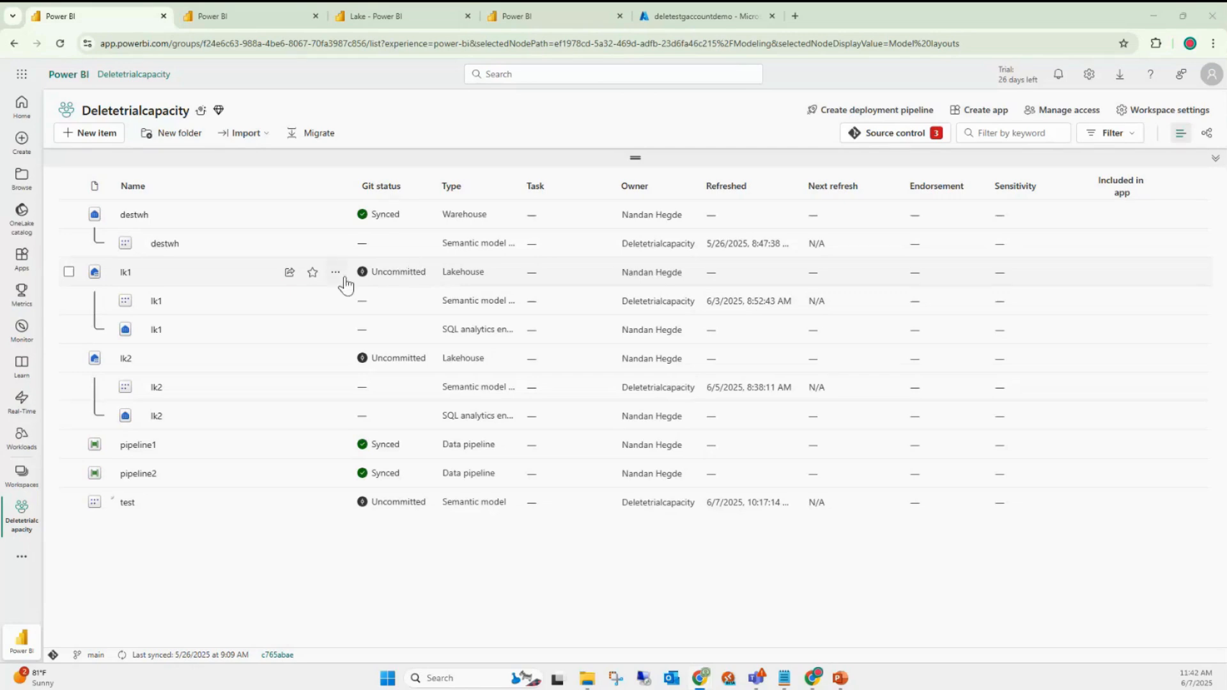
- Select all three pending changes (test, lk1, lk2) in Source control and commit them to main
{"action": "left_click", "coordinate": [890, 142]}
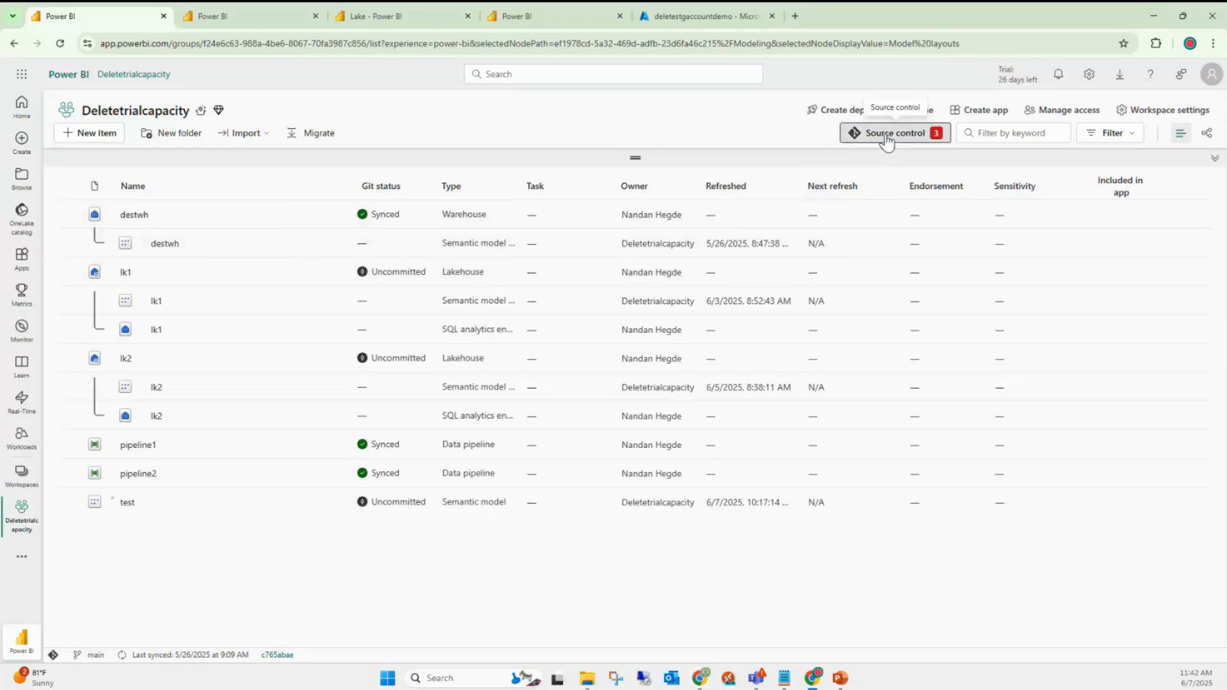
{"action": "left_click", "coordinate": [887, 142]}
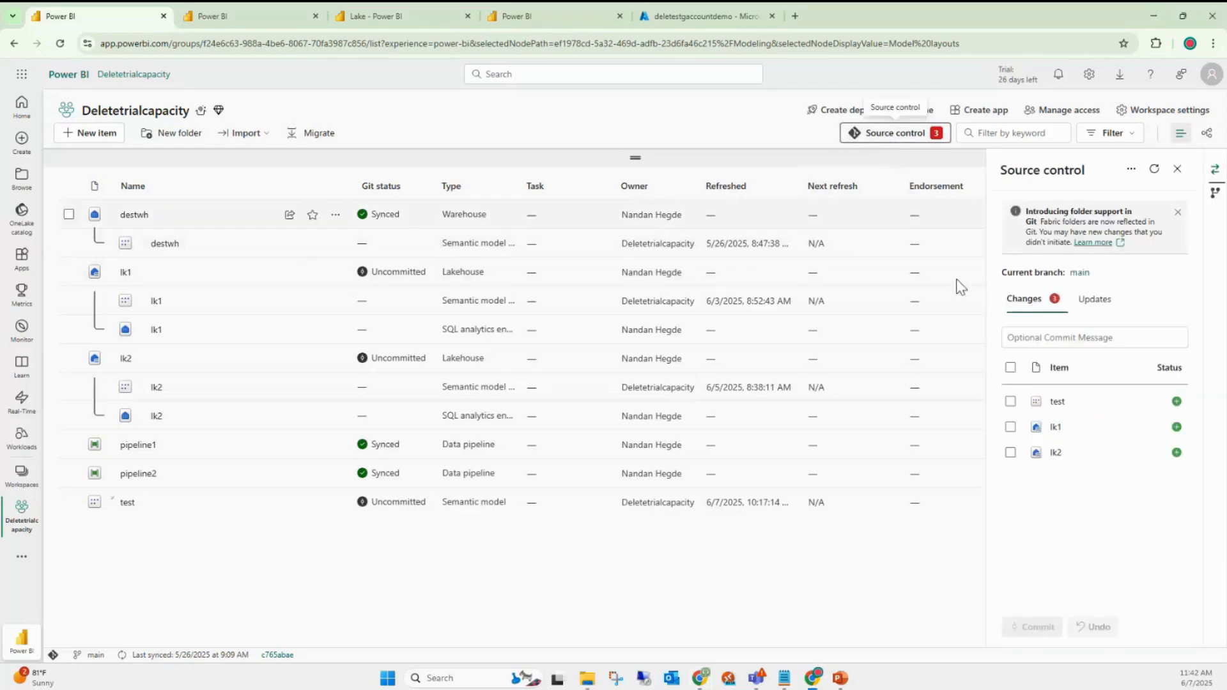
{"action": "left_click", "coordinate": [1011, 368]}
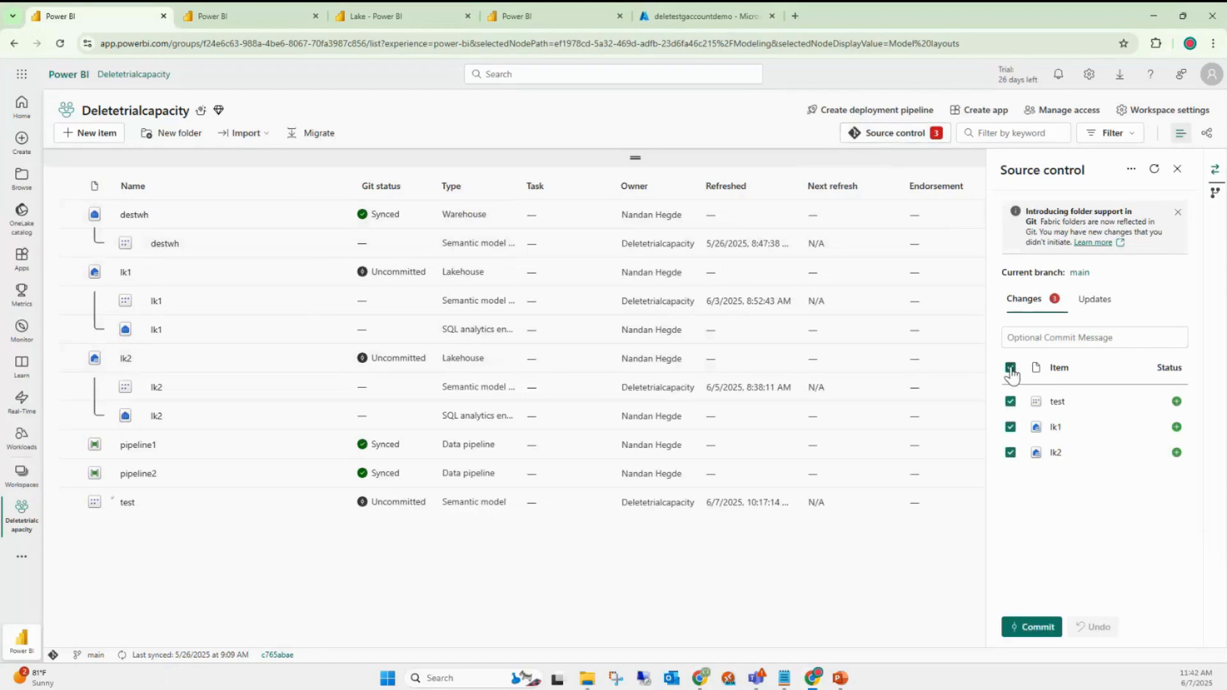
{"action": "left_click", "coordinate": [1041, 628]}
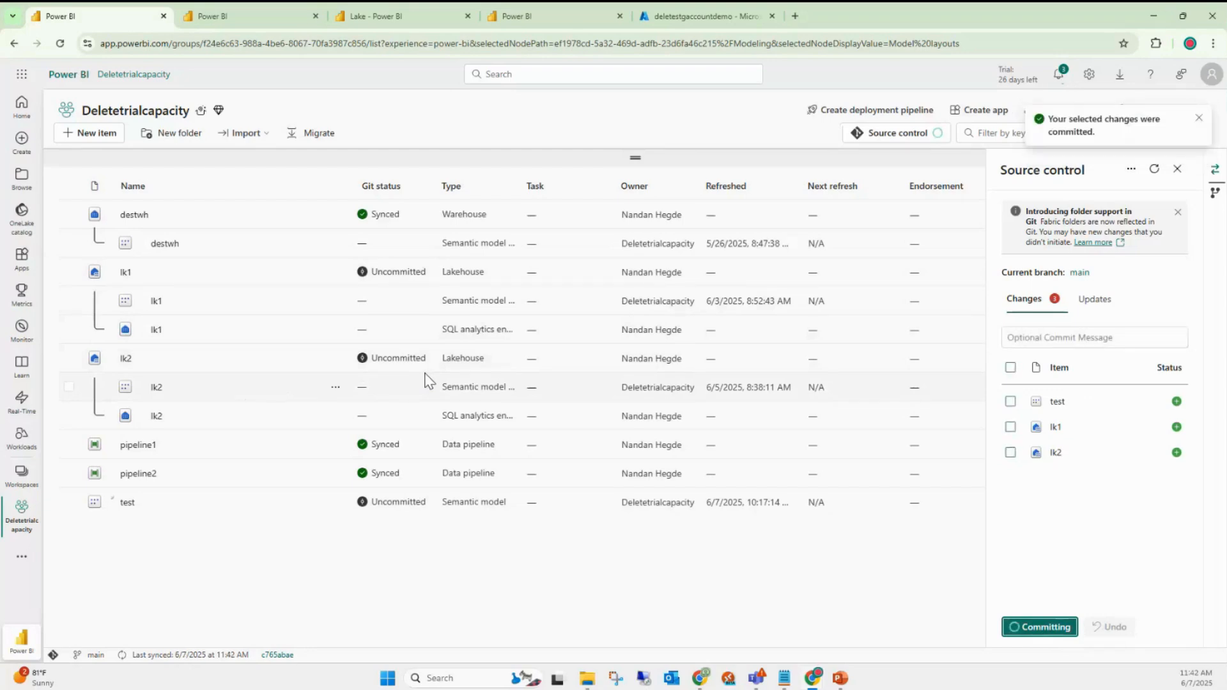
- Open Azure DevOps in a new tab, sign in with the work account, and return to the Lake tab
{"action": "left_click", "coordinate": [797, 16]}
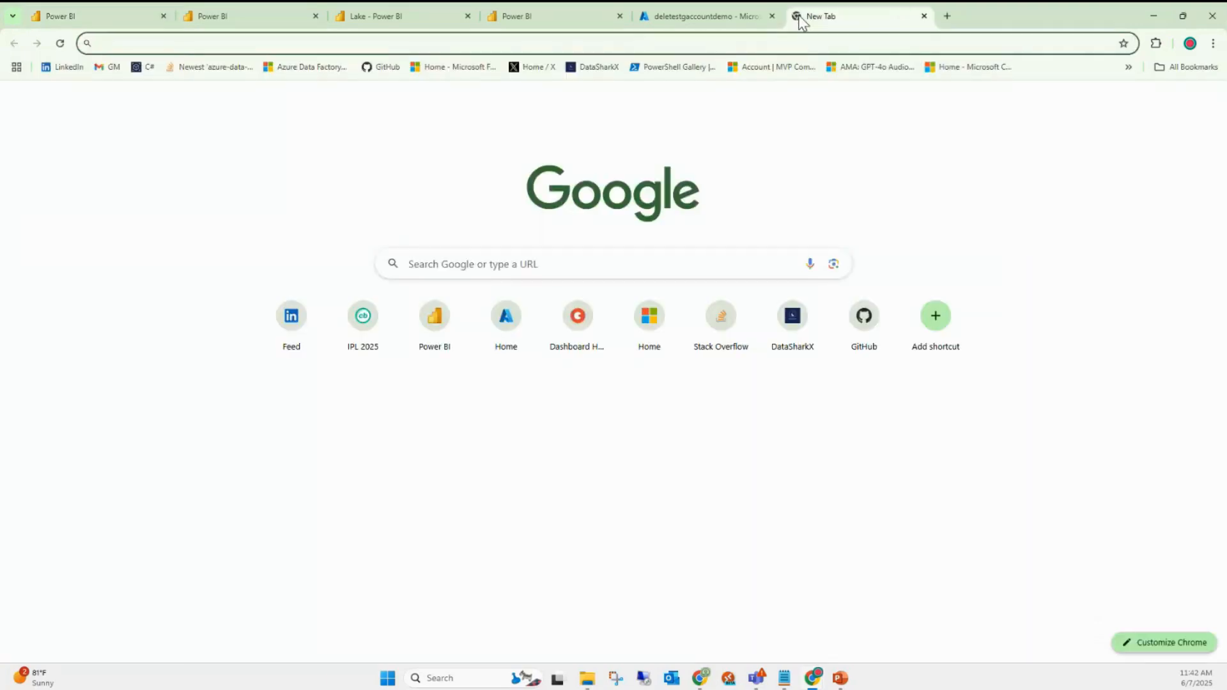
{"action": "type", "text": "dev.azure.com/datasharkx/"}
{"action": "key", "text": "Return"}
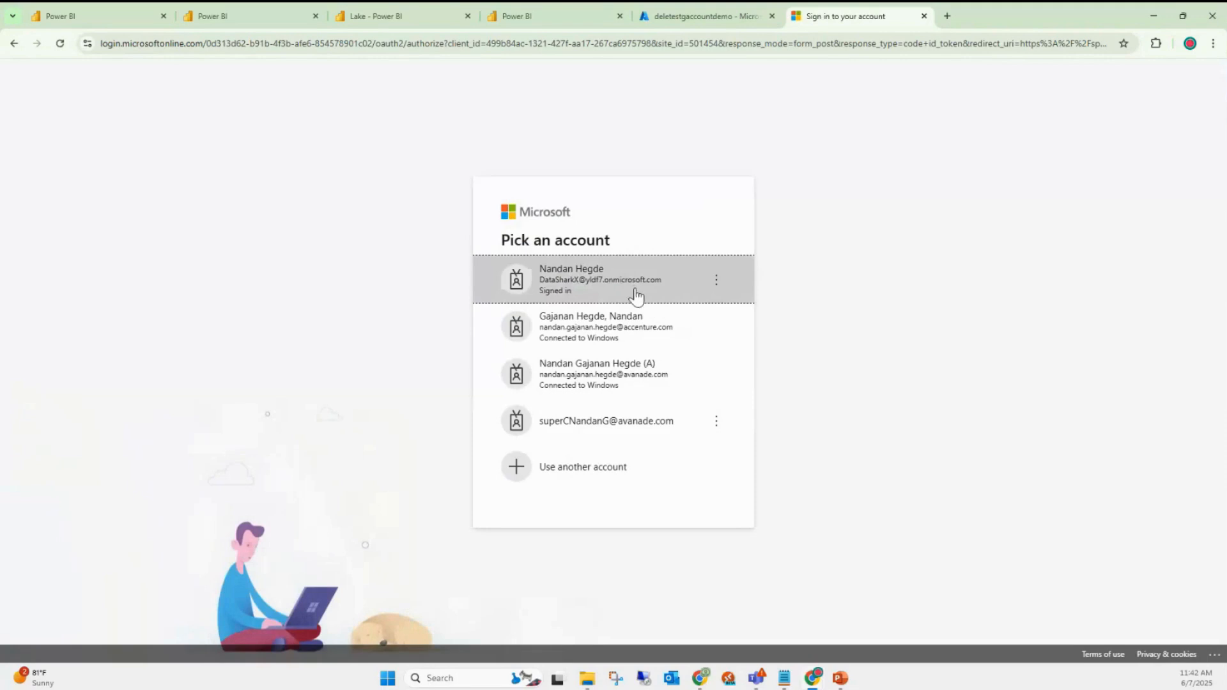
{"action": "left_click", "coordinate": [635, 294]}
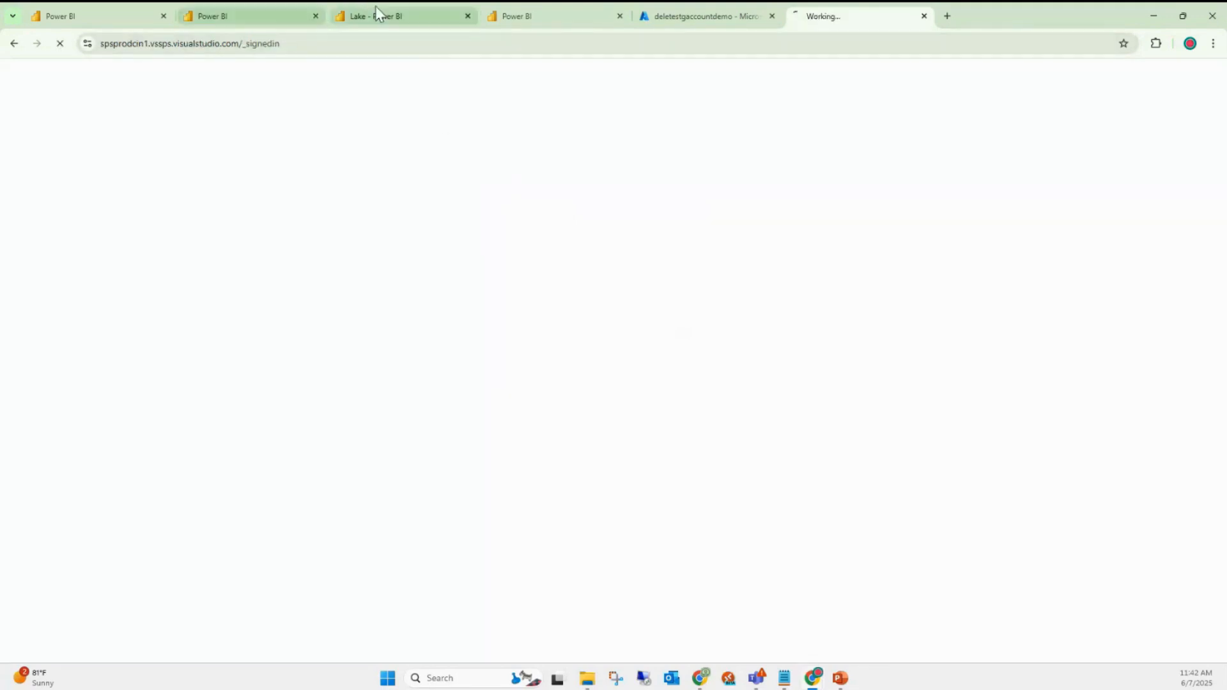
{"action": "left_click", "coordinate": [390, 9]}
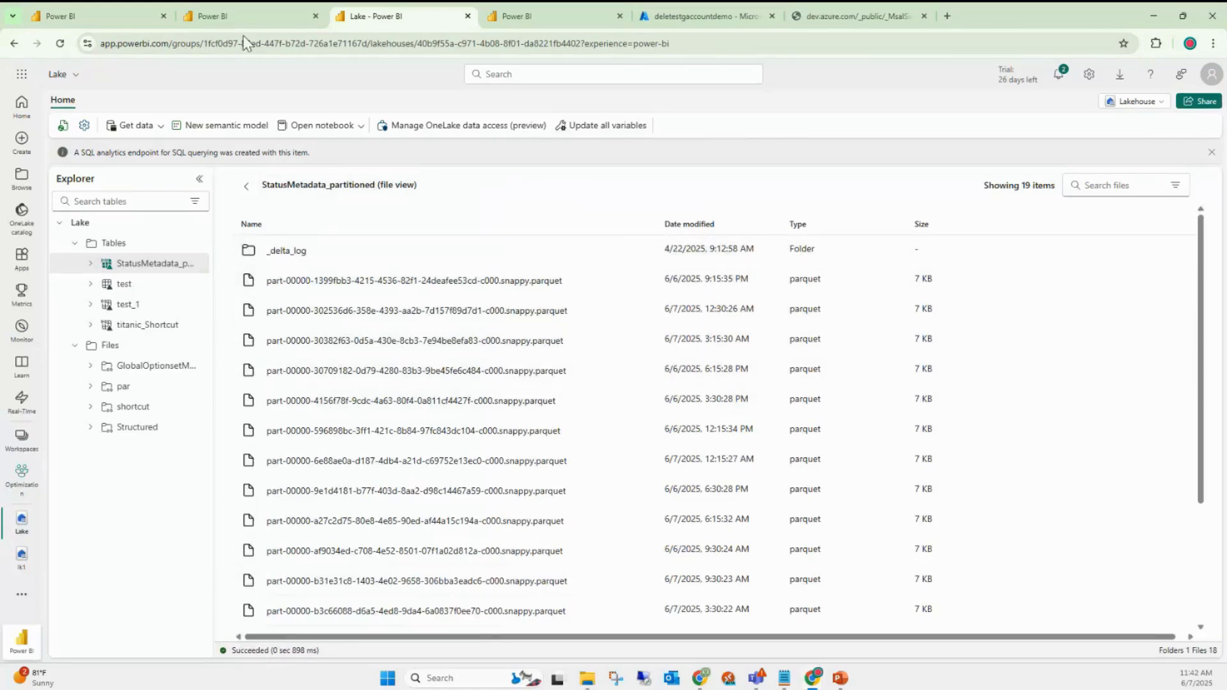
- Review the workspace's Git integration link to the DataSharkxEdu MSFTFabric repository, then go to the Azure DevOps tab
{"action": "left_click", "coordinate": [232, 8]}
{"action": "left_click", "coordinate": [77, 10]}
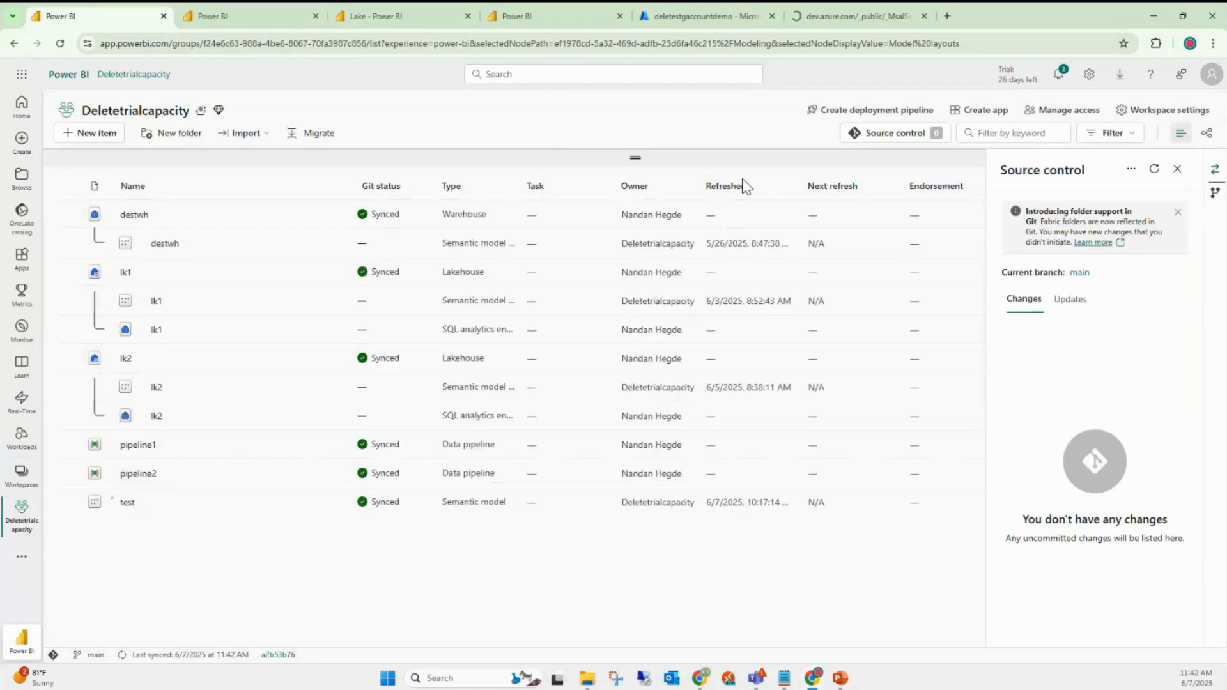
{"action": "left_click", "coordinate": [1144, 112]}
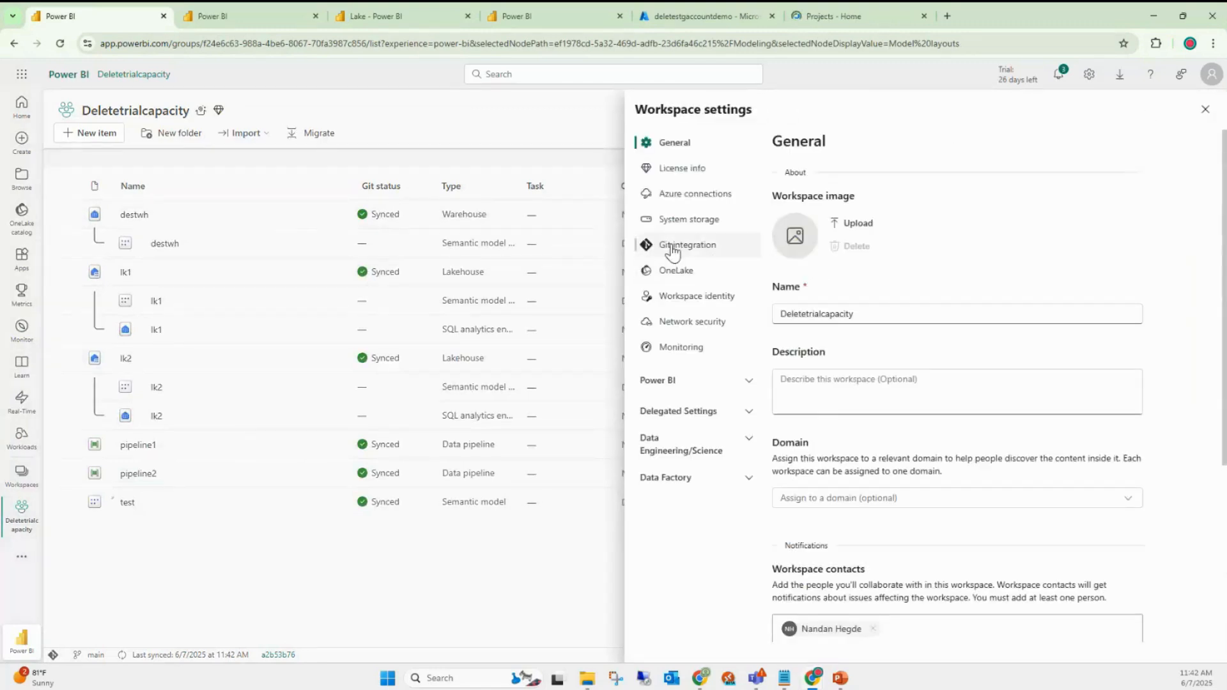
{"action": "left_click", "coordinate": [675, 246]}
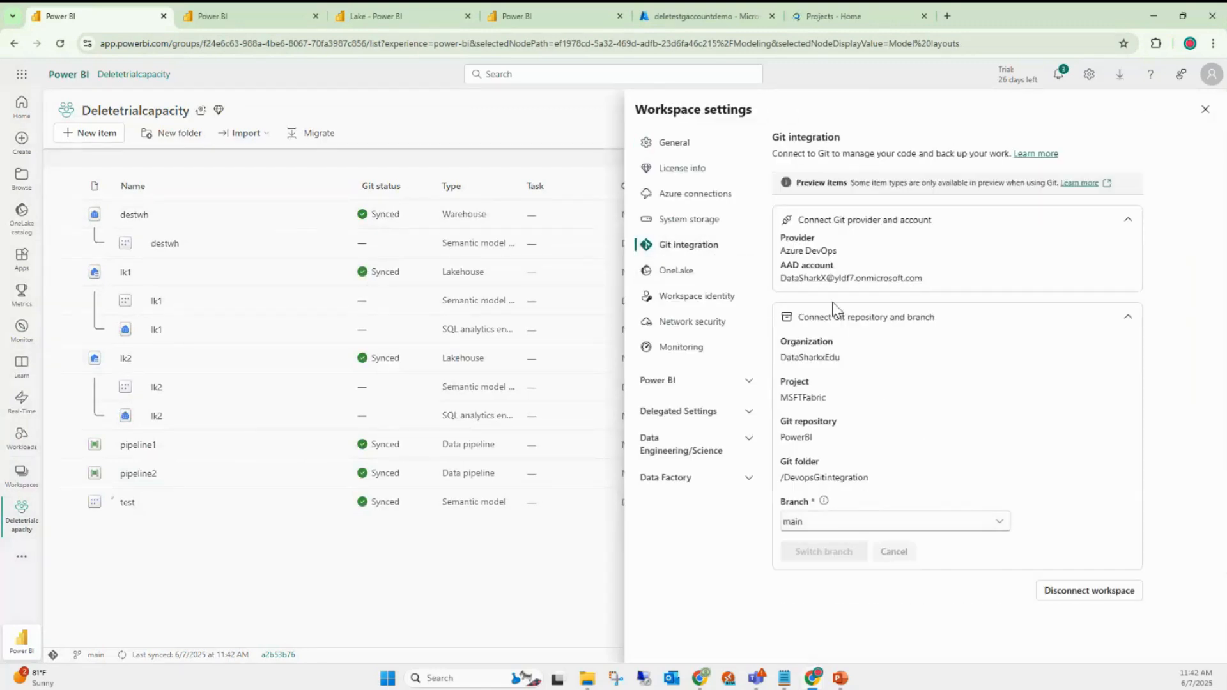
{"action": "left_click", "coordinate": [842, 11]}
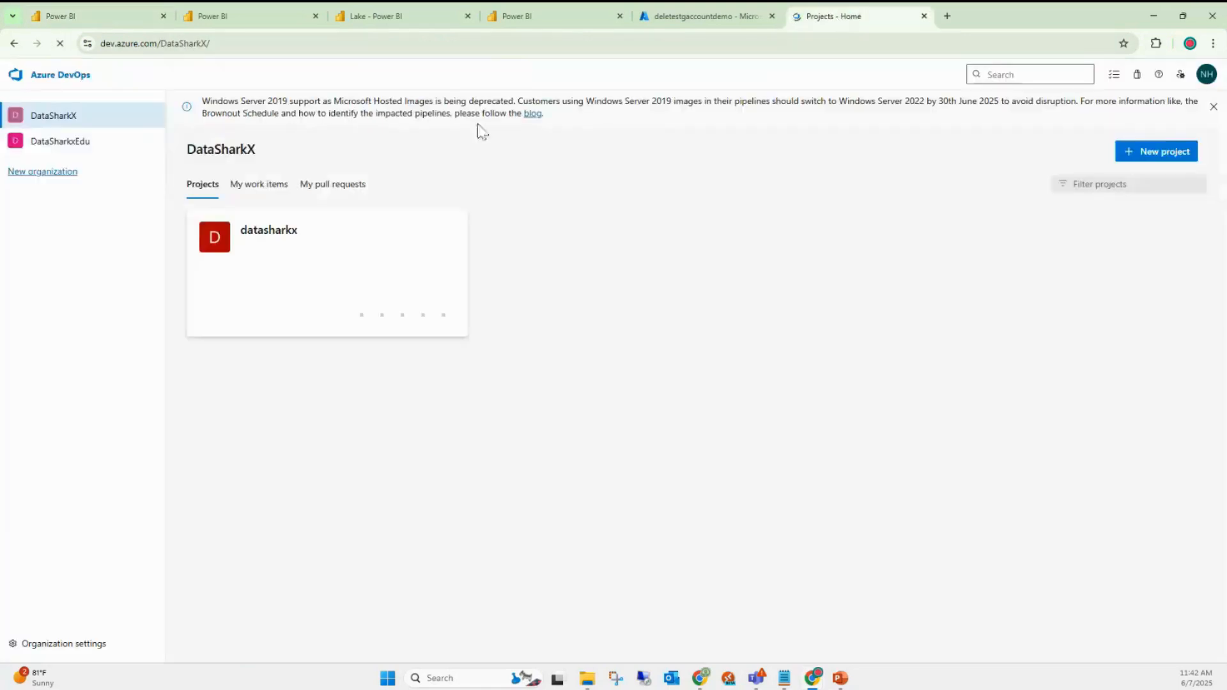
- Open the DataSharkxEdu organisation's MSFTFabric project, cross-checking the Fabric Git connection details
{"action": "left_click", "coordinate": [75, 146]}
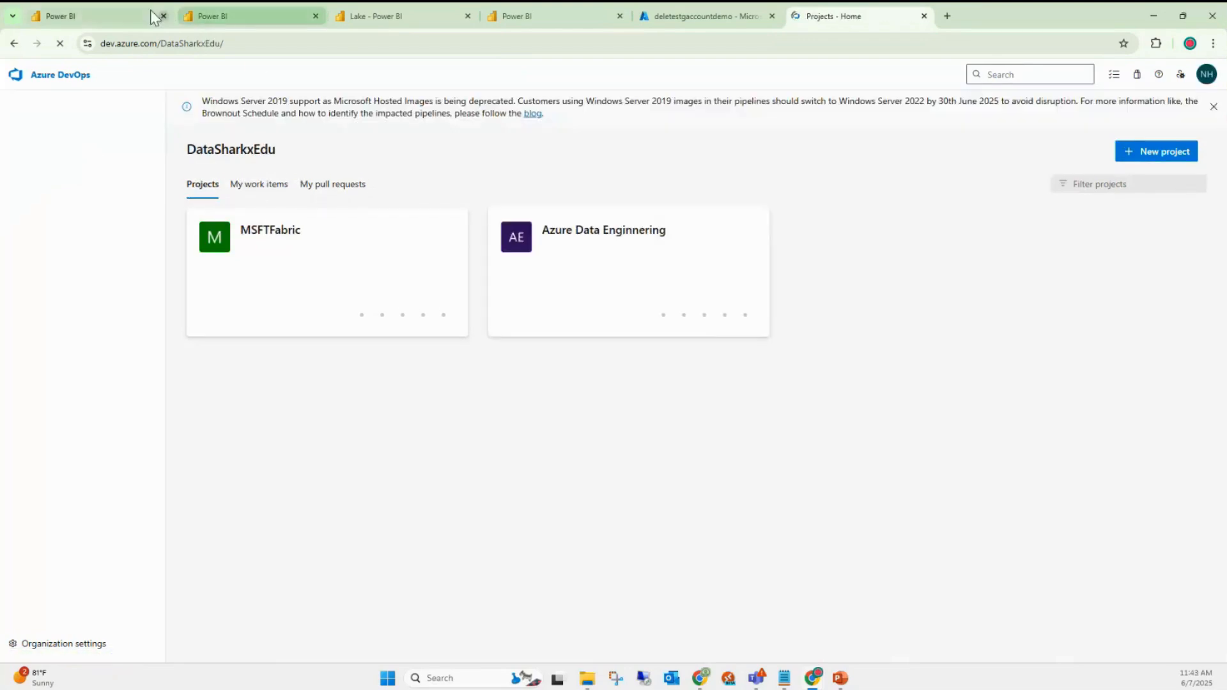
{"action": "left_click", "coordinate": [121, 14]}
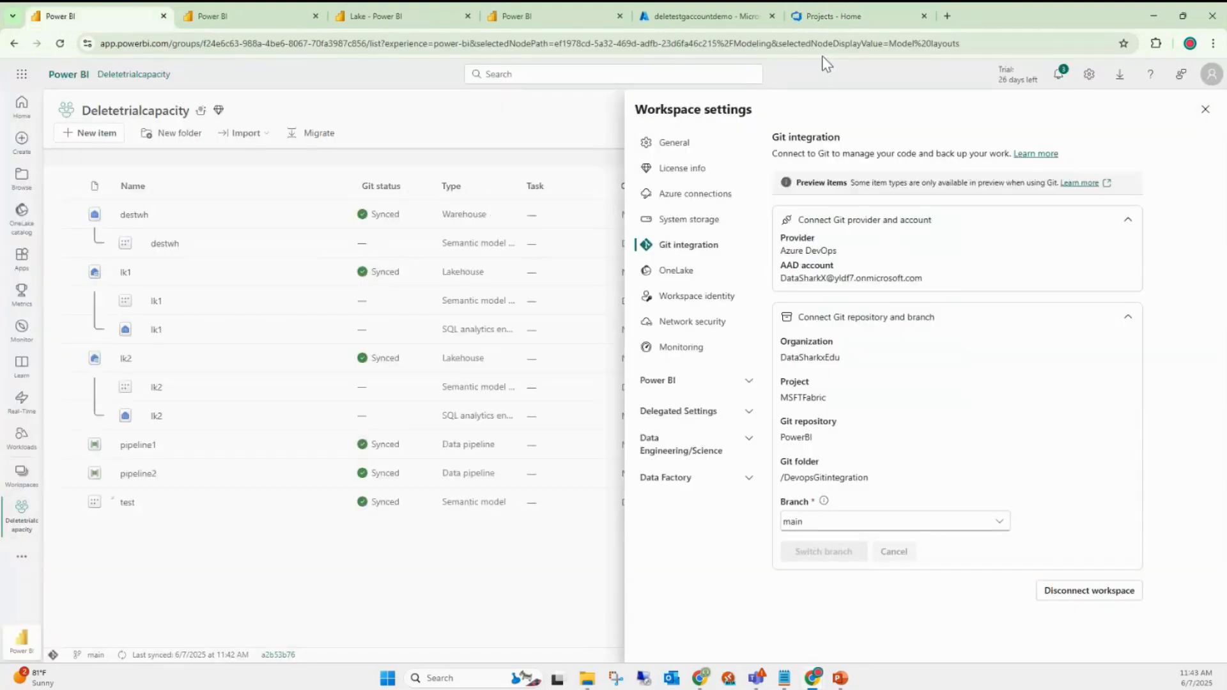
{"action": "left_click", "coordinate": [831, 16]}
{"action": "left_click", "coordinate": [328, 269]}
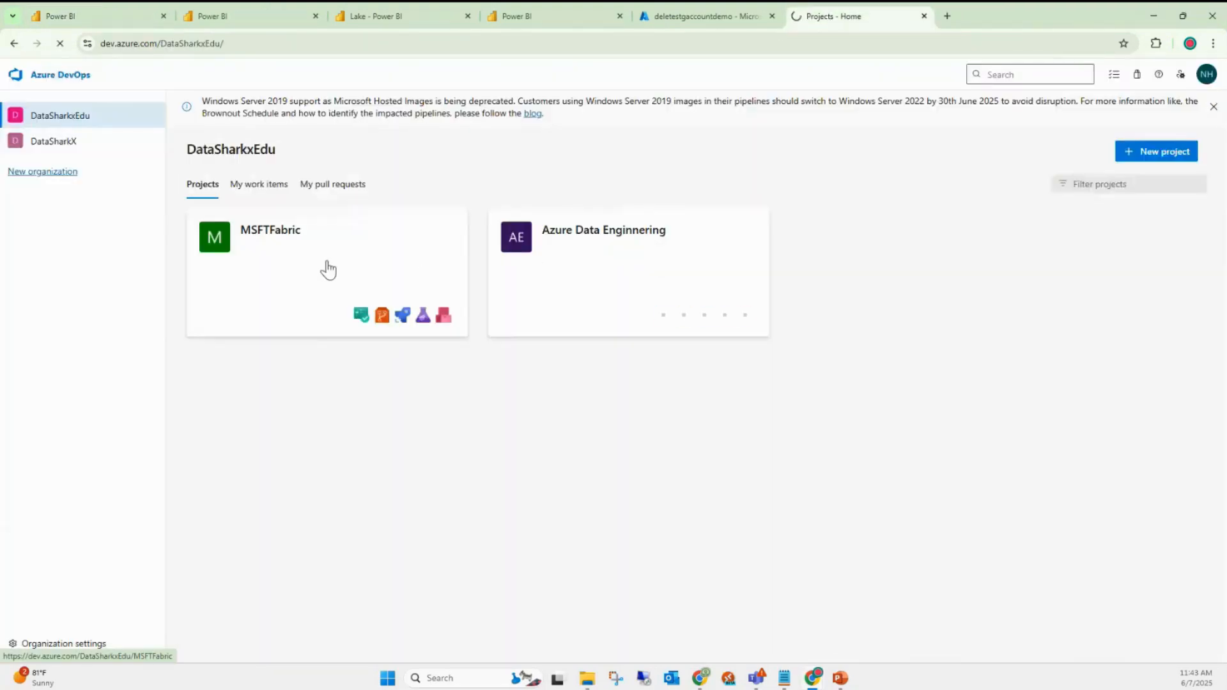
{"action": "left_click", "coordinate": [267, 238]}
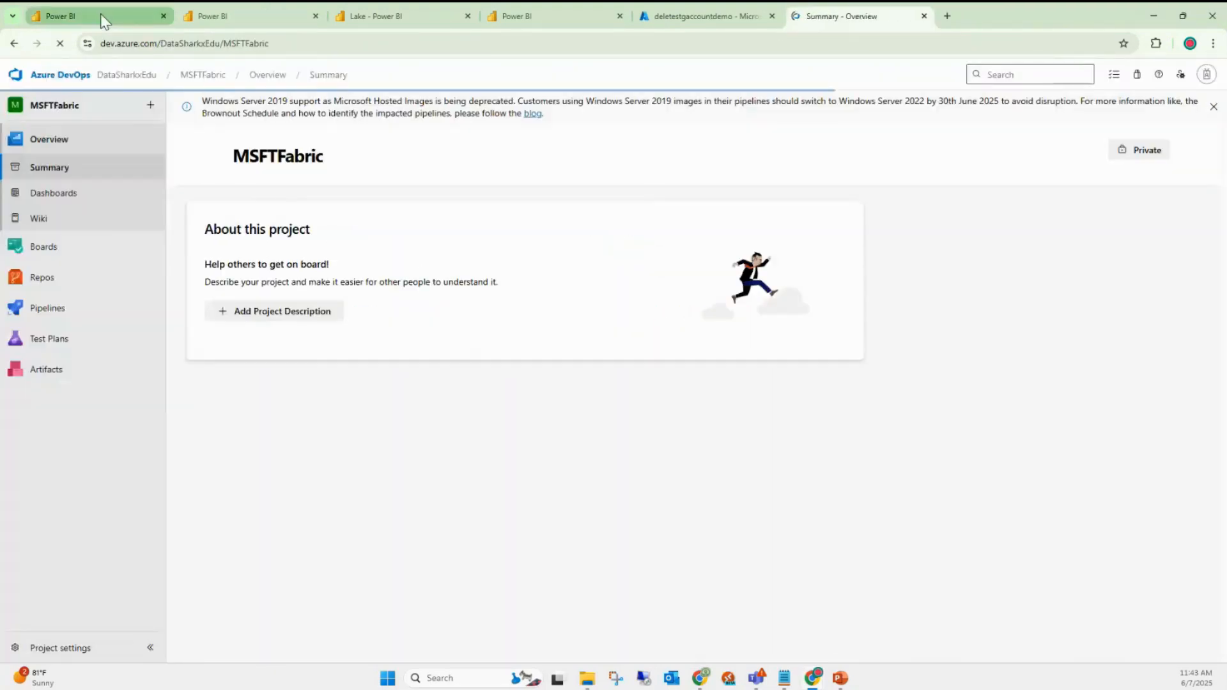
- Browse the PowerBI repo files into the DevopsGitintegration folder holding lk1, lk2 and test
{"action": "left_click", "coordinate": [104, 21]}
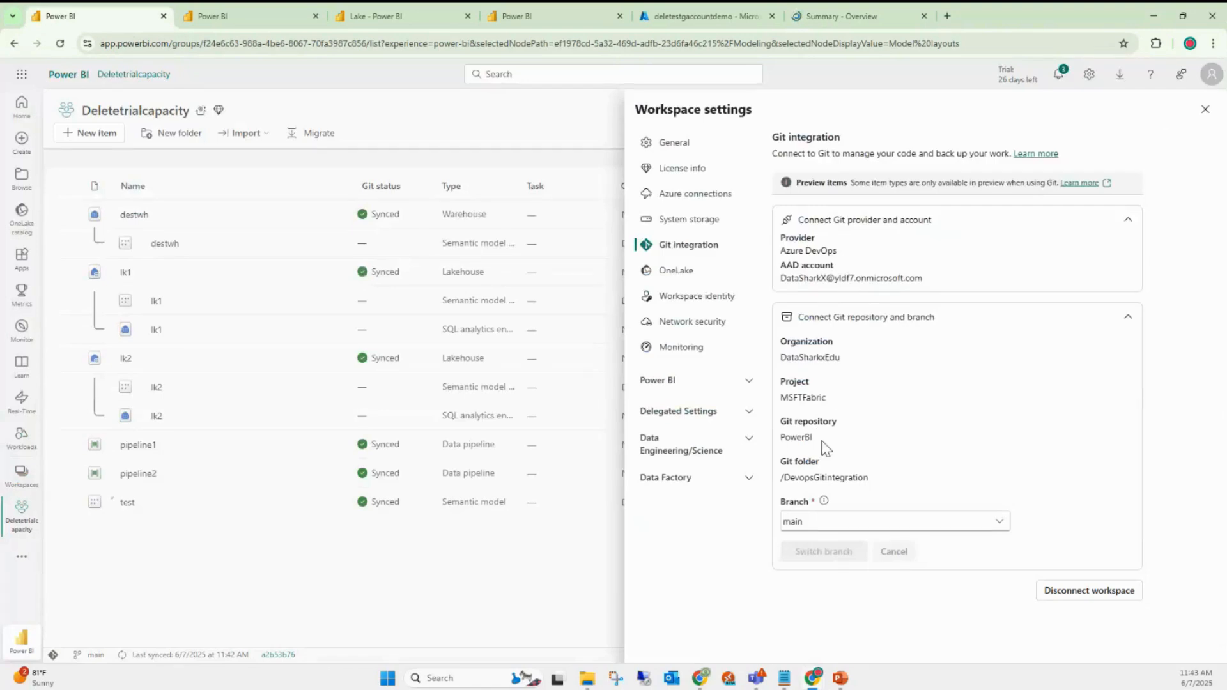
{"action": "left_click", "coordinate": [860, 16]}
{"action": "left_click", "coordinate": [83, 279]}
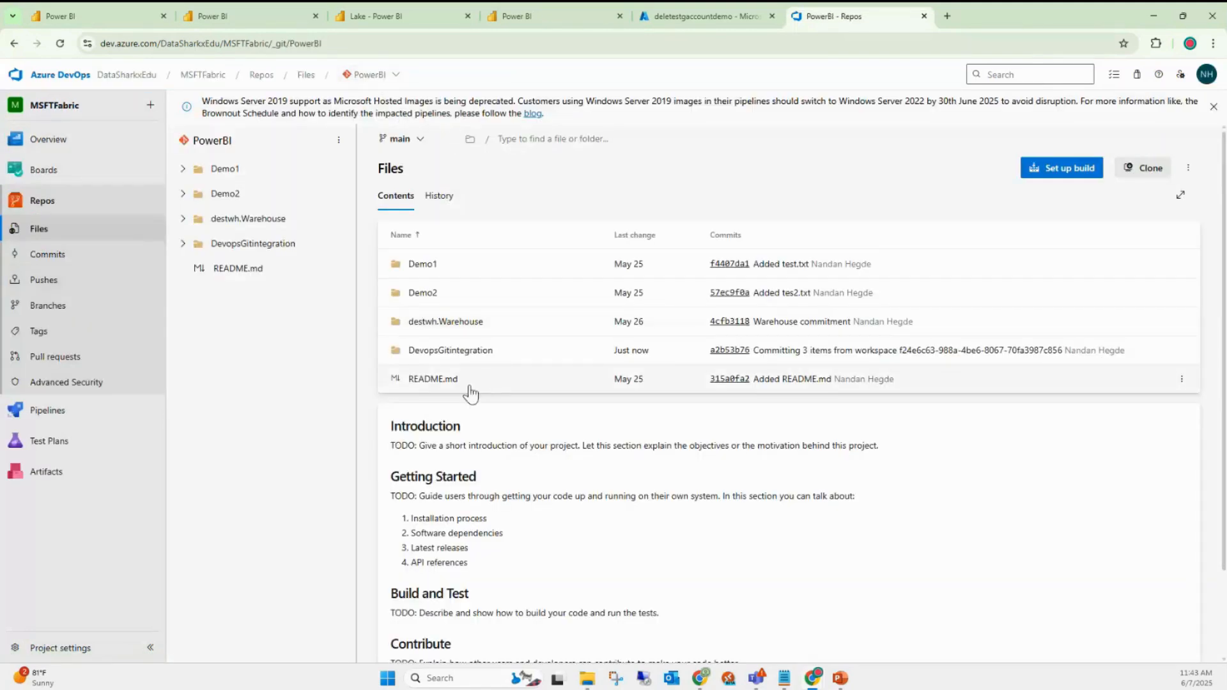
{"action": "left_click", "coordinate": [74, 16]}
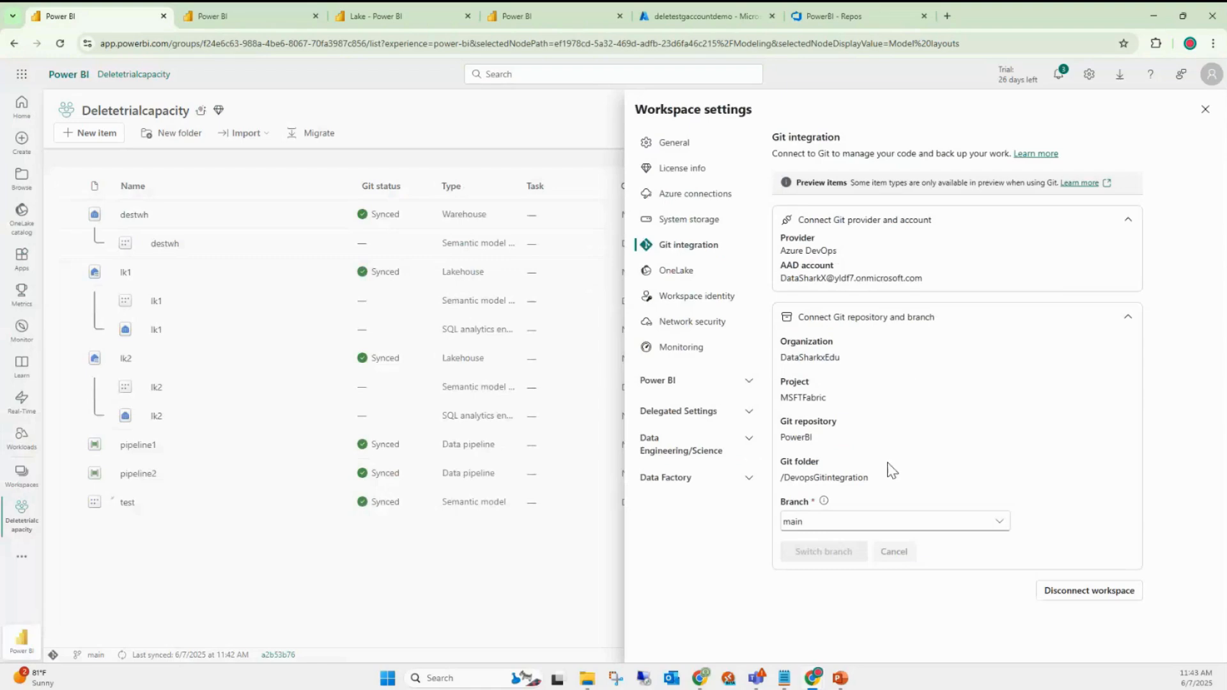
{"action": "left_click", "coordinate": [879, 14]}
{"action": "left_click", "coordinate": [475, 353]}
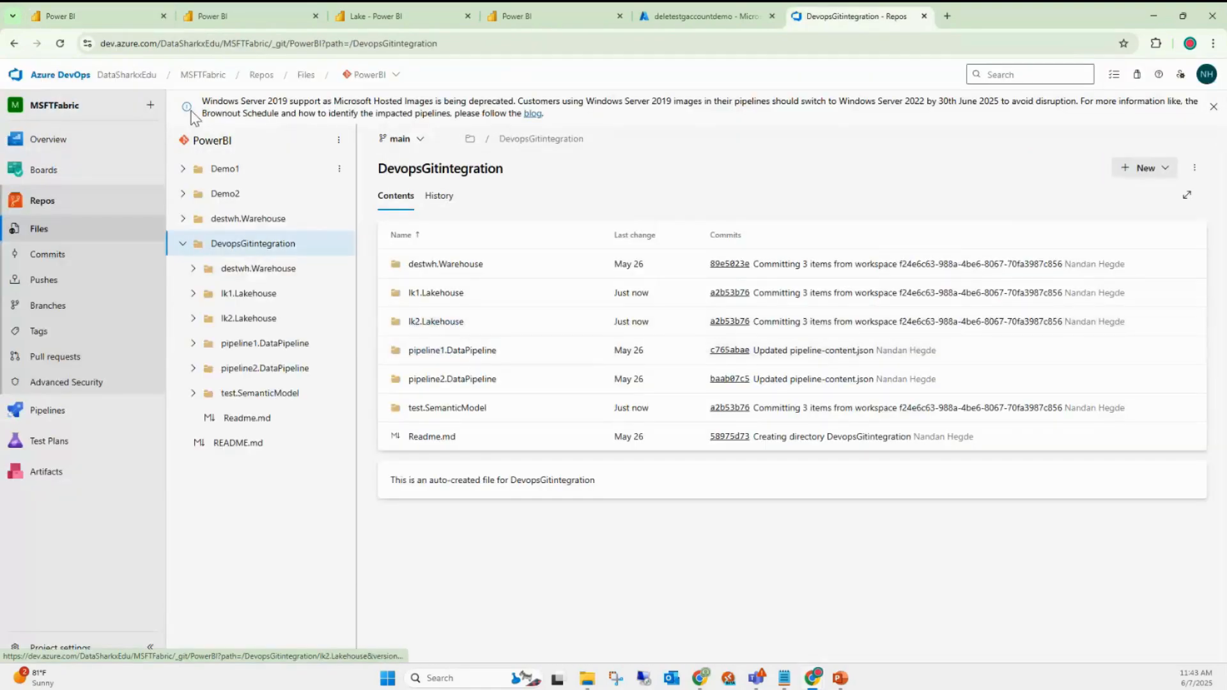
{"action": "left_click", "coordinate": [120, 21]}
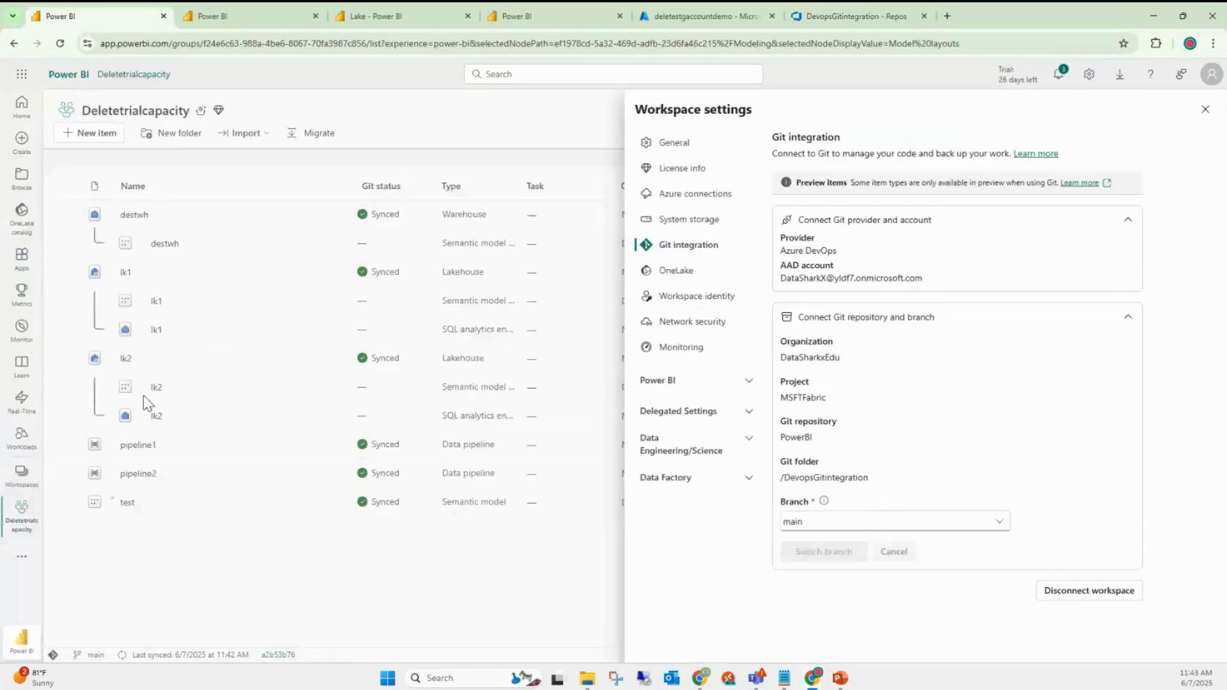
{"action": "left_click", "coordinate": [831, 9]}
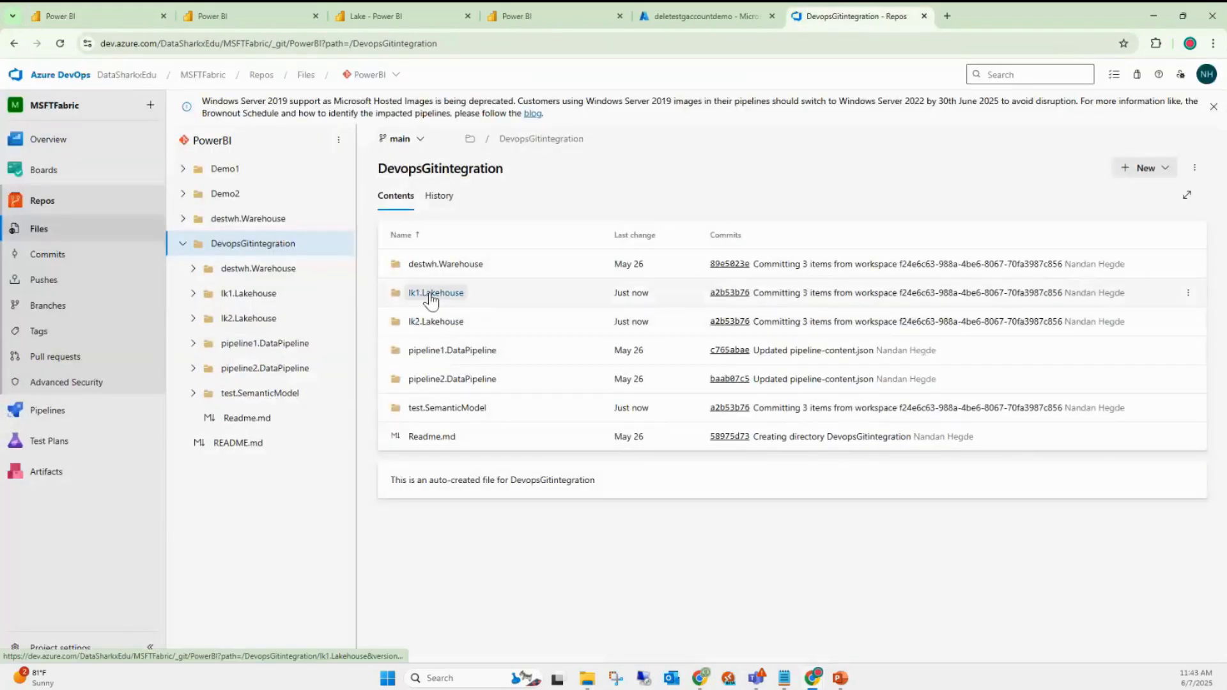
{"action": "left_click", "coordinate": [427, 294]}
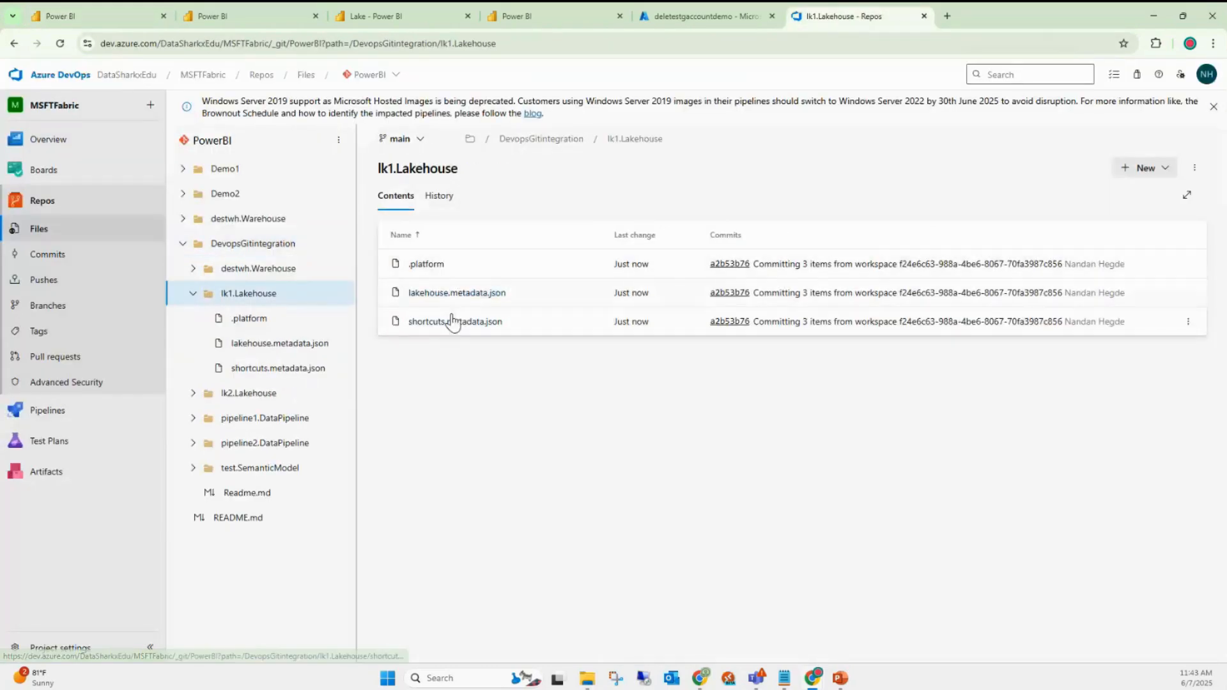
{"action": "left_click", "coordinate": [455, 321]}
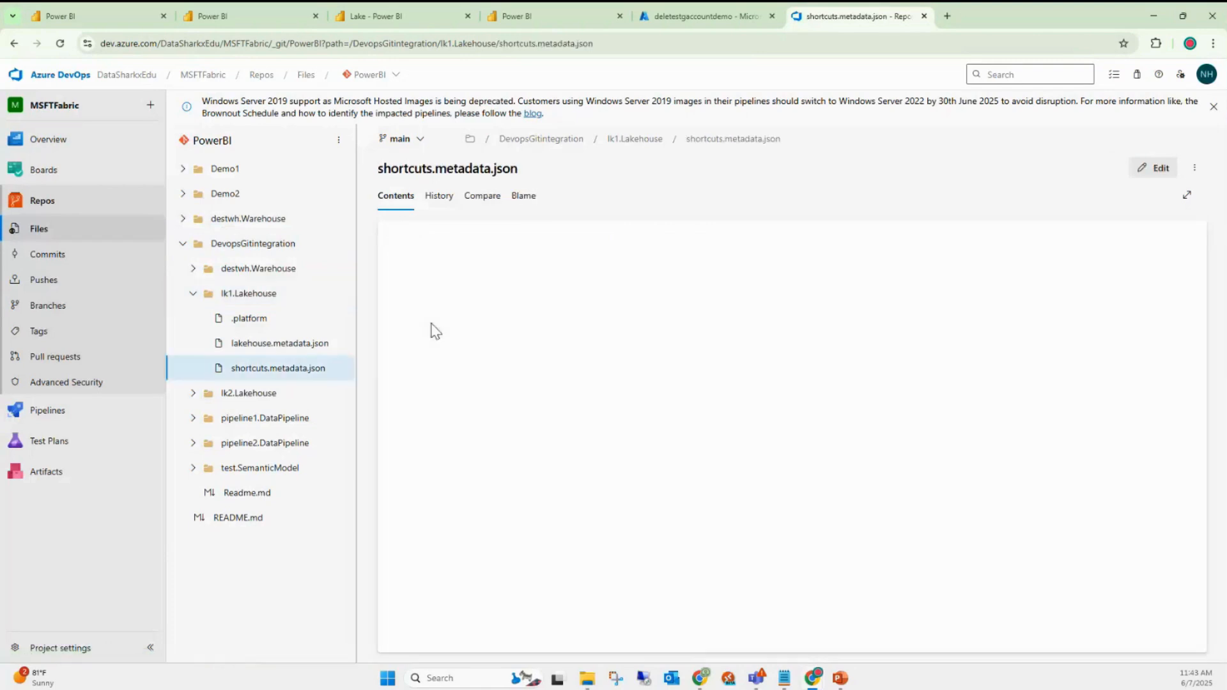
{"action": "left_click", "coordinate": [652, 140]}
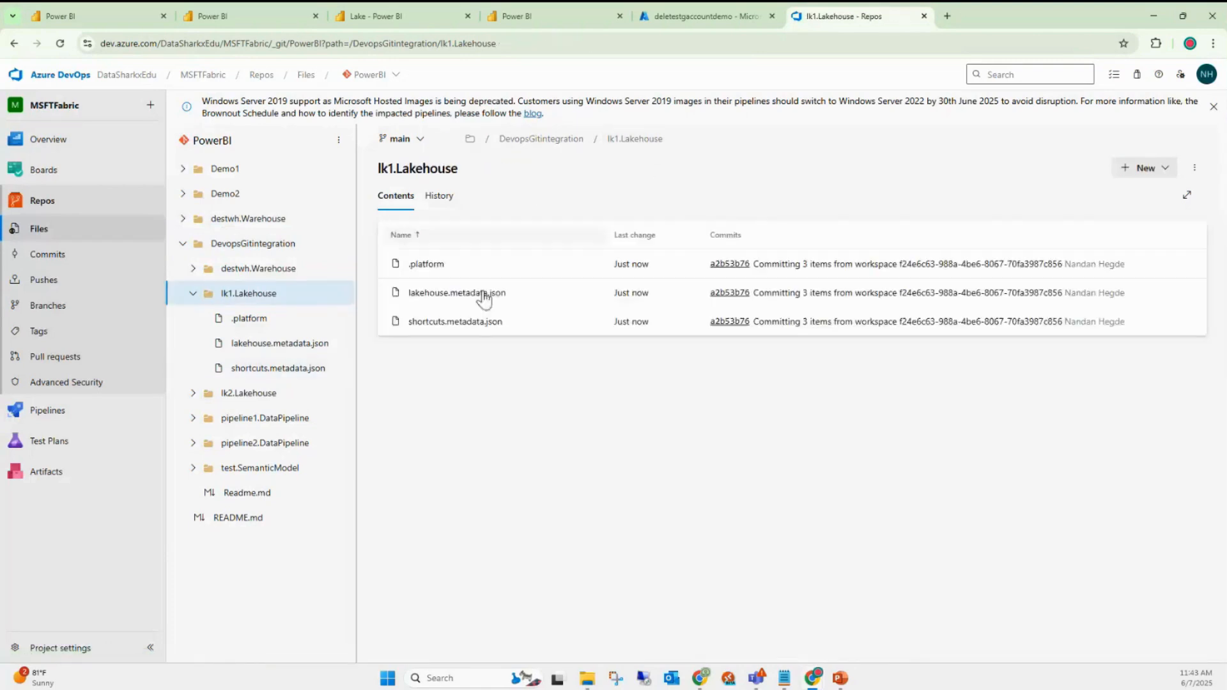
{"action": "left_click", "coordinate": [462, 292]}
{"action": "left_click", "coordinate": [616, 142]}
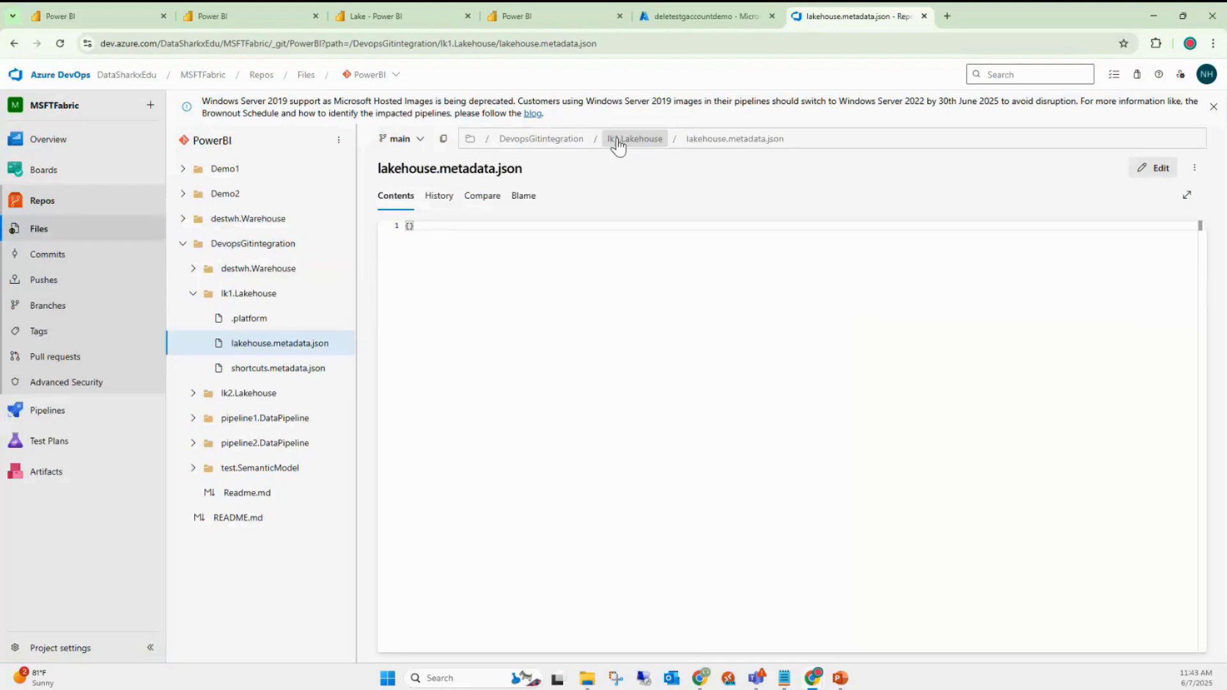
{"action": "left_click", "coordinate": [435, 272]}
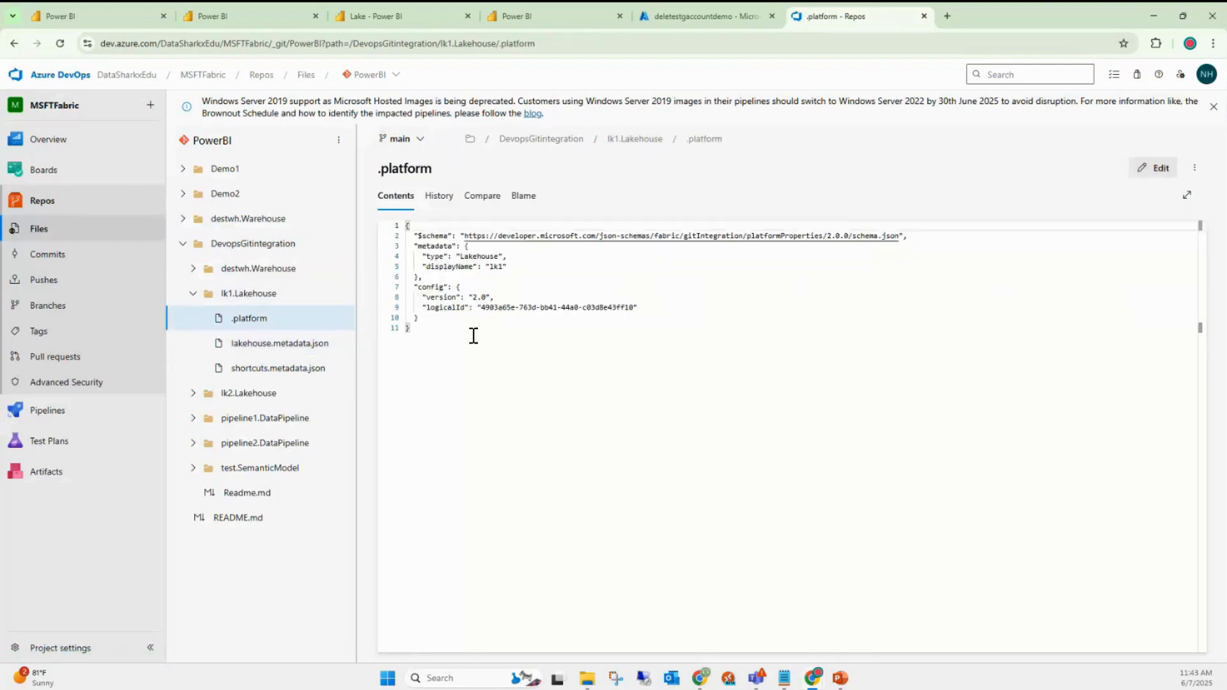
{"action": "left_click_drag", "start_coordinate": [409, 329], "coordinate": [407, 225]}
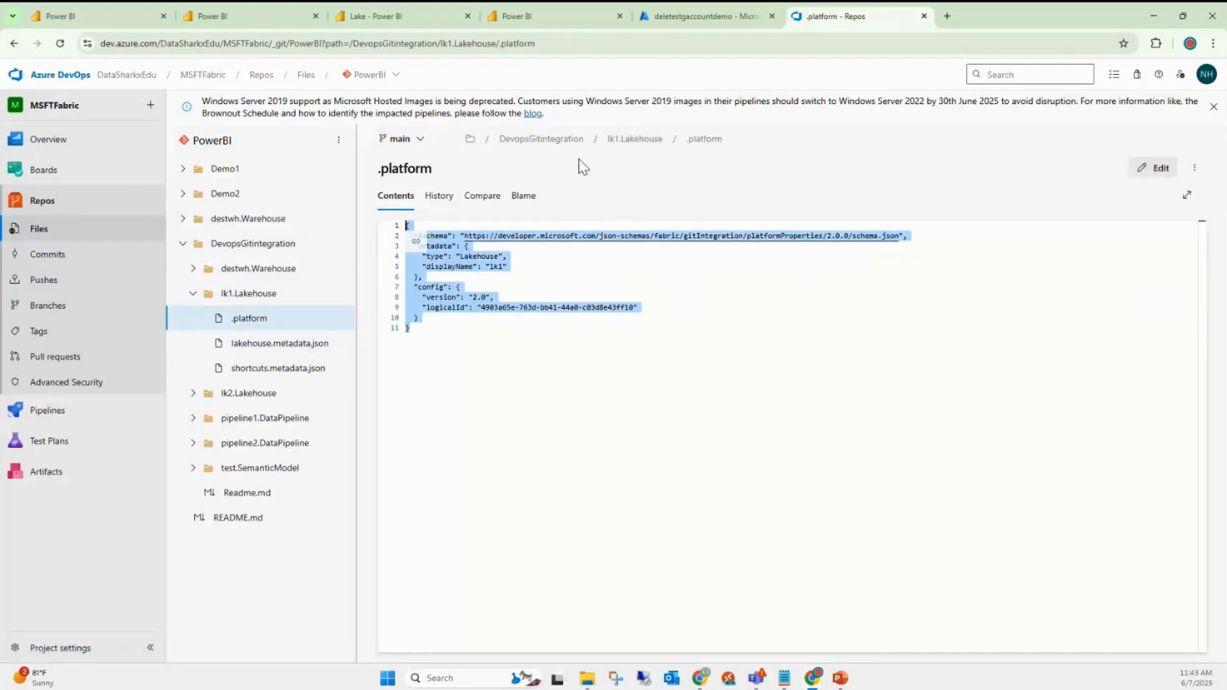
{"action": "left_click", "coordinate": [625, 140]}
{"action": "left_click", "coordinate": [541, 140]}
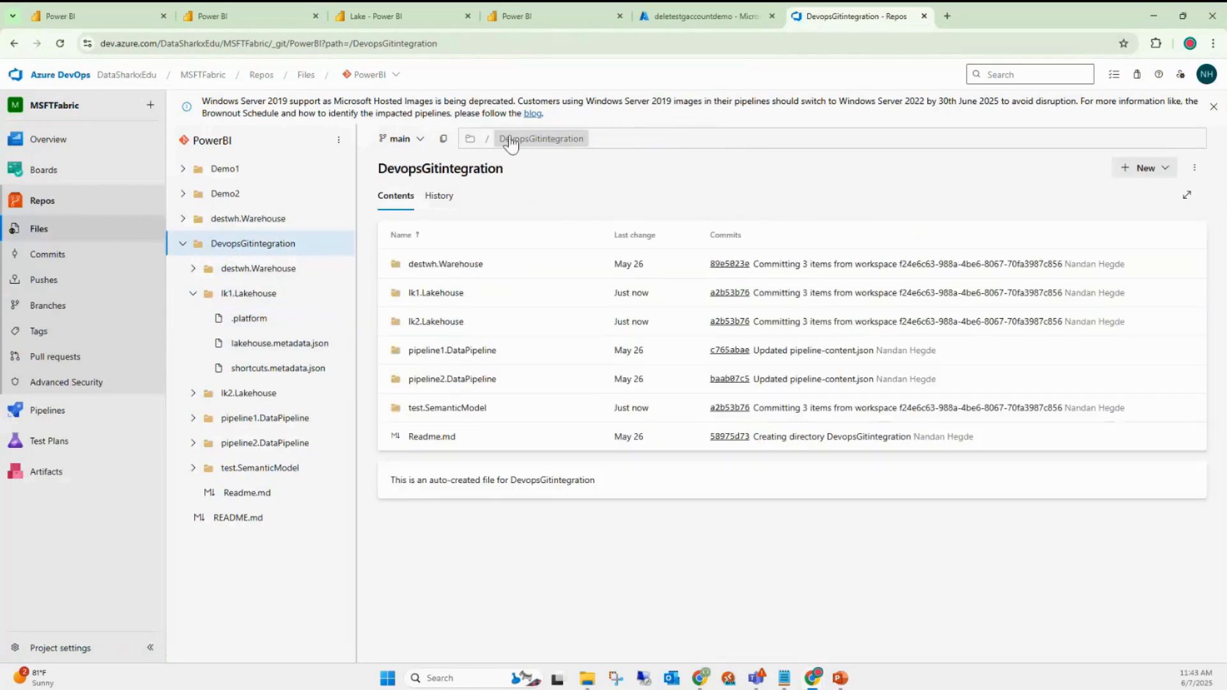
- In test.SemanticModel, view definition.pbism, then open model.tmdl from the definition folder
{"action": "left_click", "coordinate": [459, 412]}
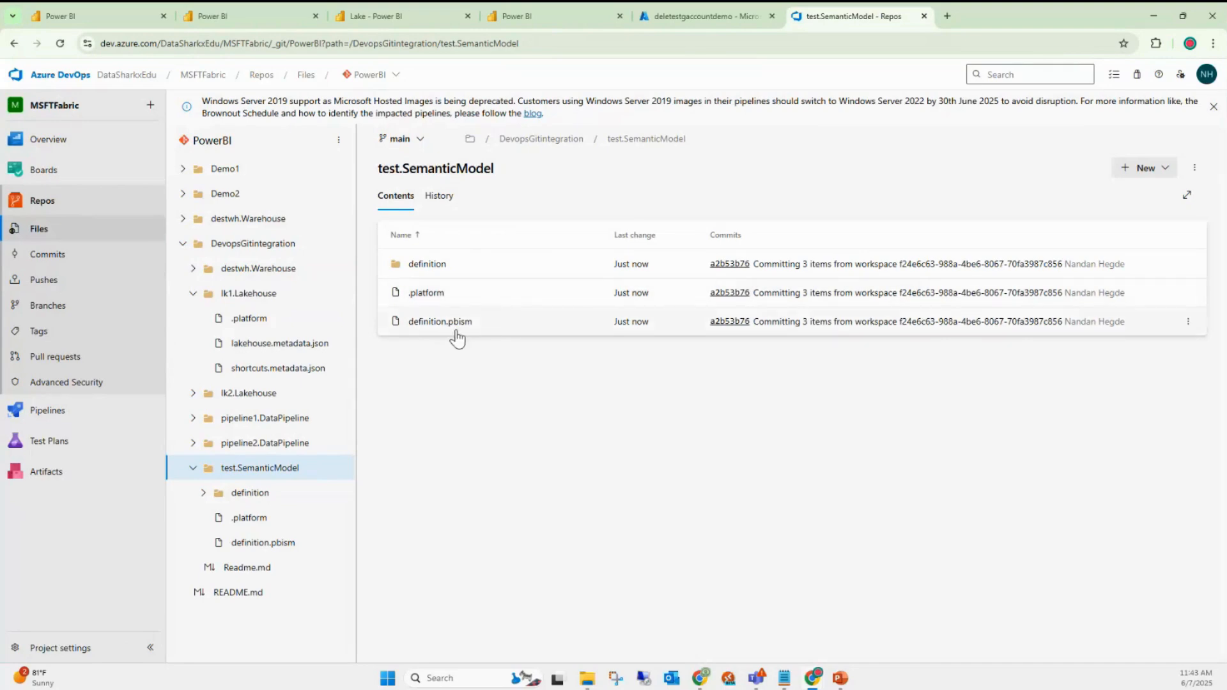
{"action": "left_click", "coordinate": [422, 331]}
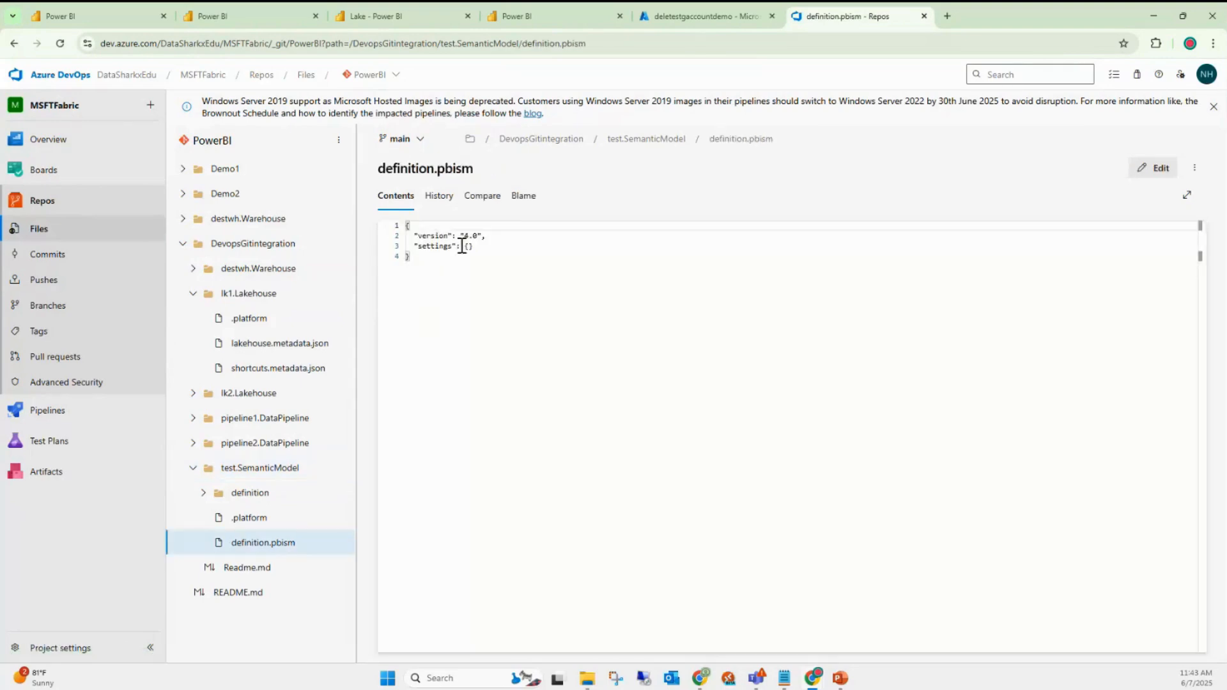
{"action": "left_click", "coordinate": [679, 146]}
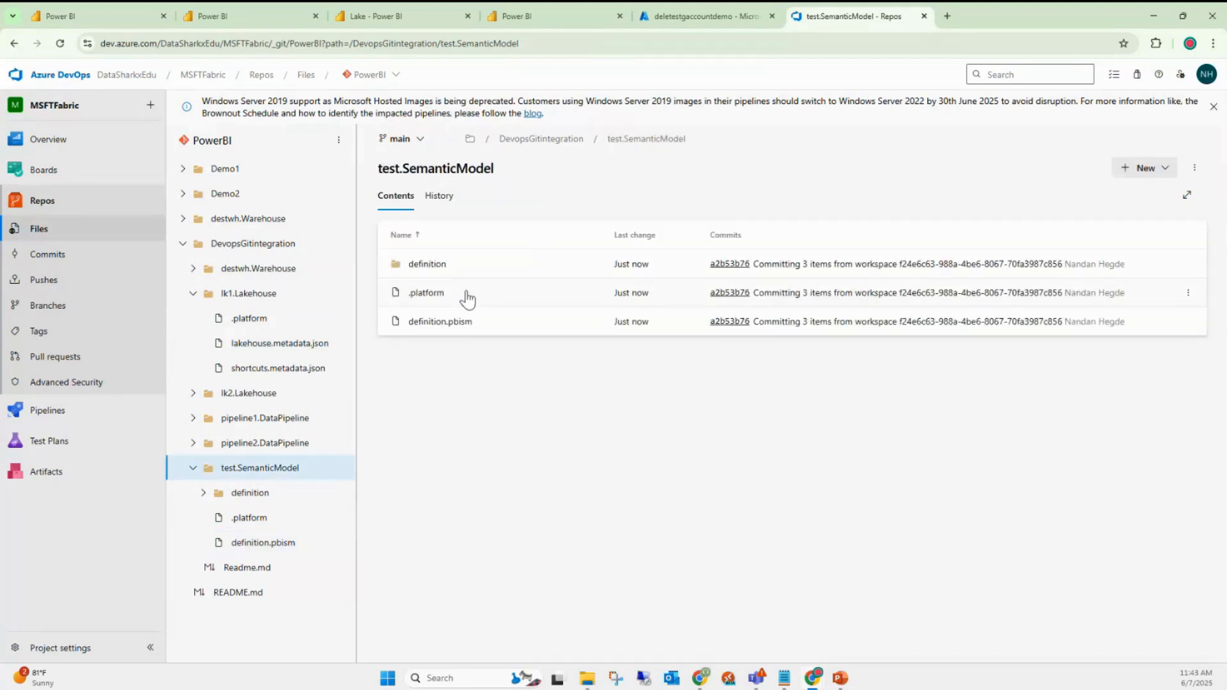
{"action": "left_click", "coordinate": [427, 265]}
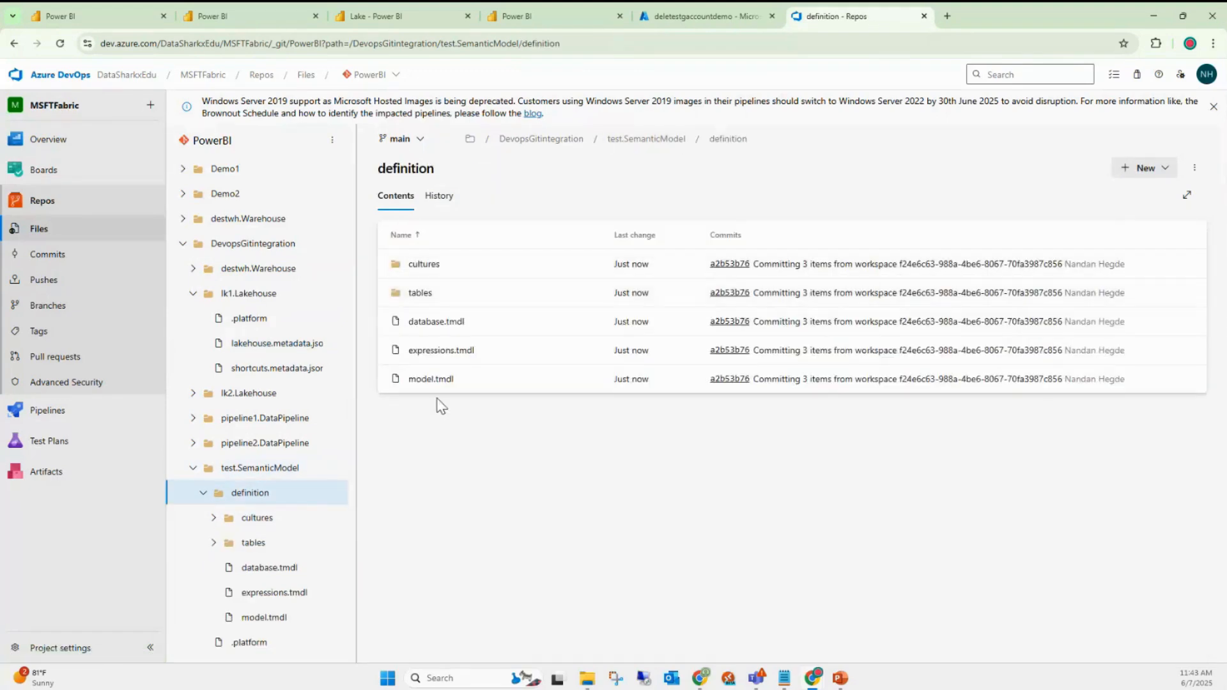
{"action": "left_click", "coordinate": [427, 382]}
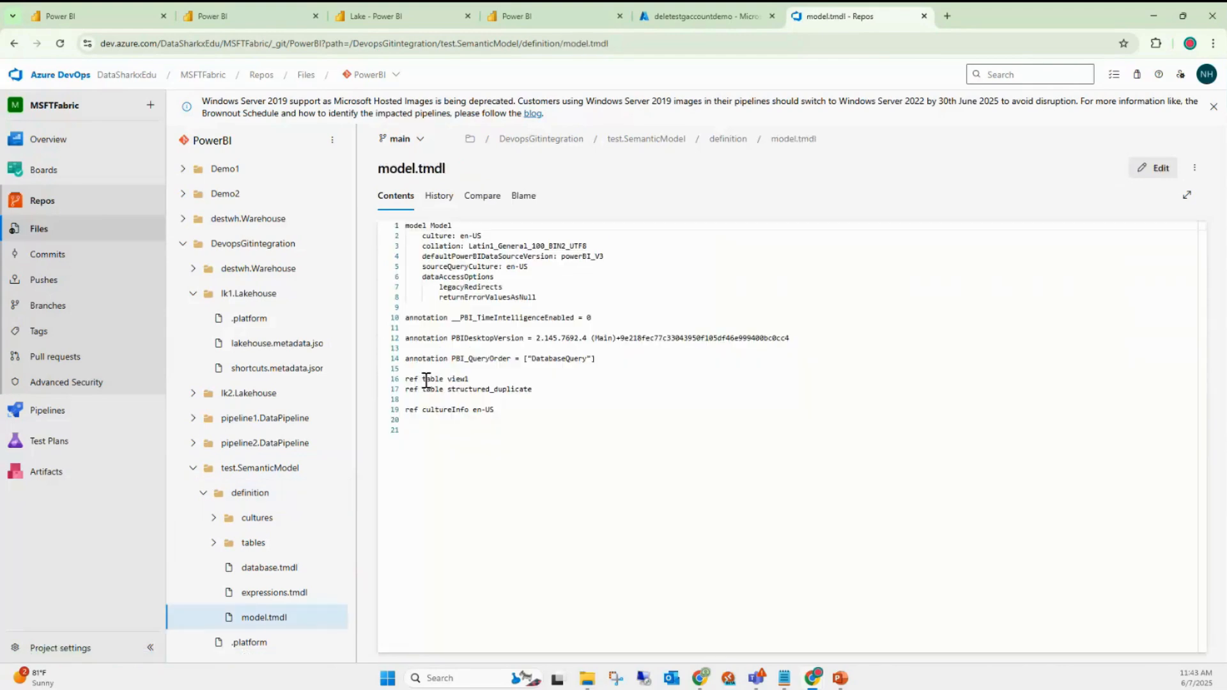
- Inspect model.tmdl and select the collation value Latin1_General_100_BIN2_UTF8
{"action": "left_click_drag", "start_coordinate": [507, 414], "coordinate": [407, 238]}
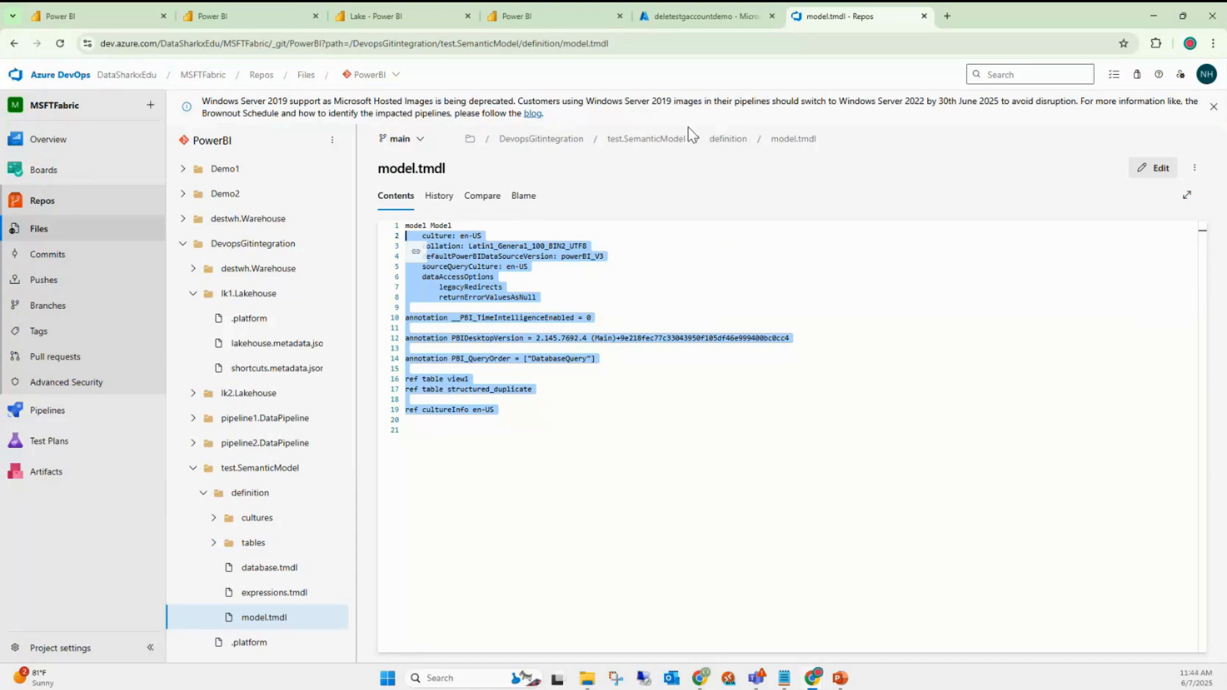
{"action": "left_click", "coordinate": [594, 318]}
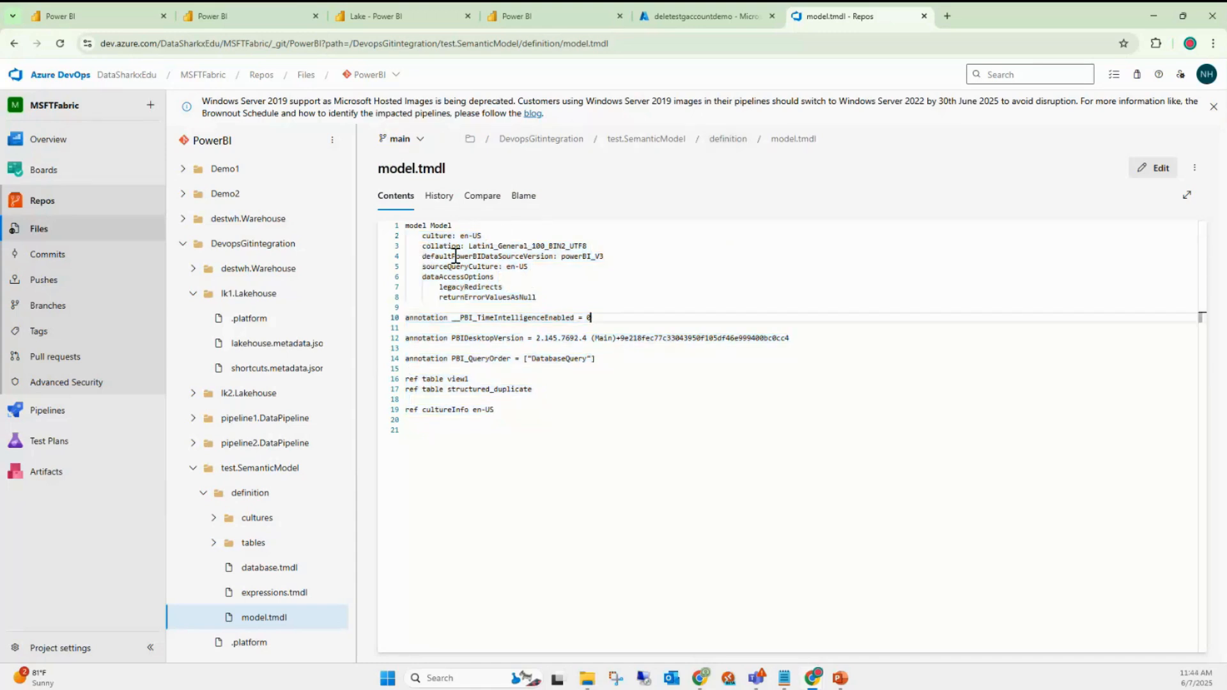
{"action": "left_click_drag", "start_coordinate": [423, 246], "coordinate": [600, 248]}
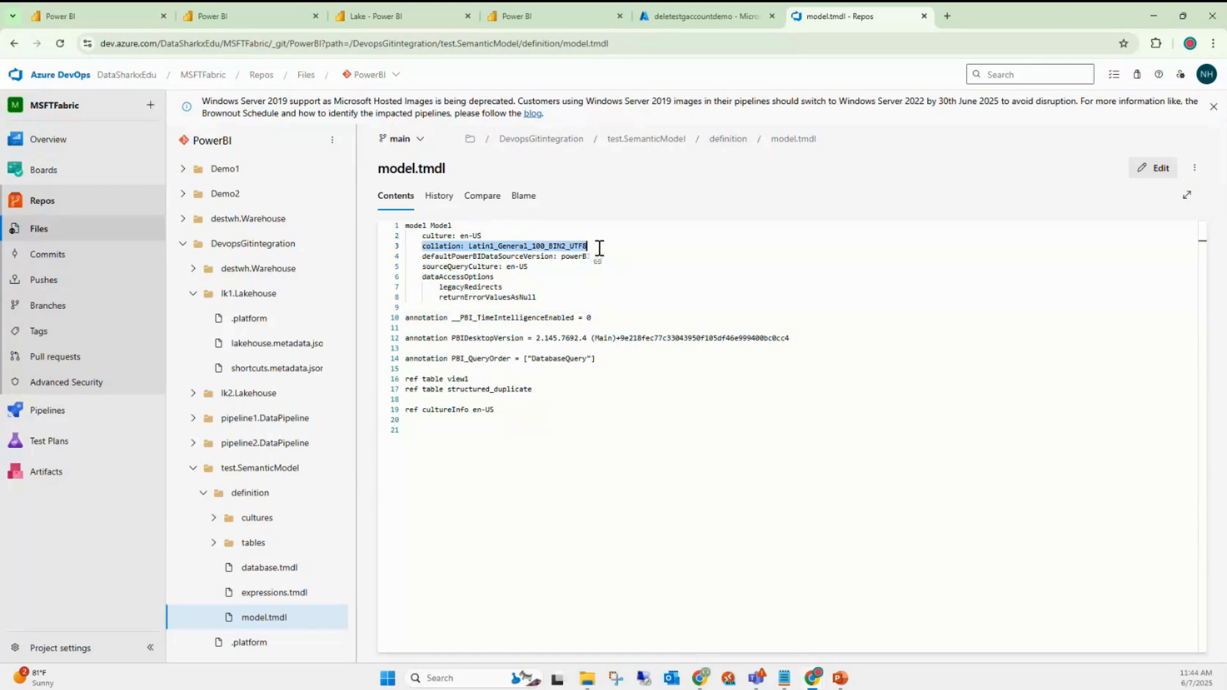
{"action": "left_click", "coordinate": [514, 287]}
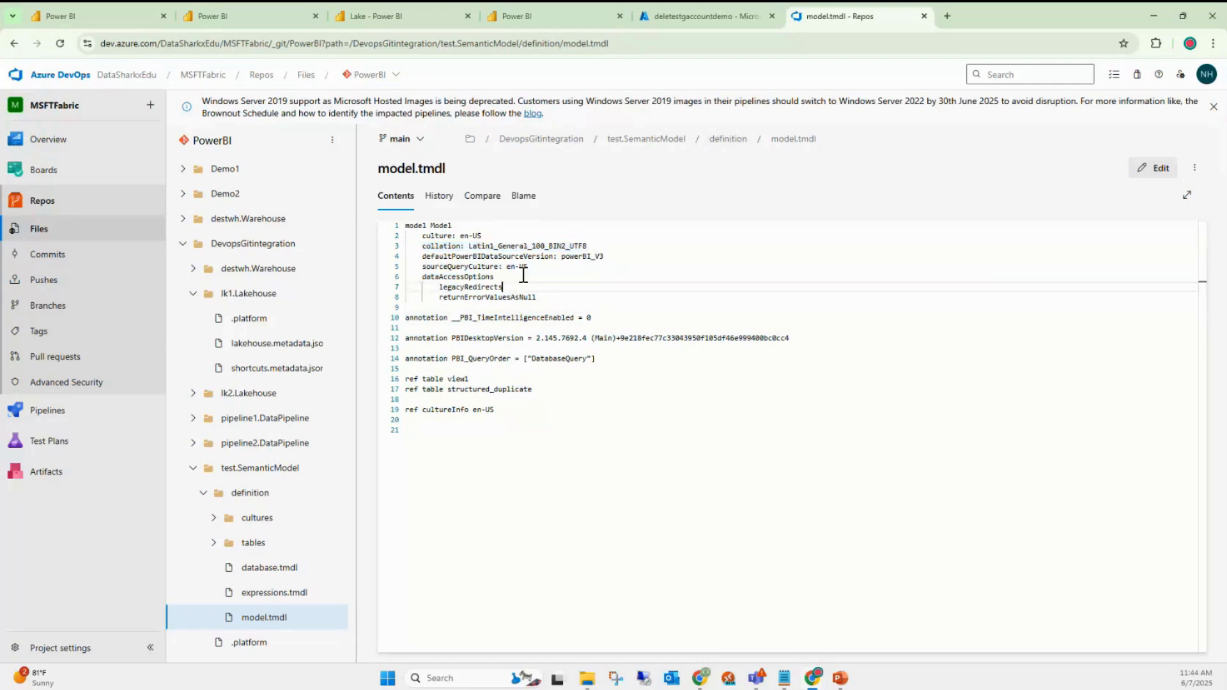
{"action": "left_click", "coordinate": [560, 247]}
{"action": "double_click", "coordinate": [560, 246]}
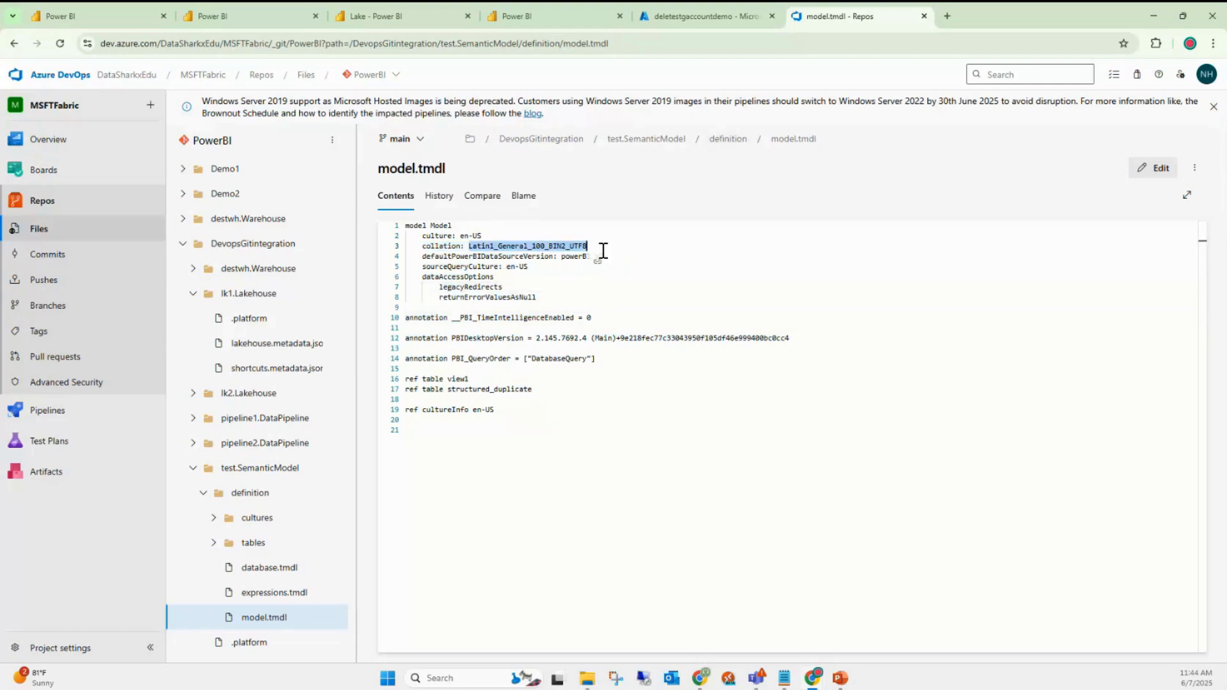
- View the structured_duplicate and view1 table definitions, then return to the Fabric workspace
{"action": "left_click", "coordinate": [729, 139]}
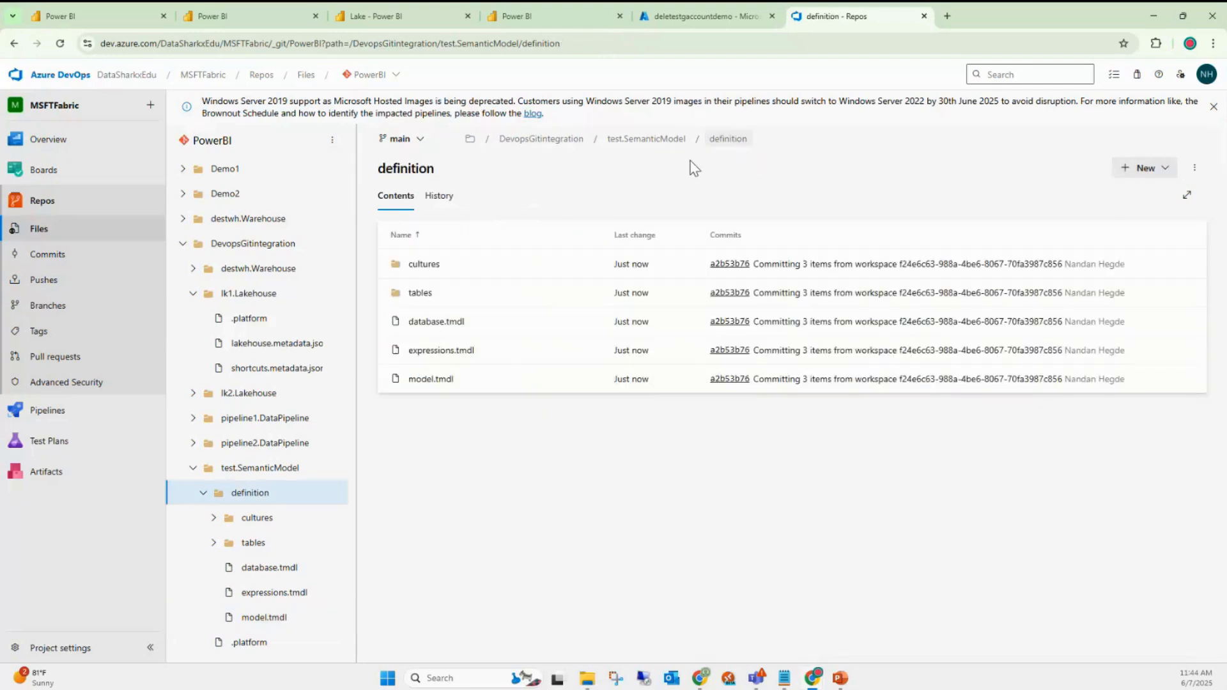
{"action": "left_click", "coordinate": [423, 295]}
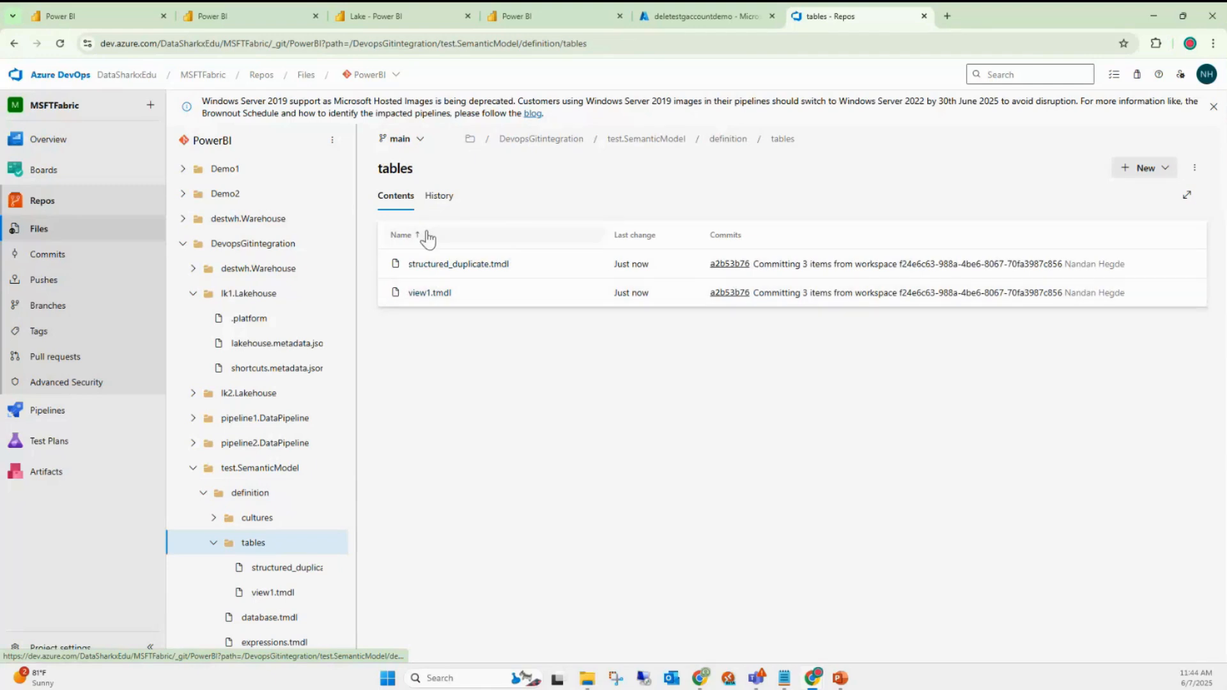
{"action": "left_click", "coordinate": [441, 273]}
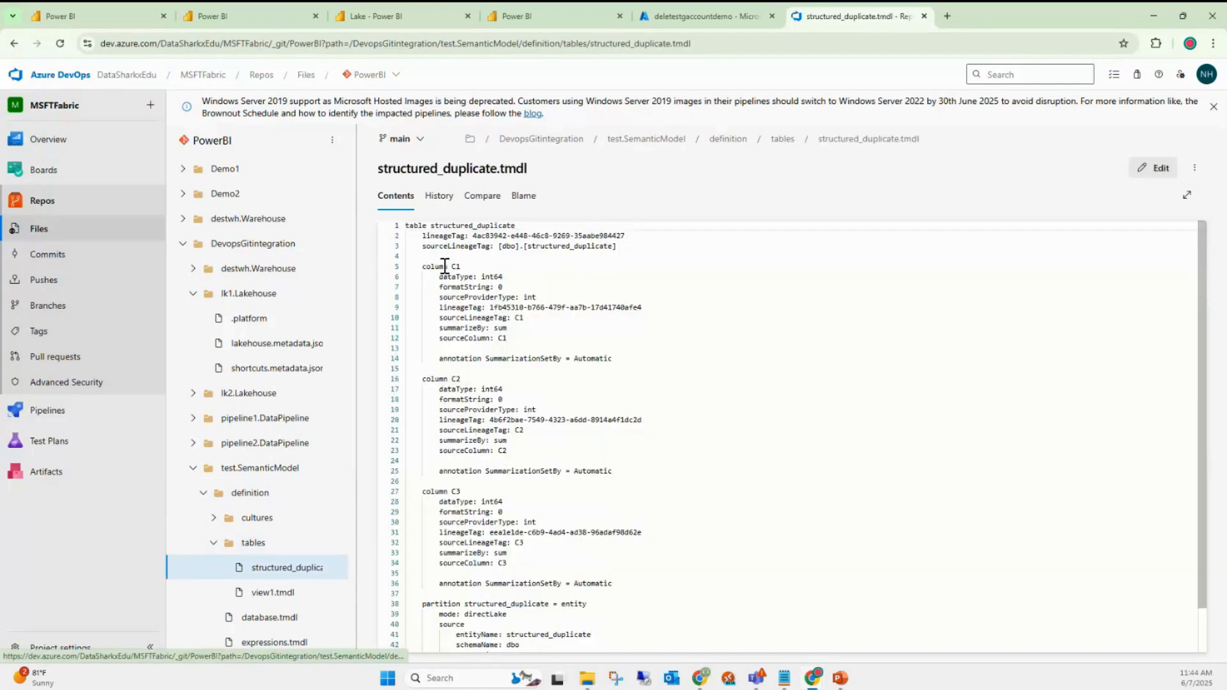
{"action": "left_click", "coordinate": [782, 139]}
{"action": "left_click", "coordinate": [430, 293]}
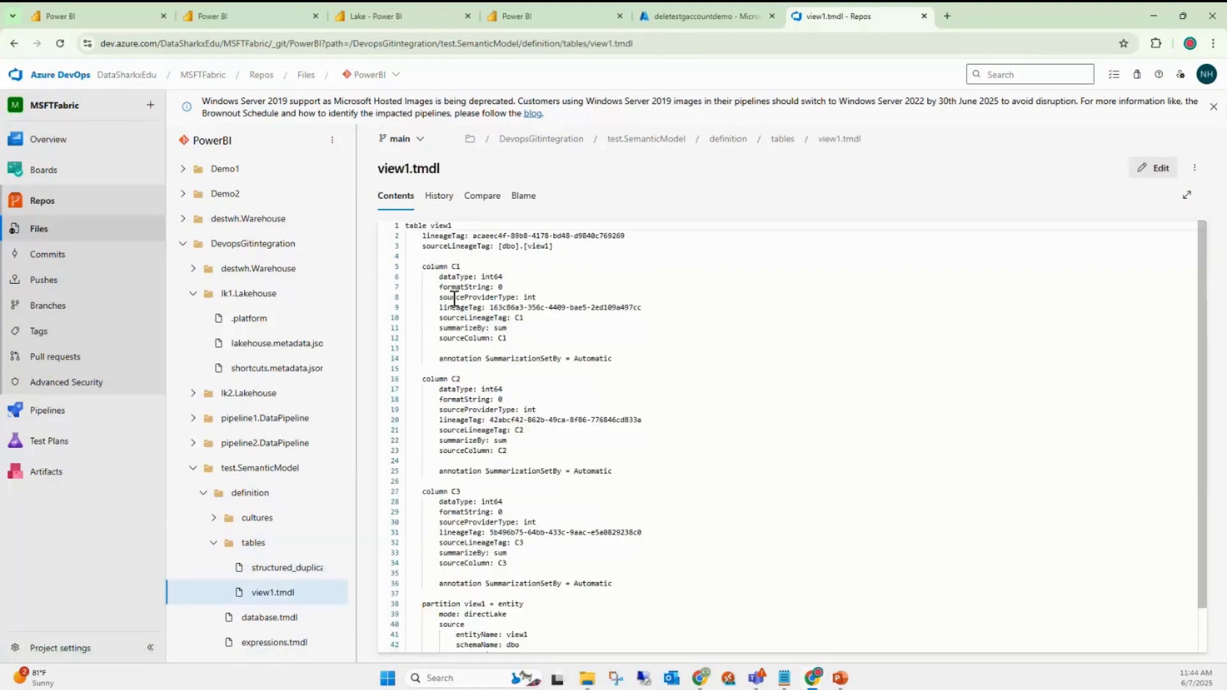
{"action": "left_click", "coordinate": [102, 17]}
{"action": "left_click", "coordinate": [1203, 114]}
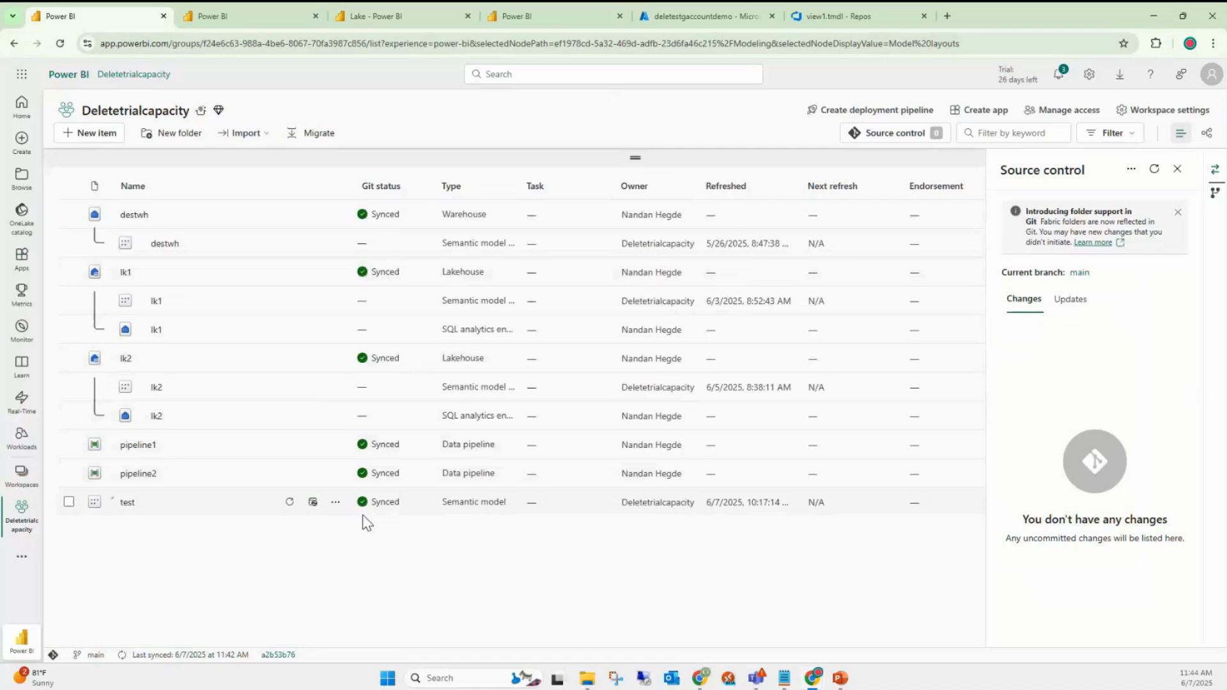
- Close the Source control pane so all workspace columns show, then switch to the view1.tmdl repo tab
{"action": "left_click", "coordinate": [1178, 169]}
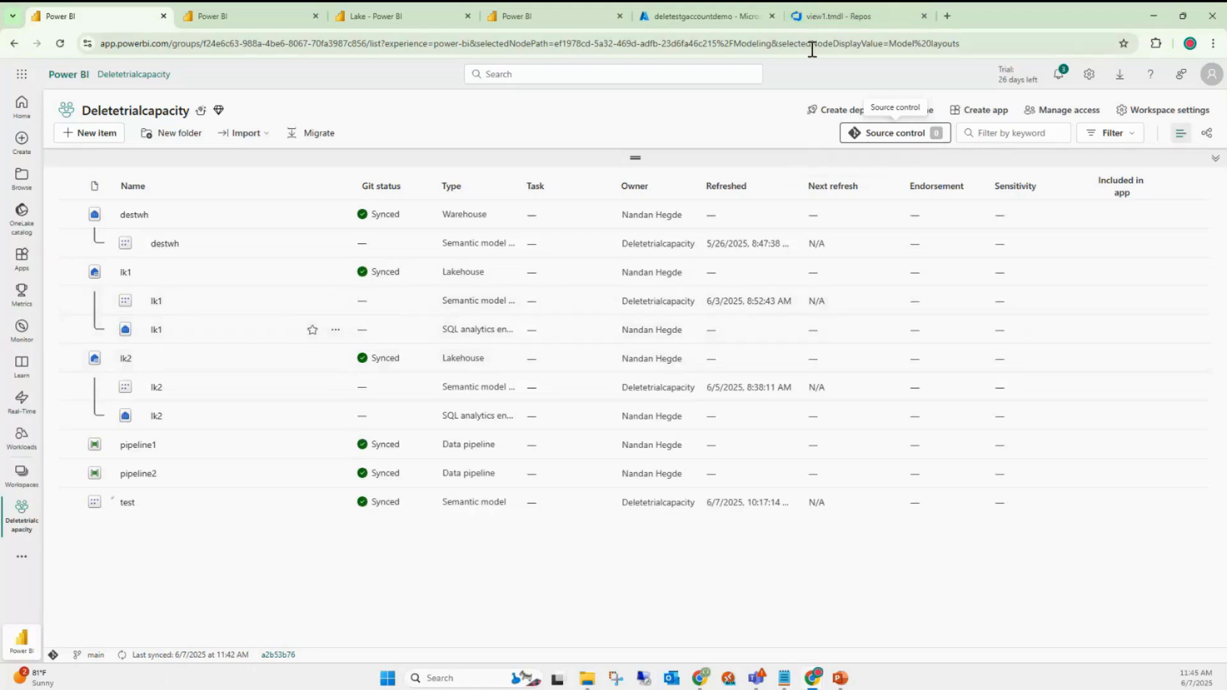
{"action": "mouse_move", "coordinate": [826, 7]}
{"action": "left_click", "coordinate": [817, 10]}
- Back in the Fabric workspace, sort the items by the Refreshed column and drag the Owner column wider
{"action": "left_click", "coordinate": [134, 11]}
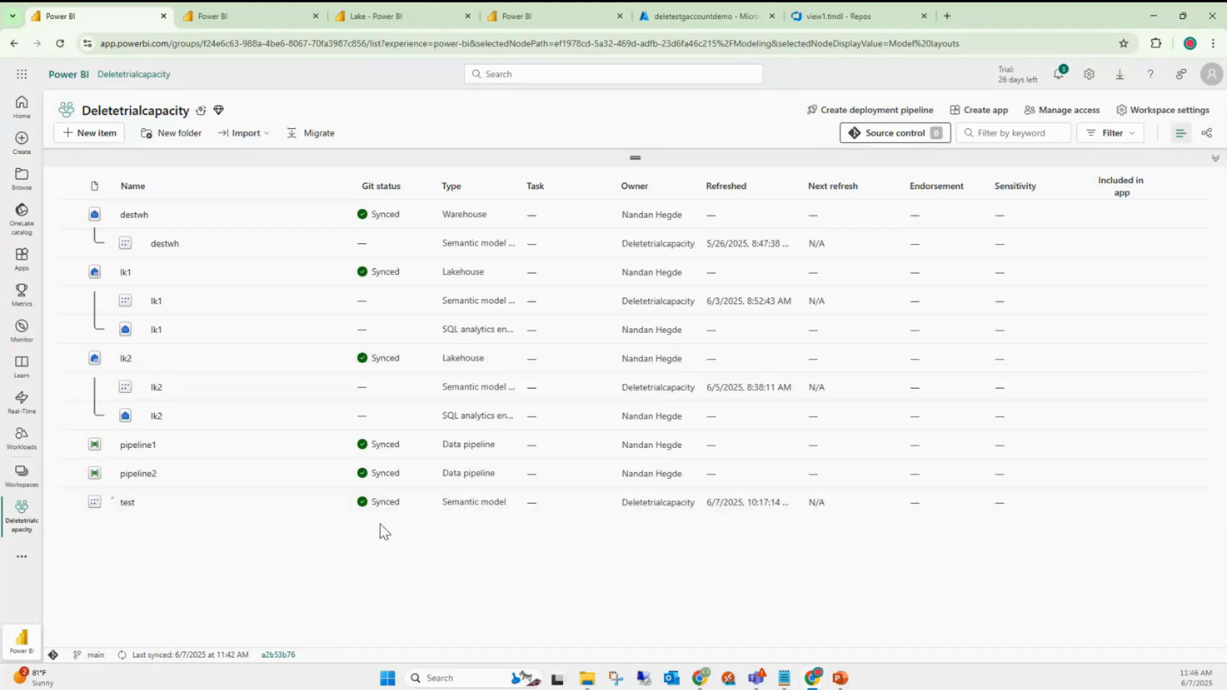
{"action": "mouse_move", "coordinate": [377, 516]}
{"action": "left_click", "coordinate": [704, 185]}
{"action": "left_click_drag", "start_coordinate": [701, 185], "coordinate": [825, 186]}
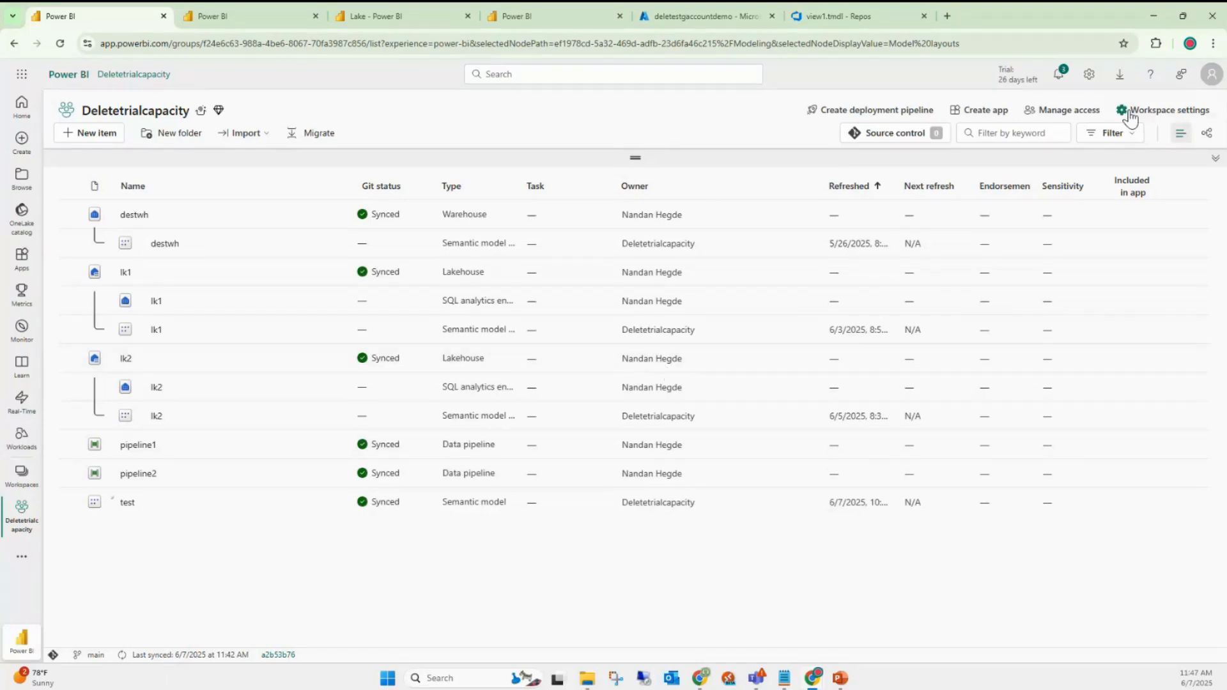
{"action": "left_click", "coordinate": [1211, 82]}
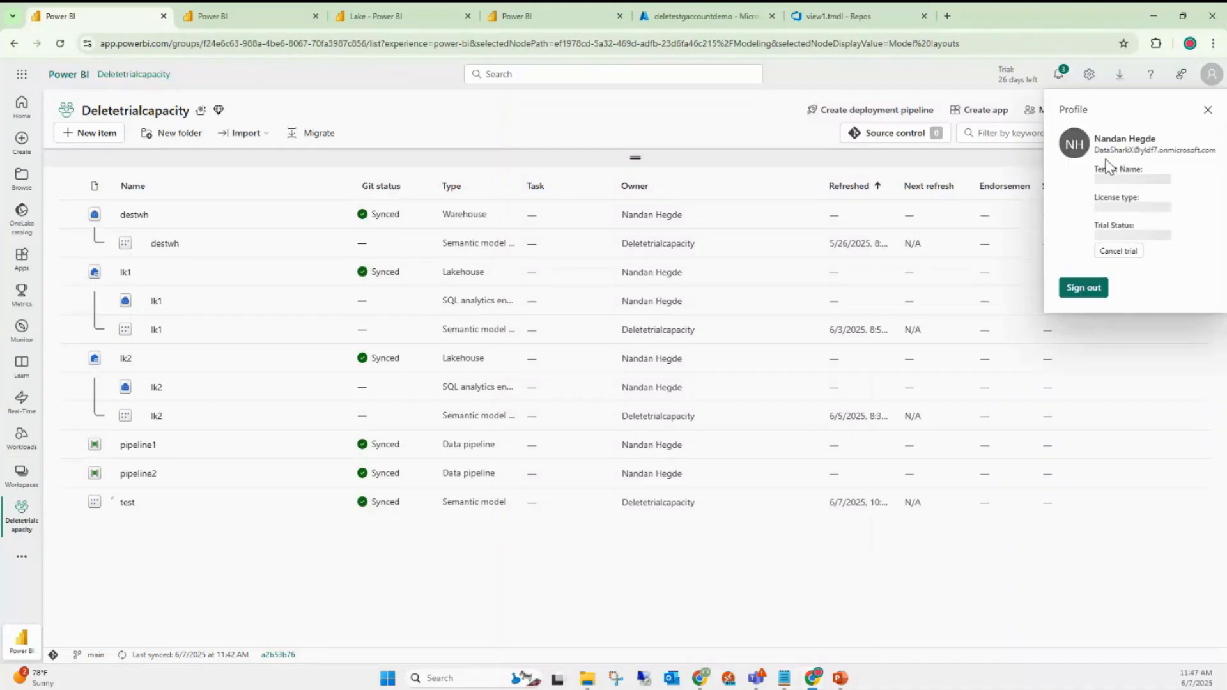
{"action": "left_click", "coordinate": [599, 335]}
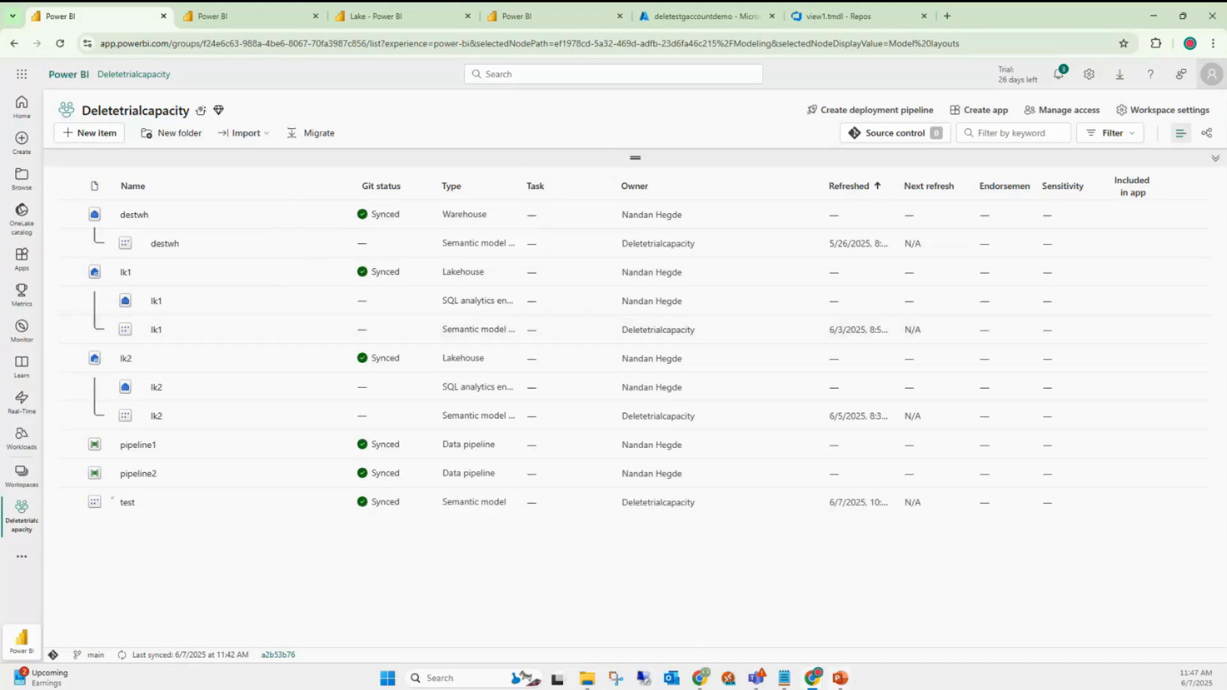
{"action": "mouse_move", "coordinate": [818, 682]}
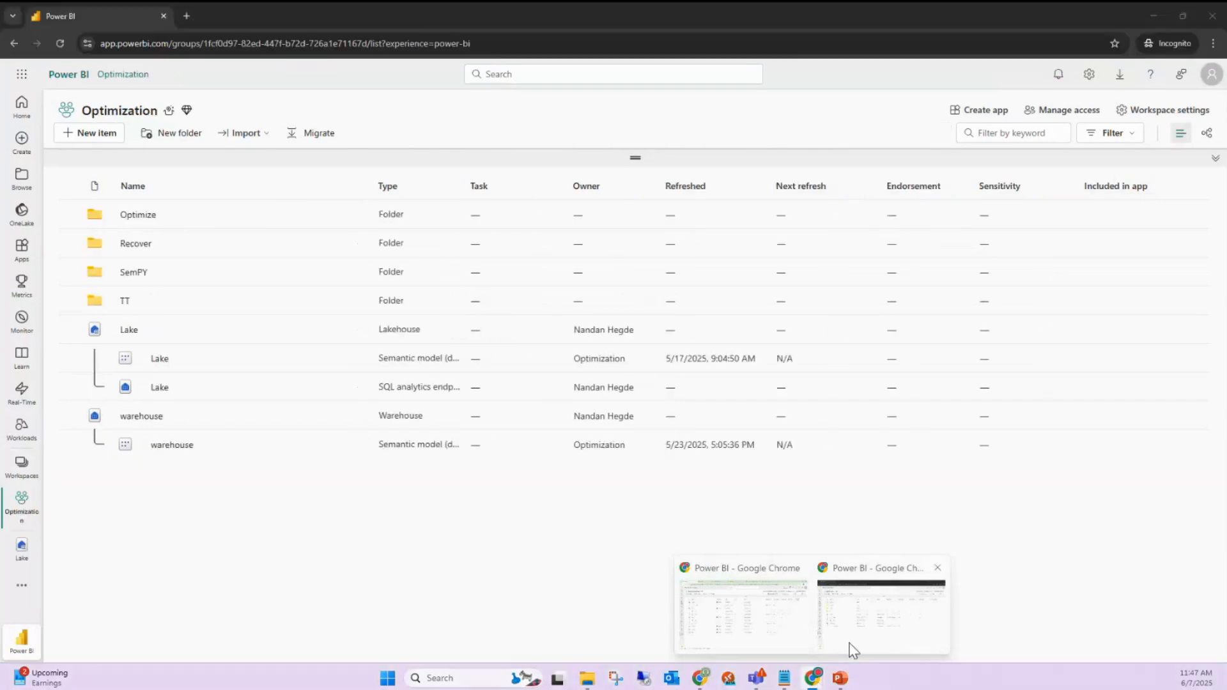
- Switch to the incognito window's Optimization workspace and bring up the Lake lakehouse's actions
{"action": "left_click", "coordinate": [852, 650]}
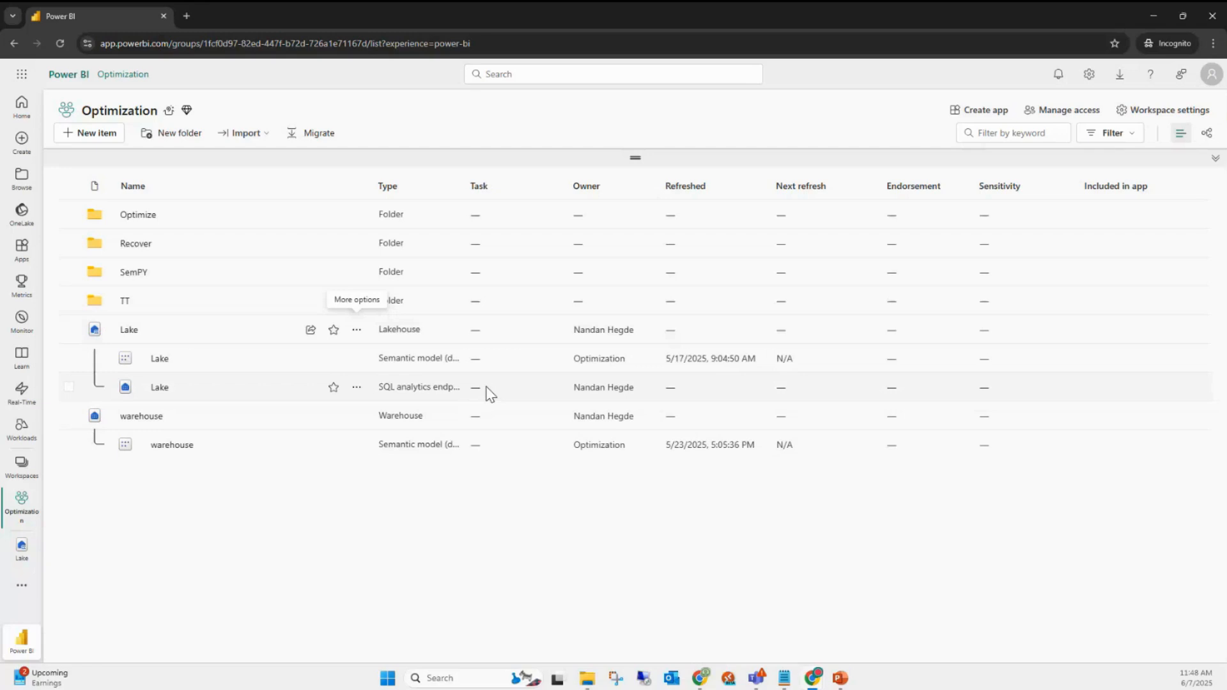
{"action": "left_click", "coordinate": [356, 331]}
{"action": "left_click", "coordinate": [690, 536]}
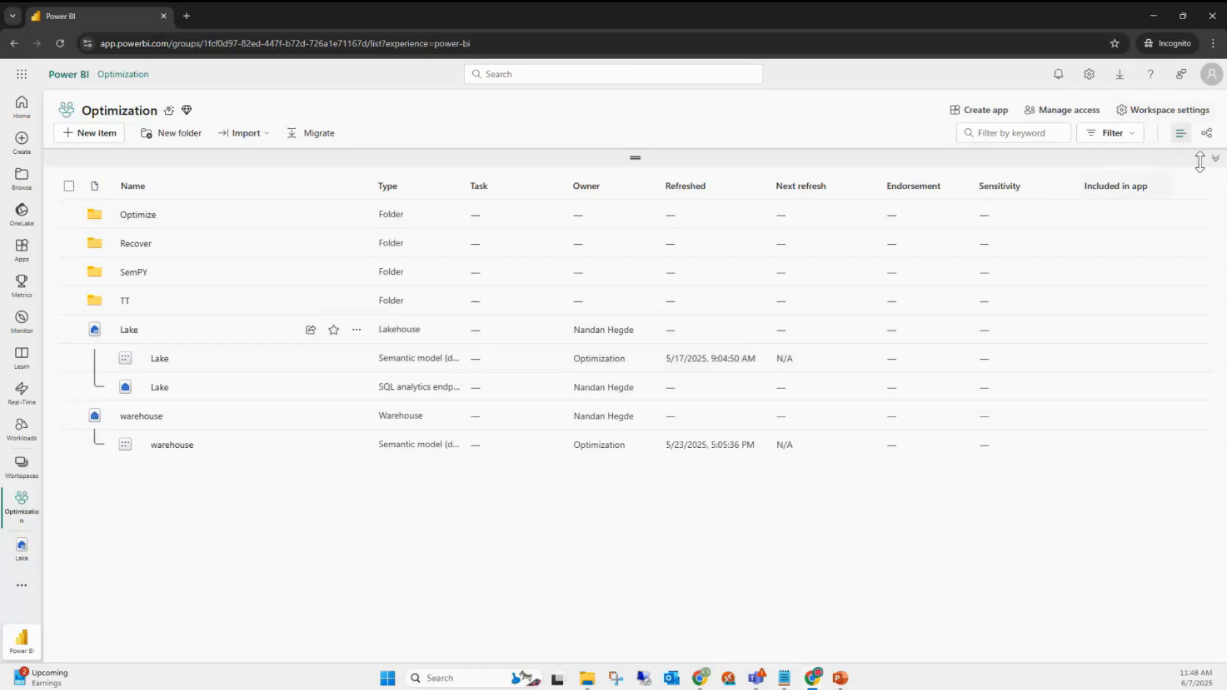
- Check which account is signed in via the profile panel, then close it
{"action": "left_click", "coordinate": [1211, 74]}
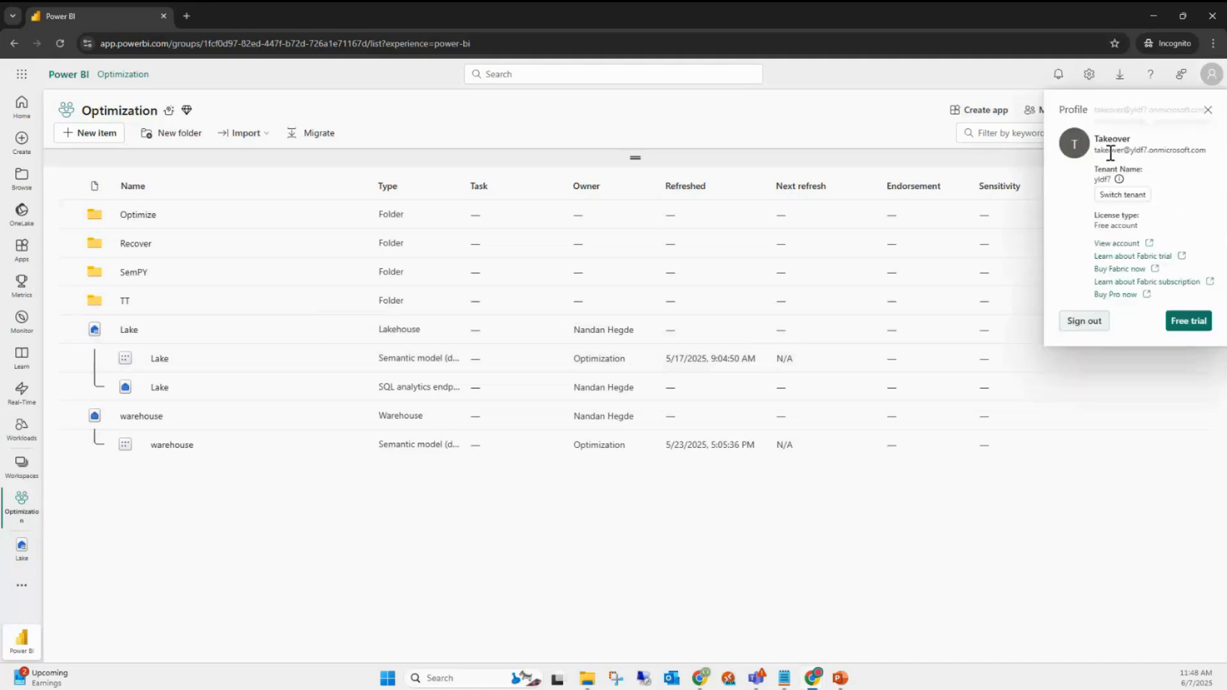
{"action": "double_click", "coordinate": [1108, 150]}
{"action": "left_click", "coordinate": [1208, 110]}
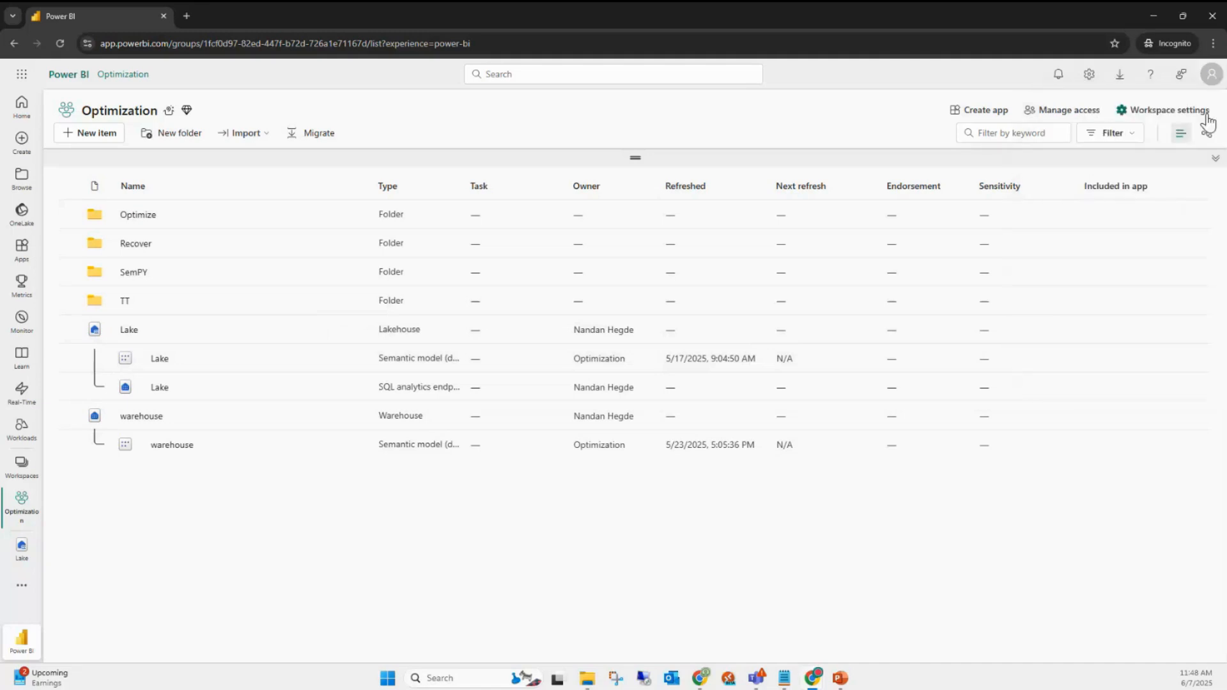
{"action": "left_click", "coordinate": [356, 331]}
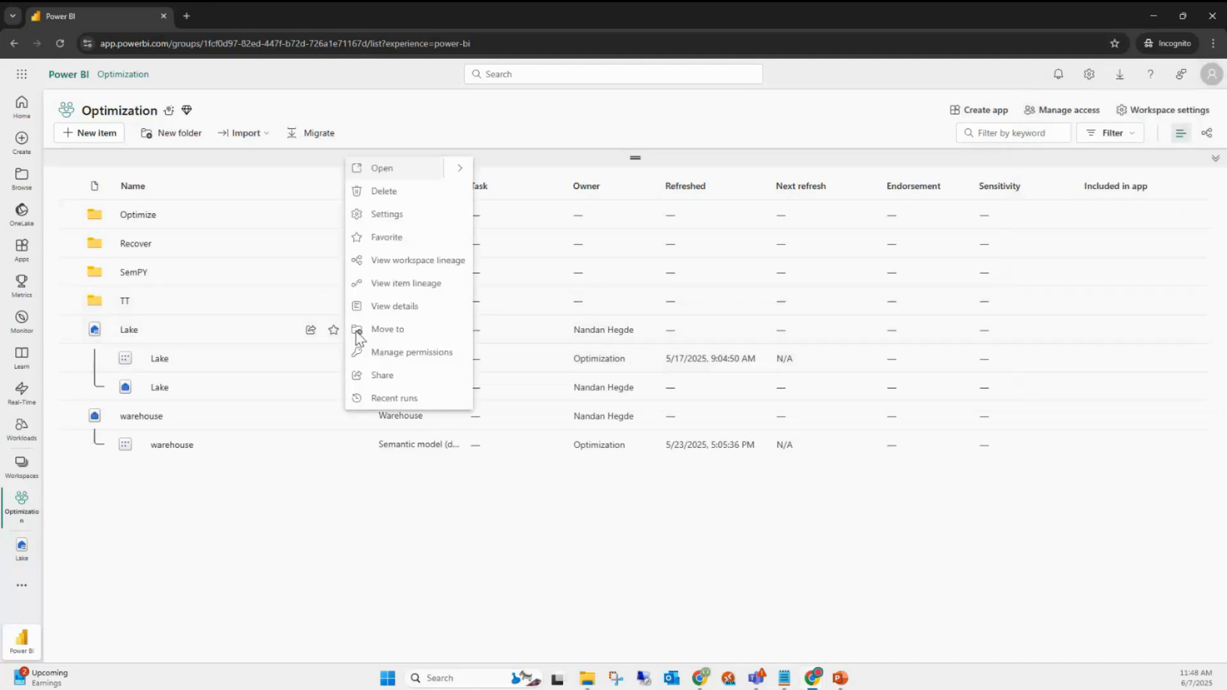
{"action": "left_click", "coordinate": [395, 216]}
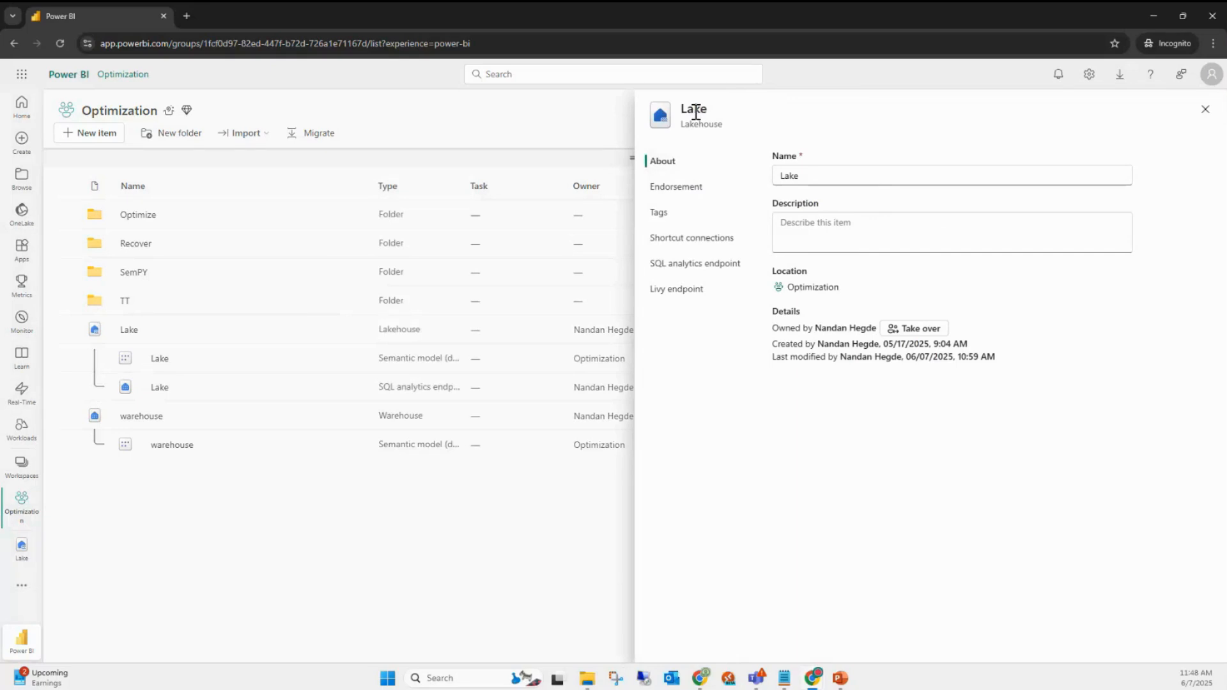
{"action": "double_click", "coordinate": [795, 175]}
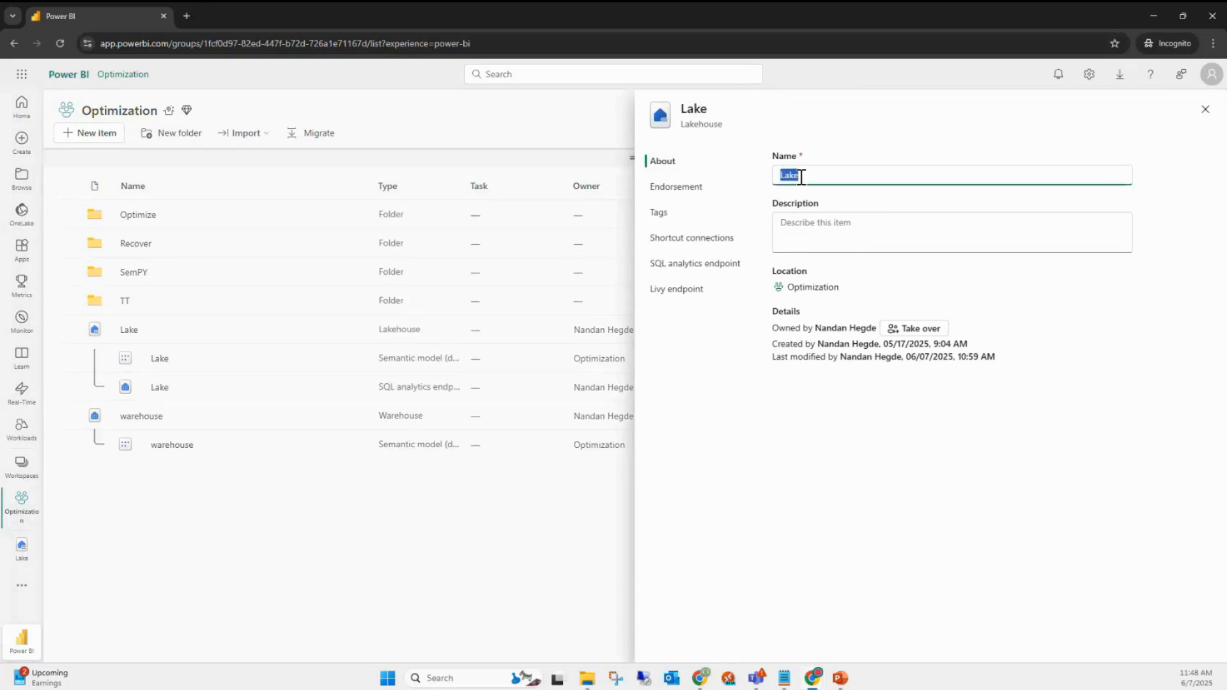
{"action": "left_click", "coordinate": [796, 176]}
{"action": "double_click", "coordinate": [796, 176]}
{"action": "left_click", "coordinate": [841, 445]}
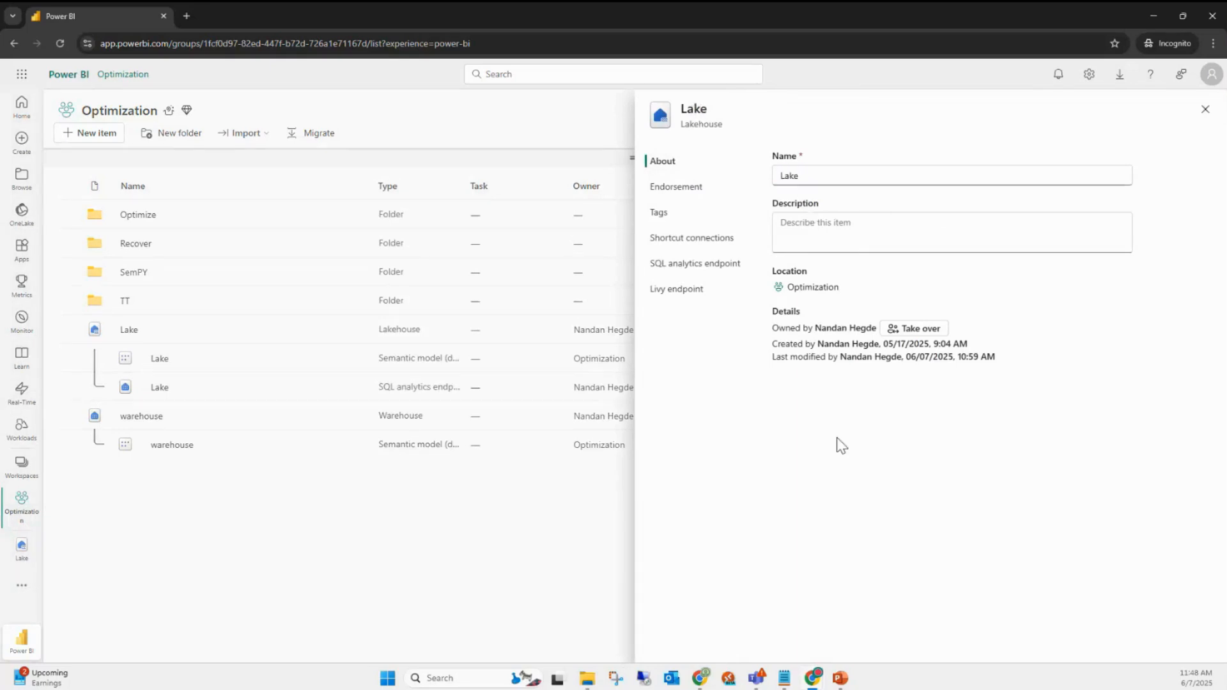
{"action": "left_click_drag", "start_coordinate": [774, 328], "coordinate": [877, 329]}
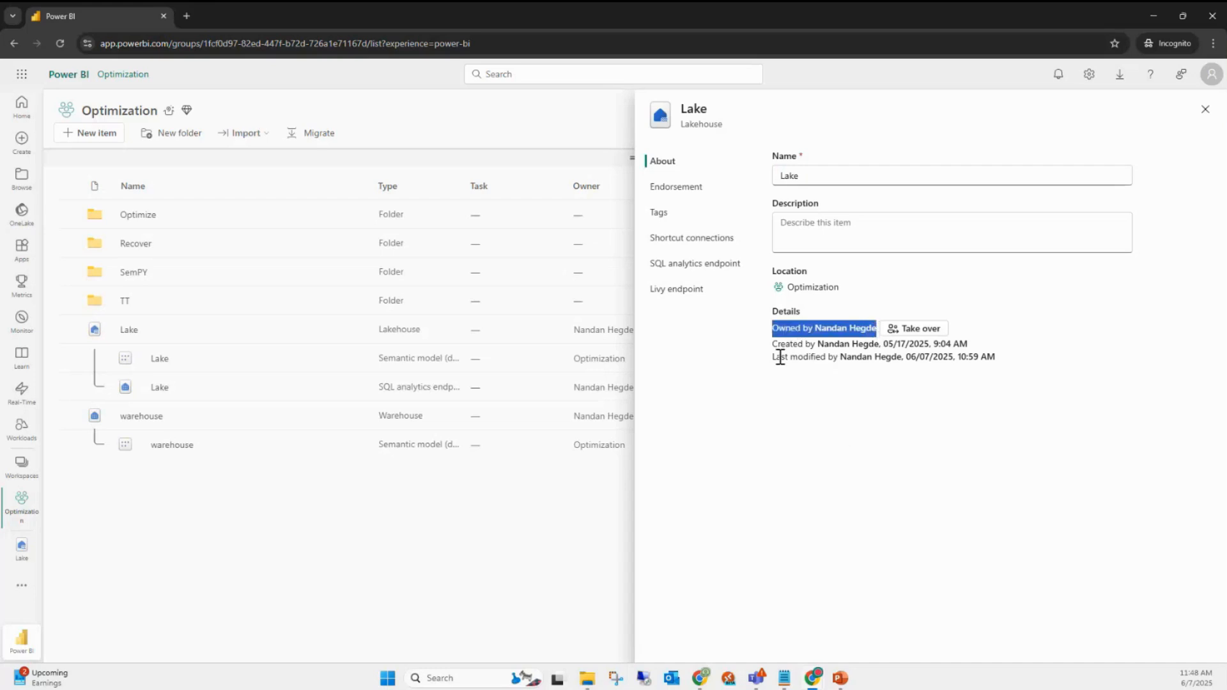
{"action": "left_click_drag", "start_coordinate": [839, 357], "coordinate": [1002, 364]}
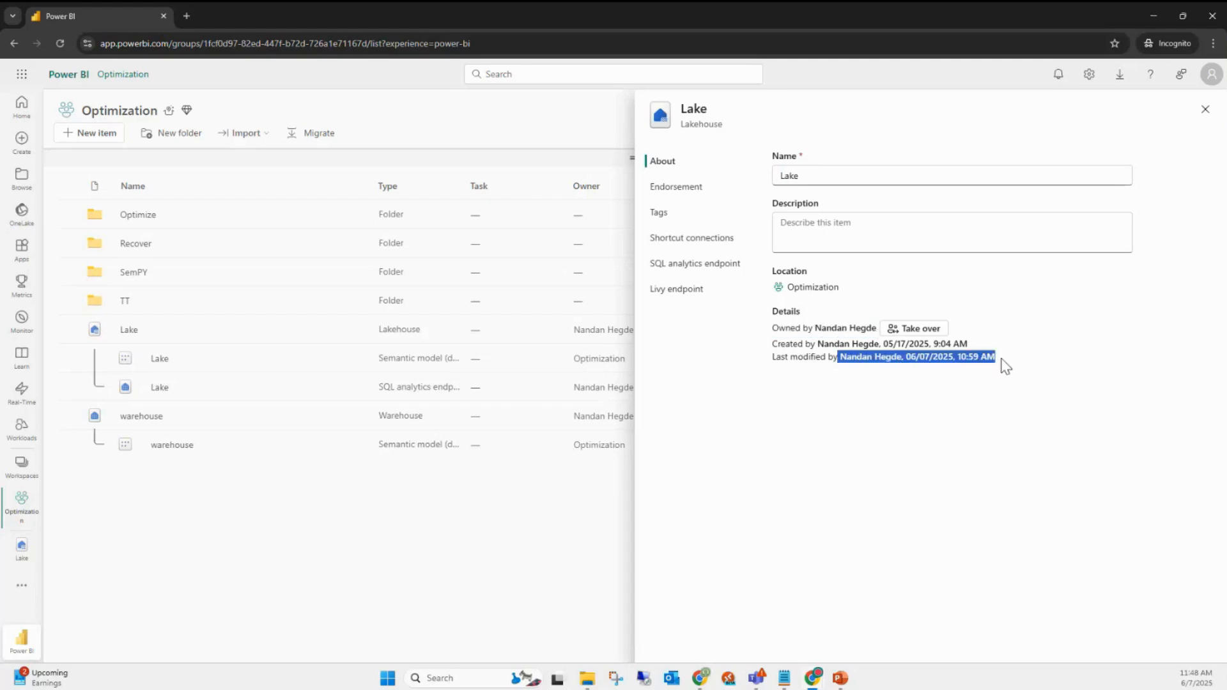
- Take over Lake's ownership, acknowledging the credentials warning, so Lake and its SQL endpoint belong to Takeover
{"action": "left_click", "coordinate": [918, 332]}
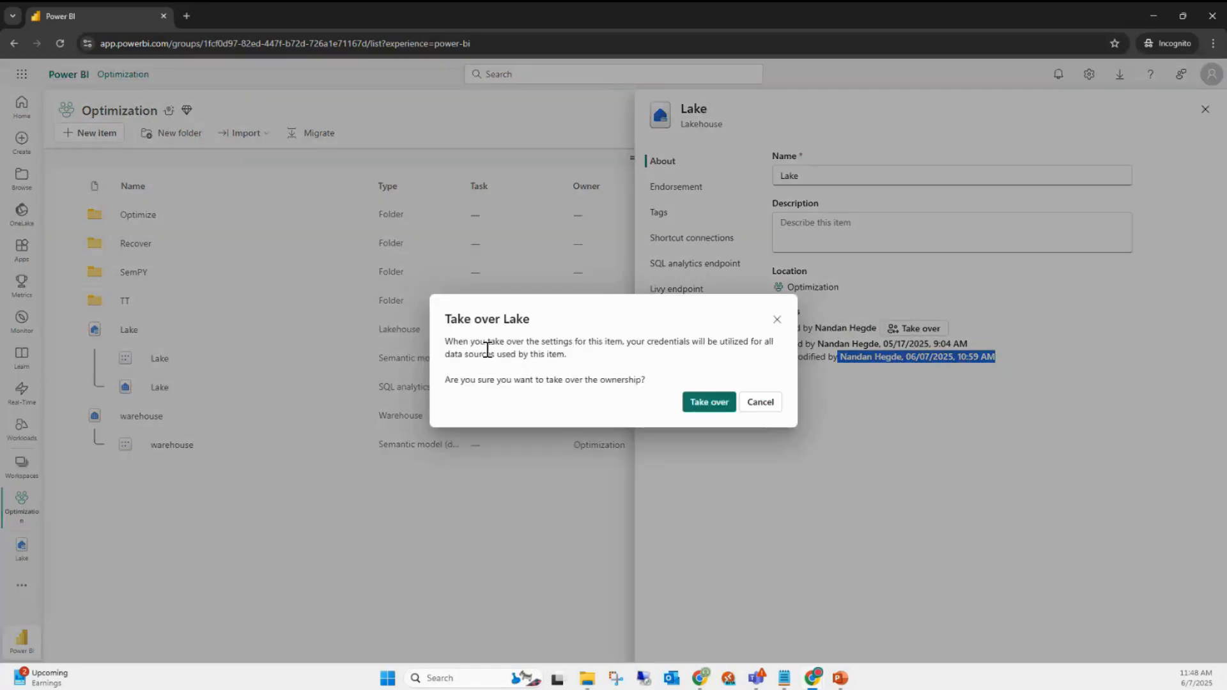
{"action": "left_click_drag", "start_coordinate": [452, 348], "coordinate": [773, 359]}
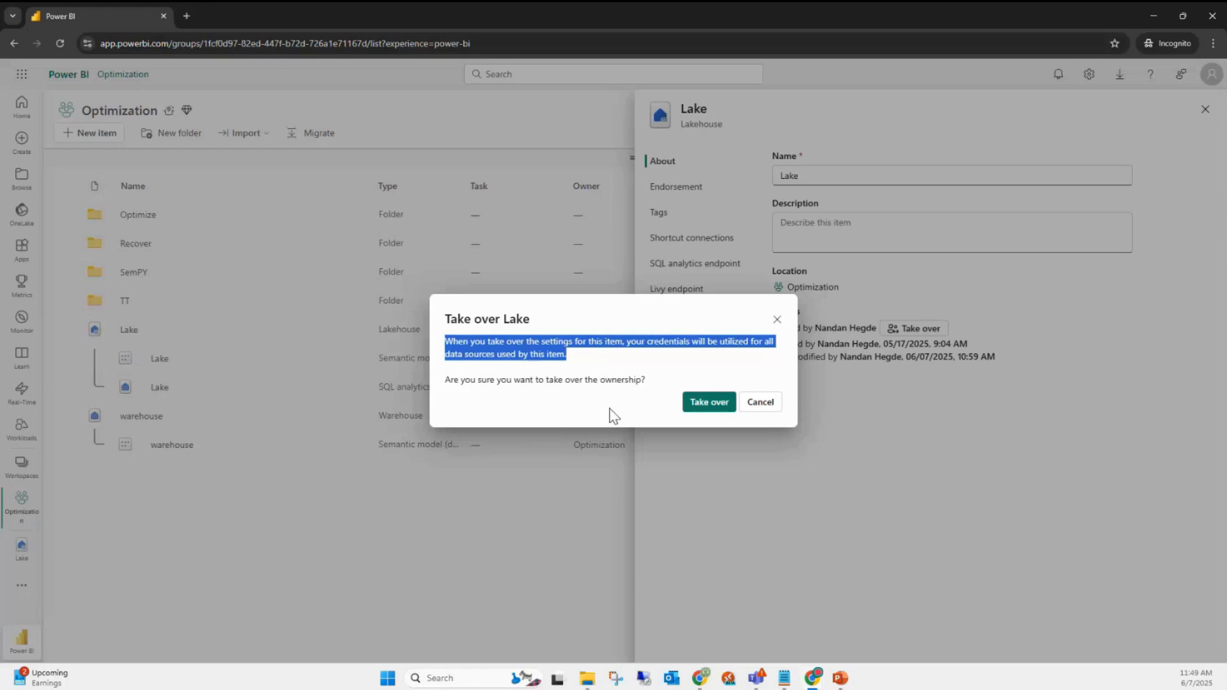
{"action": "left_click", "coordinate": [703, 403]}
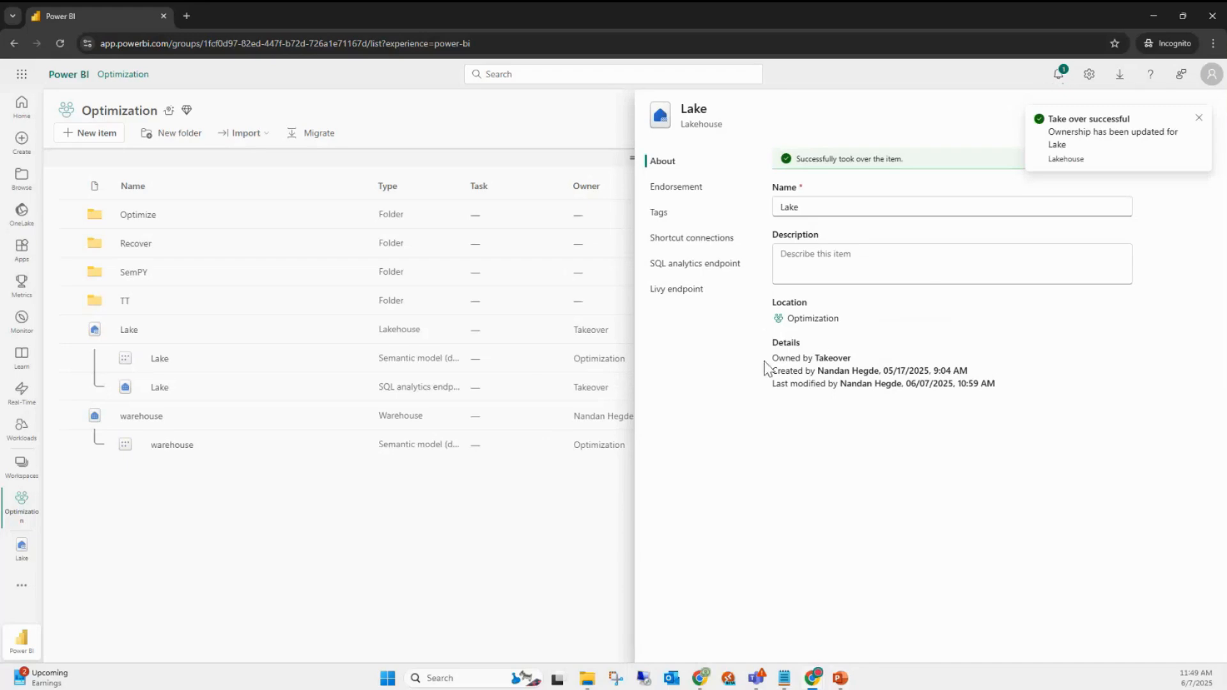
- In the other Power BI window, check the lk1 lakehouse's owner in its settings
{"action": "mouse_move", "coordinate": [697, 683]}
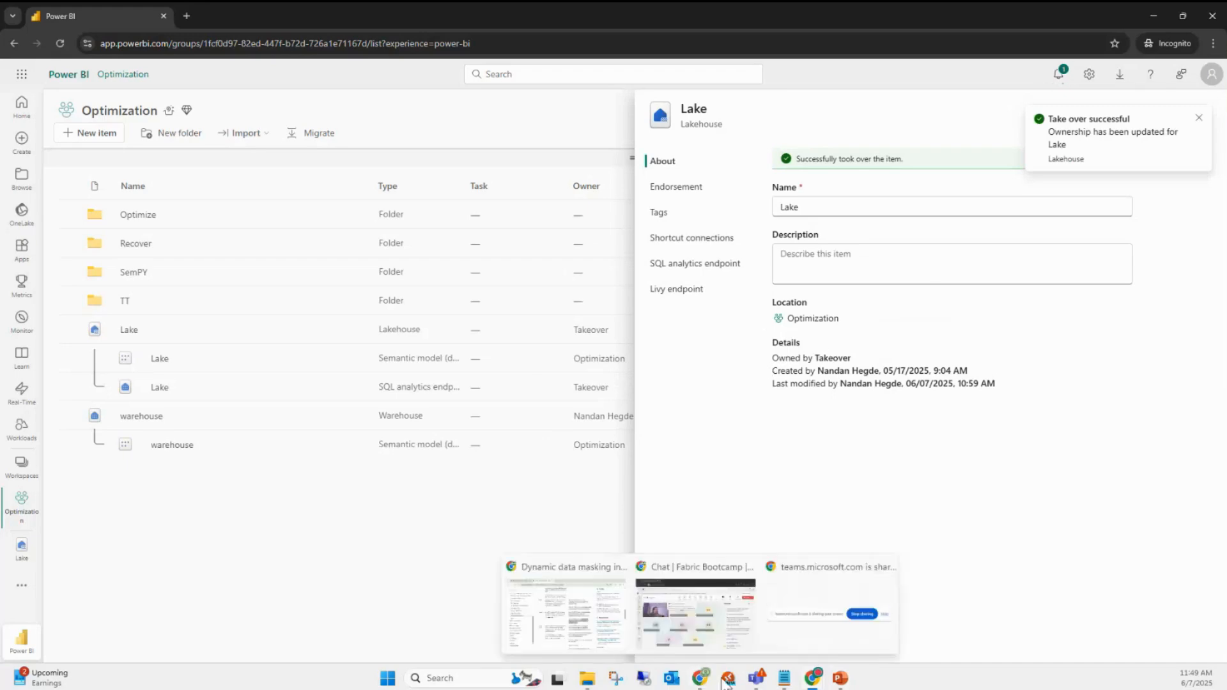
{"action": "mouse_move", "coordinate": [816, 680]}
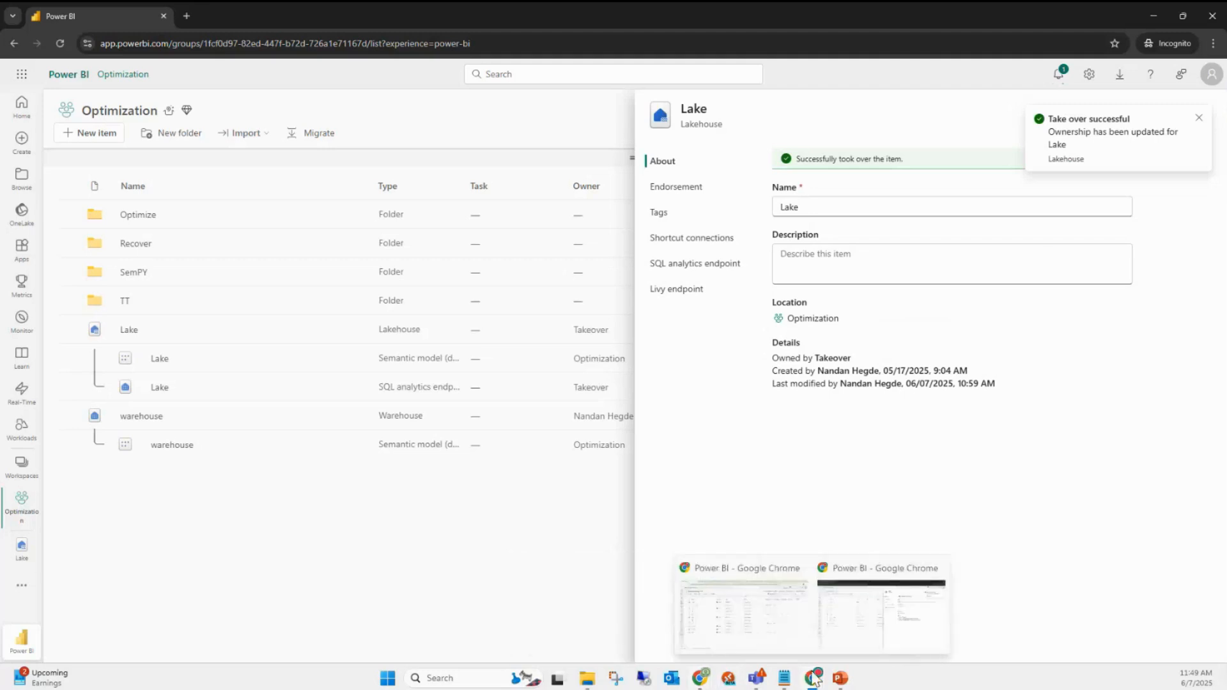
{"action": "left_click", "coordinate": [779, 621]}
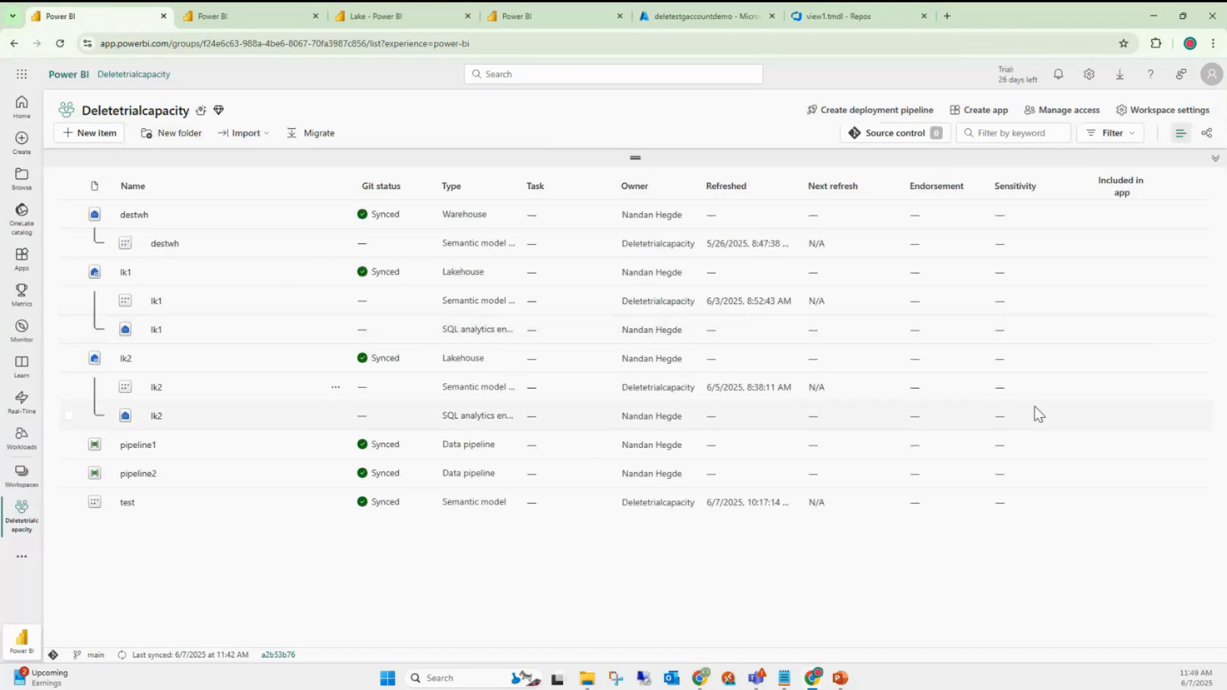
{"action": "left_click_drag", "start_coordinate": [711, 181], "coordinate": [742, 181]}
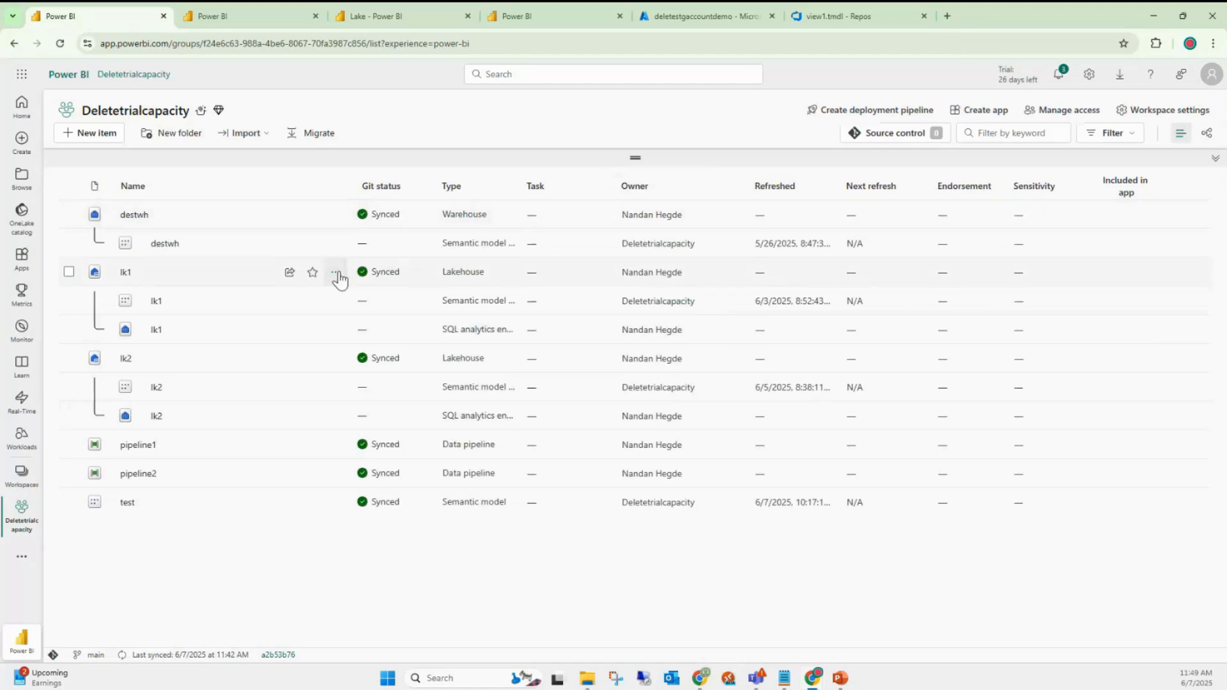
{"action": "left_click", "coordinate": [337, 275]}
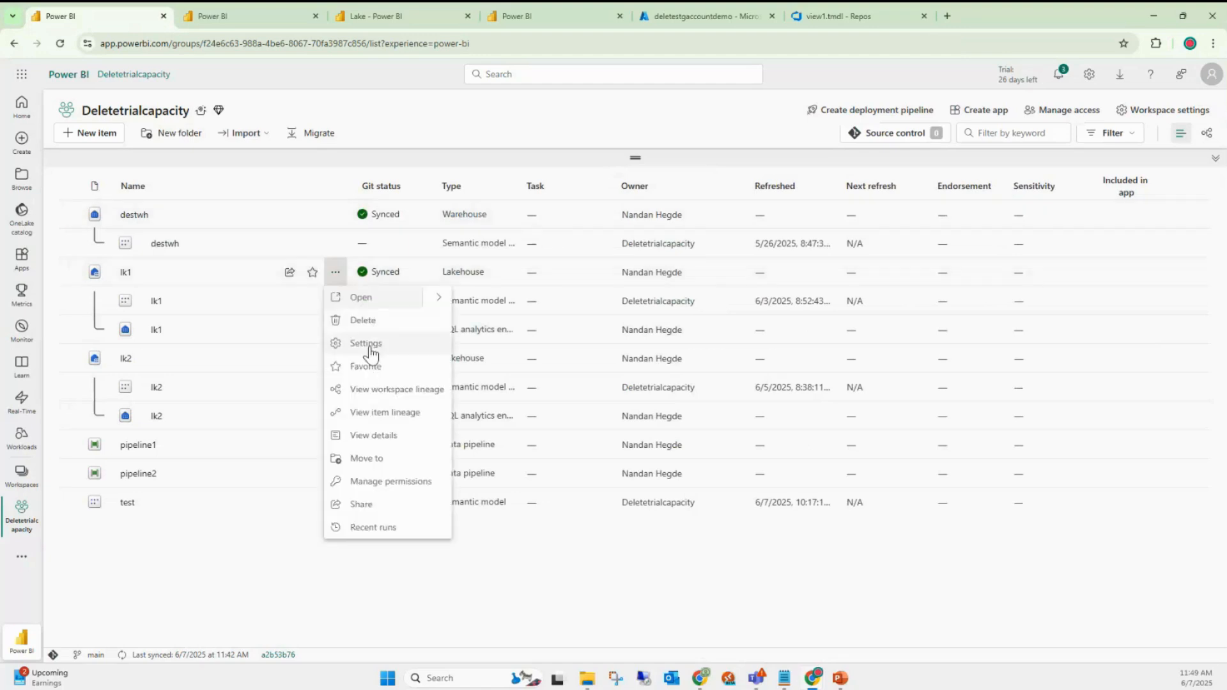
{"action": "left_click", "coordinate": [371, 351]}
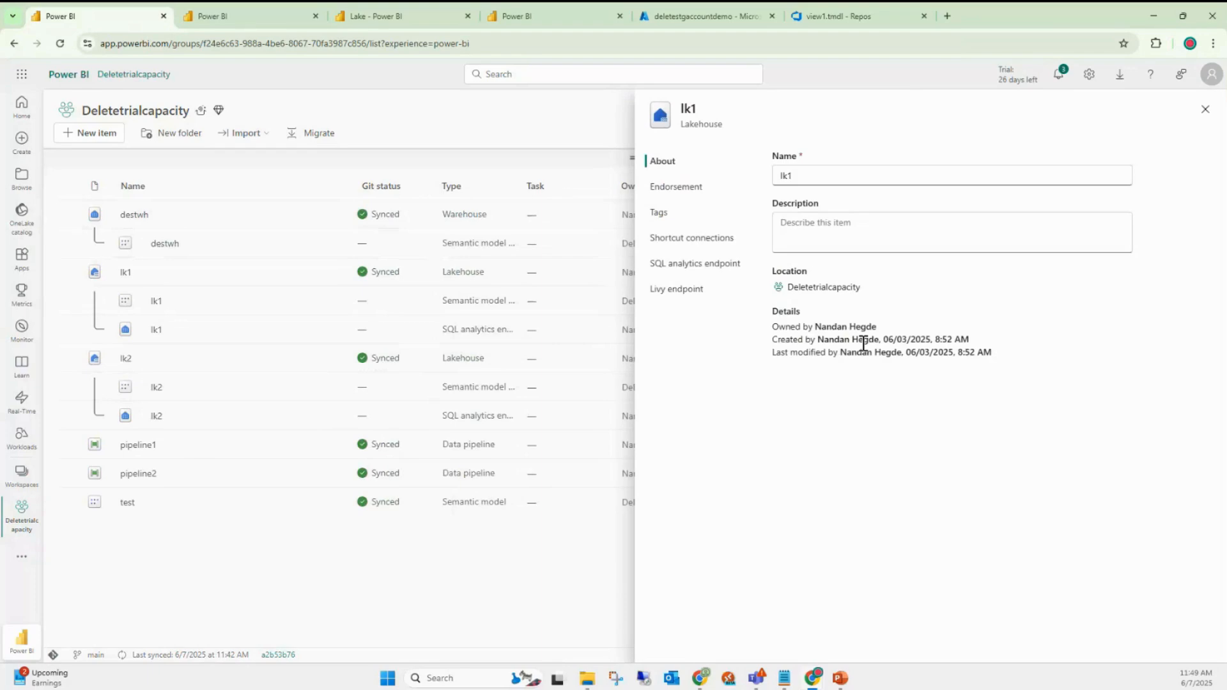
{"action": "left_click_drag", "start_coordinate": [814, 332], "coordinate": [879, 327]}
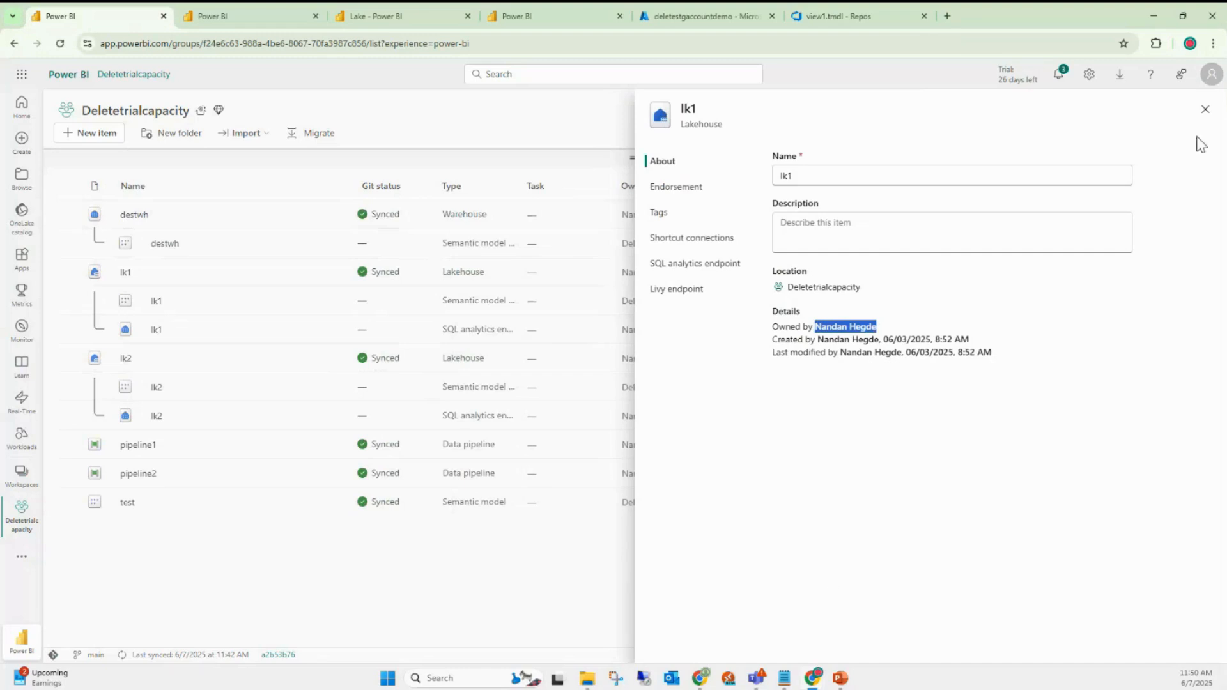
{"action": "left_click", "coordinate": [1205, 109]}
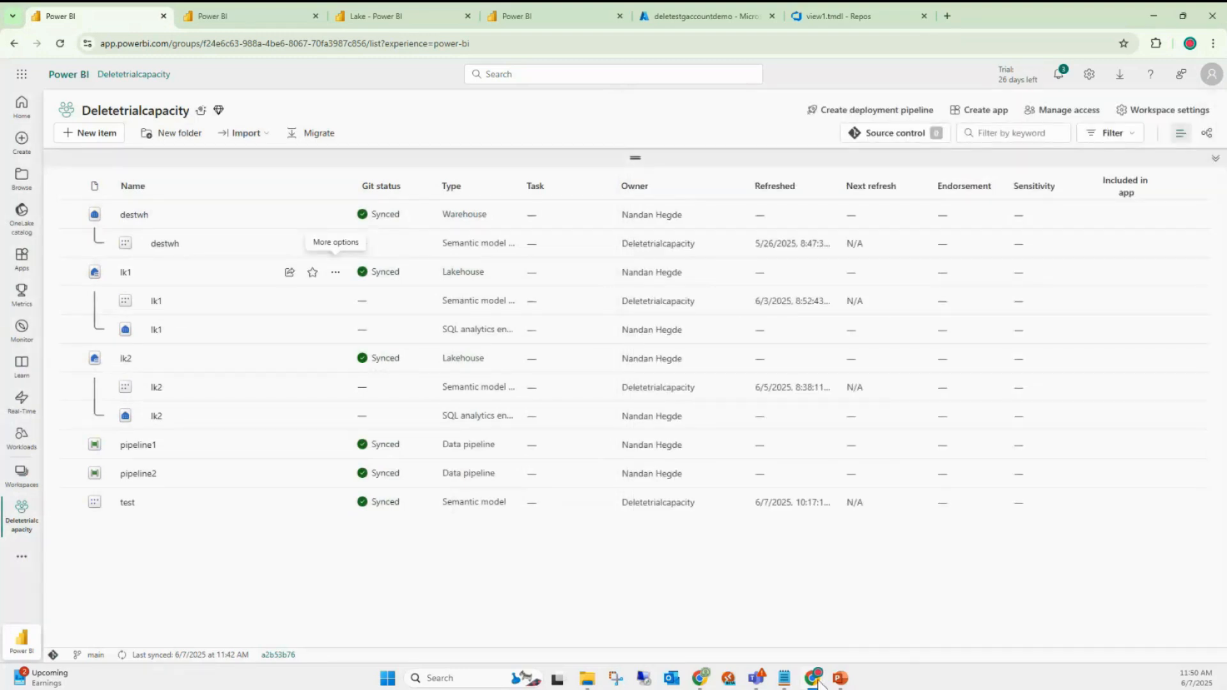
- Go back to the Deletetrialcapacity workspace via the Lake SQL tab and show the workspaces list
{"action": "mouse_move", "coordinate": [825, 682]}
{"action": "mouse_move", "coordinate": [862, 626]}
{"action": "left_click", "coordinate": [511, 18]}
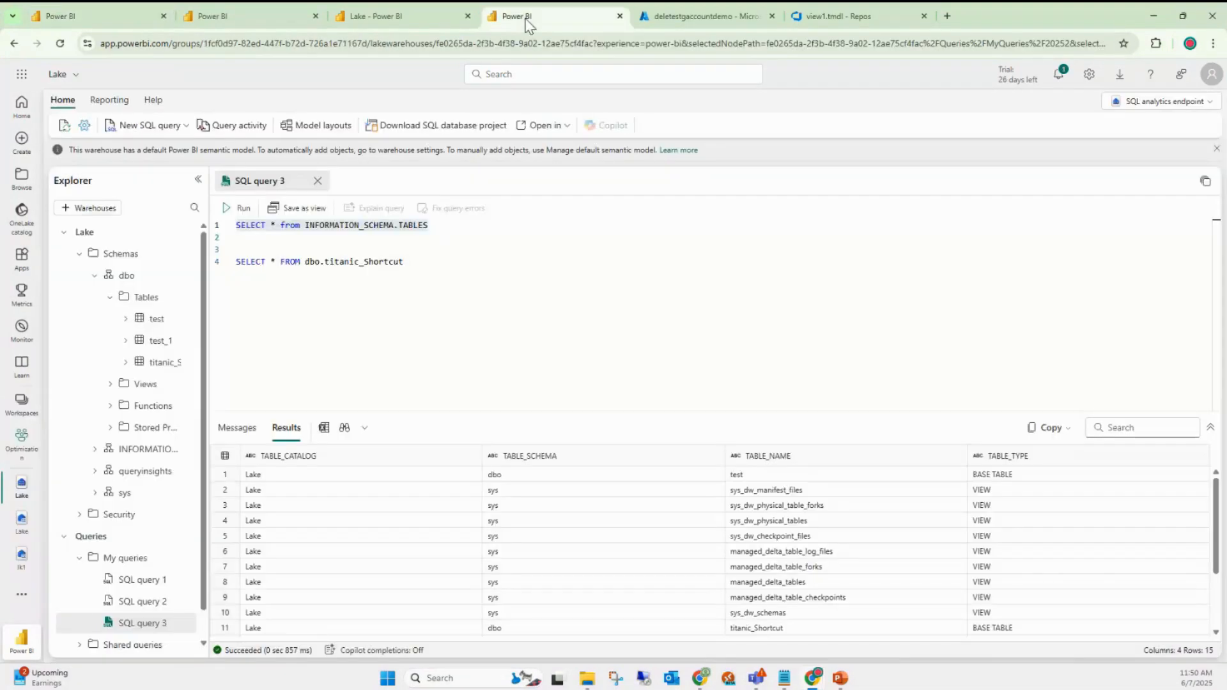
{"action": "left_click", "coordinate": [110, 20]}
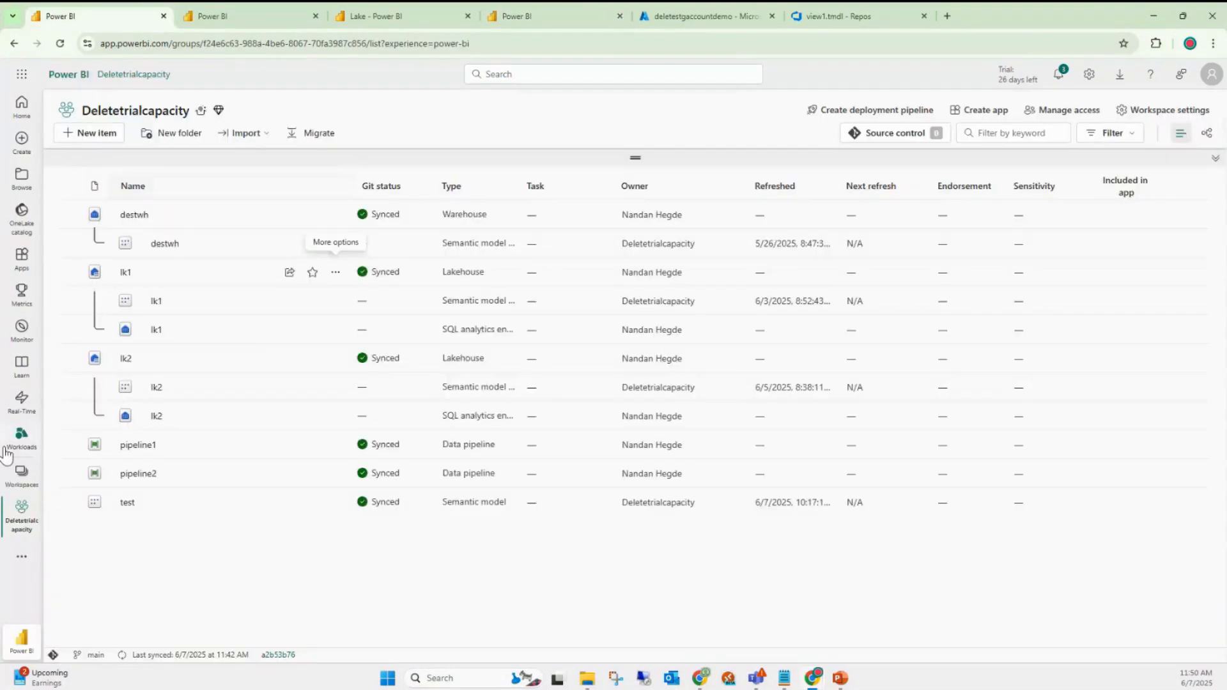
{"action": "left_click", "coordinate": [28, 490]}
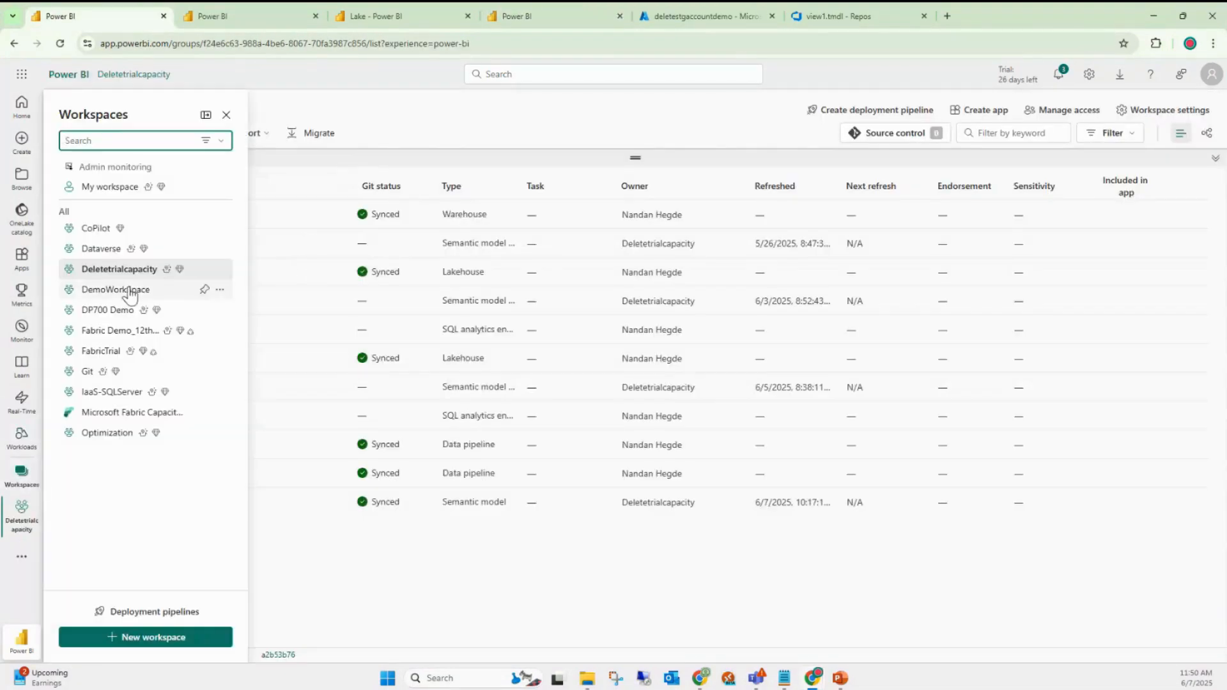
- Open the Optimization workspace to see the Lake lakehouse and SQL endpoint owned by Takeover
{"action": "left_click", "coordinate": [103, 435]}
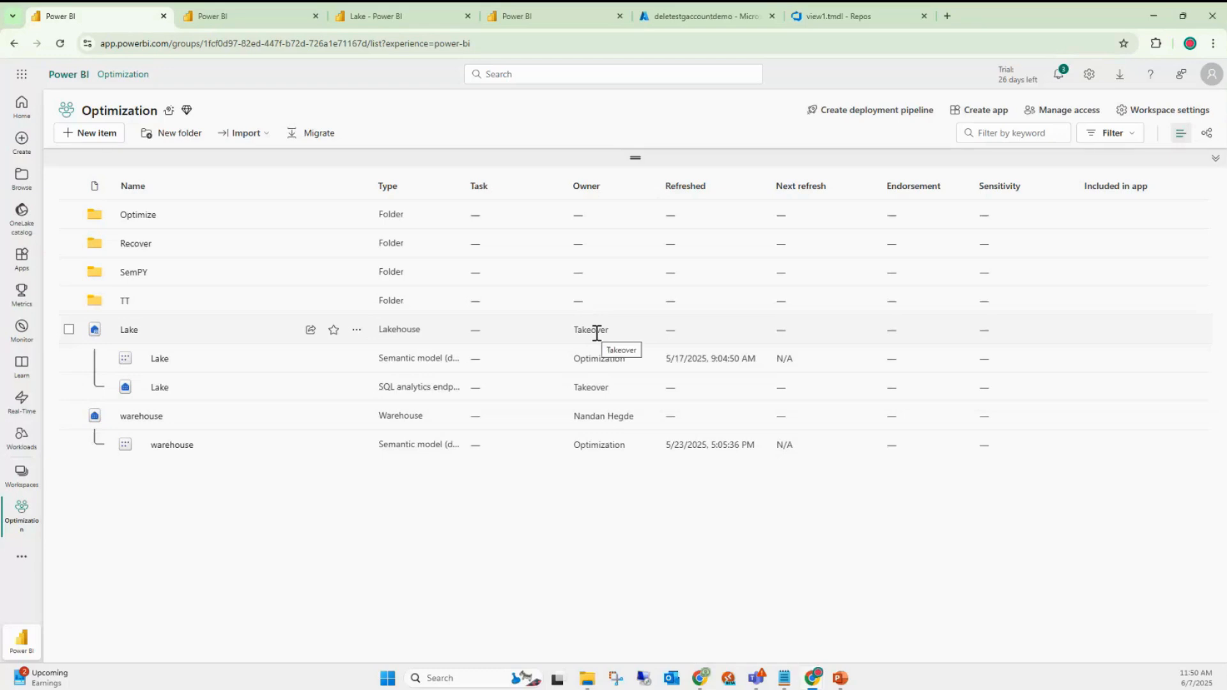
- Open the Lake lakehouse and preview its test, test_1 and titanic_Shortcut tables in turn
{"action": "left_click", "coordinate": [130, 332]}
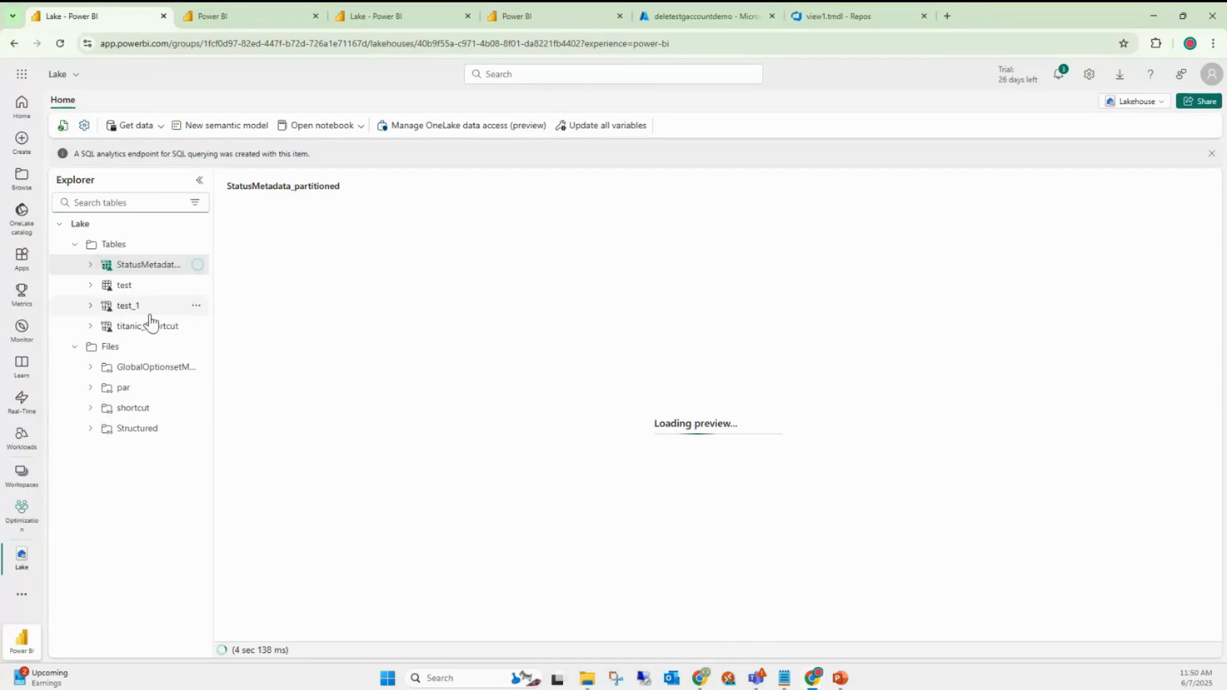
{"action": "left_click", "coordinate": [131, 289]}
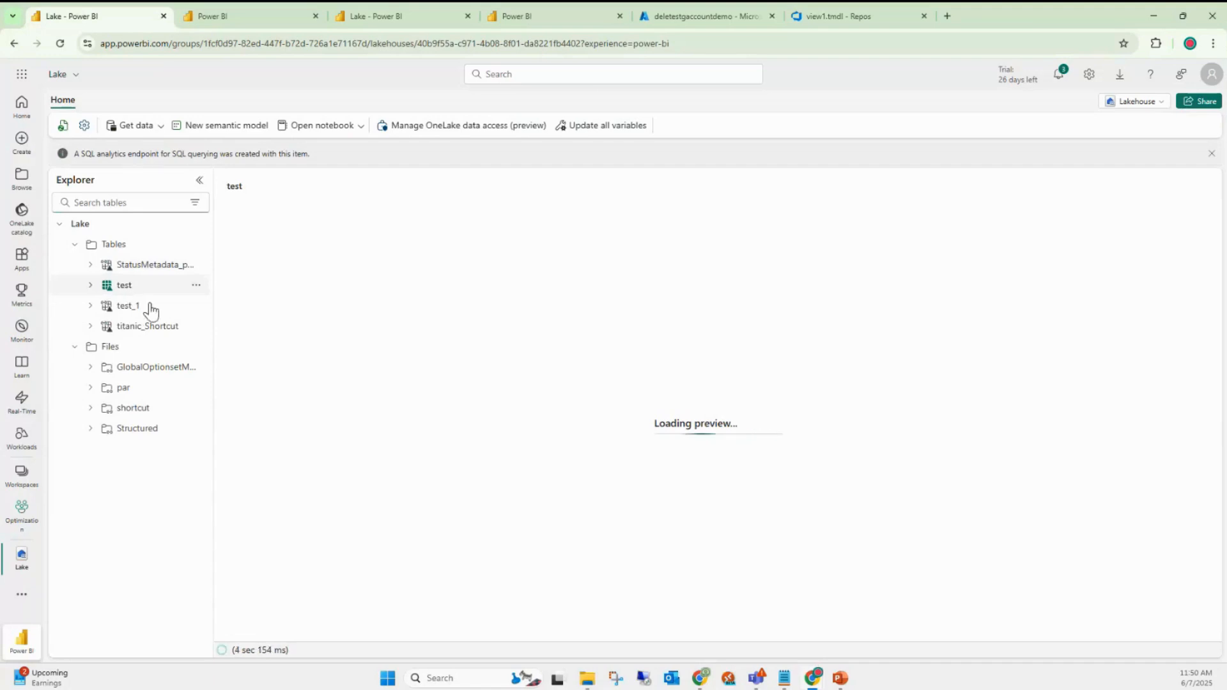
{"action": "left_click", "coordinate": [137, 311]}
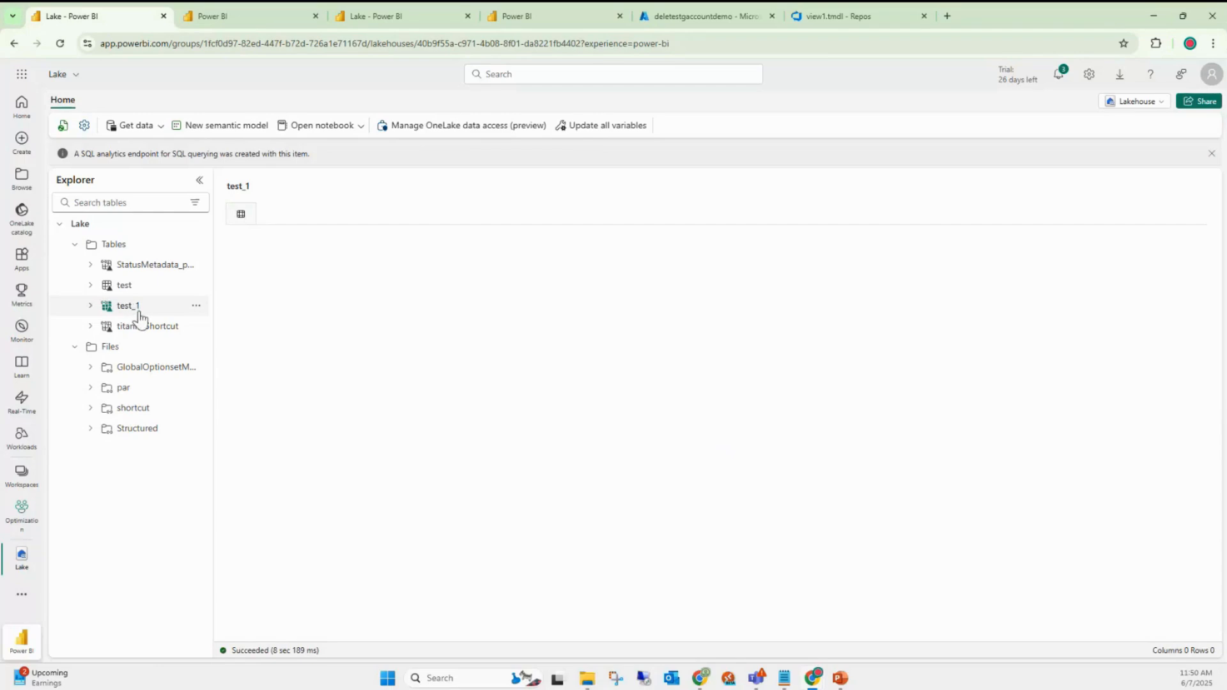
{"action": "left_click", "coordinate": [143, 330]}
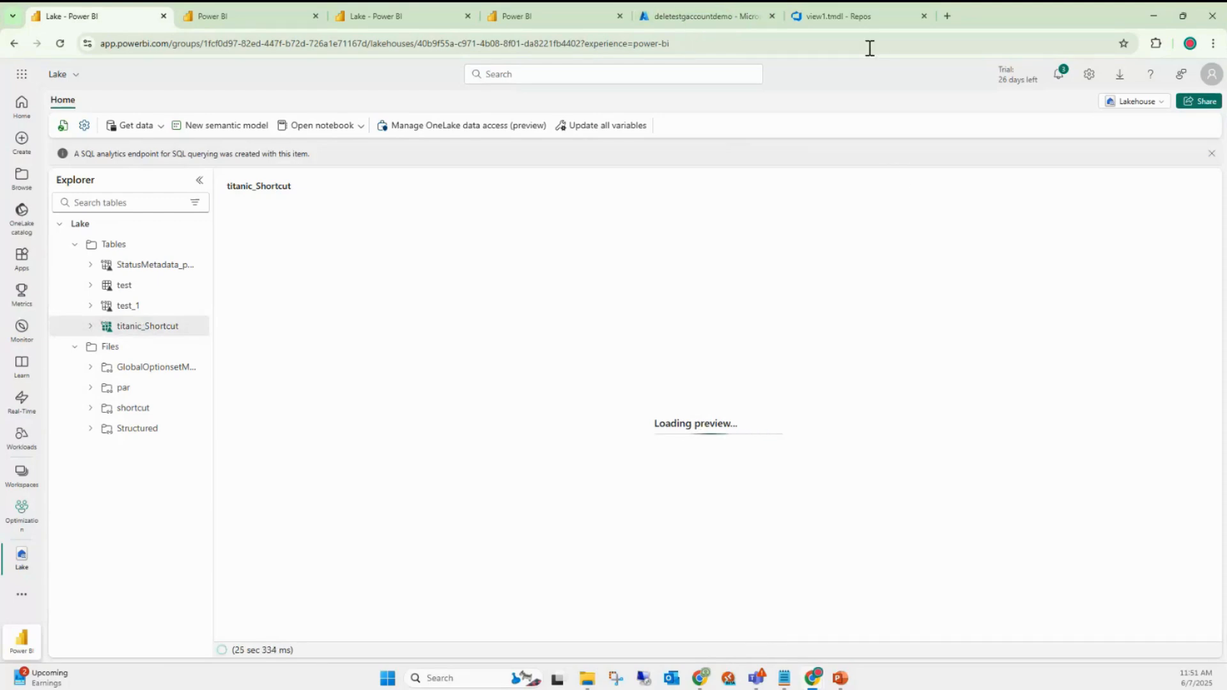
- Go to portal.azure.com in a new browser tab
{"action": "left_click", "coordinate": [948, 16]}
{"action": "type", "text": "portal.azure.com"}
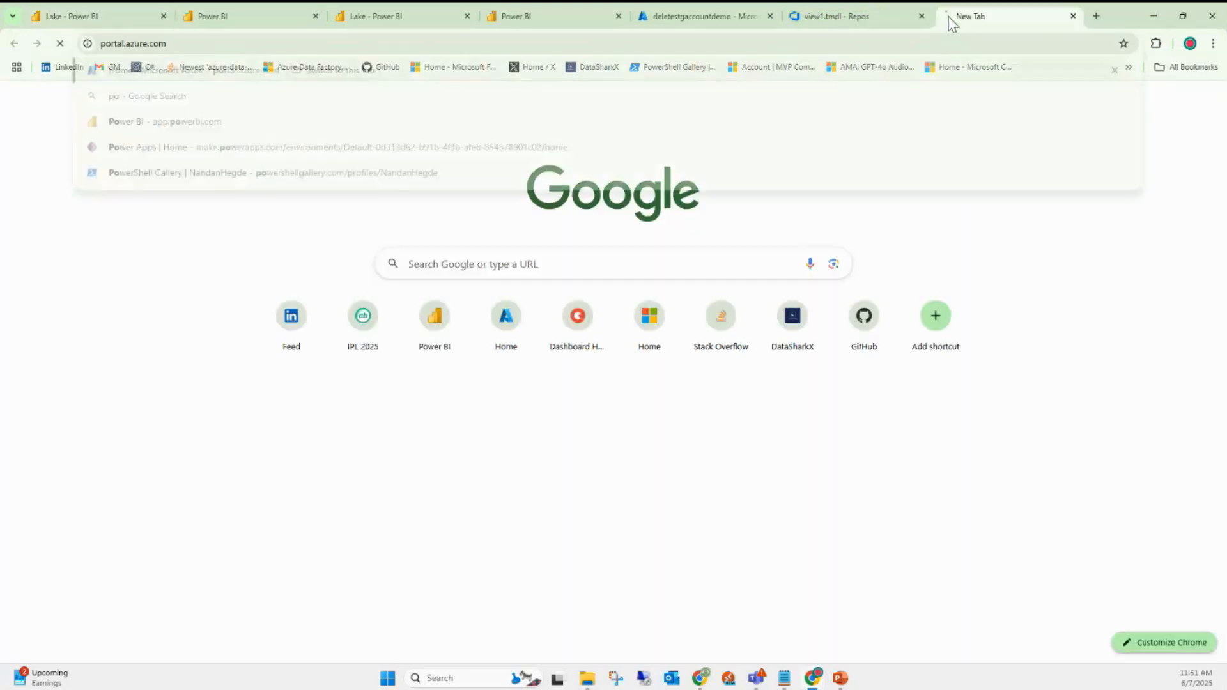
{"action": "key", "text": "Return"}
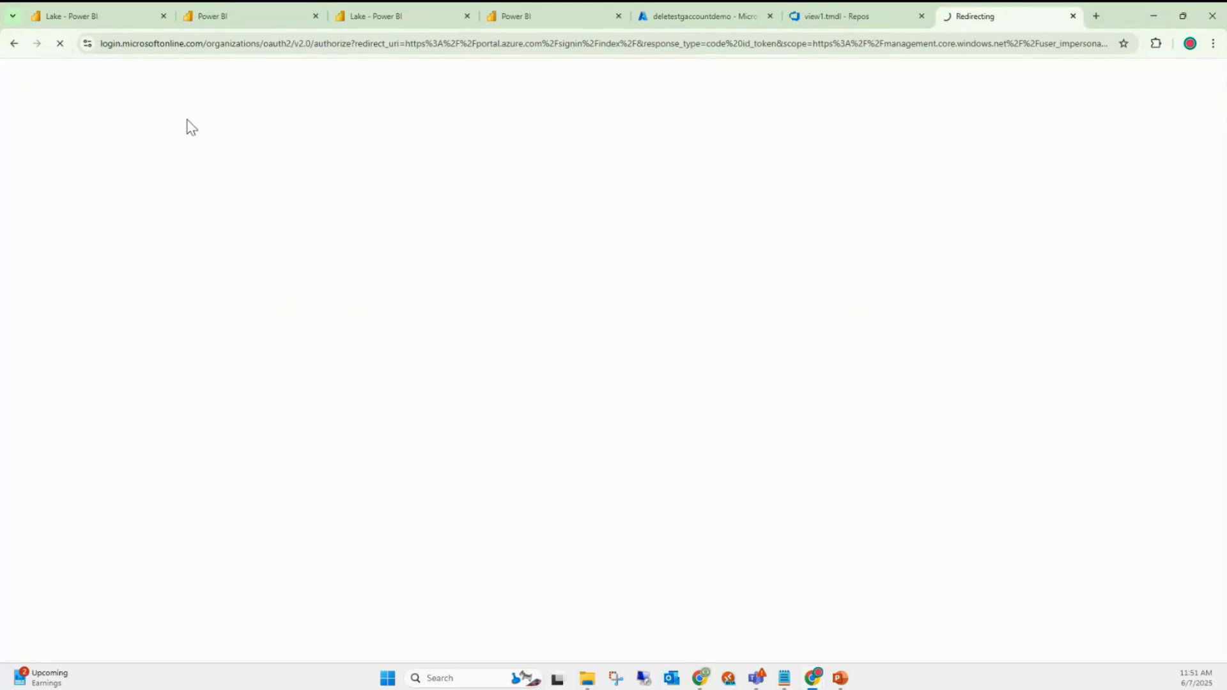
- Sign in to Azure with the existing account, then preview Lake's test table showing 7 rows
{"action": "left_click", "coordinate": [68, 13]}
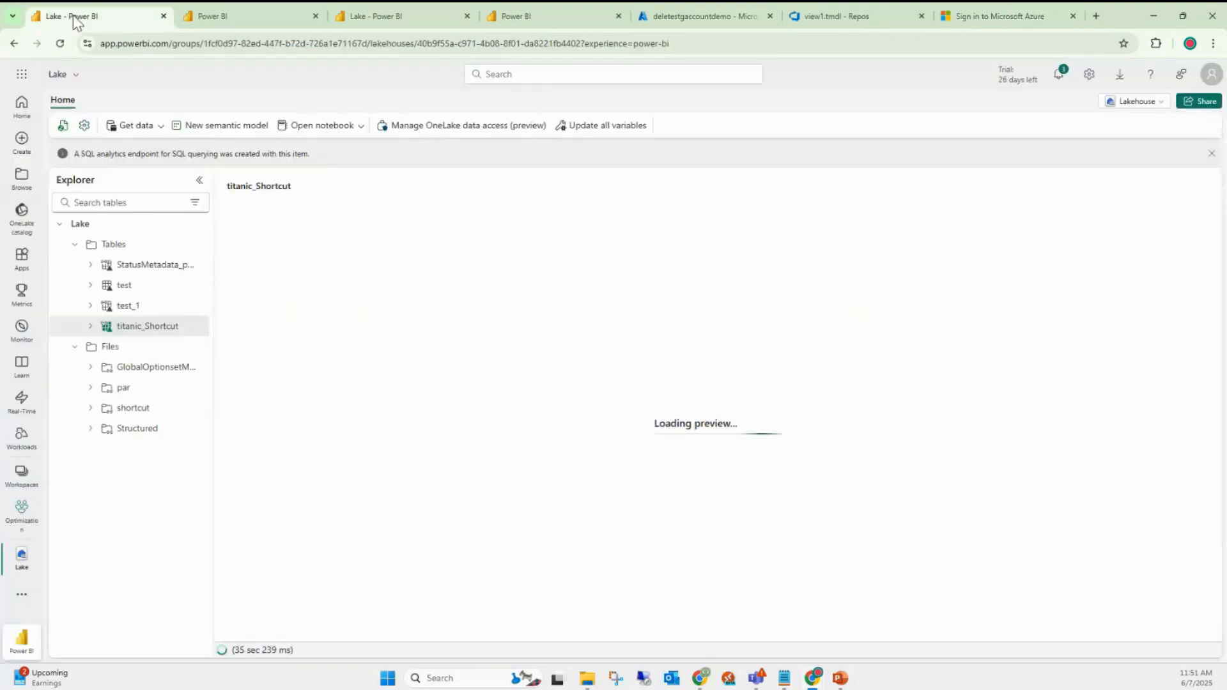
{"action": "left_click", "coordinate": [959, 18]}
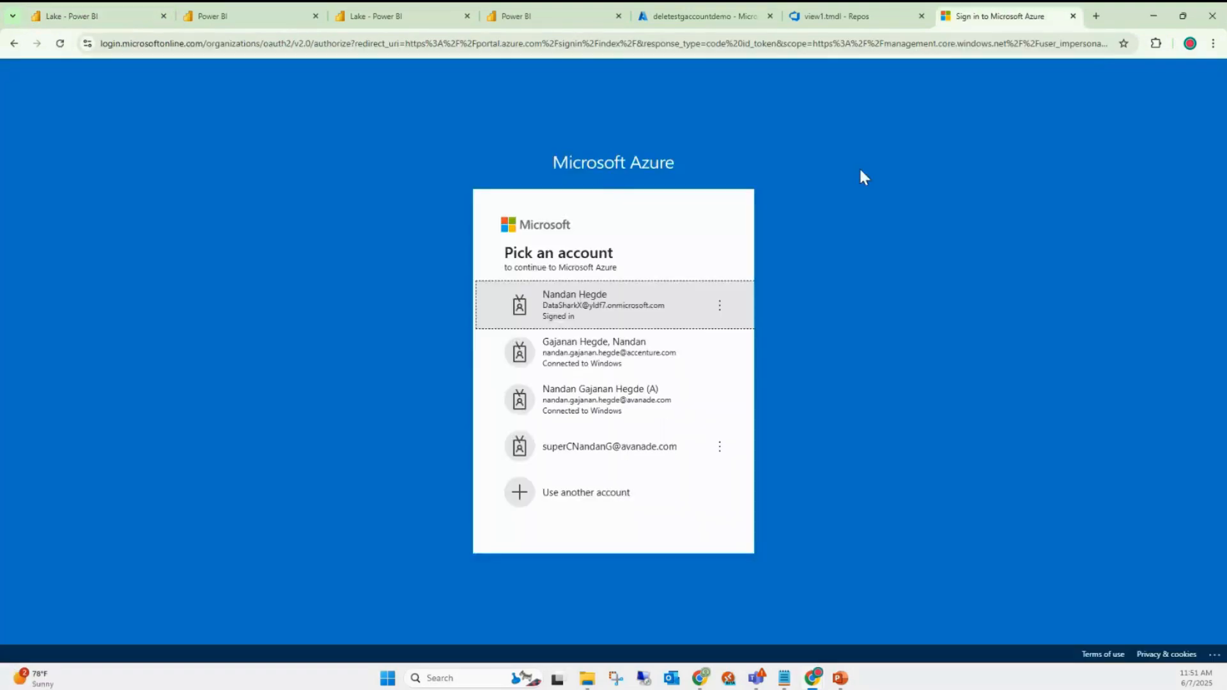
{"action": "left_click", "coordinate": [607, 312]}
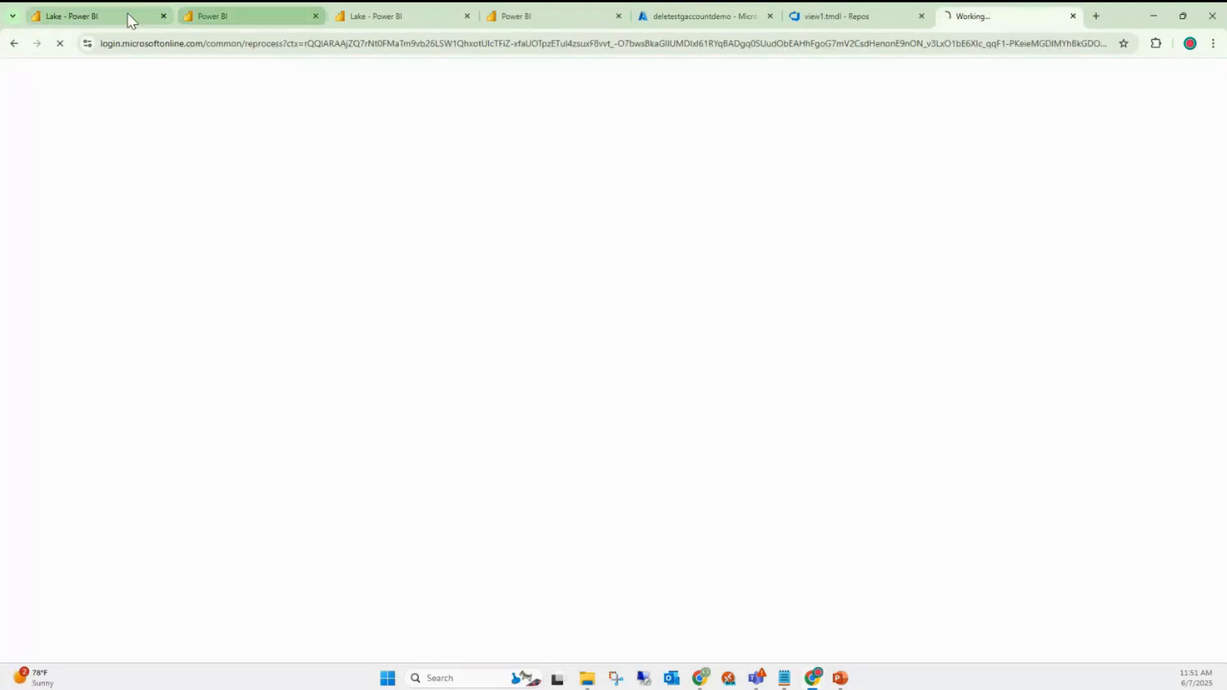
{"action": "left_click", "coordinate": [132, 18]}
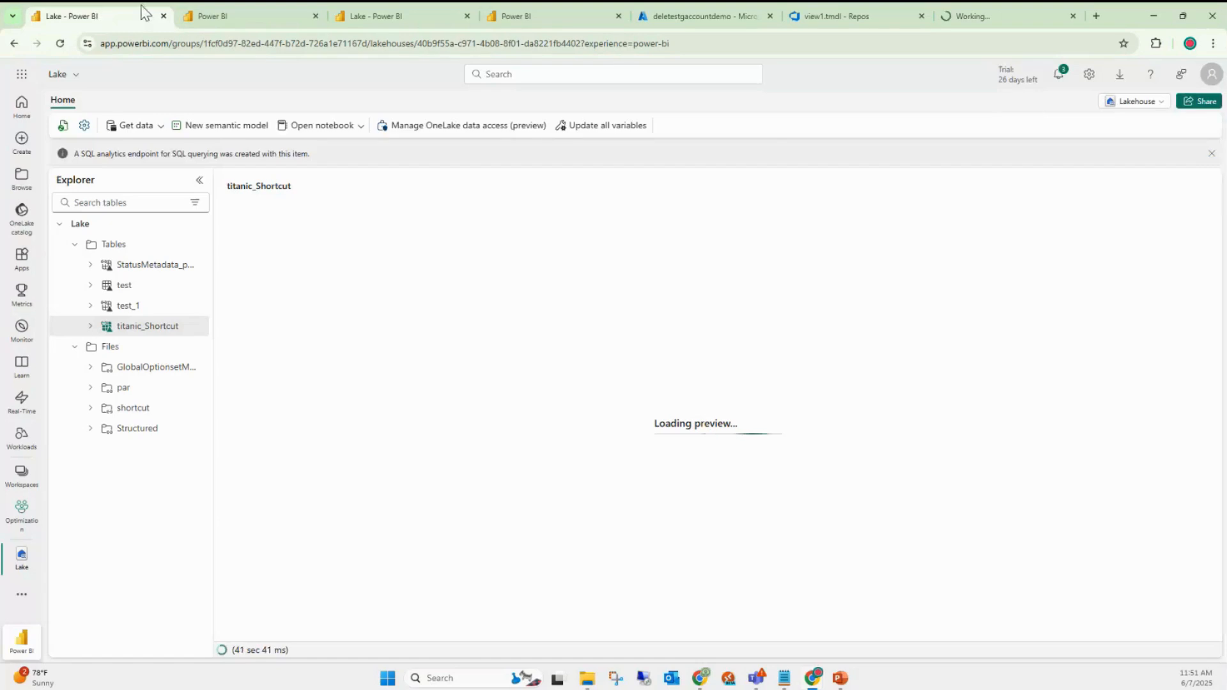
{"action": "left_click", "coordinate": [126, 286]}
- Duplicate the Lake tab and switch the copy to the SQL analytics endpoint view
{"action": "right_click", "coordinate": [134, 16]}
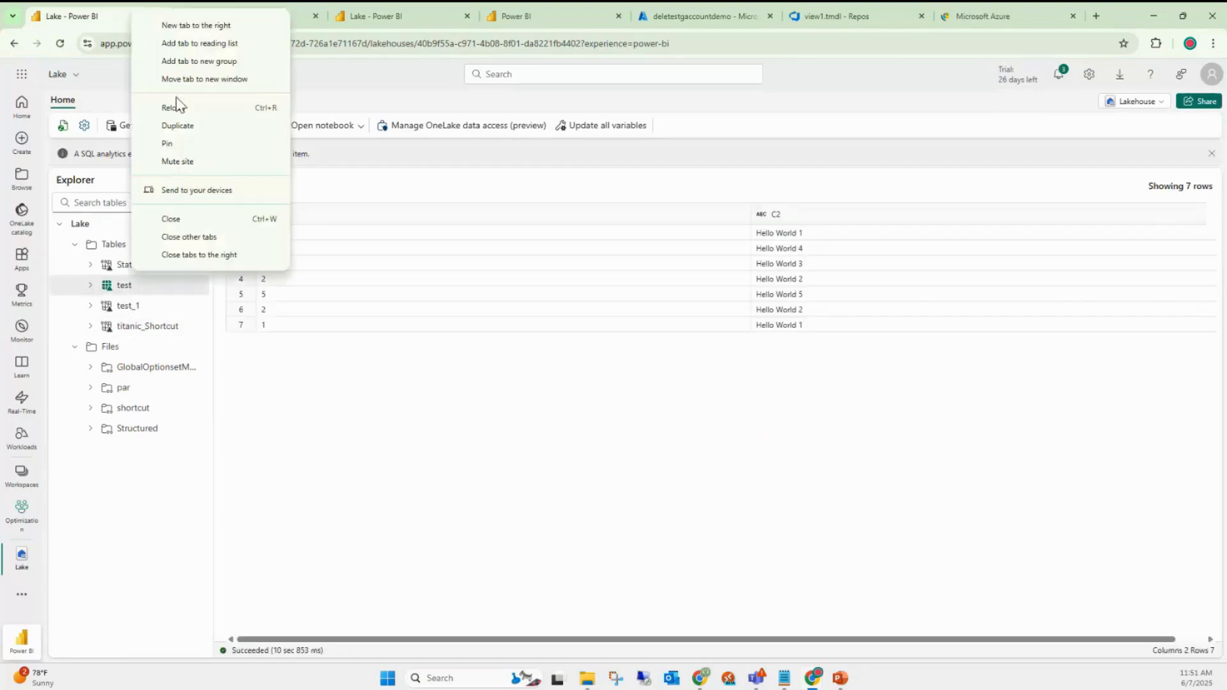
{"action": "left_click", "coordinate": [179, 124]}
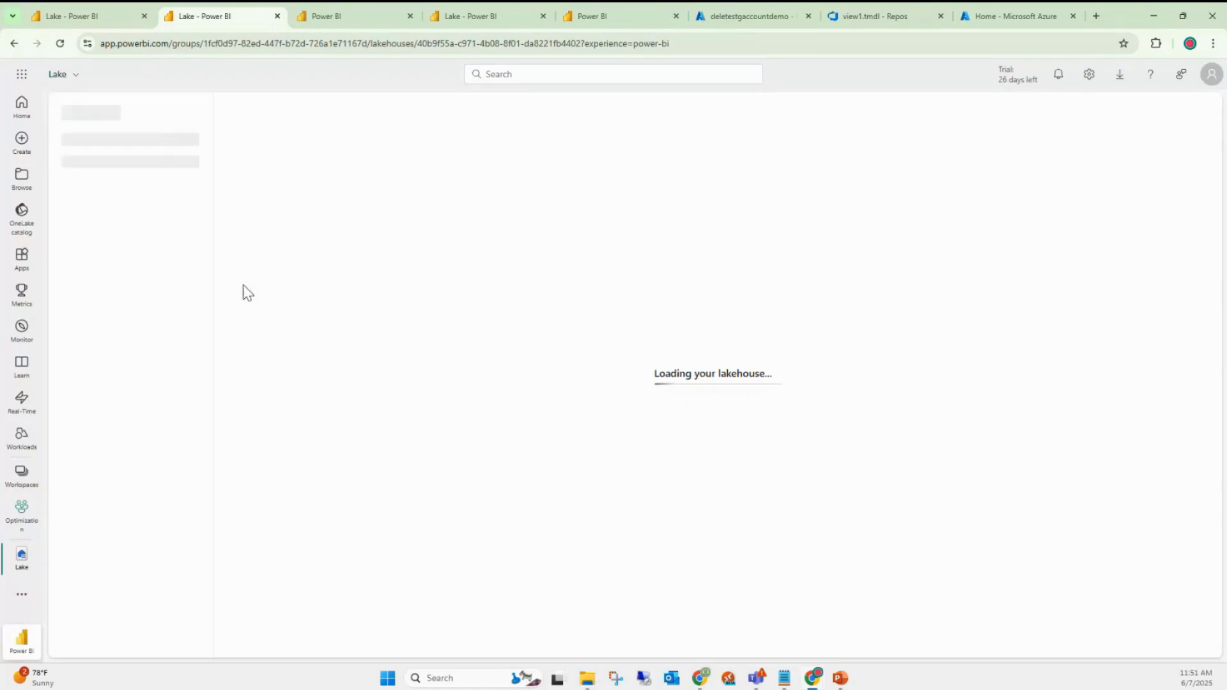
{"action": "left_click", "coordinate": [1135, 103]}
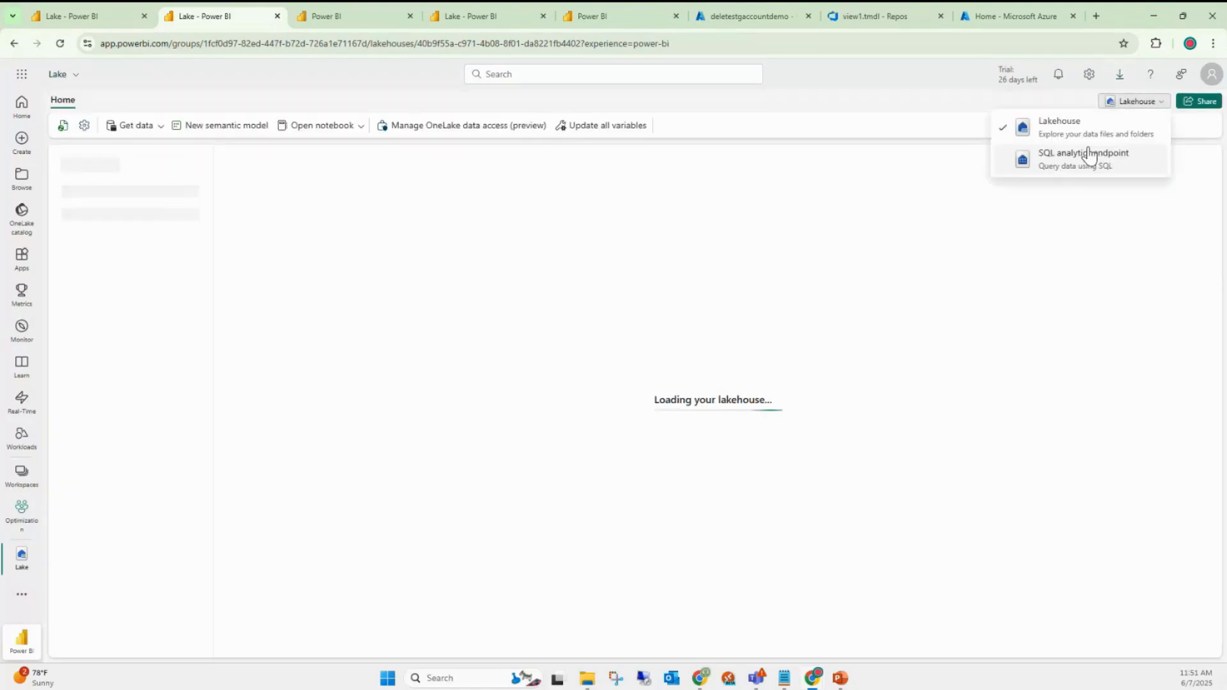
{"action": "left_click", "coordinate": [1084, 157]}
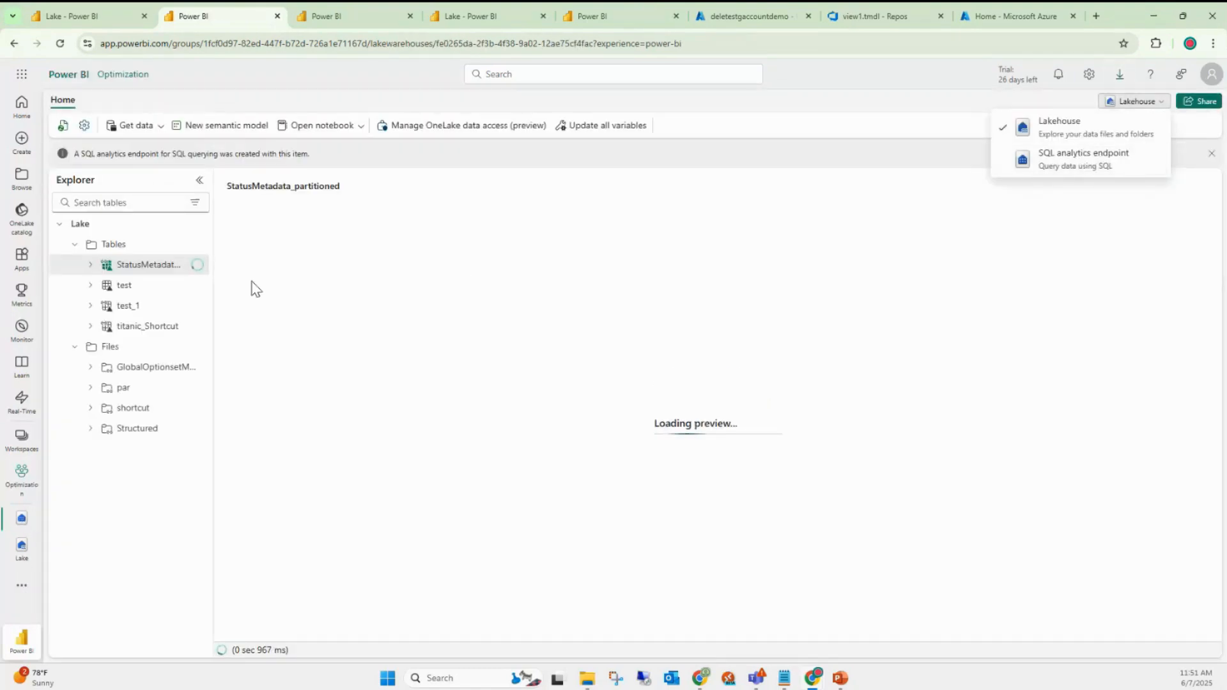
{"action": "left_click", "coordinate": [1074, 160]}
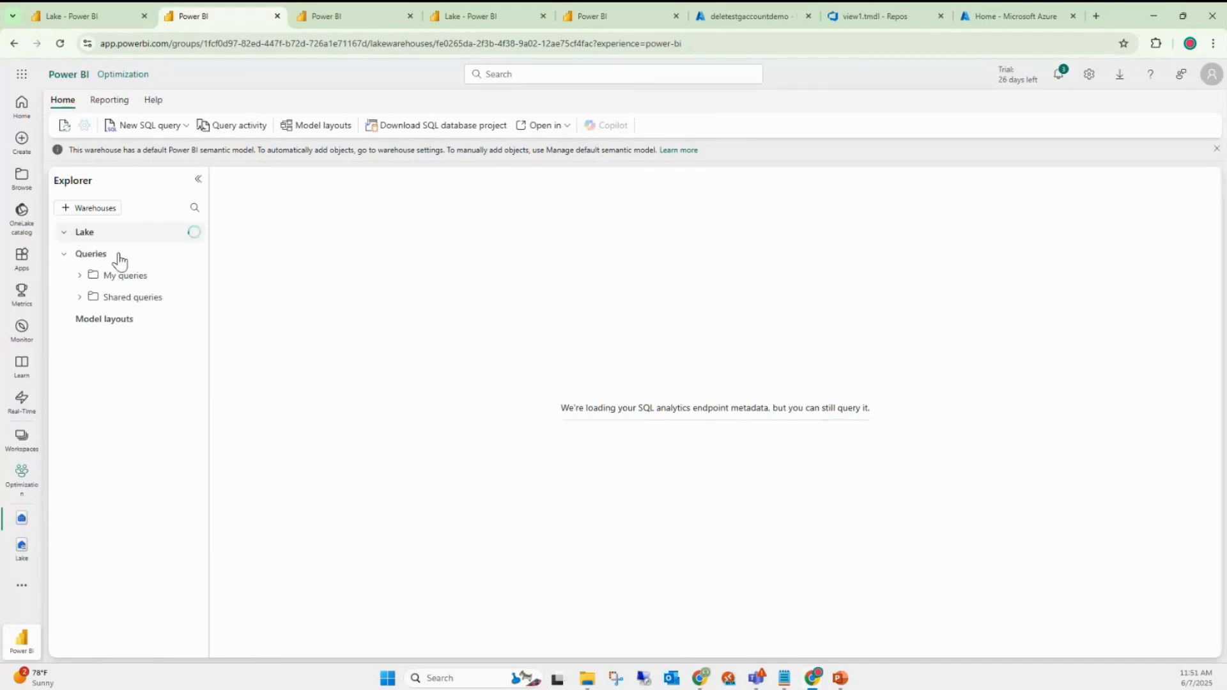
{"action": "left_click", "coordinate": [79, 4]}
{"action": "left_click", "coordinate": [221, 11]}
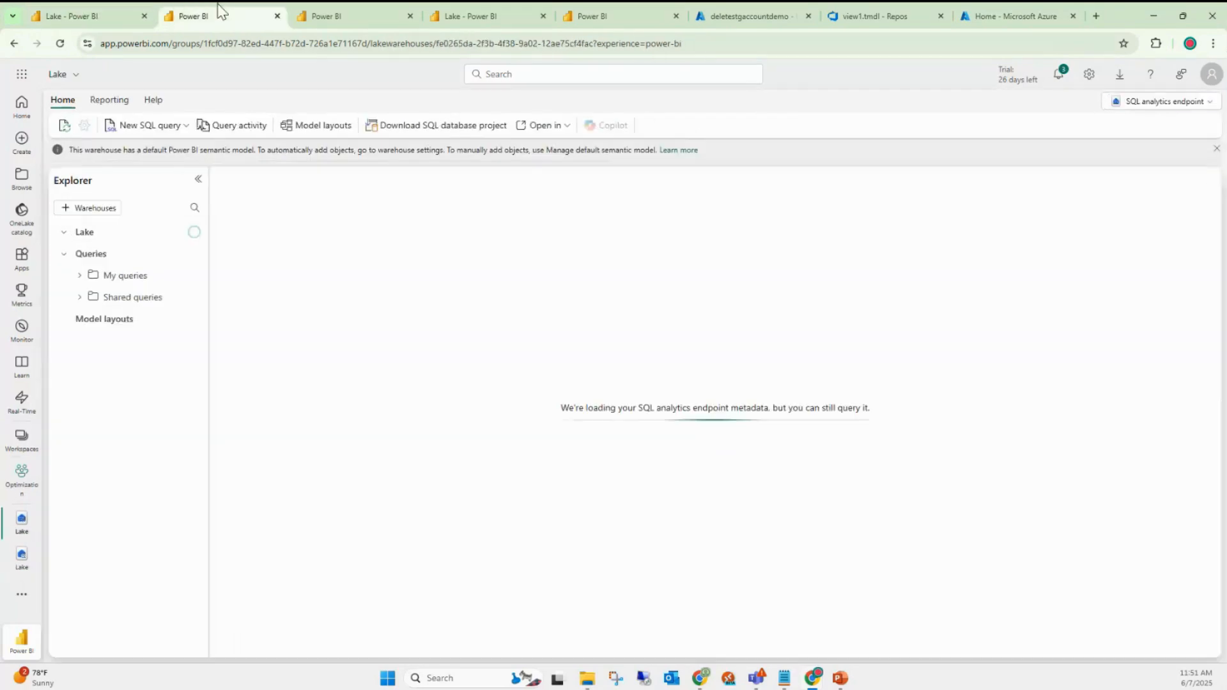
- Run a new SQL query 'select * from dbo.test', returning 7 rows in 2 columns
{"action": "left_click", "coordinate": [706, 510]}
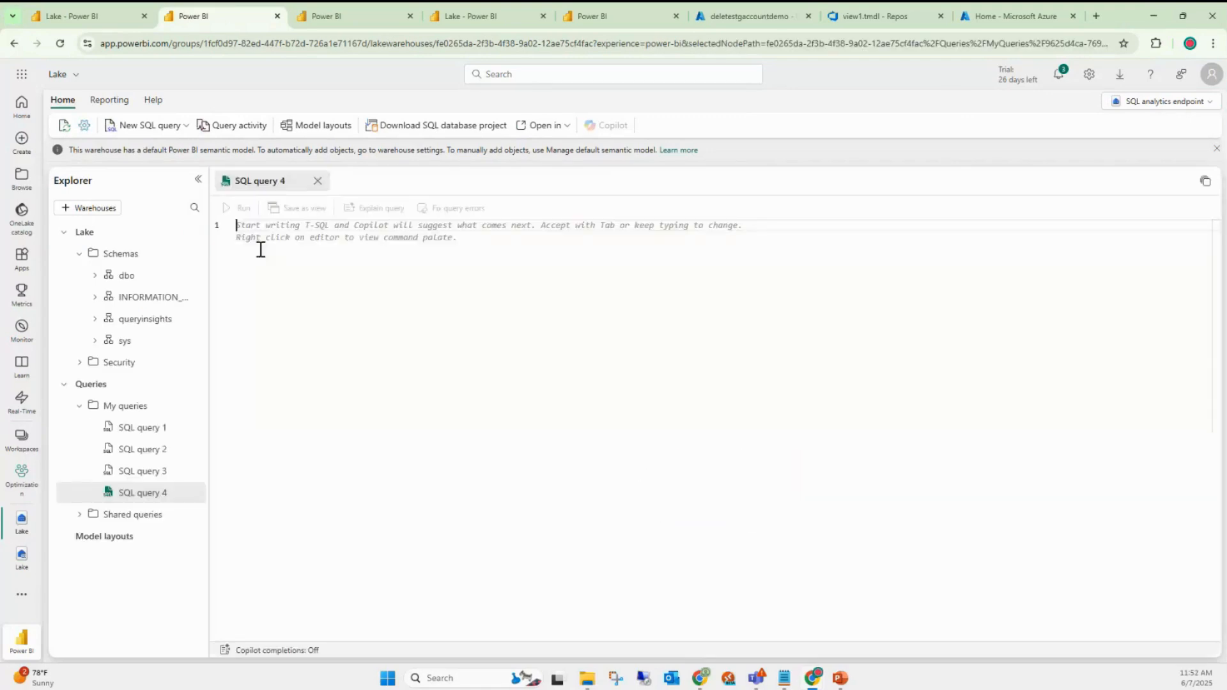
{"action": "type", "text": "select "}
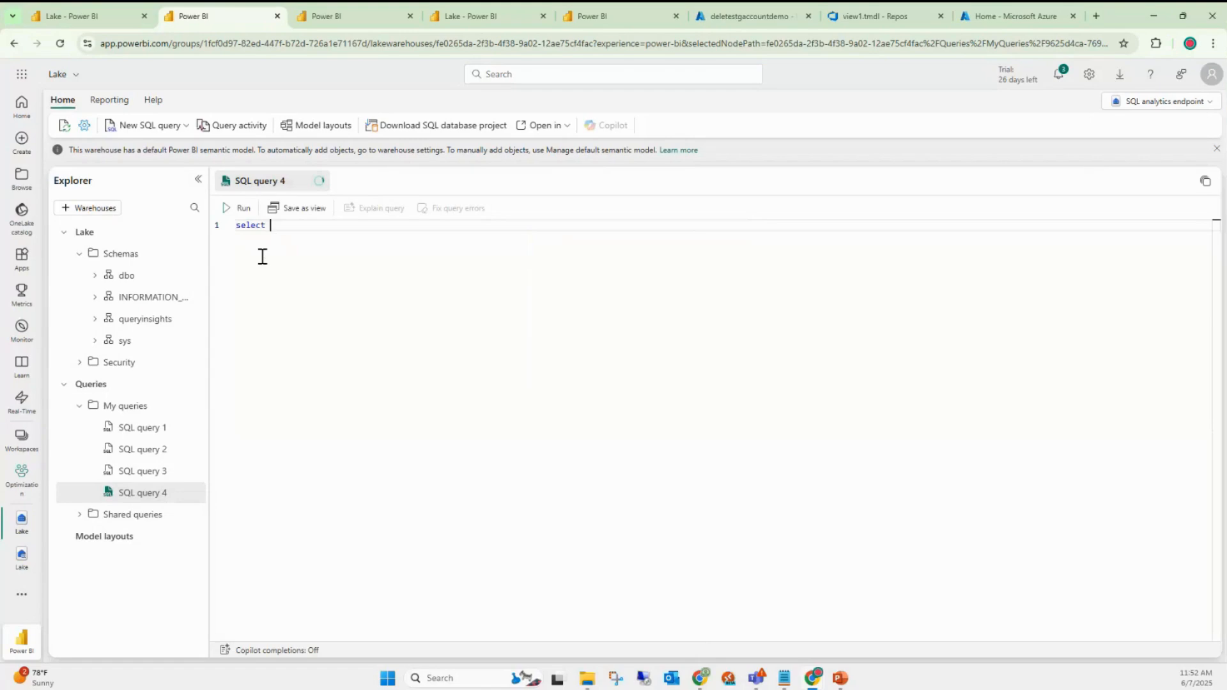
{"action": "type", "text": "* from dbo.test"}
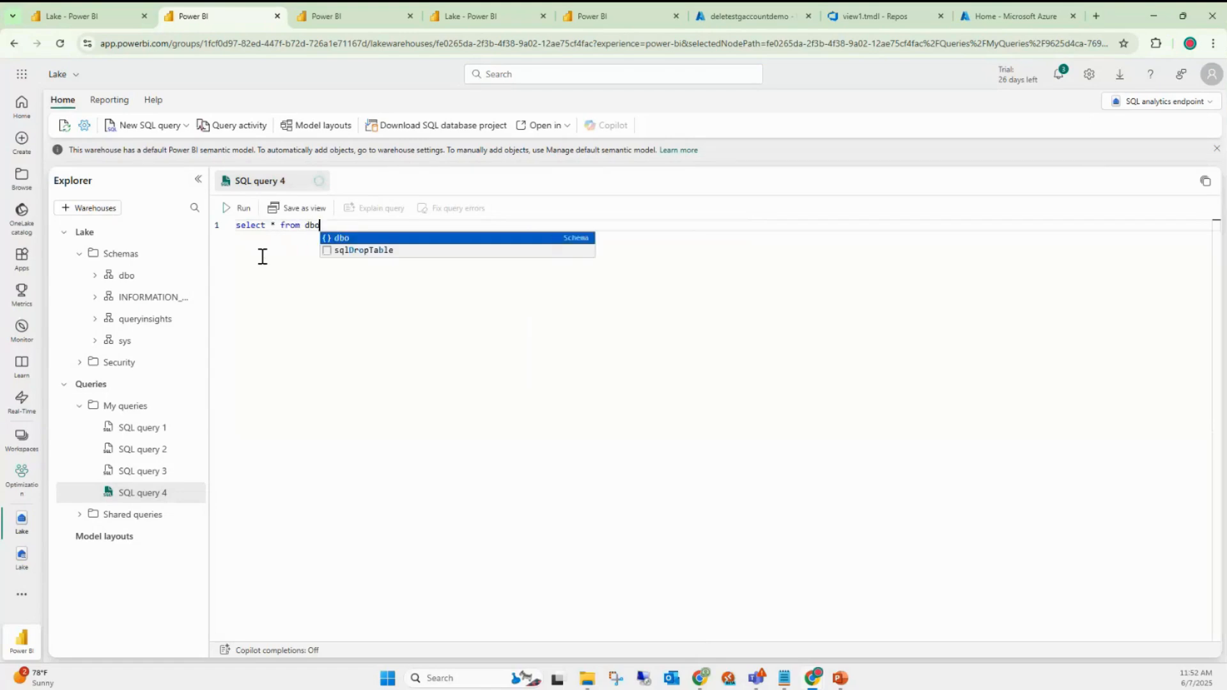
{"action": "left_click", "coordinate": [242, 207]}
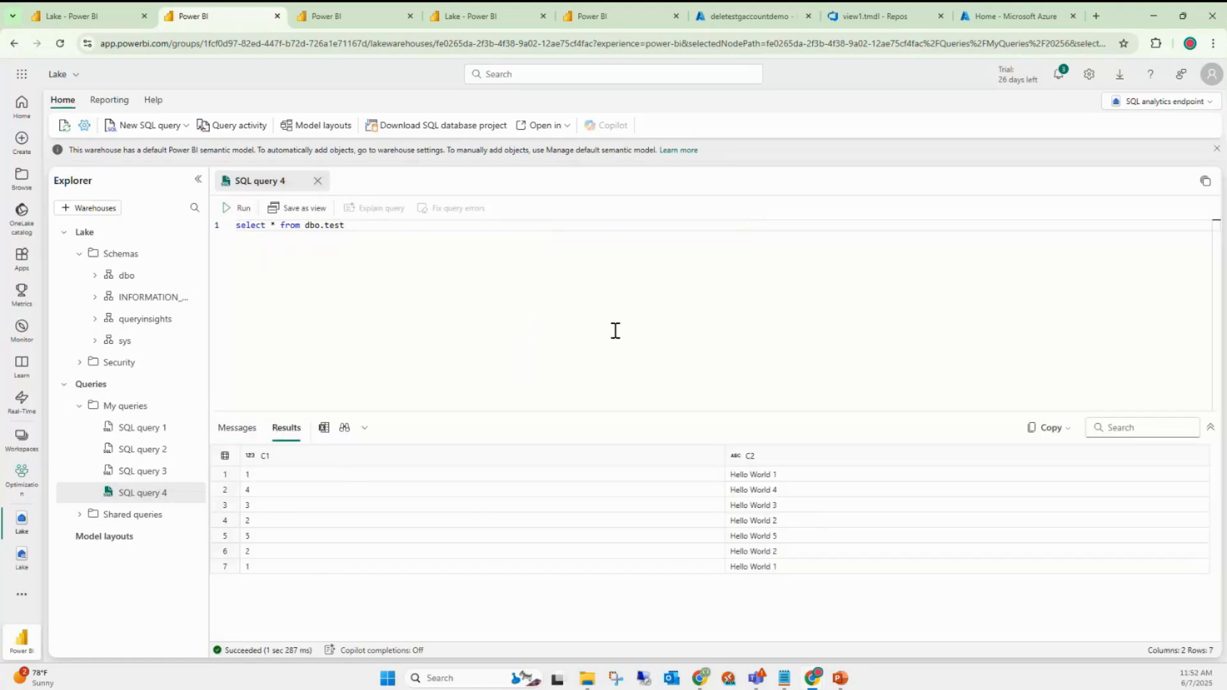
- Search Microsoft Entra ID Users for 'takeov' and open the Takeover user's profile
{"action": "left_click", "coordinate": [982, 19]}
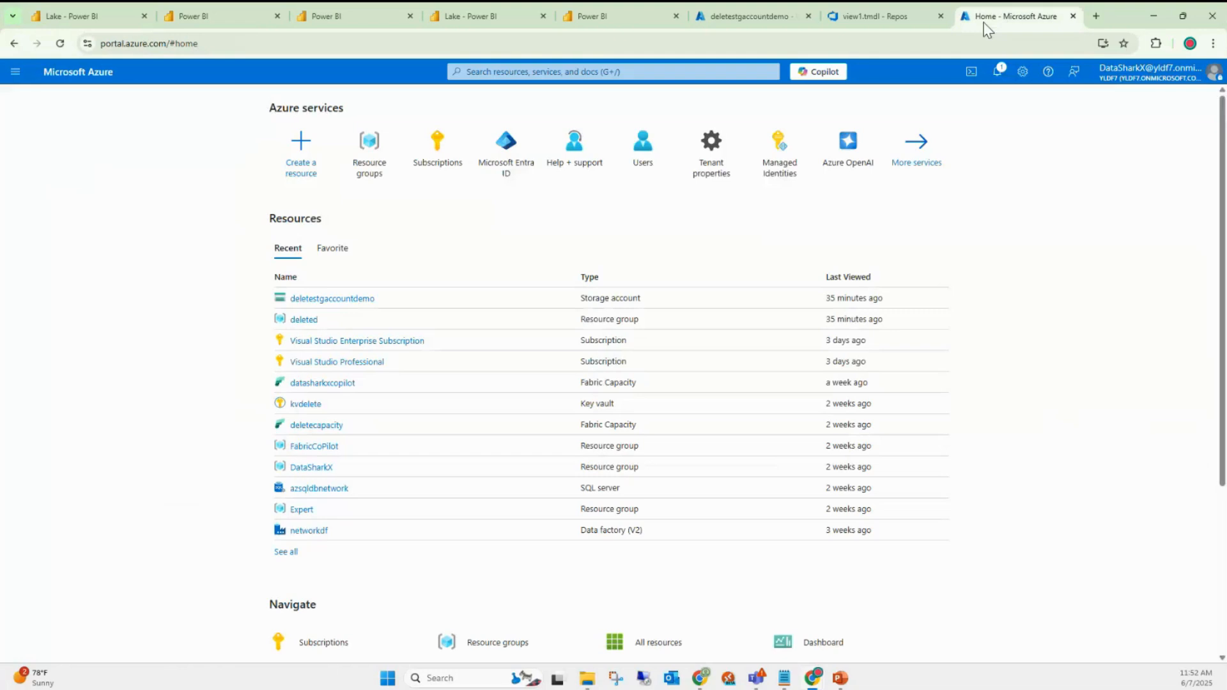
{"action": "left_click", "coordinate": [510, 176]}
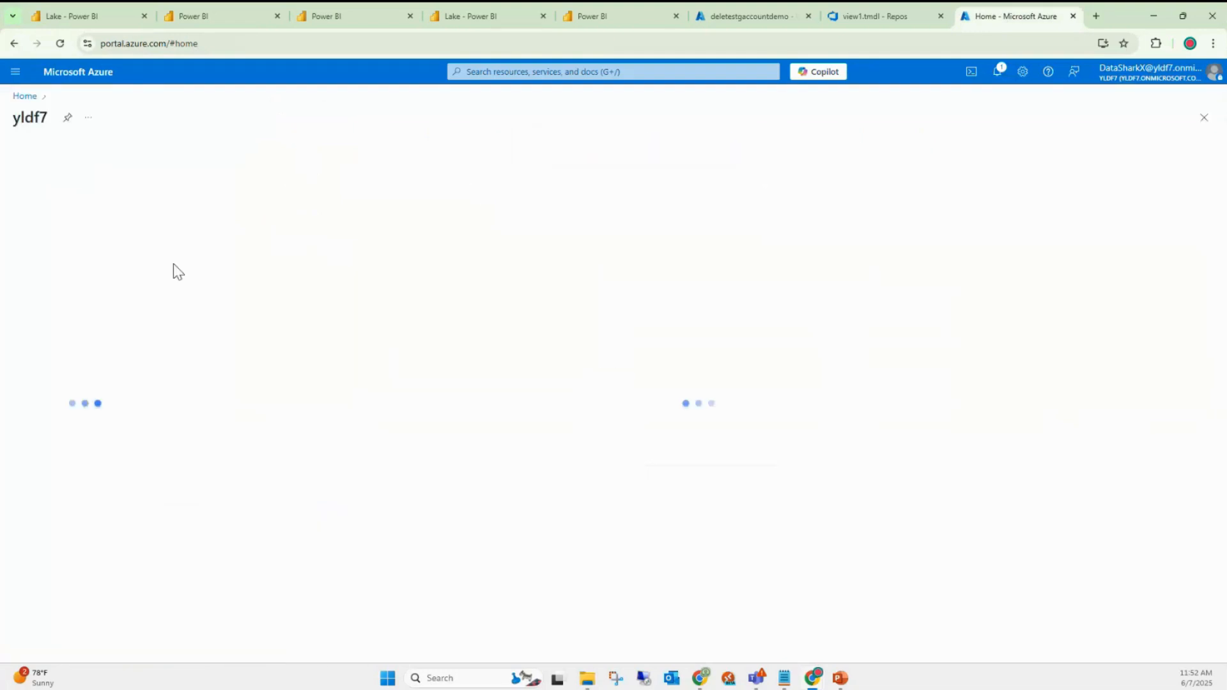
{"action": "left_click", "coordinate": [72, 267]}
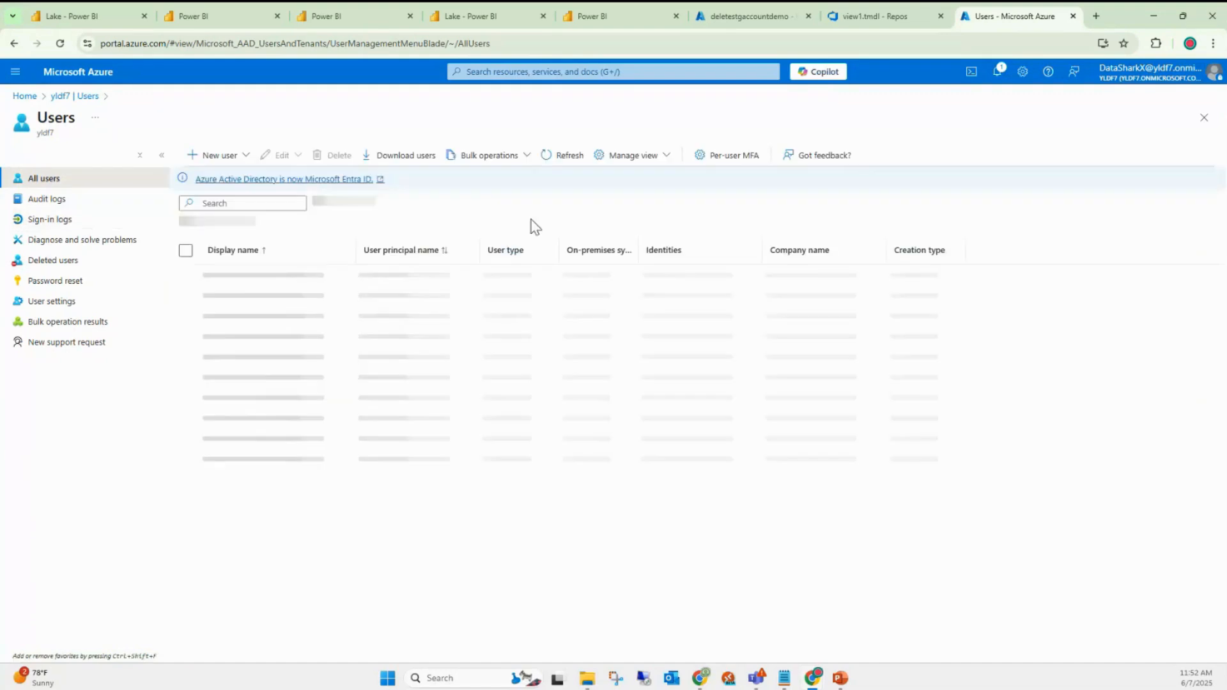
{"action": "left_click", "coordinate": [272, 203]}
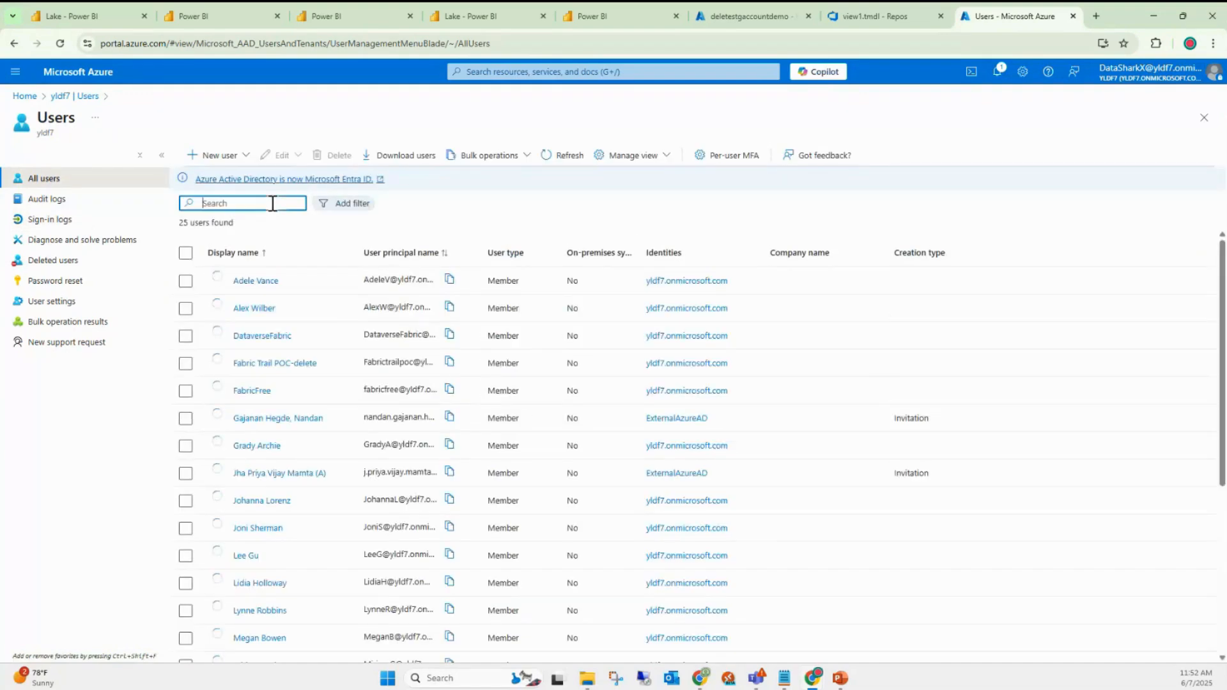
{"action": "type", "text": "takeo"}
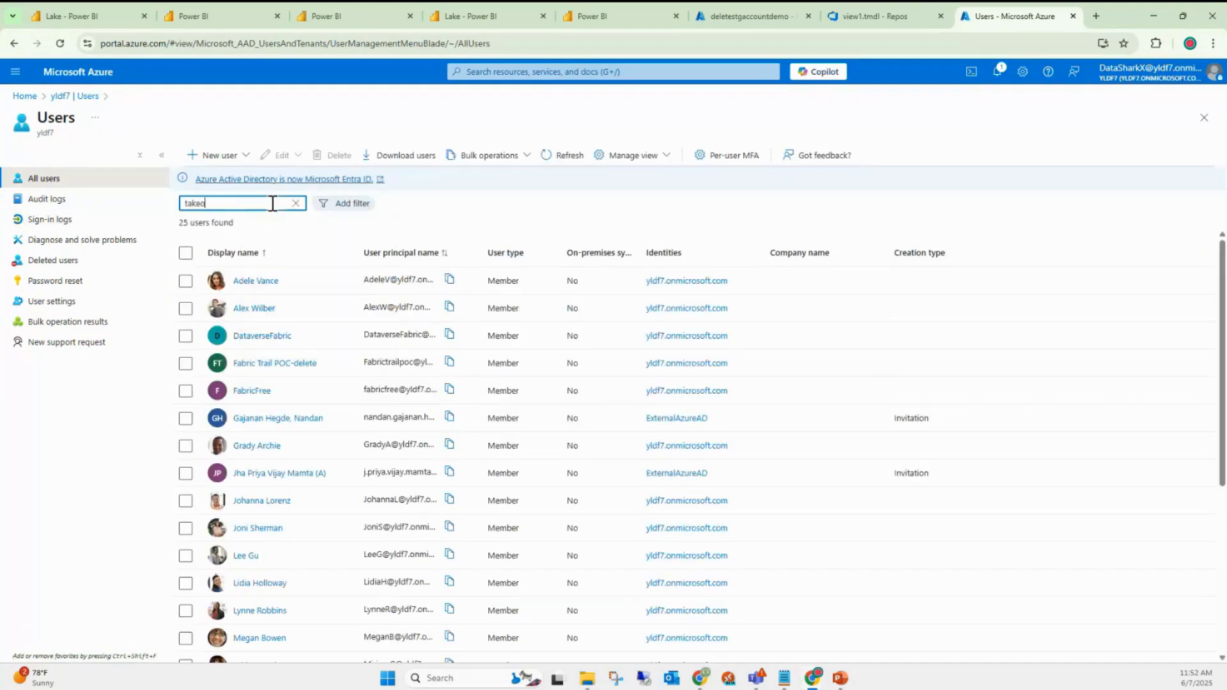
{"action": "type", "text": "v"}
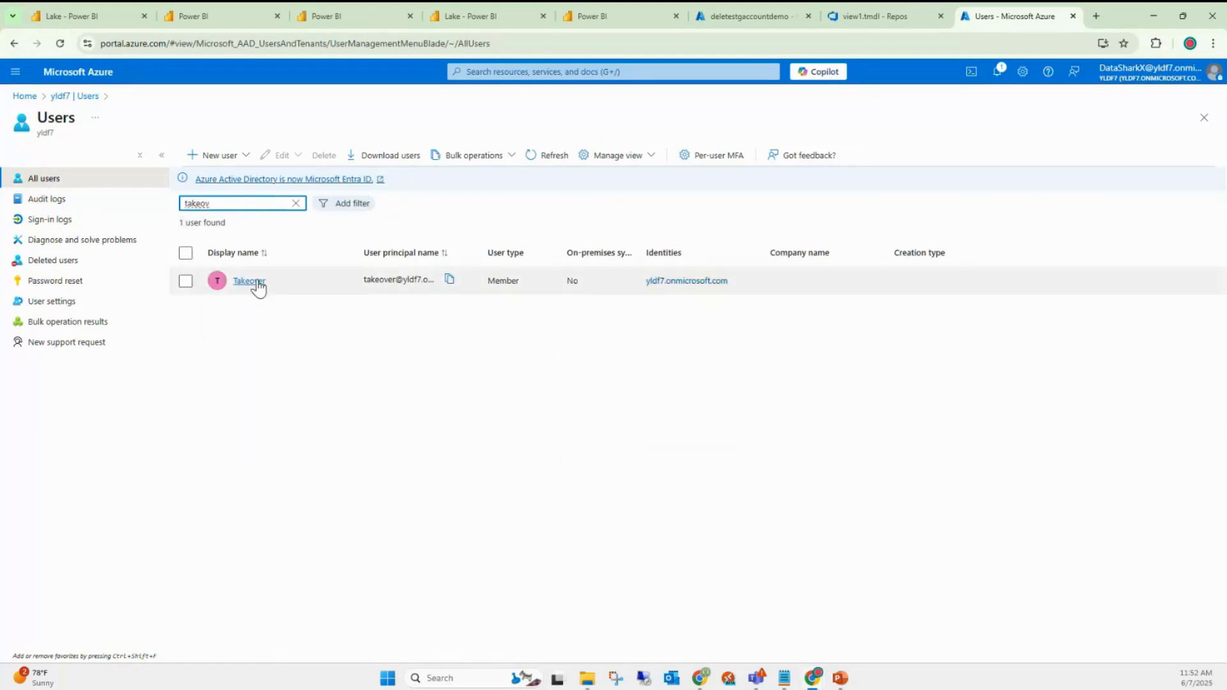
{"action": "left_click", "coordinate": [249, 281]}
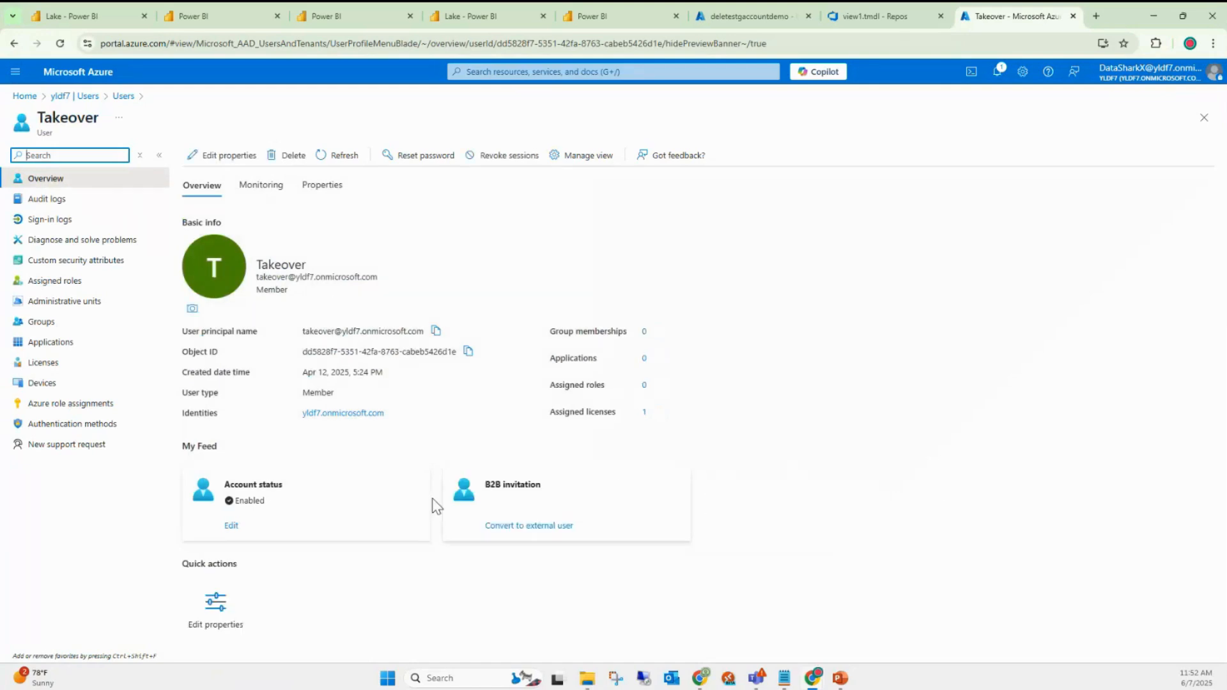
{"action": "left_click", "coordinate": [231, 525]}
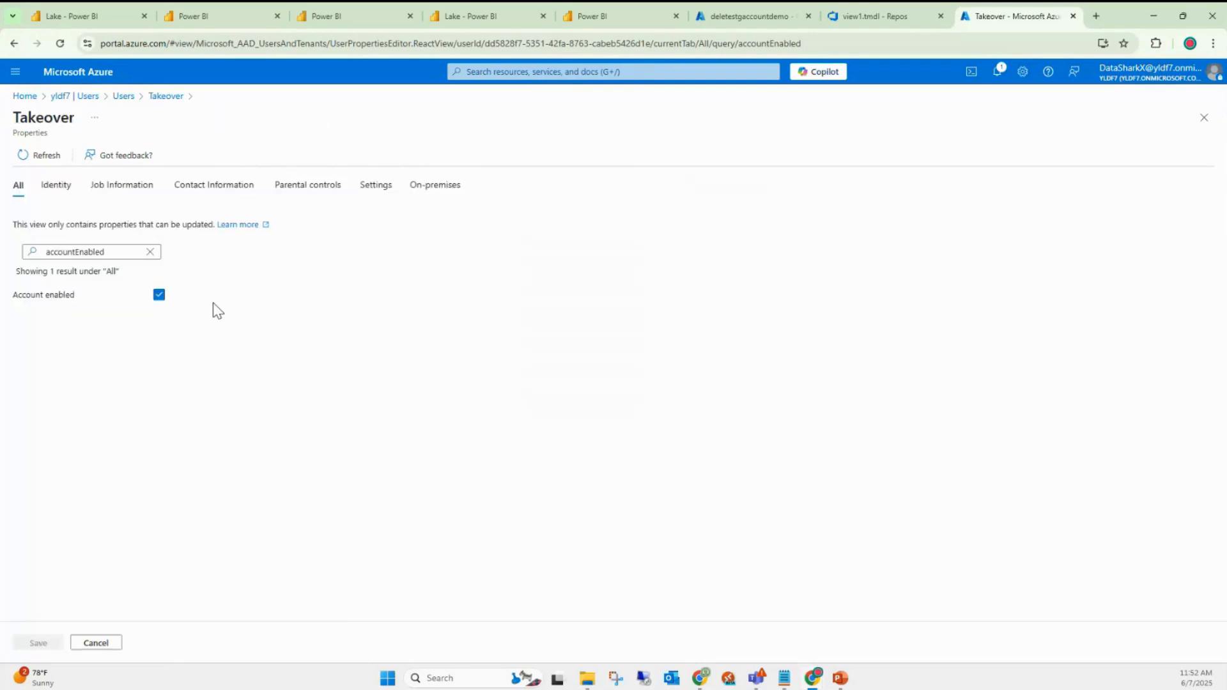
{"action": "left_click", "coordinate": [111, 252]}
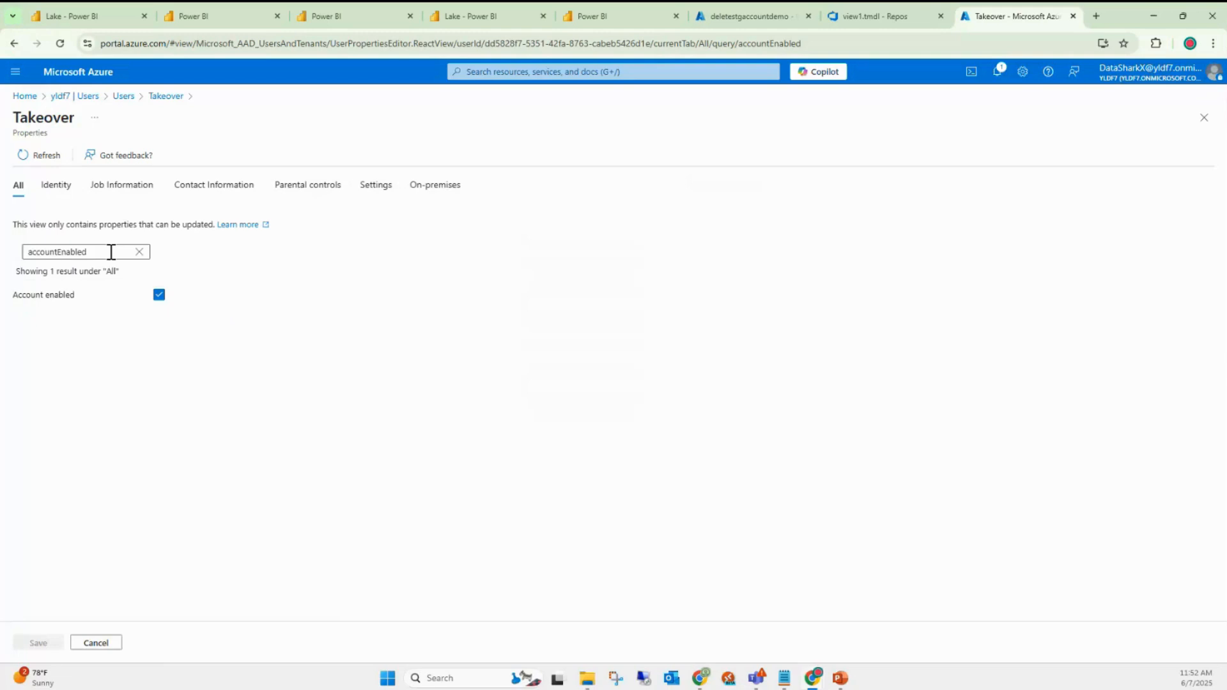
{"action": "left_click", "coordinate": [159, 295]}
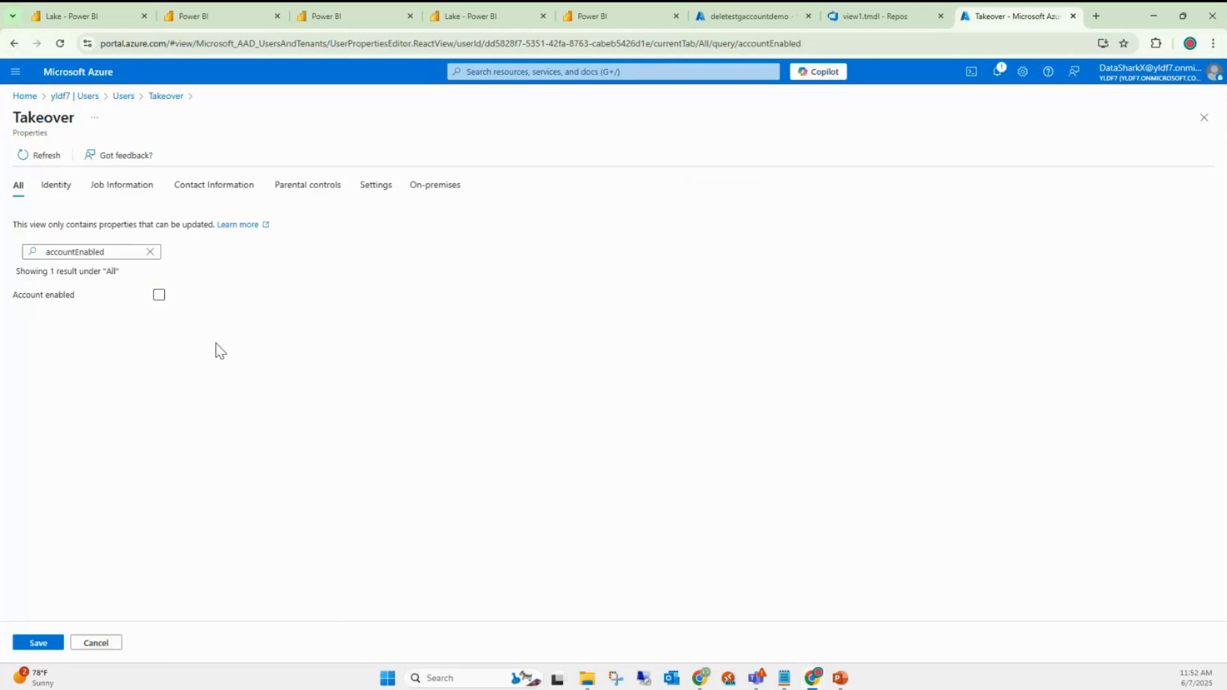
{"action": "left_click", "coordinate": [141, 252]}
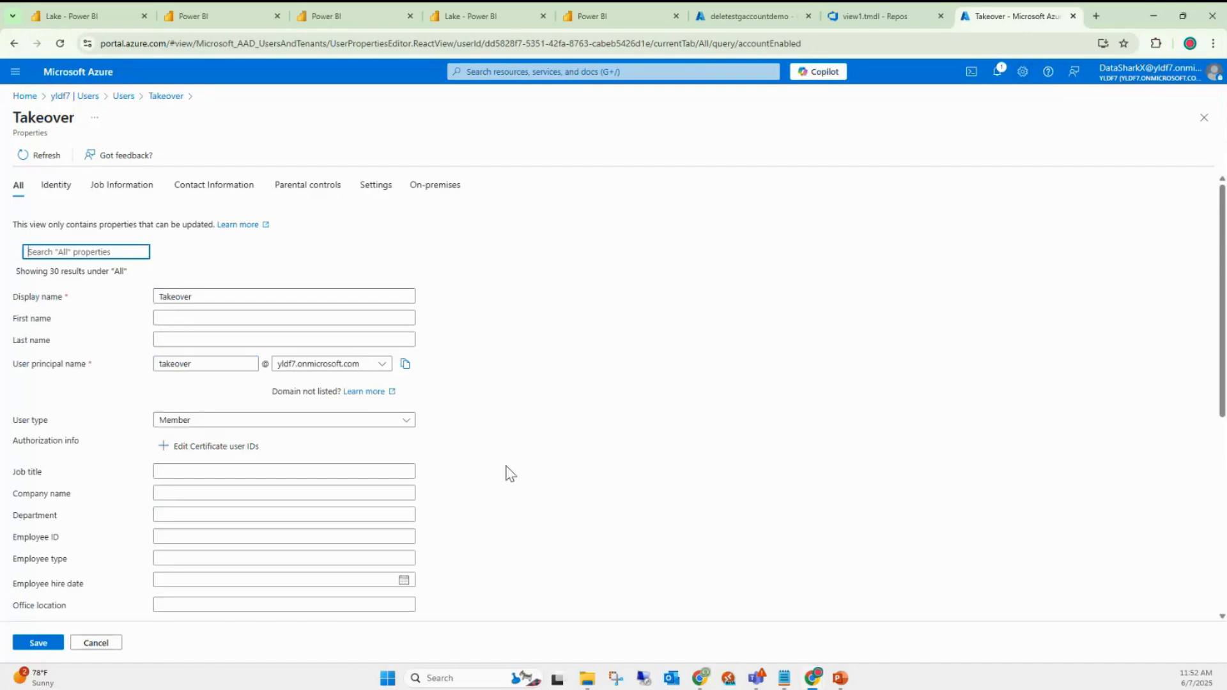
{"action": "scroll", "coordinate": [511, 474], "scroll_direction": "down", "scroll_amount": 6}
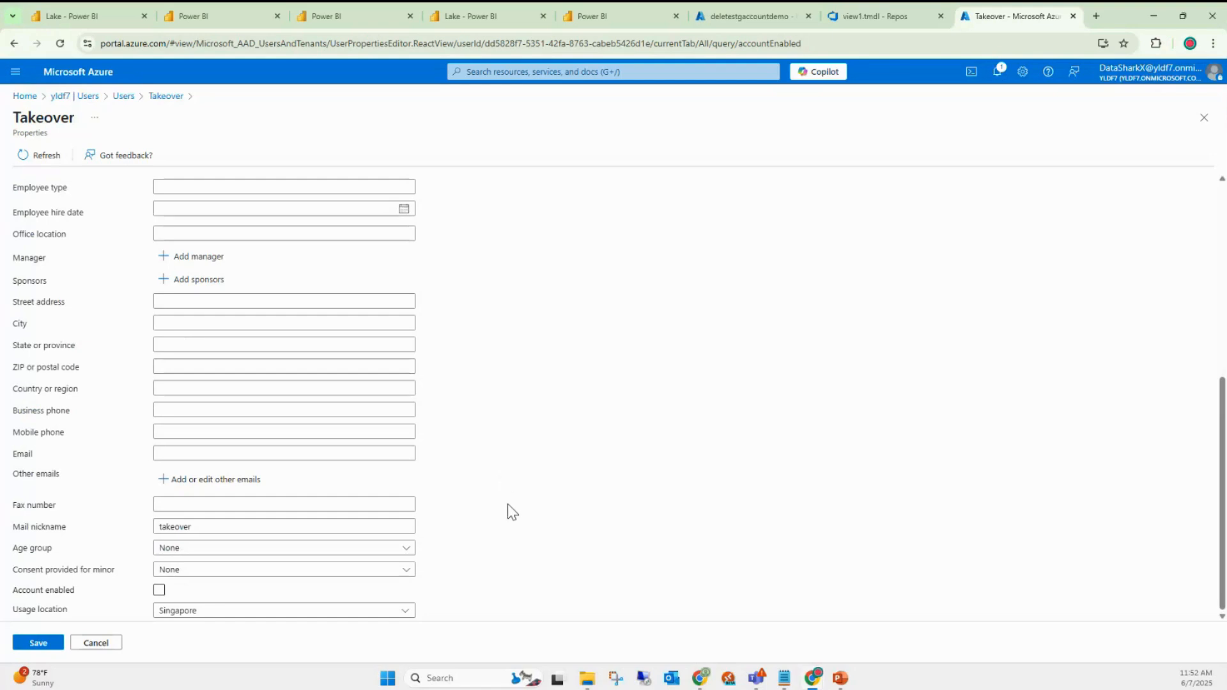
{"action": "scroll", "coordinate": [507, 503], "scroll_direction": "up", "scroll_amount": 10}
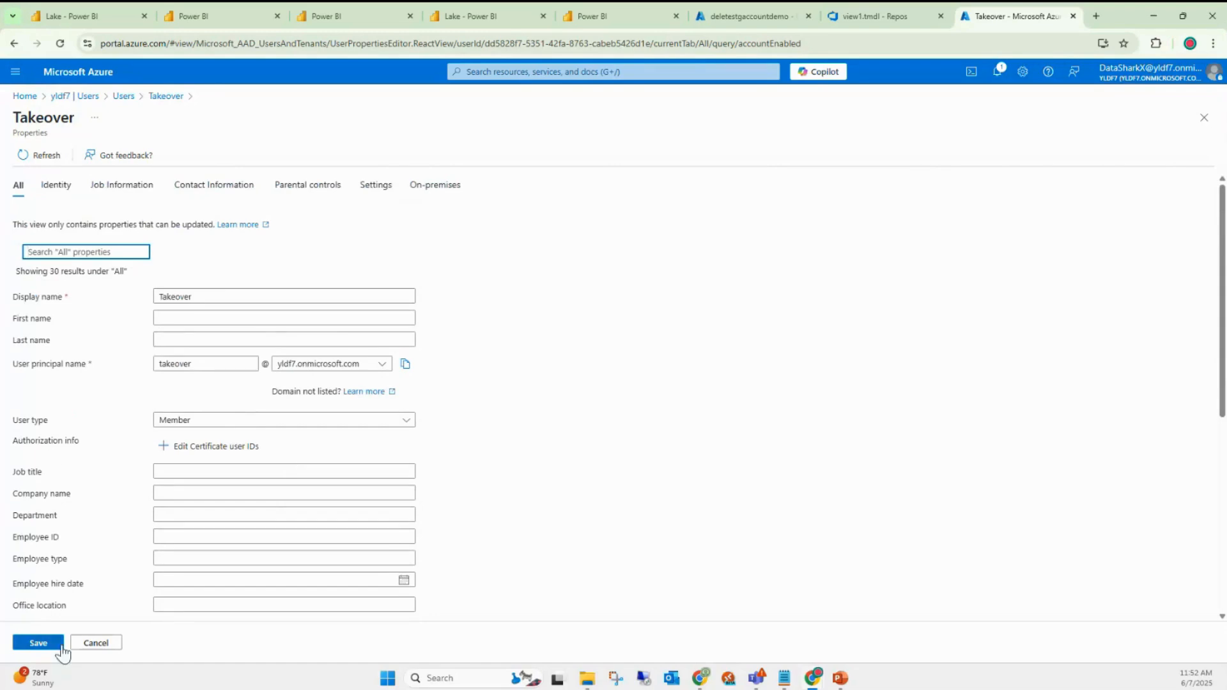
{"action": "left_click", "coordinate": [165, 97]}
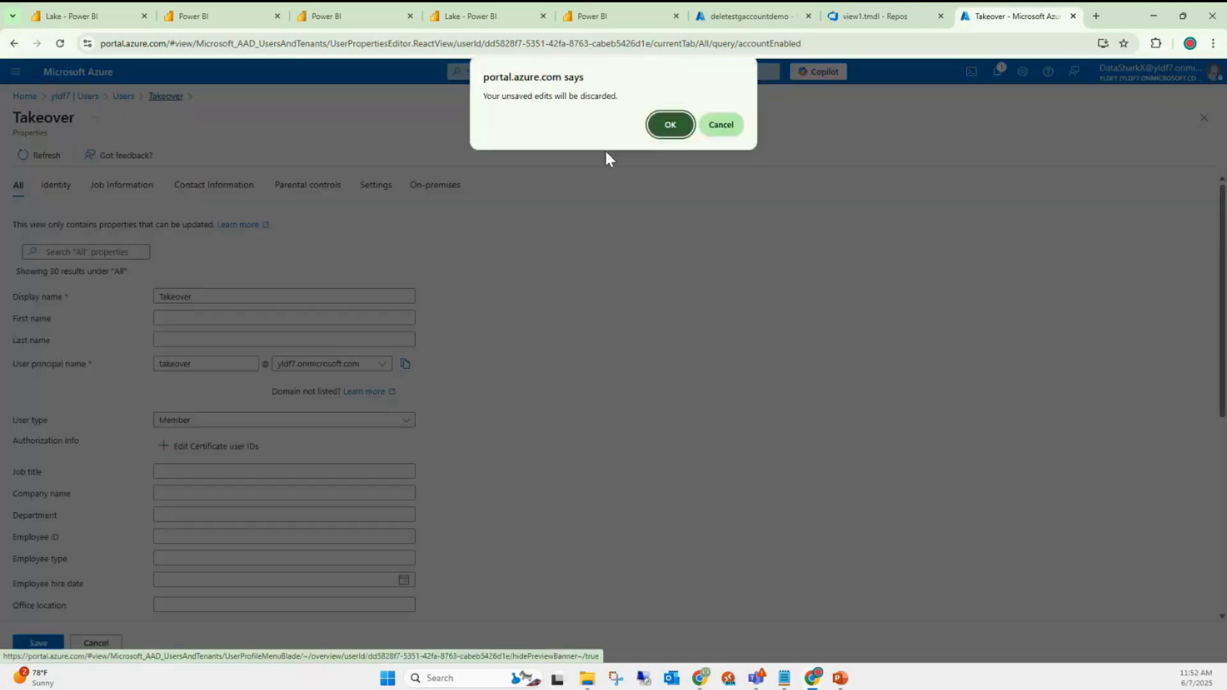
{"action": "left_click", "coordinate": [670, 126]}
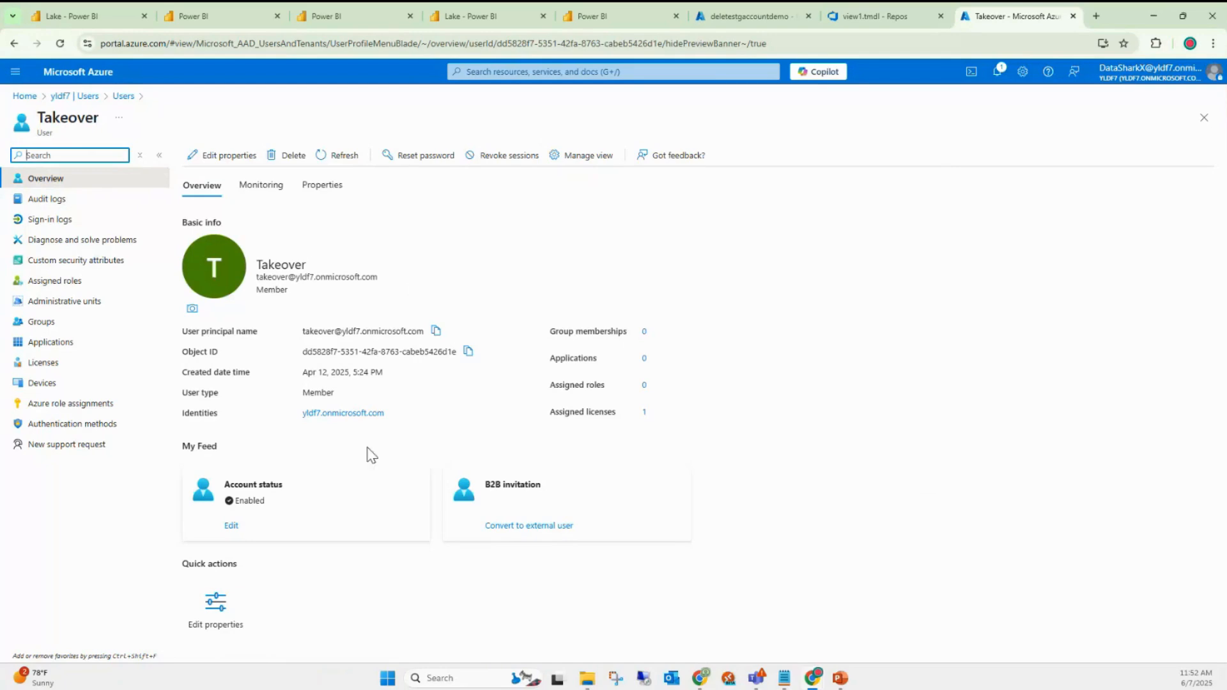
{"action": "left_click", "coordinate": [231, 528]}
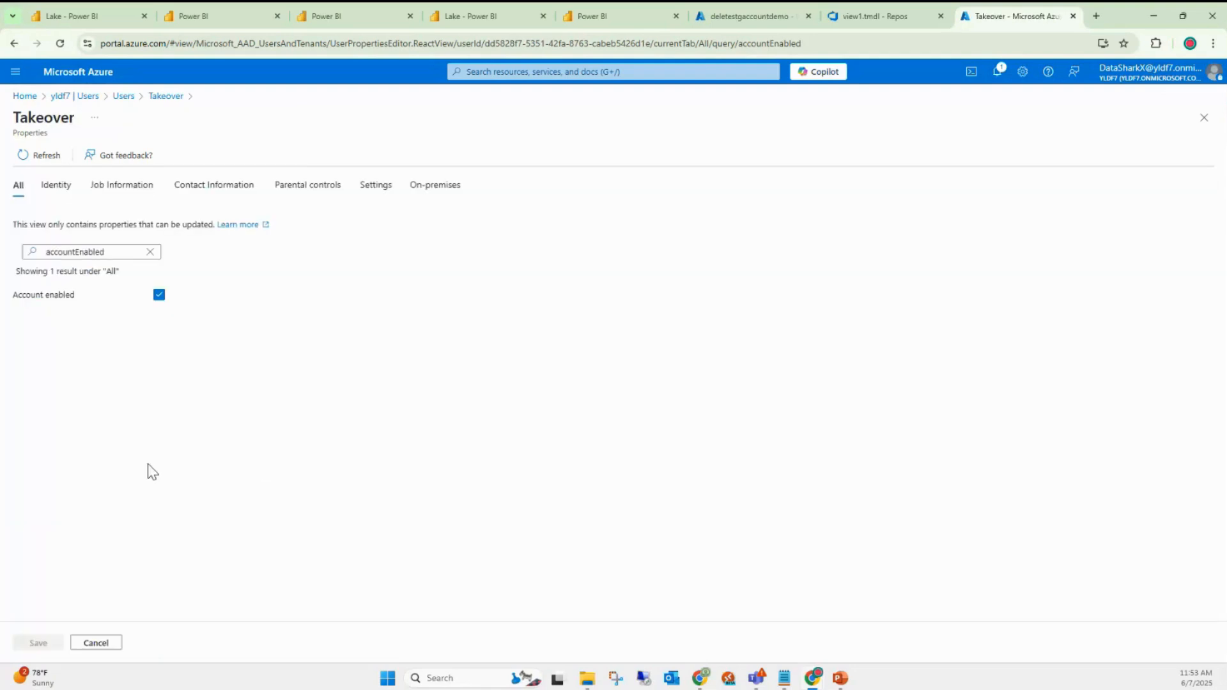
- Untick Account enabled for Takeover, save, and reload to confirm Account status Disabled
{"action": "left_click", "coordinate": [157, 292]}
{"action": "left_click", "coordinate": [150, 251]}
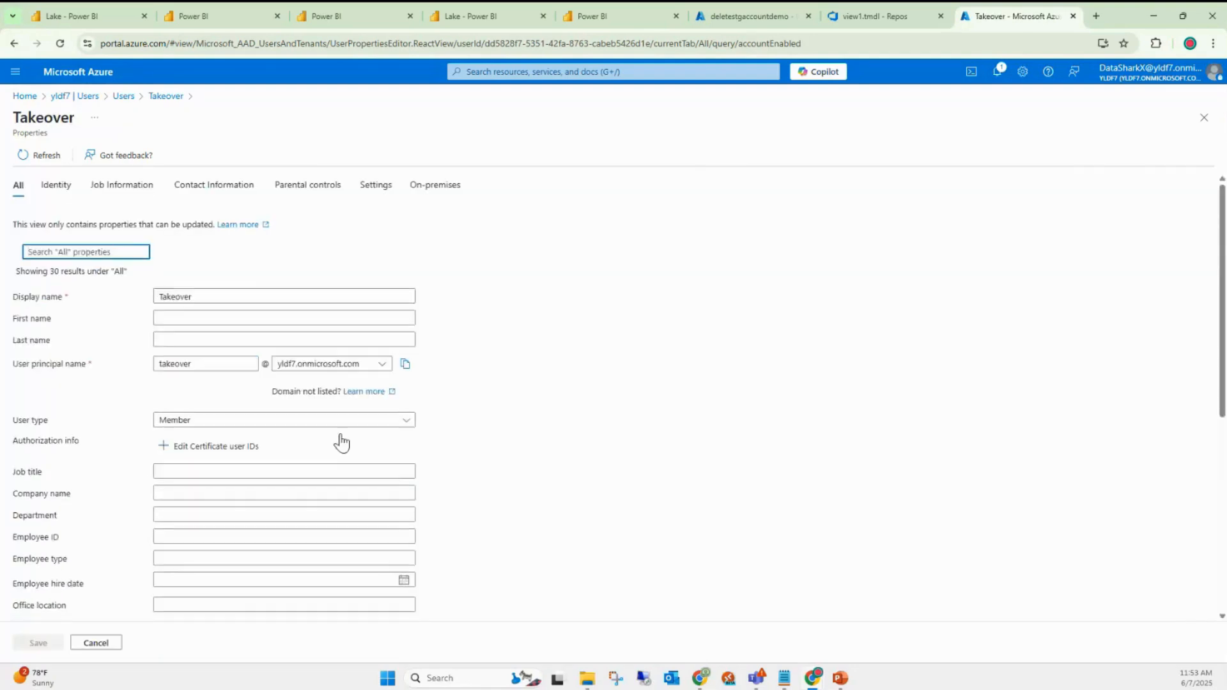
{"action": "scroll", "coordinate": [493, 521], "scroll_direction": "down", "scroll_amount": 2}
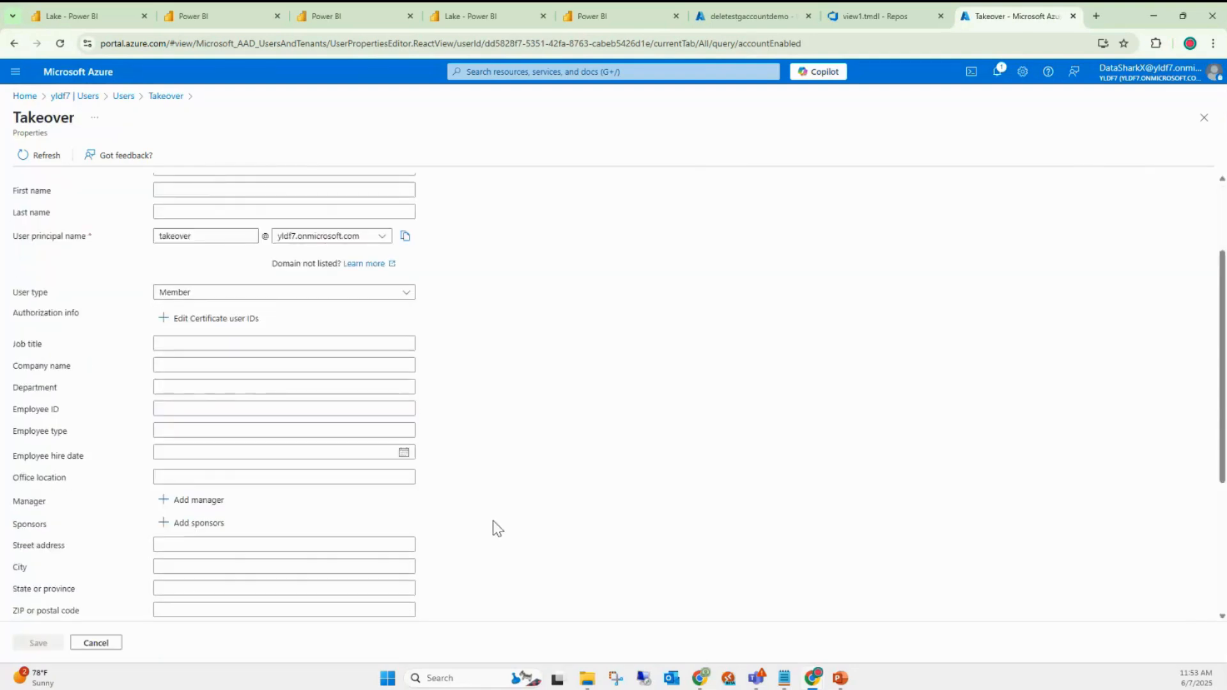
{"action": "scroll", "coordinate": [492, 521], "scroll_direction": "down", "scroll_amount": 2}
{"action": "scroll", "coordinate": [493, 530], "scroll_direction": "down", "scroll_amount": 2}
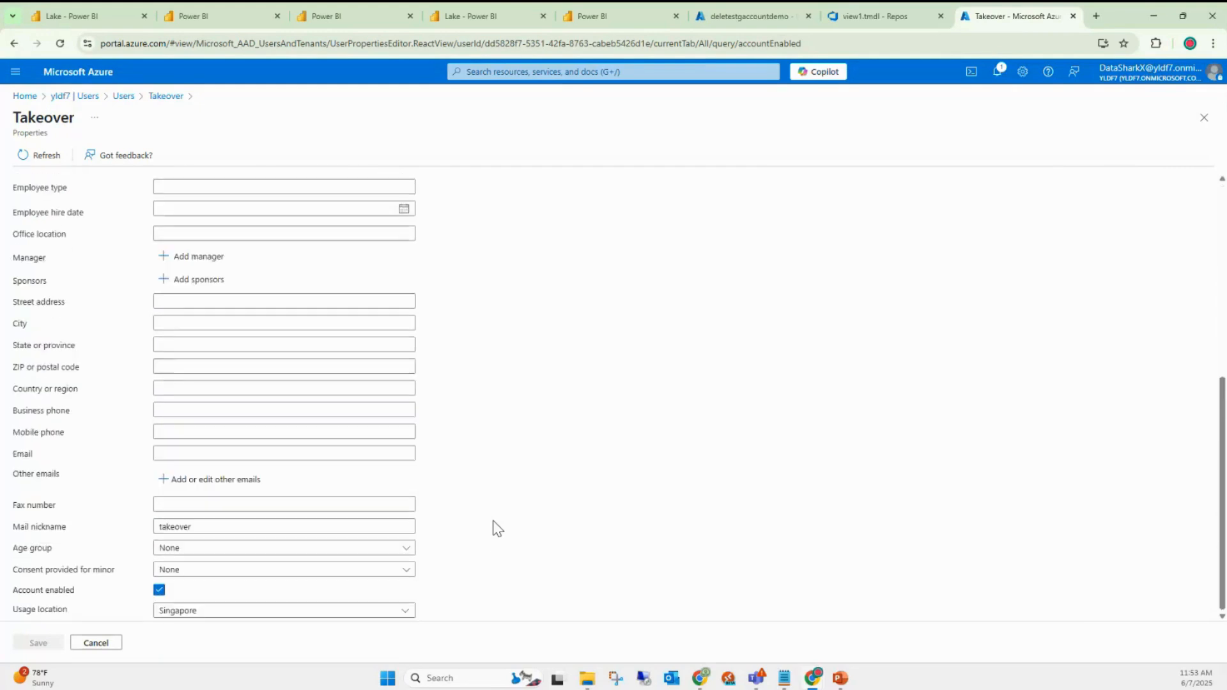
{"action": "left_click", "coordinate": [160, 590]}
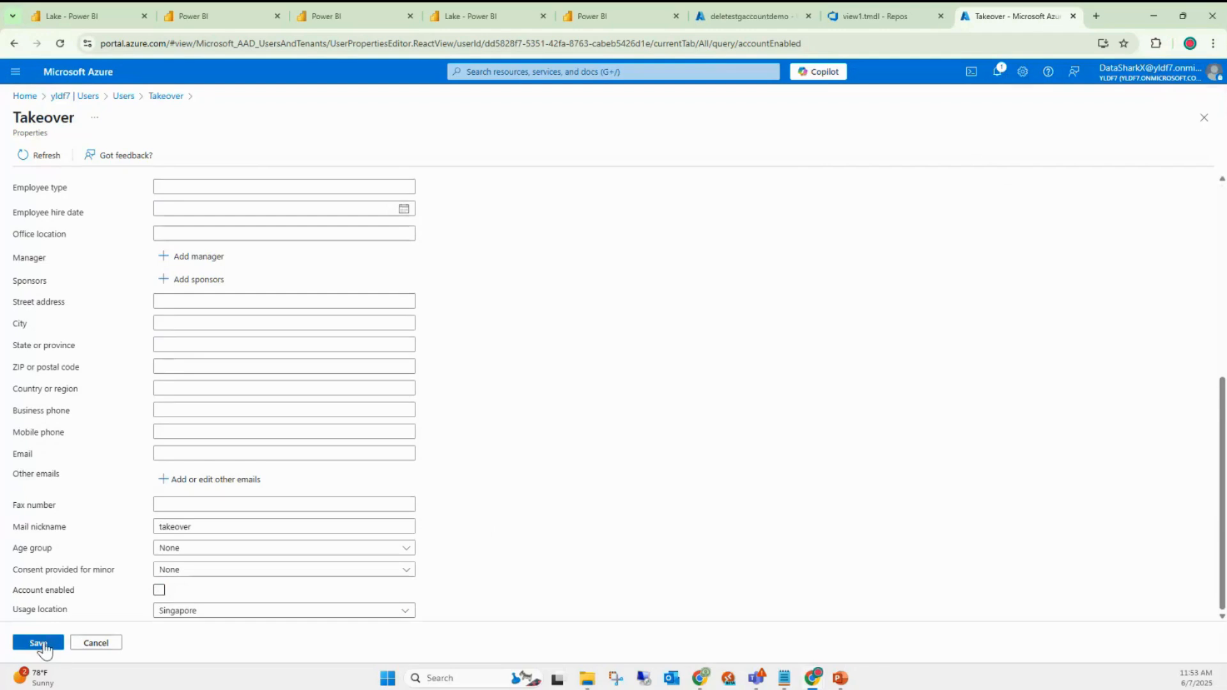
{"action": "left_click", "coordinate": [39, 644]}
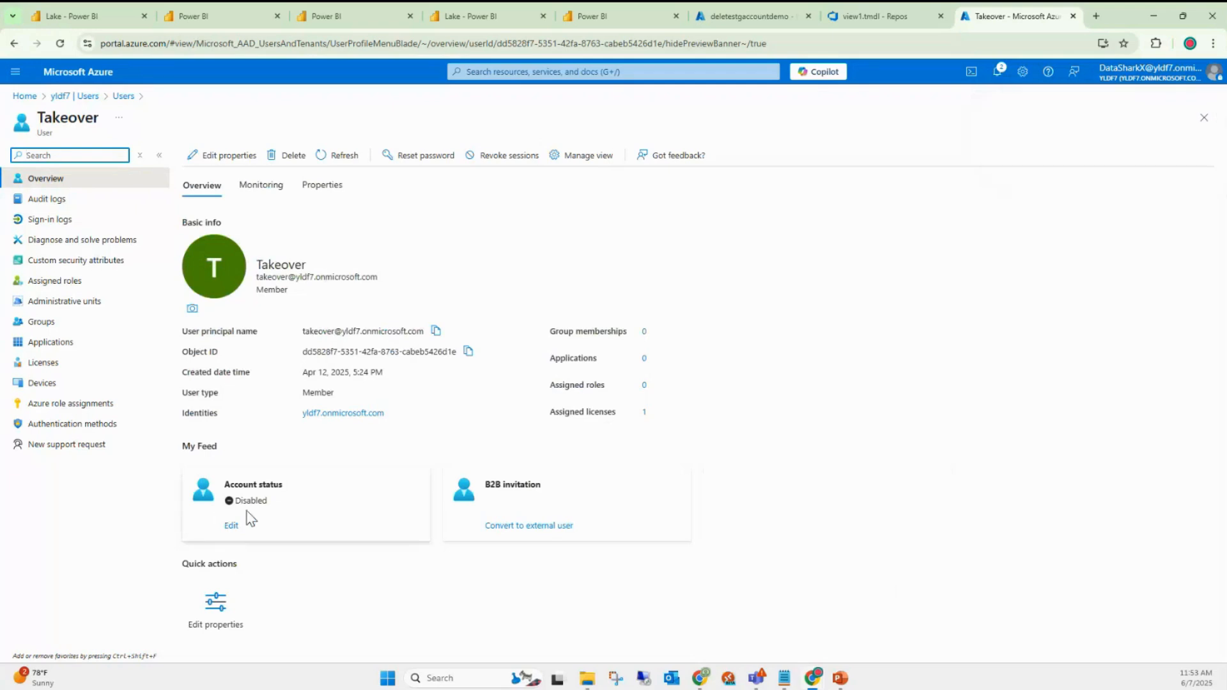
{"action": "left_click", "coordinate": [64, 46]}
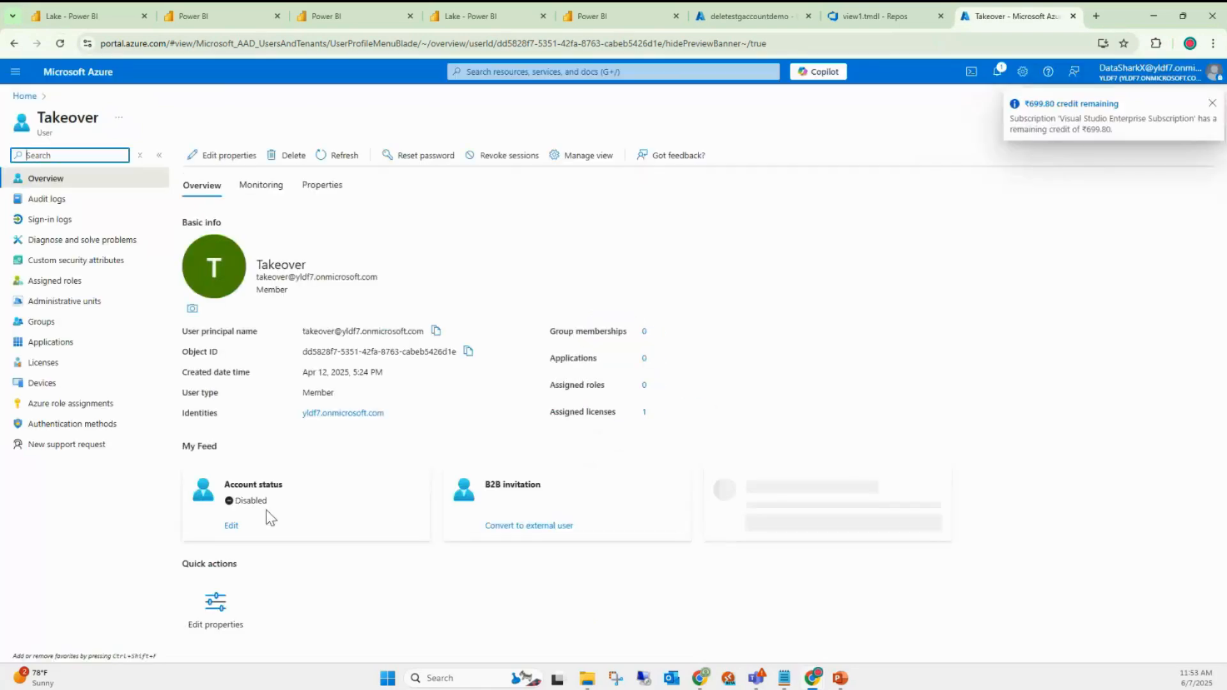
- Load app.powerbi.com in the Power BI browser window
{"action": "mouse_move", "coordinate": [813, 677]}
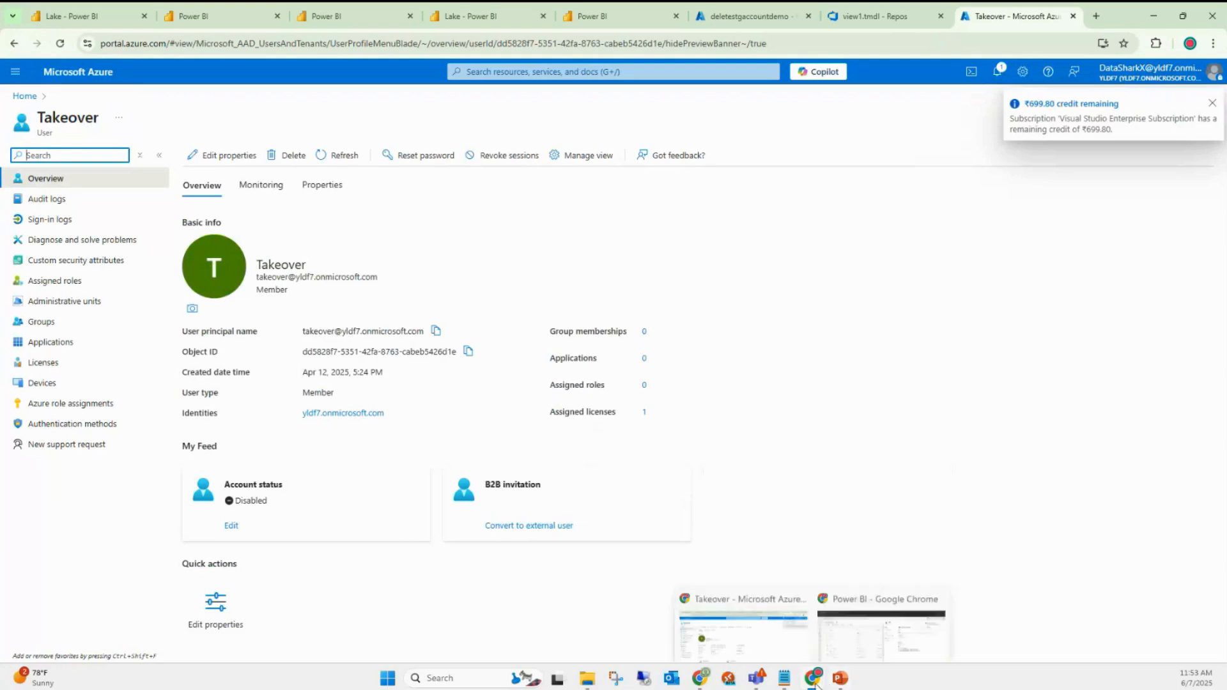
{"action": "left_click", "coordinate": [858, 636]}
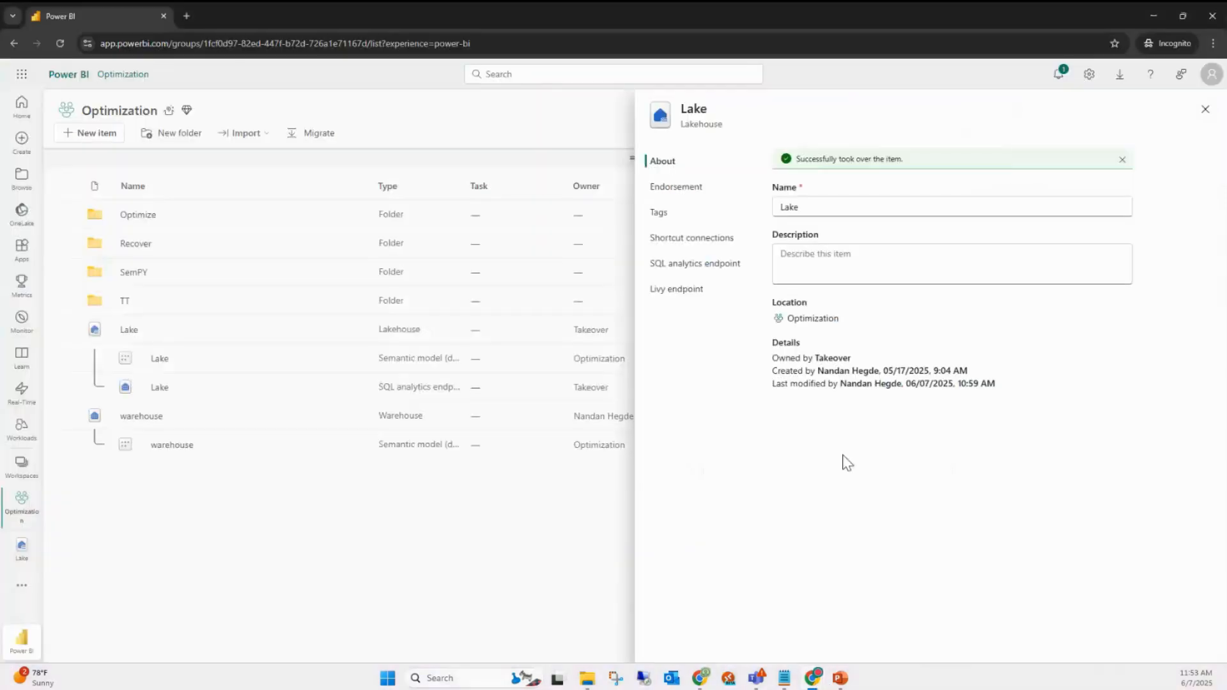
{"action": "left_click", "coordinate": [280, 43]}
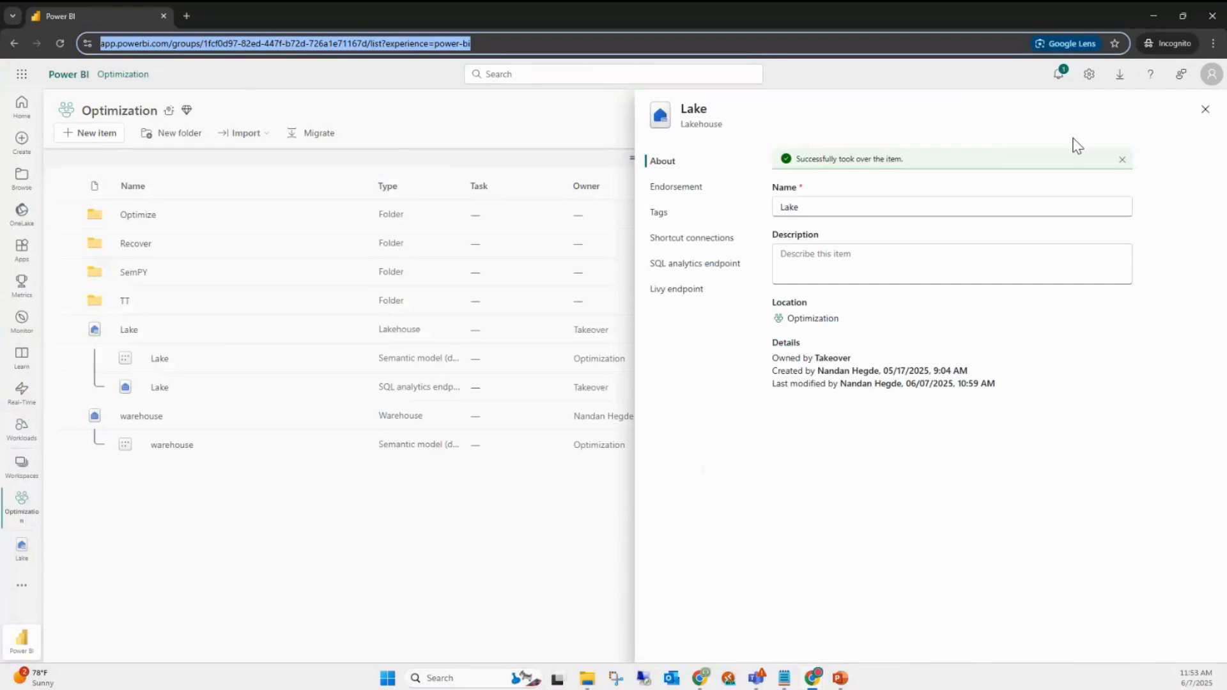
{"action": "type", "text": "app.powerbi.com"}
{"action": "key", "text": "Return"}
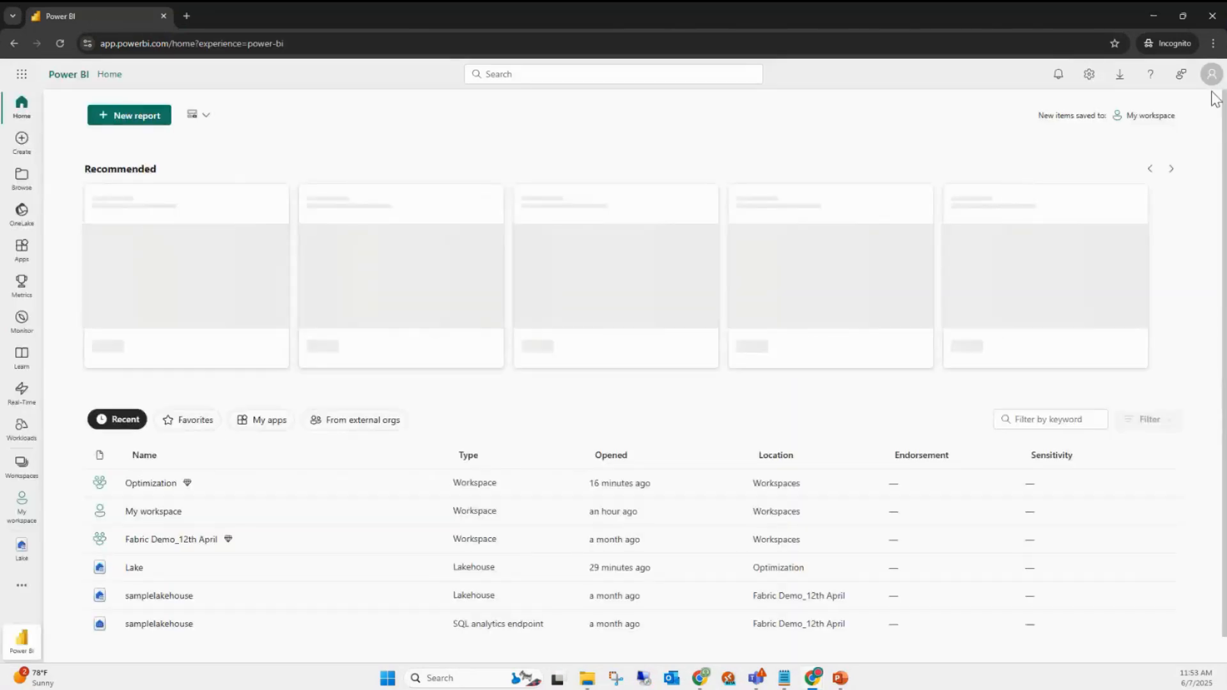
- Attempt re-authentication from the profile, dismiss the locked-account sign-in popup, and return to Azure
{"action": "left_click", "coordinate": [1211, 76]}
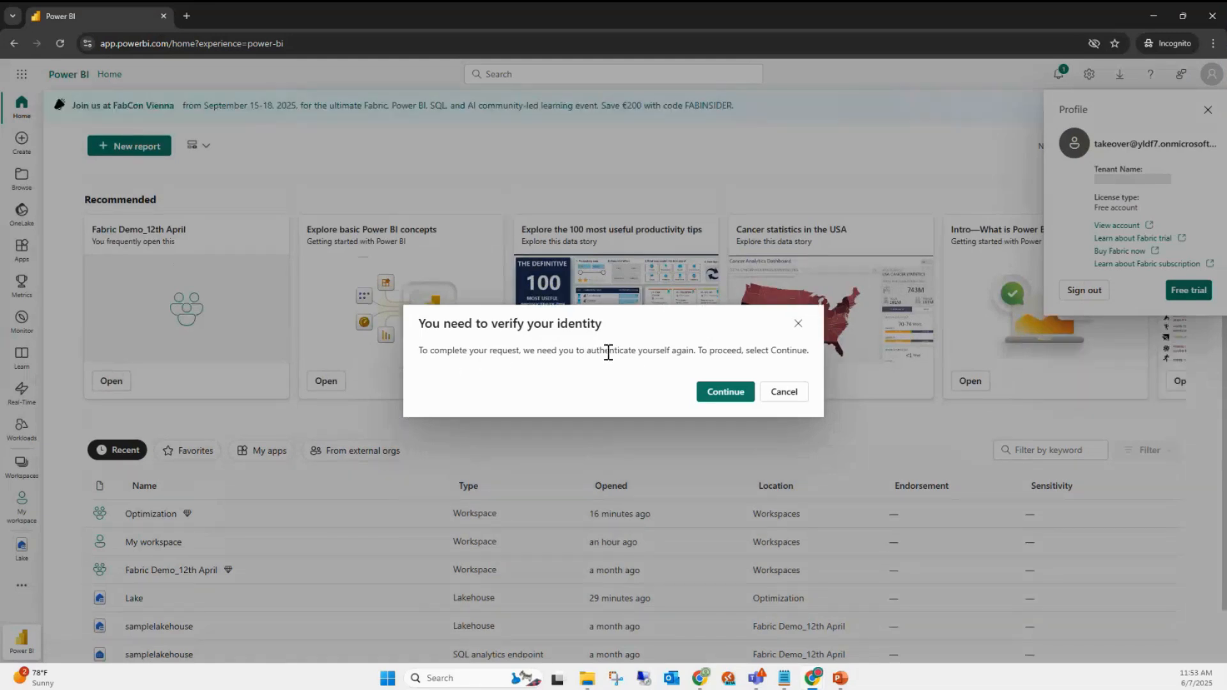
{"action": "left_click", "coordinate": [737, 396]}
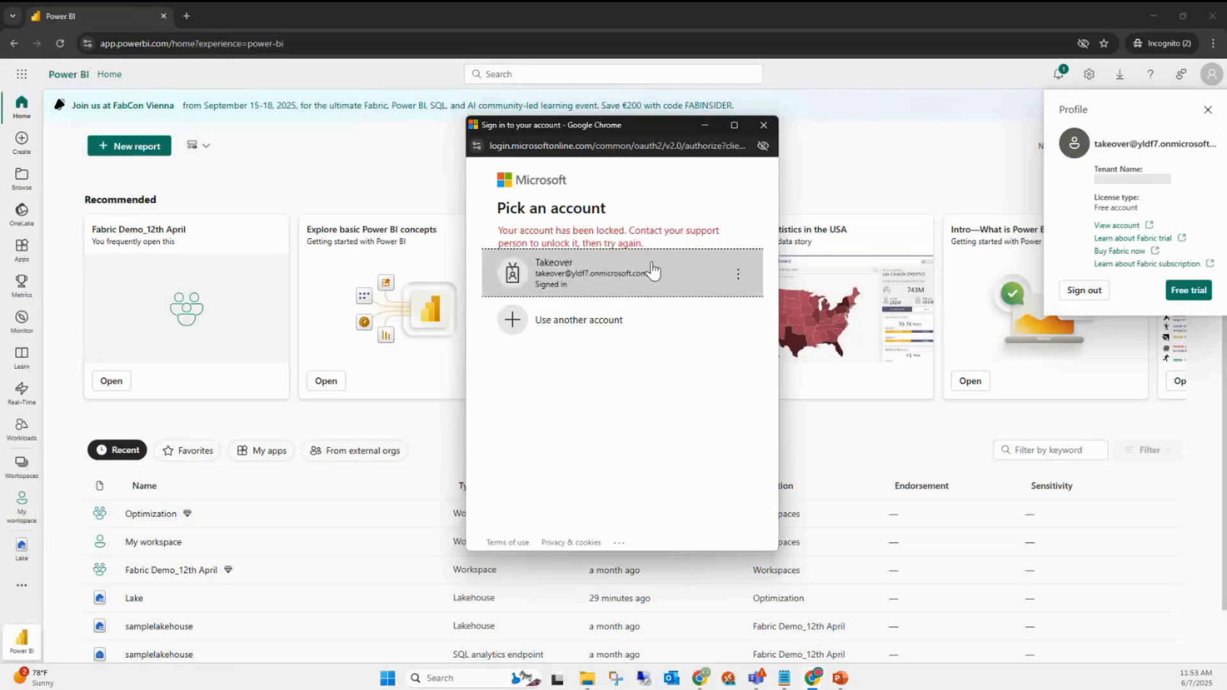
{"action": "left_click", "coordinate": [765, 127]}
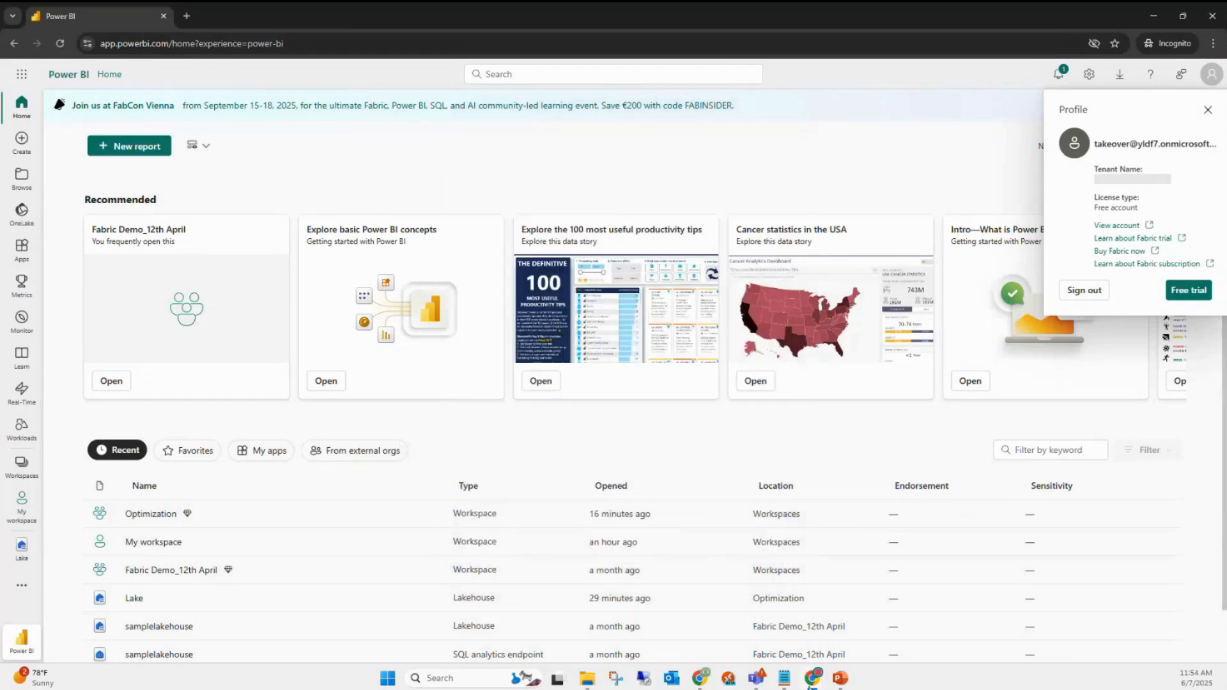
{"action": "mouse_move", "coordinate": [813, 677]}
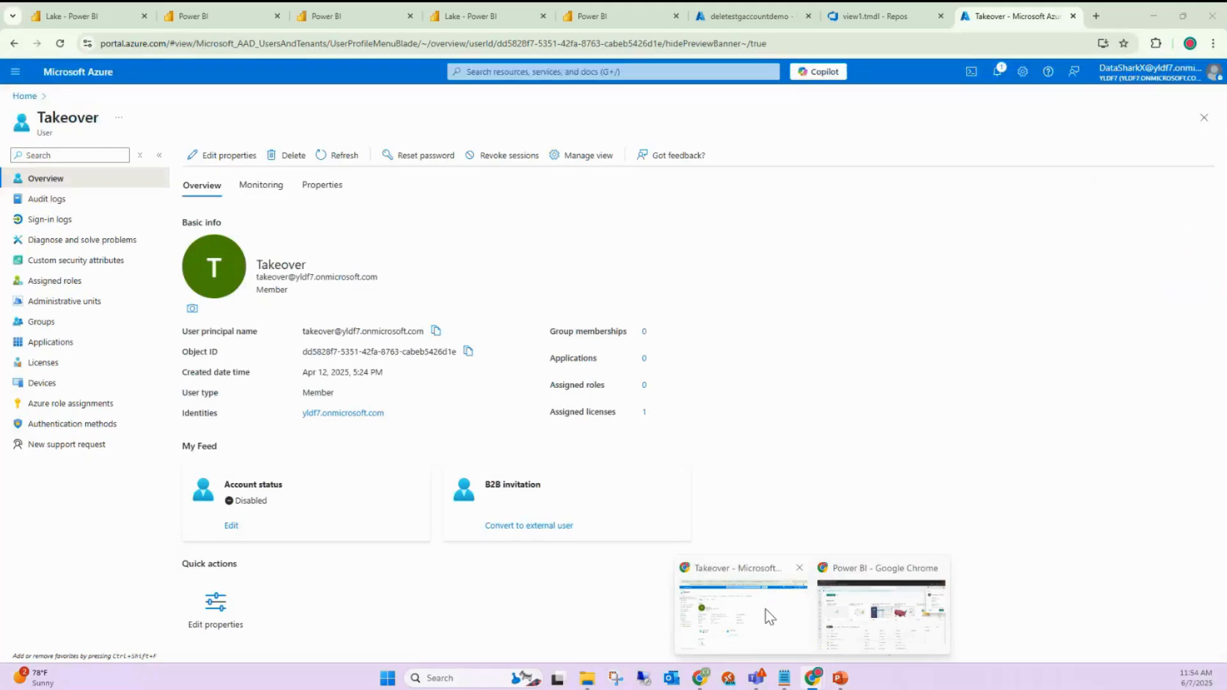
{"action": "left_click", "coordinate": [769, 617]}
- Reload the Lake lakehouse tab and return to the SQL analytics endpoint tab
{"action": "left_click", "coordinate": [76, 13]}
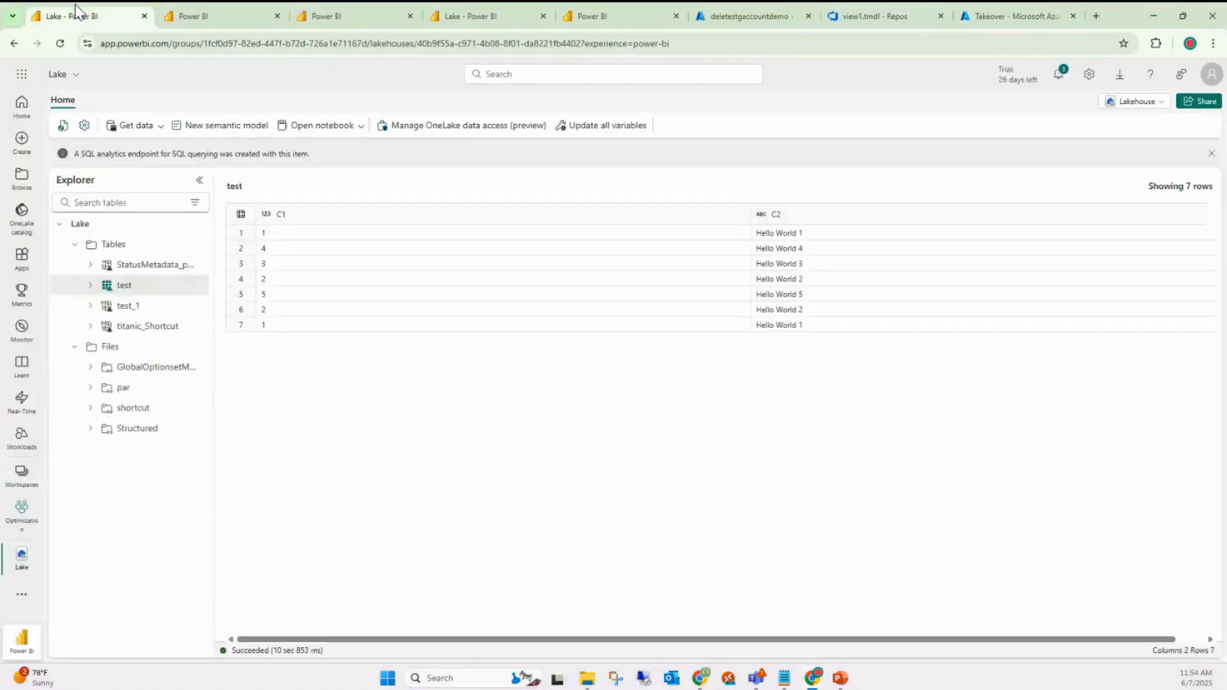
{"action": "left_click", "coordinate": [60, 44]}
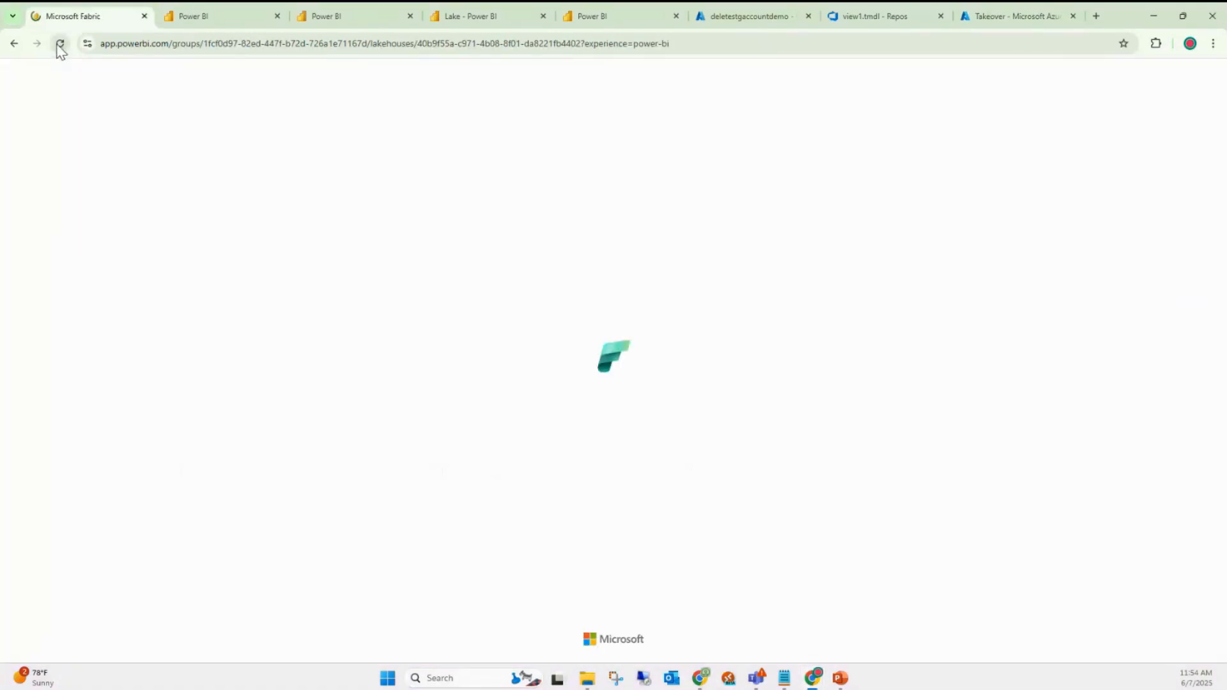
{"action": "left_click", "coordinate": [241, 14]}
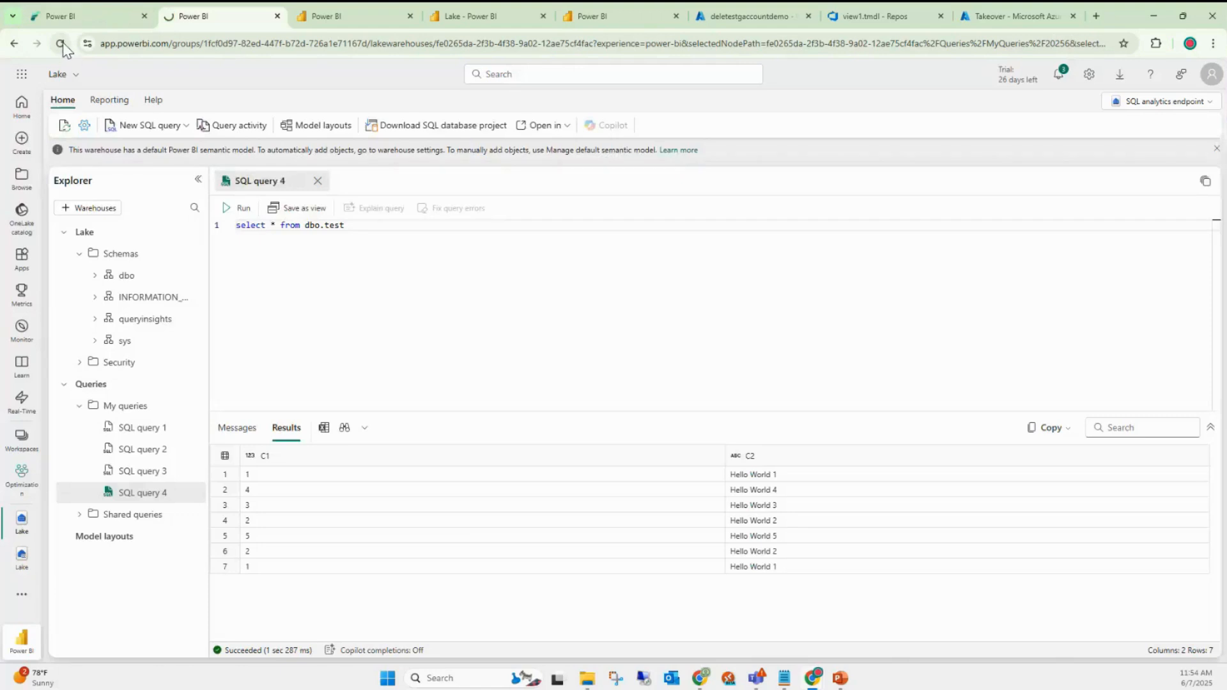
{"action": "left_click", "coordinate": [88, 16]}
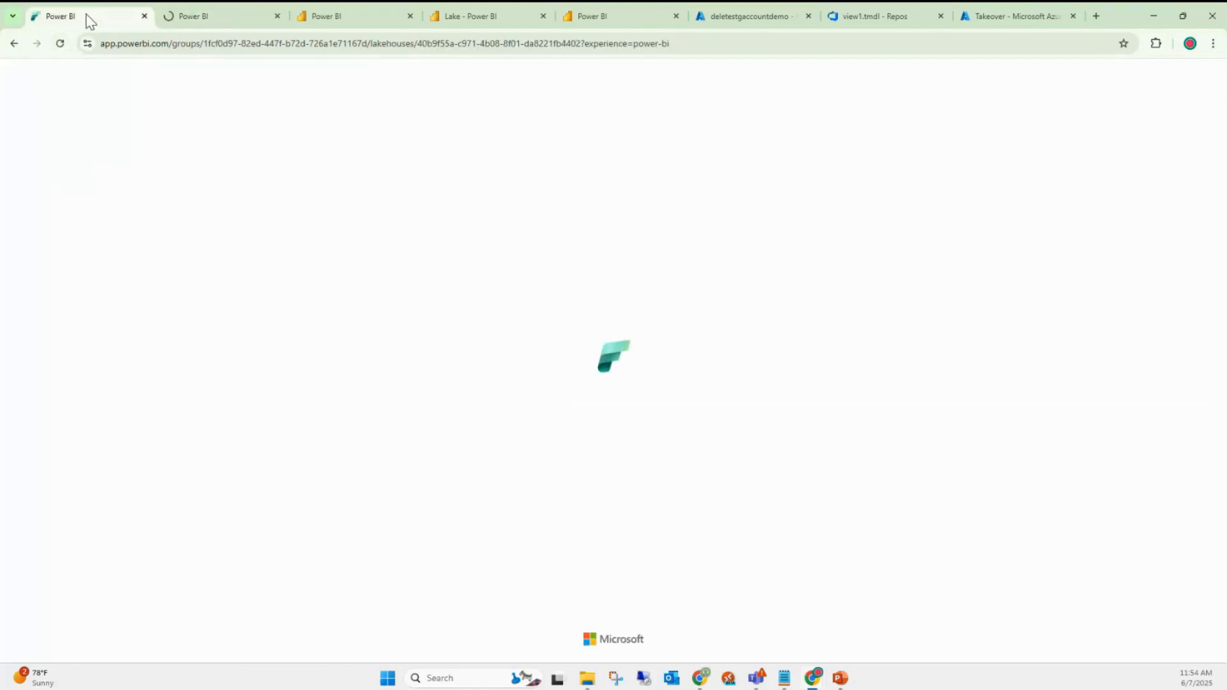
{"action": "left_click", "coordinate": [203, 16]}
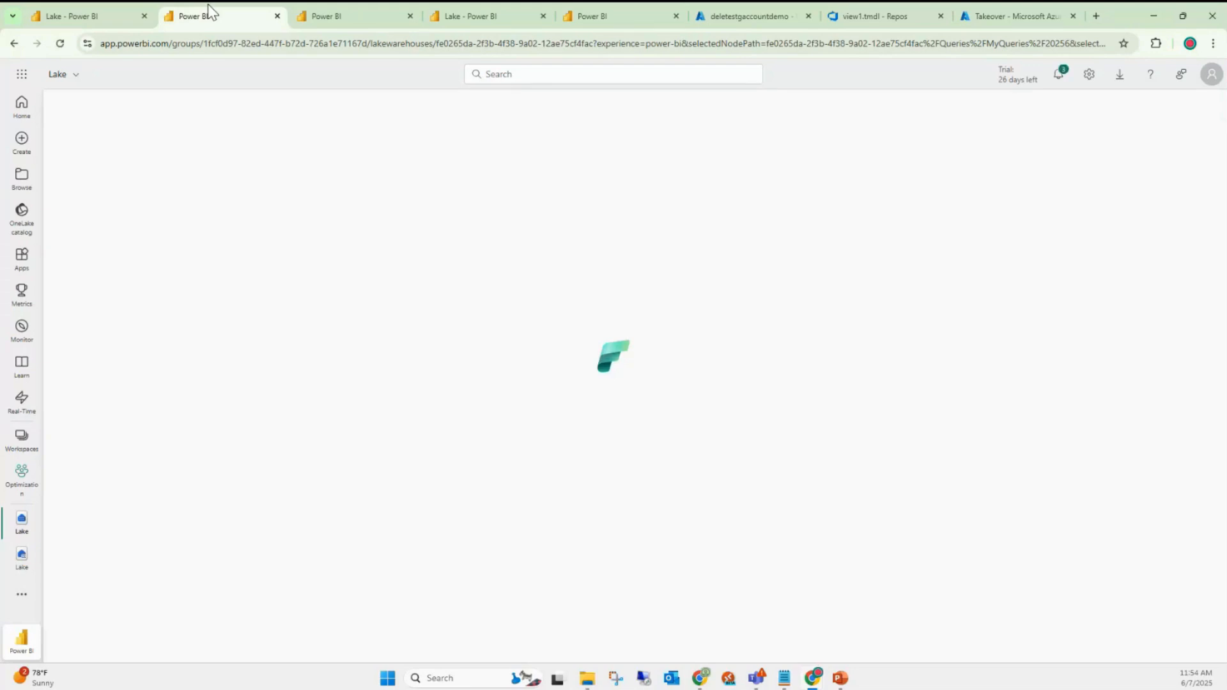
{"action": "left_click", "coordinate": [113, 16]}
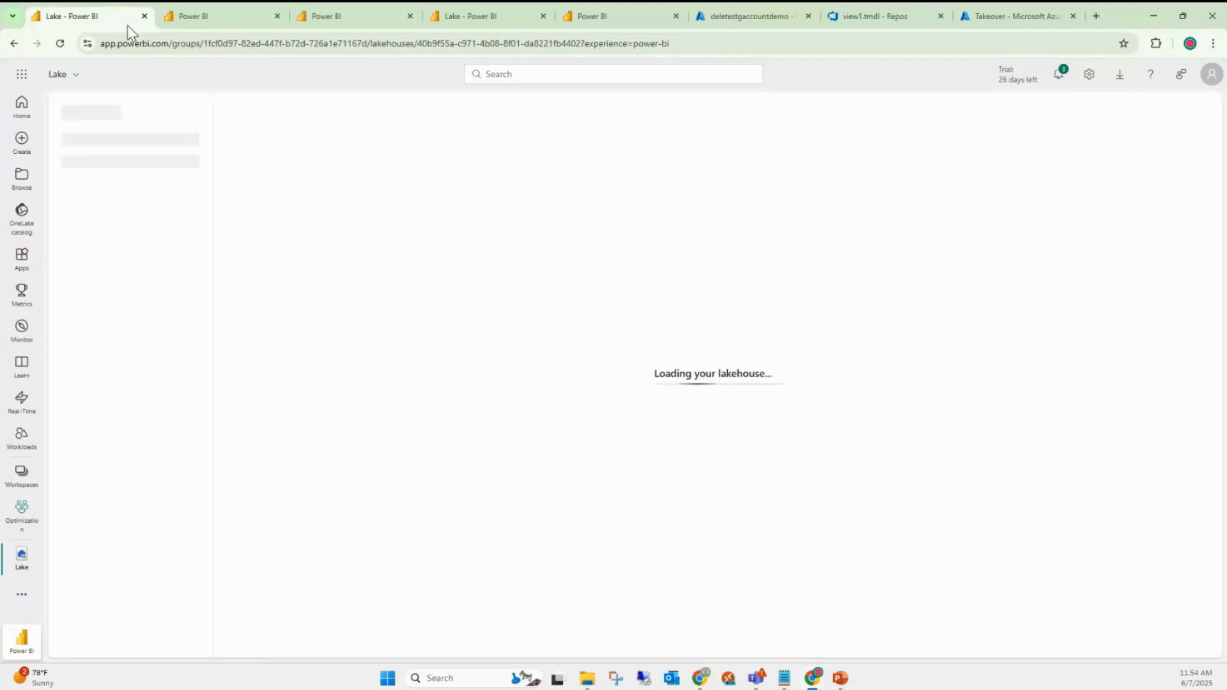
{"action": "left_click", "coordinate": [218, 19]}
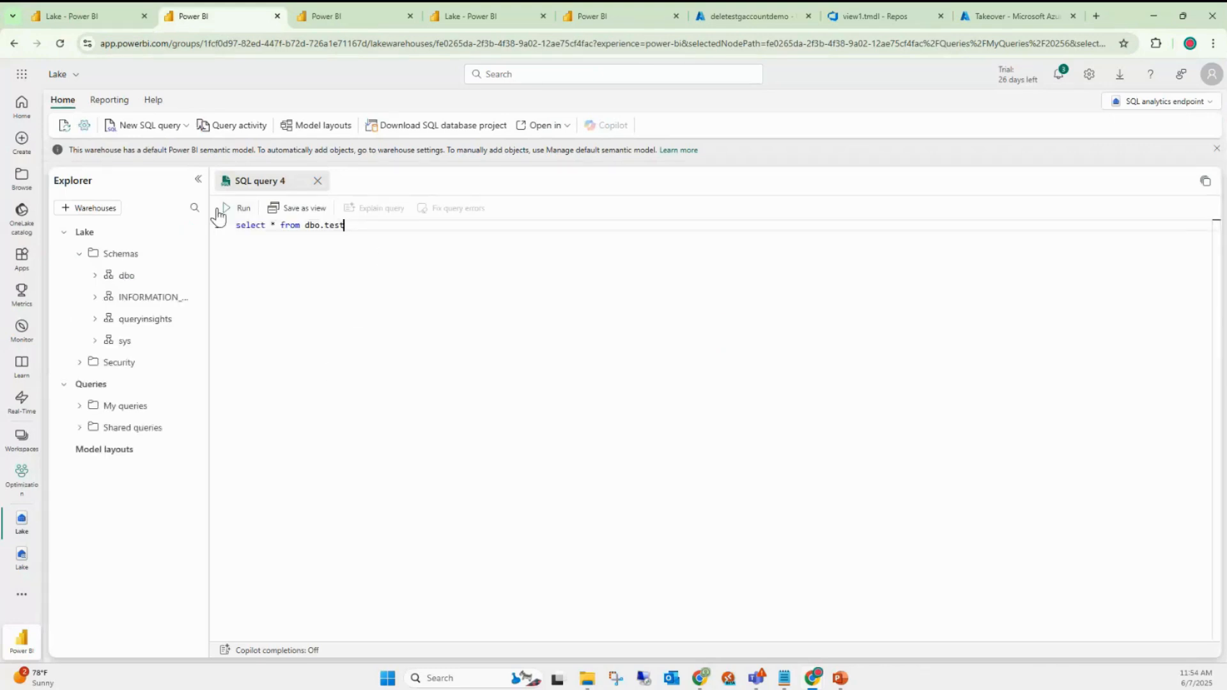
- Rerun 'select * from dbo.test' and re-preview the test table, both returning 7 rows
{"action": "left_click", "coordinate": [241, 210]}
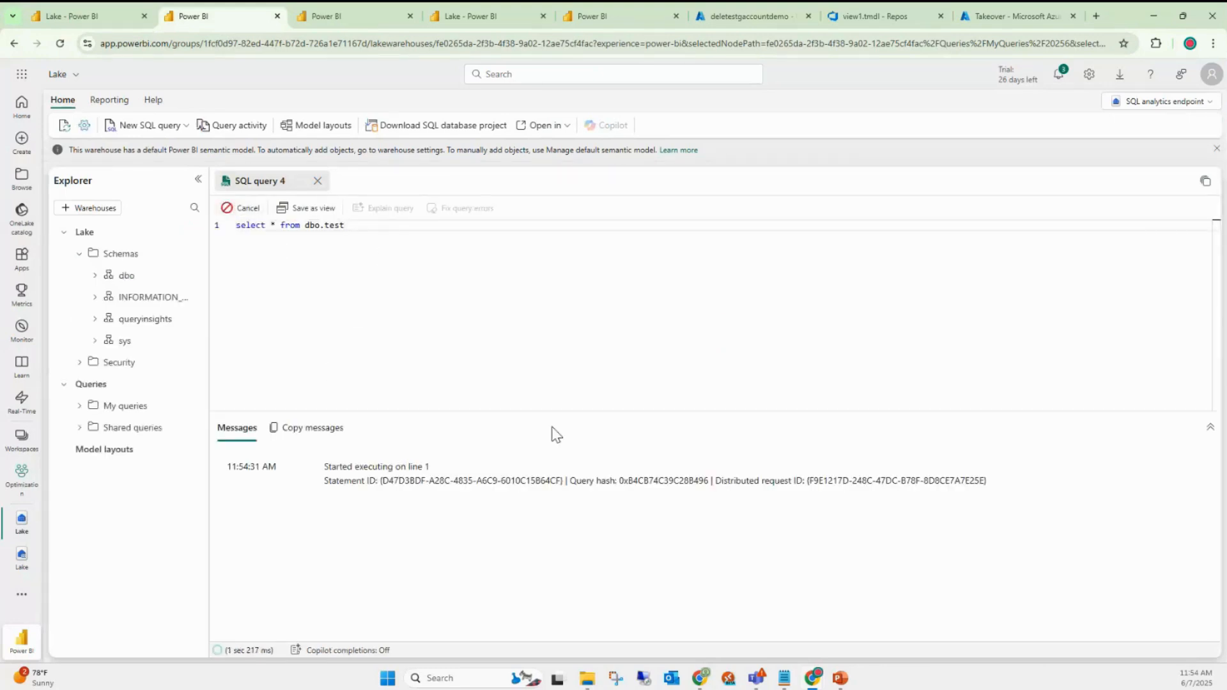
{"action": "left_click", "coordinate": [242, 213]}
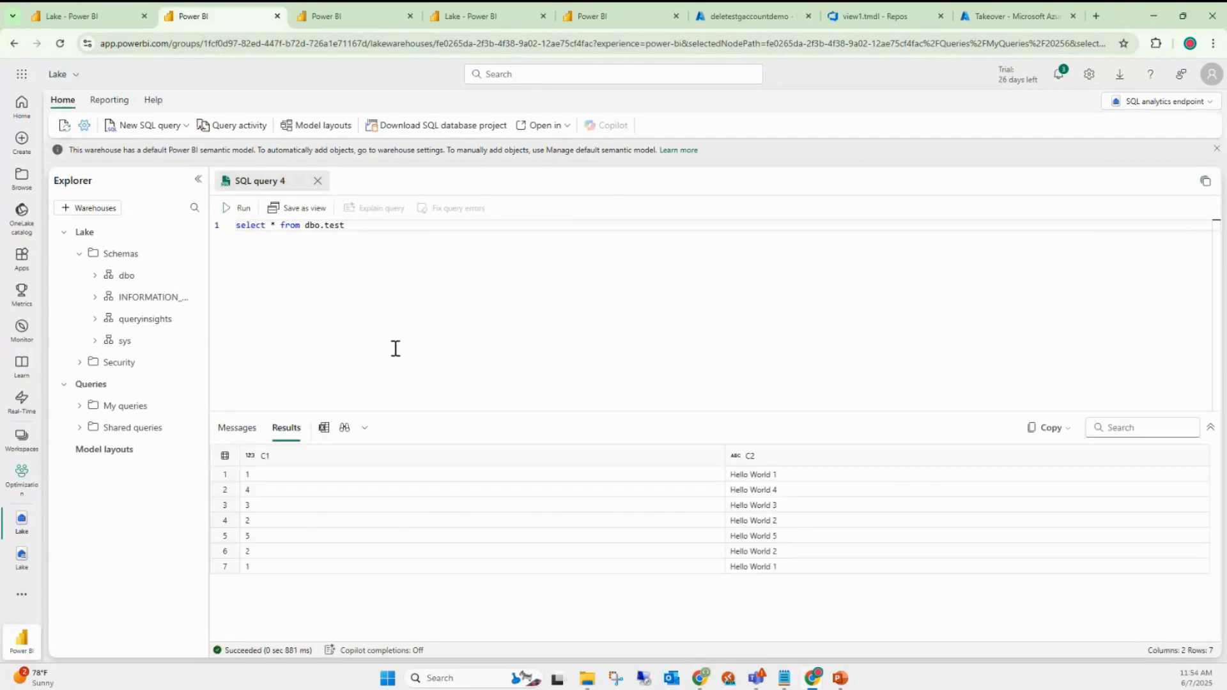
{"action": "key", "text": "ctrl+shift+Tab"}
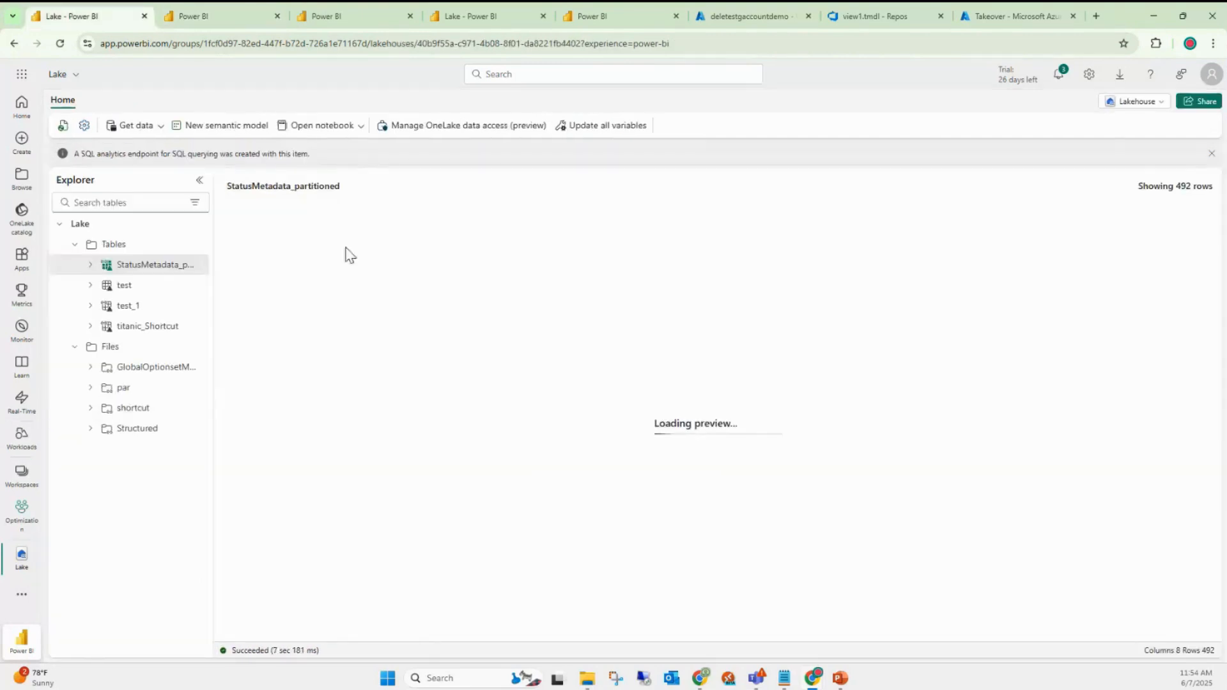
{"action": "left_click", "coordinate": [138, 287]}
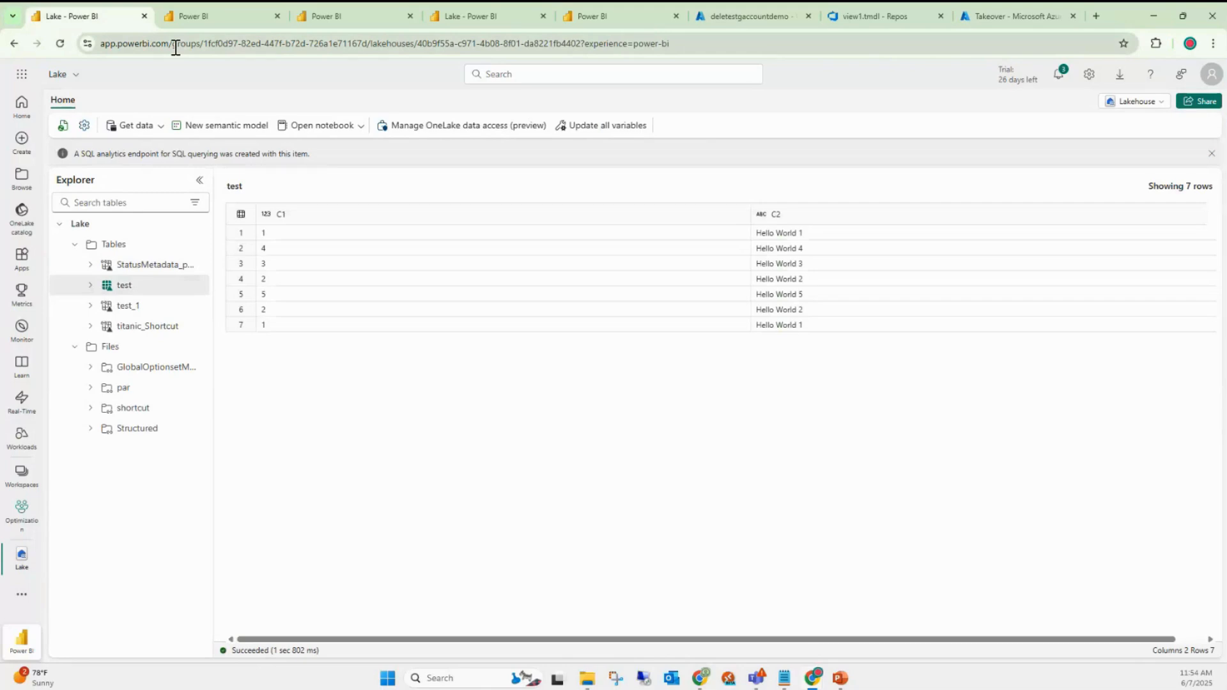
- Close two extra Power BI tabs, leaving the Lake lakehouse tab in view
{"action": "left_click", "coordinate": [145, 16]}
{"action": "left_click", "coordinate": [145, 17]}
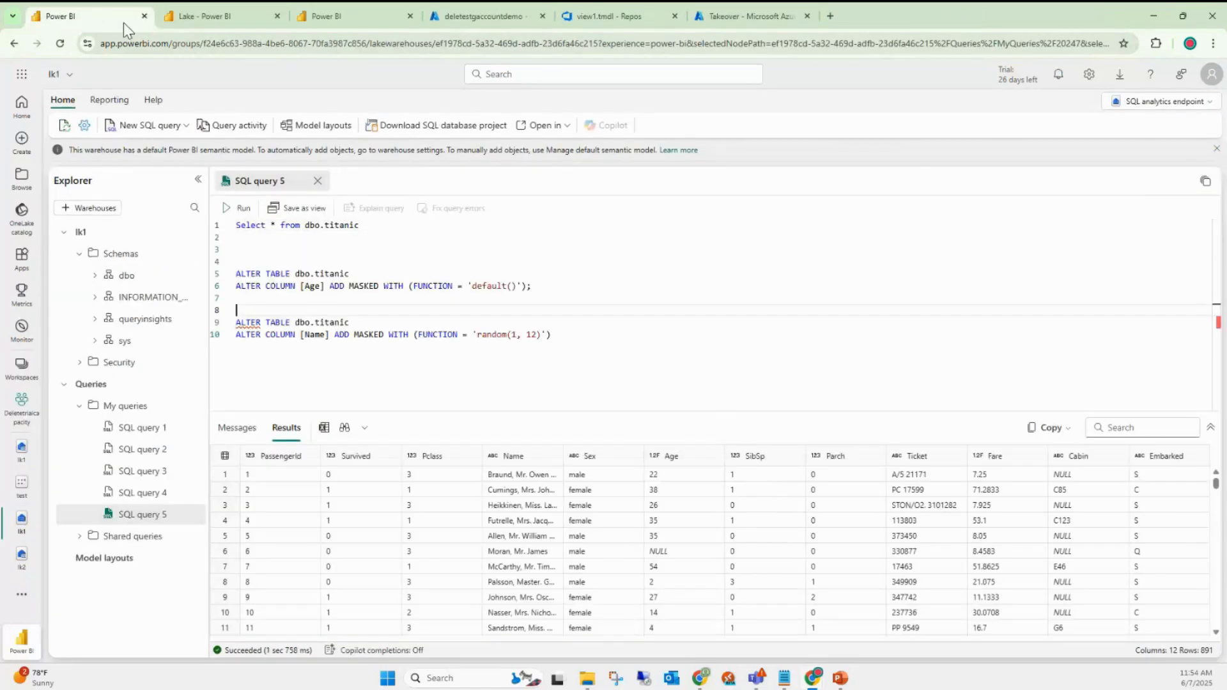
{"action": "left_click", "coordinate": [262, 18]}
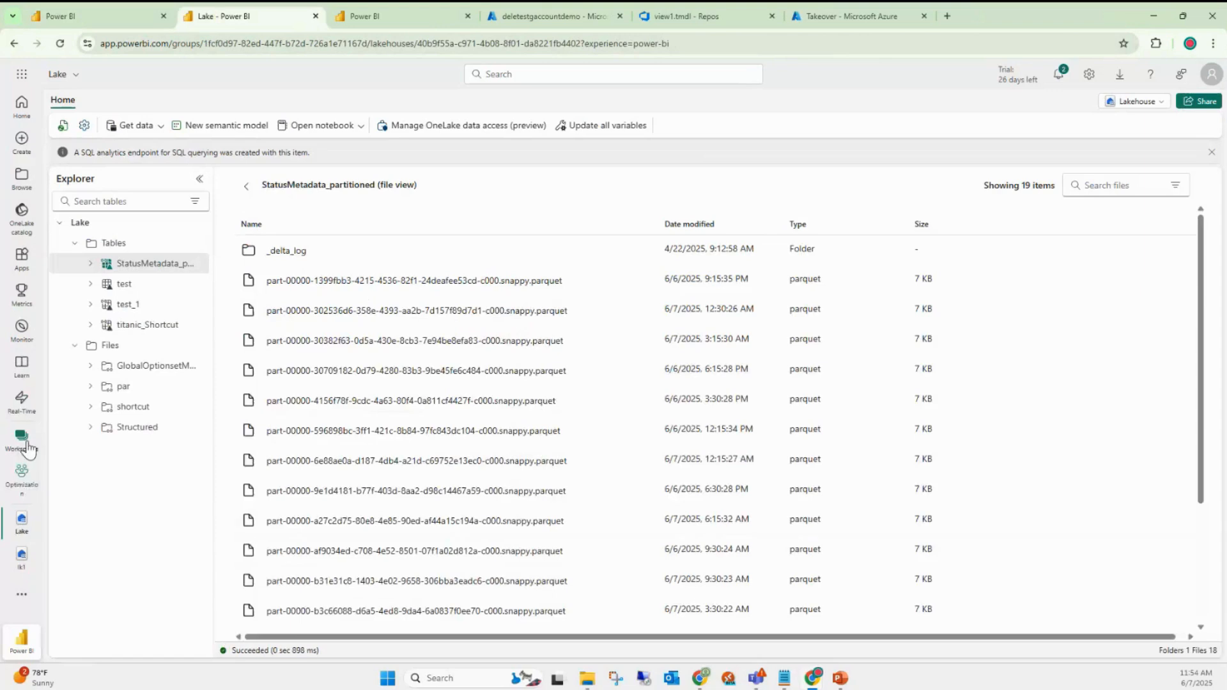
- Reload the Optimization workspace, open Lake still owned by Takeover, then close the remaining Fabric tabs
{"action": "left_click", "coordinate": [21, 476]}
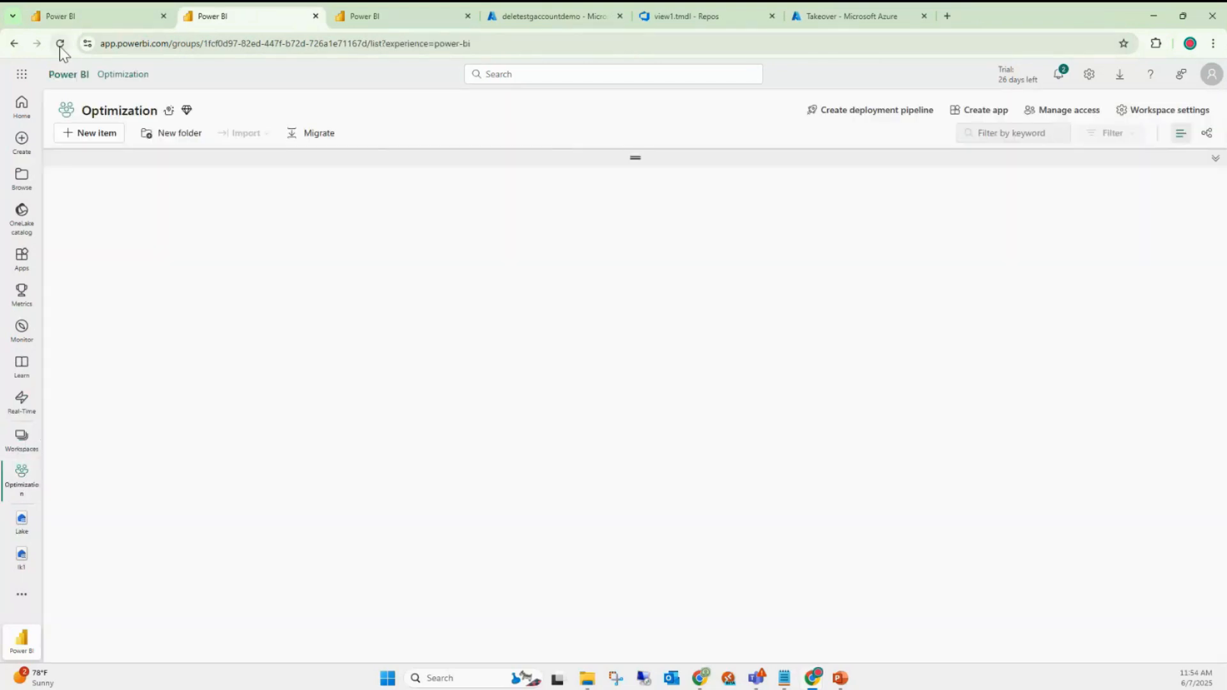
{"action": "left_click", "coordinate": [59, 45]}
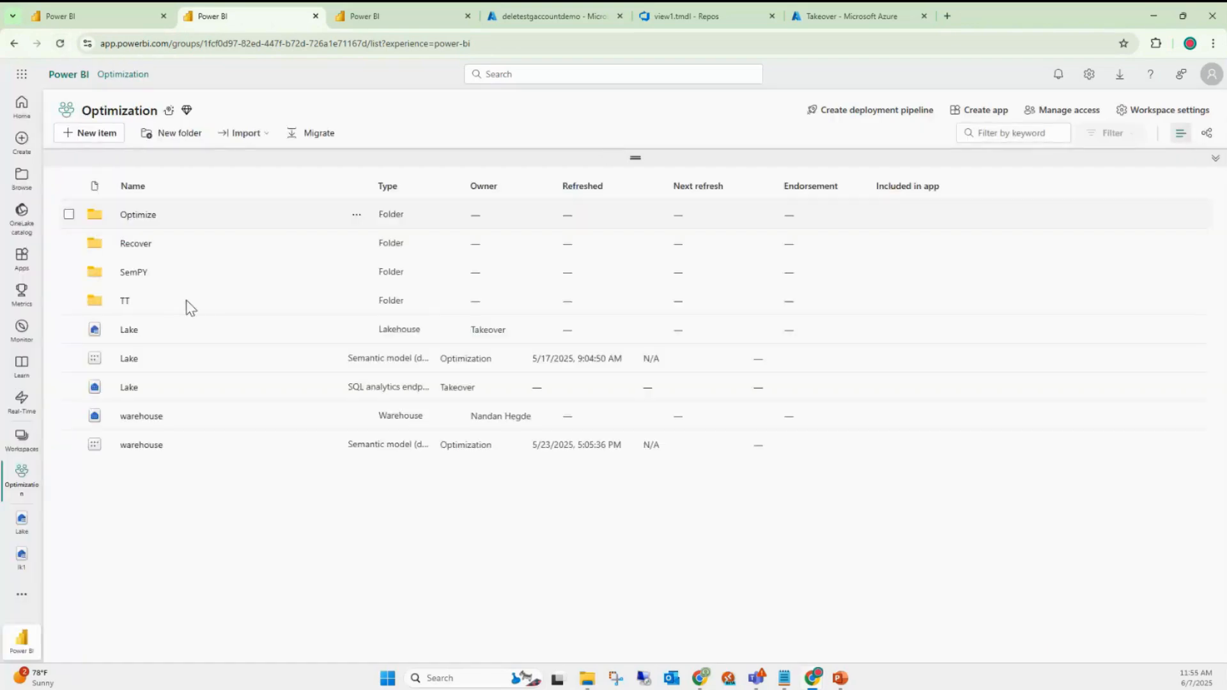
{"action": "left_click", "coordinate": [130, 332]}
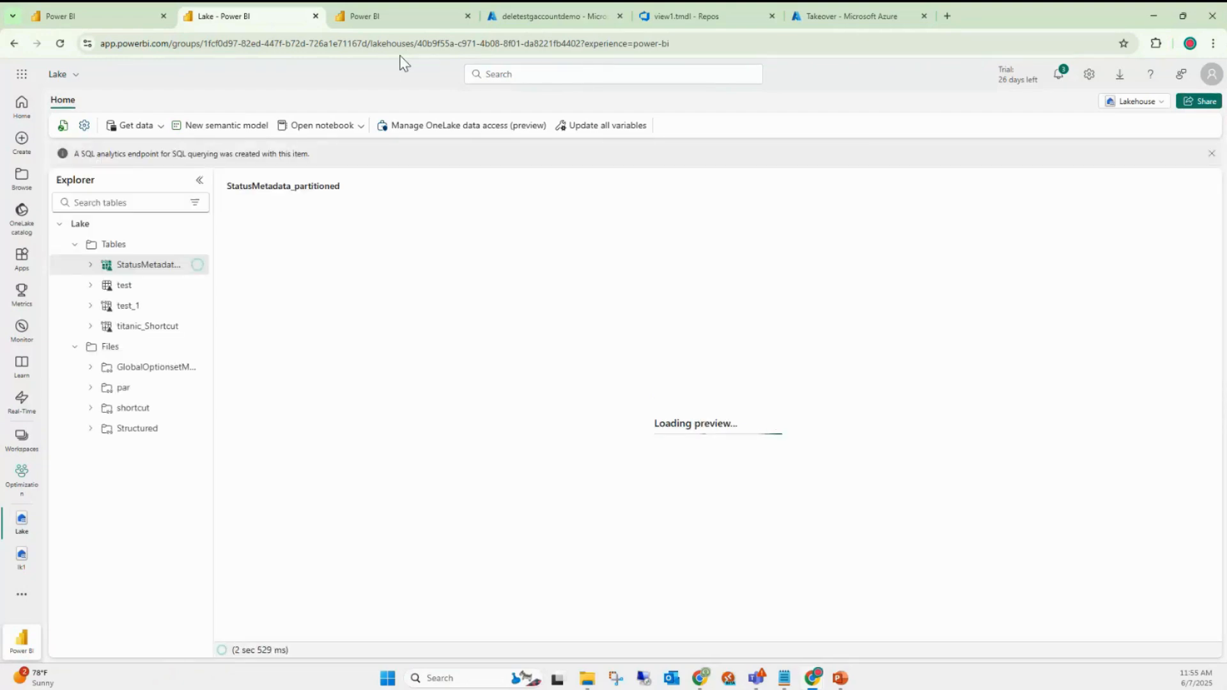
{"action": "left_click", "coordinate": [315, 16]}
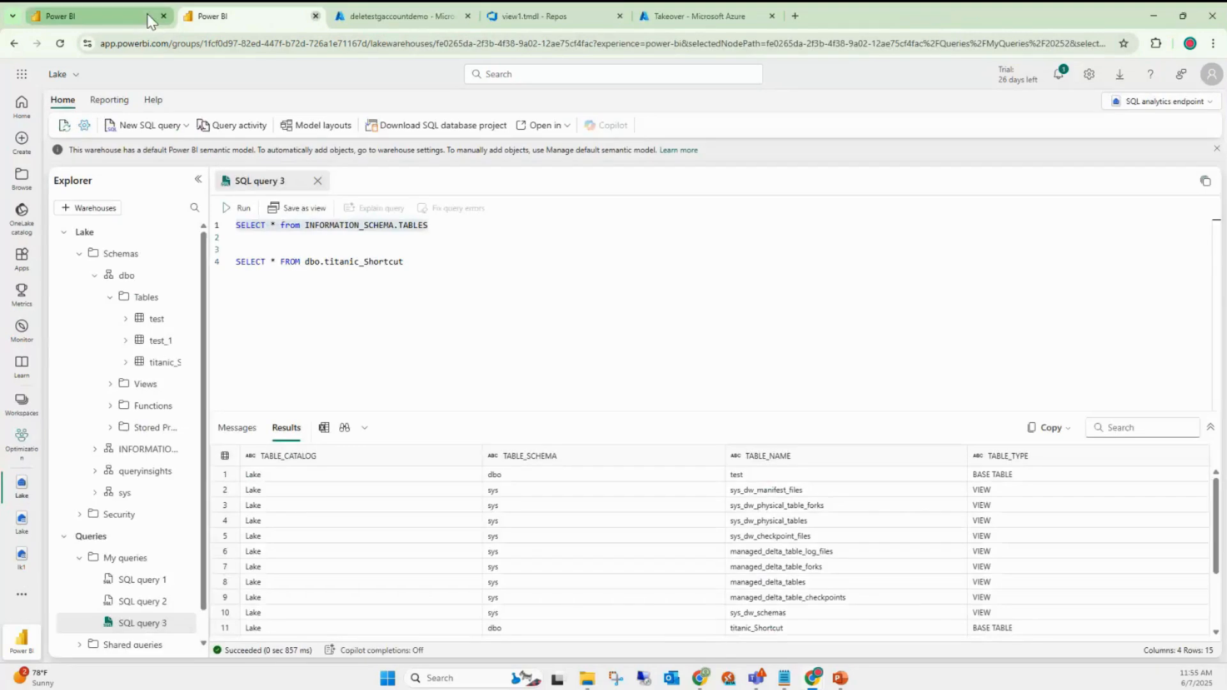
{"action": "left_click", "coordinate": [315, 16]}
- Close the last Power BI tab, load app.powerbi.com in a new tab, and pick the signed-in account
{"action": "left_click", "coordinate": [167, 18]}
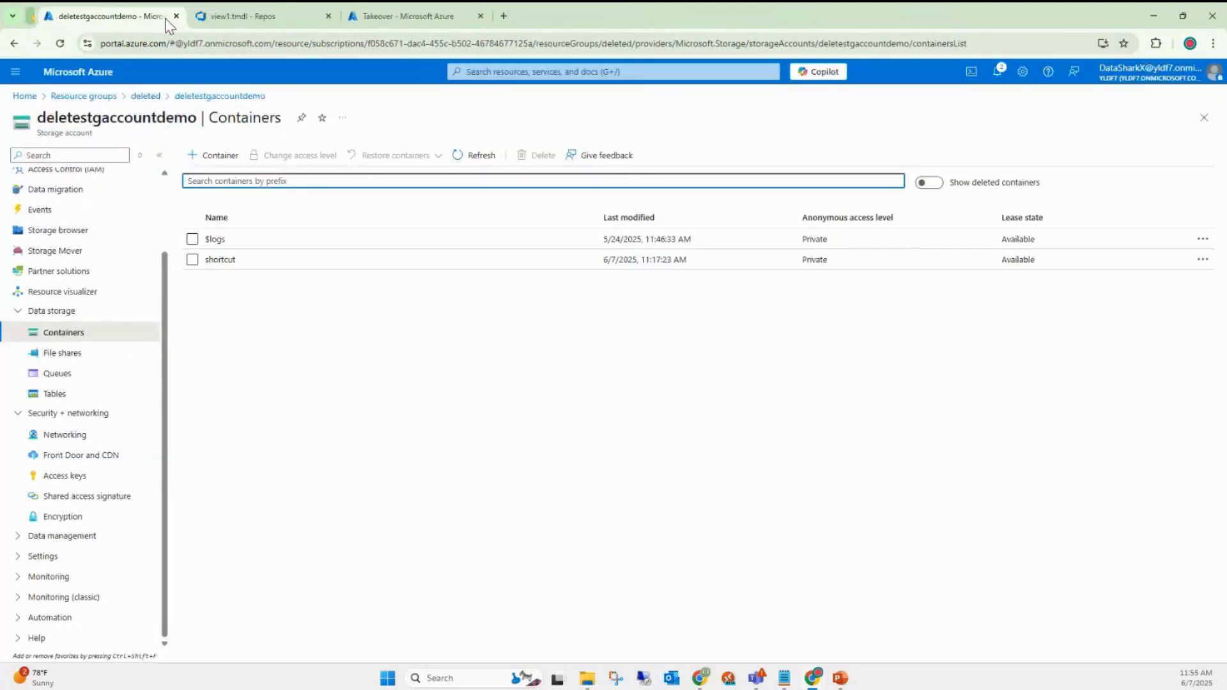
{"action": "left_click", "coordinate": [490, 16]}
{"action": "type", "text": "a"}
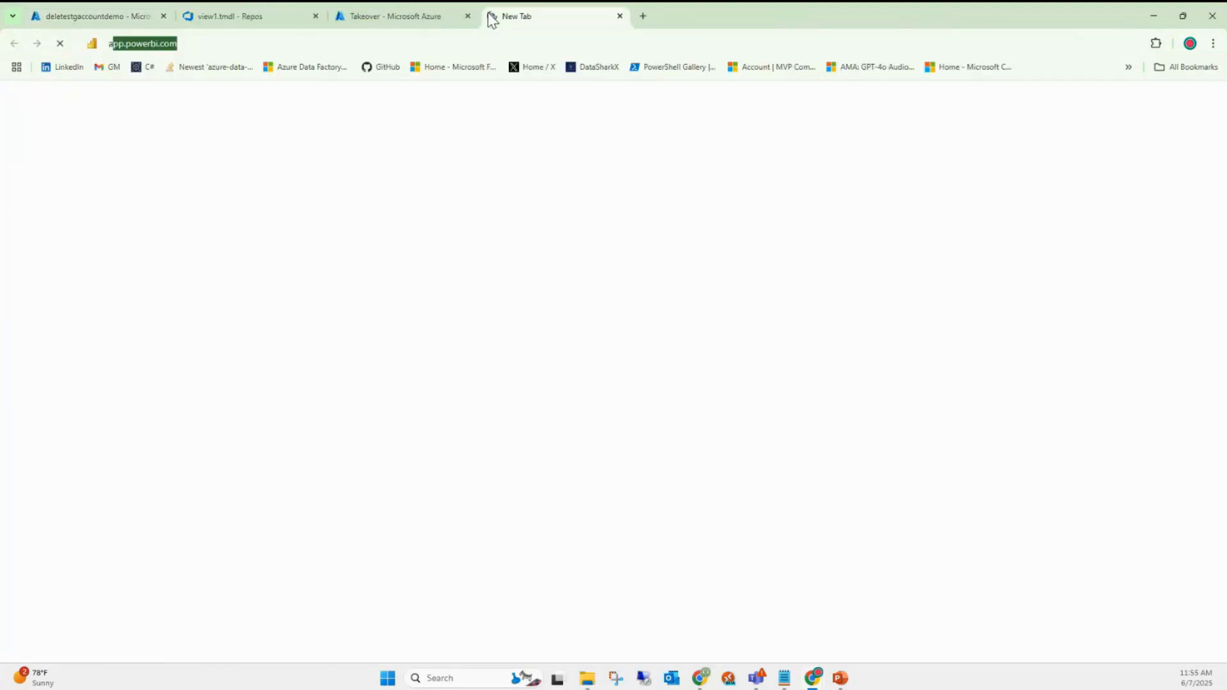
{"action": "key", "text": "Return"}
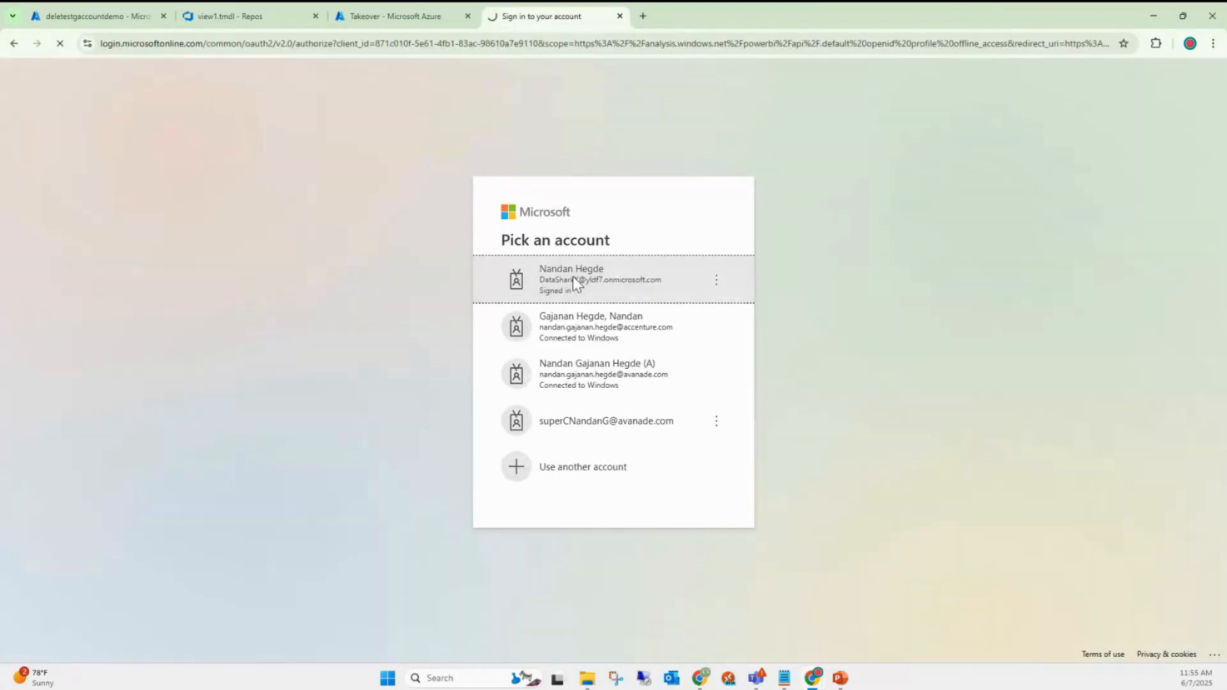
{"action": "left_click", "coordinate": [573, 277]}
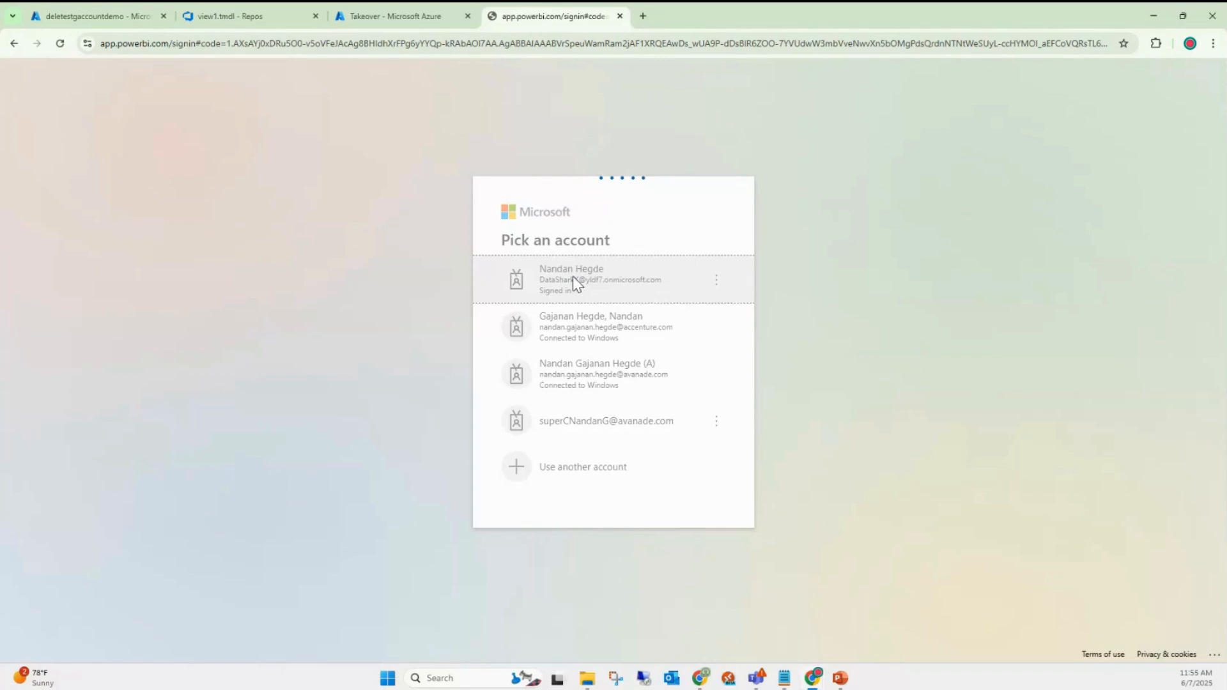
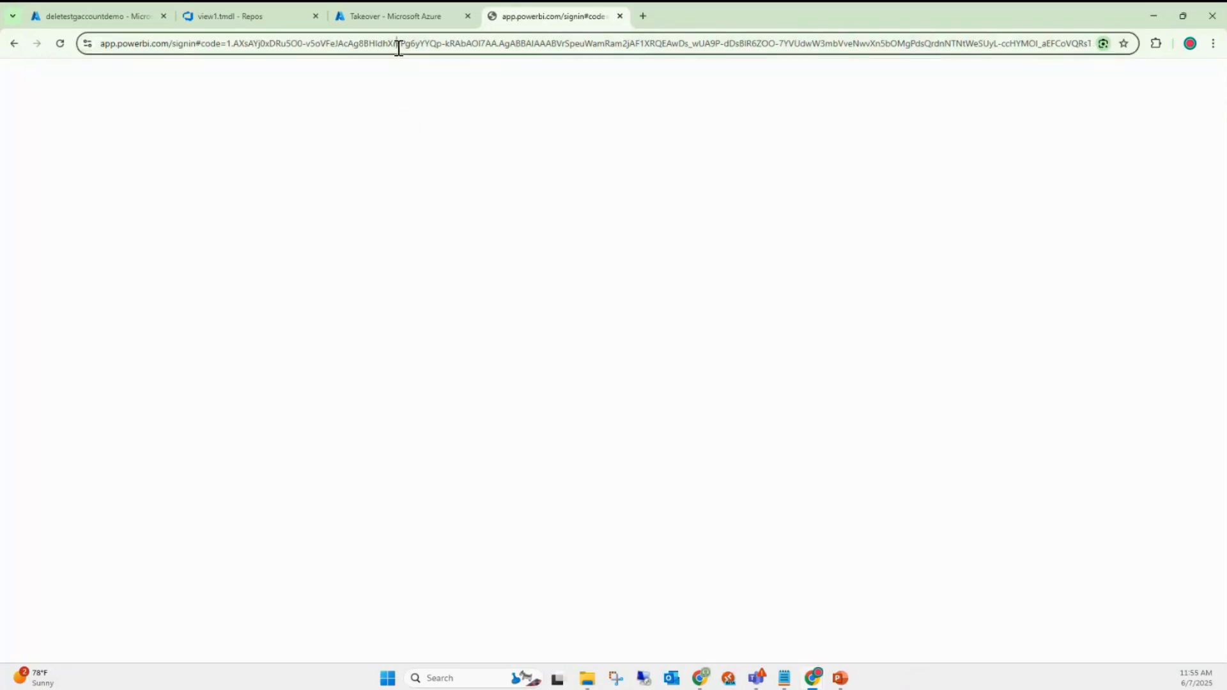
- Load app.powerbi.com, sign in with the already signed-in work account, and list the workspaces
{"action": "left_click", "coordinate": [398, 48]}
{"action": "type", "text": "app.powerbi.com"}
{"action": "key", "text": "Return"}
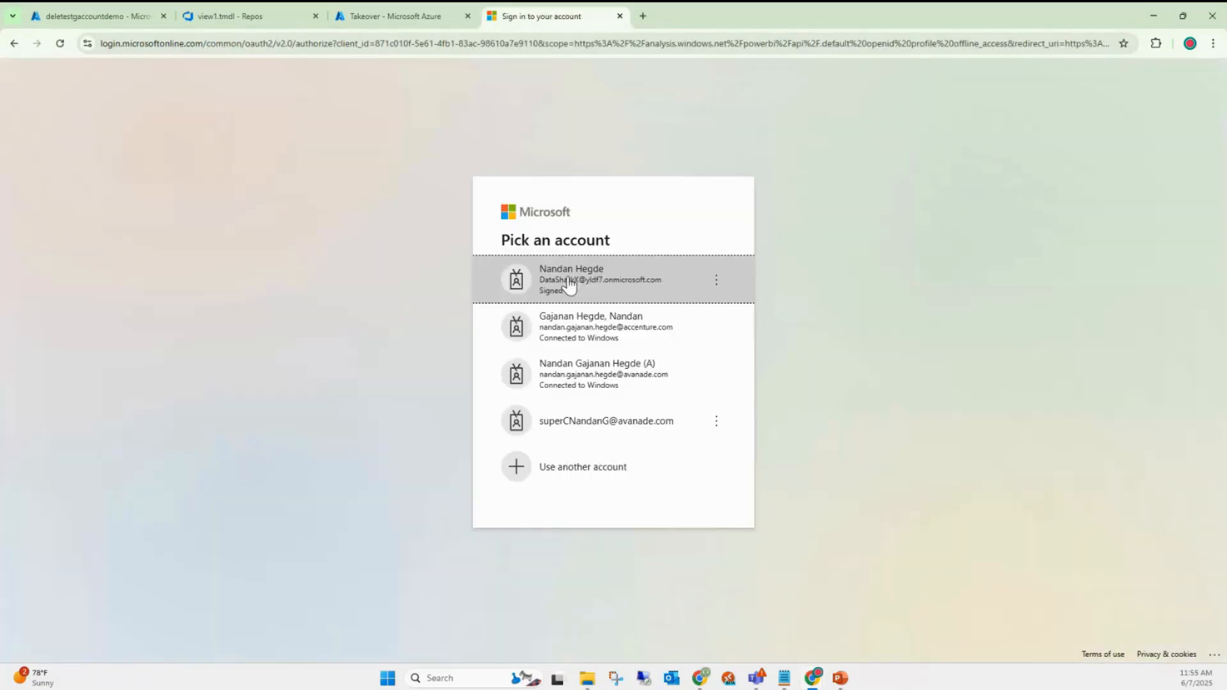
{"action": "left_click", "coordinate": [602, 285]}
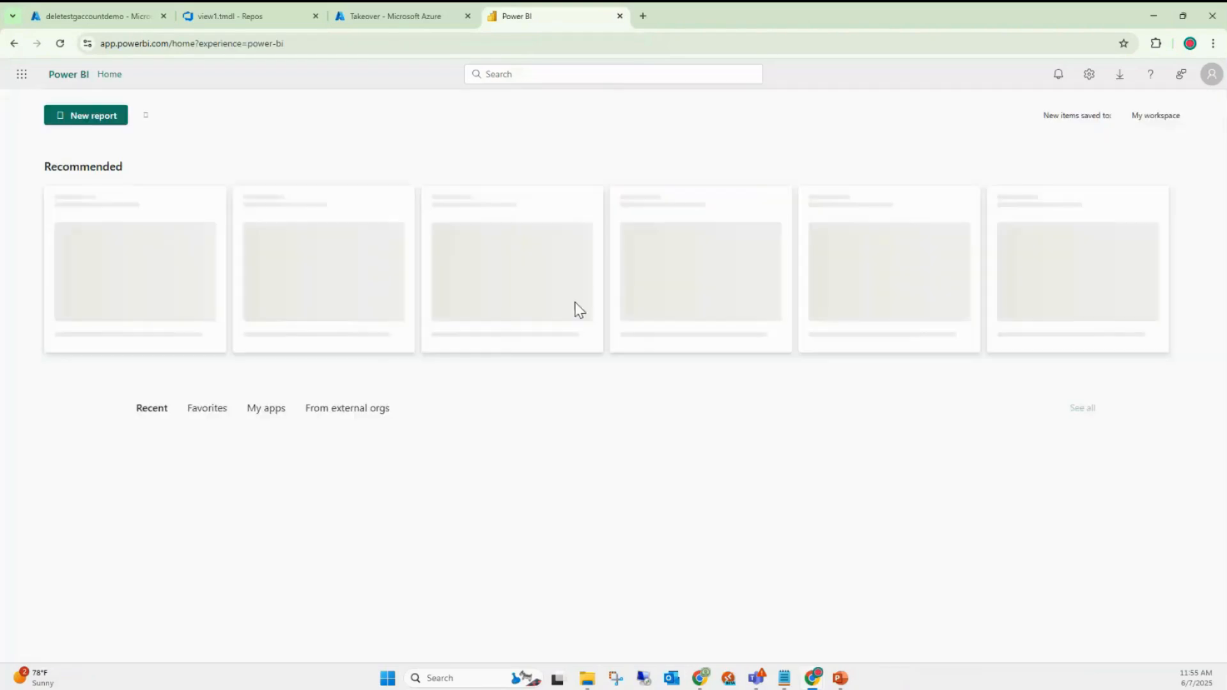
{"action": "left_click", "coordinate": [21, 477]}
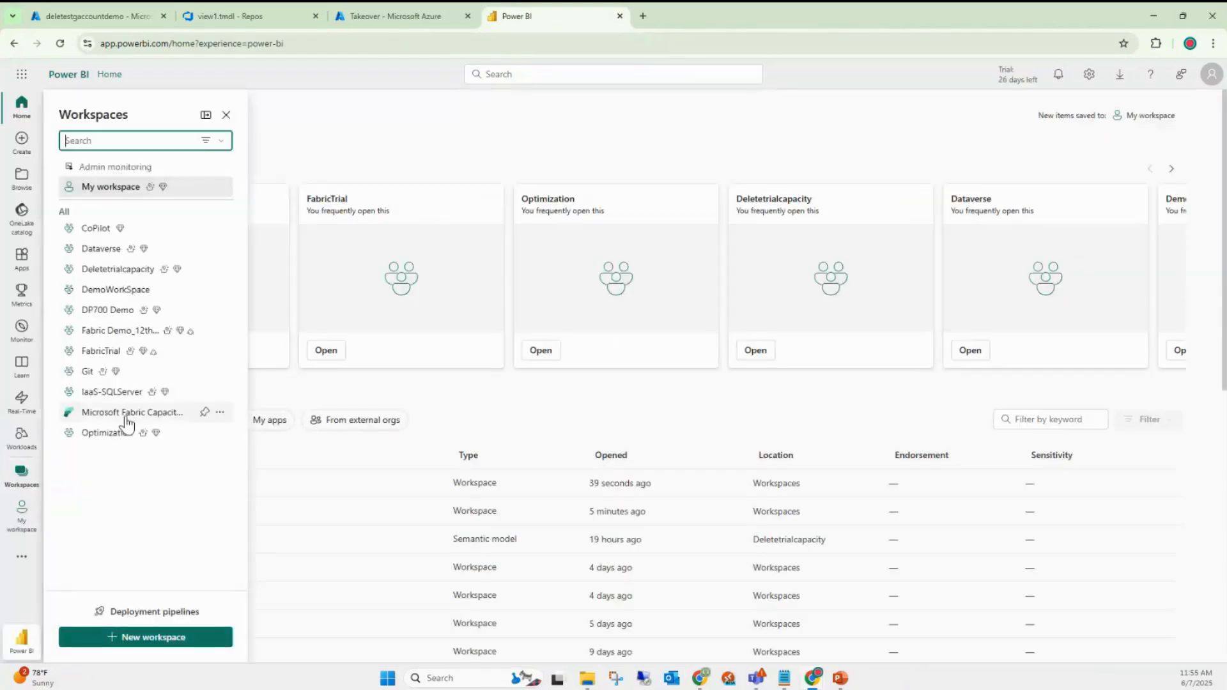
- Run 'Select * from test' on Optimization's Lake SQL endpoint (7 rows), then reopen the Lake lakehouse
{"action": "left_click", "coordinate": [106, 435]}
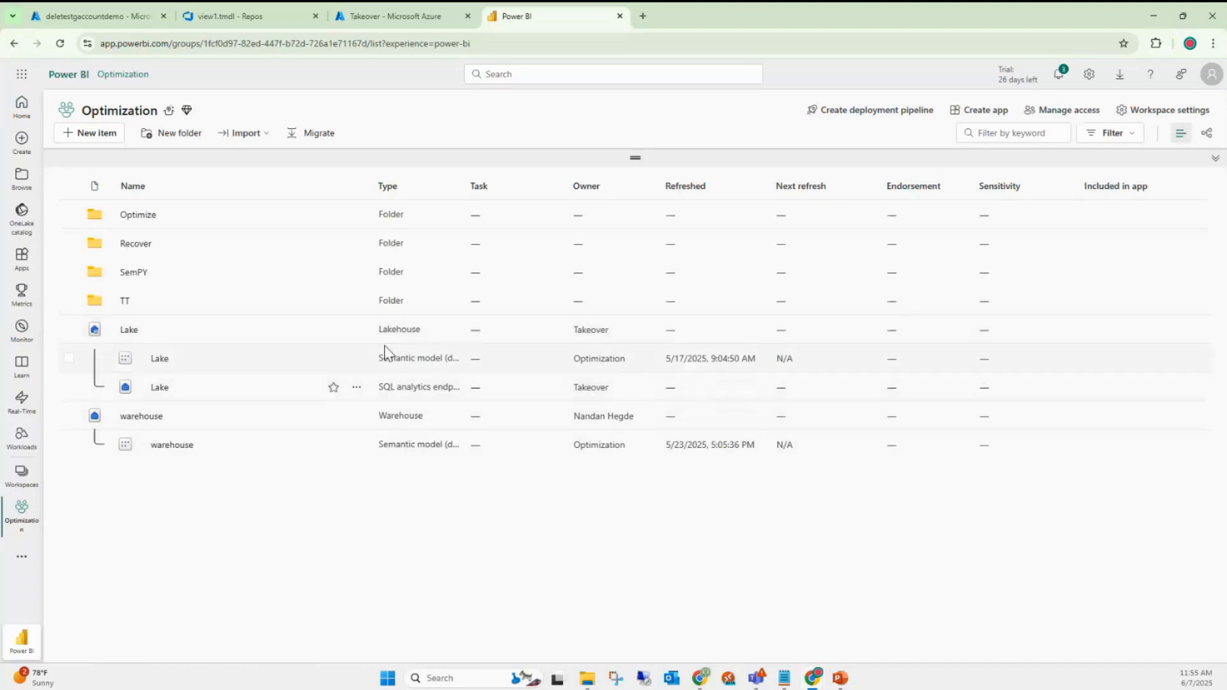
{"action": "left_click", "coordinate": [161, 390]}
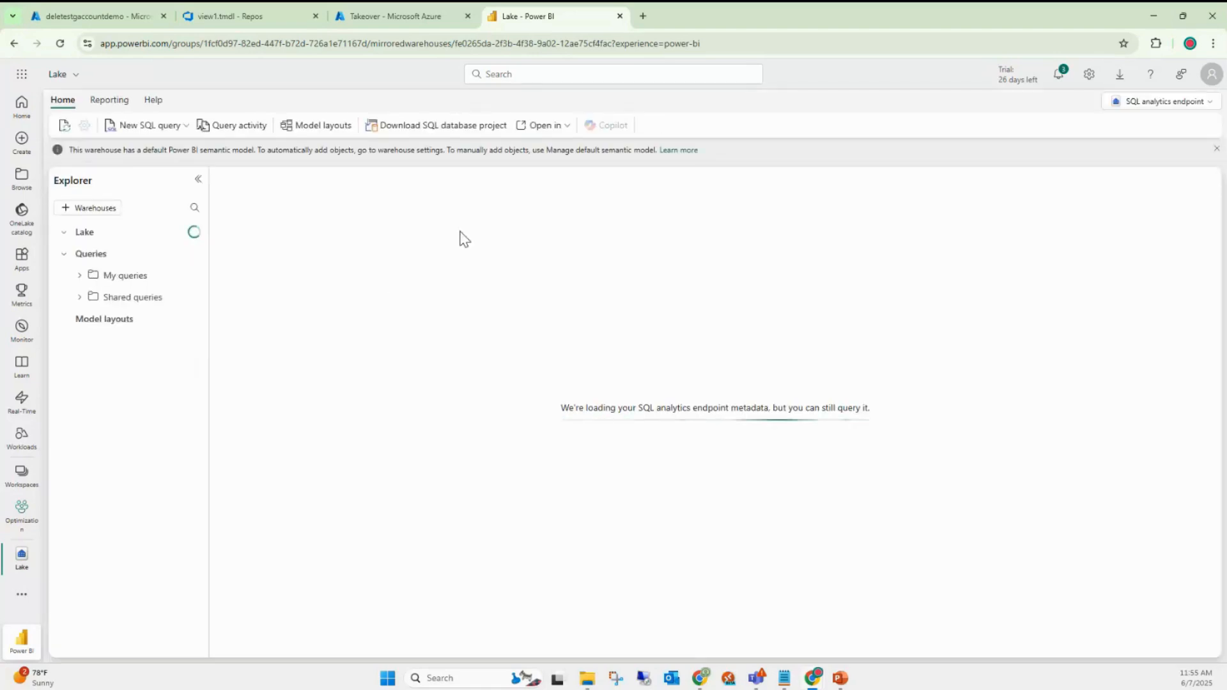
{"action": "left_click", "coordinate": [668, 515]}
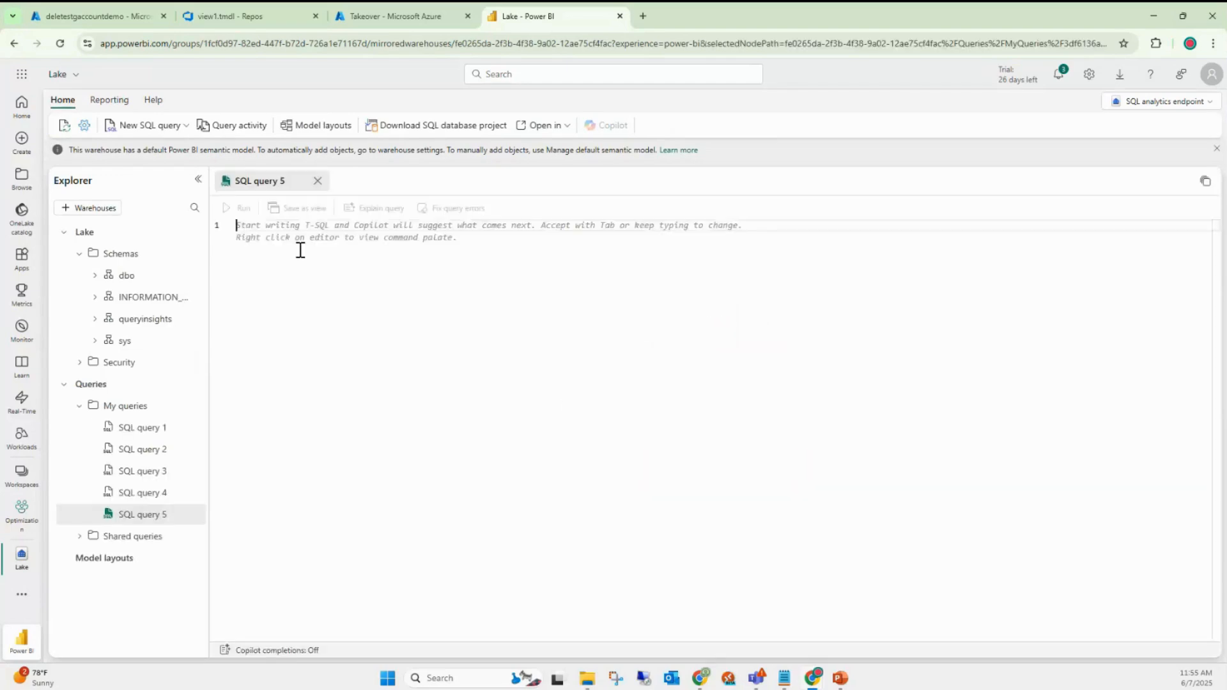
{"action": "type", "text": "Select *"}
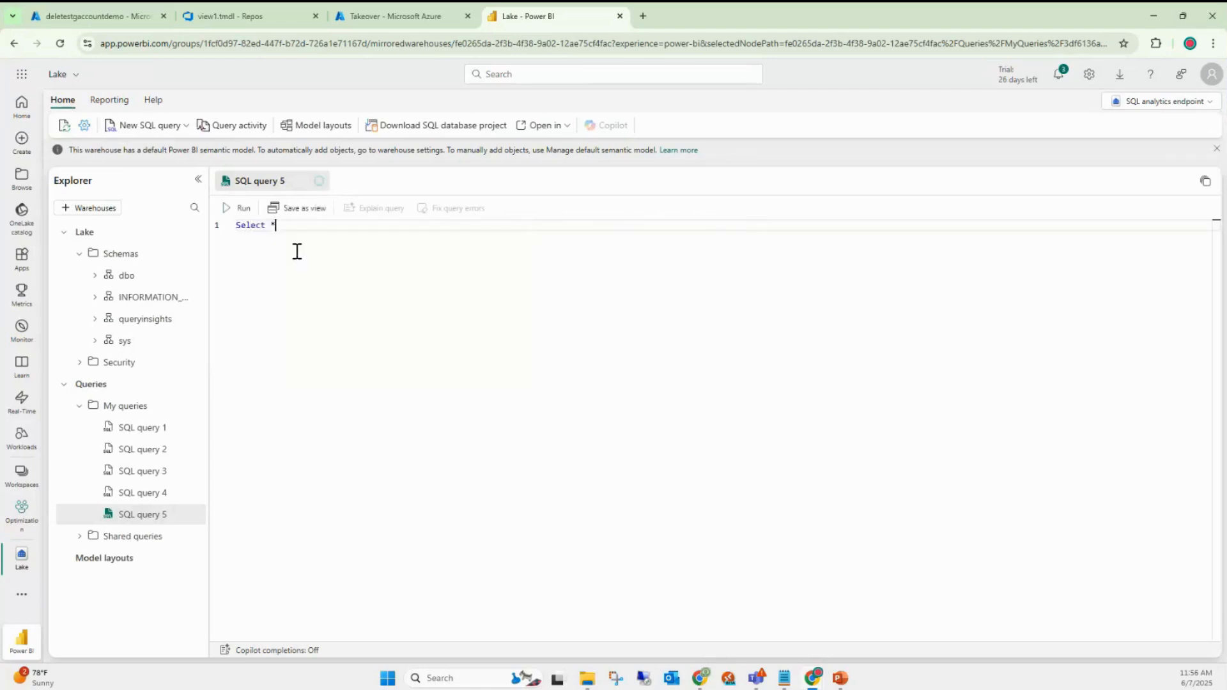
{"action": "type", "text": " from test"}
{"action": "left_click", "coordinate": [240, 208]}
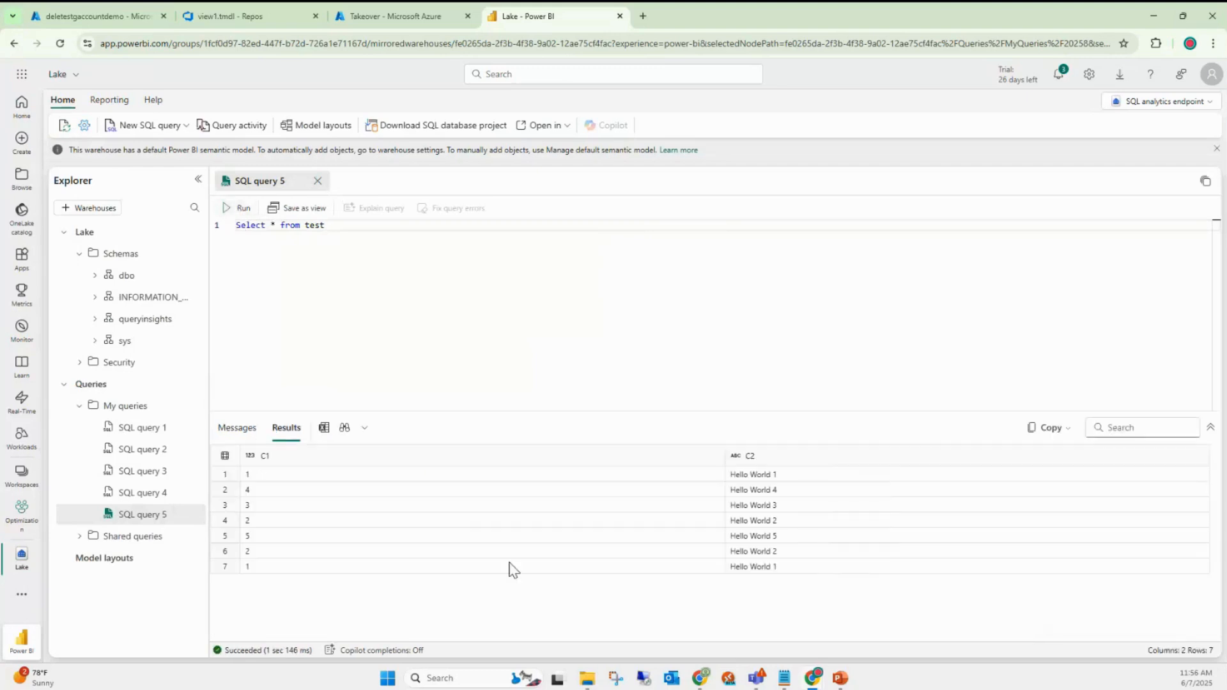
{"action": "left_click", "coordinate": [19, 512]}
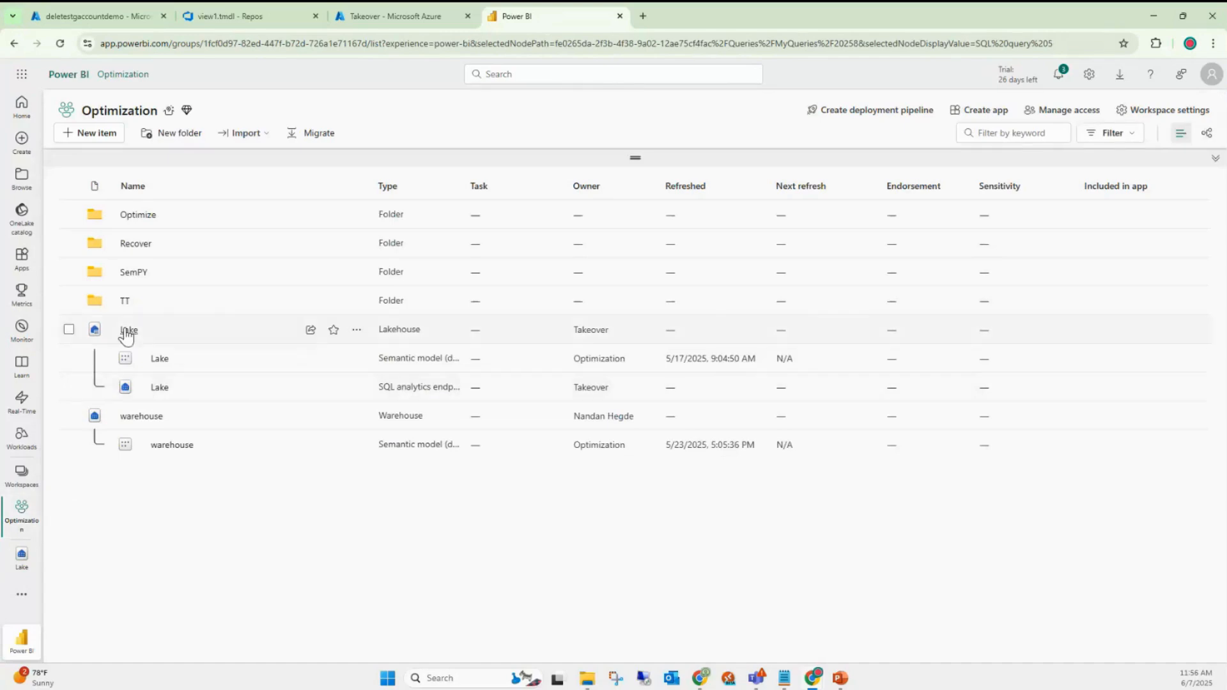
{"action": "left_click", "coordinate": [125, 333]}
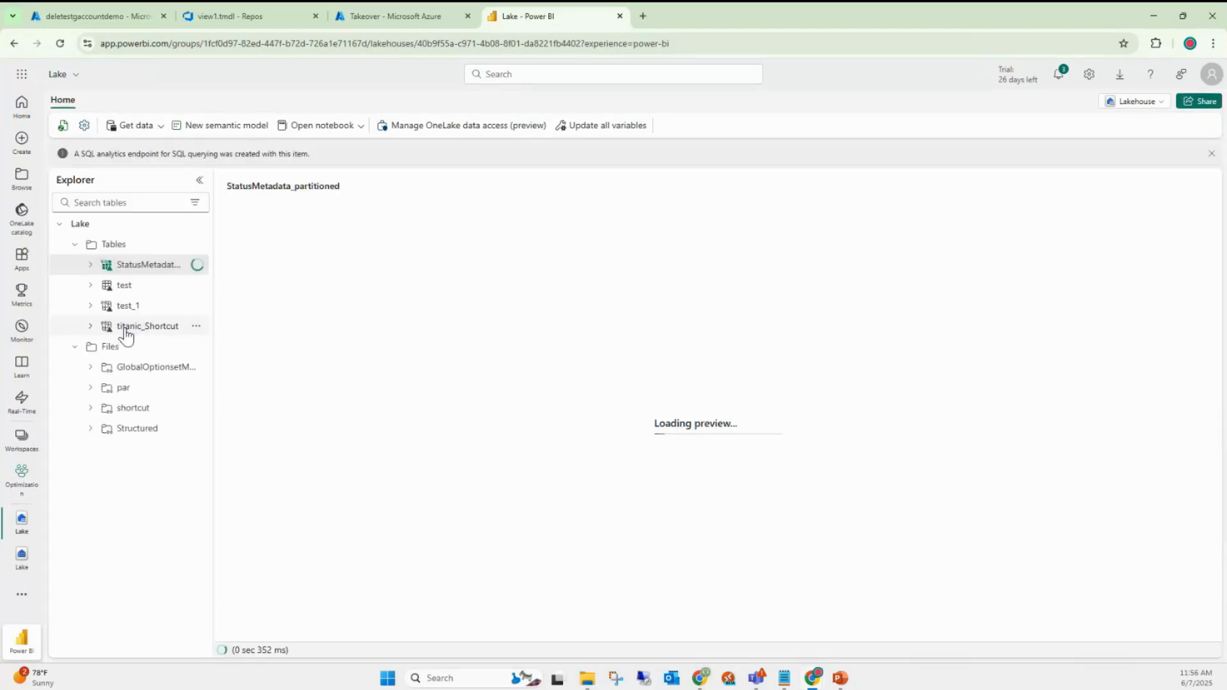
{"action": "left_click", "coordinate": [127, 289]}
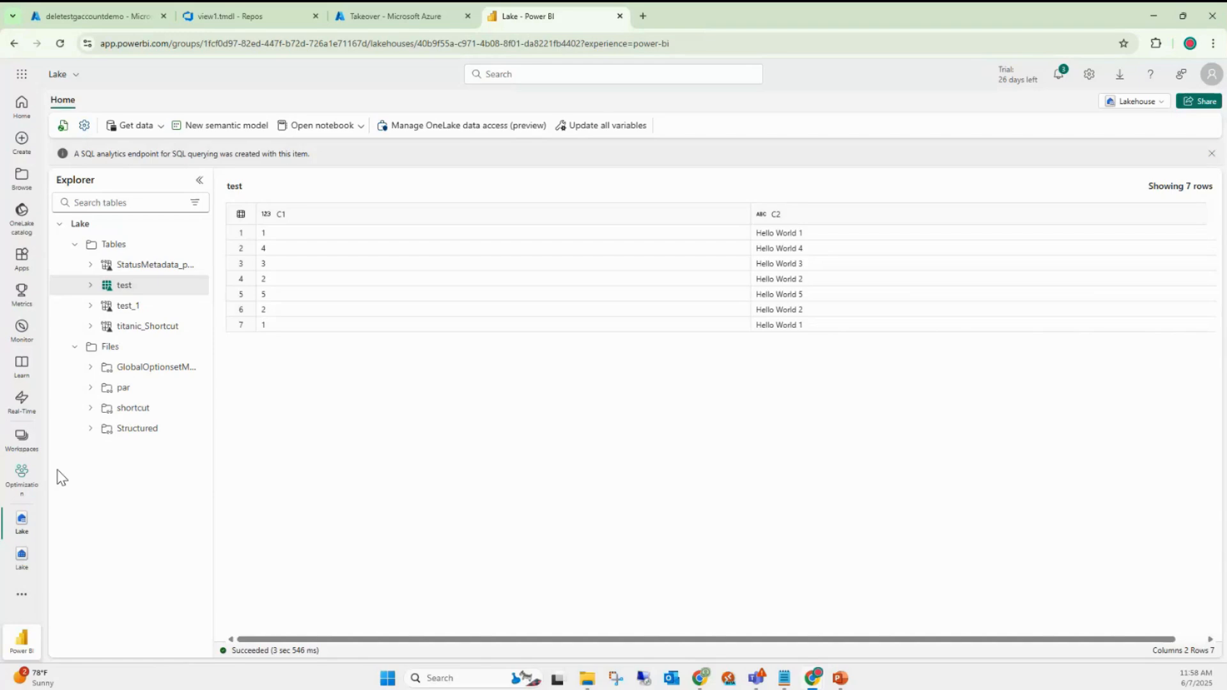
{"action": "left_click", "coordinate": [22, 474]}
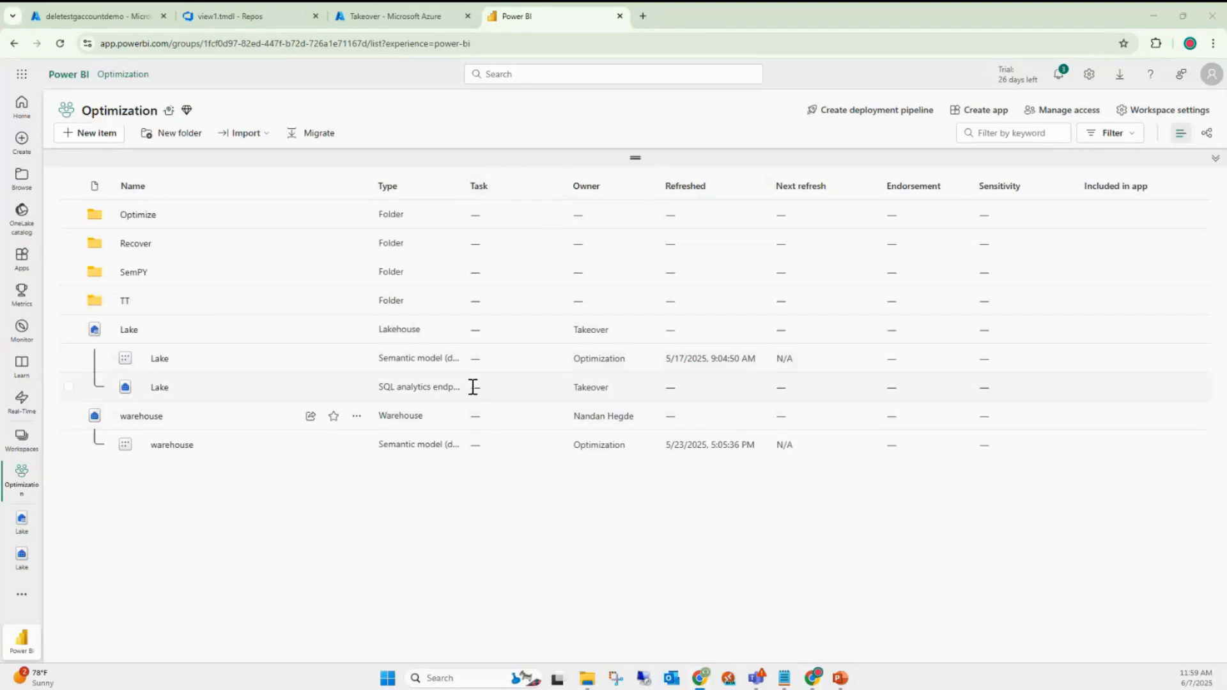
- Take over ownership of the Lake lakehouse from its Settings and confirm the takeover
{"action": "left_click", "coordinate": [357, 331]}
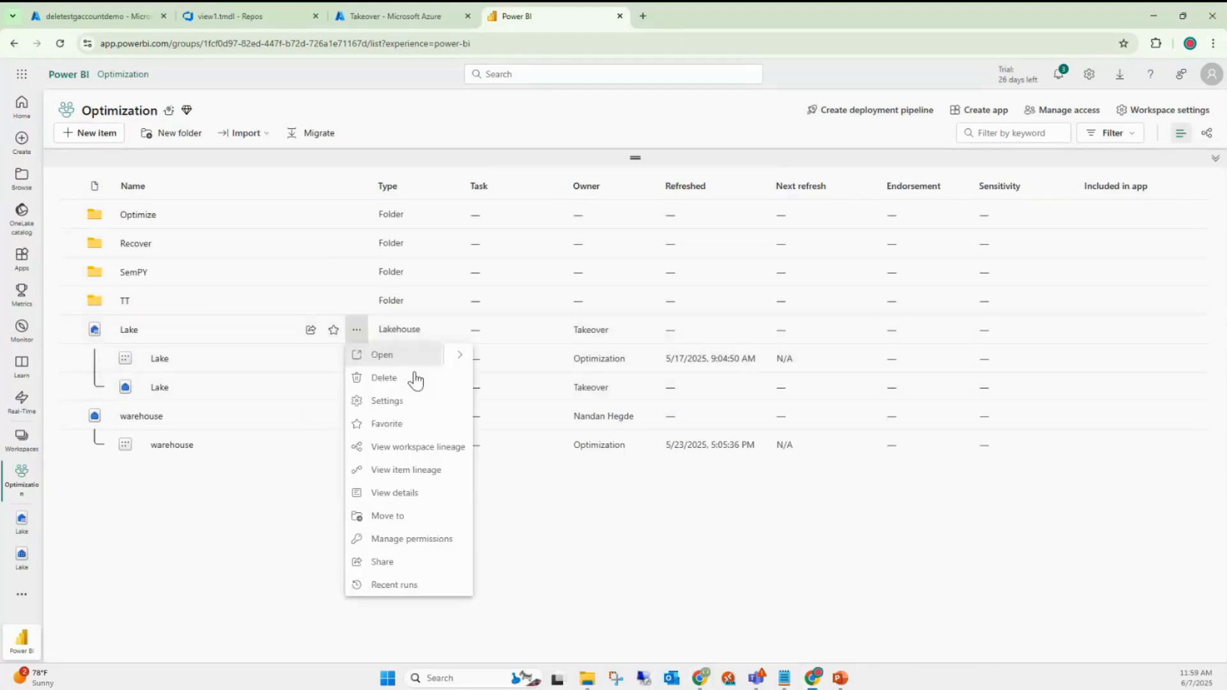
{"action": "left_click", "coordinate": [406, 403]}
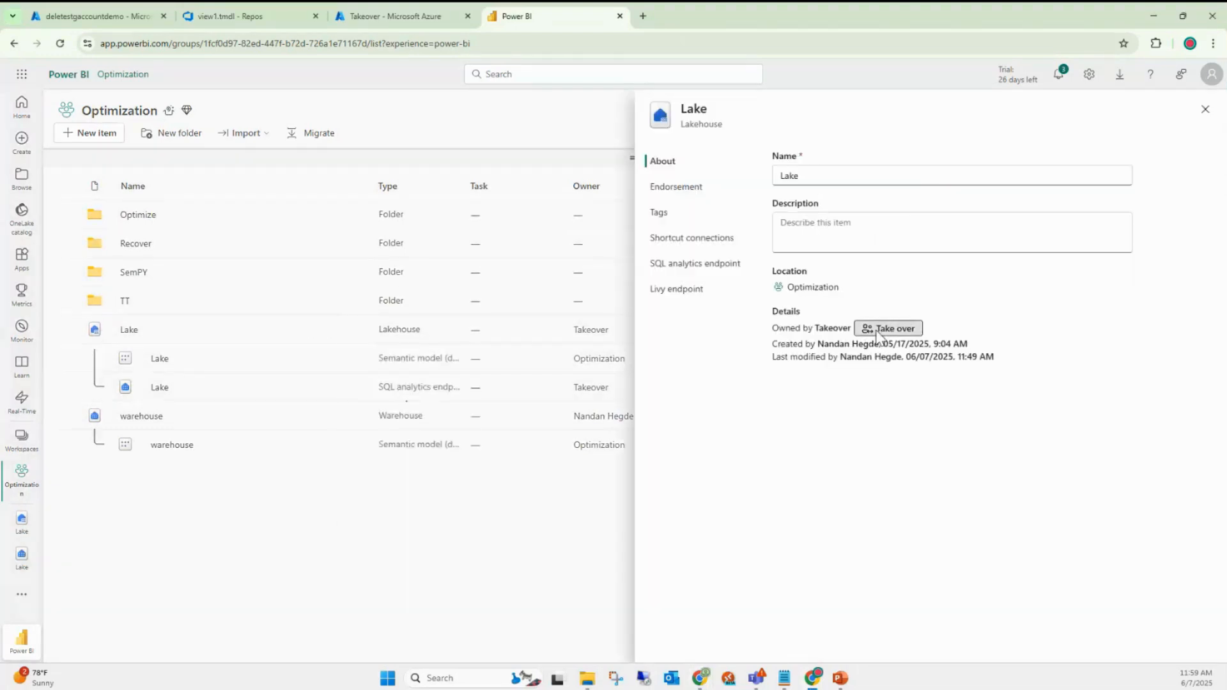
{"action": "left_click", "coordinate": [887, 329]}
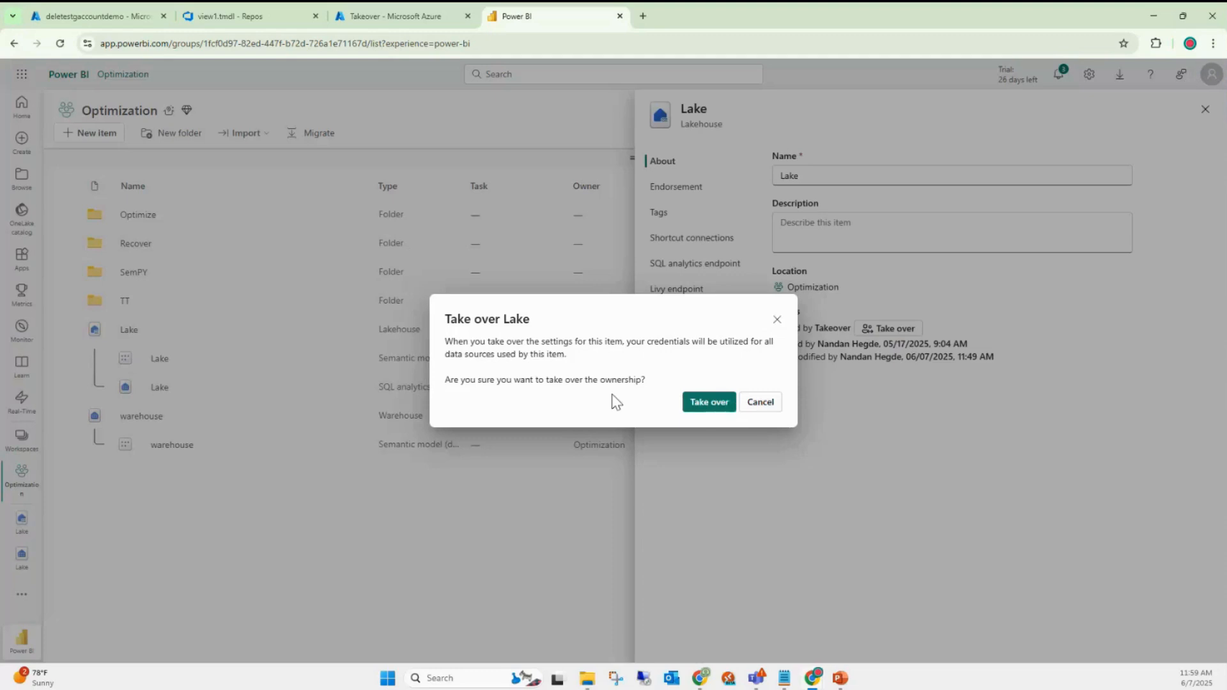
{"action": "left_click", "coordinate": [717, 407]}
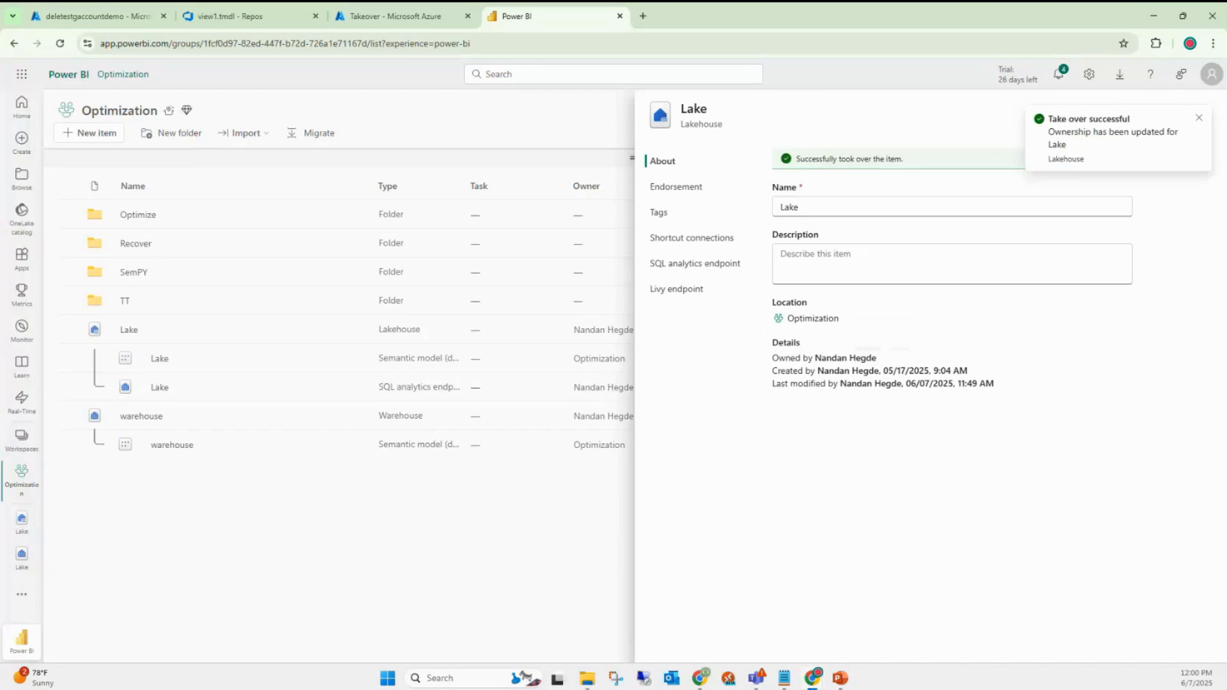
{"action": "mouse_move", "coordinate": [813, 678]}
{"action": "left_click", "coordinate": [402, 13]}
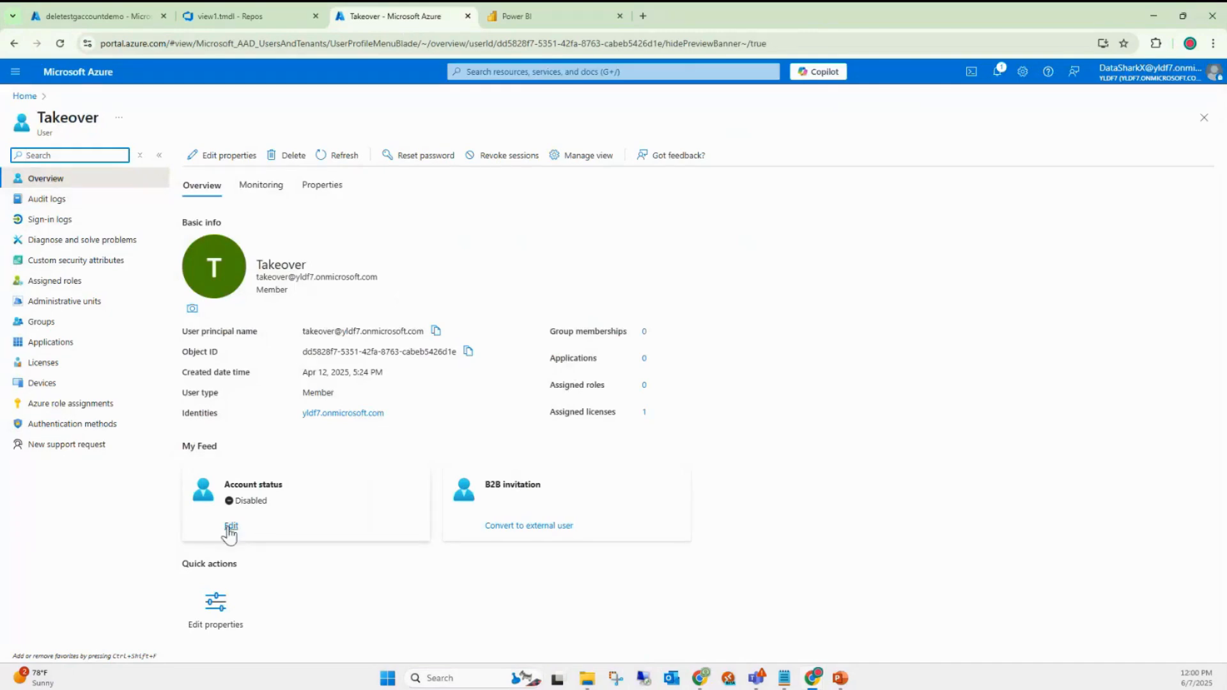
- Tick Account enabled for the disabled user in Entra ID, save, and reload the profile
{"action": "left_click", "coordinate": [231, 527]}
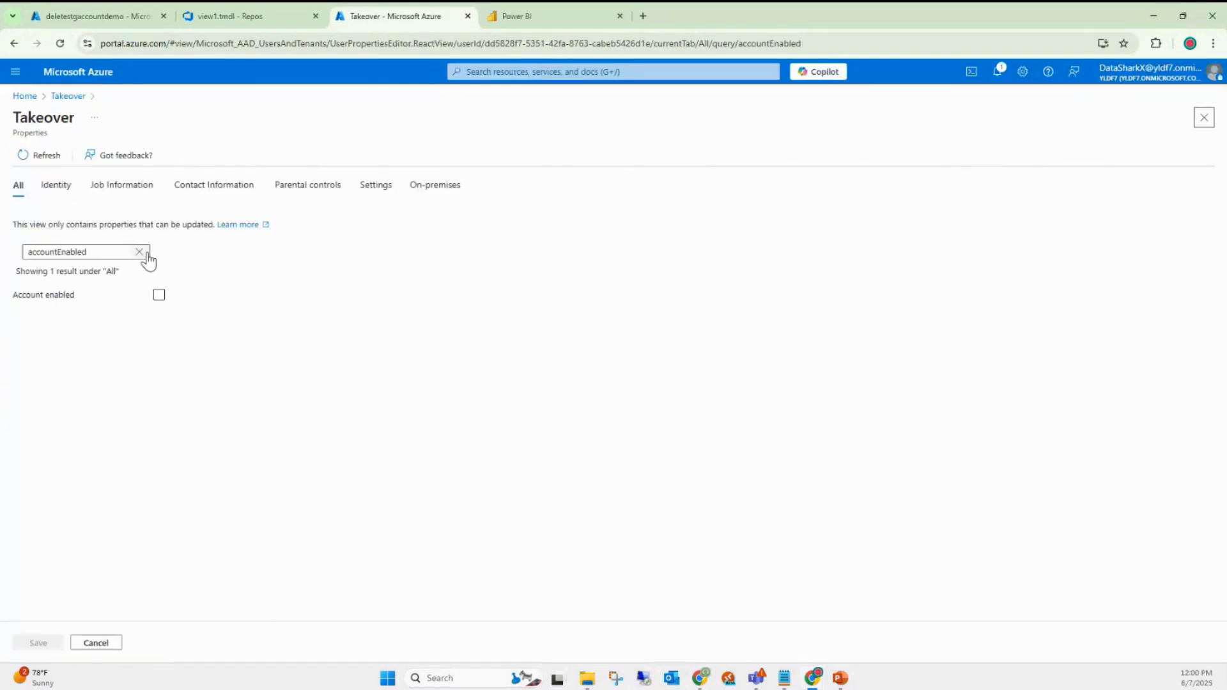
{"action": "left_click", "coordinate": [140, 252]}
{"action": "scroll", "coordinate": [164, 298], "scroll_direction": "down", "scroll_amount": 6}
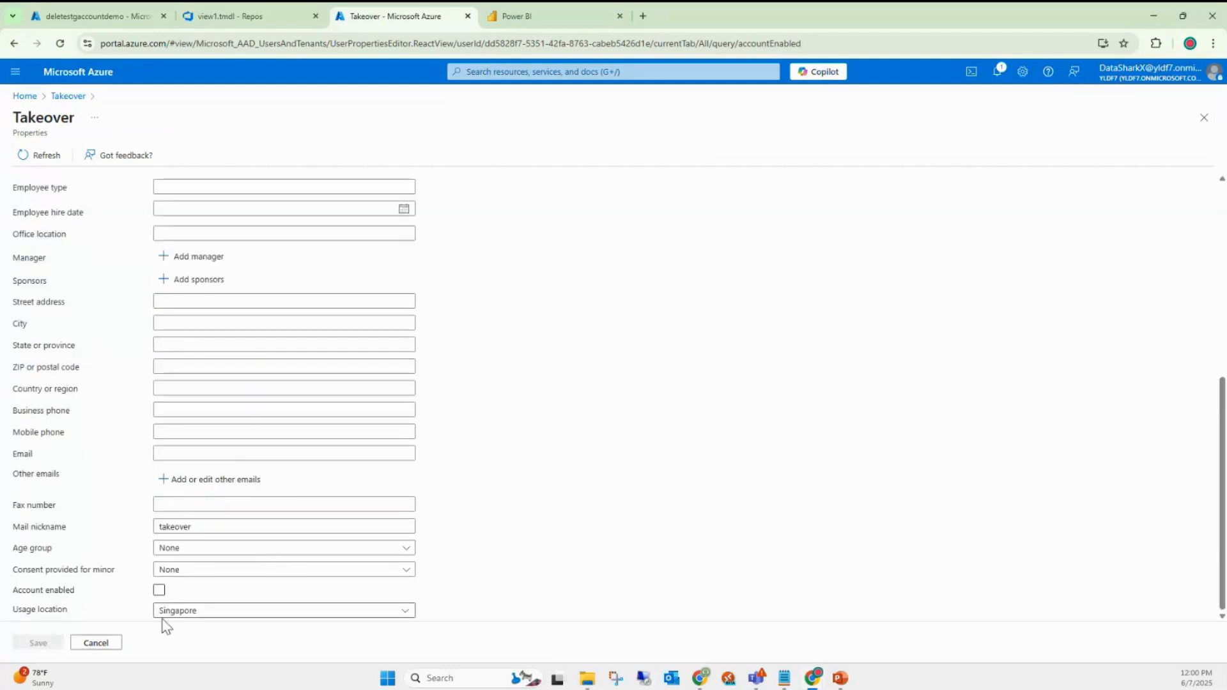
{"action": "left_click", "coordinate": [159, 589]}
{"action": "left_click", "coordinate": [51, 648]}
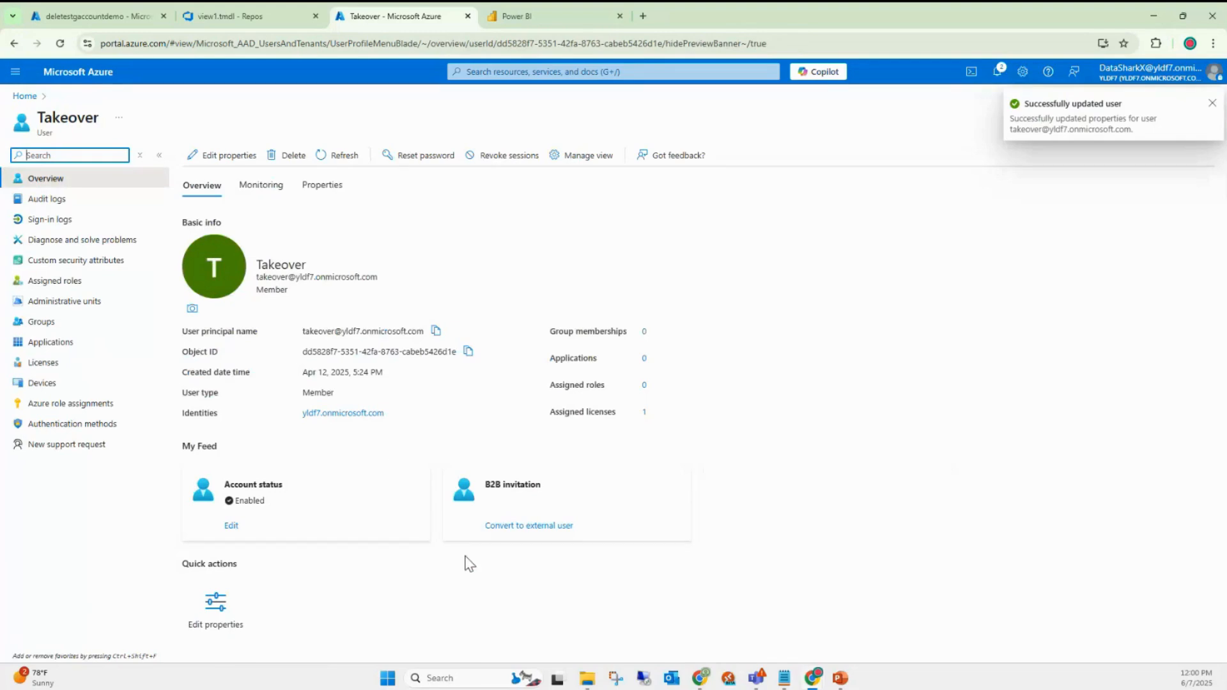
{"action": "left_click", "coordinate": [61, 44]}
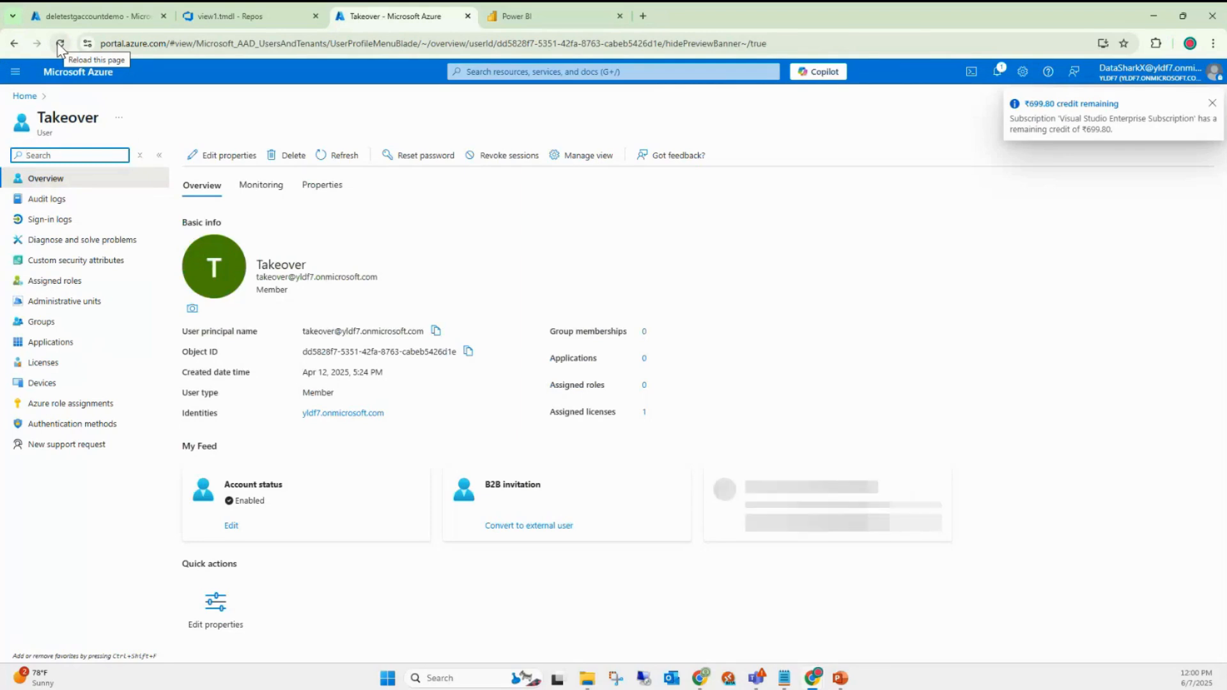
- Return to the Power BI Optimization workspace and close the Lake details panel
{"action": "left_click", "coordinate": [88, 13]}
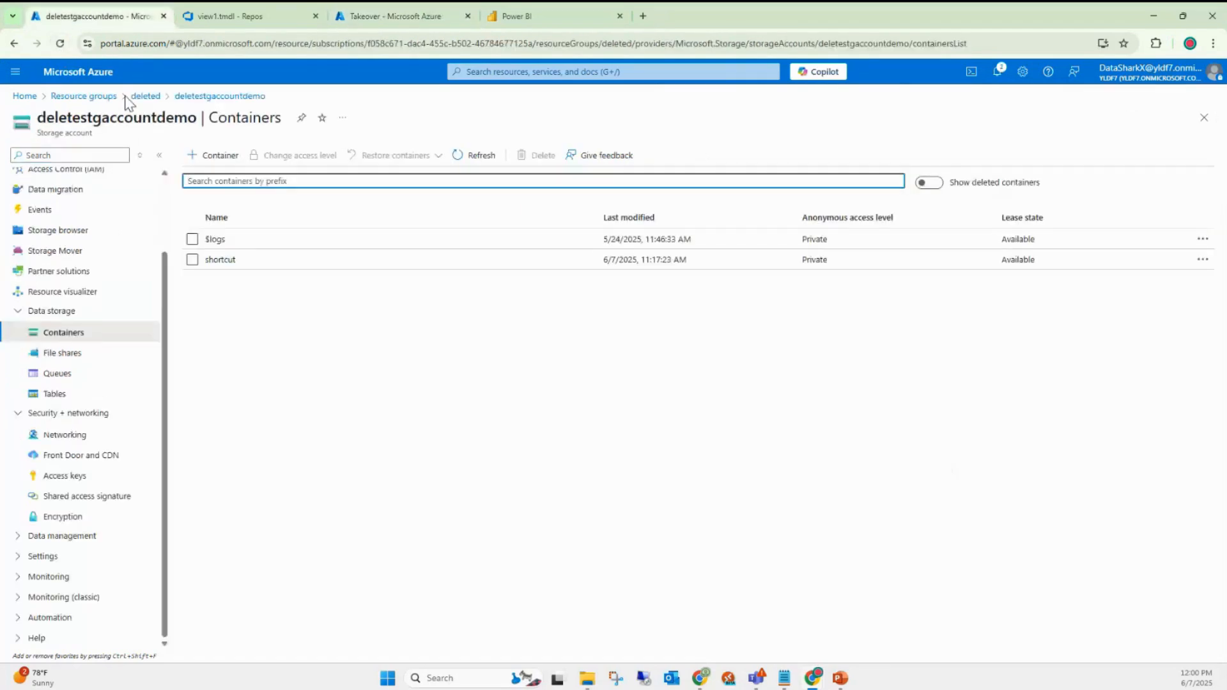
{"action": "left_click", "coordinate": [521, 16]}
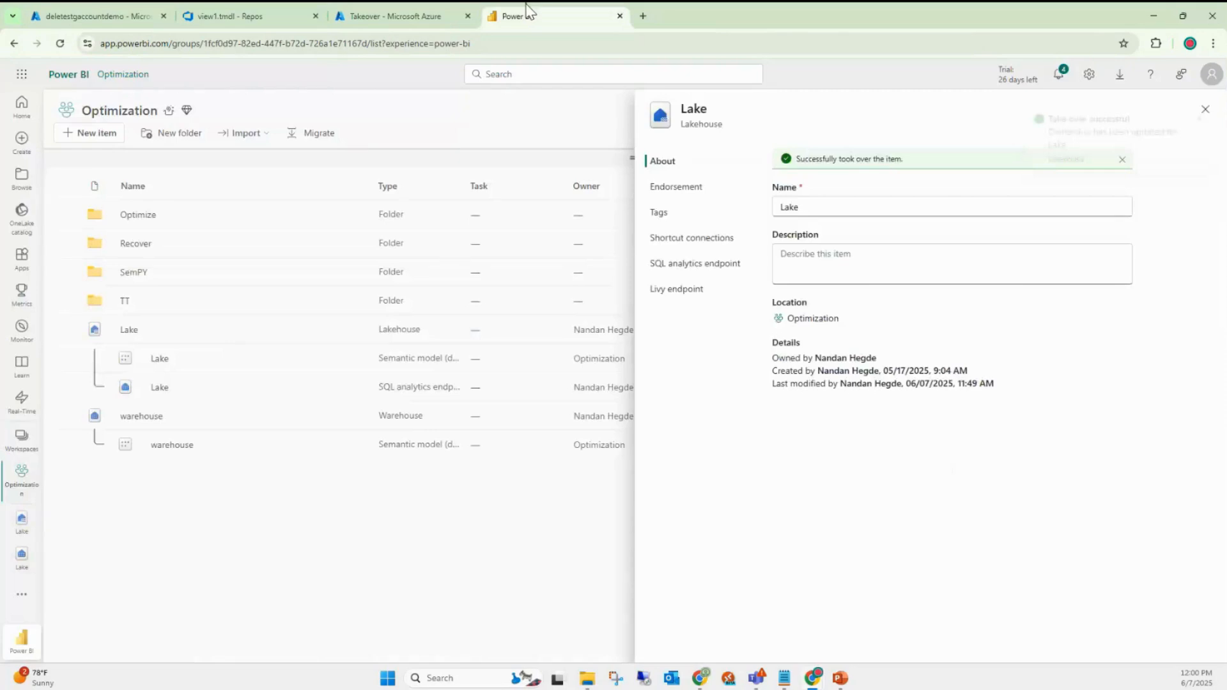
{"action": "left_click", "coordinate": [1206, 110]}
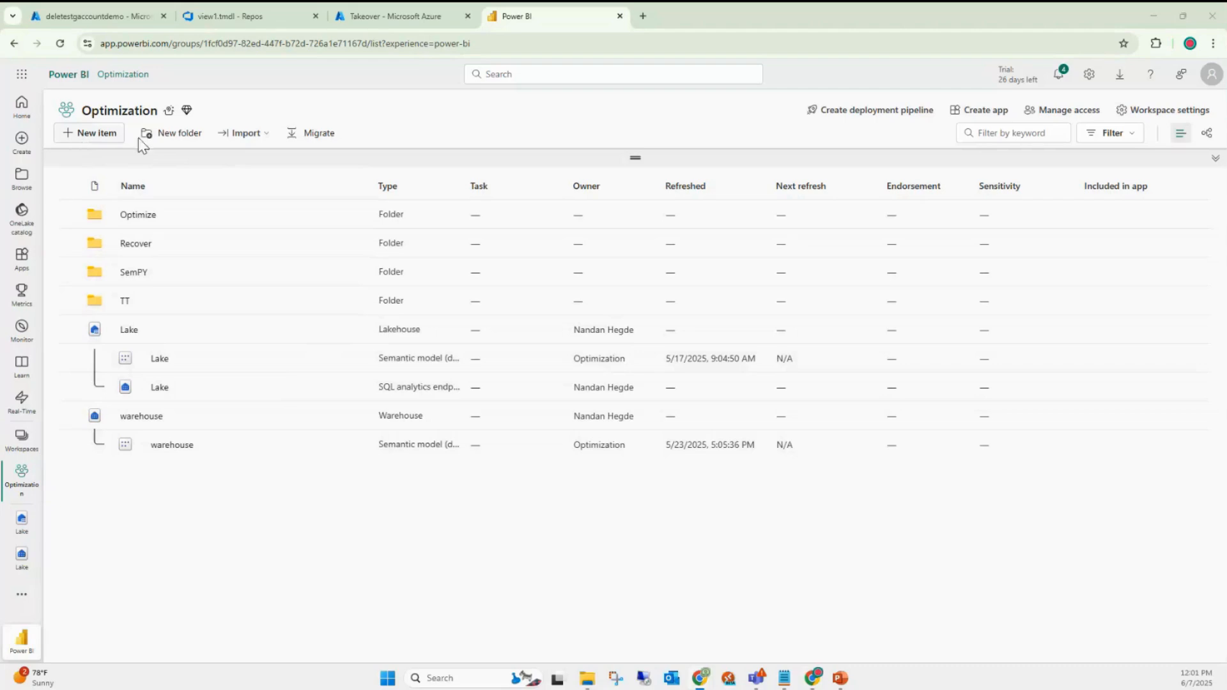
{"action": "left_click", "coordinate": [104, 140]}
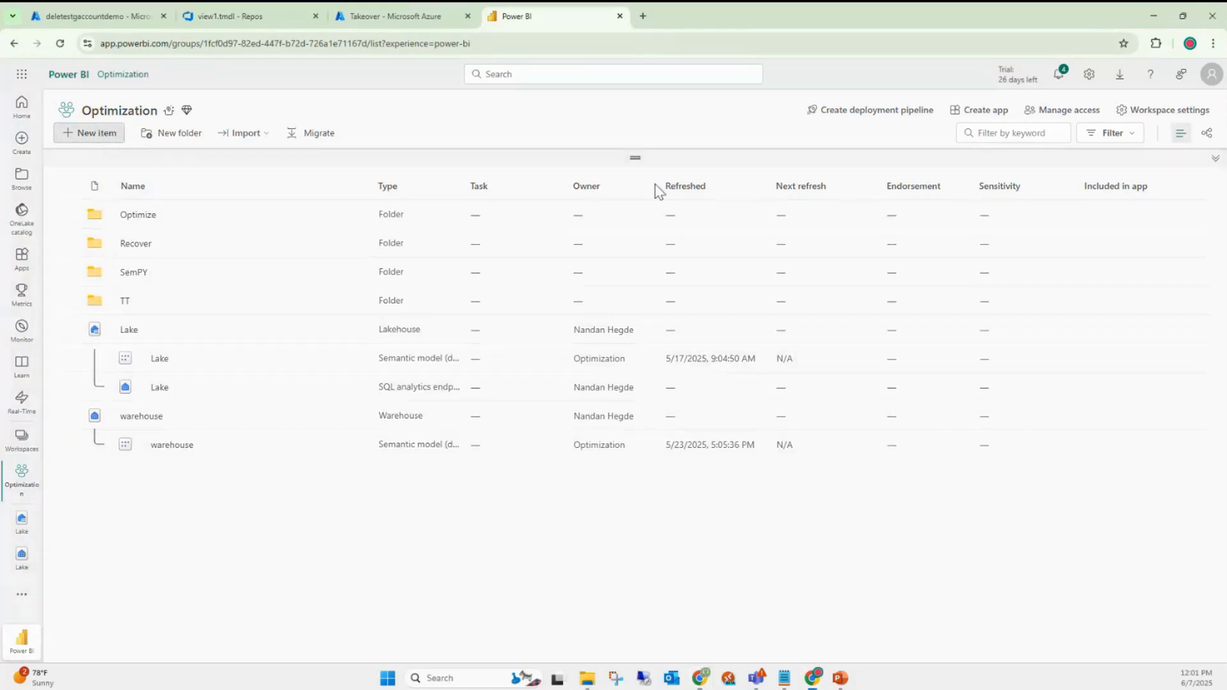
- Filter the new item types for warehouse, then dismiss the pane and open the 'warehouse' item
{"action": "left_click", "coordinate": [1132, 139]}
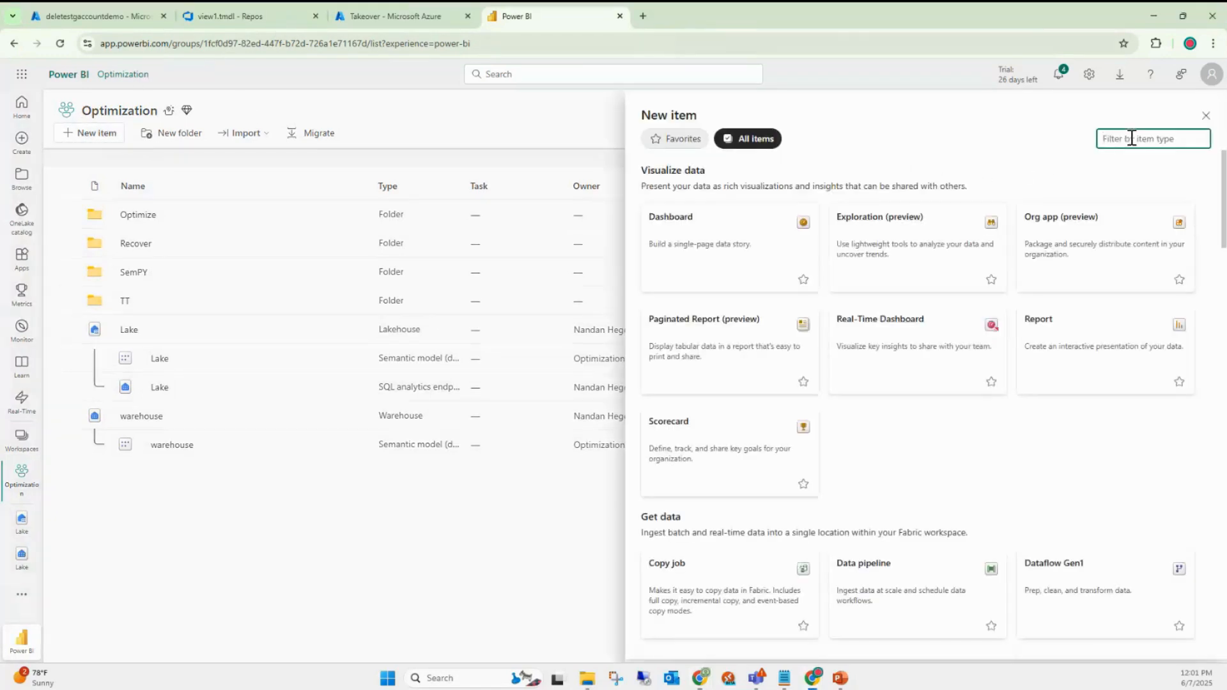
{"action": "type", "text": "wra"}
{"action": "key", "text": "BackSpace"}
{"action": "key", "text": "BackSpace"}
{"action": "type", "text": "a"}
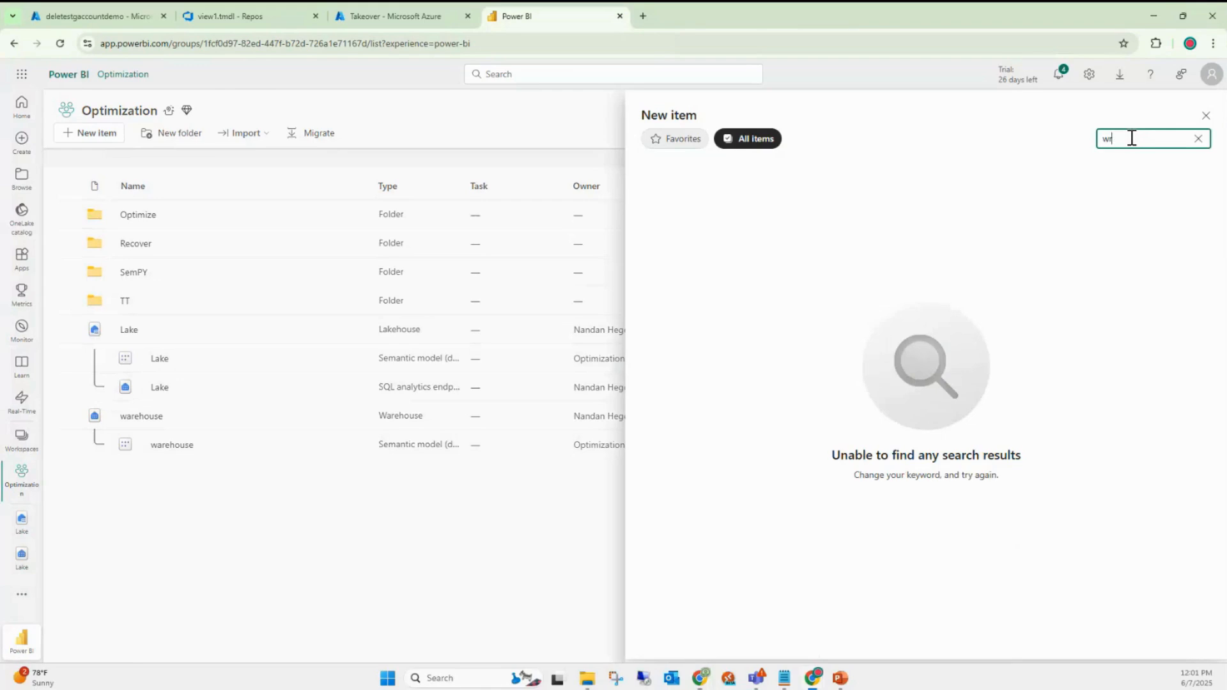
{"action": "type", "text": "re"}
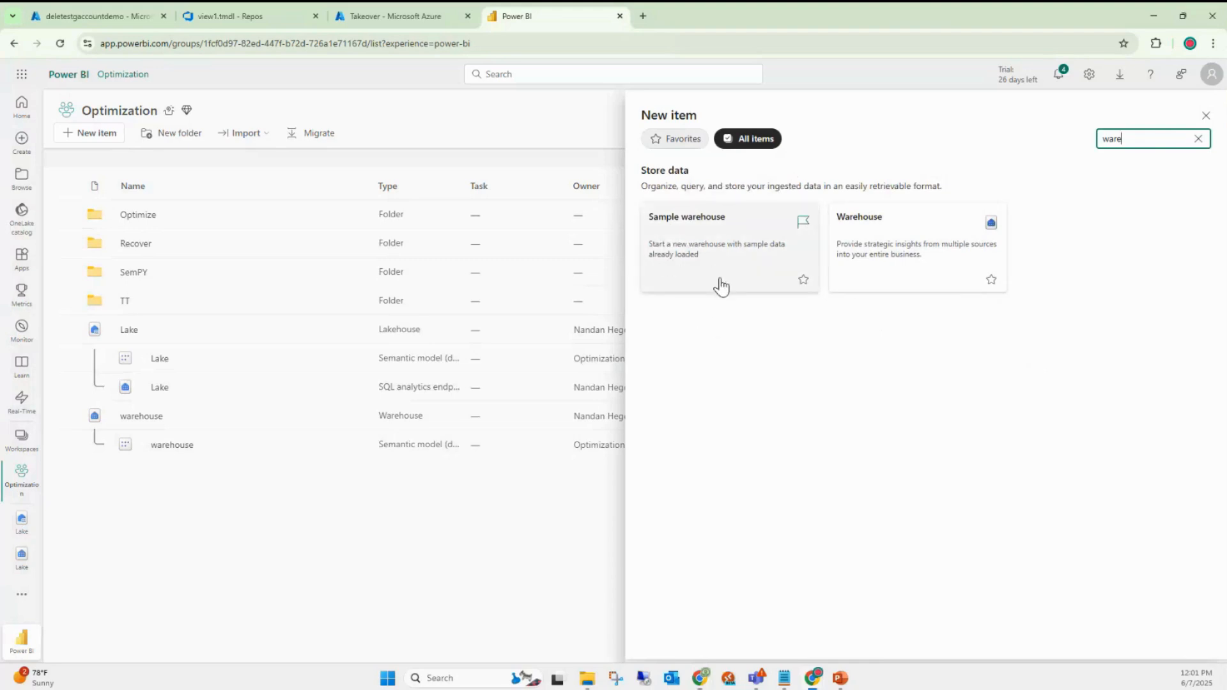
{"action": "left_click", "coordinate": [1206, 116]}
{"action": "left_click", "coordinate": [145, 418]}
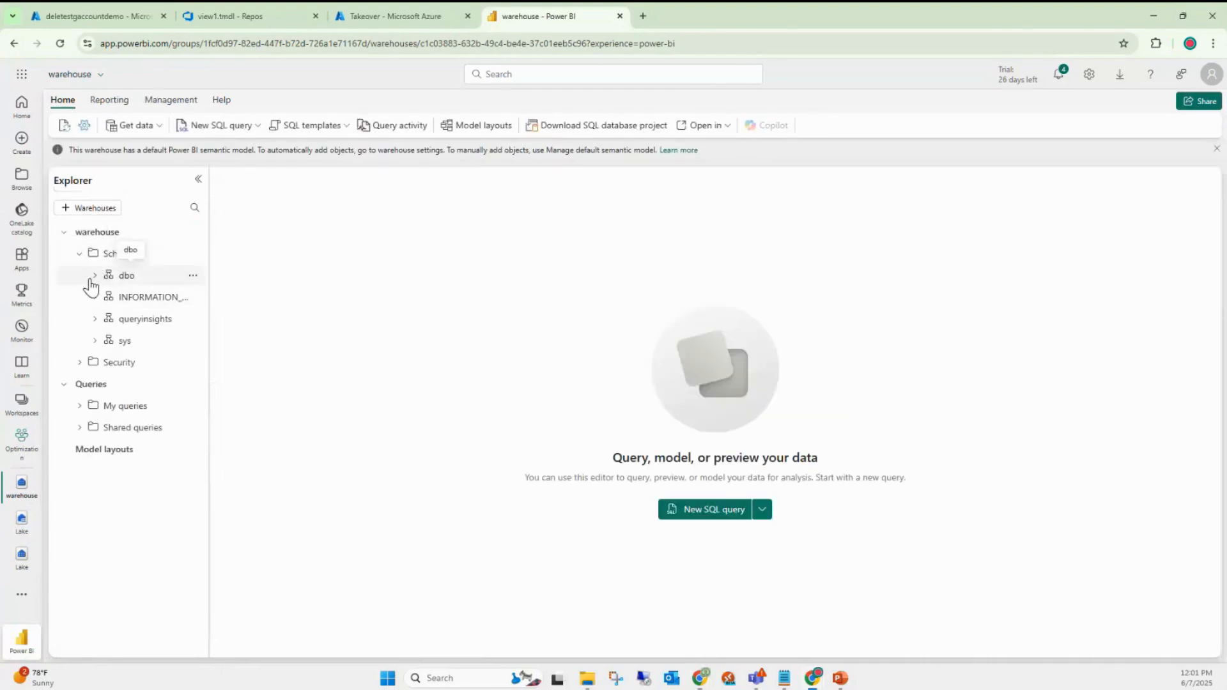
- Expand dbo > Tables, widen the Explorer, and preview the Date and Geography tables
{"action": "left_click", "coordinate": [96, 276]}
{"action": "left_click", "coordinate": [111, 297]}
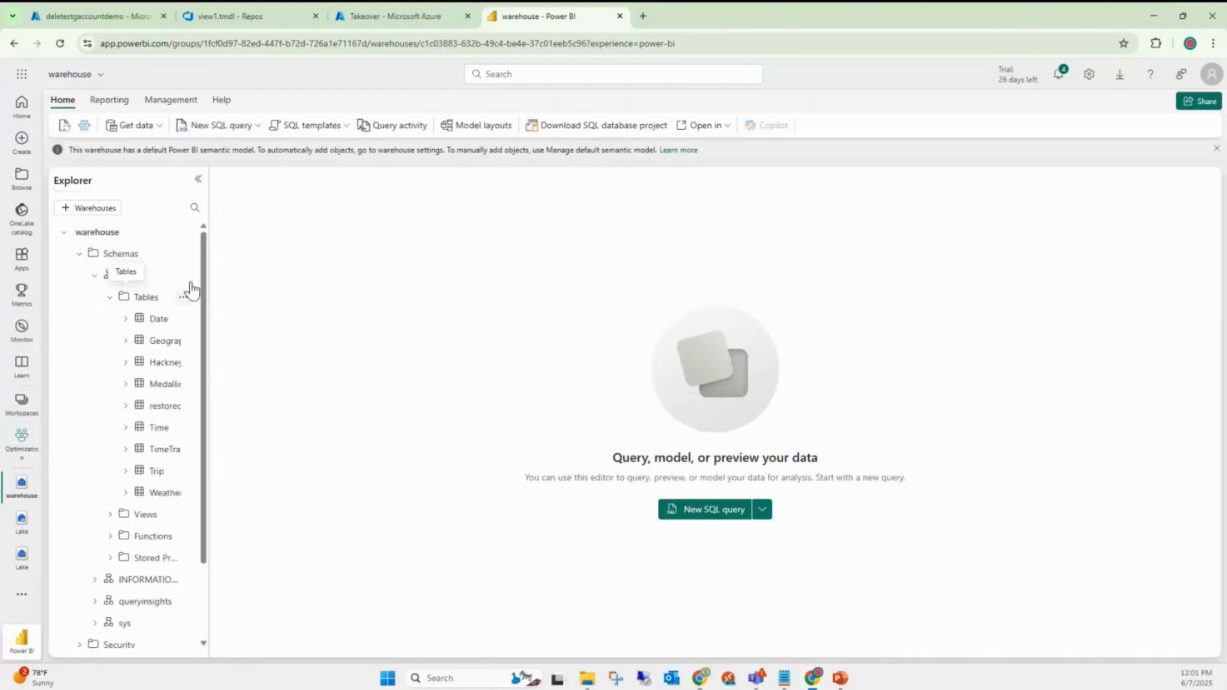
{"action": "left_click_drag", "start_coordinate": [208, 238], "coordinate": [380, 228]}
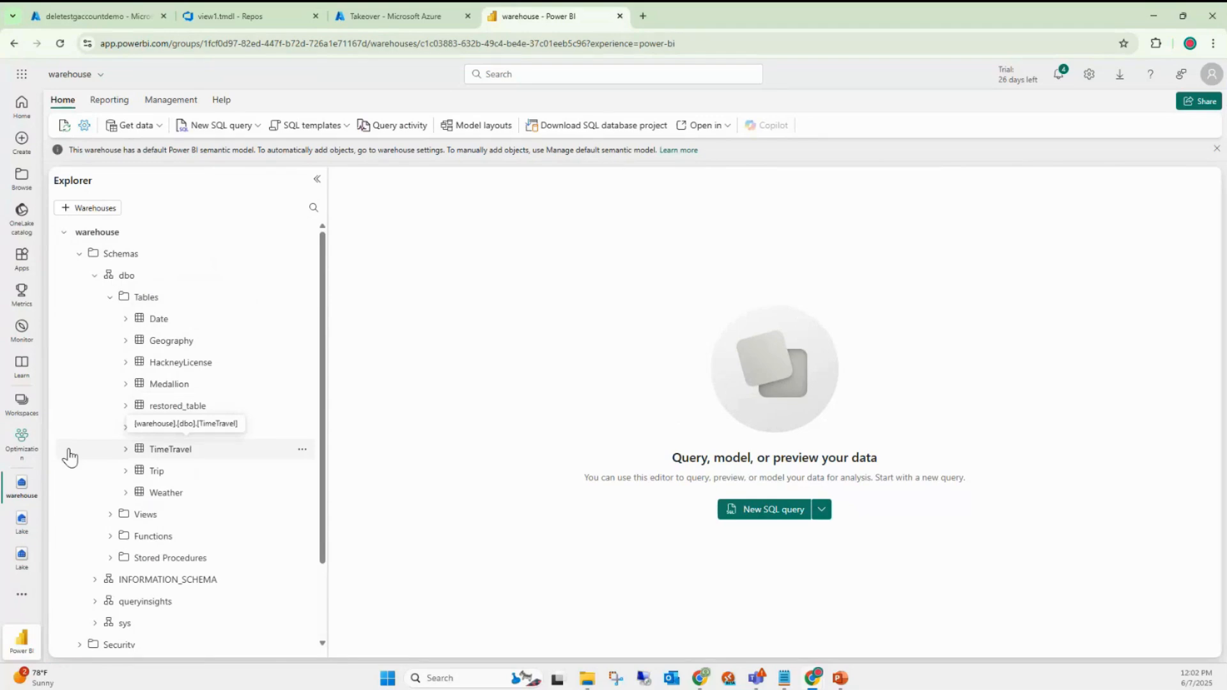
{"action": "left_click", "coordinate": [161, 321]}
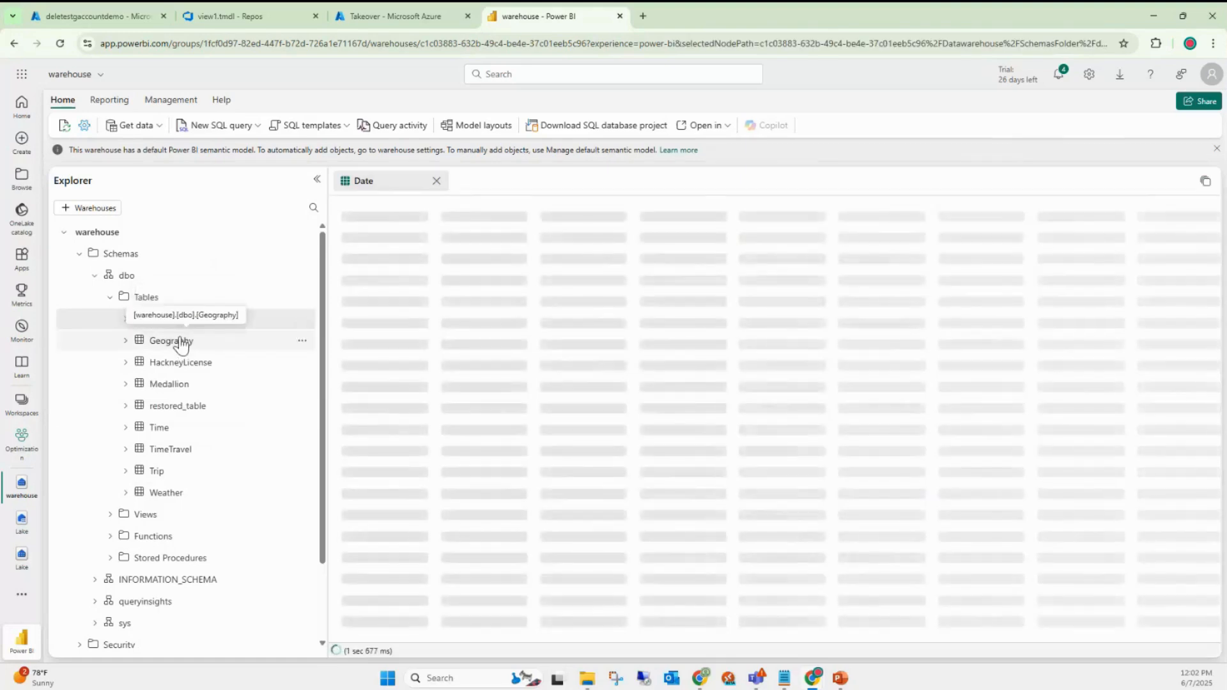
{"action": "left_click", "coordinate": [182, 345]}
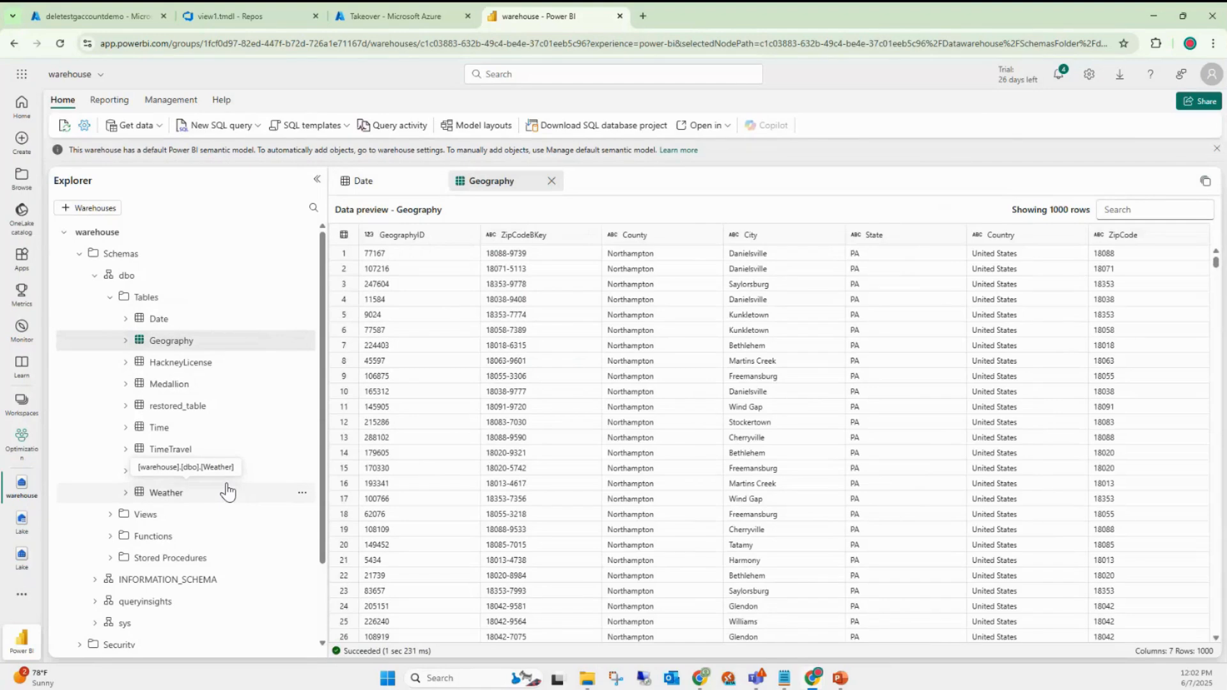
{"action": "scroll", "coordinate": [240, 505], "scroll_direction": "down", "scroll_amount": 1}
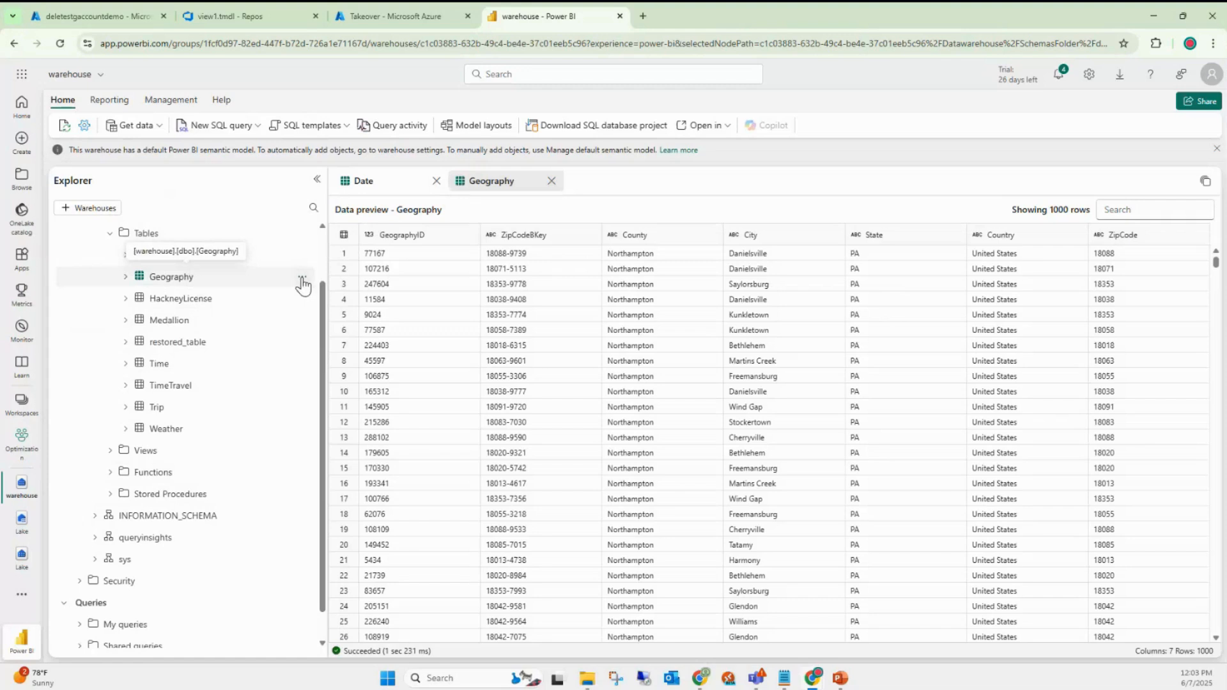
- Review the Geography table's actions menu, then leave the browser to launch Storage Explorer
{"action": "left_click", "coordinate": [301, 278]}
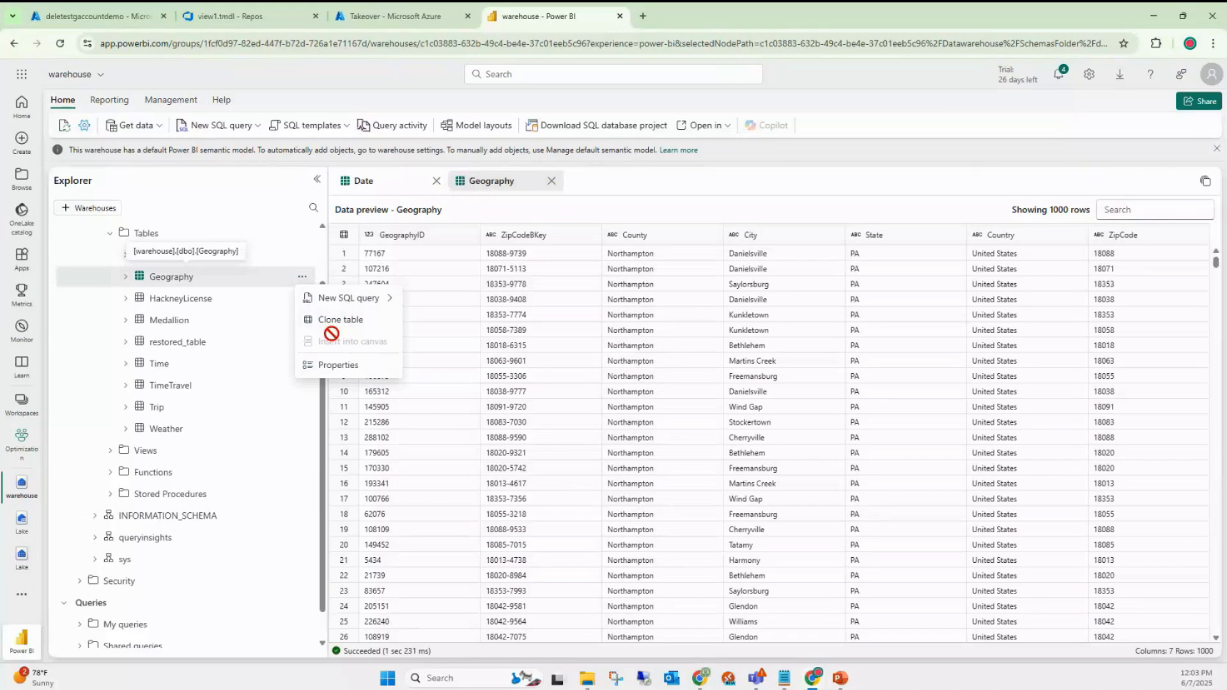
{"action": "left_click", "coordinate": [300, 280]}
{"action": "left_click", "coordinate": [302, 278]}
{"action": "key", "text": "super"}
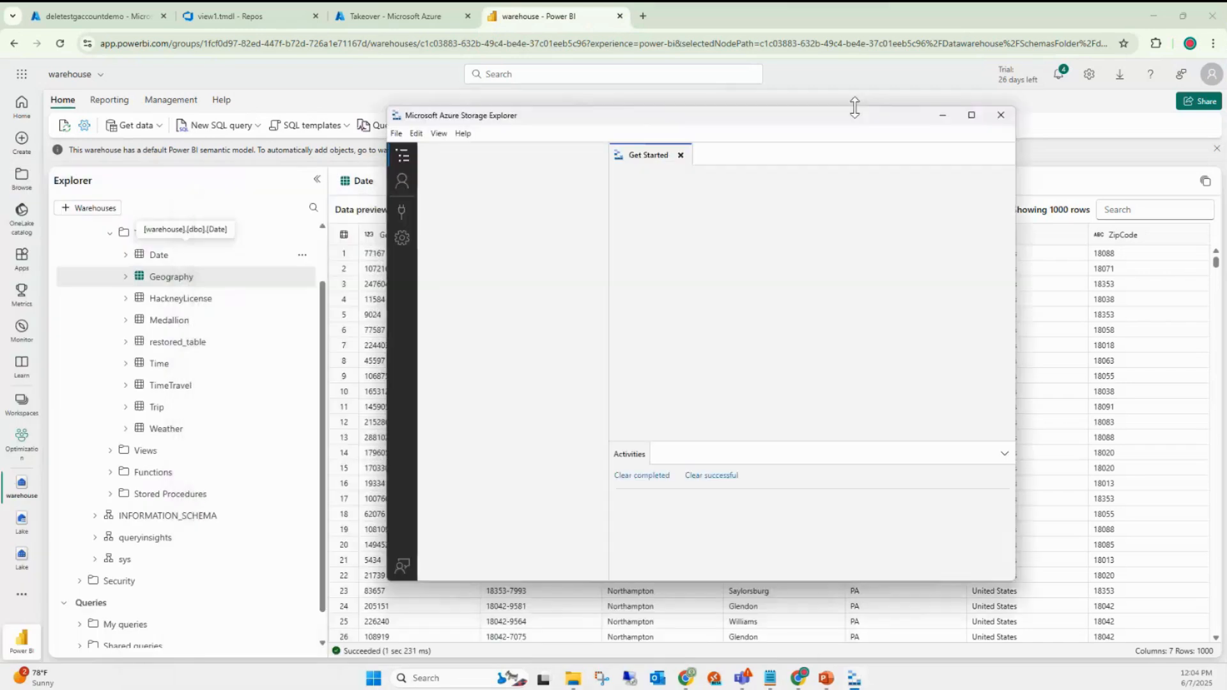
- Maximize Storage Explorer, widen the tree, and open deletestgaccountdemo's shortcut blob container
{"action": "left_click", "coordinate": [972, 115]}
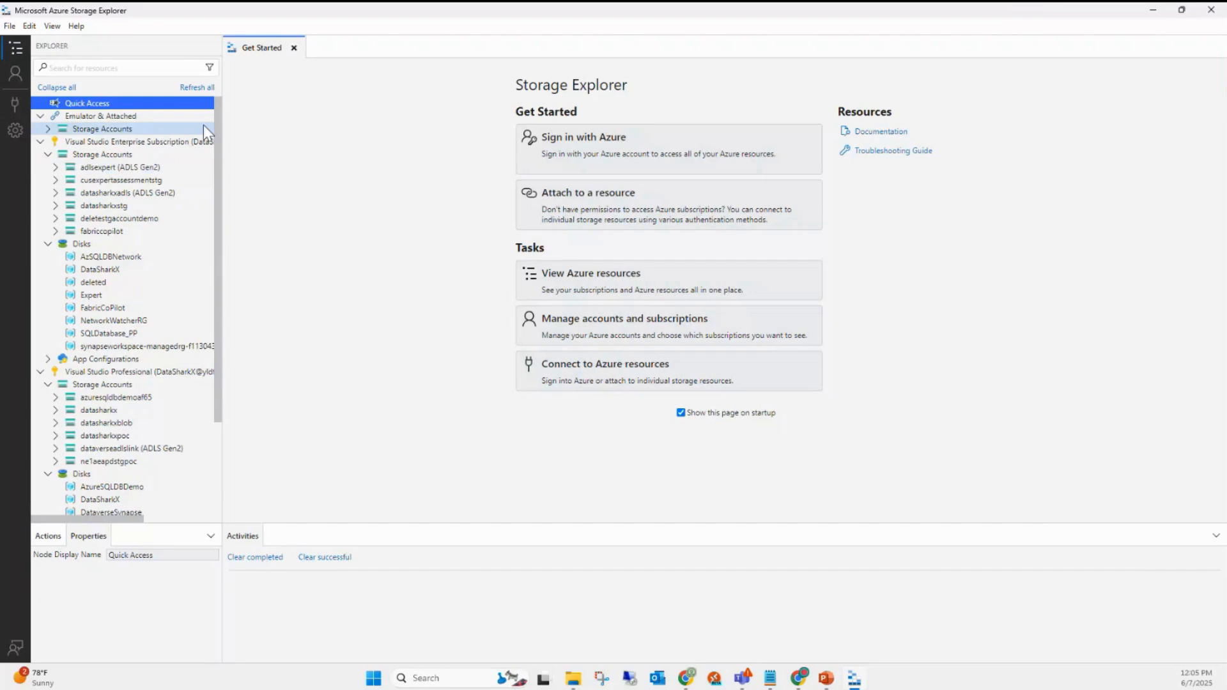
{"action": "left_click_drag", "start_coordinate": [223, 131], "coordinate": [354, 140]}
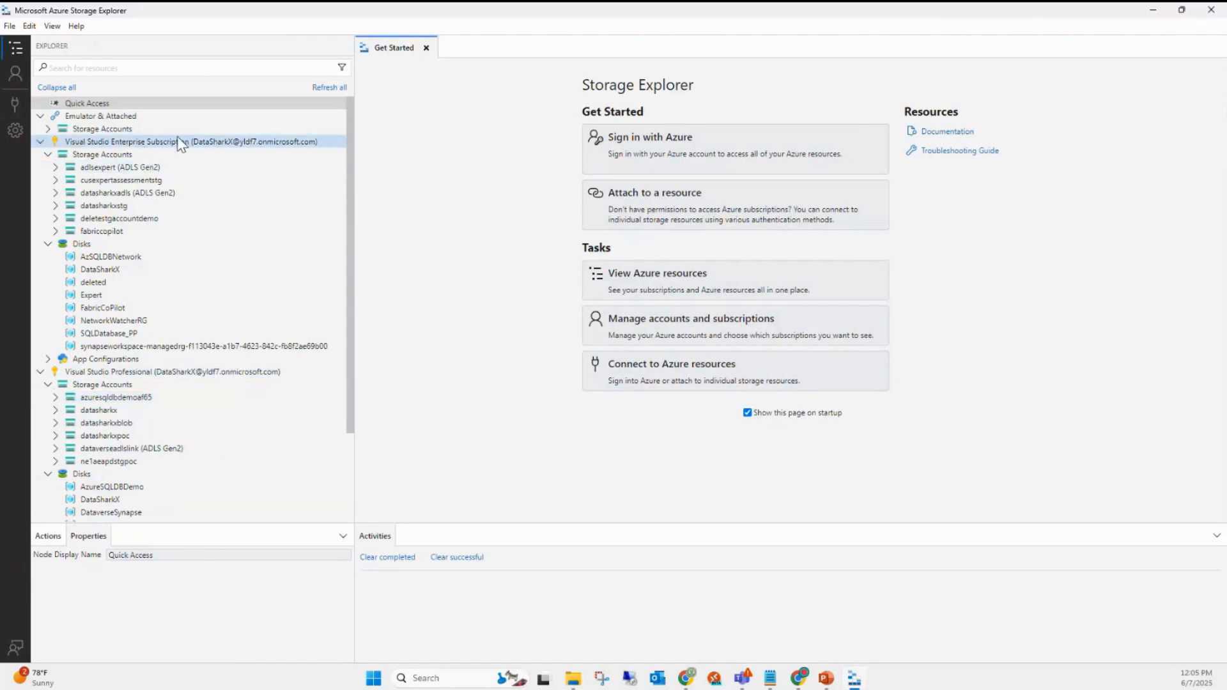
{"action": "double_click", "coordinate": [122, 221]}
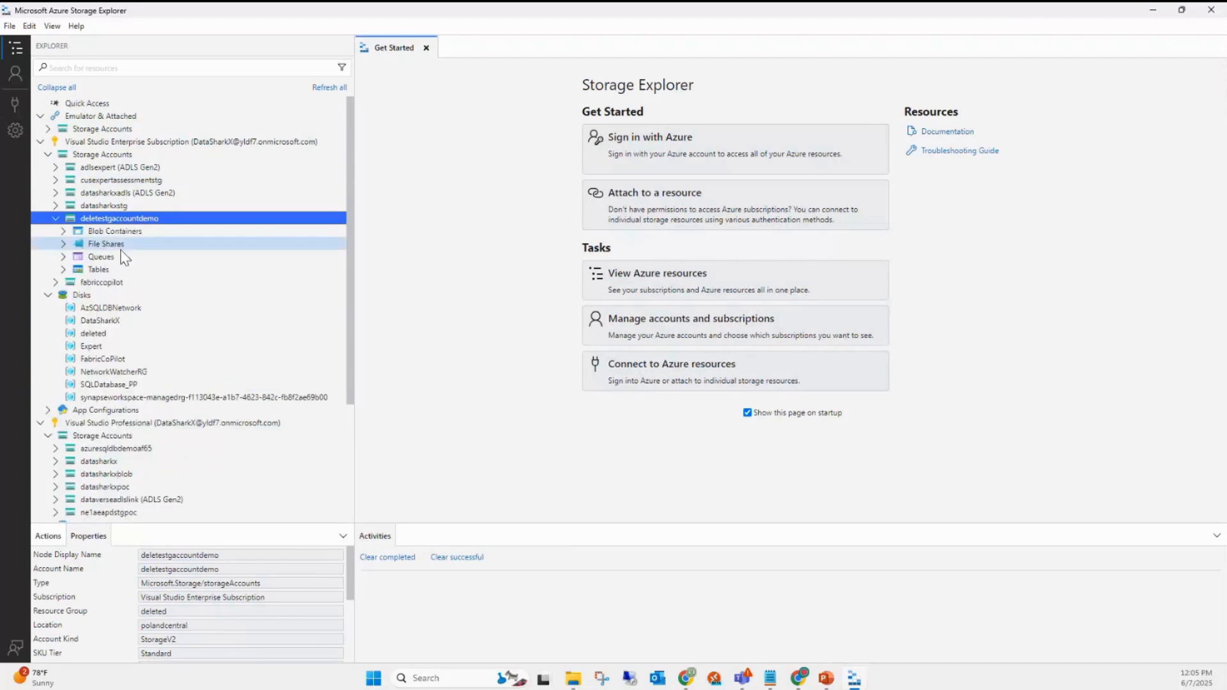
{"action": "right_click", "coordinate": [133, 231]}
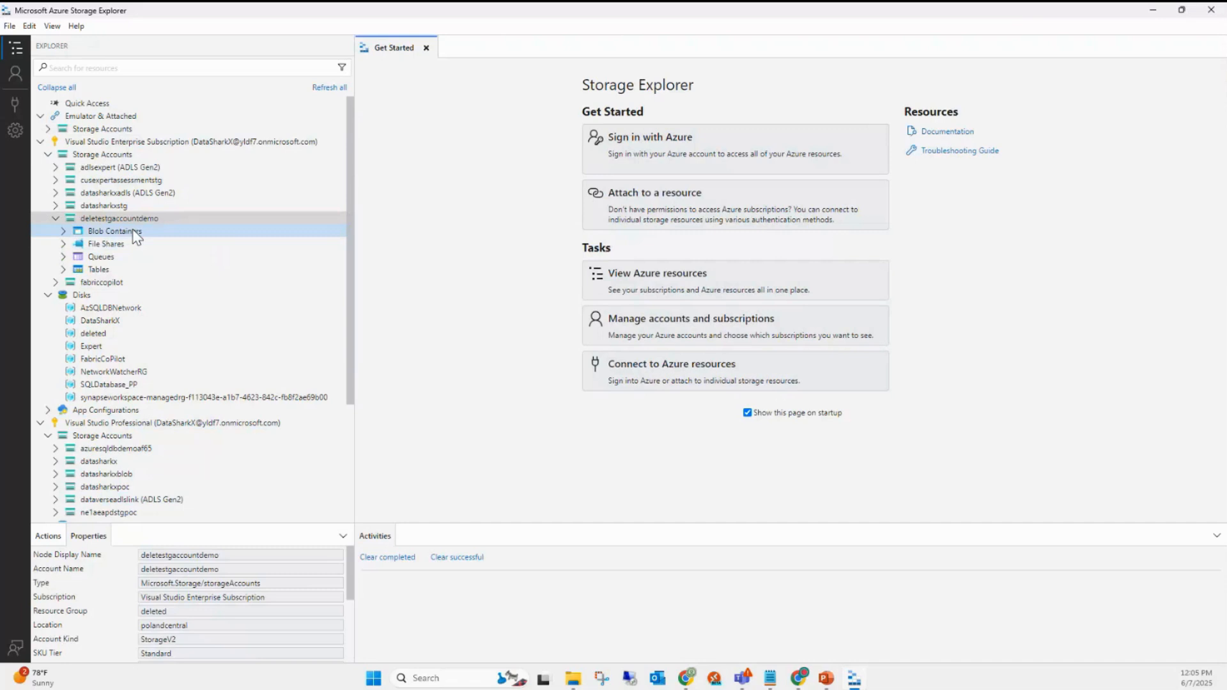
{"action": "left_click", "coordinate": [135, 235]}
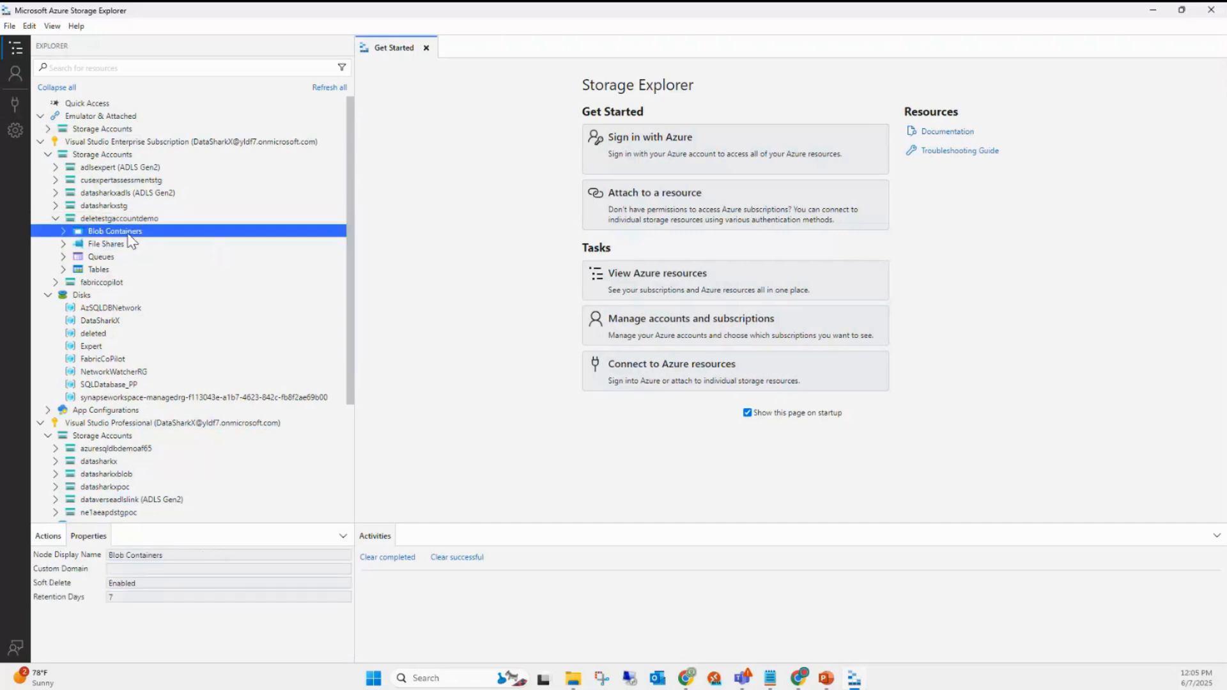
{"action": "double_click", "coordinate": [123, 233]}
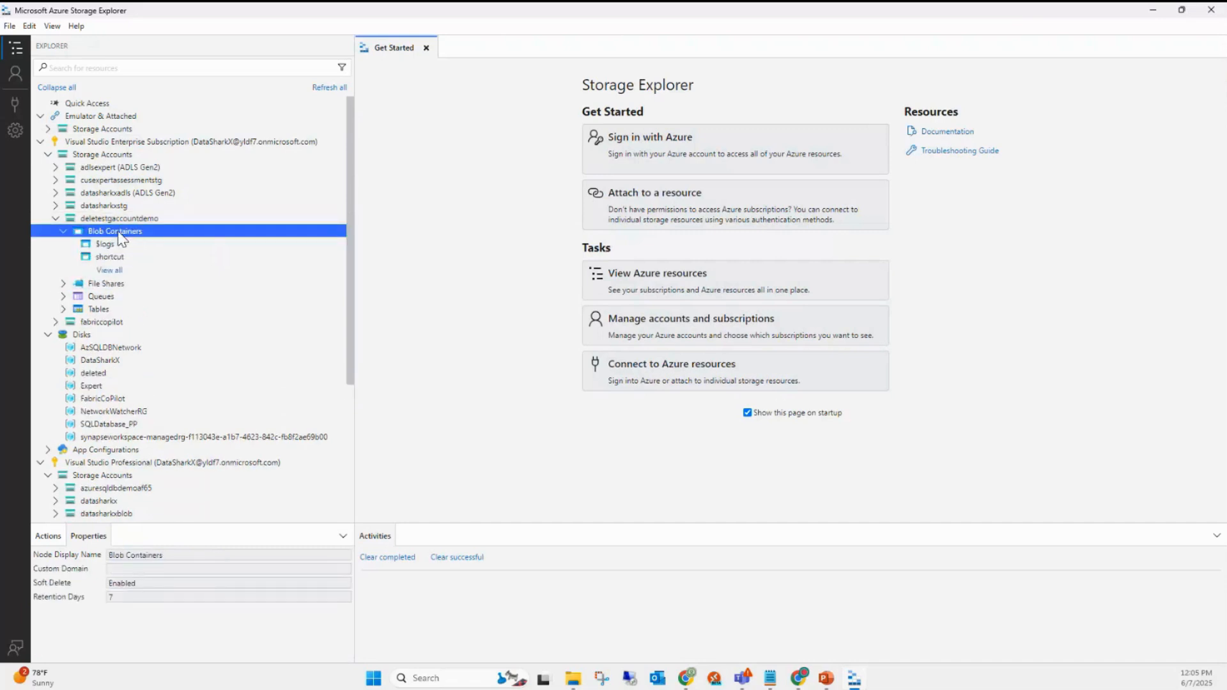
{"action": "left_click", "coordinate": [119, 258]}
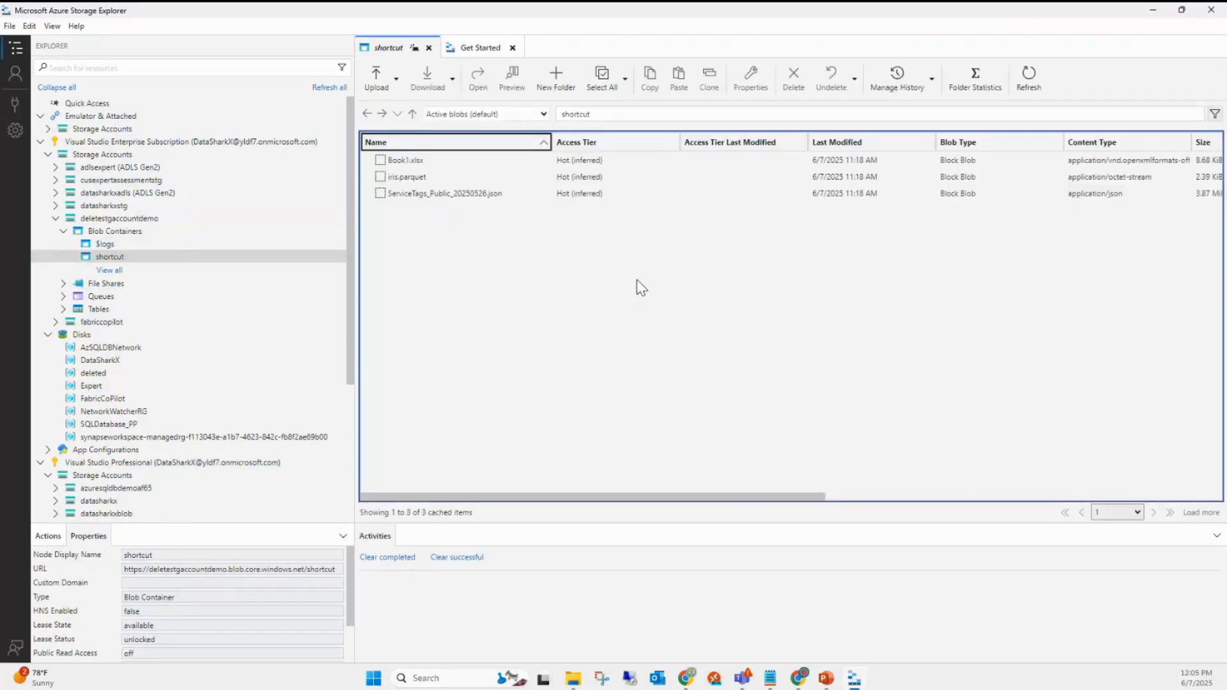
- Select ServiceTags_Public_20250526.json, then switch back to the Power BI warehouse in the browser
{"action": "left_click", "coordinate": [421, 197]}
{"action": "key", "text": "alt+Tab"}
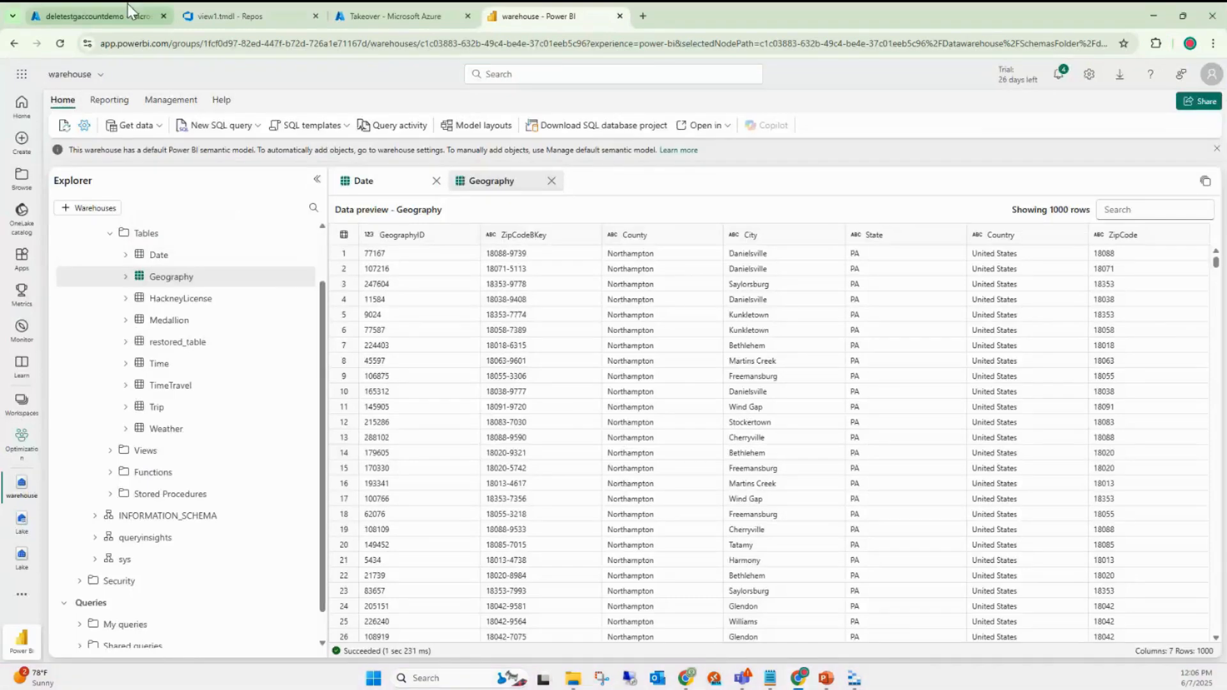
- Open the Lake lakehouse in Fabric to preview its 7-row test table
{"action": "left_click", "coordinate": [366, 19]}
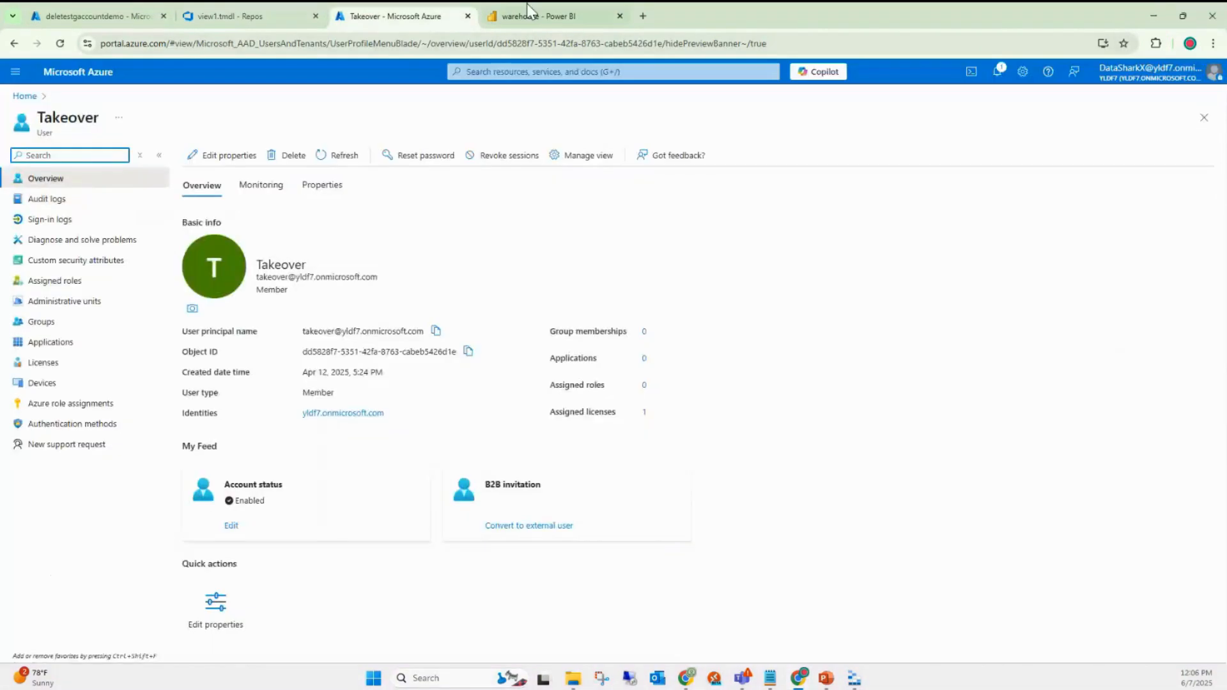
{"action": "left_click", "coordinate": [527, 2]}
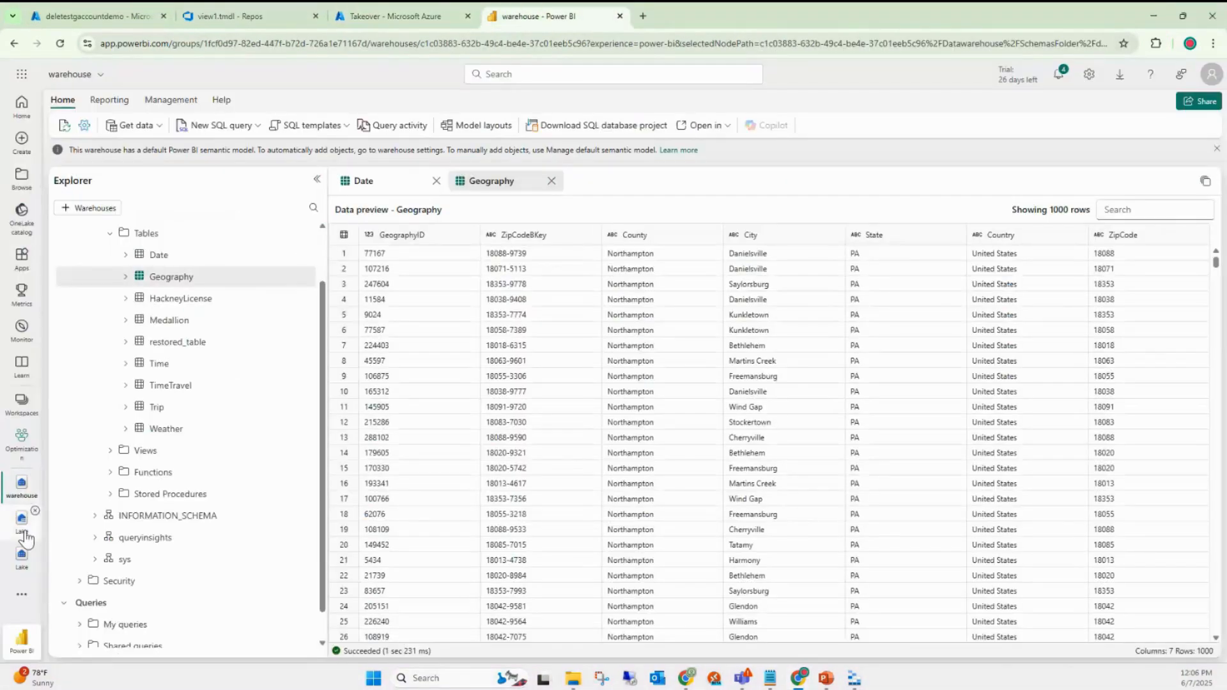
{"action": "left_click", "coordinate": [21, 520]}
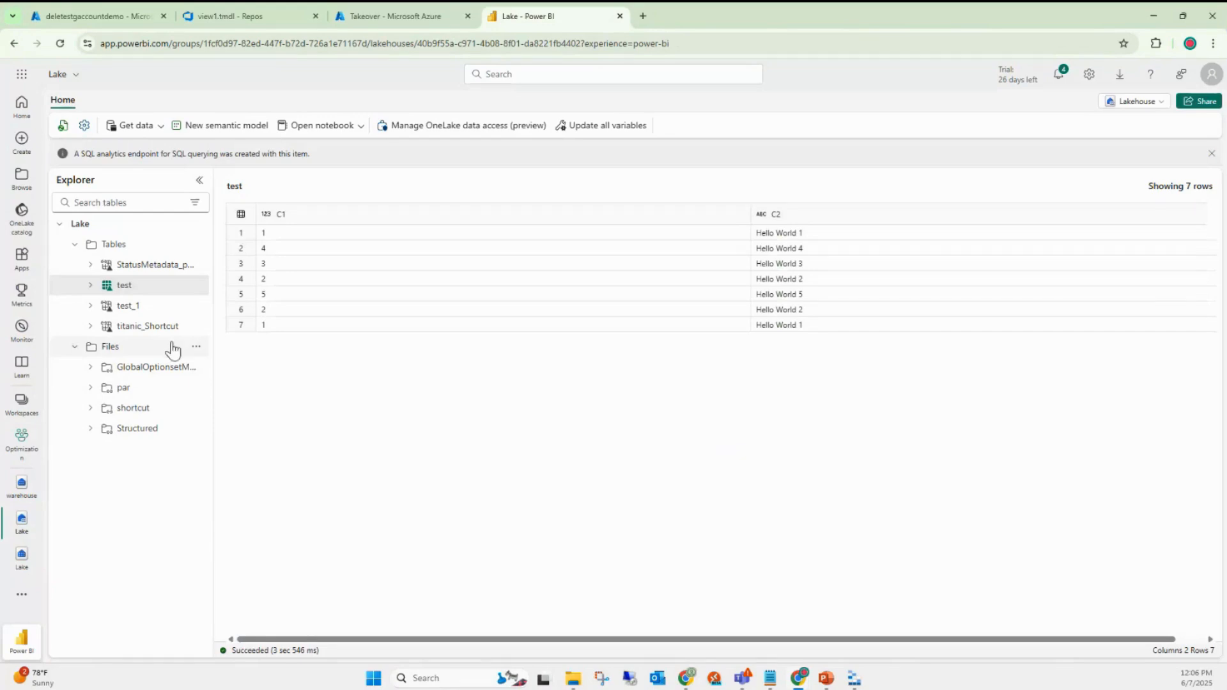
- Copy the Lake Files folder's OneLake URL from its Properties and go back to Storage Explorer
{"action": "left_click", "coordinate": [197, 349]}
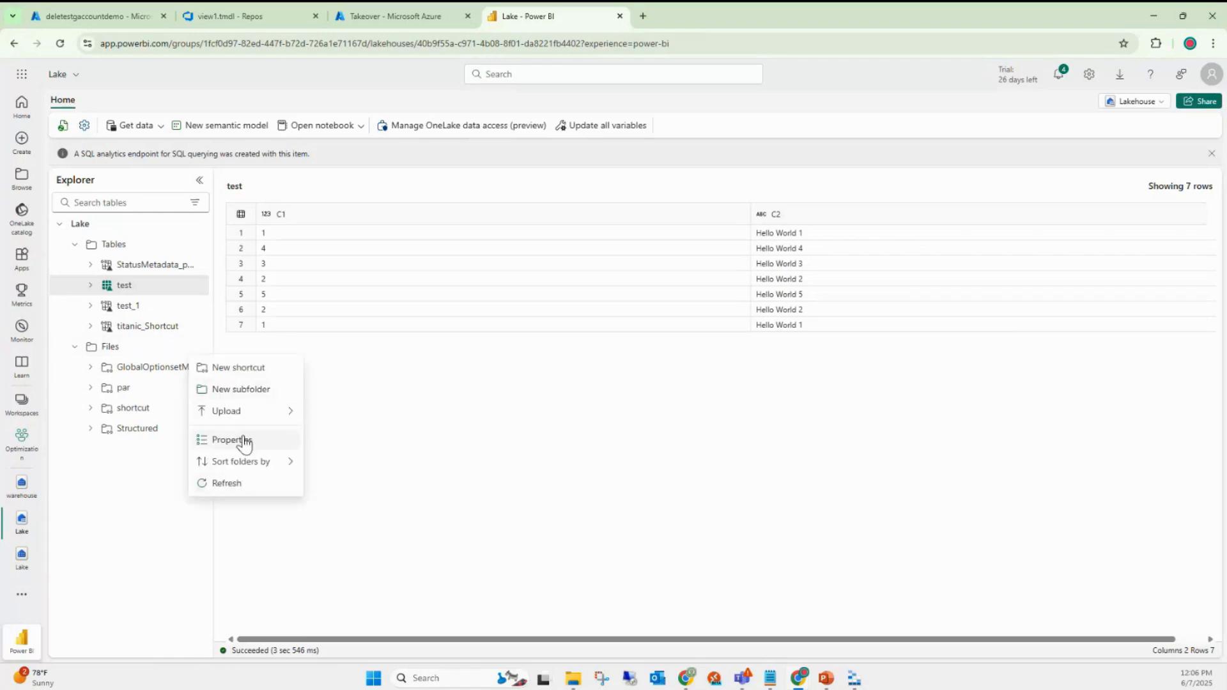
{"action": "left_click", "coordinate": [244, 441]}
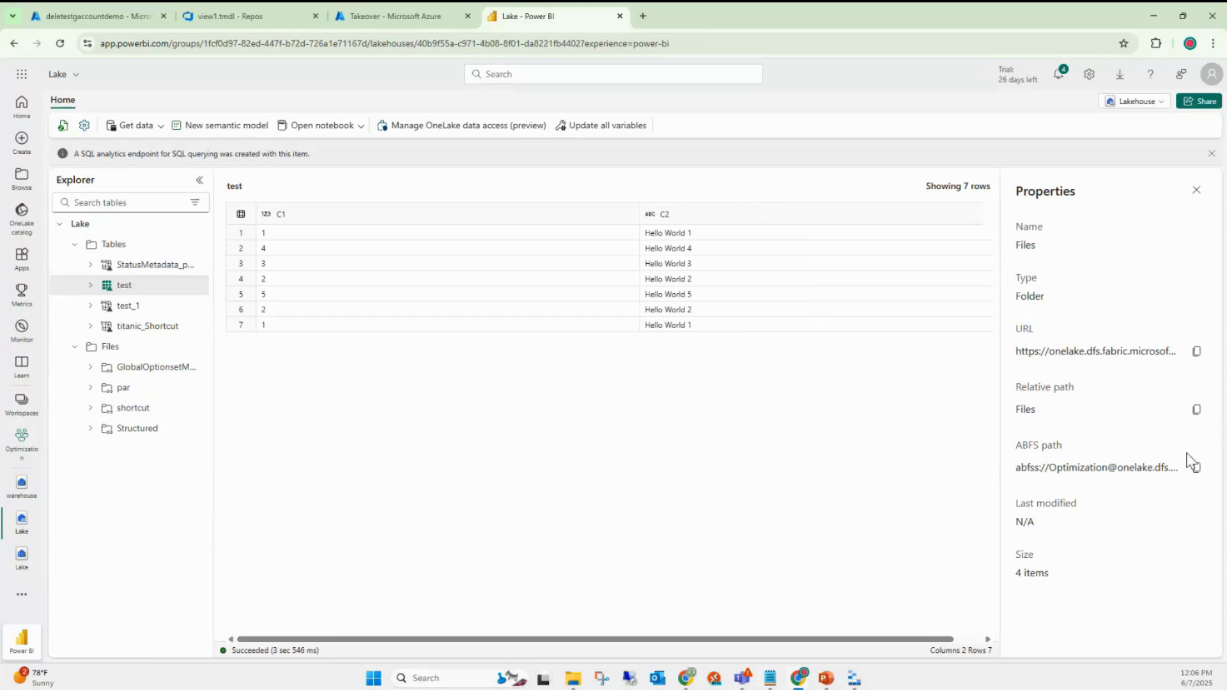
{"action": "left_click", "coordinate": [1195, 354]}
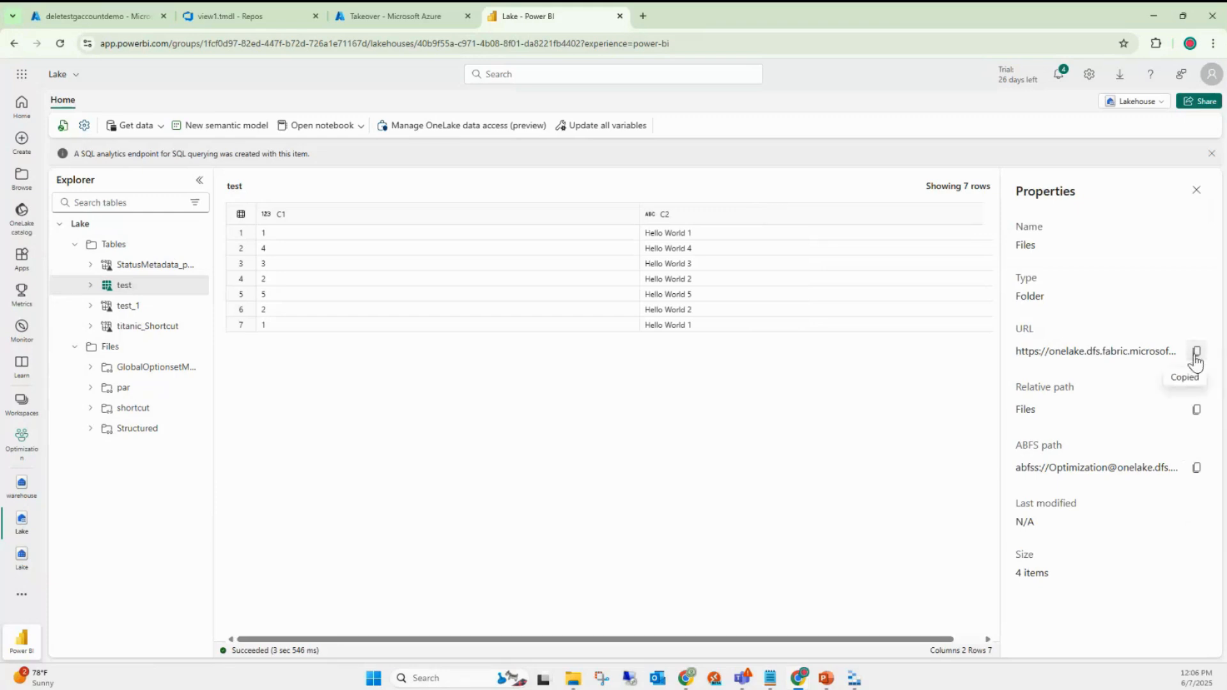
{"action": "left_click", "coordinate": [855, 679]}
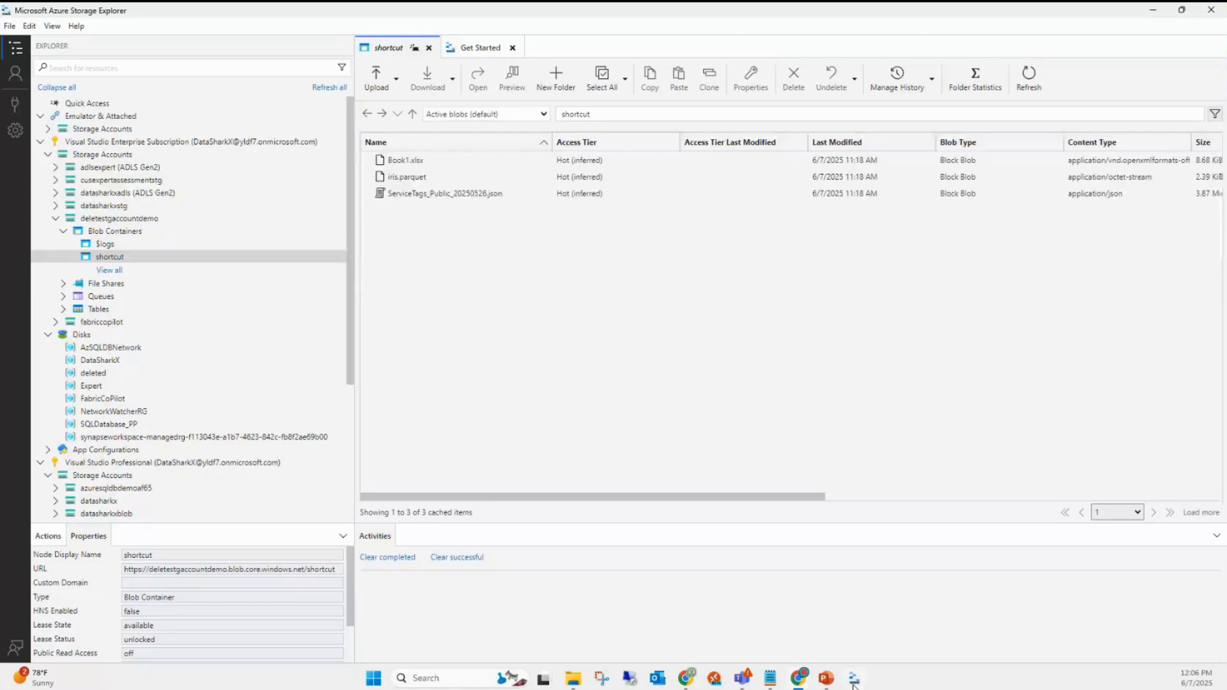
- Start an ADLS Gen2 container connection with OAuth sign-in, confirming the account and tenant
{"action": "left_click", "coordinate": [10, 112]}
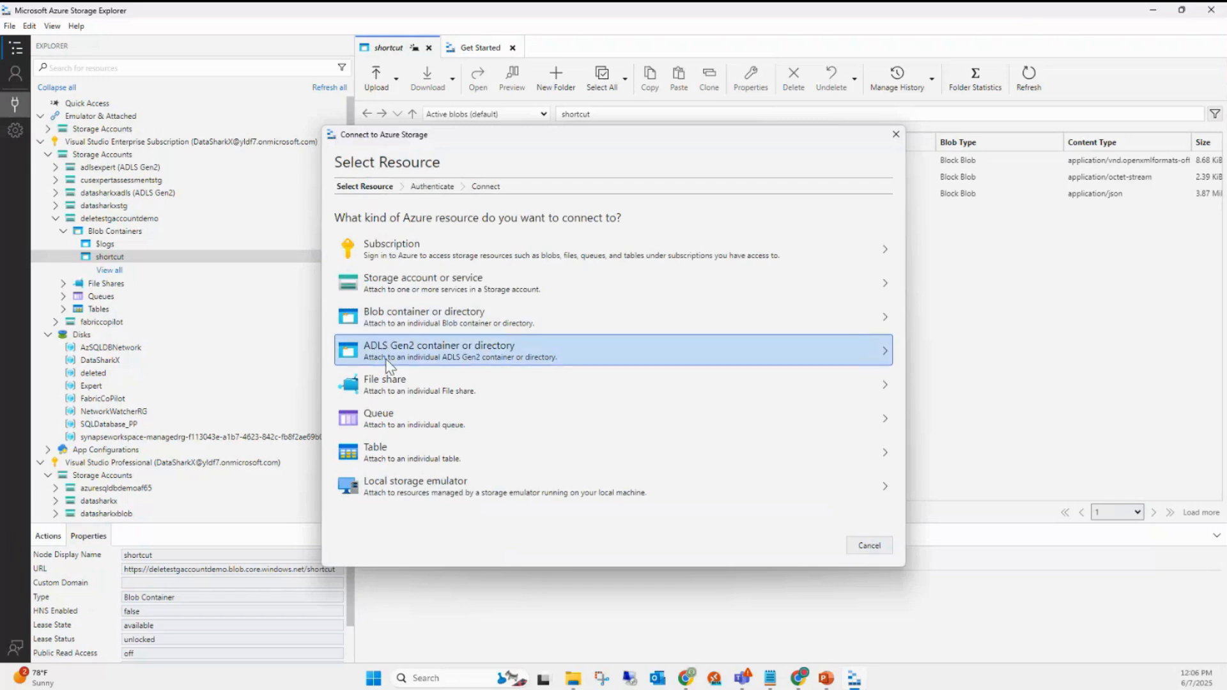
{"action": "left_click", "coordinate": [481, 359]}
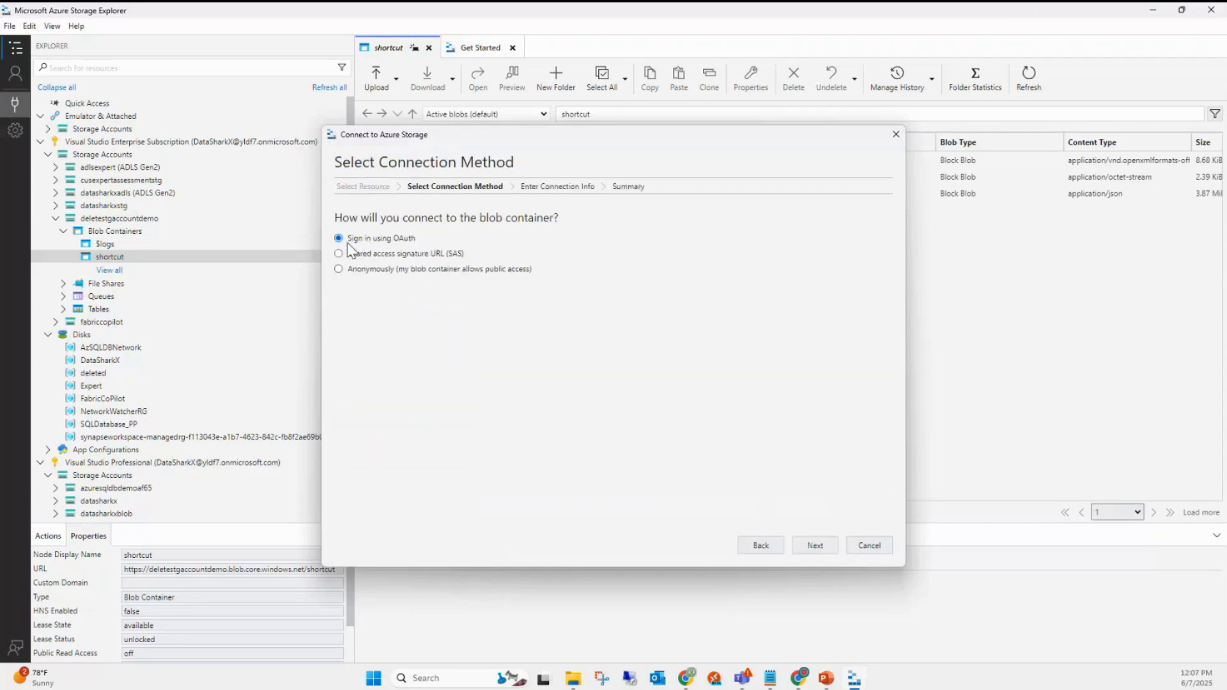
{"action": "left_click", "coordinate": [814, 547]}
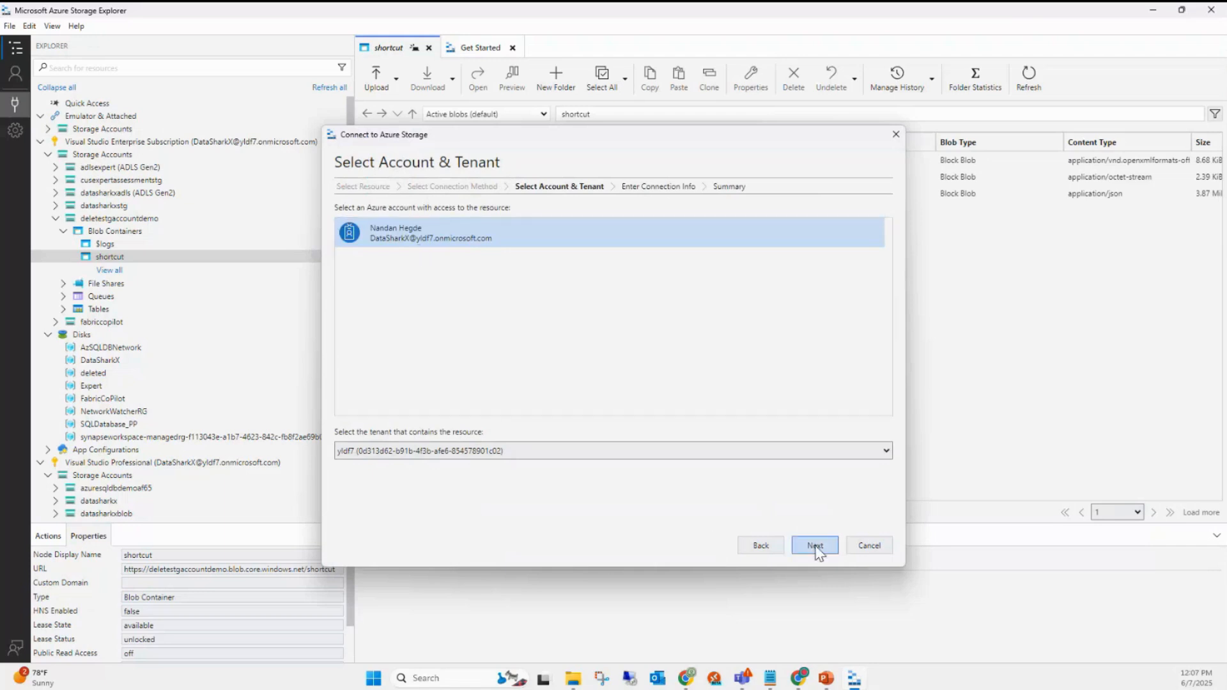
{"action": "left_click", "coordinate": [816, 547]}
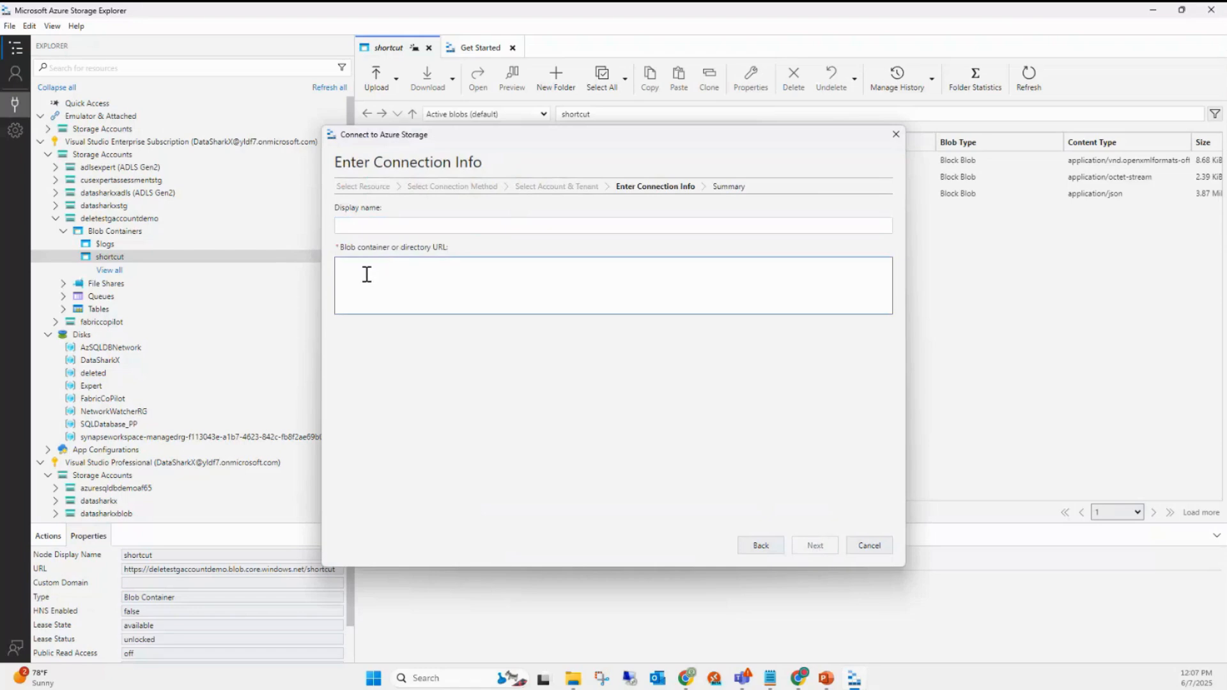
- Paste the OneLake Files URL and check its Optimization workspace and Lake.Lakehouse parts
{"action": "key", "text": "ctrl+v"}
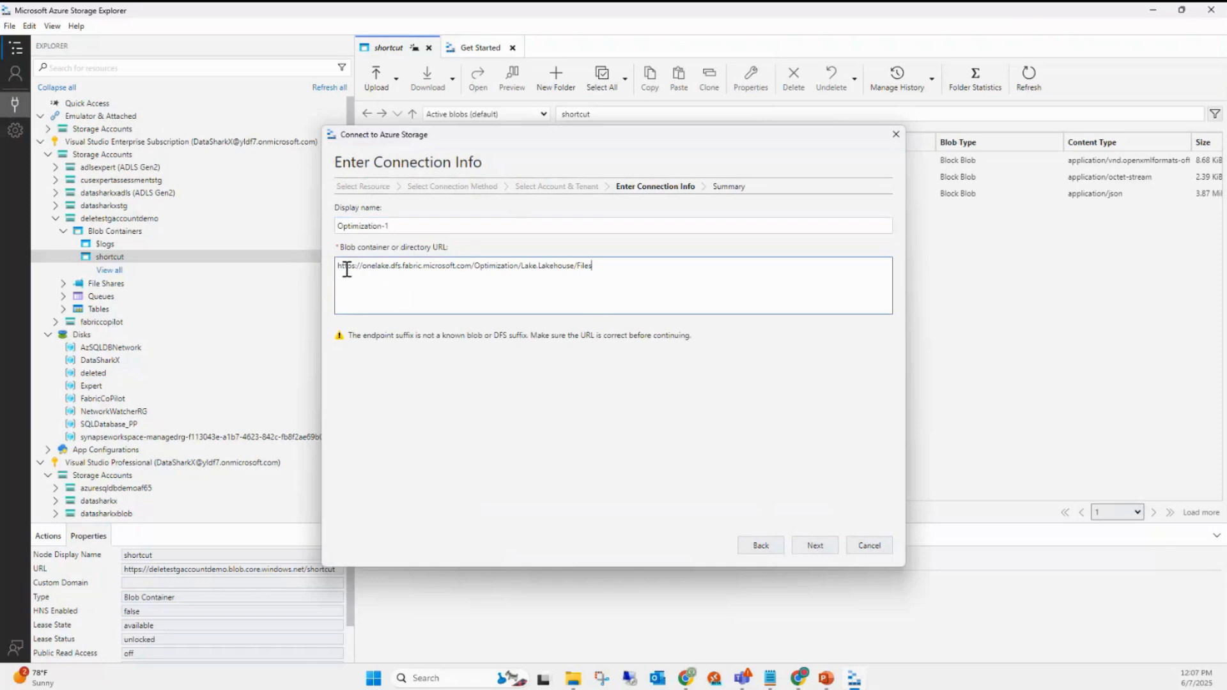
{"action": "left_click_drag", "start_coordinate": [339, 266], "coordinate": [583, 265]}
{"action": "left_click", "coordinate": [438, 266]}
{"action": "left_click_drag", "start_coordinate": [471, 265], "coordinate": [337, 274]}
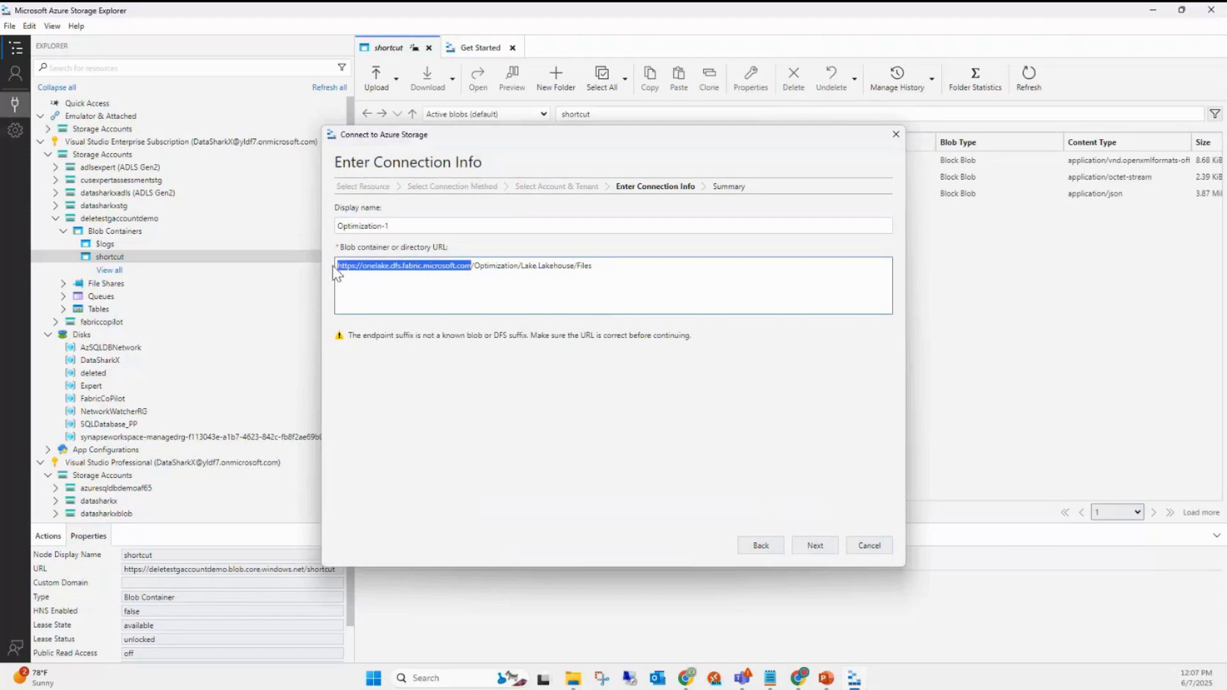
{"action": "double_click", "coordinate": [494, 268]}
{"action": "left_click", "coordinate": [495, 270]}
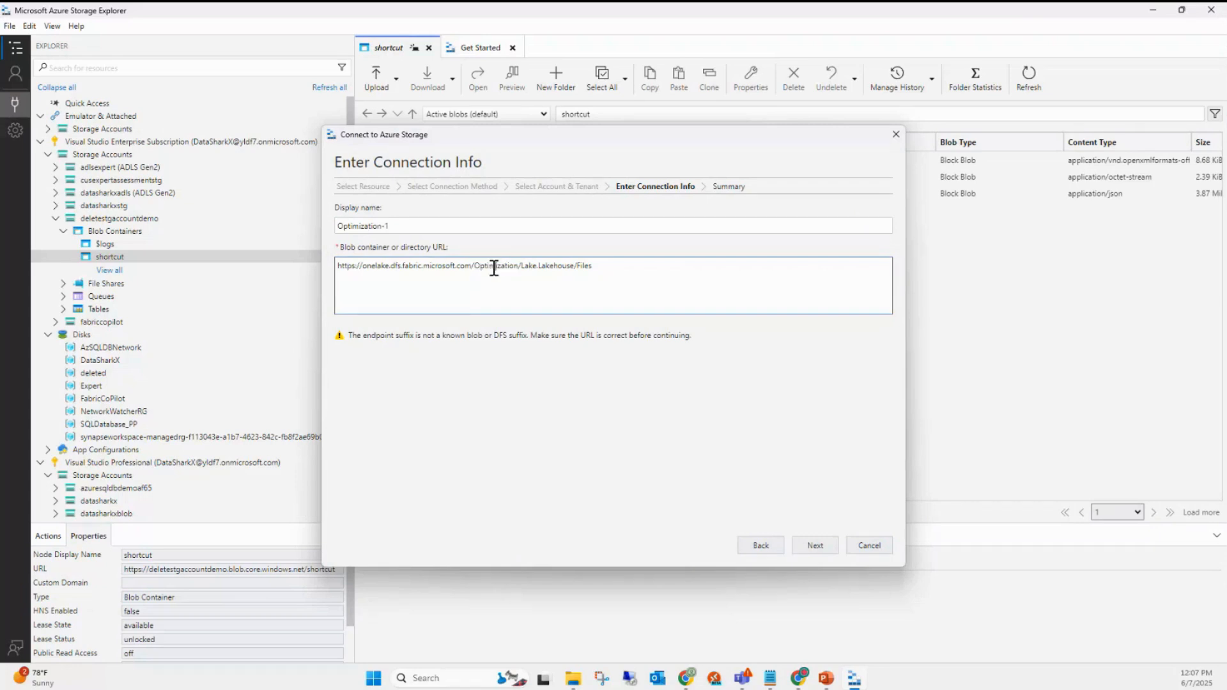
{"action": "double_click", "coordinate": [494, 267]}
{"action": "left_click_drag", "start_coordinate": [522, 268], "coordinate": [563, 264]}
{"action": "left_click", "coordinate": [521, 265]}
{"action": "double_click", "coordinate": [528, 265]}
{"action": "left_click", "coordinate": [516, 268]}
{"action": "double_click", "coordinate": [533, 267]}
{"action": "double_click", "coordinate": [546, 267]}
- Rename the display name to Lakehouse and continue to the Summary page
{"action": "left_click_drag", "start_coordinate": [403, 227], "coordinate": [324, 233]}
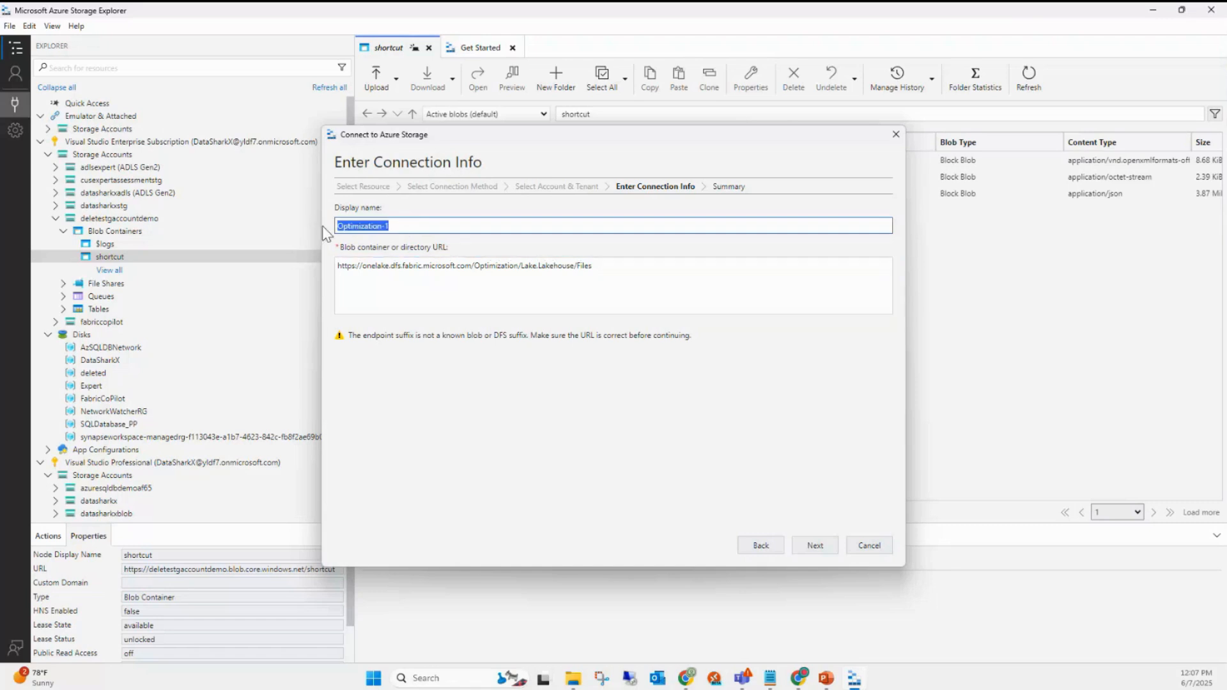
{"action": "type", "text": "Lakehouse"}
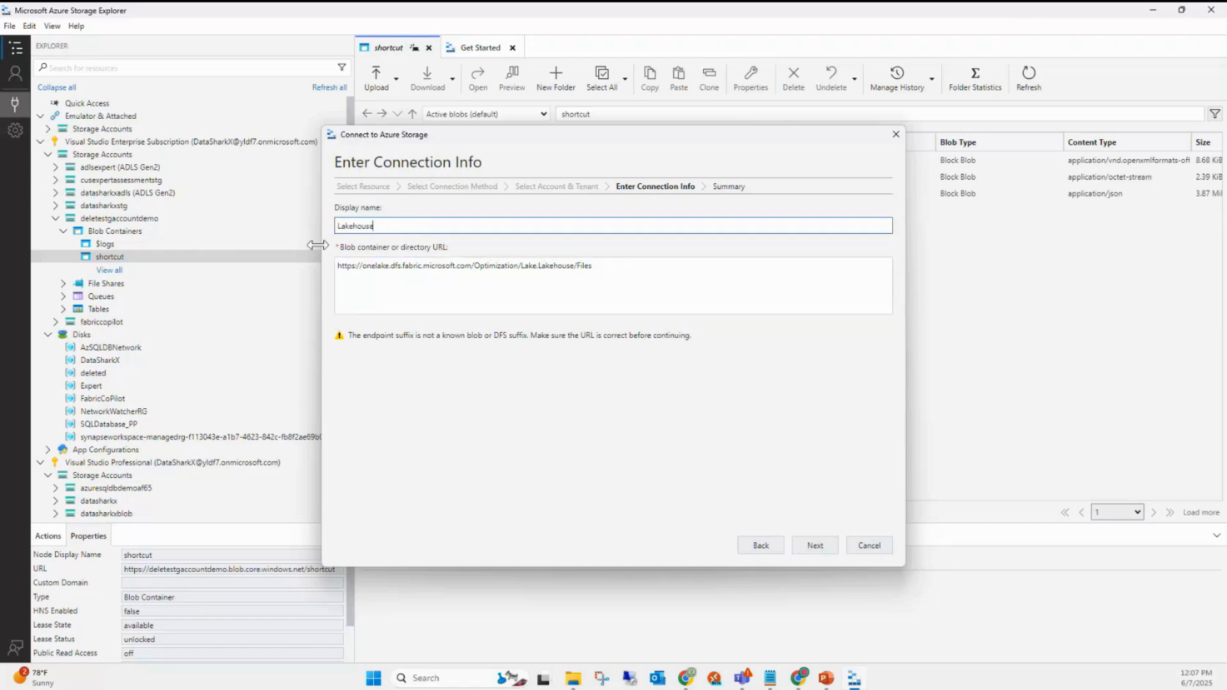
{"action": "left_click", "coordinate": [817, 547]}
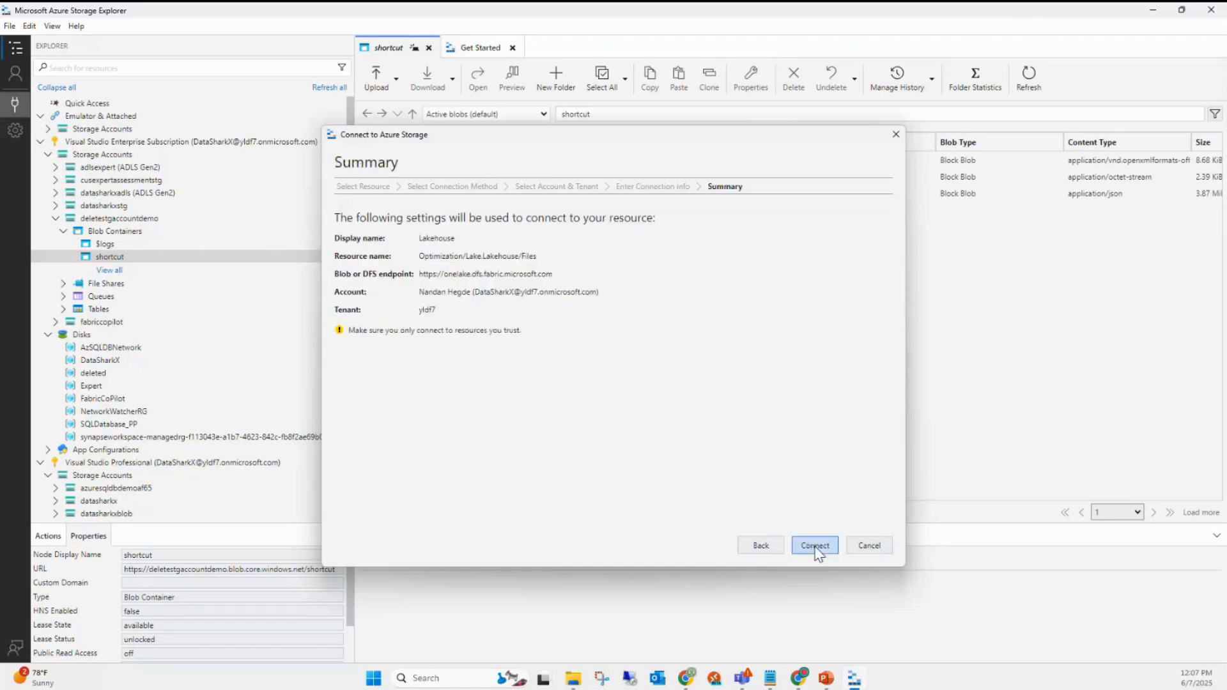
- Connect the Lakehouse attachment and open it in a new tab to list its Files folders
{"action": "left_click", "coordinate": [815, 546]}
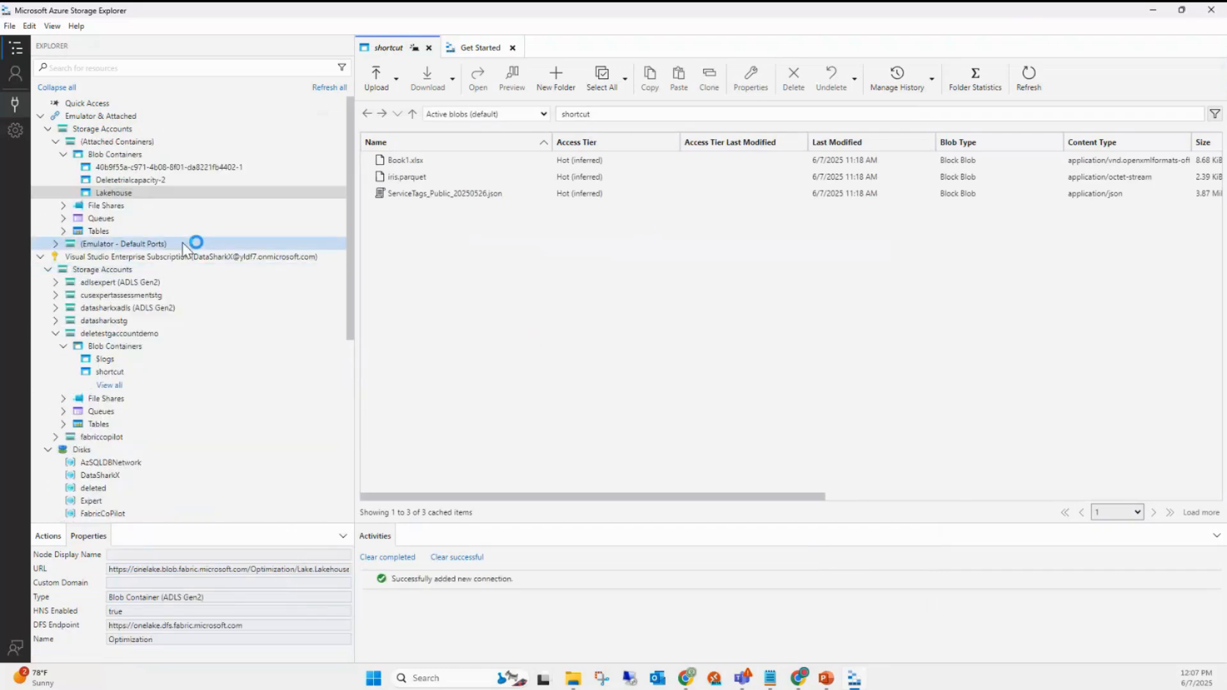
{"action": "left_click", "coordinate": [119, 194]}
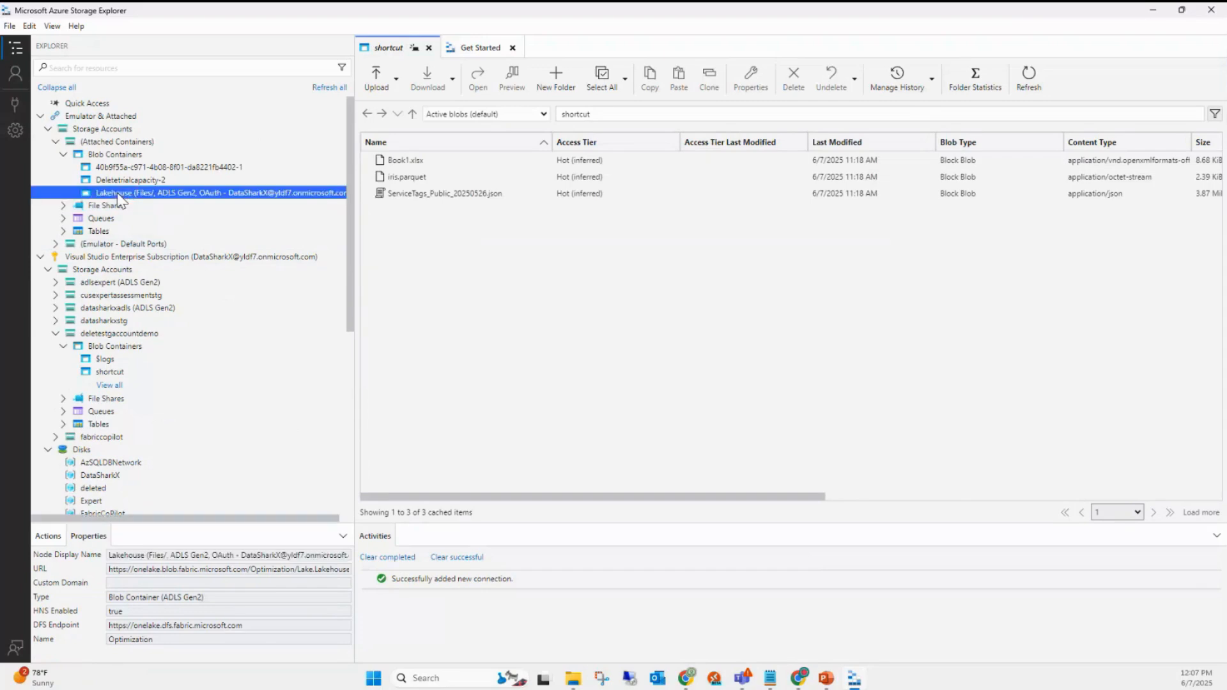
{"action": "double_click", "coordinate": [130, 194]}
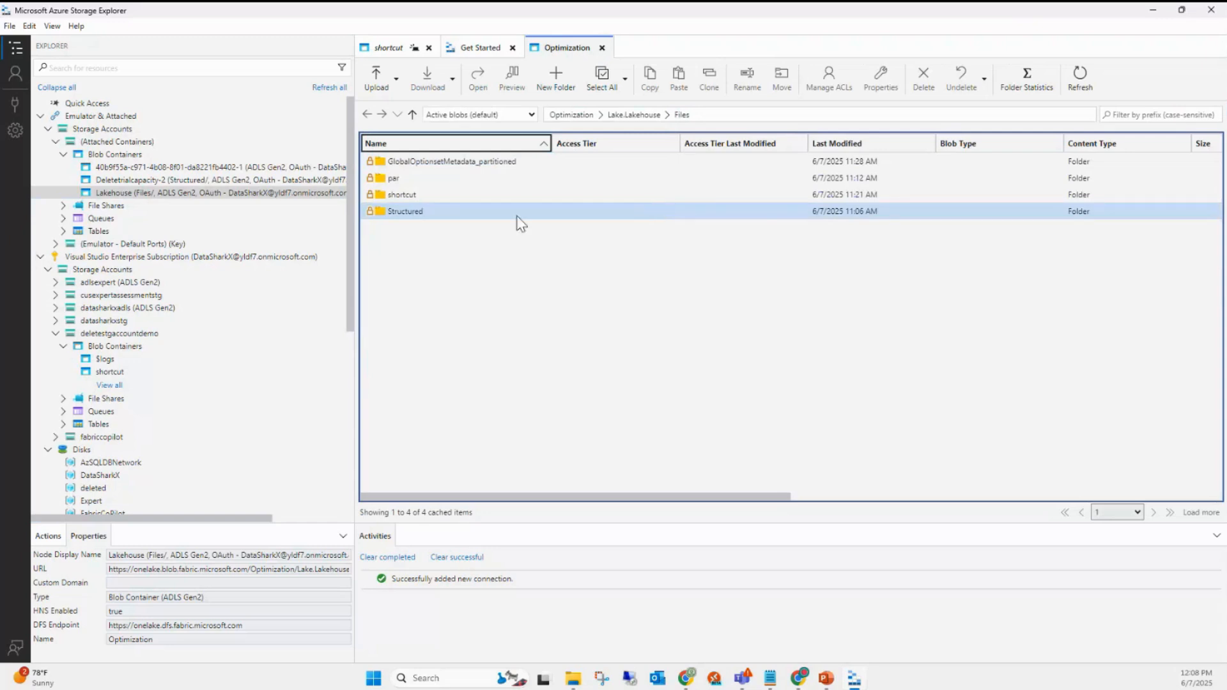
- Open the Structured folder, select test.txt, and start downloading it
{"action": "left_click", "coordinate": [414, 217]}
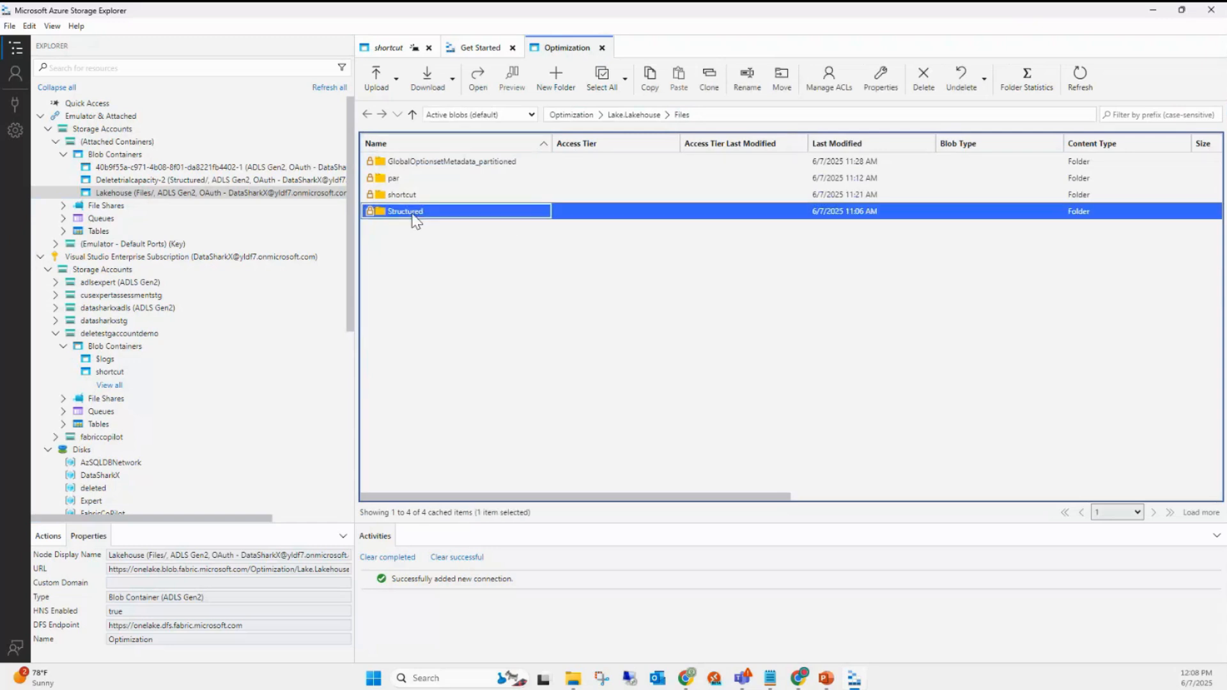
{"action": "double_click", "coordinate": [412, 213]}
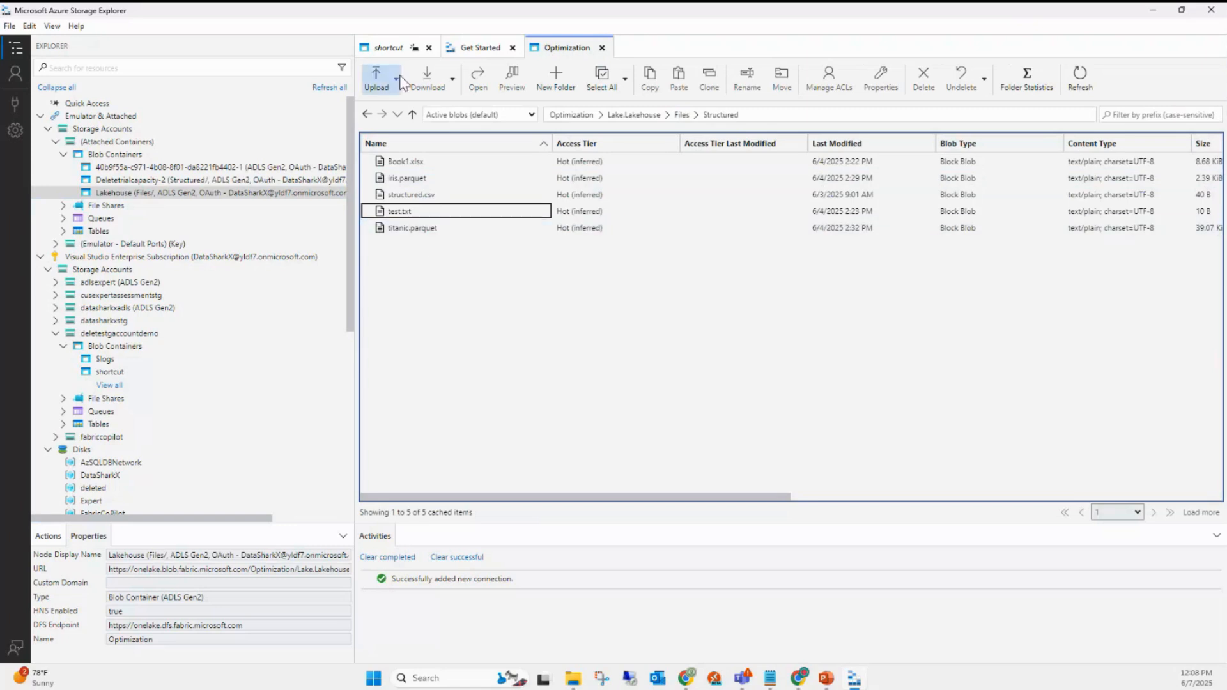
{"action": "left_click", "coordinate": [418, 163]}
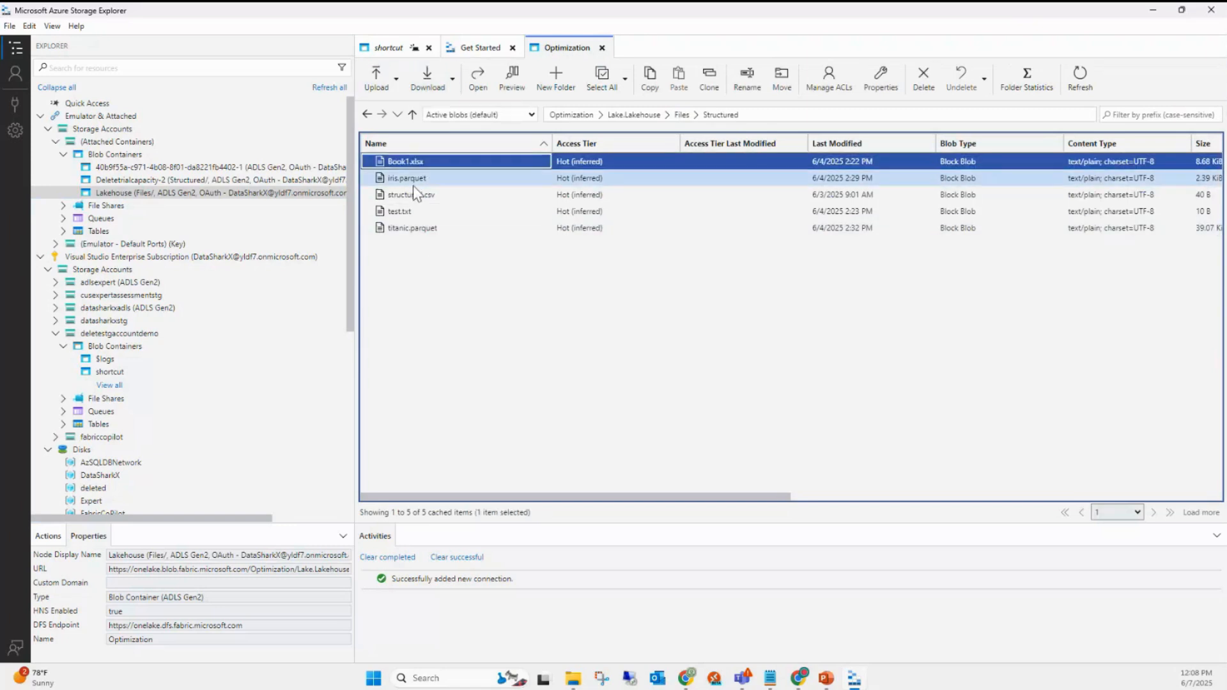
{"action": "left_click", "coordinate": [402, 213]}
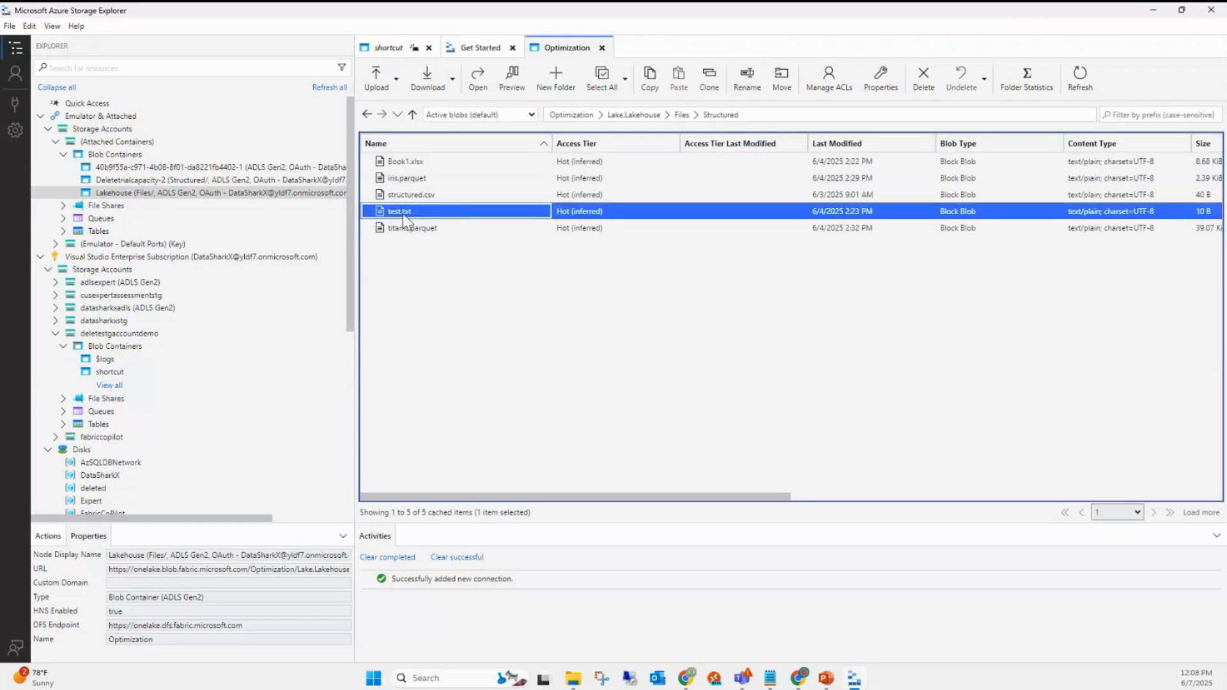
{"action": "left_click", "coordinate": [452, 79]}
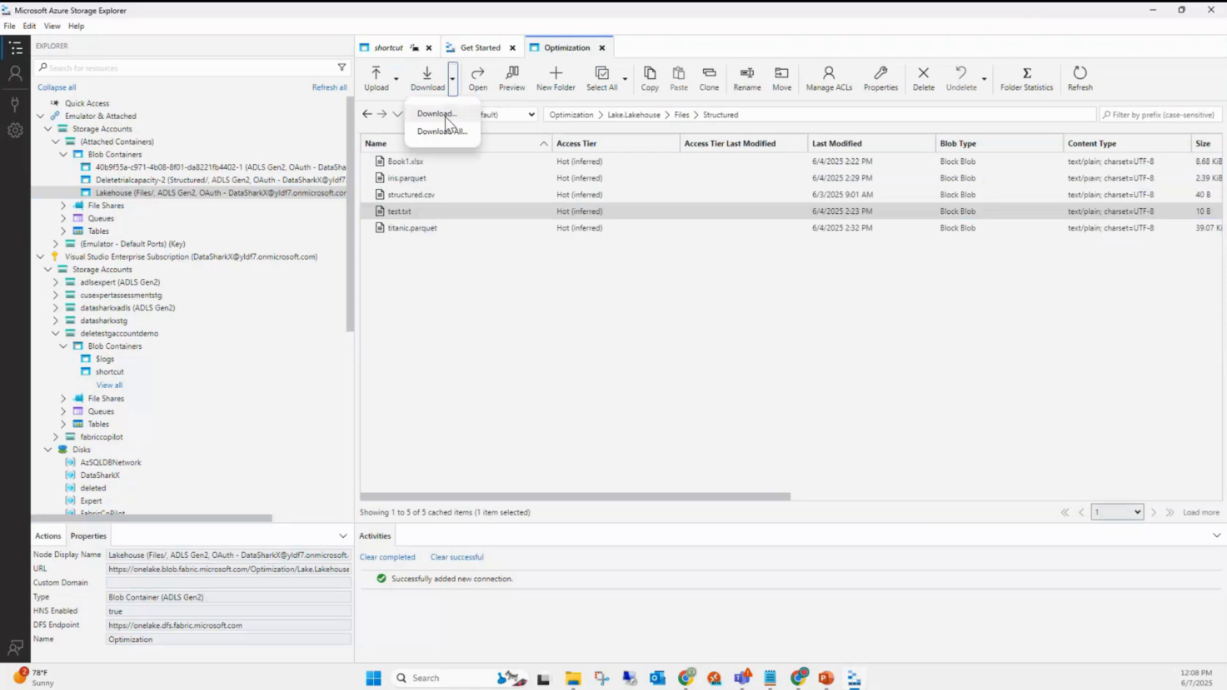
{"action": "left_click", "coordinate": [446, 115]}
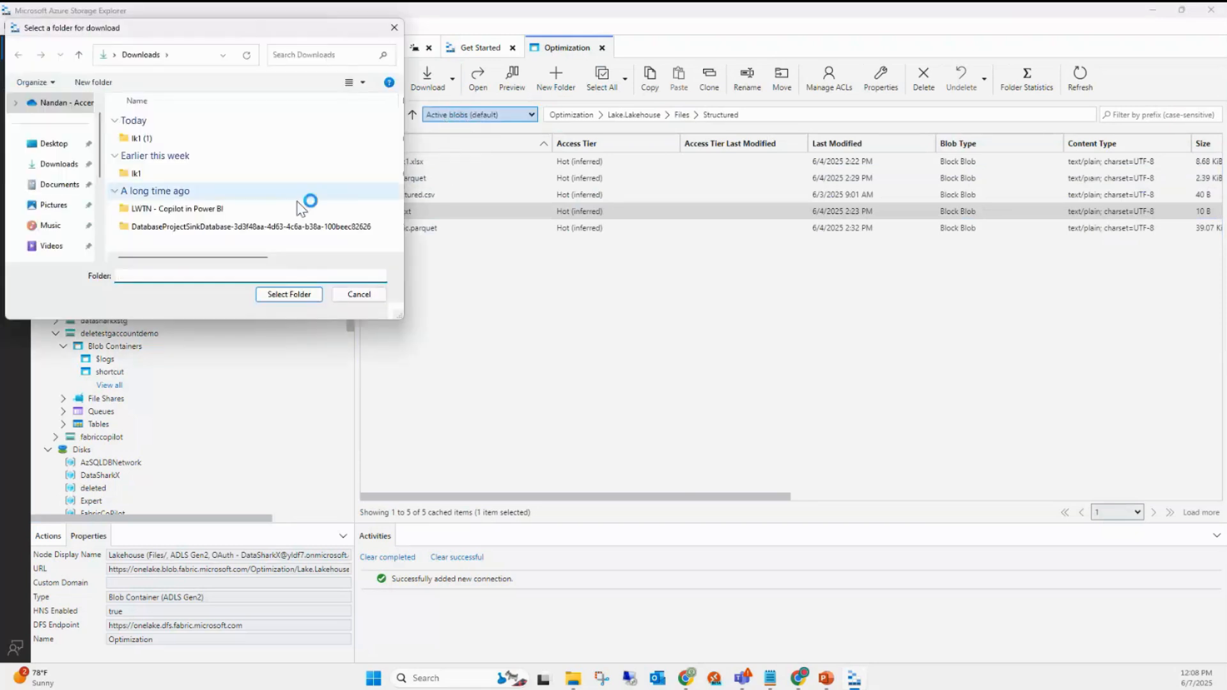
- Download test.txt to Downloads, overwriting the existing copy, then return to the Files level
{"action": "left_click", "coordinate": [67, 171]}
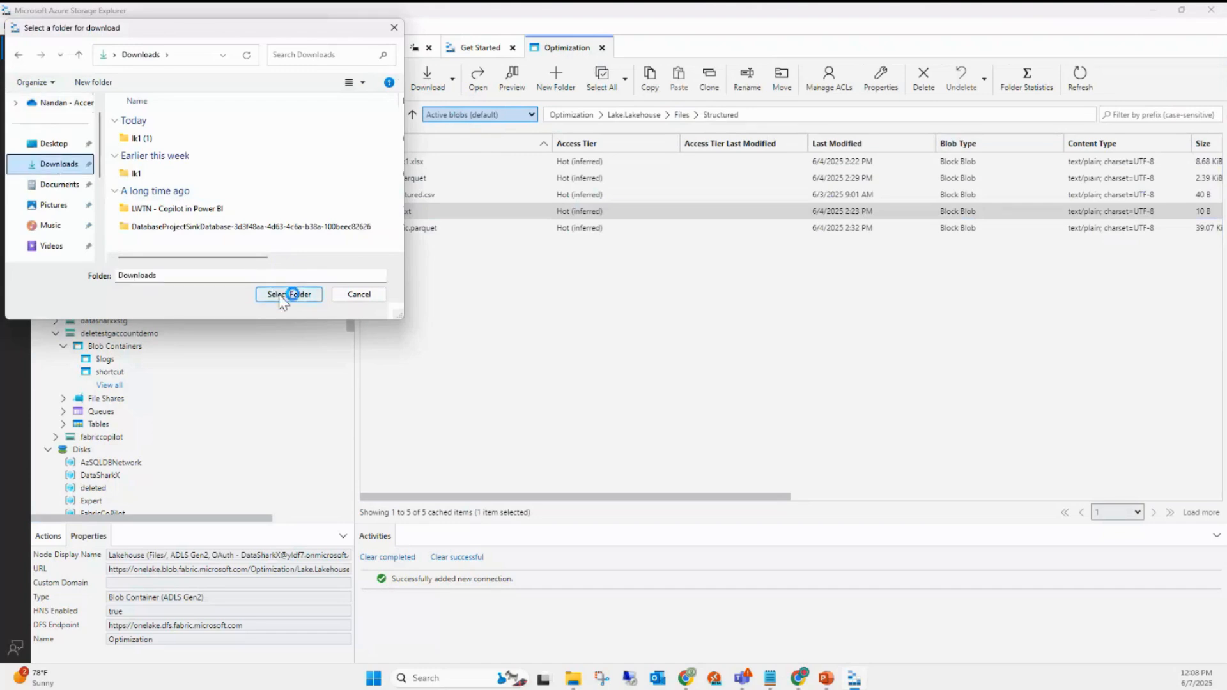
{"action": "left_click", "coordinate": [279, 294]}
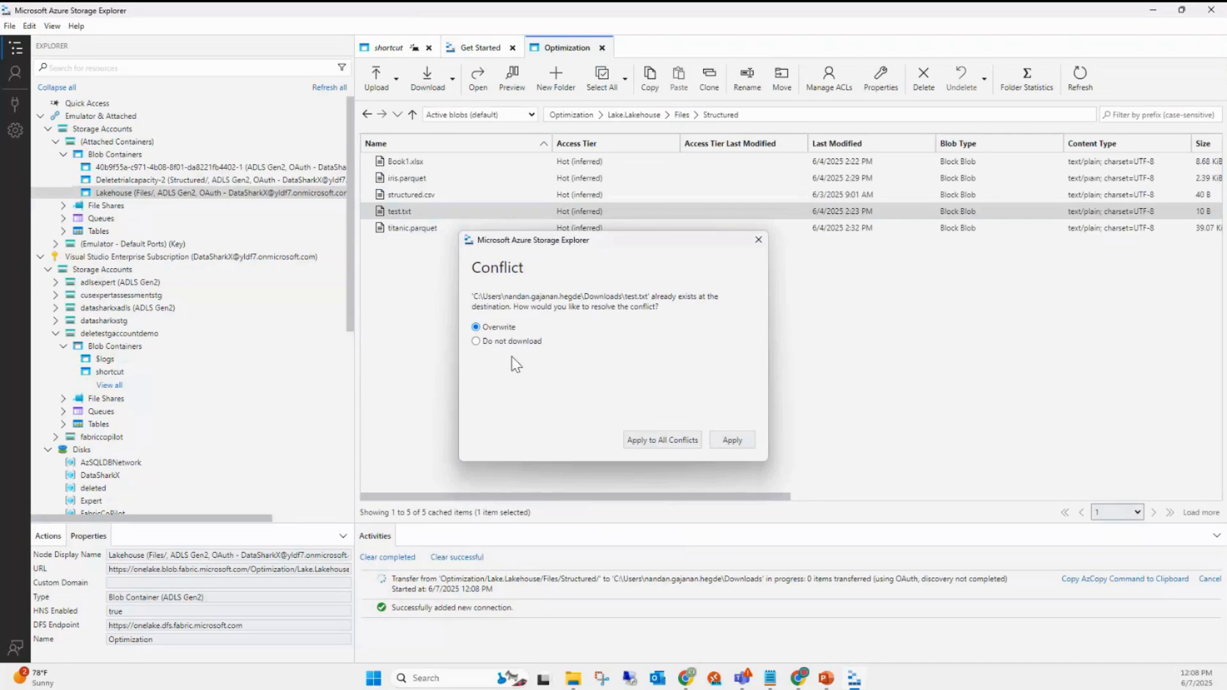
{"action": "left_click", "coordinate": [738, 452]}
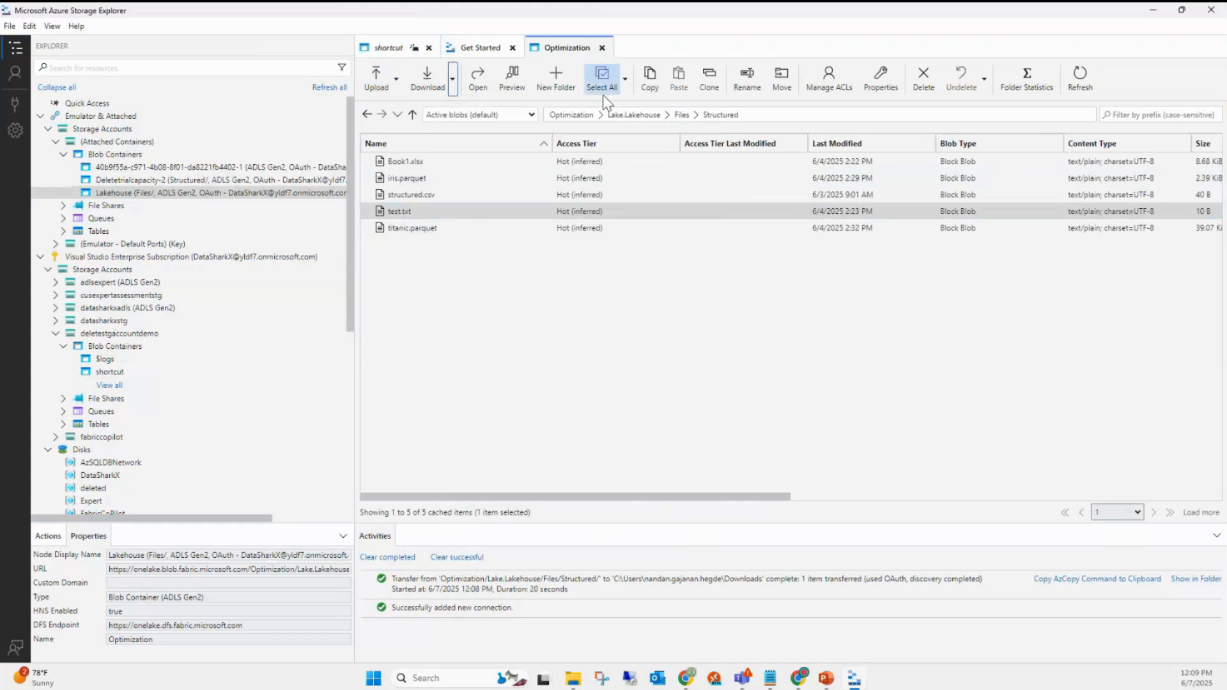
{"action": "left_click", "coordinate": [682, 115]}
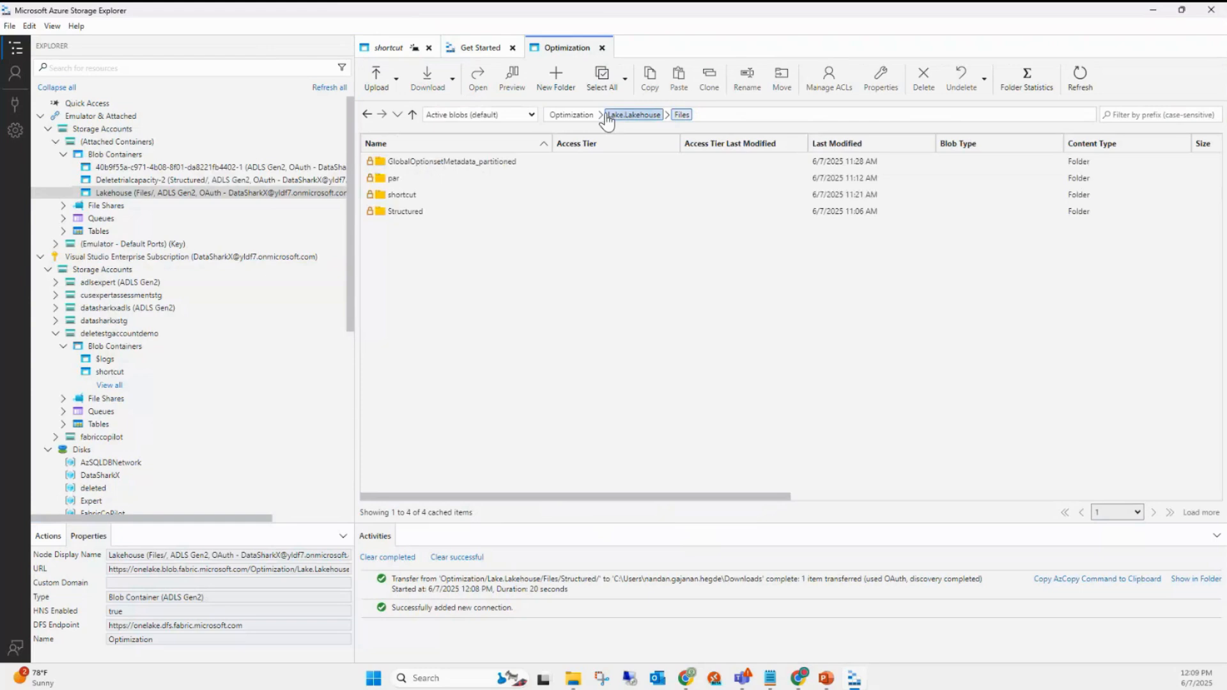
- Navigate from Lake.Lakehouse into Tables/test and select the part-00000 data file
{"action": "left_click", "coordinate": [609, 116]}
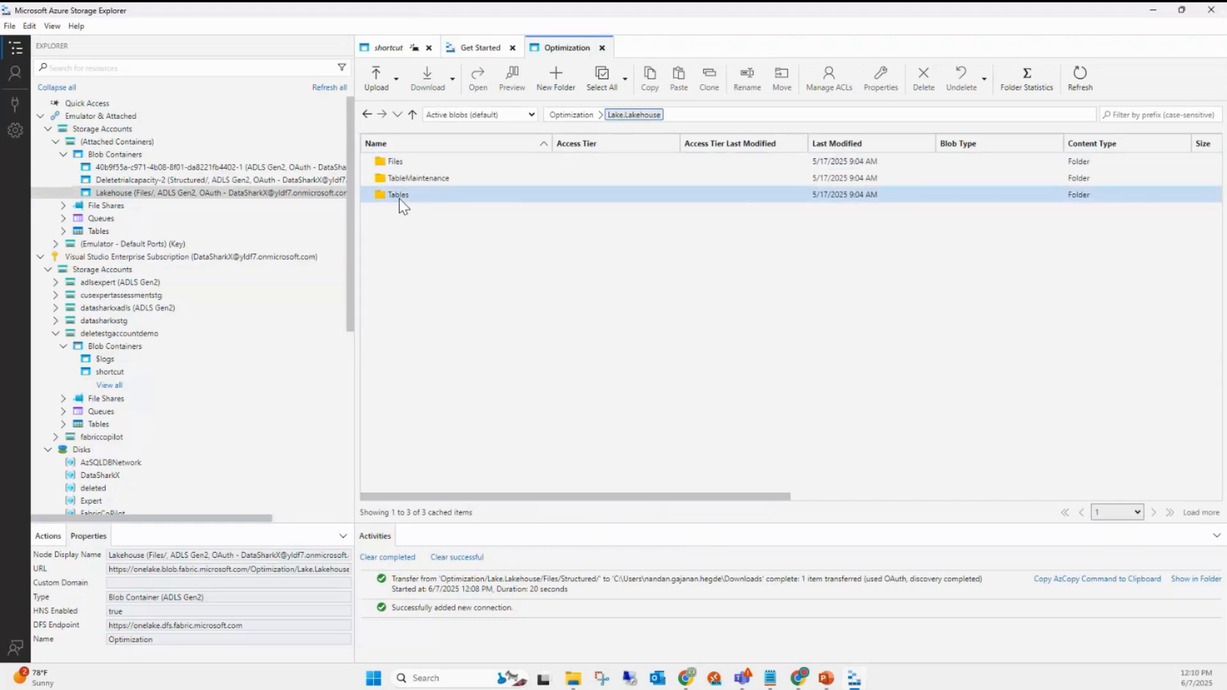
{"action": "left_click", "coordinate": [406, 195]}
{"action": "double_click", "coordinate": [408, 198]}
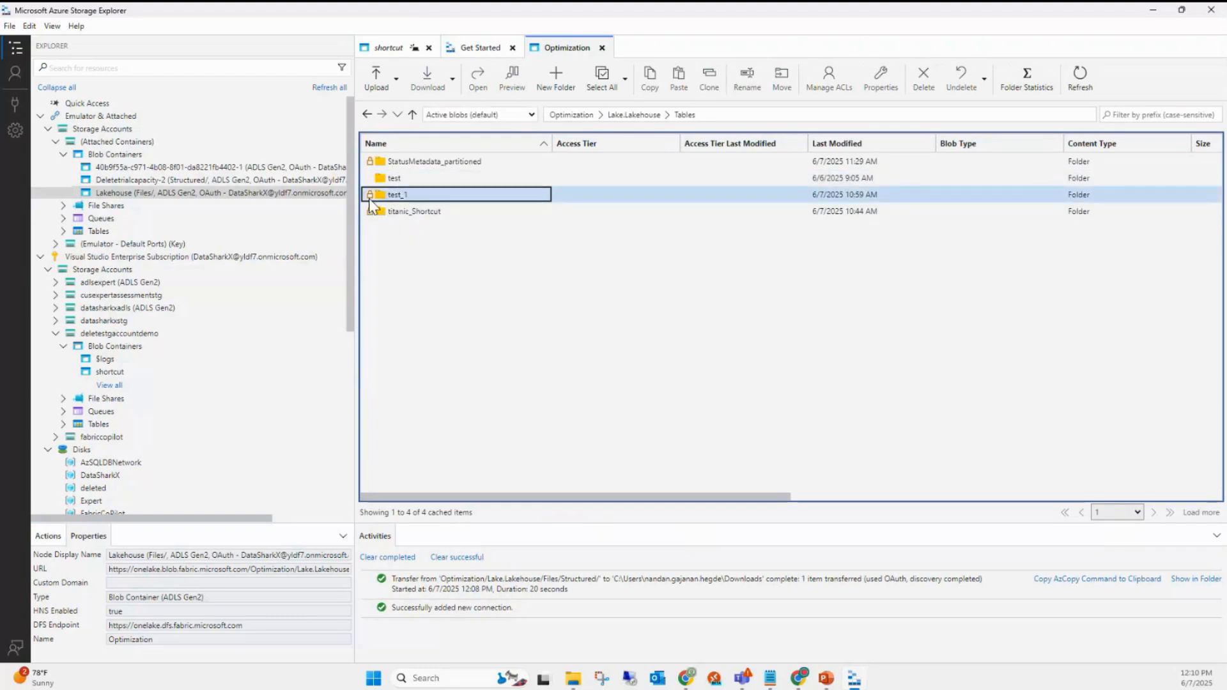
{"action": "double_click", "coordinate": [402, 176]}
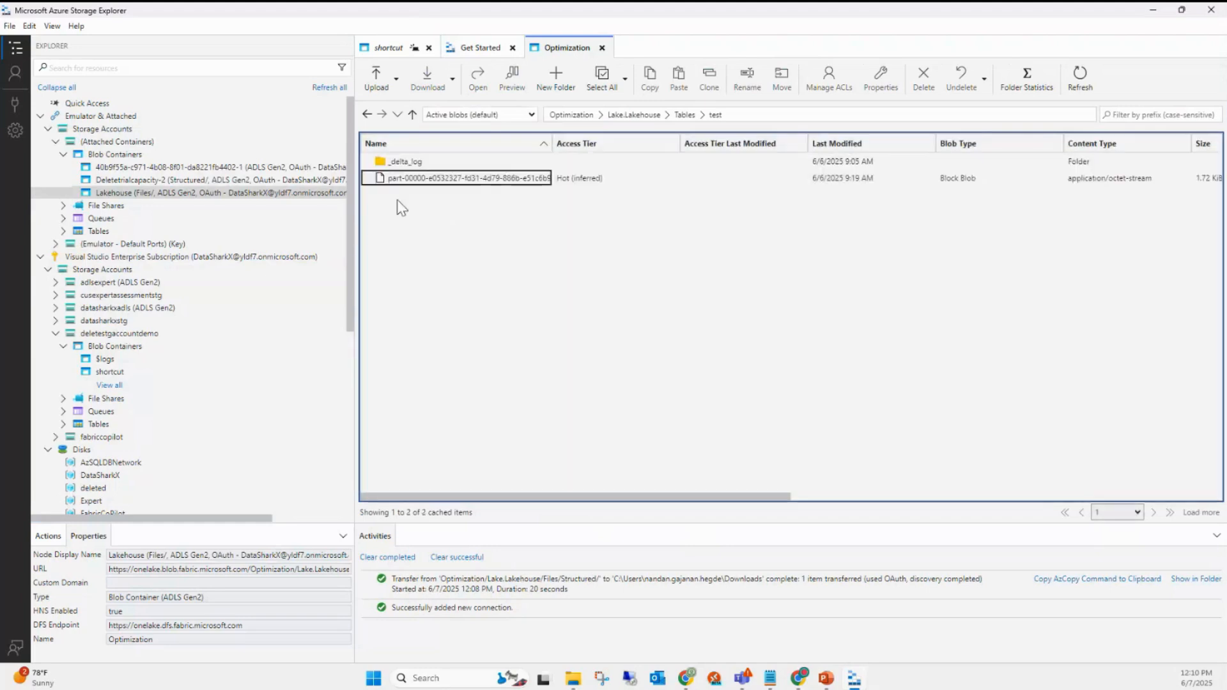
{"action": "left_click", "coordinate": [493, 182]}
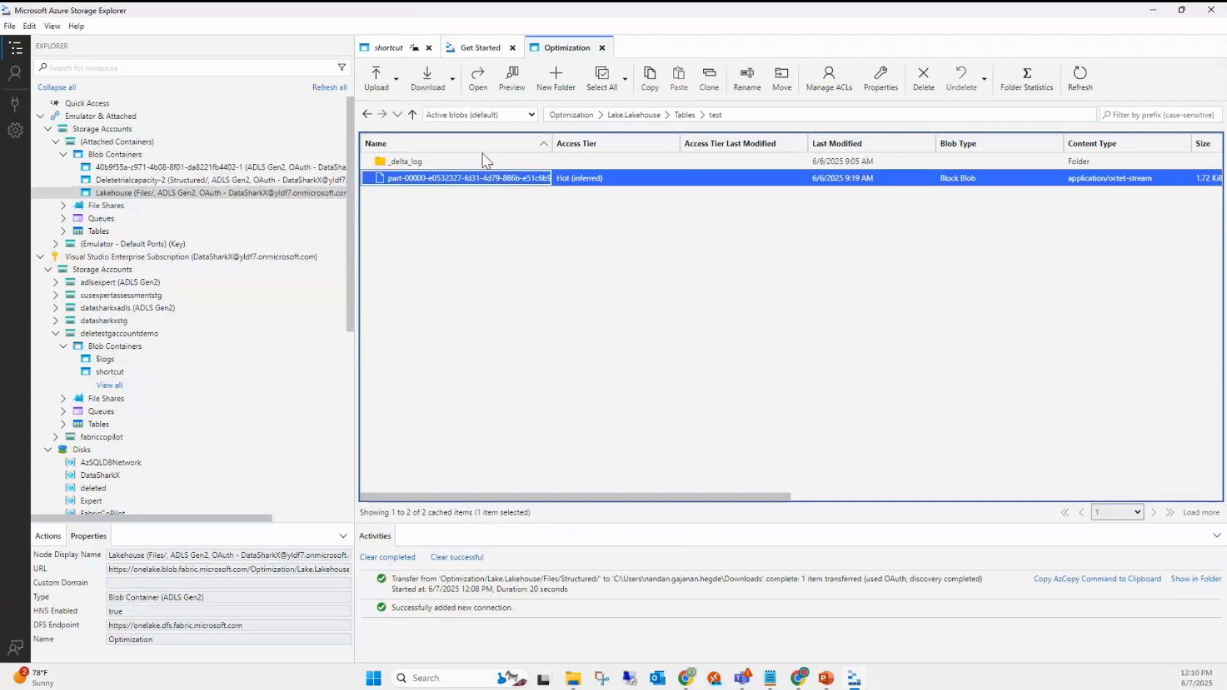
{"action": "left_click", "coordinate": [430, 83]}
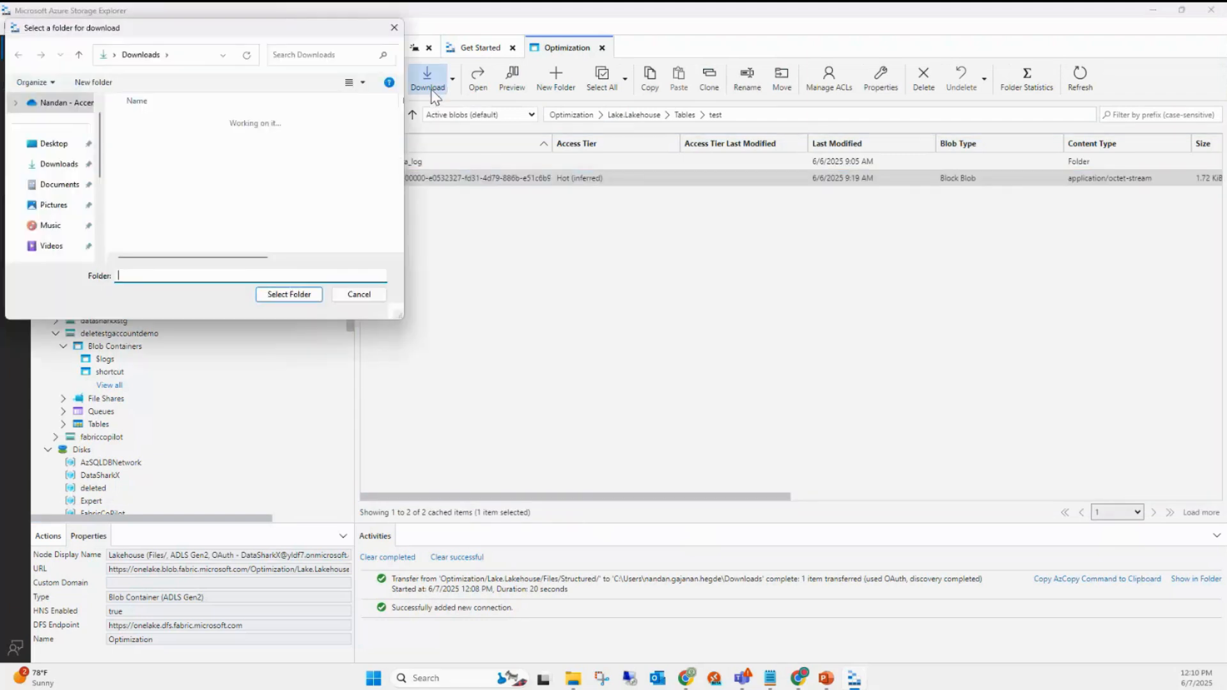
{"action": "left_click", "coordinate": [64, 168]}
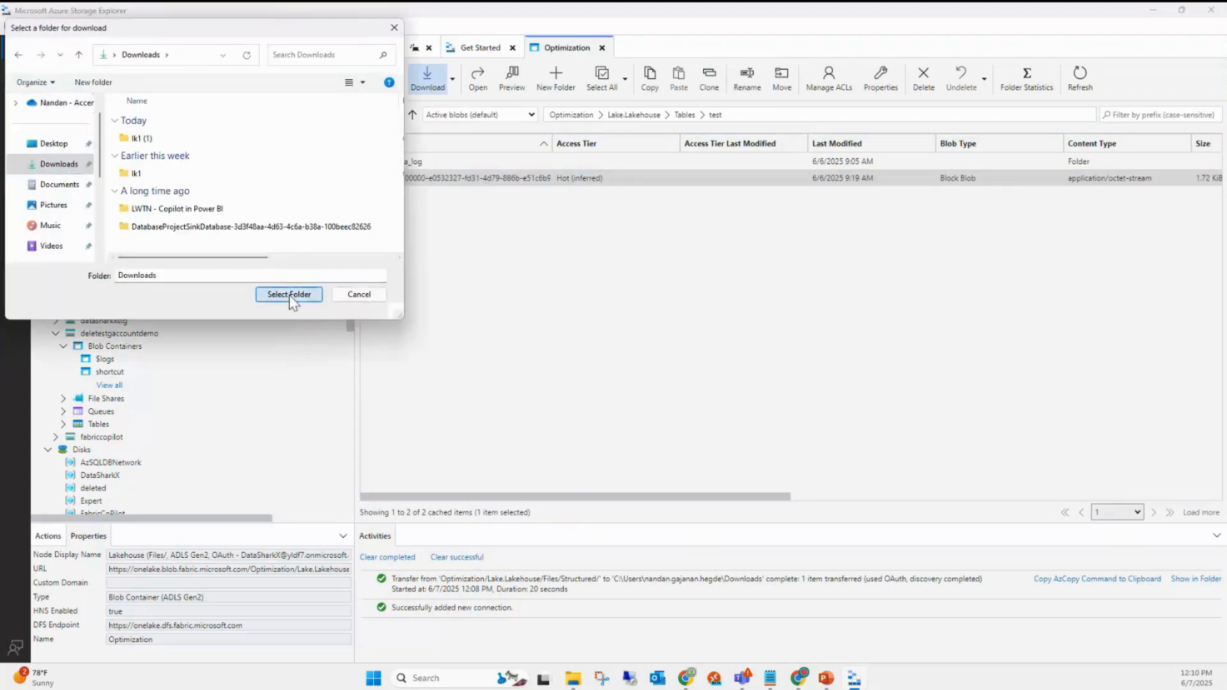
{"action": "left_click", "coordinate": [289, 294]}
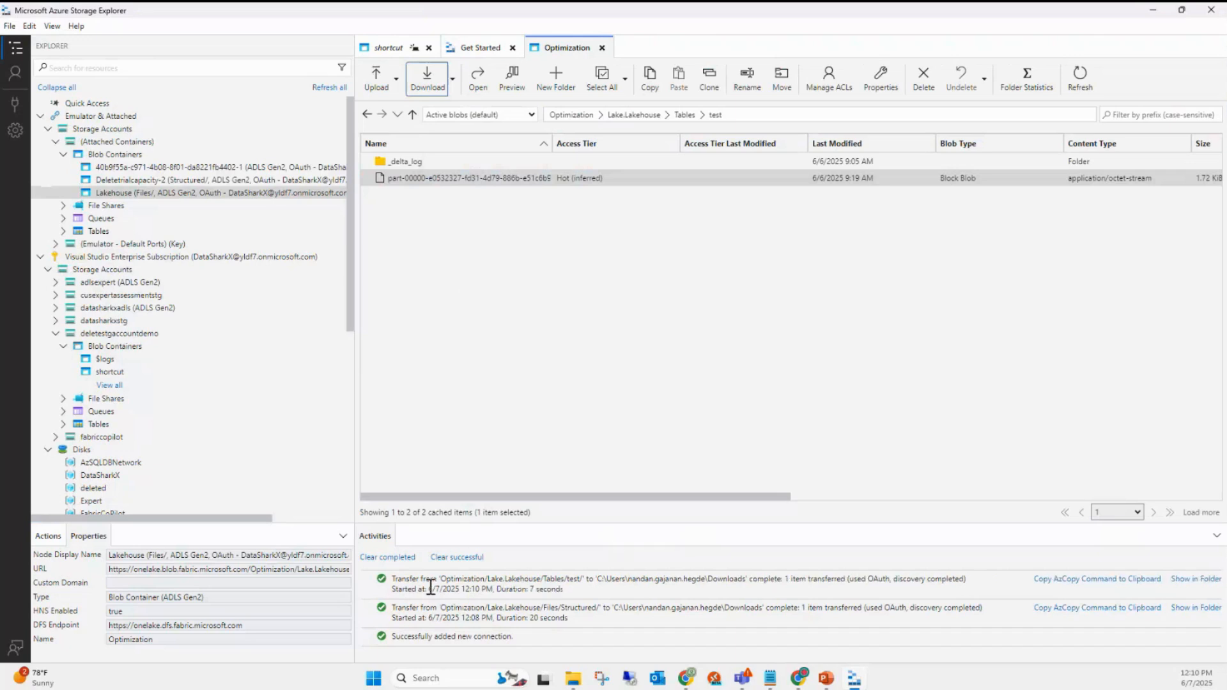
{"action": "left_click", "coordinate": [451, 261]}
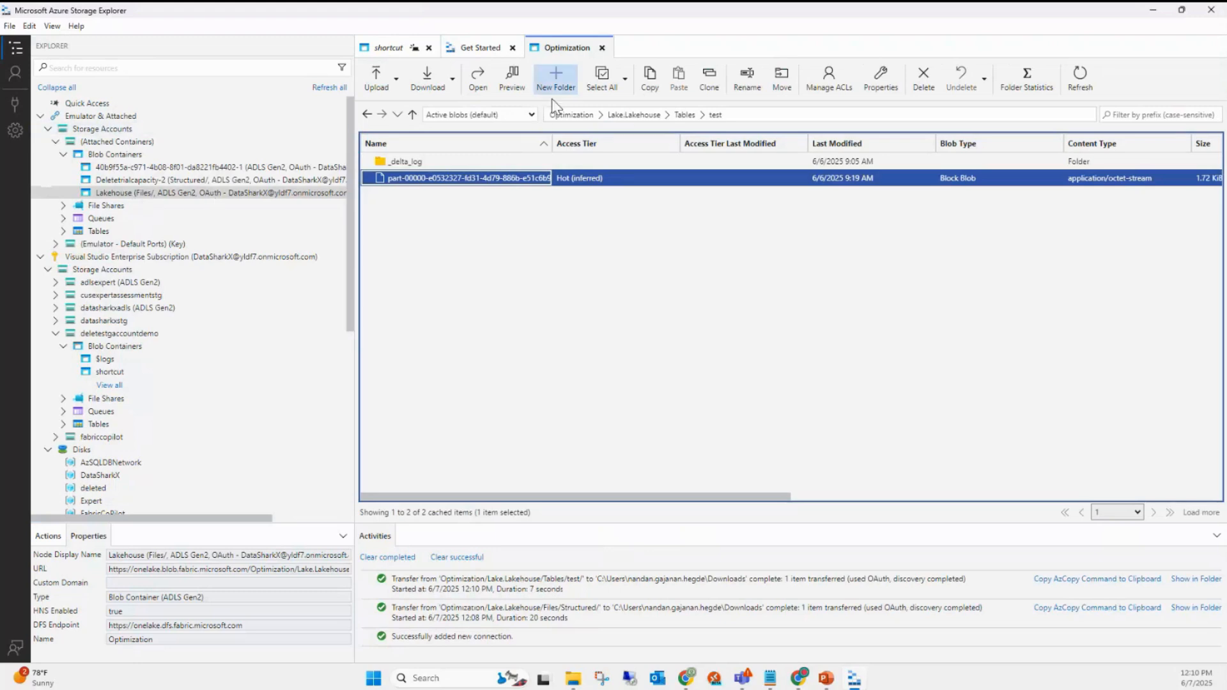
{"action": "mouse_move", "coordinate": [799, 677]}
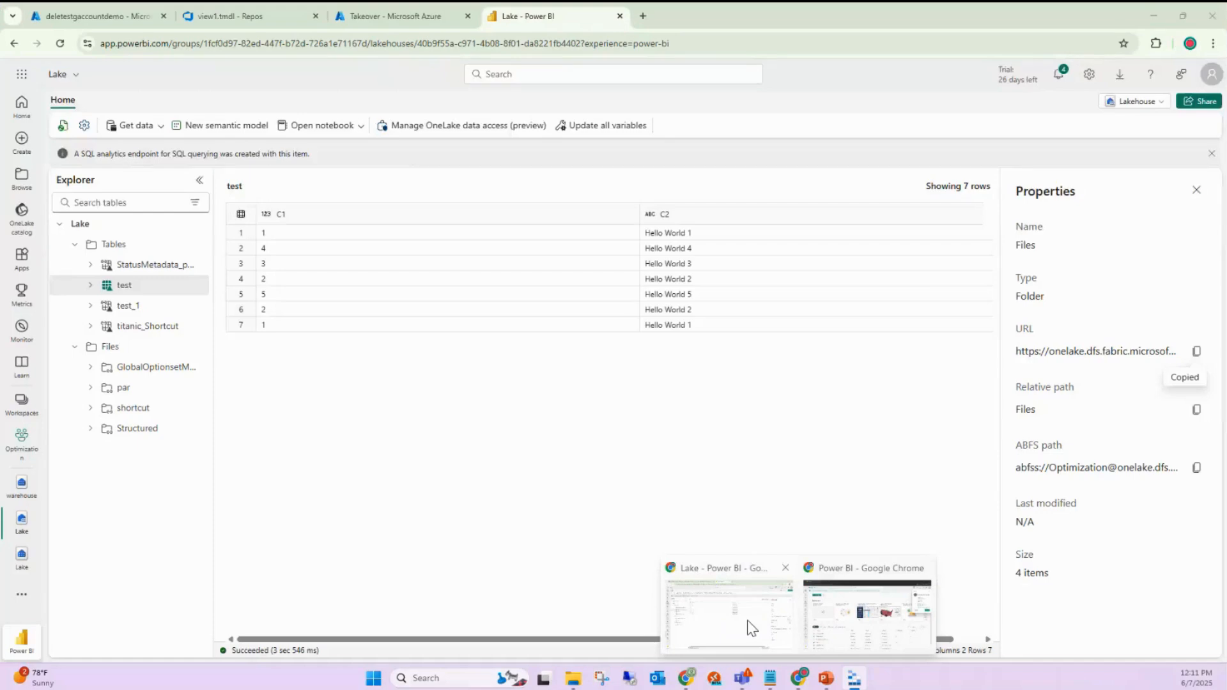
- Show the warehouse Geography table's properties and OneLake URL, then minimize the browser
{"action": "left_click", "coordinate": [749, 629]}
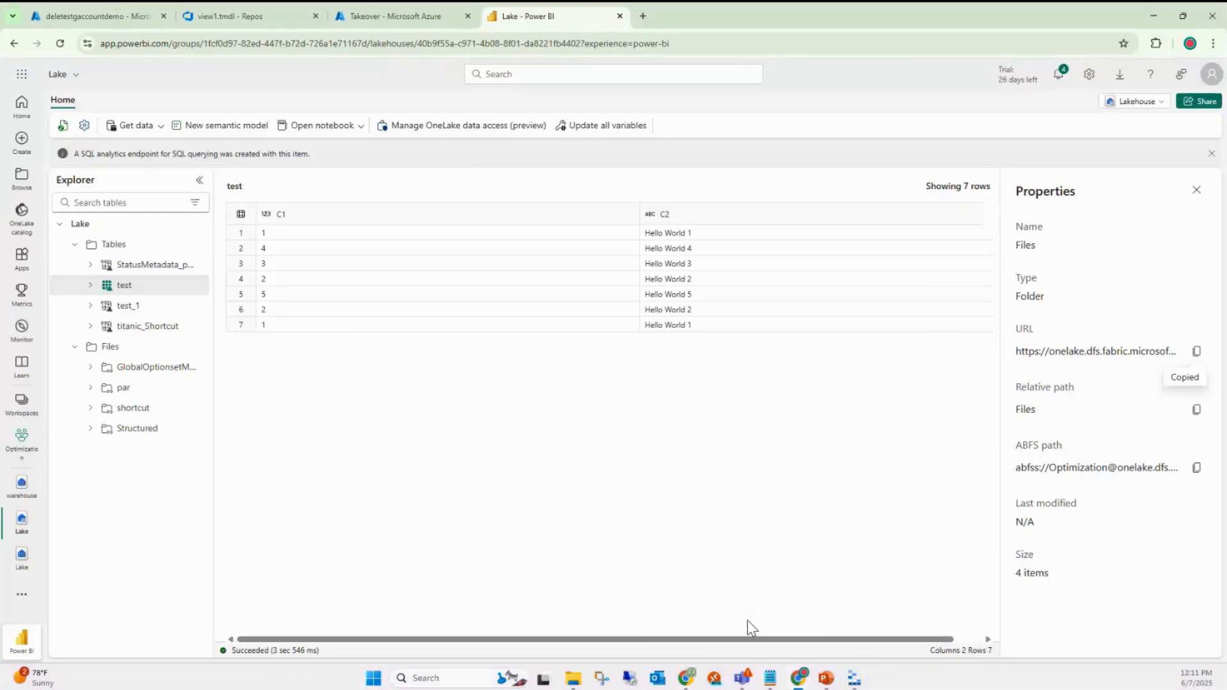
{"action": "left_click", "coordinate": [19, 492]}
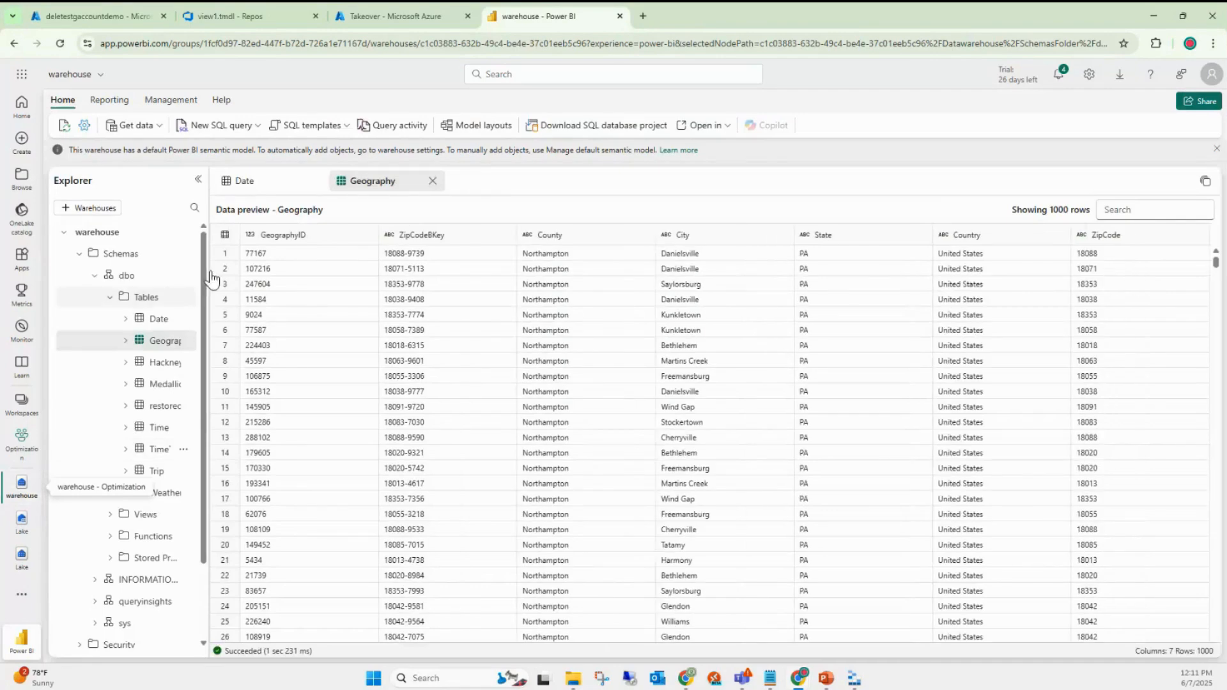
{"action": "mouse_move", "coordinate": [209, 275]}
{"action": "left_mouse_down"}
{"action": "mouse_move", "coordinate": [232, 276]}
{"action": "mouse_move", "coordinate": [217, 295]}
{"action": "left_mouse_up"}
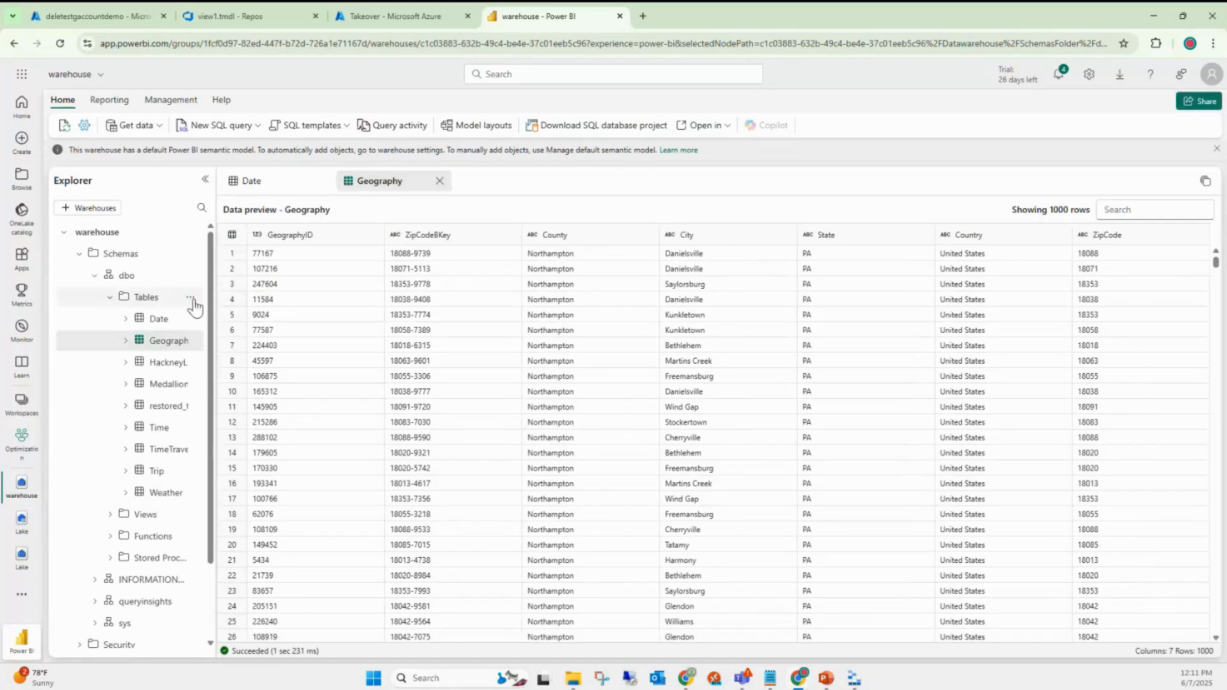
{"action": "left_click", "coordinate": [190, 298]}
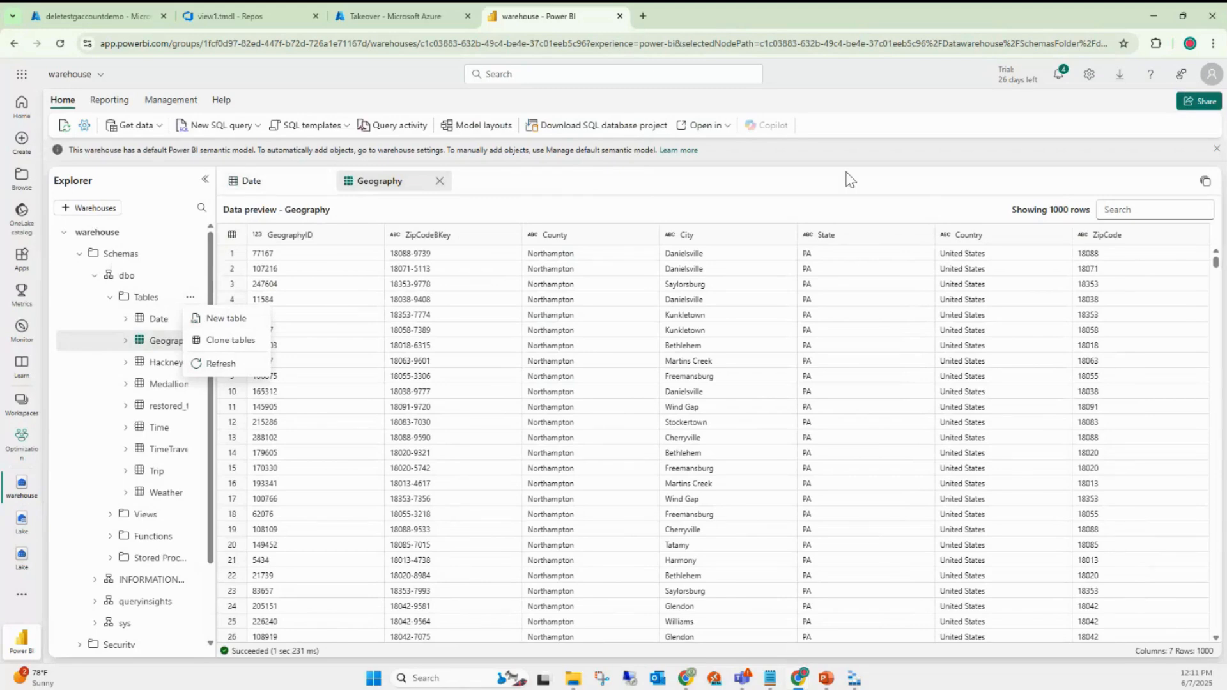
{"action": "left_click", "coordinate": [190, 341]}
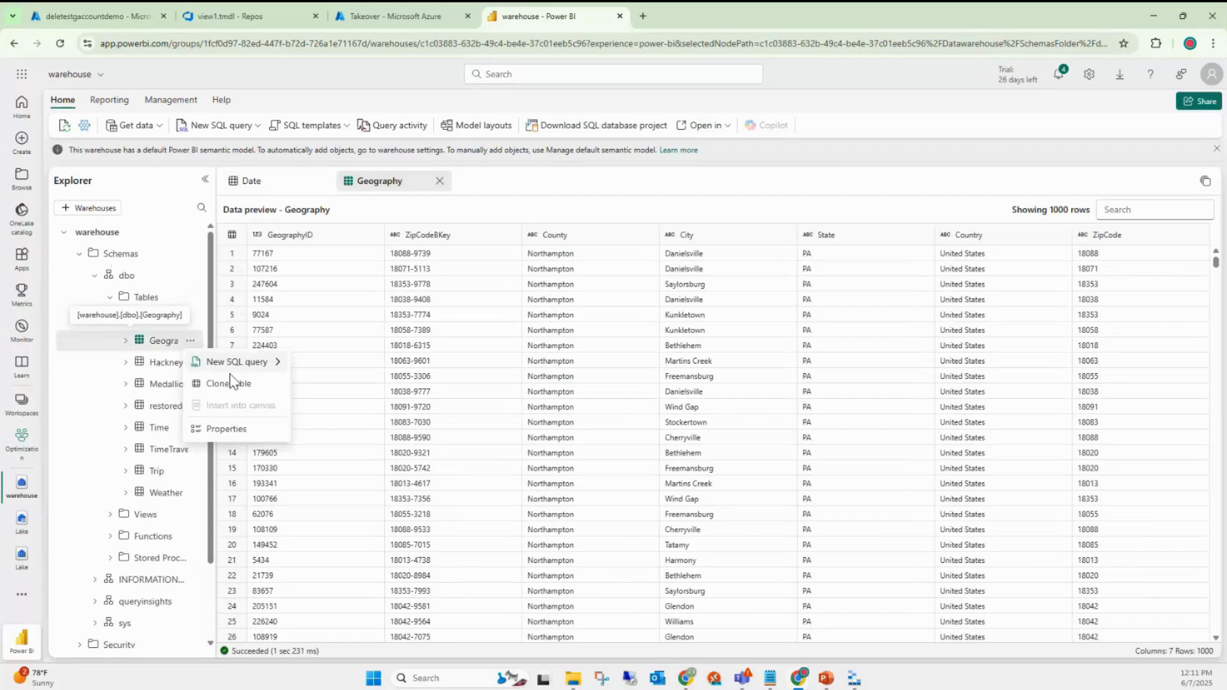
{"action": "left_click", "coordinate": [227, 428]}
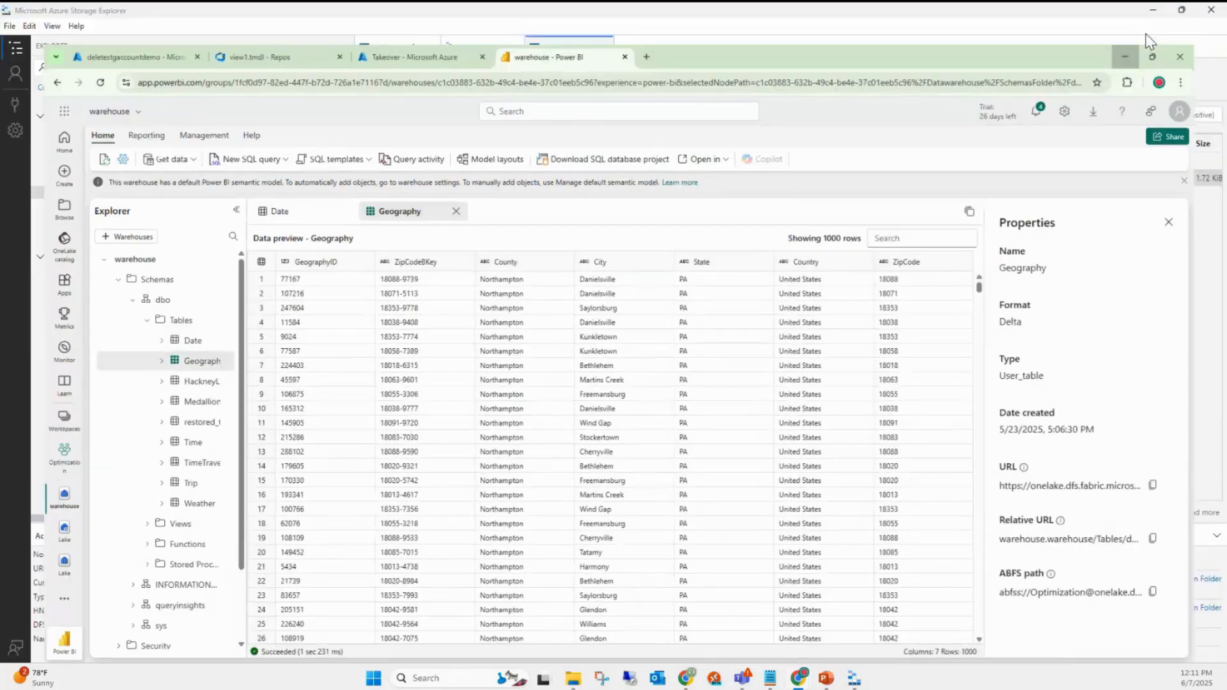
{"action": "left_click", "coordinate": [1154, 16]}
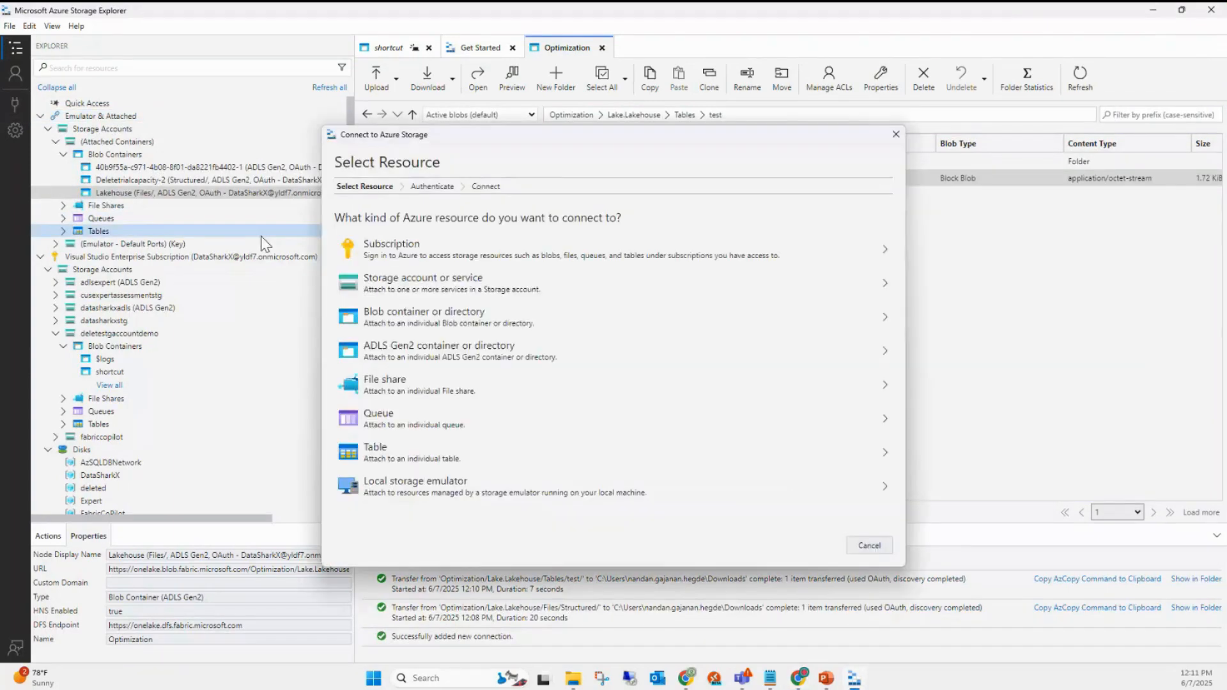
- Start a blob container connection with OAuth sign-in and the current account
{"action": "left_click", "coordinate": [401, 328]}
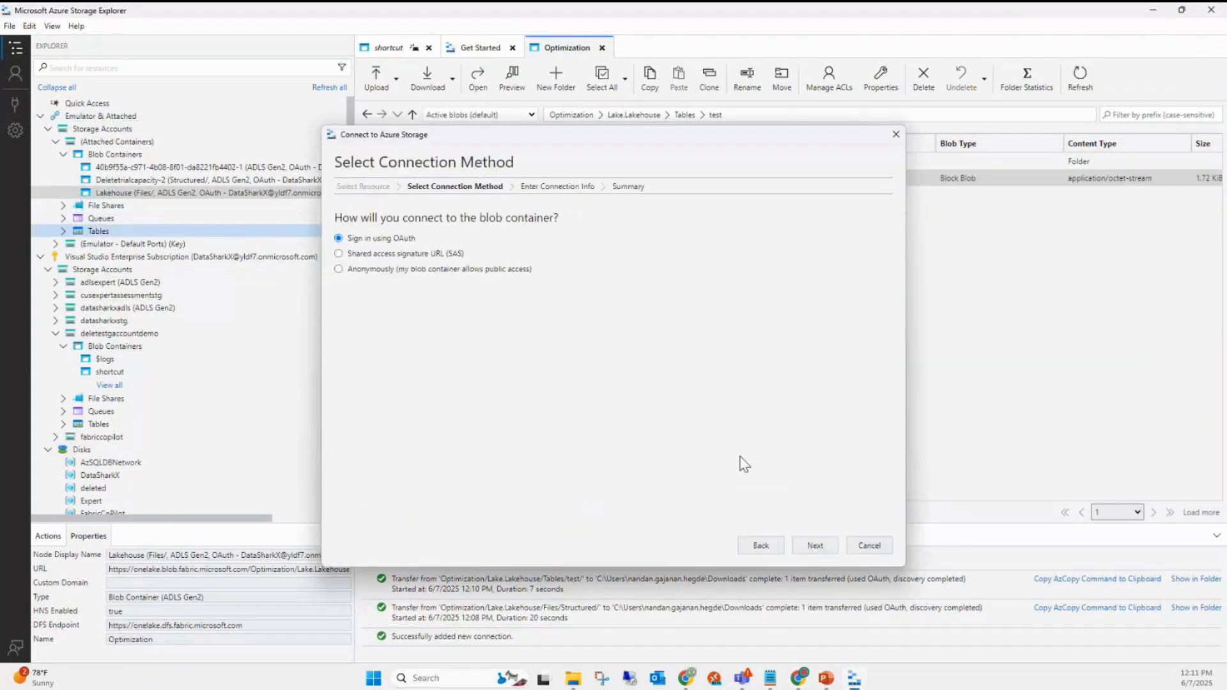
{"action": "left_click", "coordinate": [815, 547]}
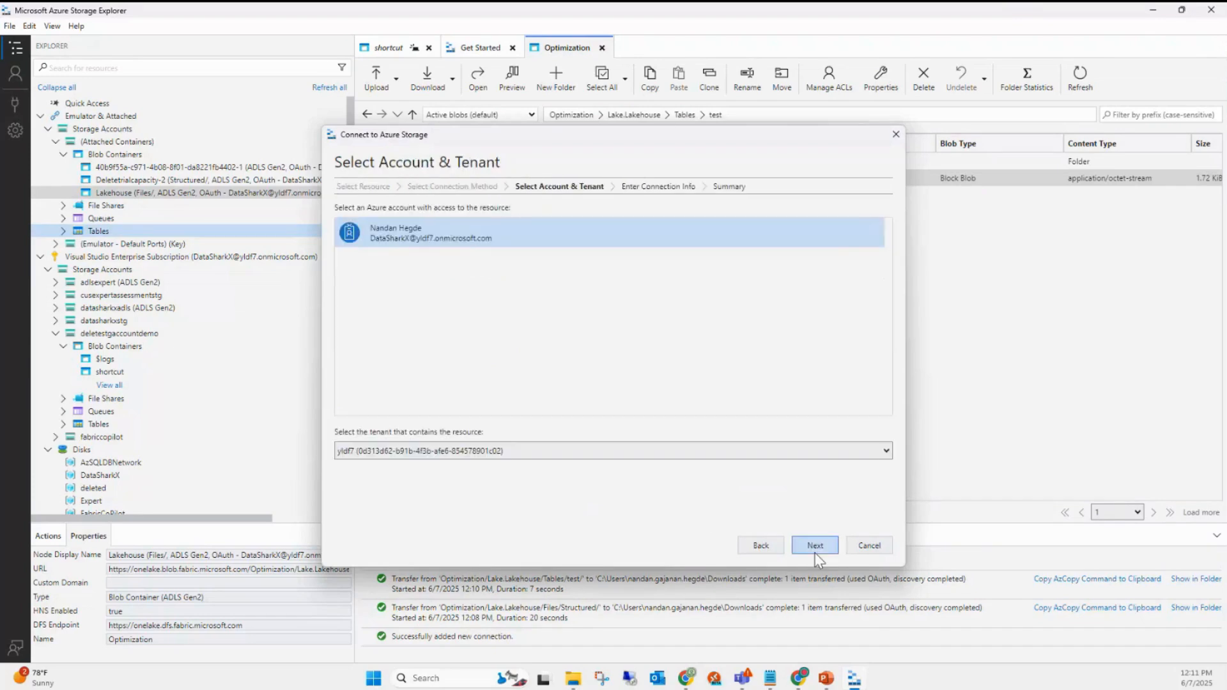
{"action": "left_click", "coordinate": [815, 550]}
- Paste the Geography OneLake URL, trim /dbo/Geography, and verify the workspace and warehouse names
{"action": "left_click", "coordinate": [373, 285]}
{"action": "type", "text": "https://onelake.dfs.fabric.microsoft.com/Optimization/warehouse.warehouse/Tables/dbo/Geography"}
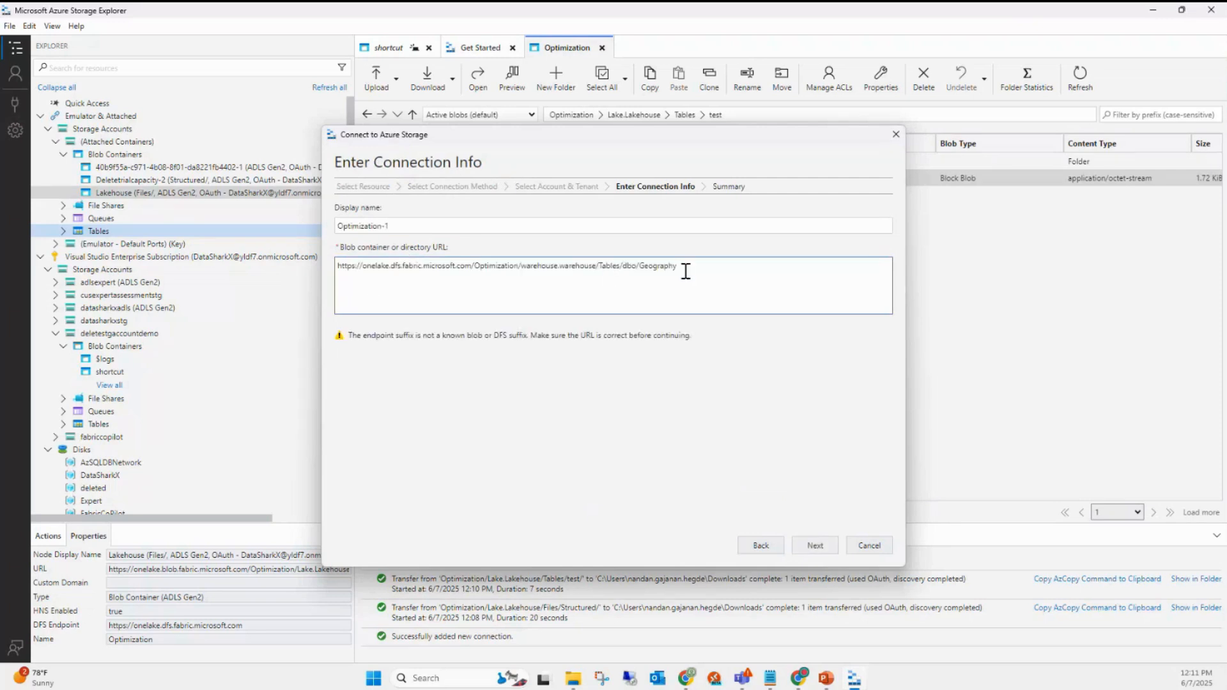
{"action": "left_click_drag", "start_coordinate": [685, 267], "coordinate": [619, 267]}
{"action": "key", "text": "BackSpace"}
{"action": "left_click_drag", "start_coordinate": [339, 269], "coordinate": [481, 275]}
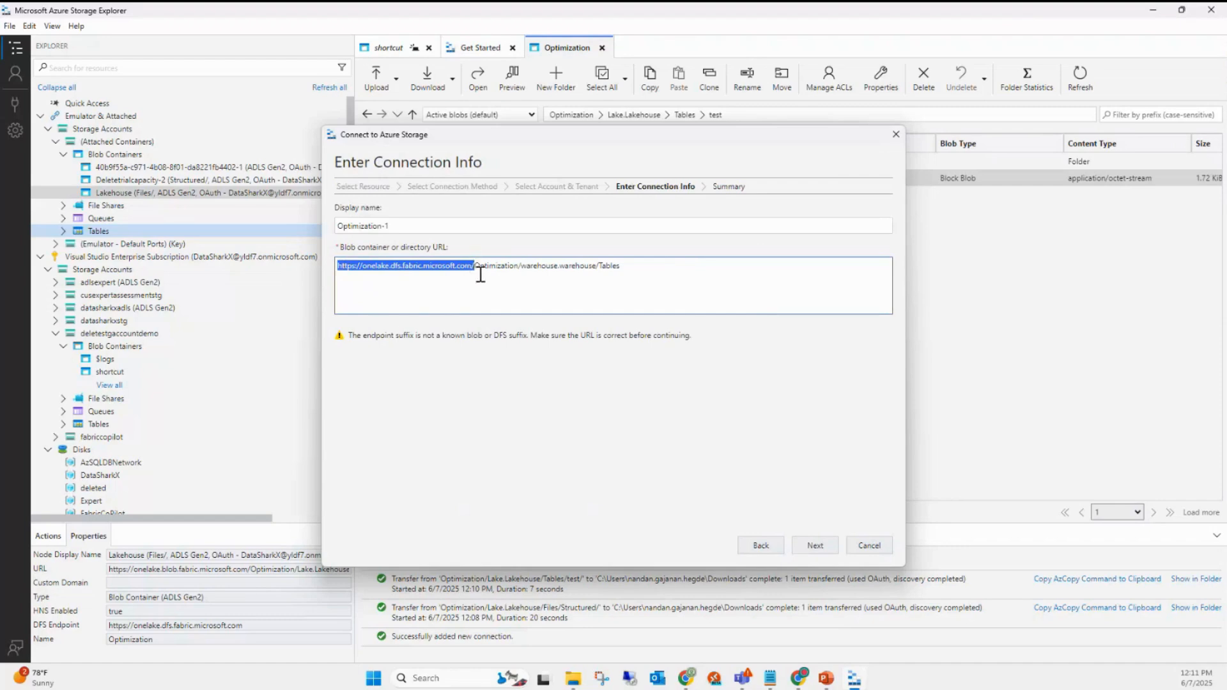
{"action": "double_click", "coordinate": [484, 268]}
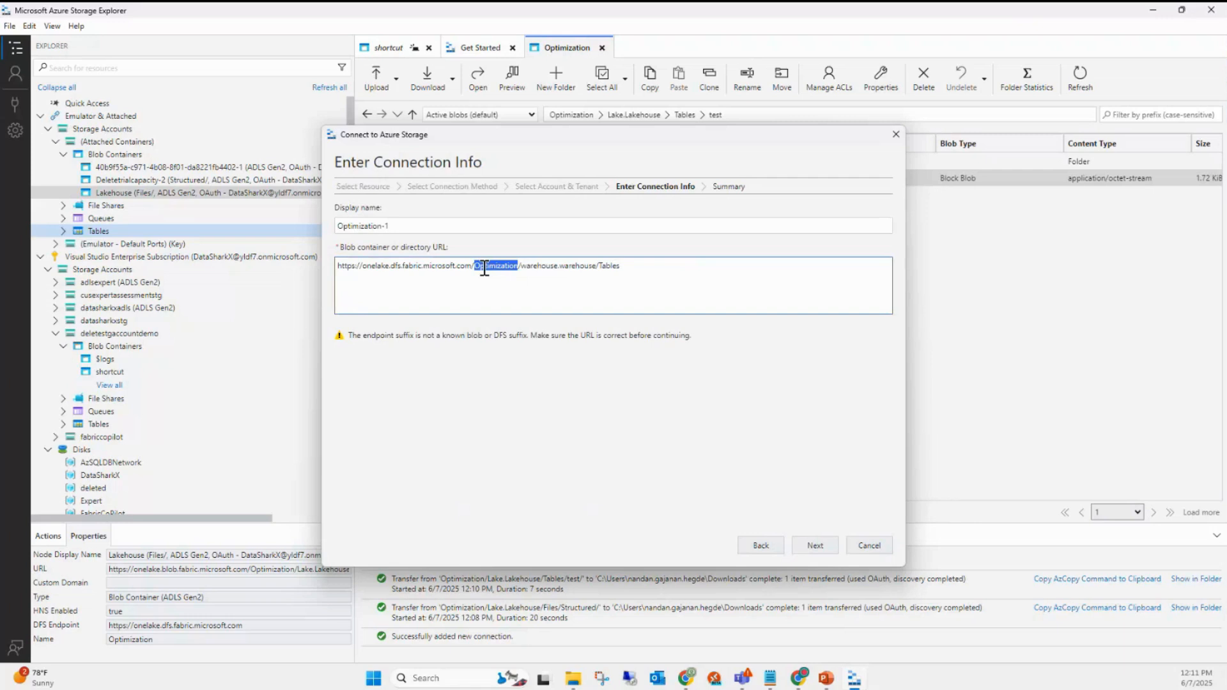
{"action": "double_click", "coordinate": [535, 267]}
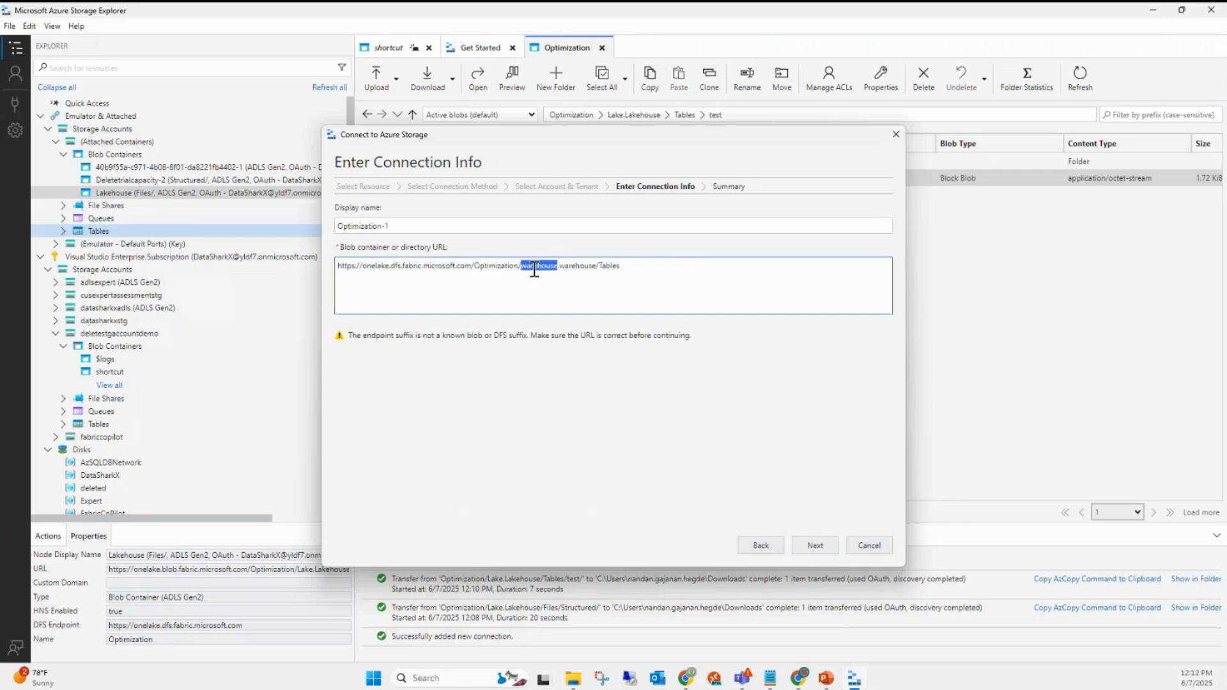
{"action": "mouse_move", "coordinate": [799, 678]}
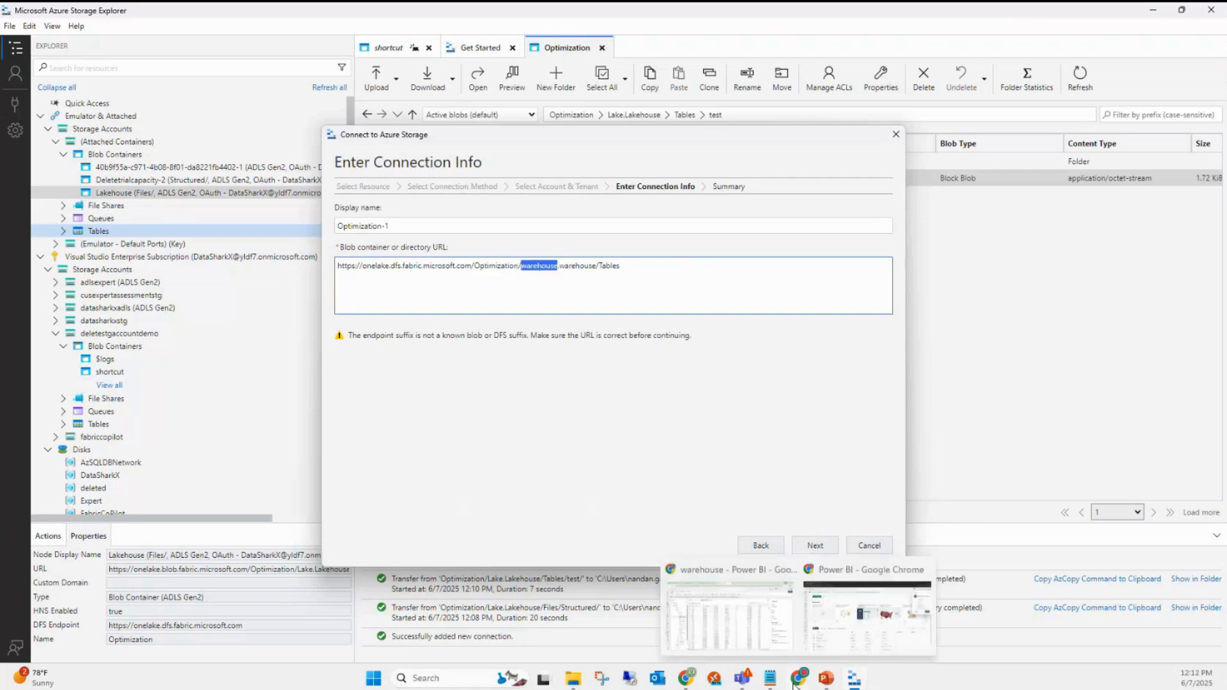
{"action": "left_click", "coordinate": [708, 629]}
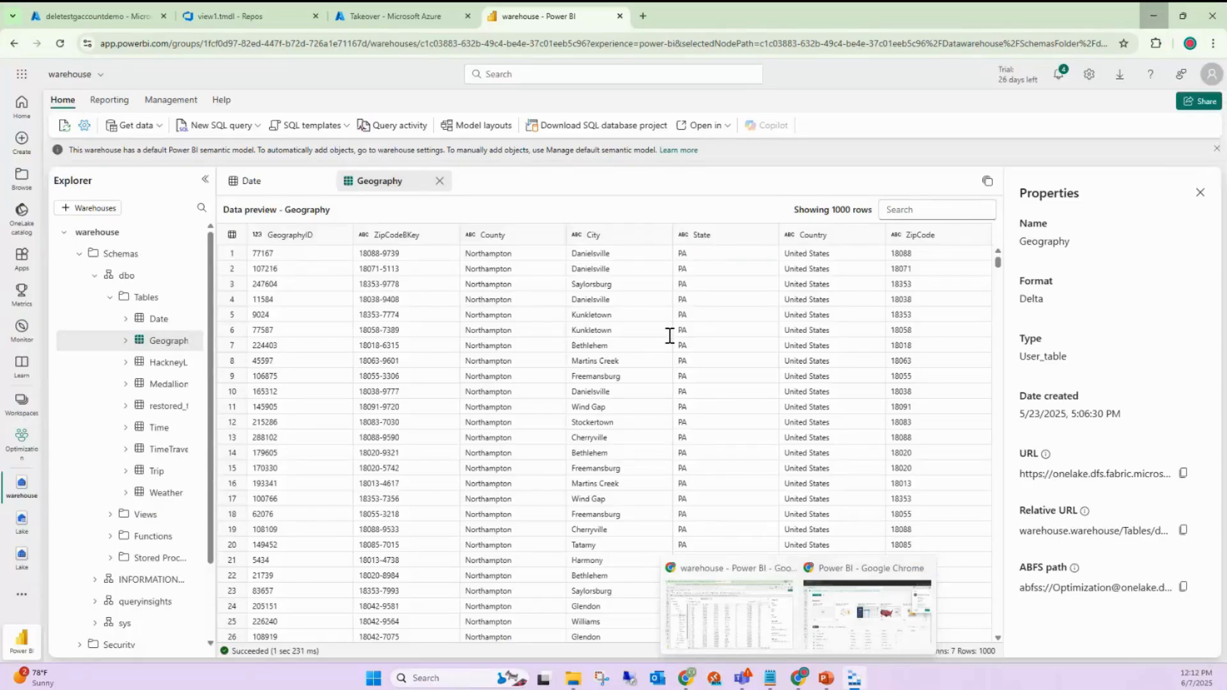
{"action": "key", "text": "alt+Tab"}
{"action": "double_click", "coordinate": [576, 265]}
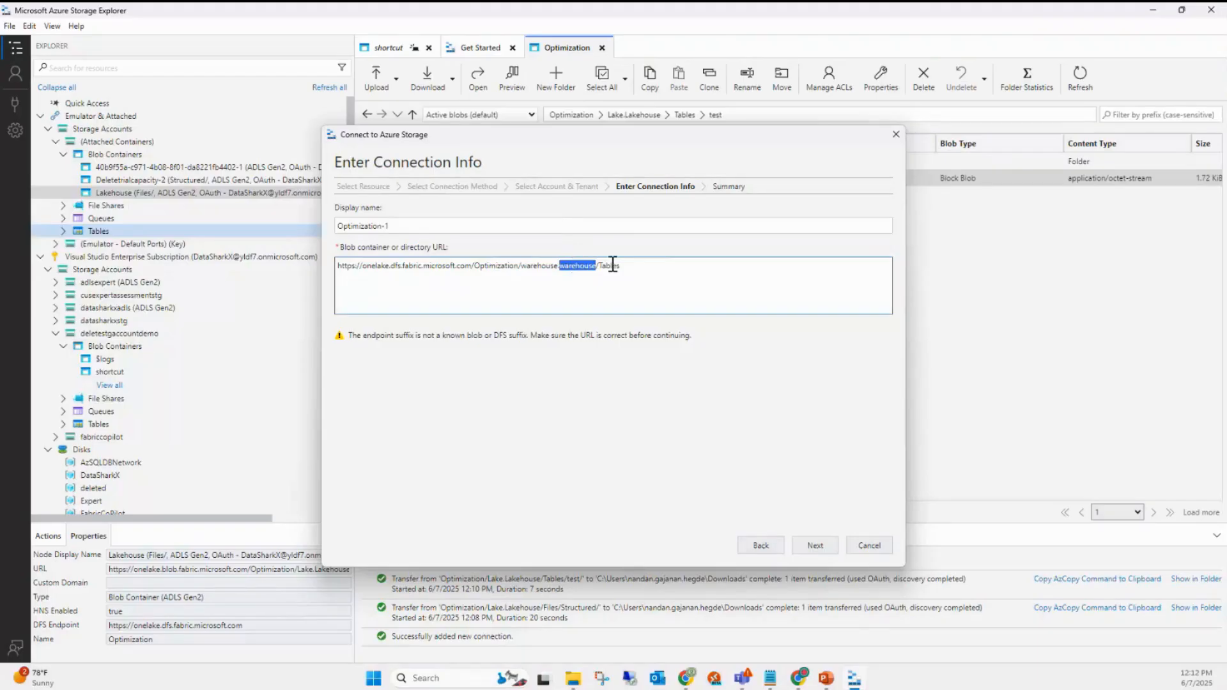
- Rename the display name from Optimization-1 to FWH and continue to the summary
{"action": "triple_click", "coordinate": [384, 226]}
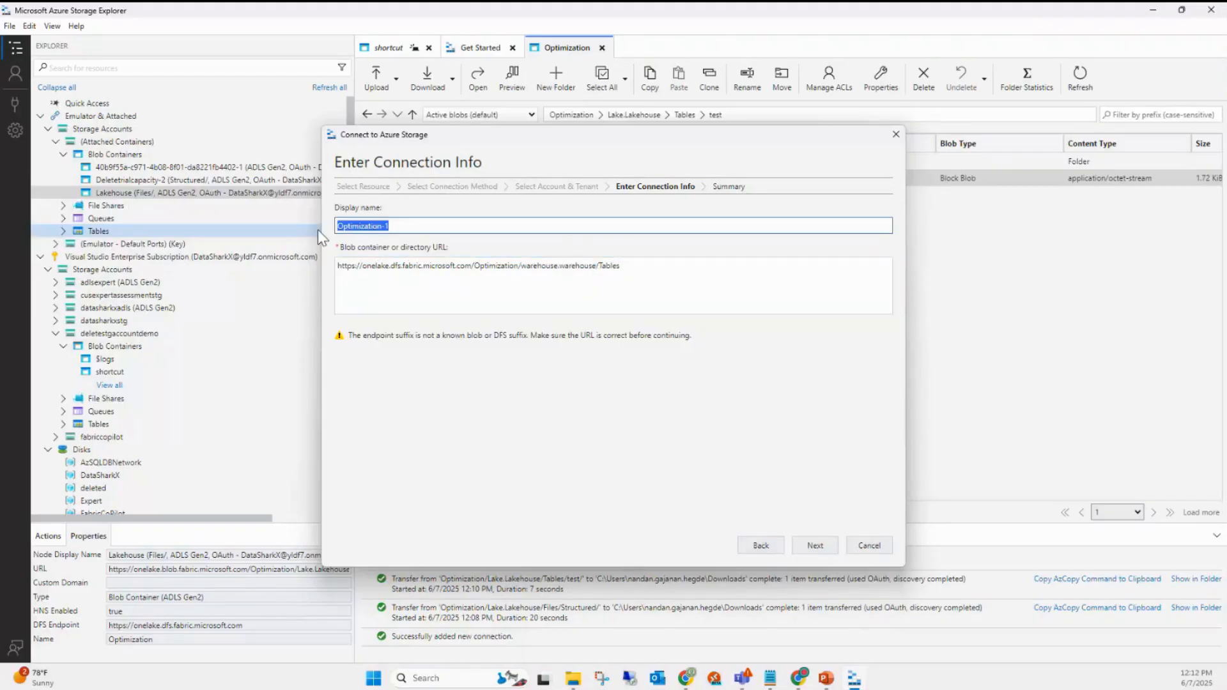
{"action": "type", "text": "fWH"}
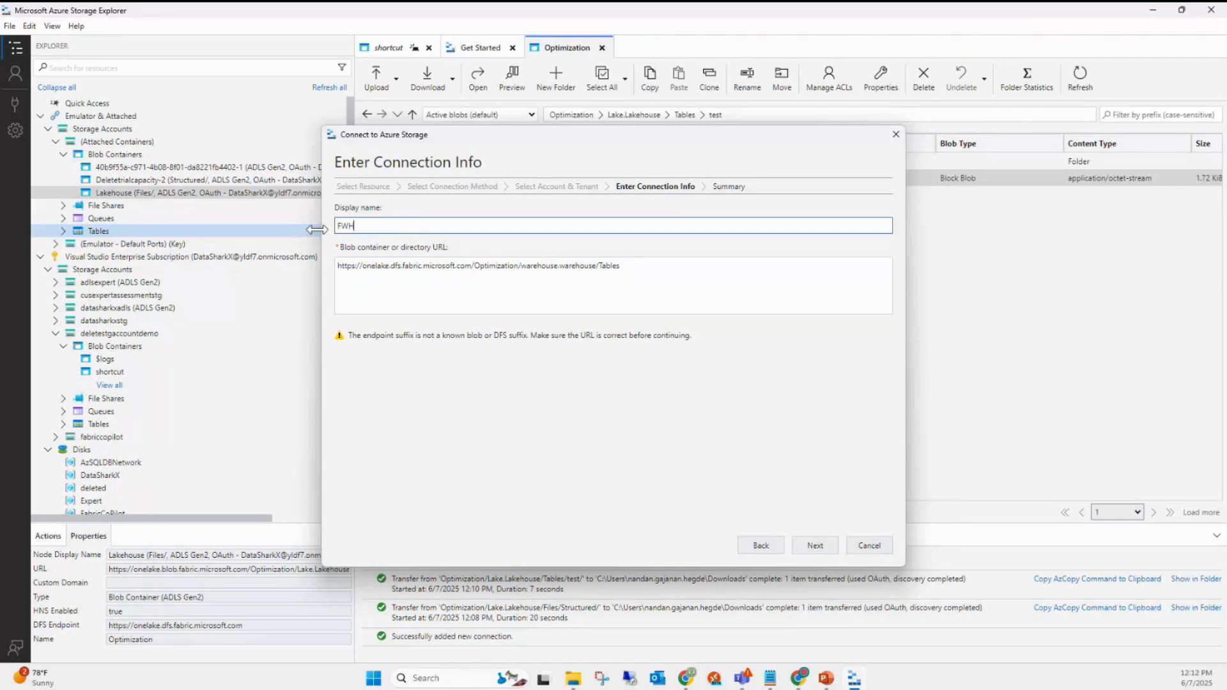
{"action": "left_click", "coordinate": [834, 550]}
- Connect FWH, open Tables > dbo to list the nine warehouse tables, then return to the Power BI warehouse
{"action": "left_click", "coordinate": [834, 550]}
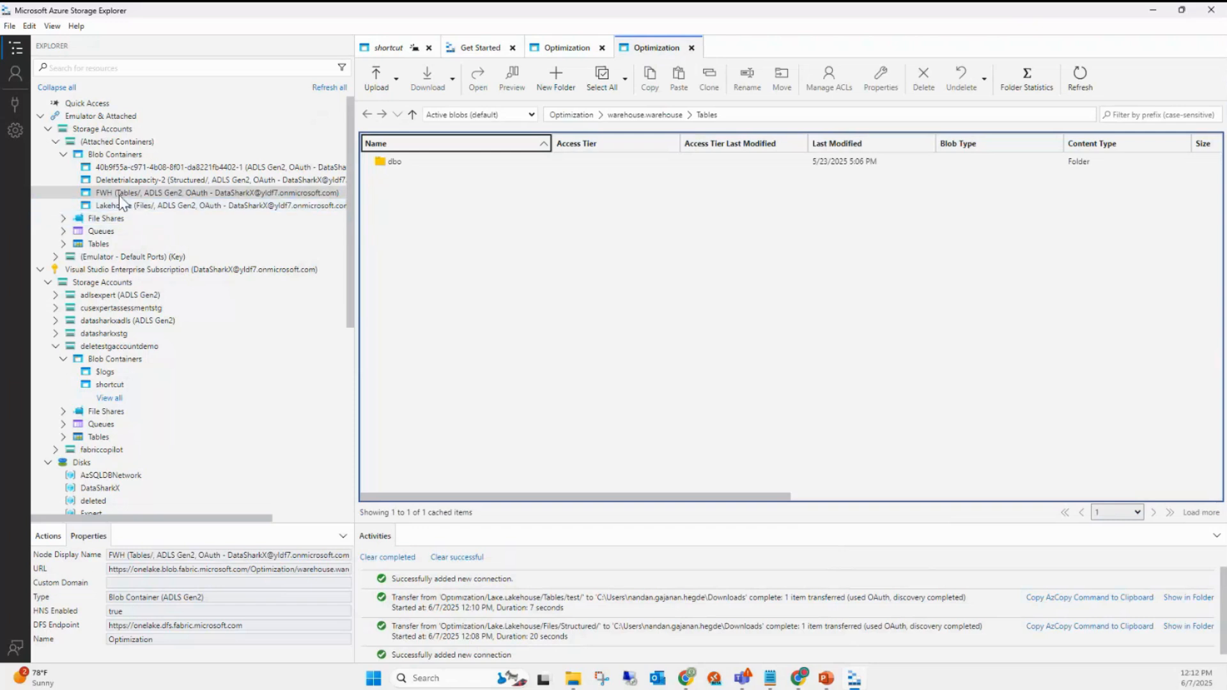
{"action": "left_click", "coordinate": [658, 115]}
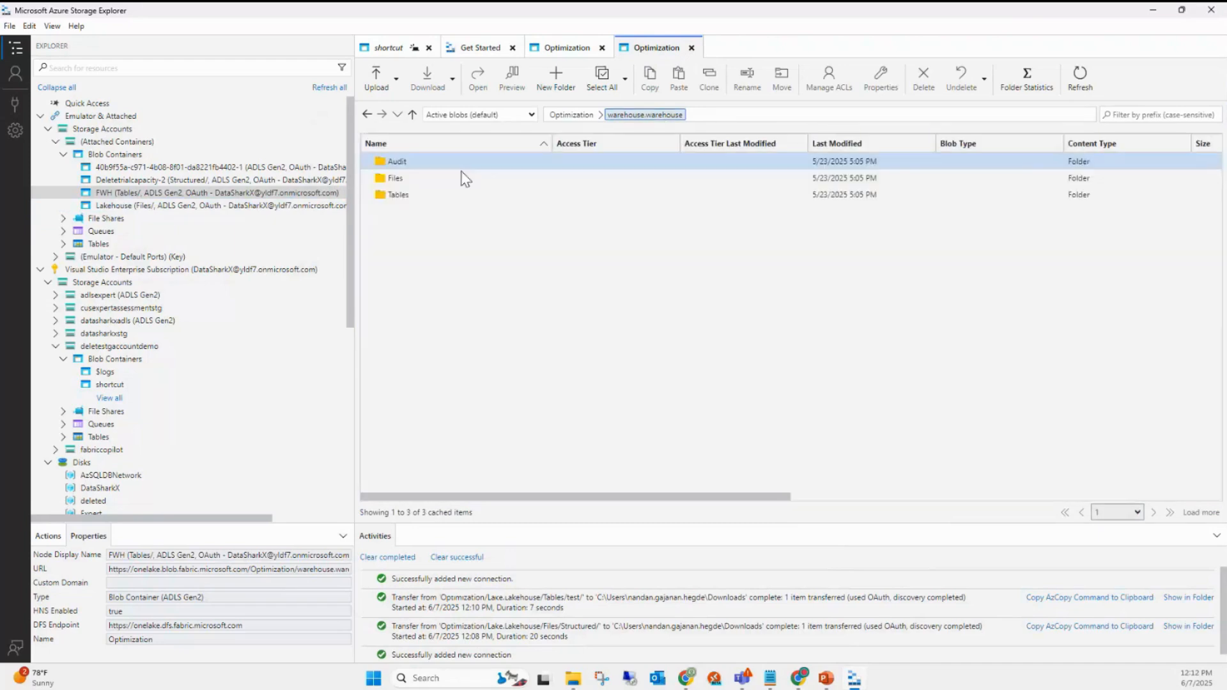
{"action": "left_click", "coordinate": [403, 196]}
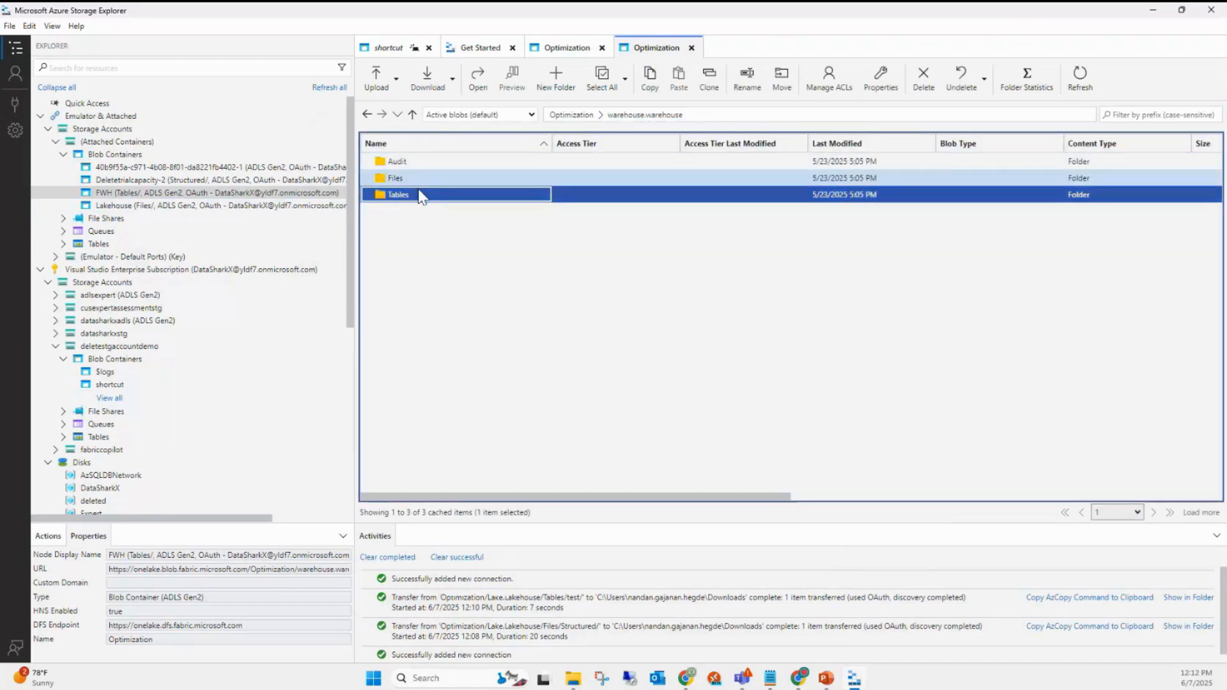
{"action": "double_click", "coordinate": [404, 193]}
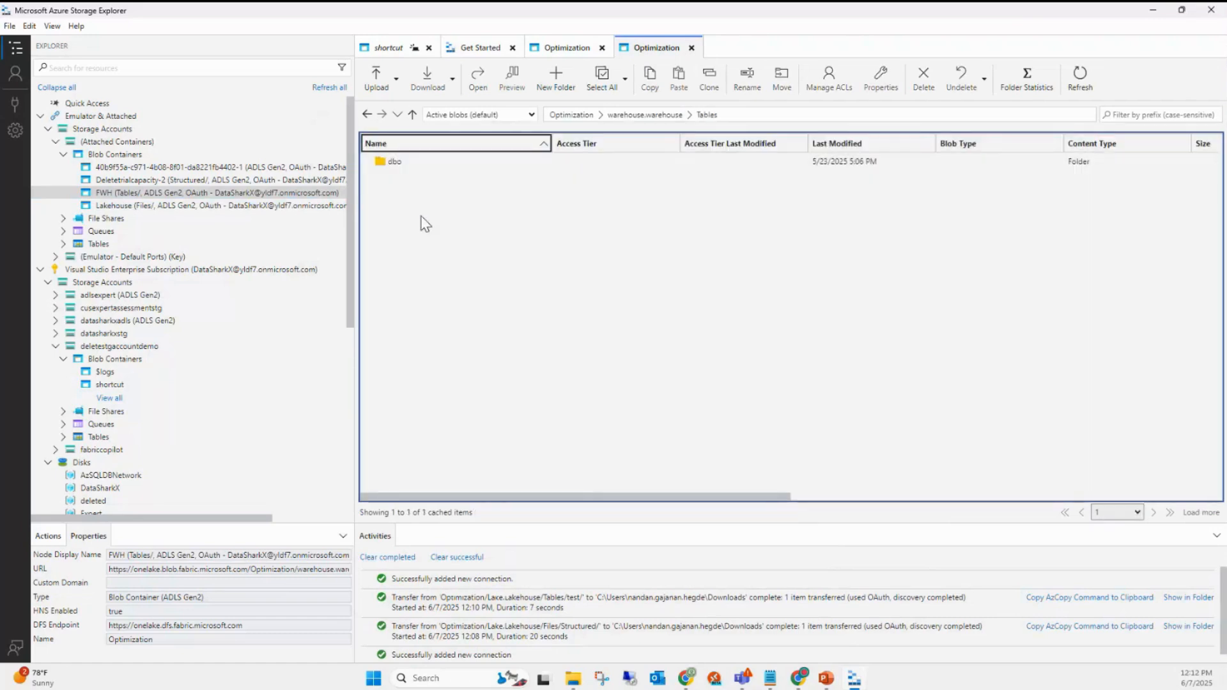
{"action": "double_click", "coordinate": [397, 164]}
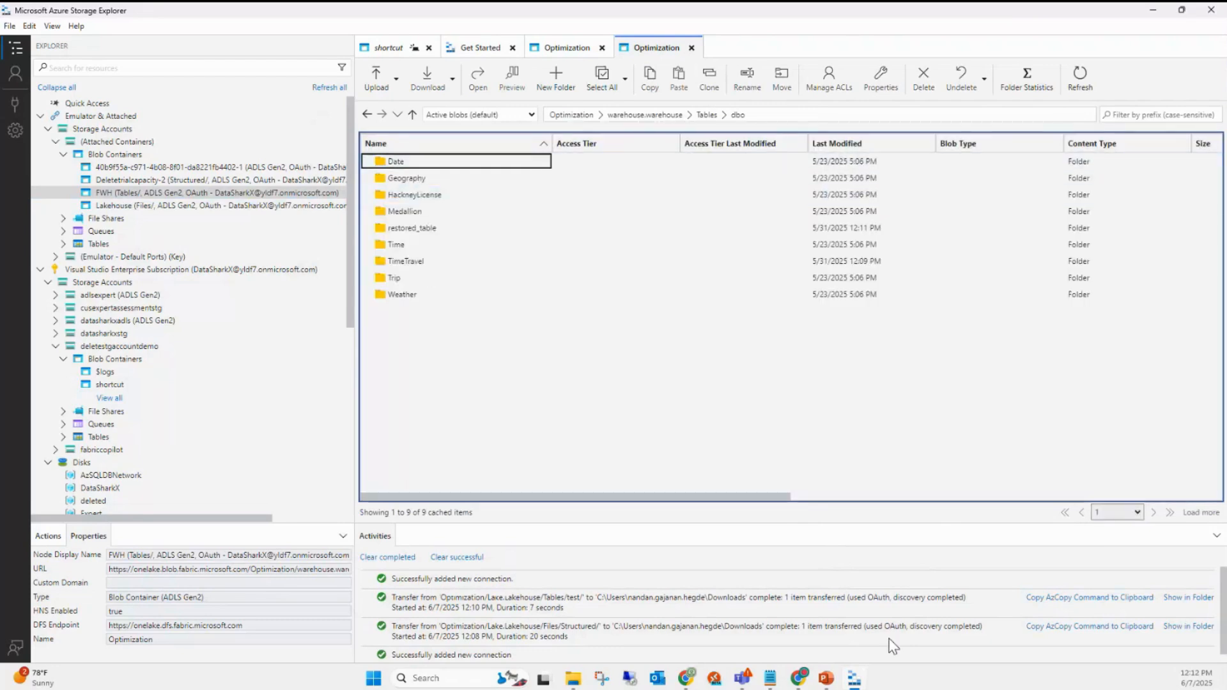
{"action": "mouse_move", "coordinate": [799, 677]}
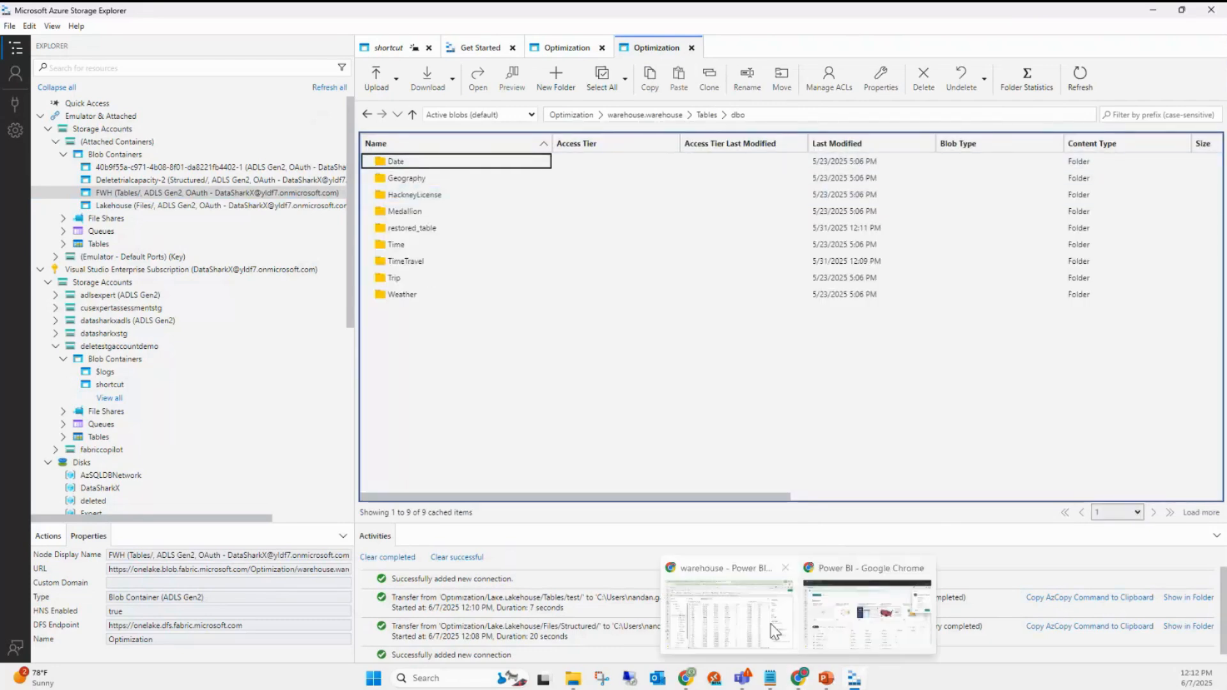
{"action": "left_click", "coordinate": [775, 632]}
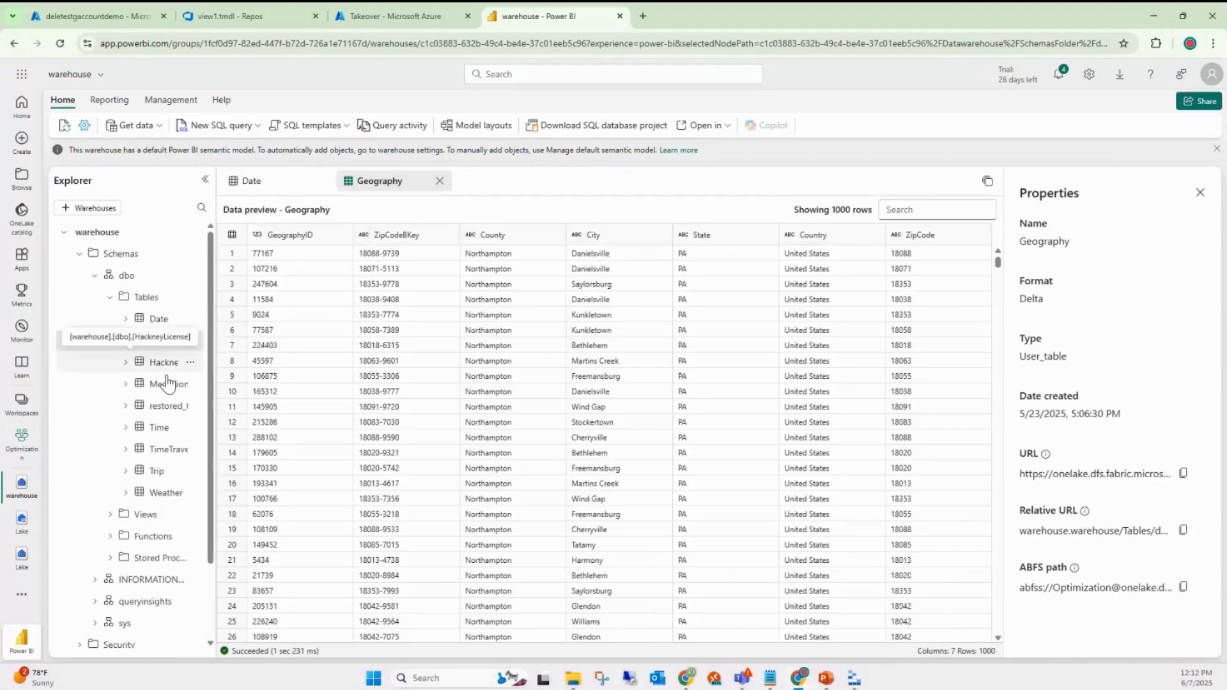
- Drill through Date > GUID folder > 0 > 1348 to its parquet file, then back to Date
{"action": "left_click", "coordinate": [1154, 16]}
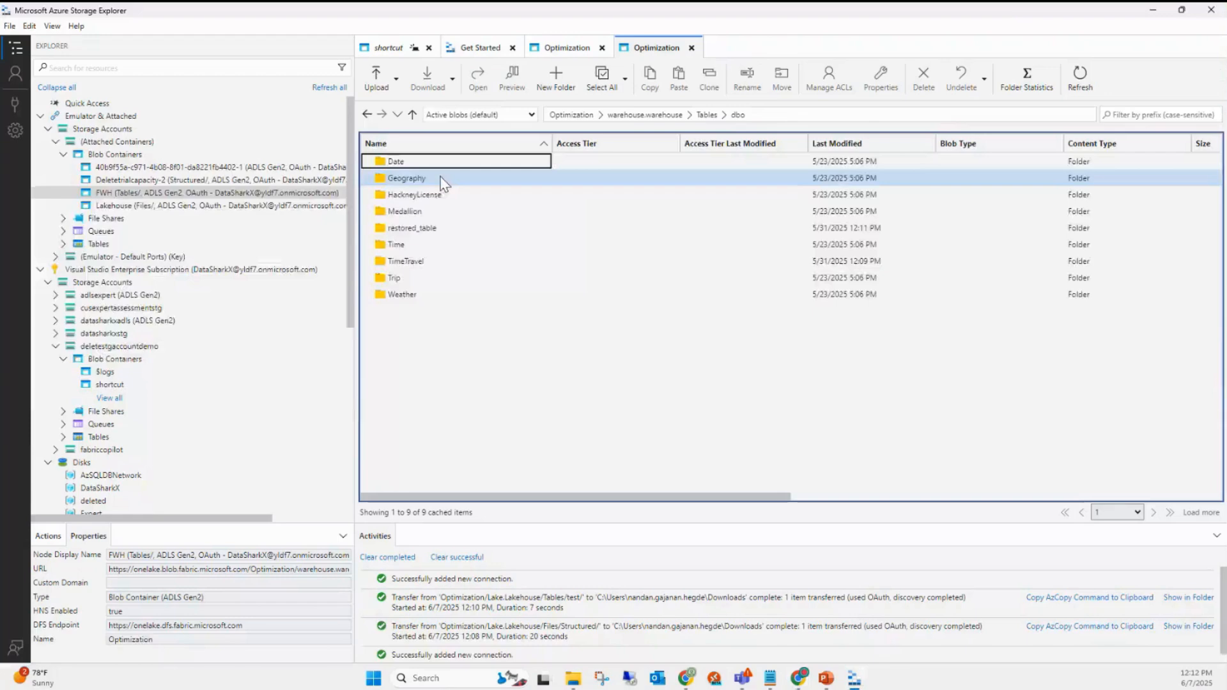
{"action": "double_click", "coordinate": [395, 164]}
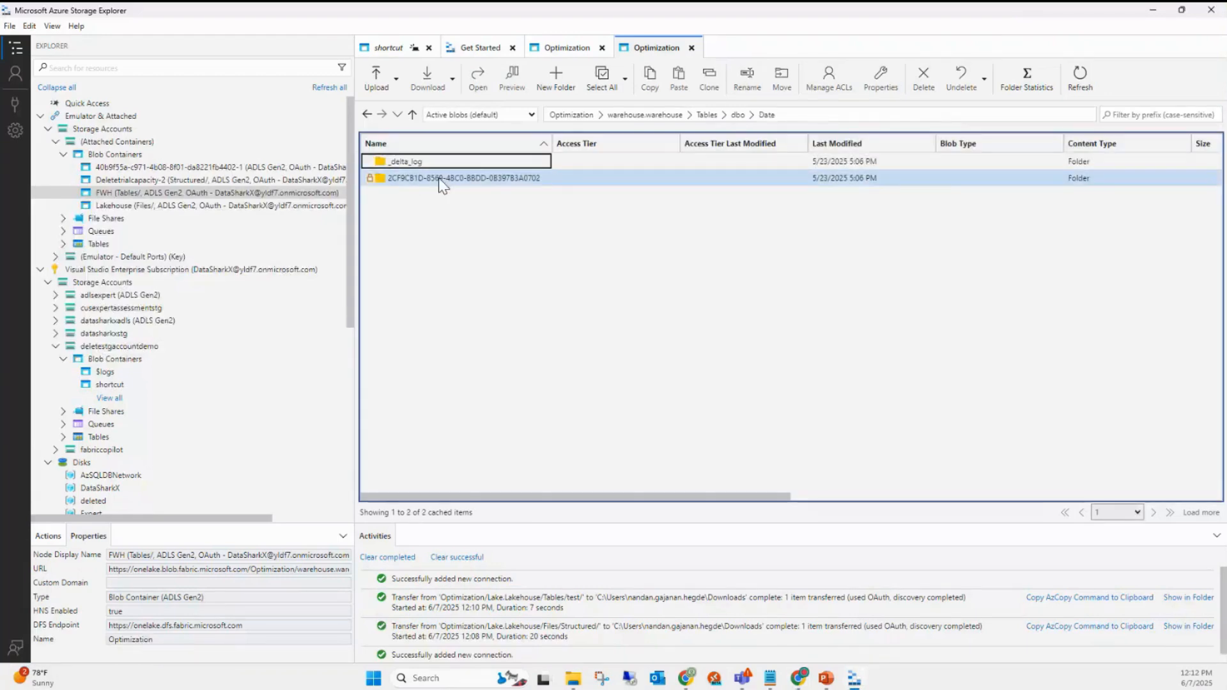
{"action": "double_click", "coordinate": [432, 180]}
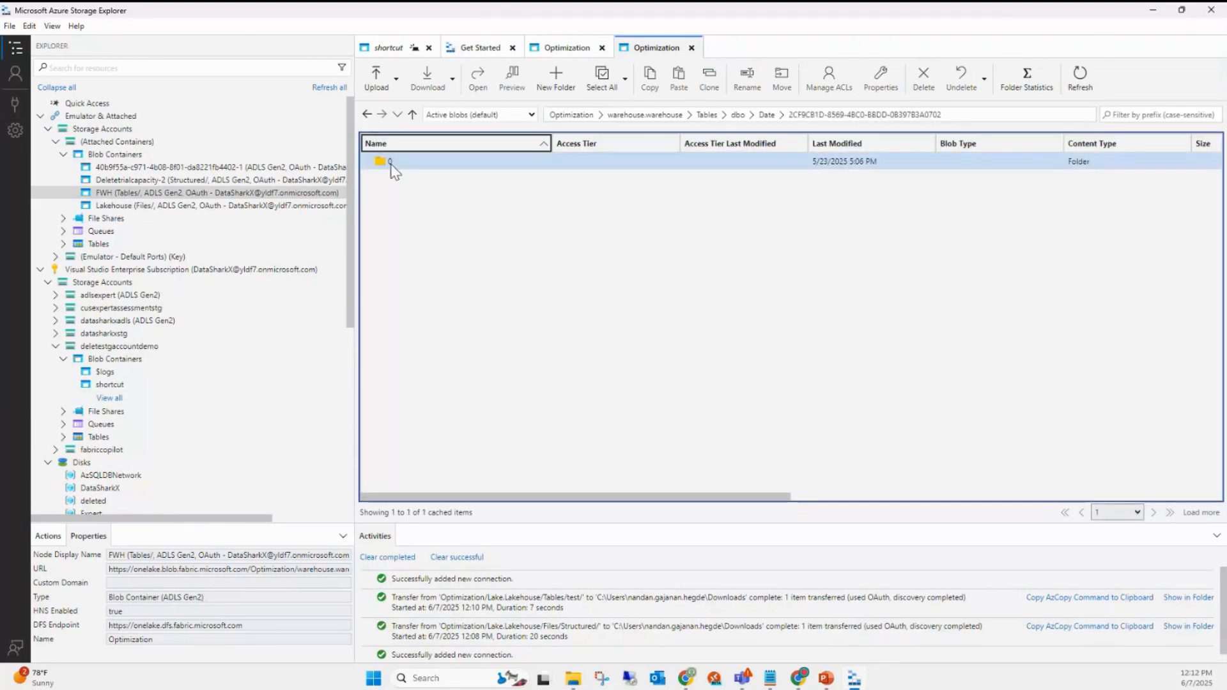
{"action": "double_click", "coordinate": [391, 162]}
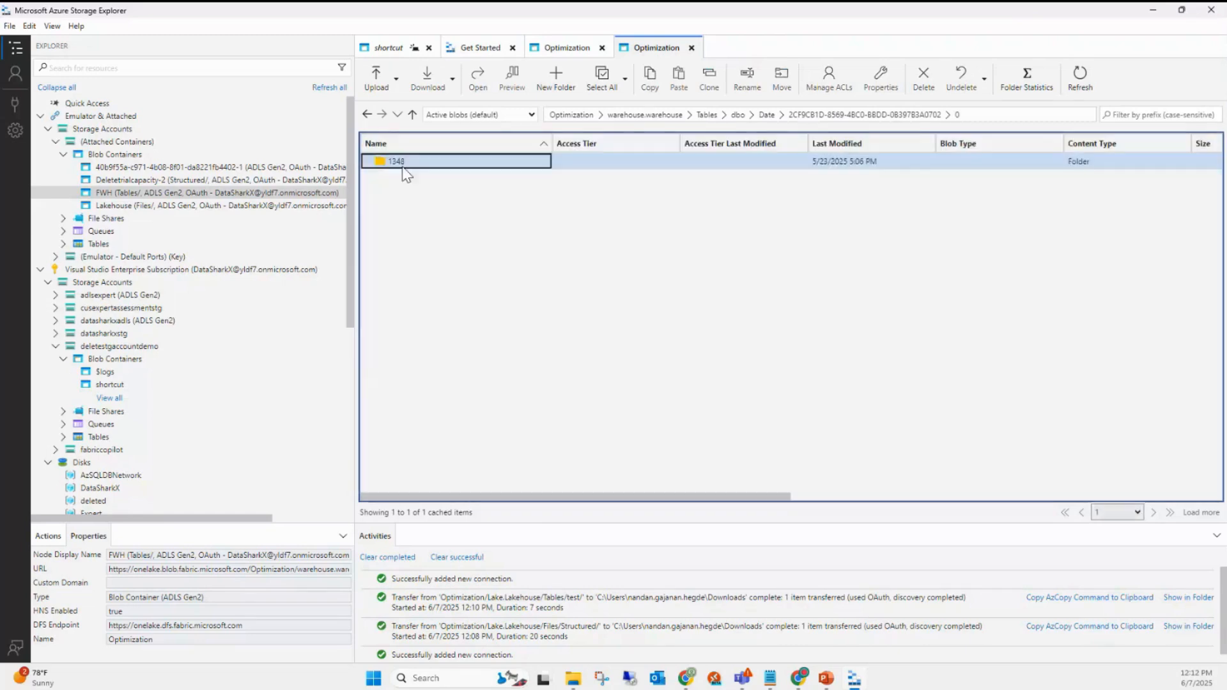
{"action": "left_click", "coordinate": [402, 163]}
{"action": "double_click", "coordinate": [403, 163]}
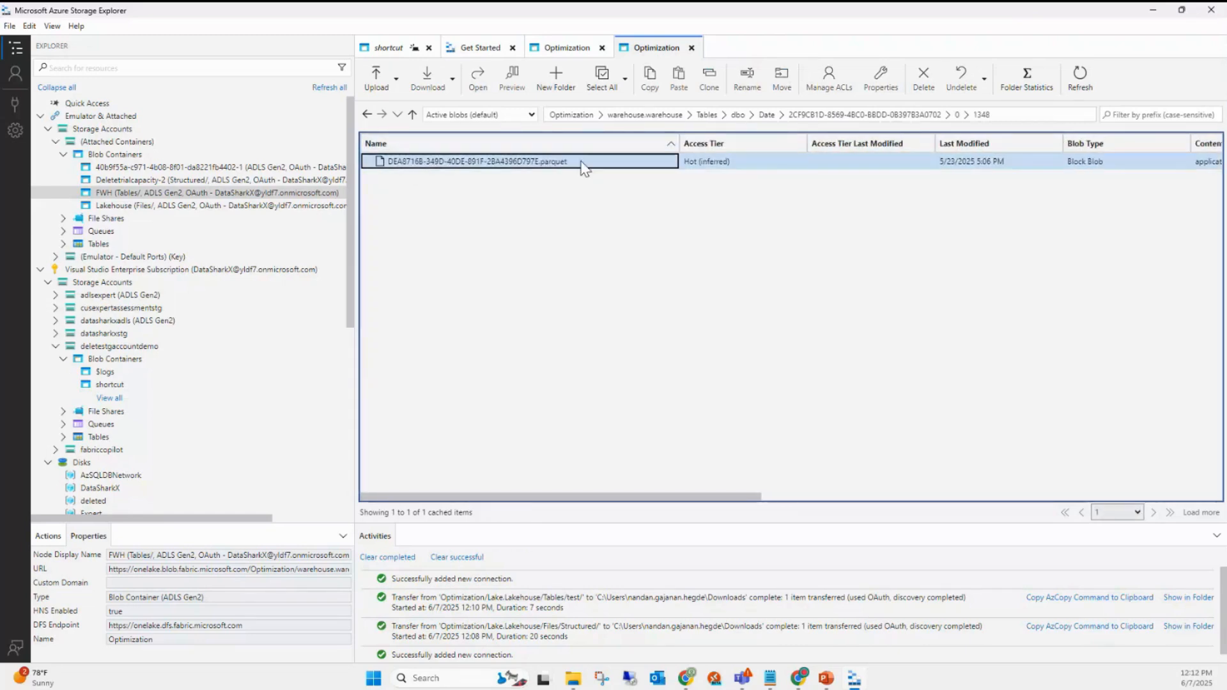
{"action": "left_click", "coordinate": [505, 163]}
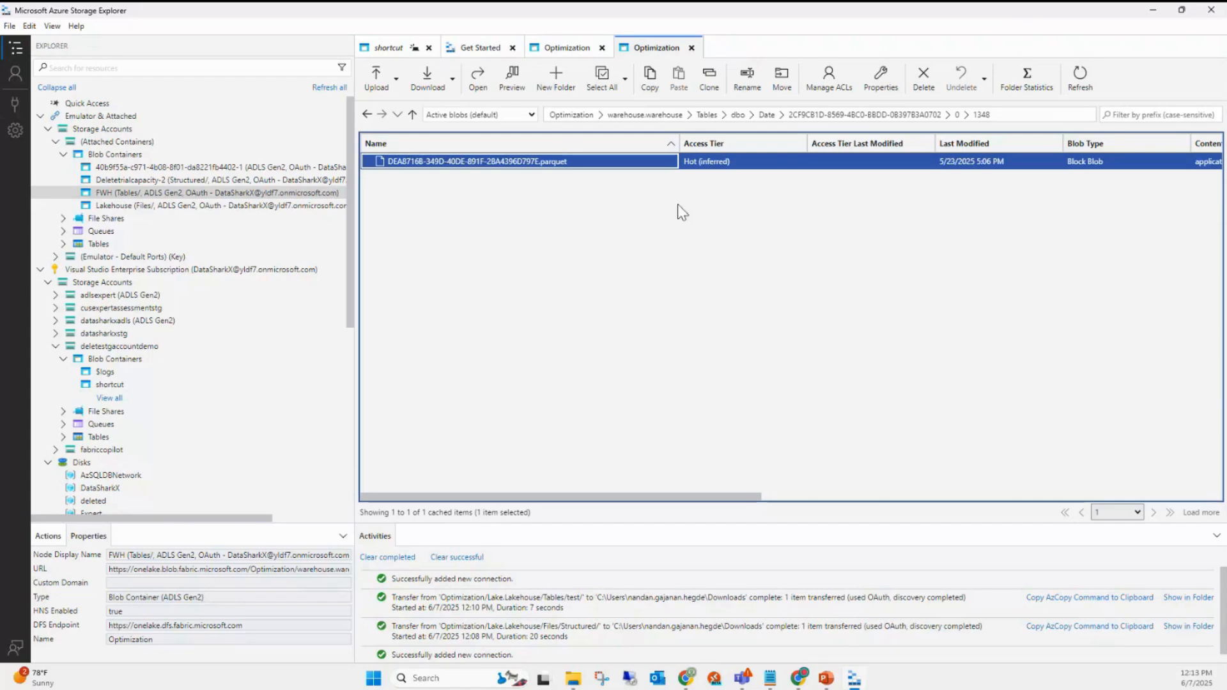
{"action": "left_click", "coordinate": [767, 115]}
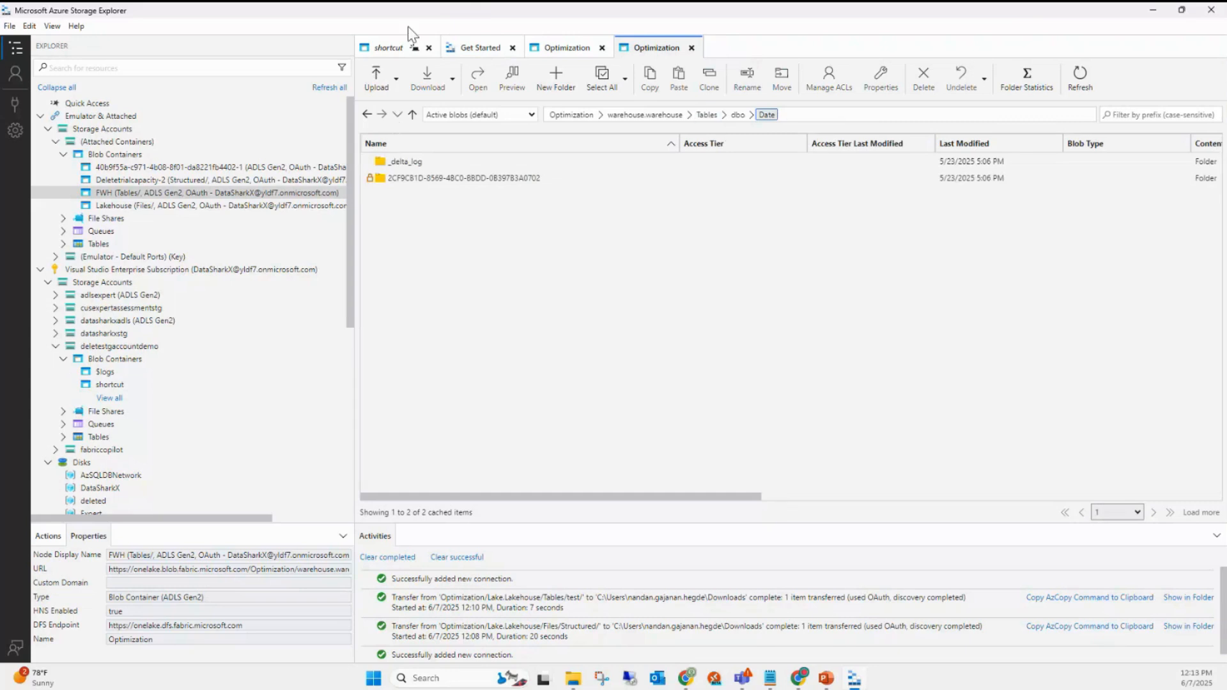
- Open the Geography table's _delta_log folder to view its json files, then return to Geography
{"action": "left_click", "coordinate": [739, 116]}
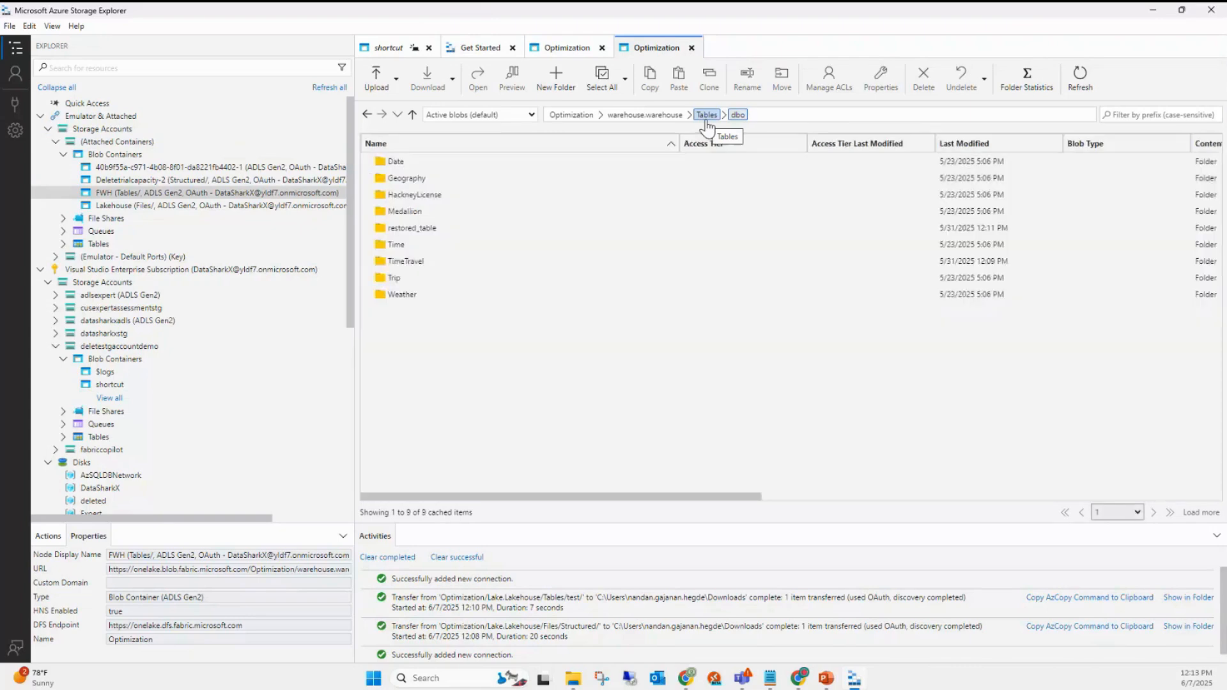
{"action": "left_click", "coordinate": [408, 293]}
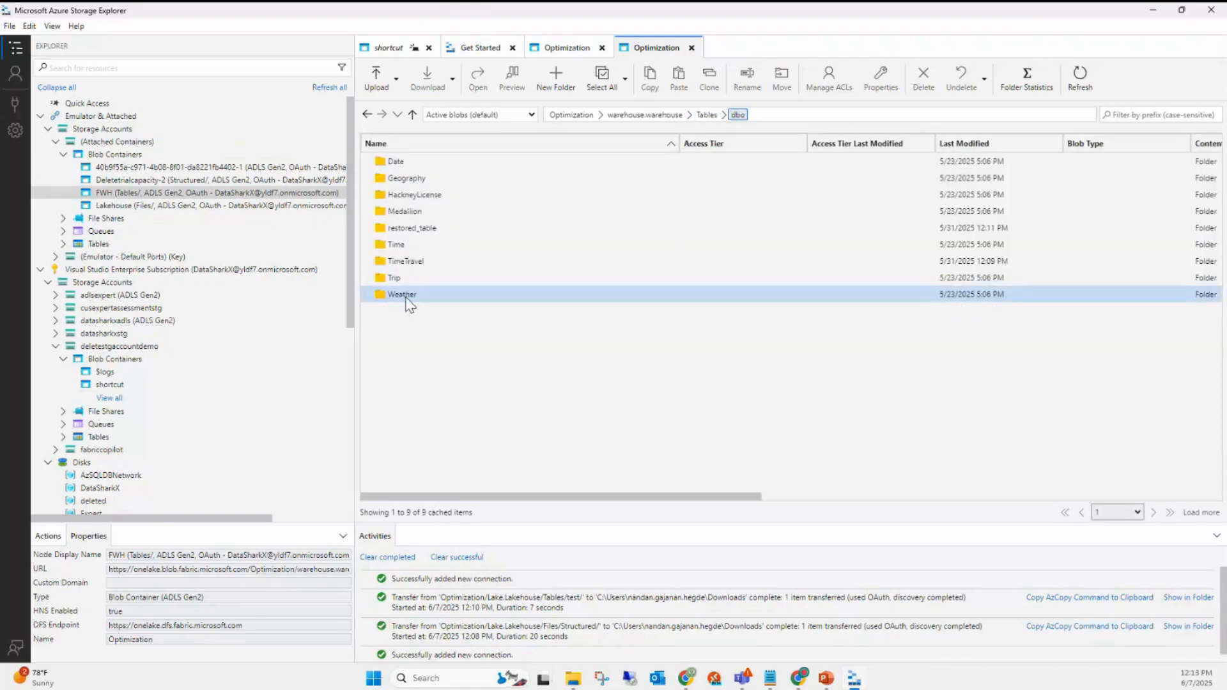
{"action": "left_click", "coordinate": [408, 179]}
{"action": "double_click", "coordinate": [408, 179]}
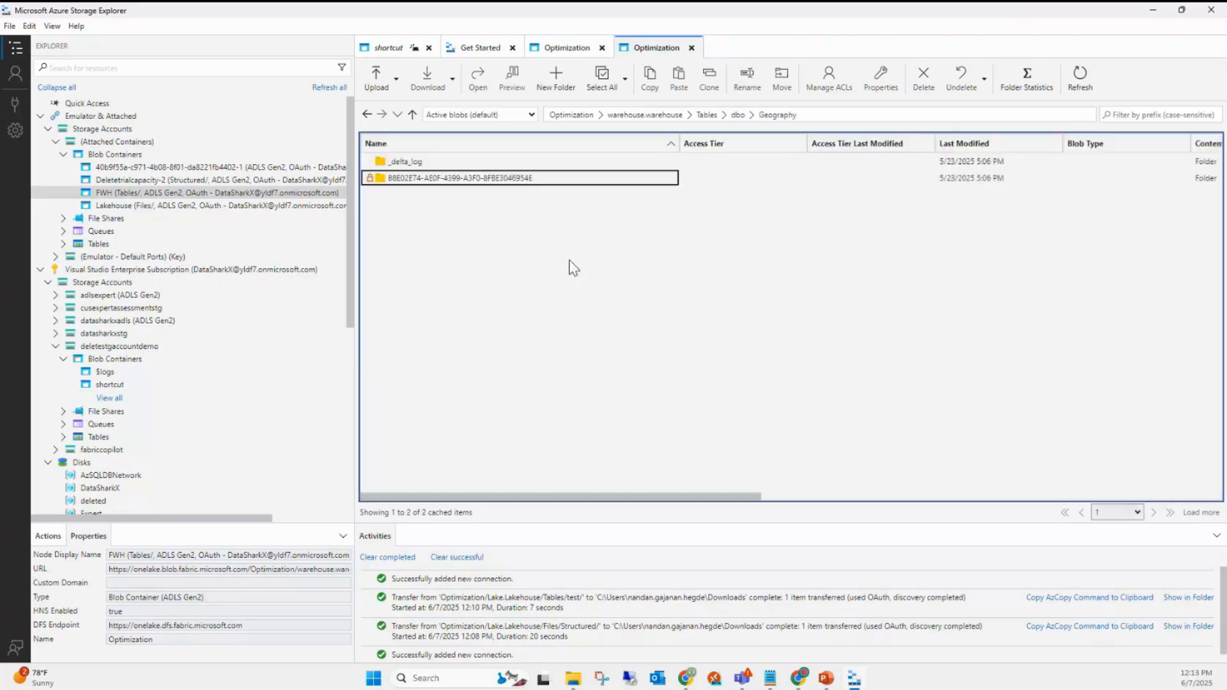
{"action": "left_click", "coordinate": [420, 160]}
{"action": "double_click", "coordinate": [419, 160]}
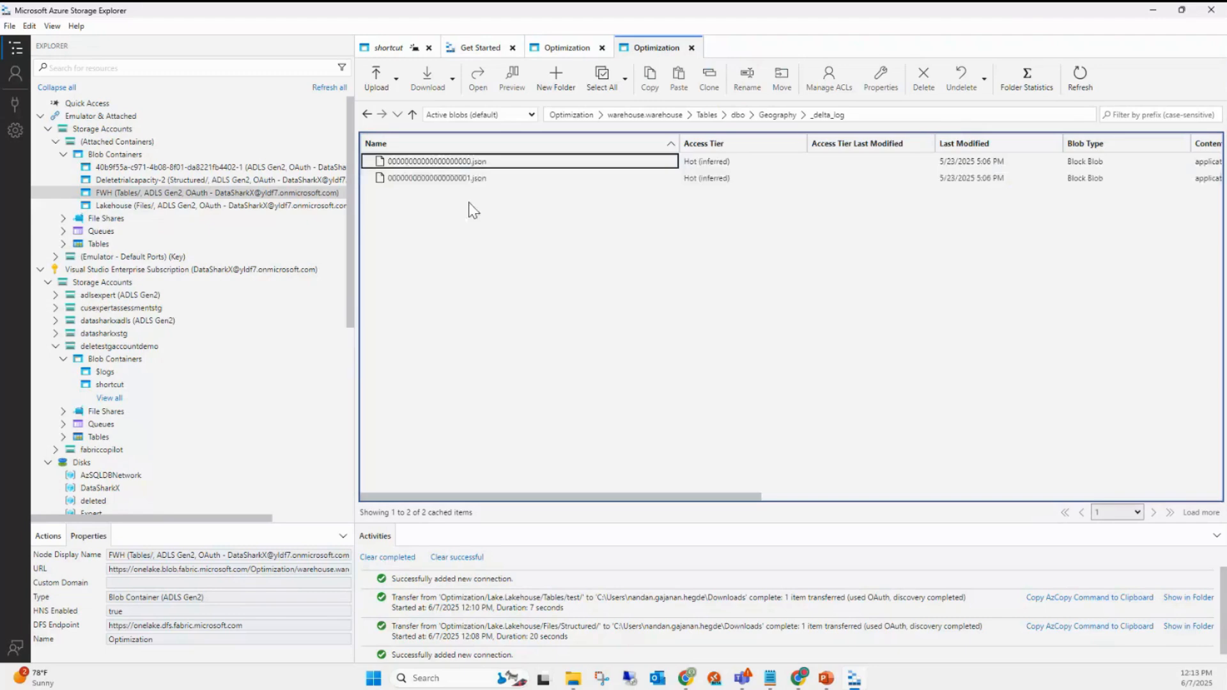
{"action": "left_click", "coordinate": [447, 179]}
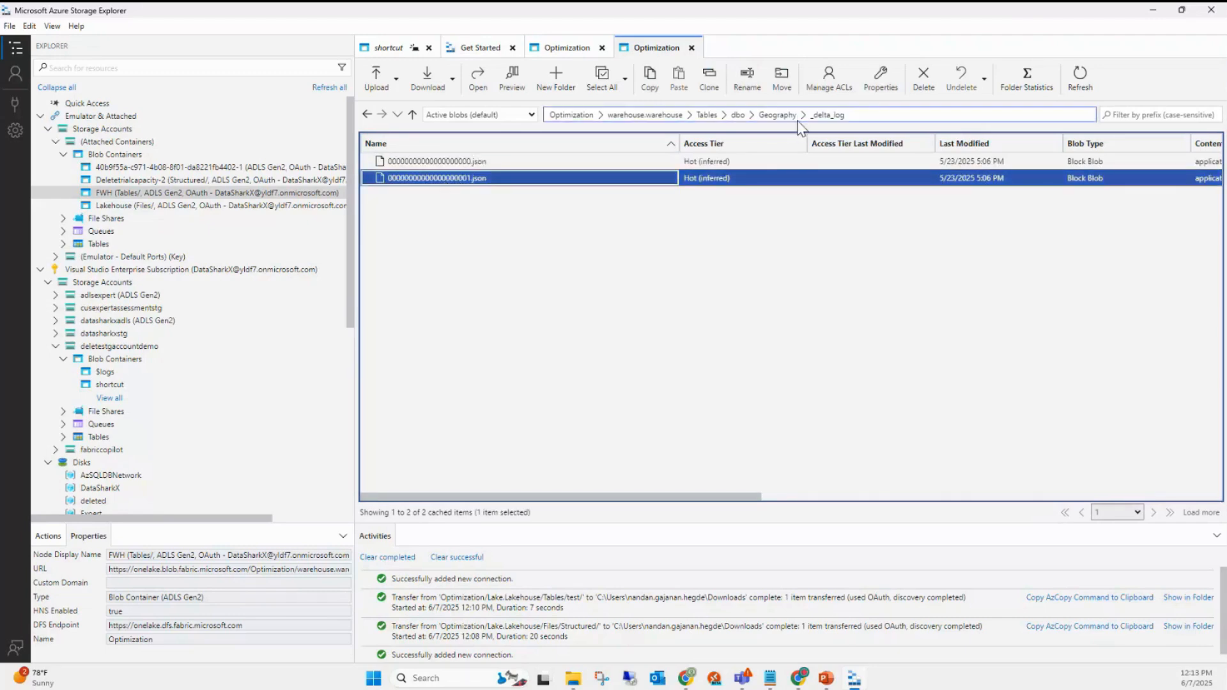
{"action": "left_click", "coordinate": [797, 120]}
- Open Geography's GUID data folder > 0 > 1350 to reveal its parquet file, then return to Chrome
{"action": "left_click", "coordinate": [433, 179]}
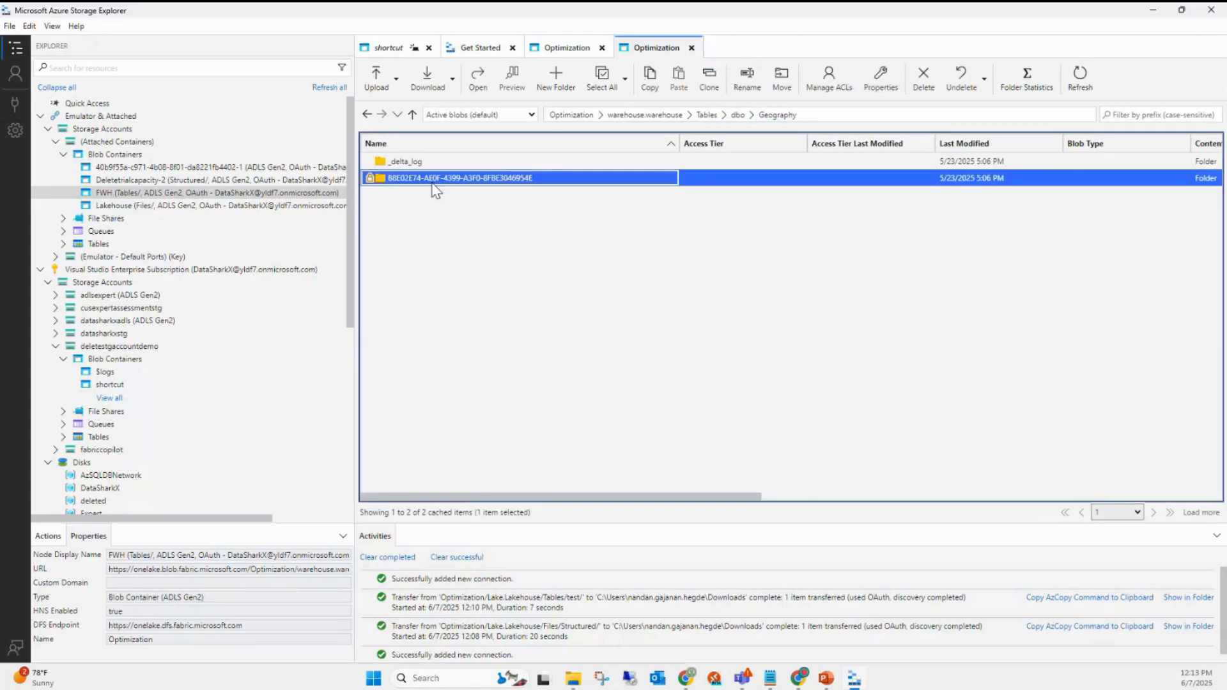
{"action": "double_click", "coordinate": [434, 180]}
{"action": "double_click", "coordinate": [432, 169]}
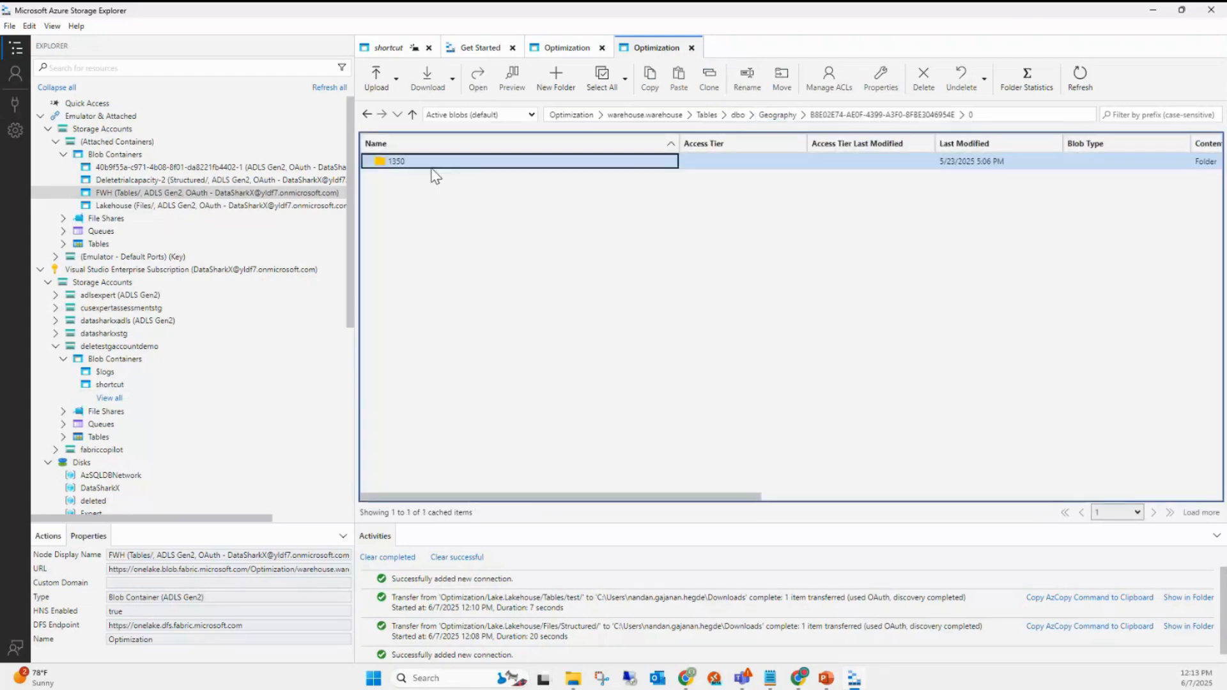
{"action": "double_click", "coordinate": [432, 168]}
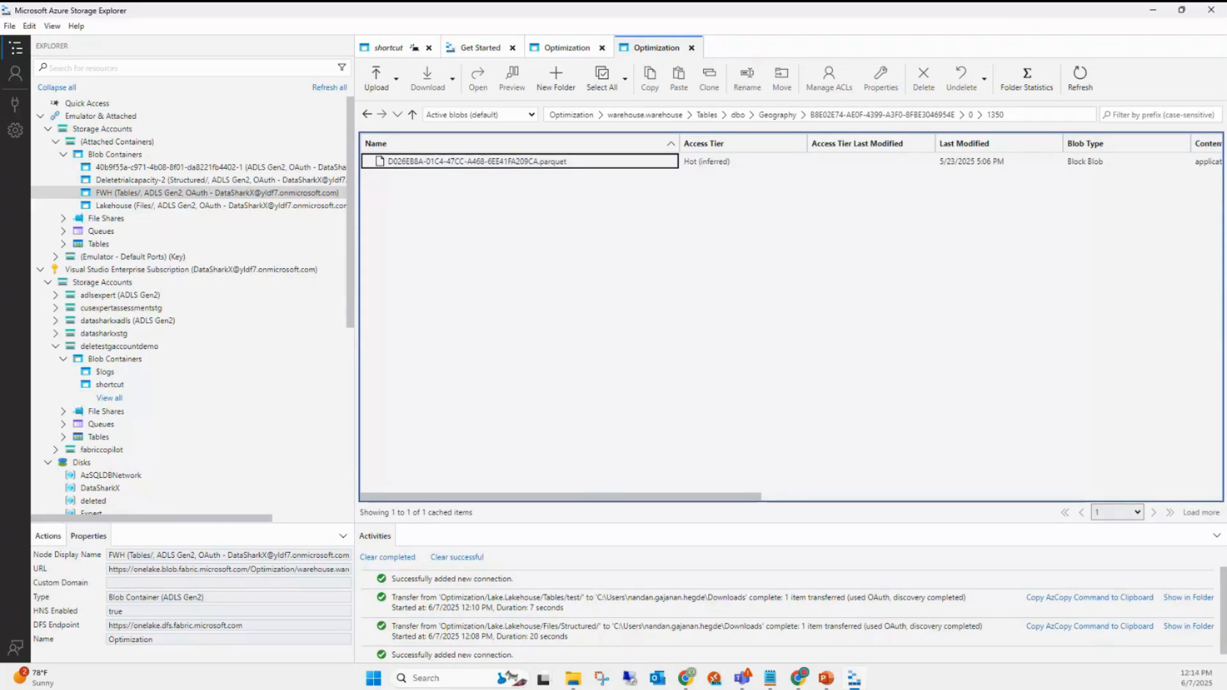
{"action": "key", "text": "alt+Tab"}
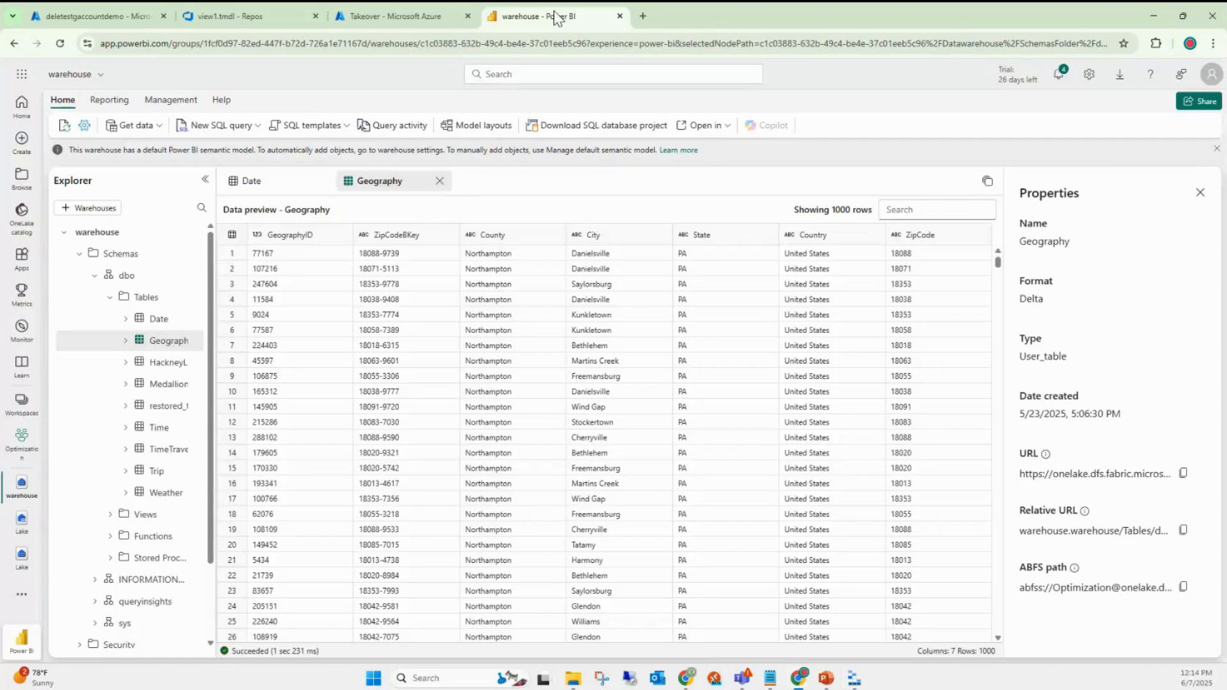
- Close the stray new browser tab and drag the Explorer pane wider to show full table names
{"action": "left_click", "coordinate": [643, 16]}
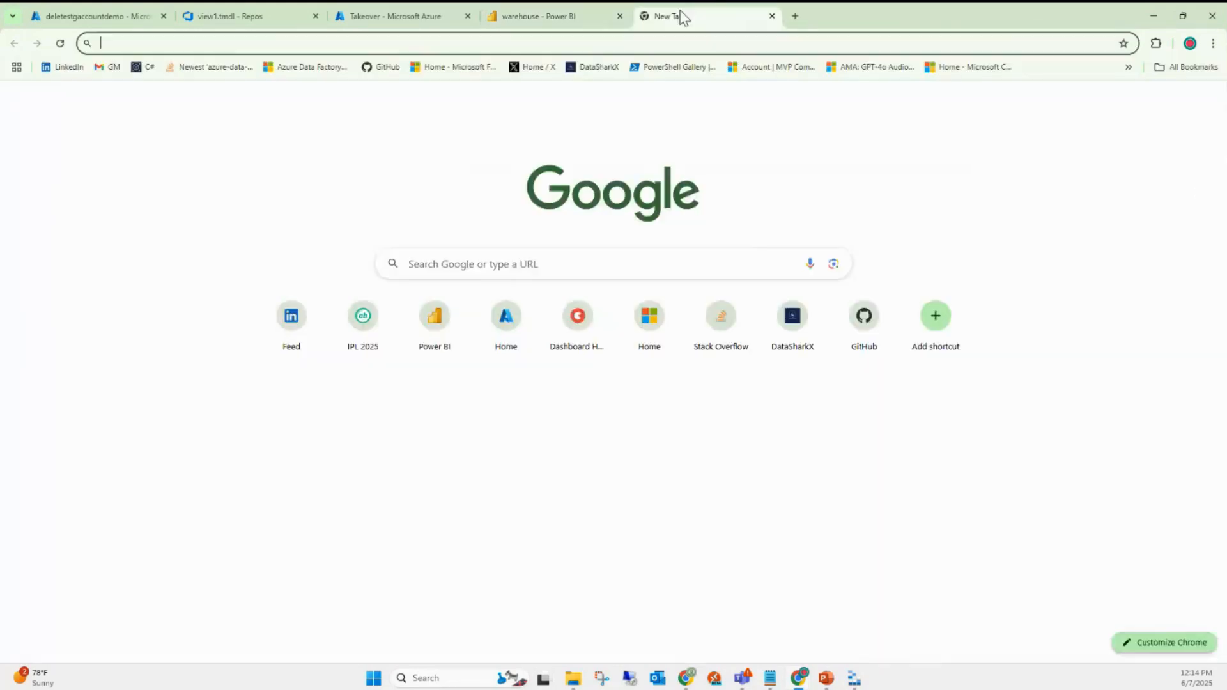
{"action": "key", "text": "ctrl+w"}
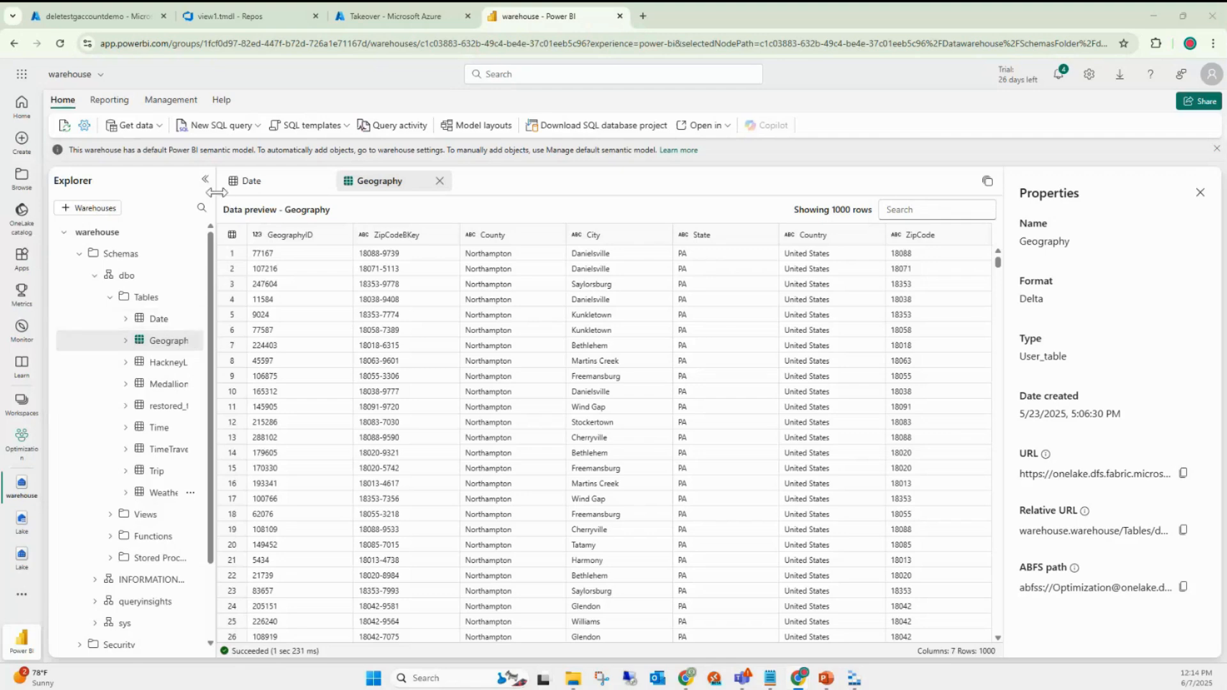
{"action": "left_click_drag", "start_coordinate": [216, 191], "coordinate": [237, 594]}
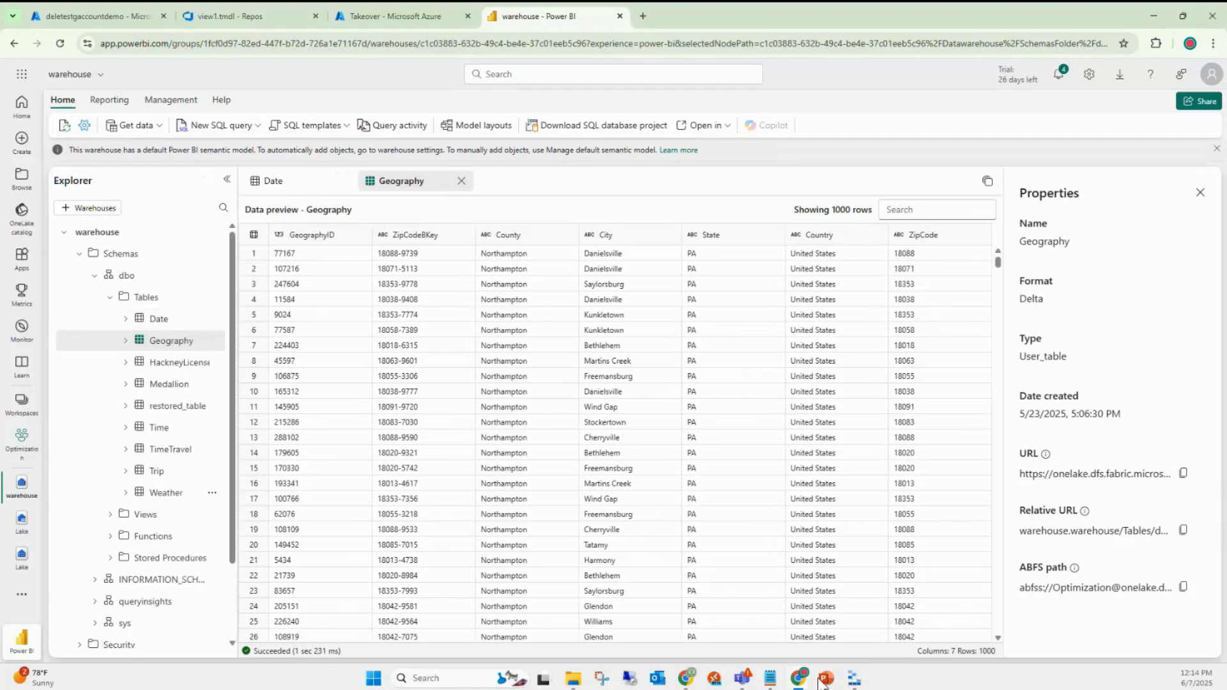
- Revisit the Geography parquet file in Storage Explorer, then bring the incognito Power BI Home window forward
{"action": "mouse_move", "coordinate": [857, 683]}
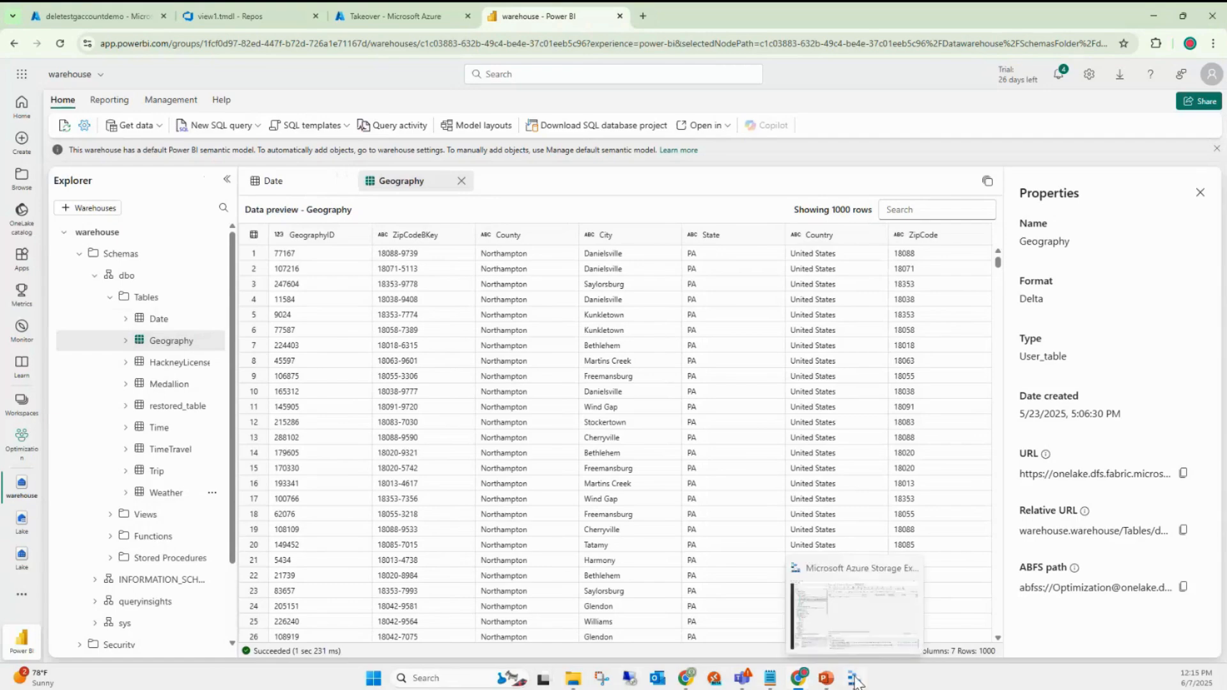
{"action": "left_click", "coordinate": [855, 679]}
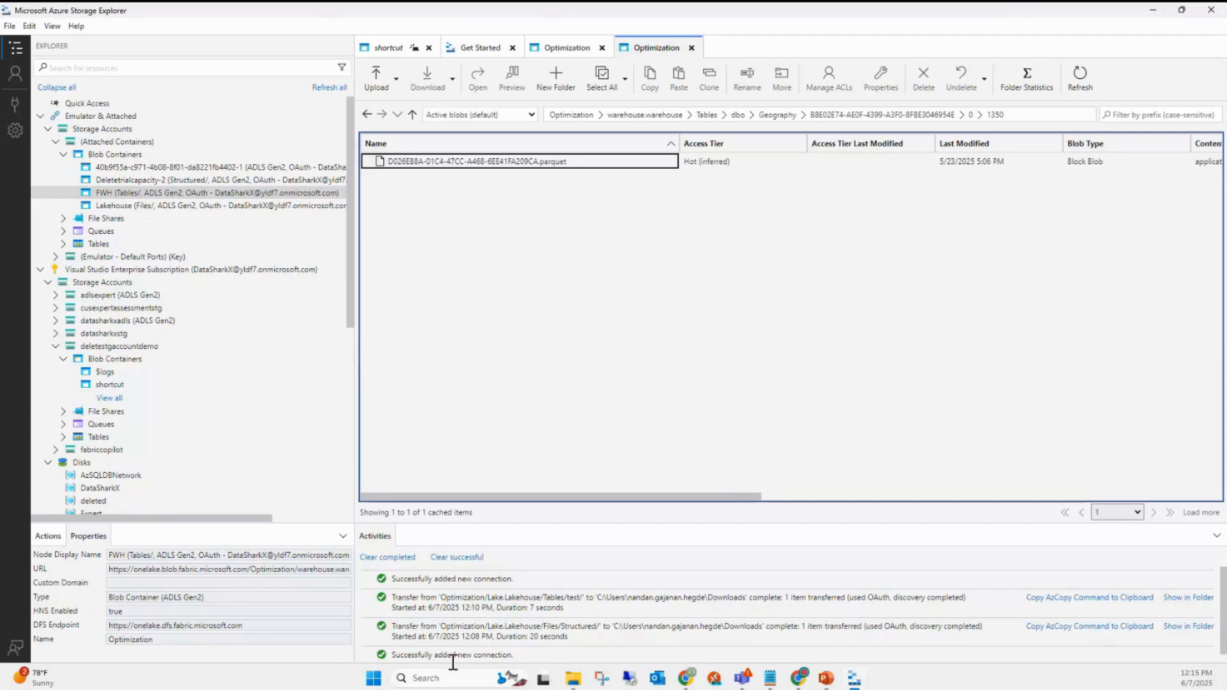
{"action": "mouse_move", "coordinate": [573, 678]}
{"action": "mouse_move", "coordinate": [802, 684]}
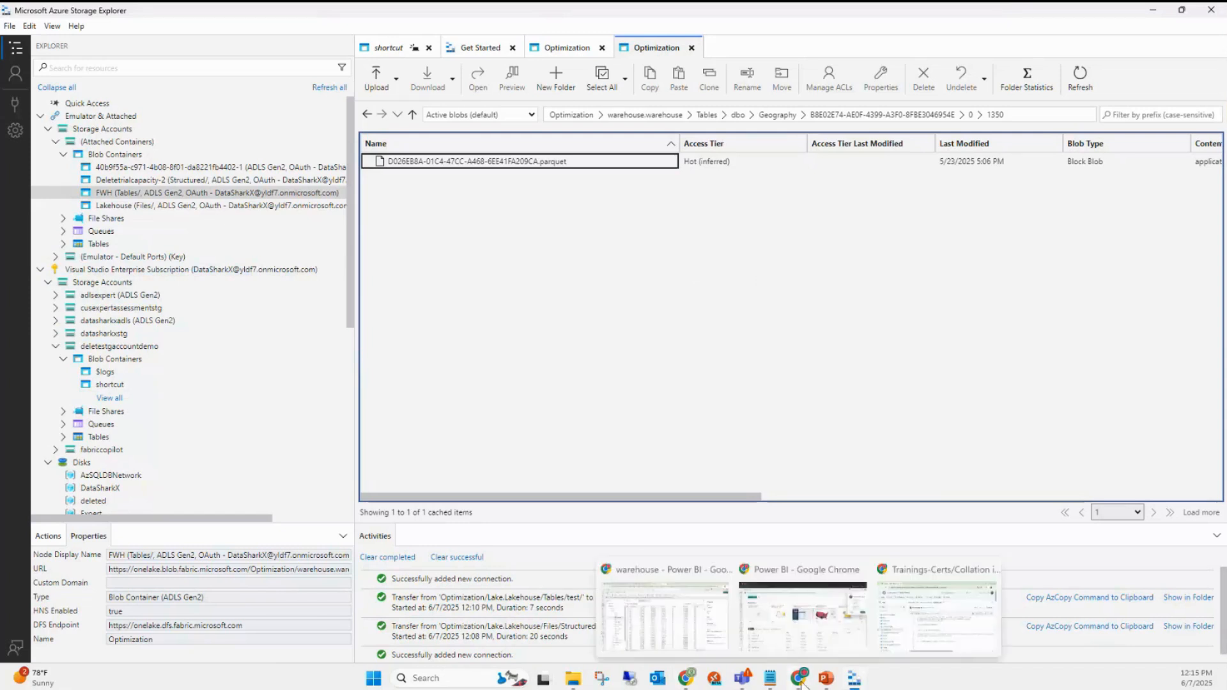
{"action": "left_click", "coordinate": [803, 617]}
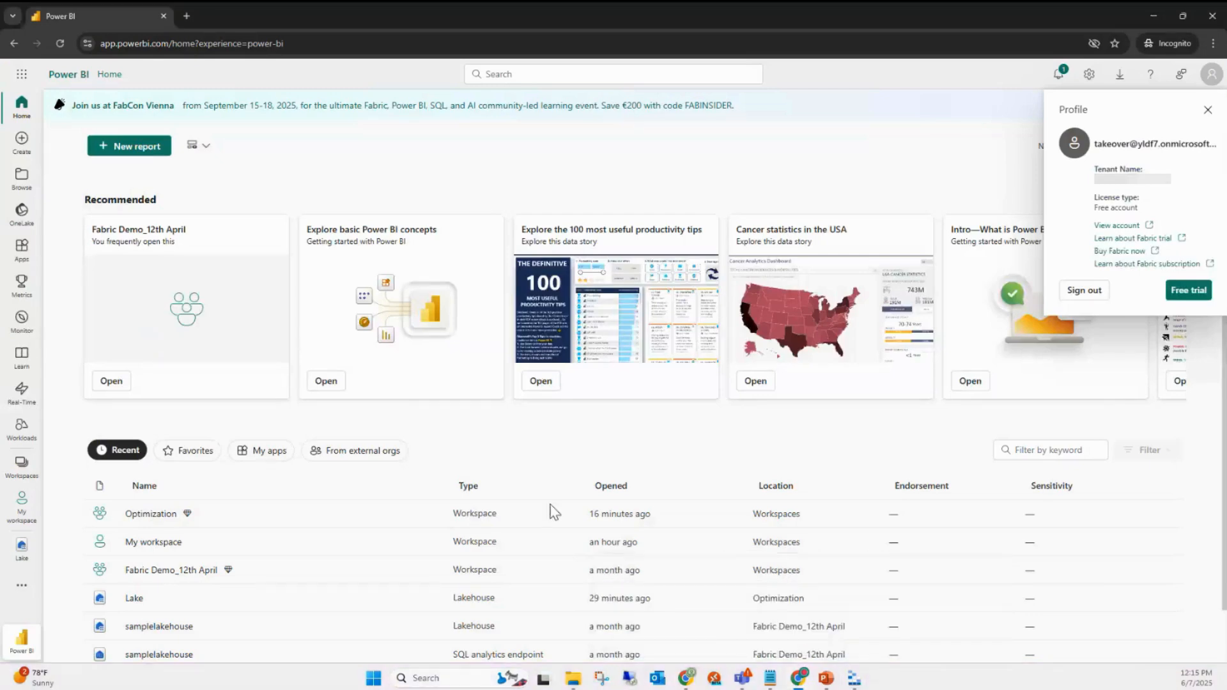
- Return to the 'warehouse - Power BI' window and list the Optimization workspace's items
{"action": "mouse_move", "coordinate": [799, 682]}
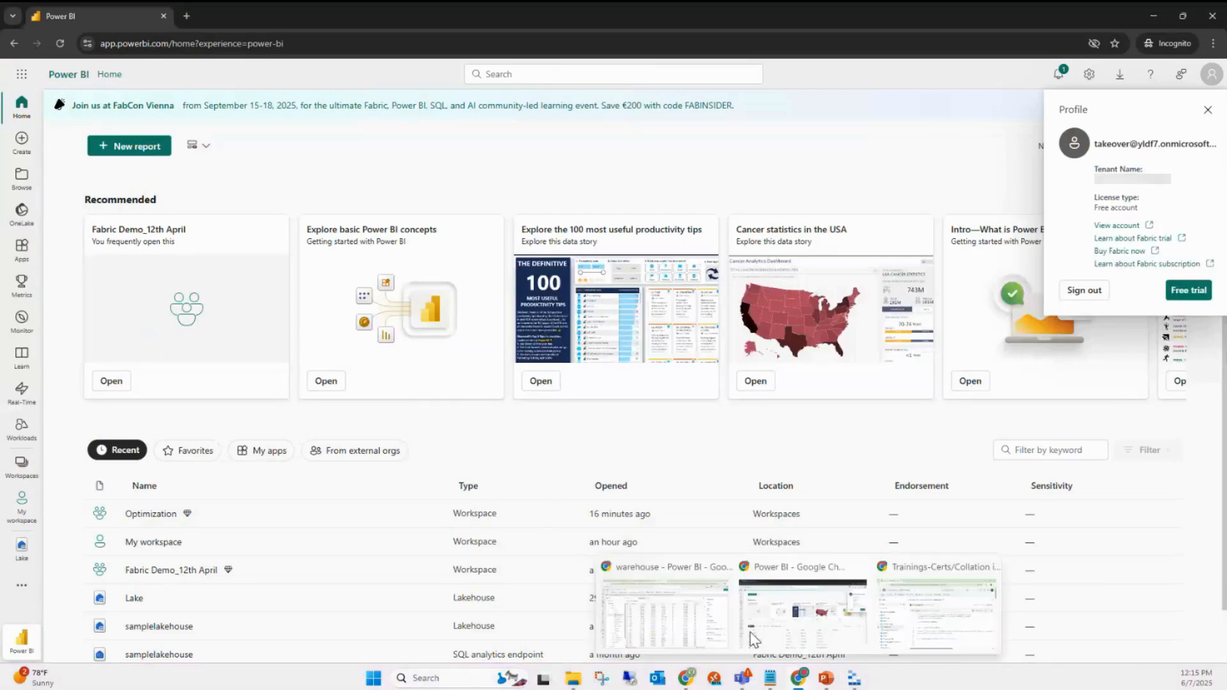
{"action": "left_click", "coordinate": [678, 614]}
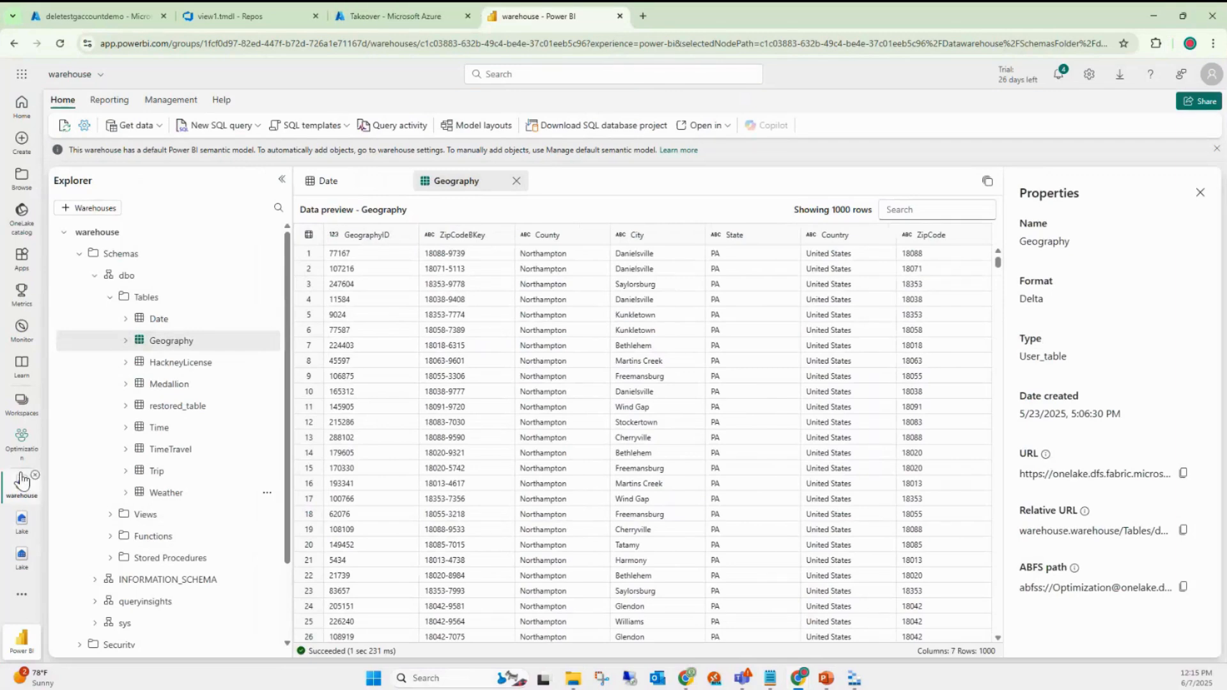
{"action": "left_click", "coordinate": [13, 450]}
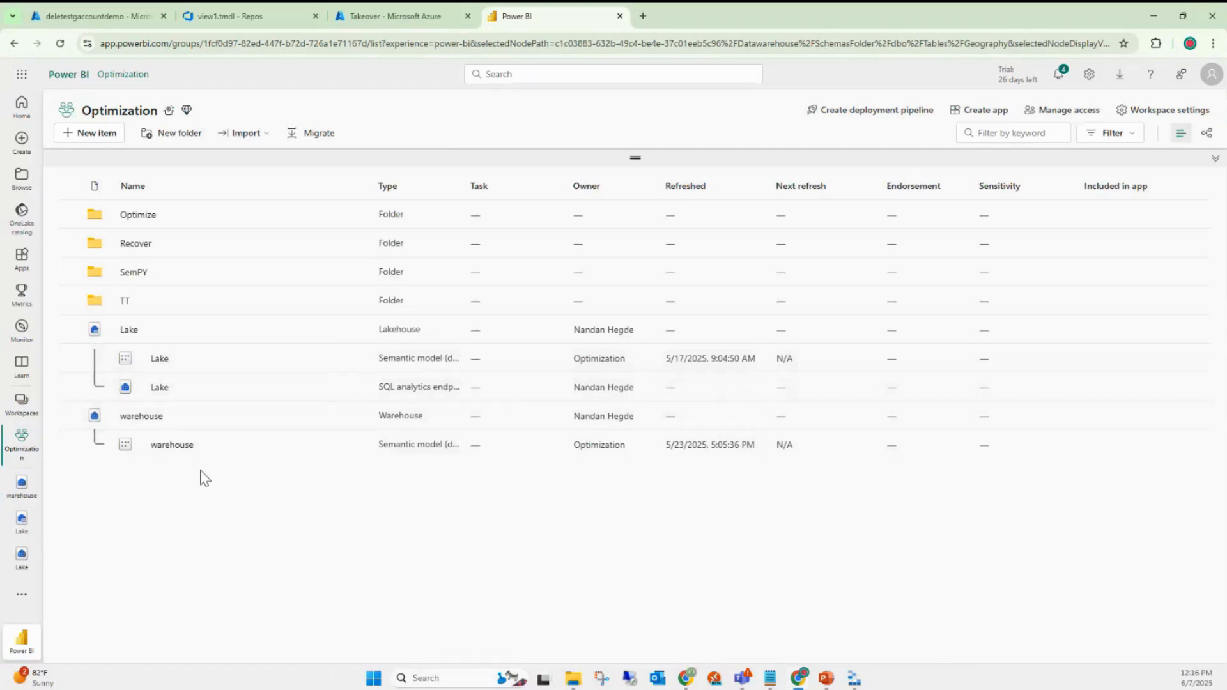
- Open the warehouse item and drag the Explorer pane border wider in two steps
{"action": "left_click", "coordinate": [138, 423]}
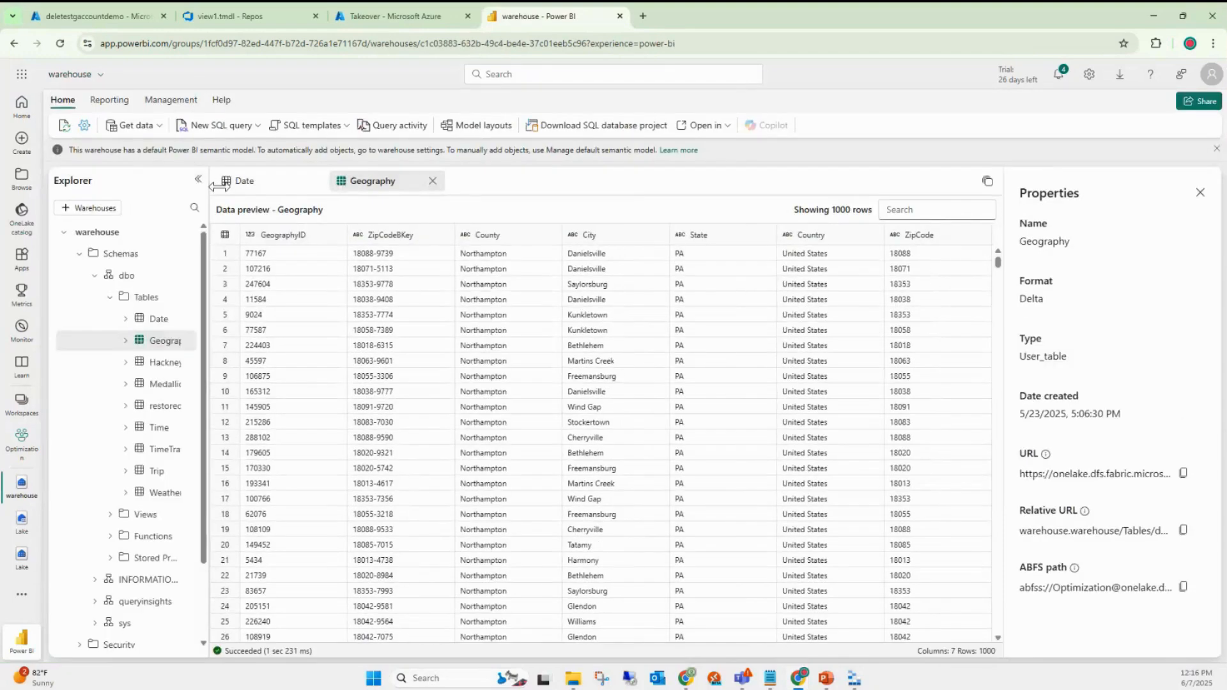
{"action": "left_click_drag", "start_coordinate": [218, 186], "coordinate": [229, 186]}
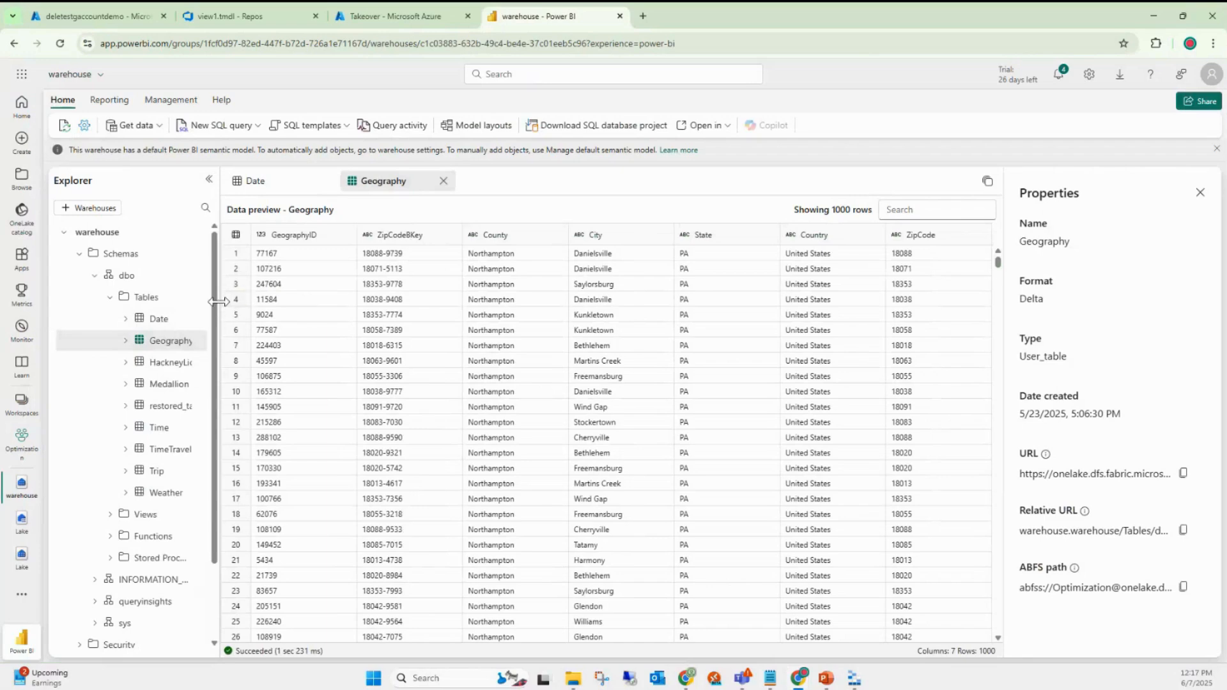
{"action": "left_click_drag", "start_coordinate": [220, 310], "coordinate": [239, 310]}
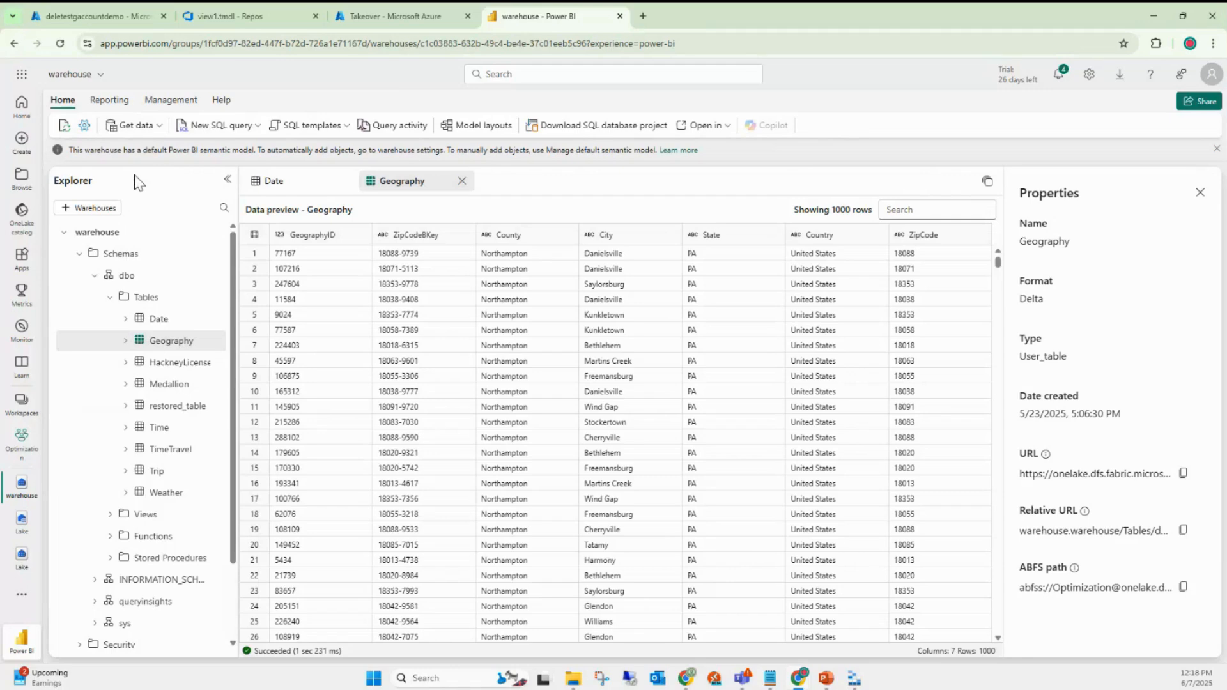
- Open the warehouse settings and view the SQL endpoint and Tags sections without applying tags
{"action": "left_click", "coordinate": [85, 128]}
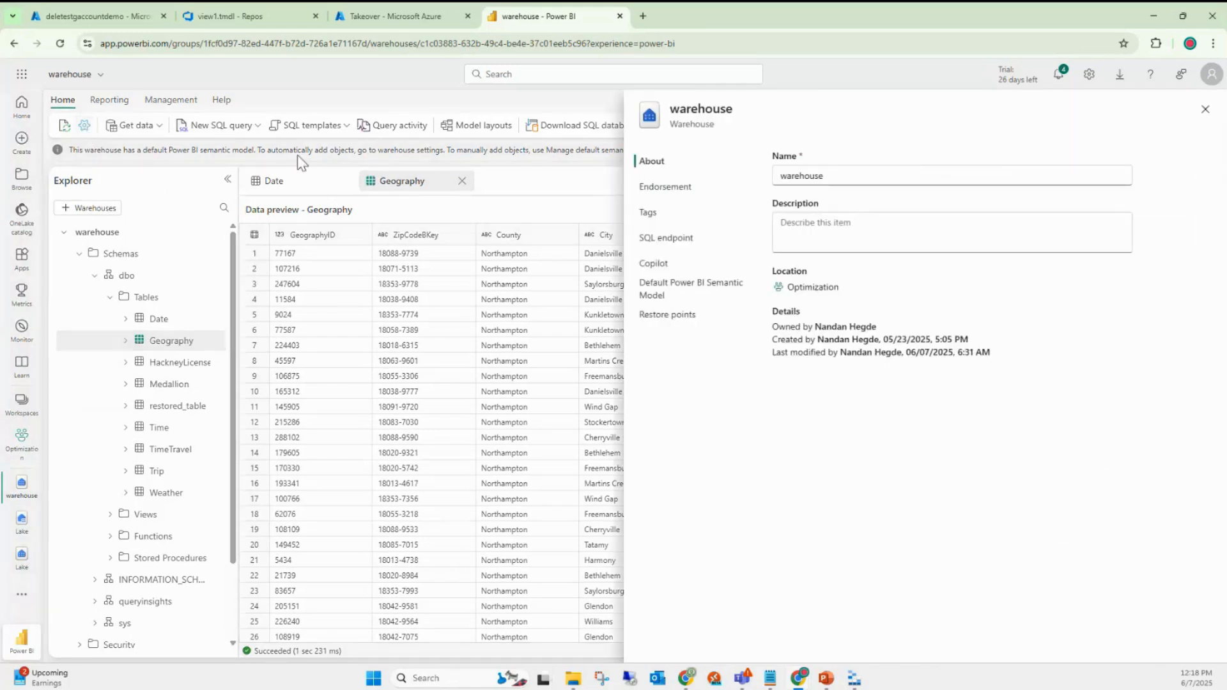
{"action": "left_click", "coordinate": [679, 241]}
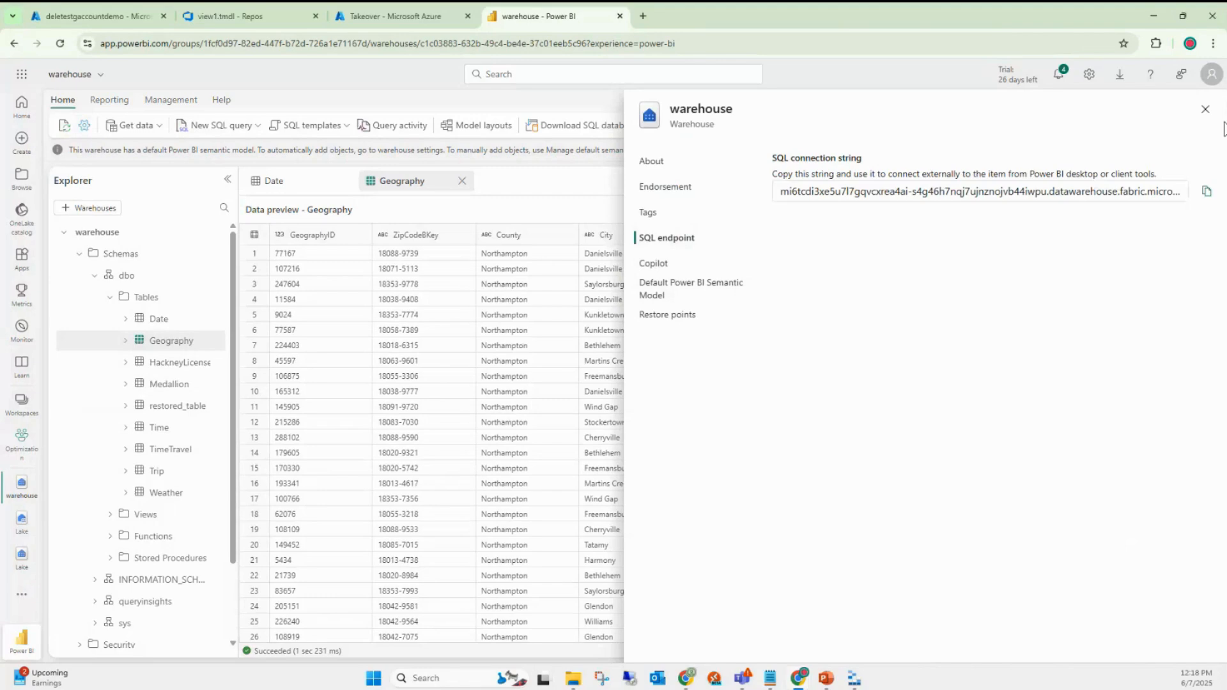
{"action": "left_click", "coordinate": [661, 215]}
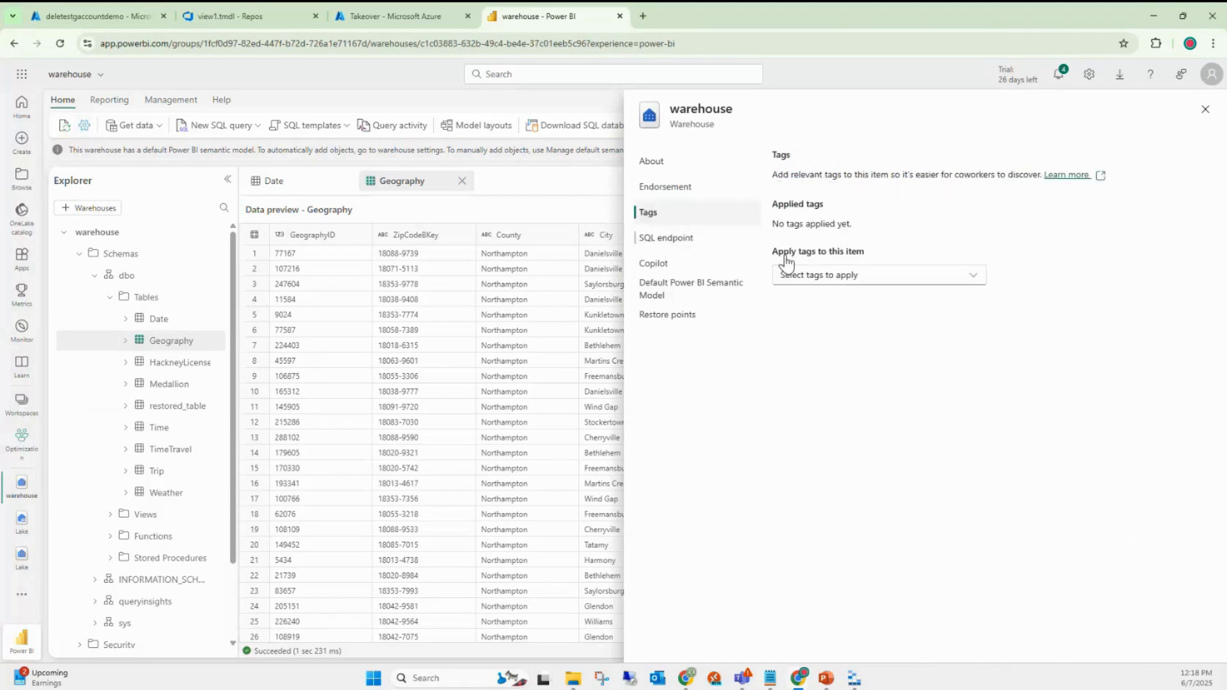
{"action": "left_click", "coordinate": [795, 281]}
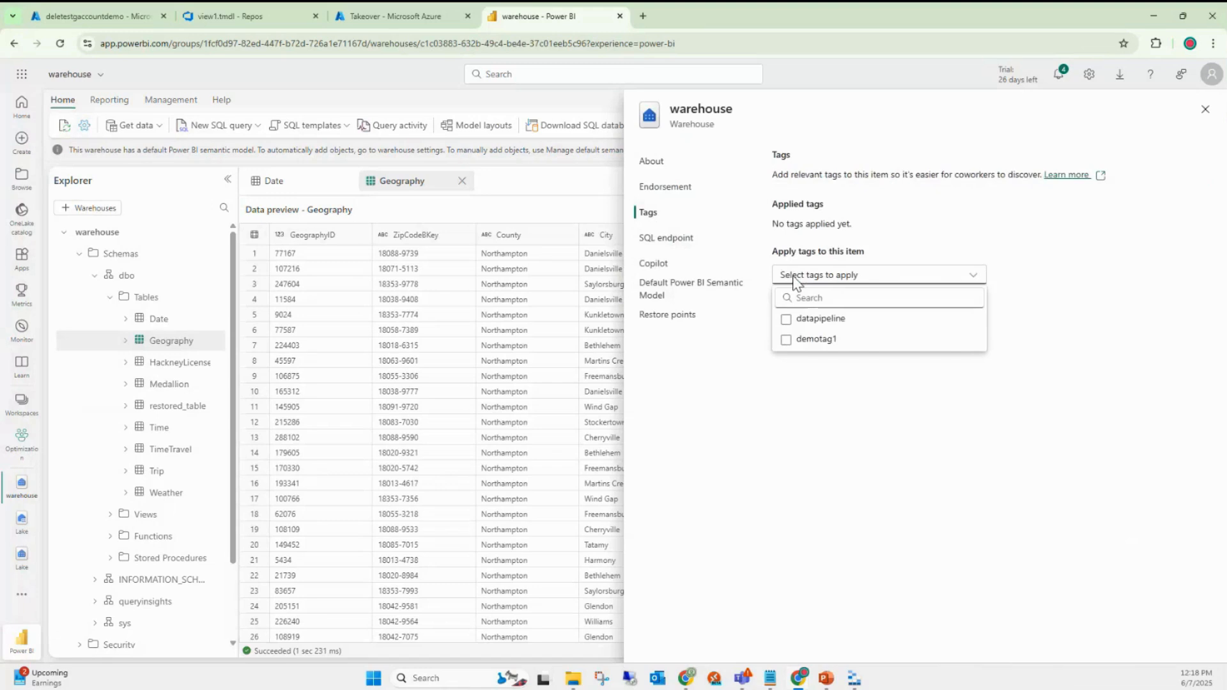
{"action": "left_click", "coordinate": [793, 282]}
- Browse the Copilot and default semantic model sections, then show the seven system restore points
{"action": "left_click", "coordinate": [658, 267]}
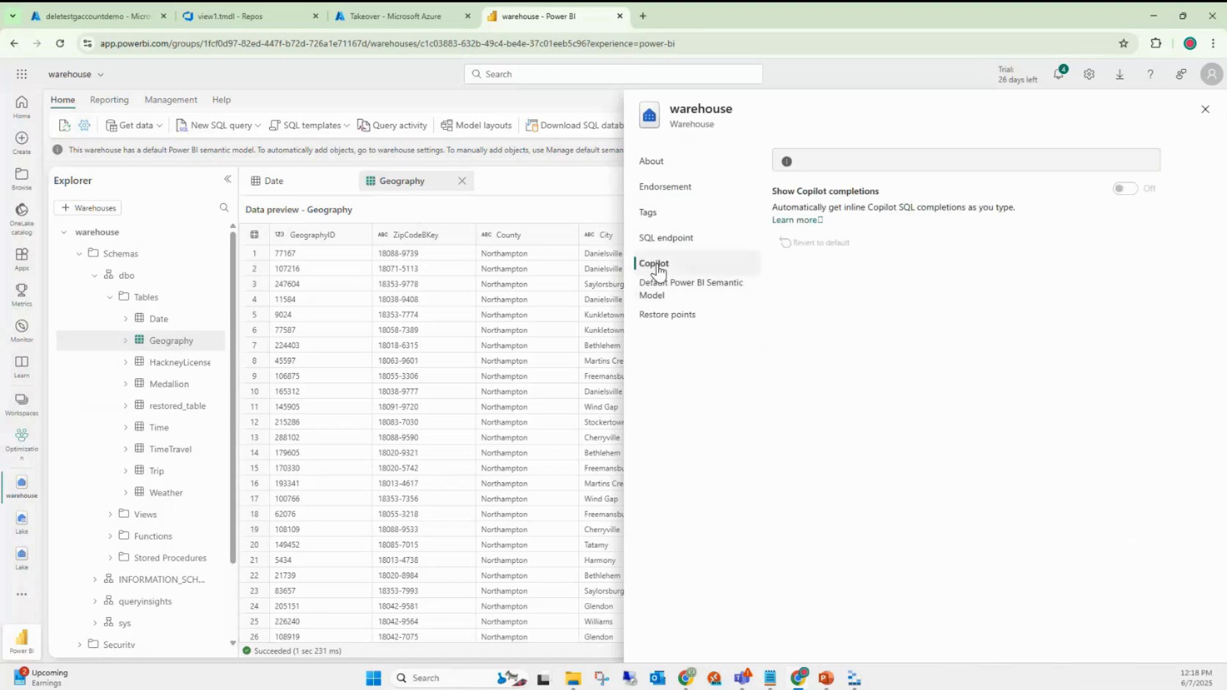
{"action": "right_click", "coordinate": [978, 105]}
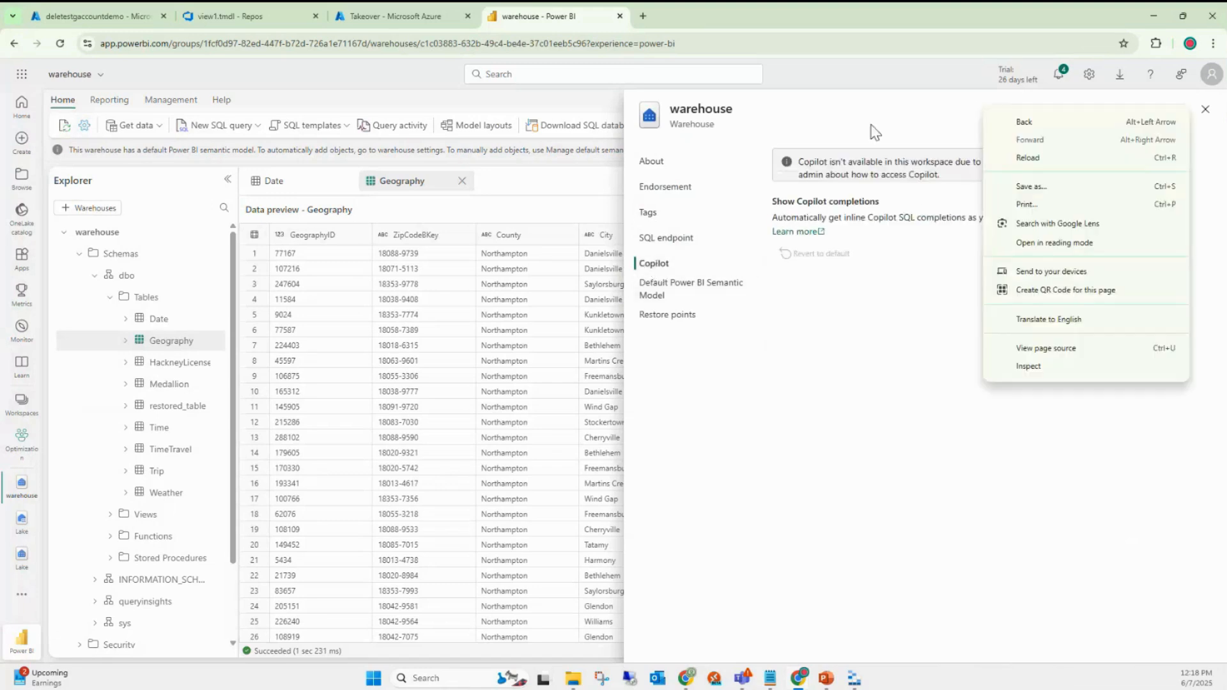
{"action": "left_click", "coordinate": [872, 125]}
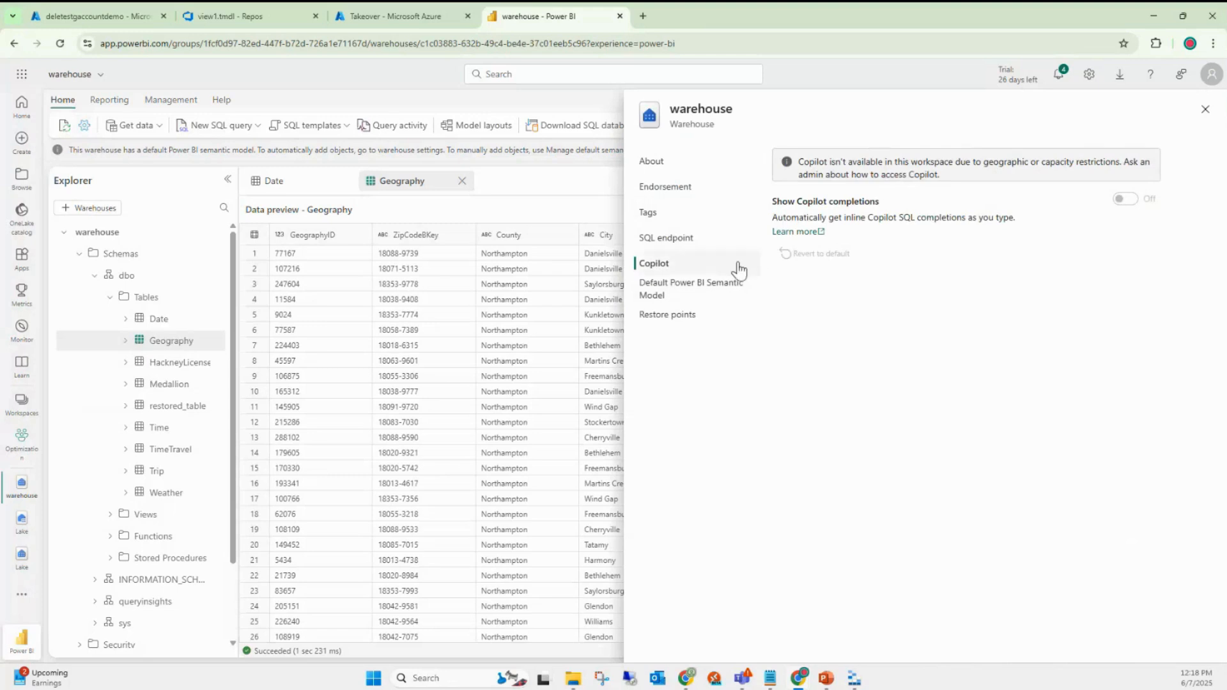
{"action": "left_click", "coordinate": [703, 297]}
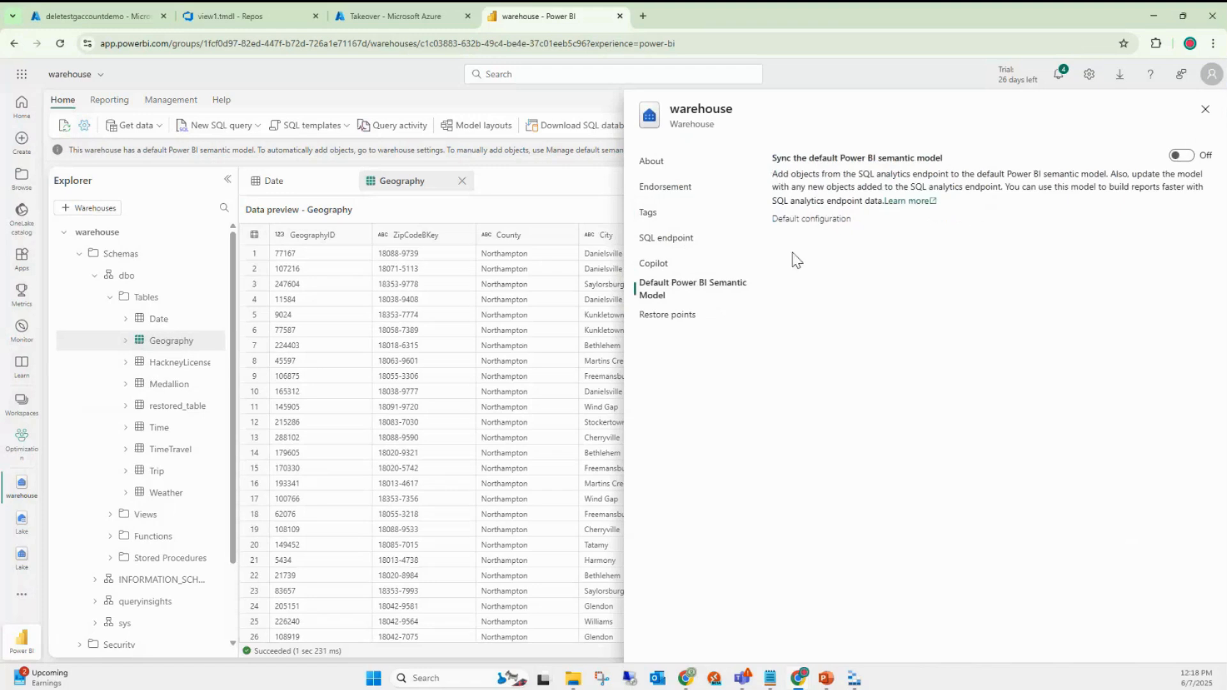
{"action": "left_click", "coordinate": [682, 323]}
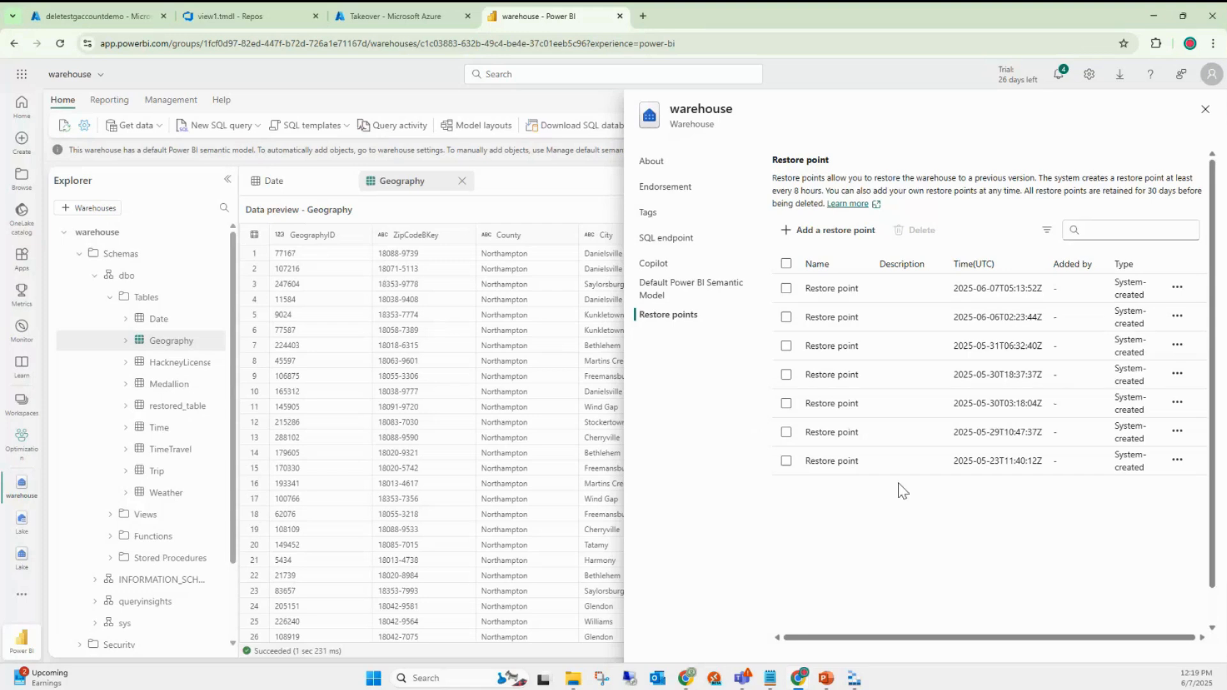
{"action": "left_click", "coordinate": [1177, 289]}
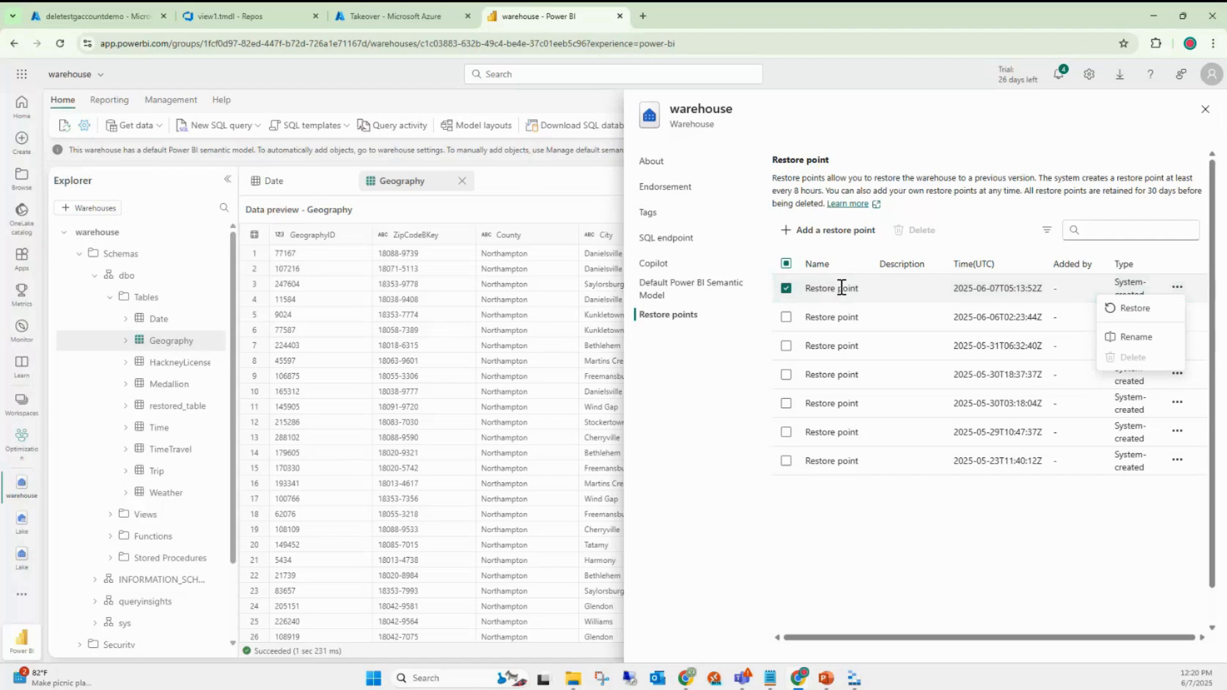
{"action": "left_click", "coordinate": [950, 511]}
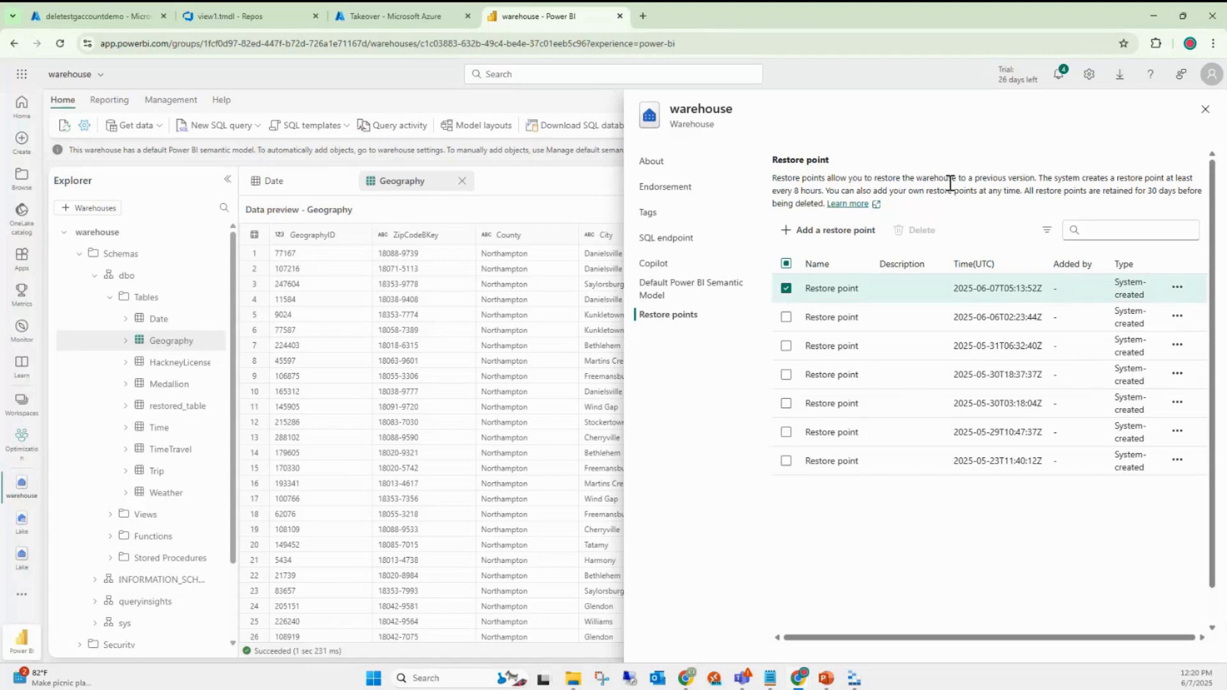
{"action": "mouse_move", "coordinate": [967, 179]}
{"action": "left_mouse_down"}
{"action": "mouse_move", "coordinate": [969, 191]}
{"action": "mouse_move", "coordinate": [1096, 179]}
{"action": "mouse_move", "coordinate": [1202, 193]}
{"action": "mouse_move", "coordinate": [966, 195]}
{"action": "left_mouse_up"}
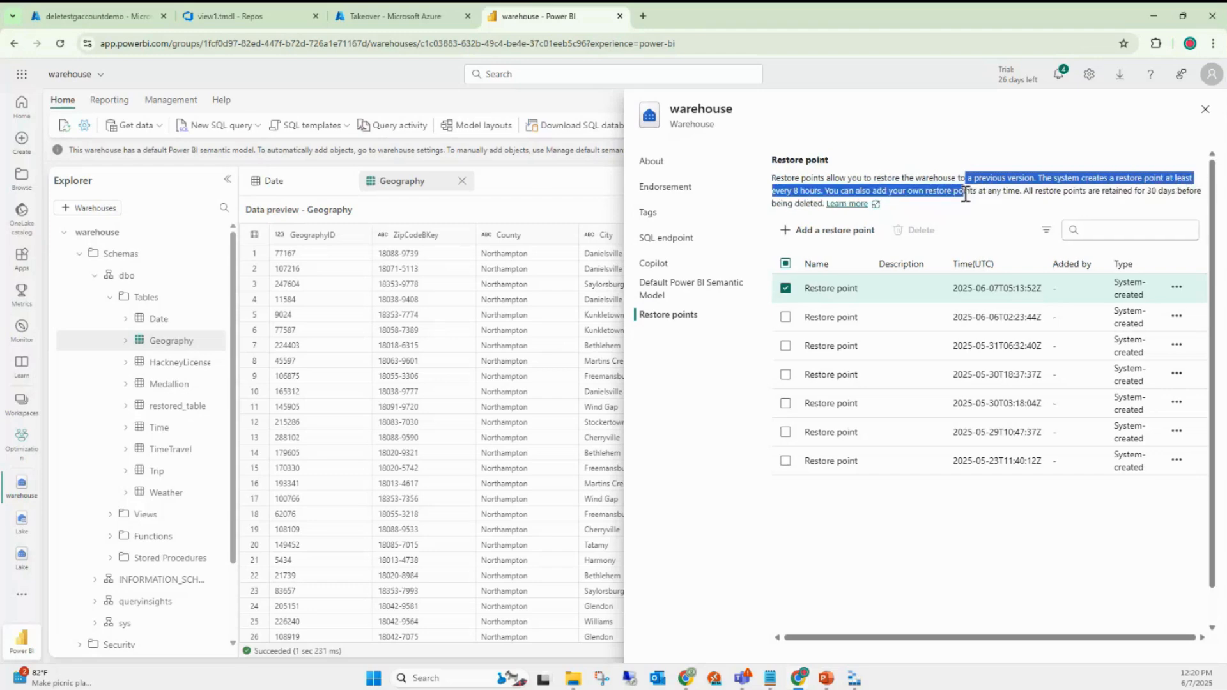
{"action": "left_click", "coordinate": [809, 236]}
- Create a restore point named PIT_Restore and note it is listed as user-defined
{"action": "left_click", "coordinate": [807, 229]}
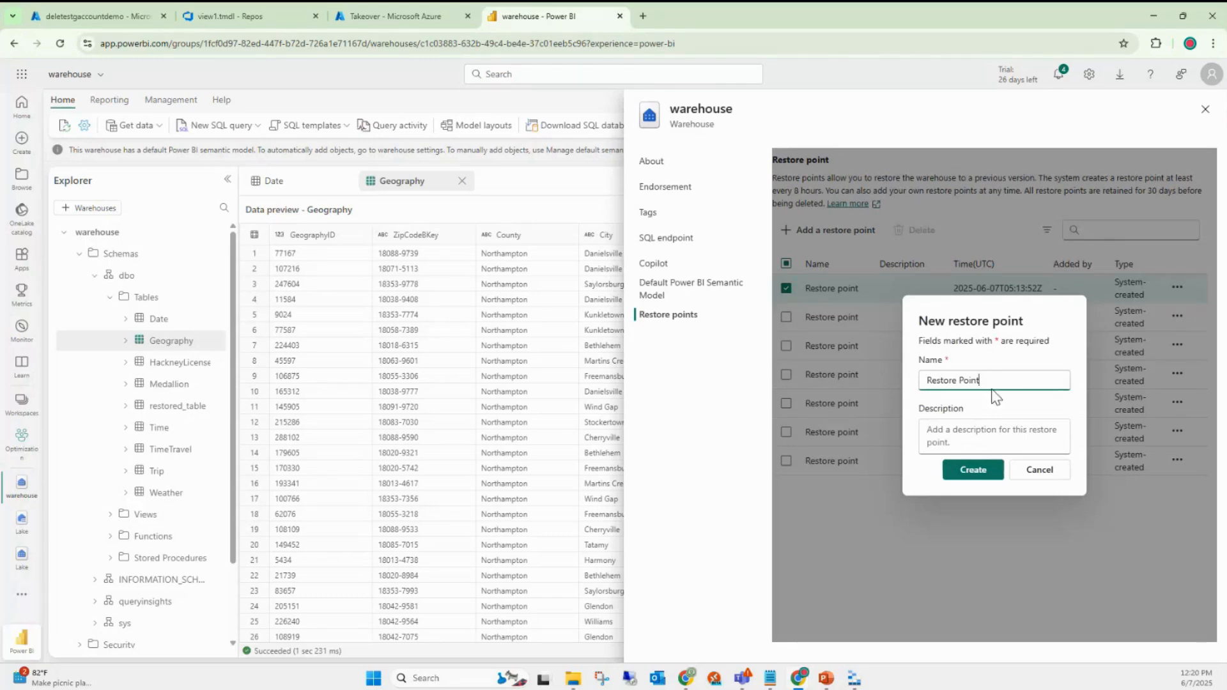
{"action": "left_click_drag", "start_coordinate": [993, 386], "coordinate": [910, 381]}
{"action": "type", "text": "Pl"}
{"action": "type", "text": "T"}
{"action": "type", "text": "_Resto"}
{"action": "type", "text": "re"}
{"action": "left_click", "coordinate": [973, 471]}
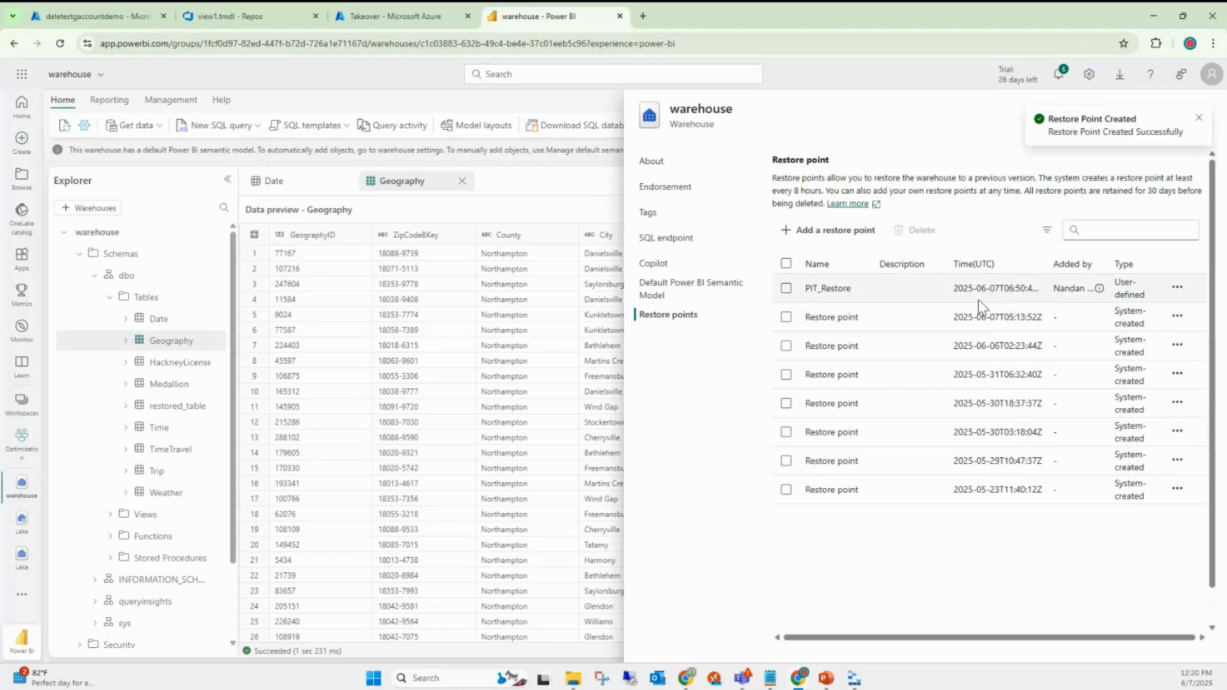
{"action": "double_click", "coordinate": [1123, 283]}
- Select and deselect the PIT_Restore row, then show its Restore, Rename and Delete actions
{"action": "left_click", "coordinate": [1061, 287]}
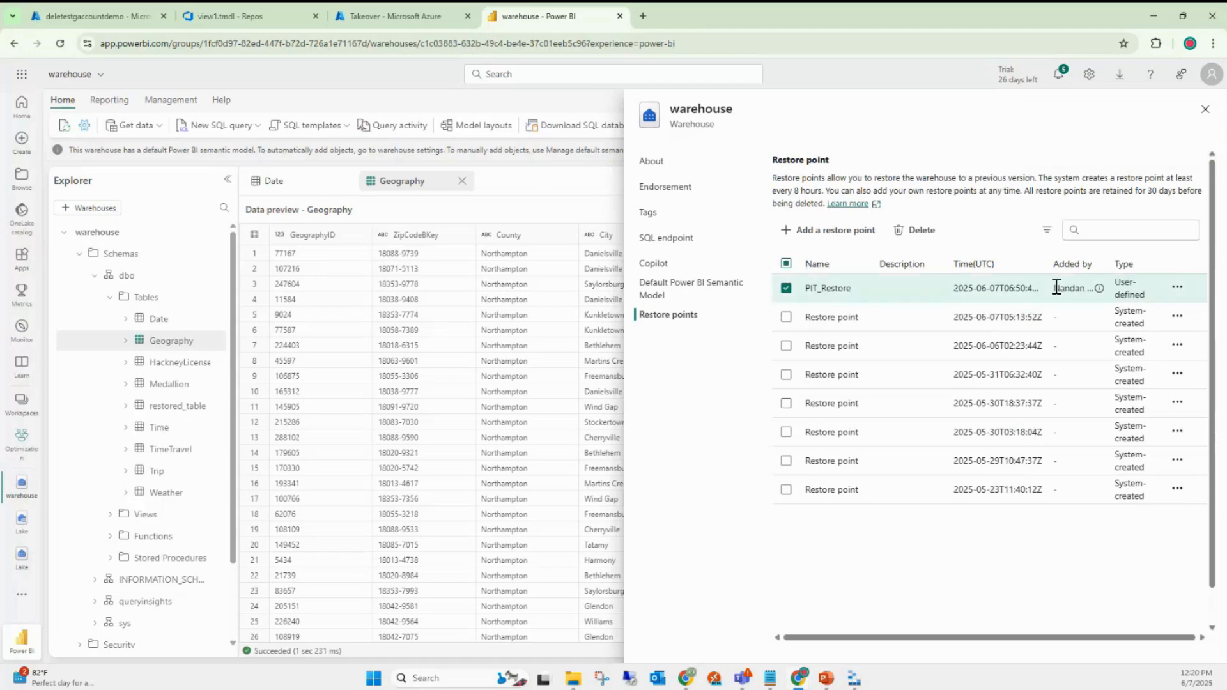
{"action": "left_click_drag", "start_coordinate": [1055, 288], "coordinate": [1102, 294]}
{"action": "left_click", "coordinate": [1102, 292]}
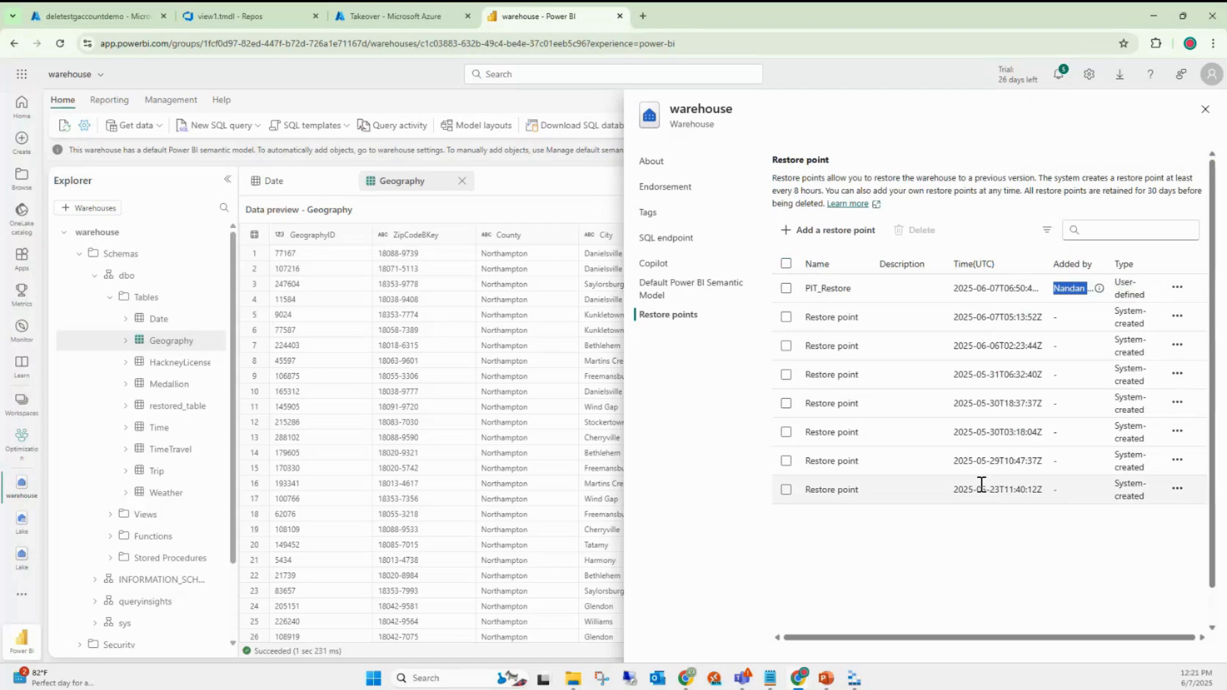
{"action": "left_click", "coordinate": [1178, 289]}
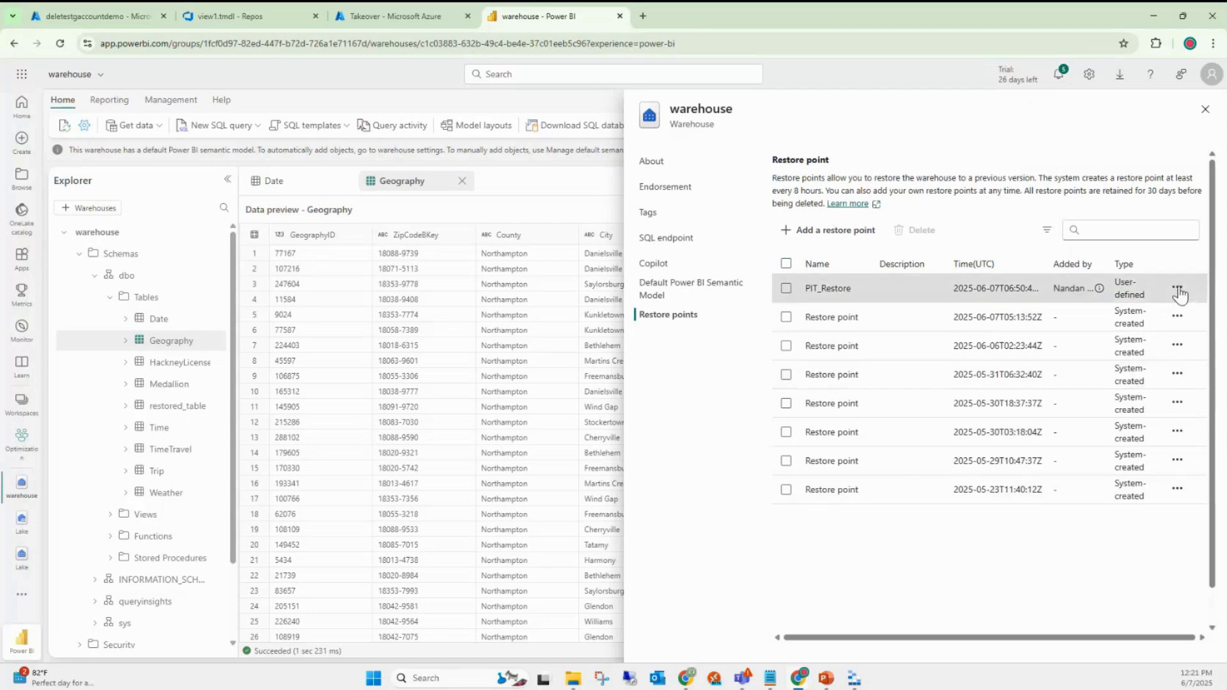
{"action": "left_click", "coordinate": [1178, 290]}
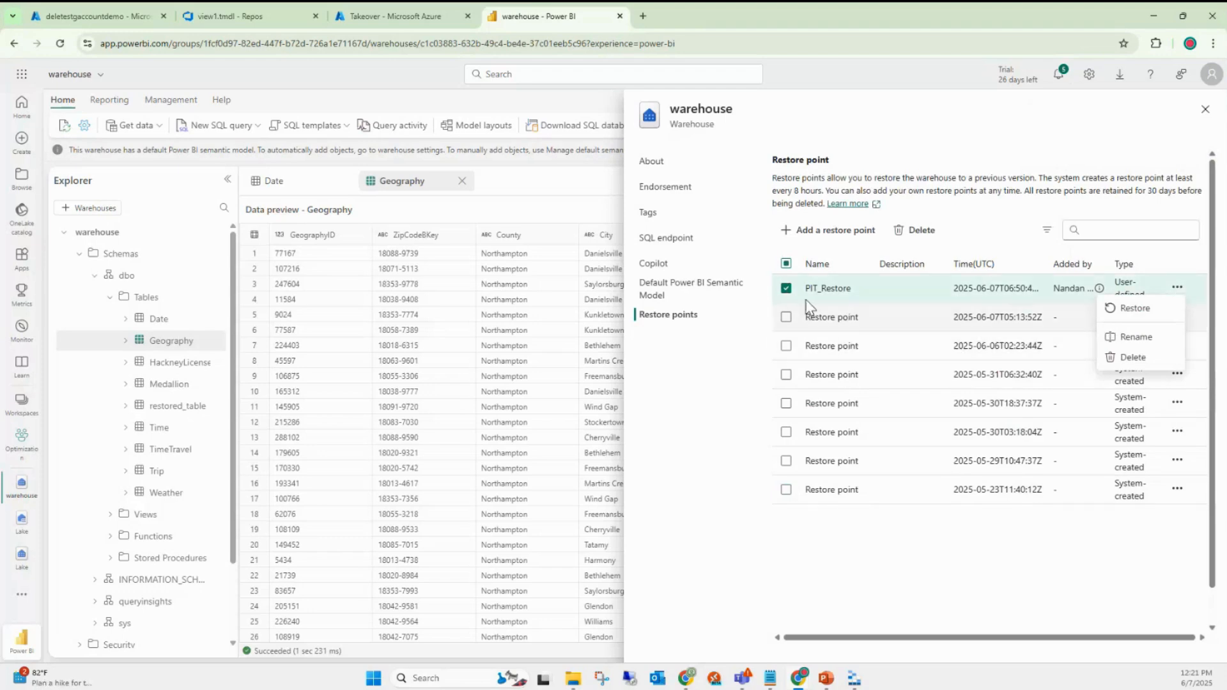
- Choose Restore for PIT_Restore and review the dialog's listed consequences and data-loss warning
{"action": "left_click", "coordinate": [1134, 310]}
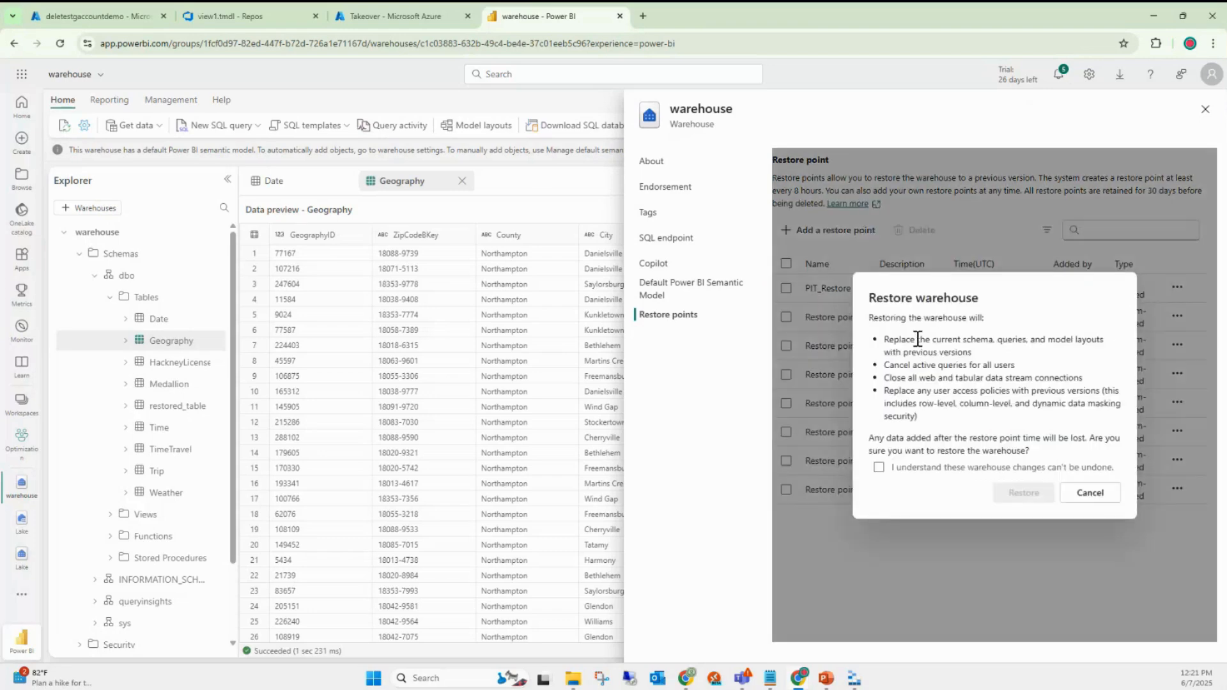
{"action": "left_click_drag", "start_coordinate": [879, 318], "coordinate": [971, 340]}
{"action": "left_click", "coordinate": [921, 362]}
{"action": "left_click_drag", "start_coordinate": [884, 349], "coordinate": [1041, 393]}
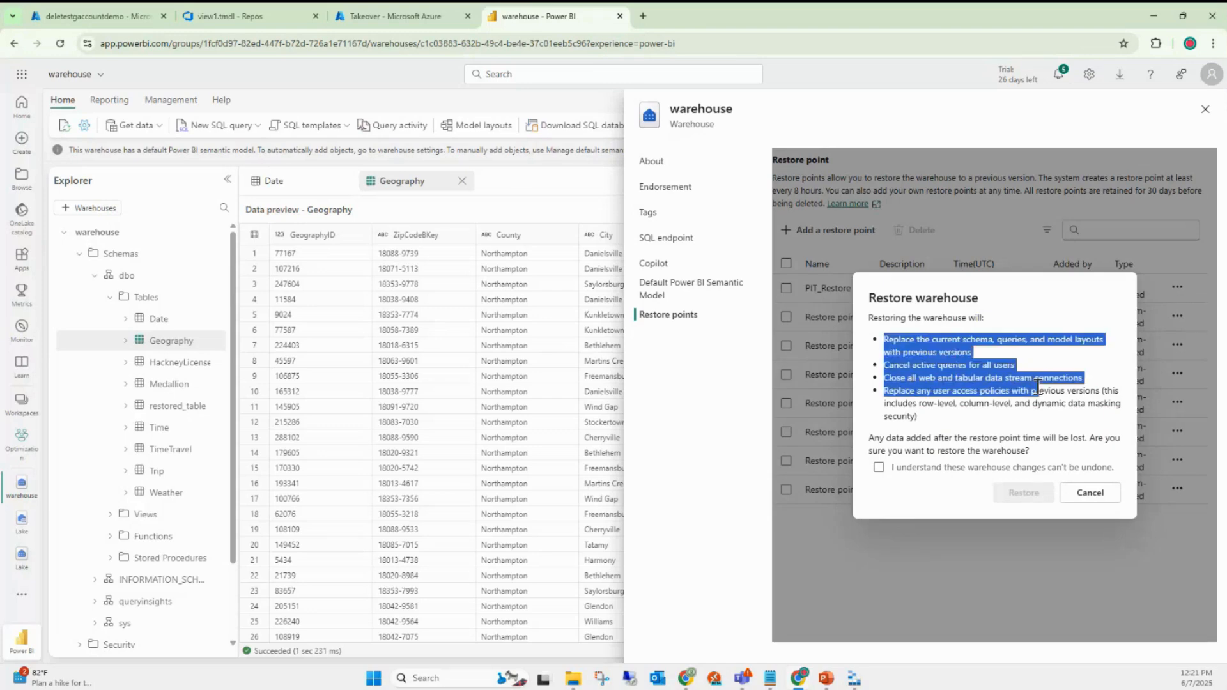
{"action": "left_click", "coordinate": [965, 422]}
{"action": "left_click_drag", "start_coordinate": [938, 433], "coordinate": [877, 342]}
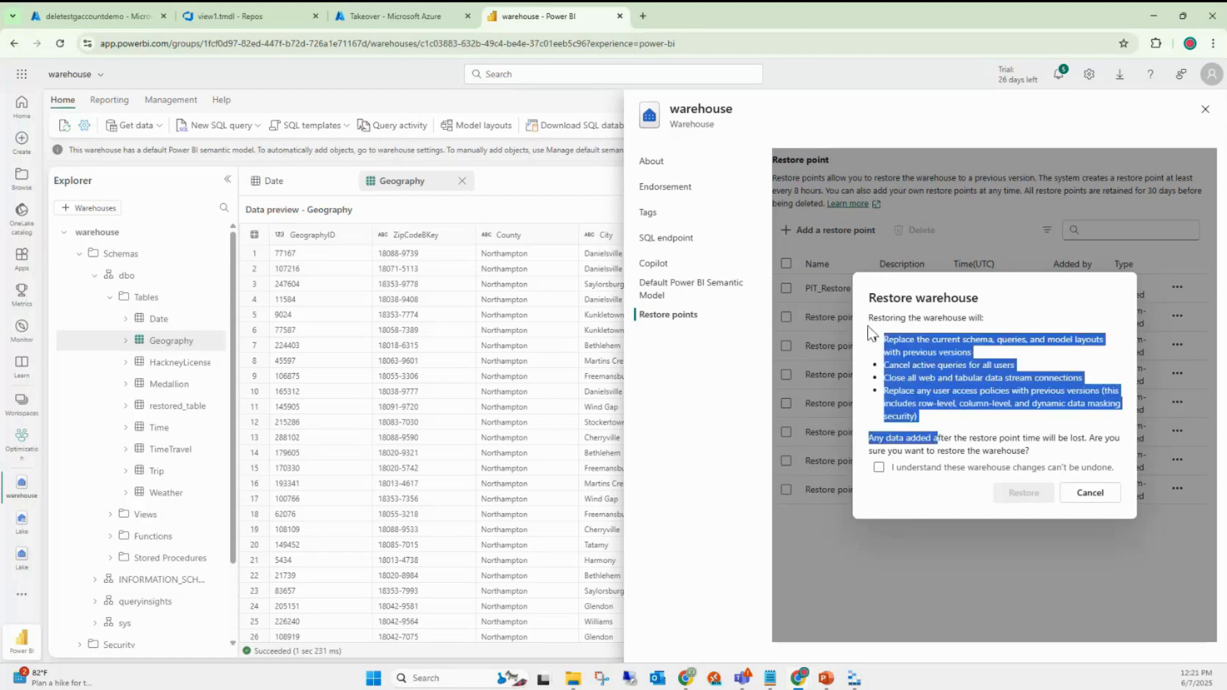
{"action": "left_click", "coordinate": [907, 382]}
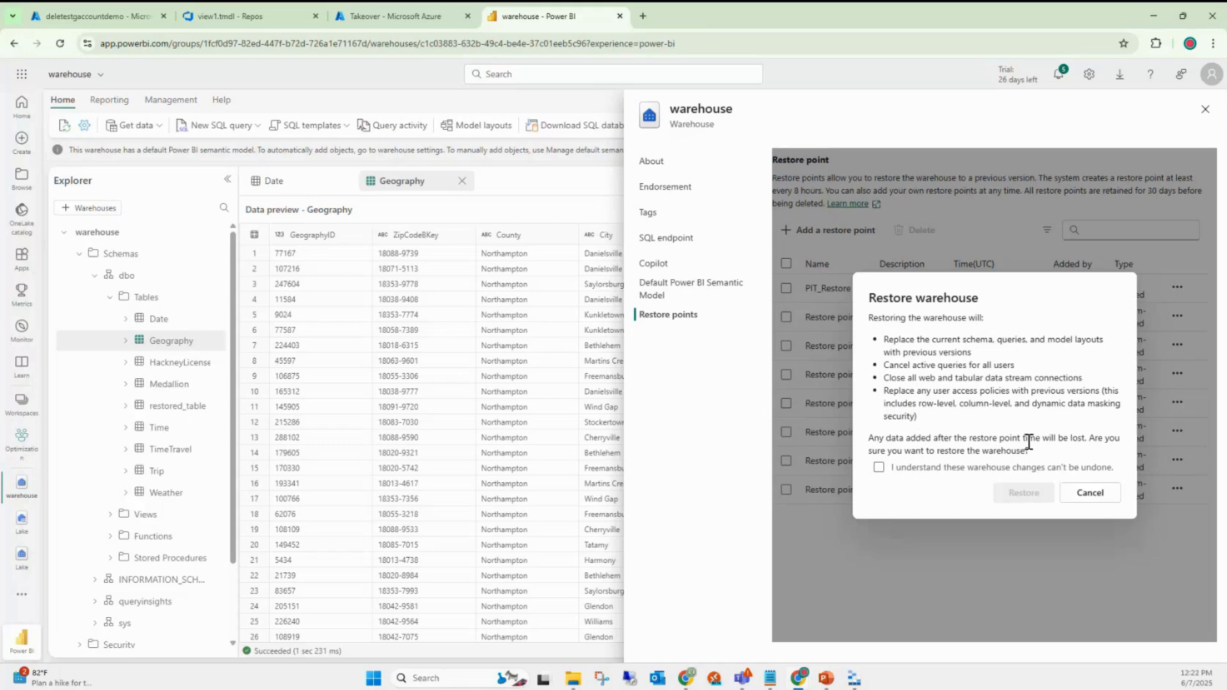
- Acknowledge the changes can't be undone and confirm restoring the warehouse to PIT_Restore
{"action": "left_click", "coordinate": [880, 469]}
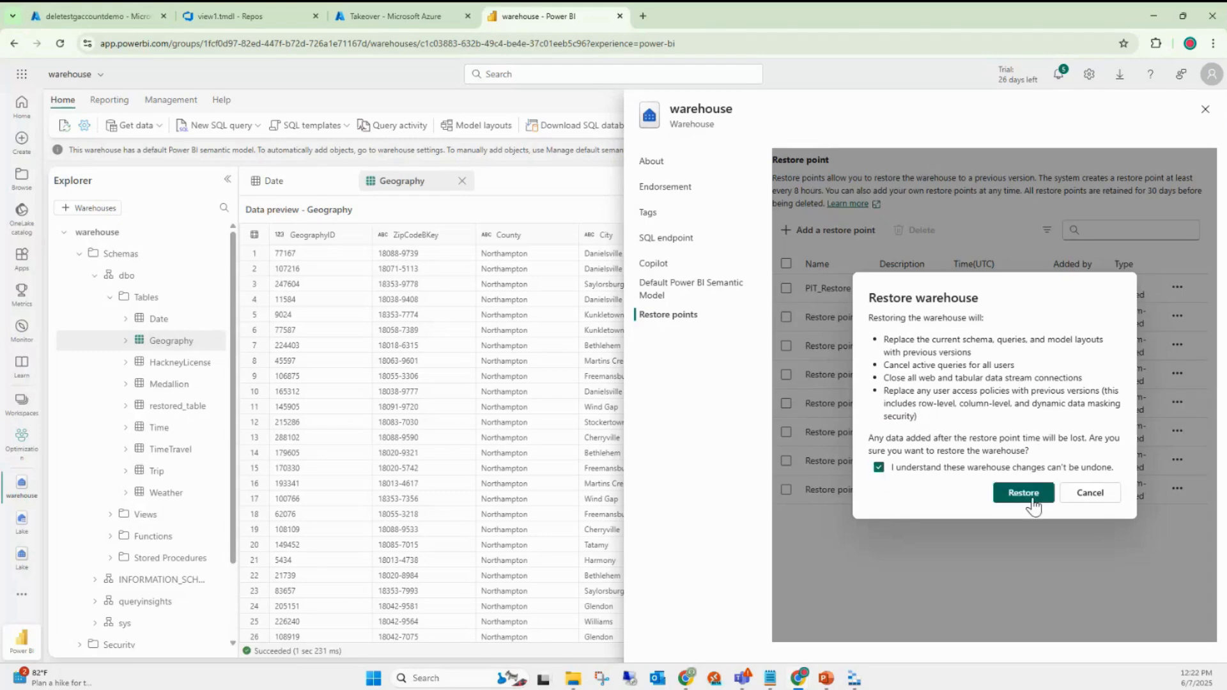
{"action": "left_click", "coordinate": [1026, 493]}
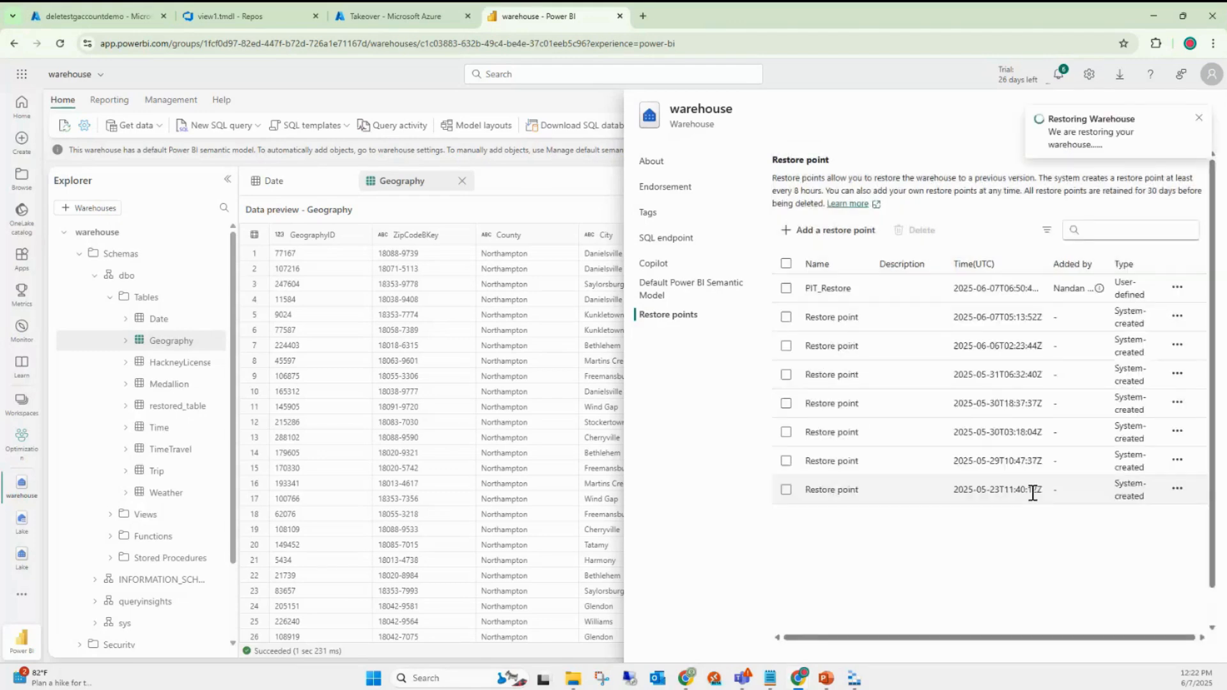
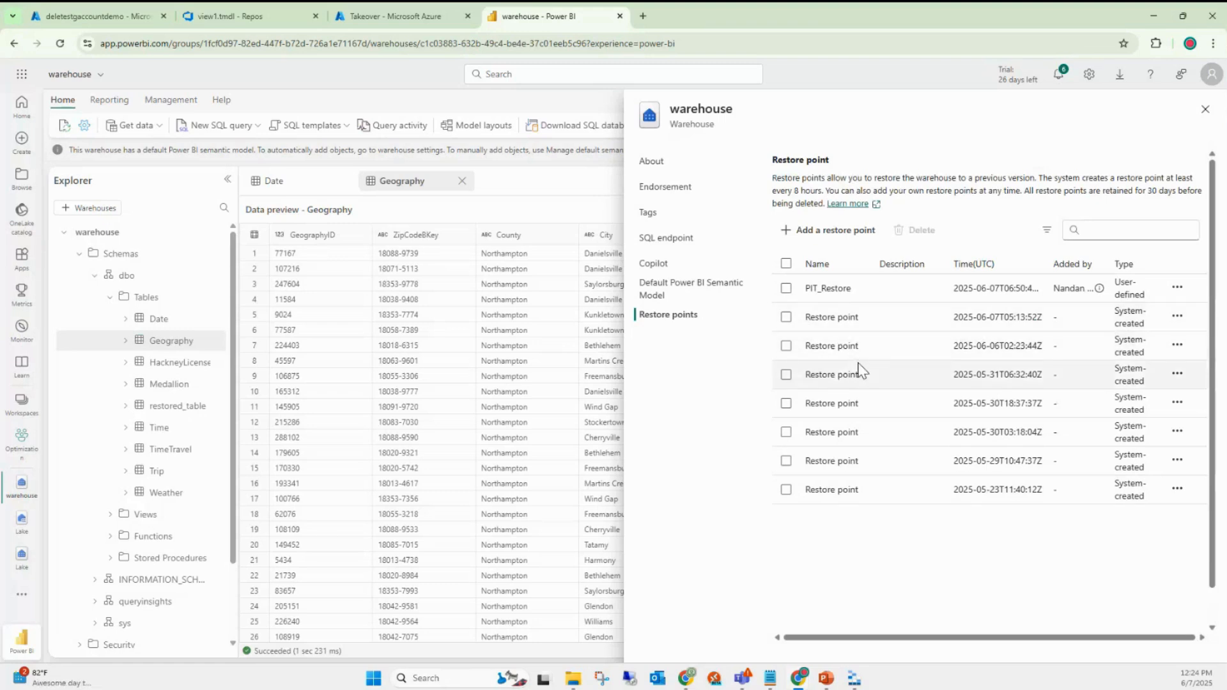
- Select PIT_Restore to see its actions, then close the warehouse settings pane
{"action": "left_click", "coordinate": [1177, 288]}
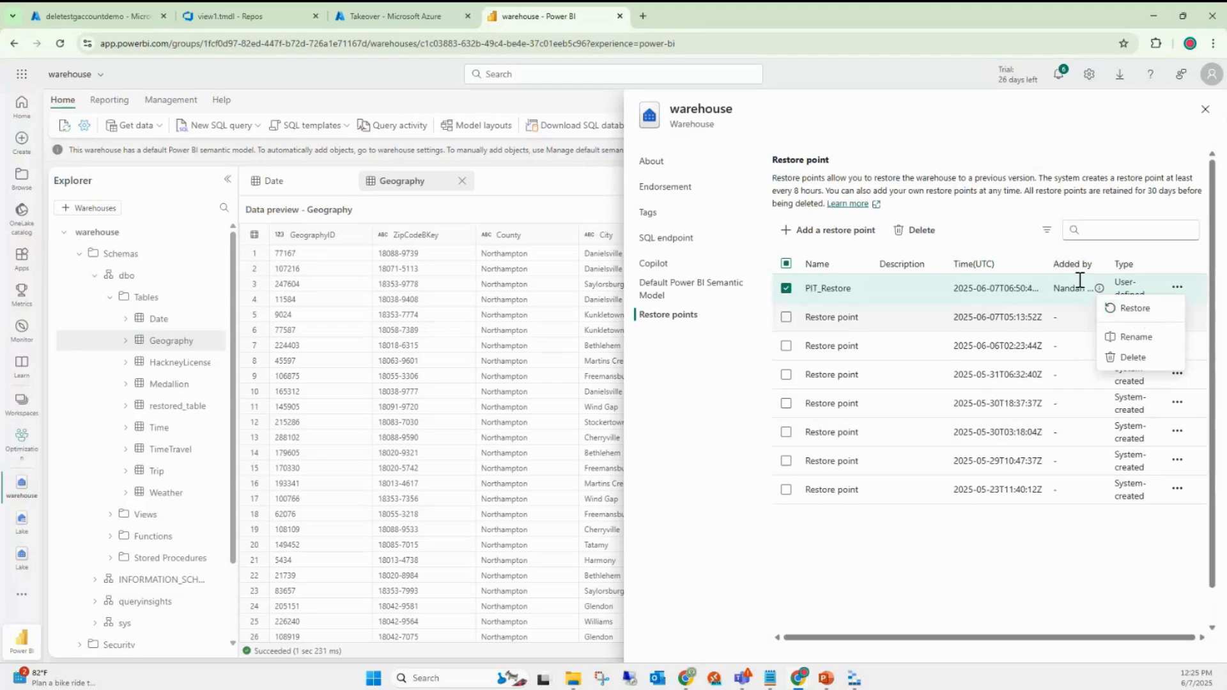
{"action": "left_click", "coordinate": [1206, 110]}
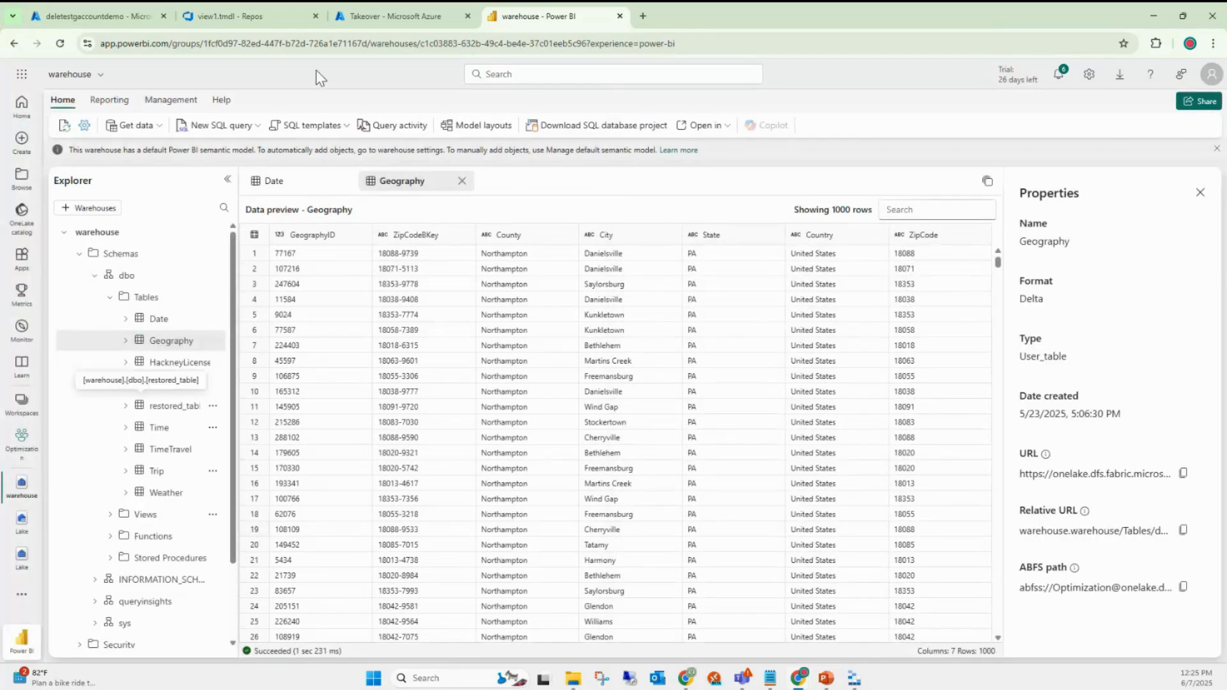
- Run 'truncate table Date' in a new SQL query
{"action": "left_click", "coordinate": [222, 126]}
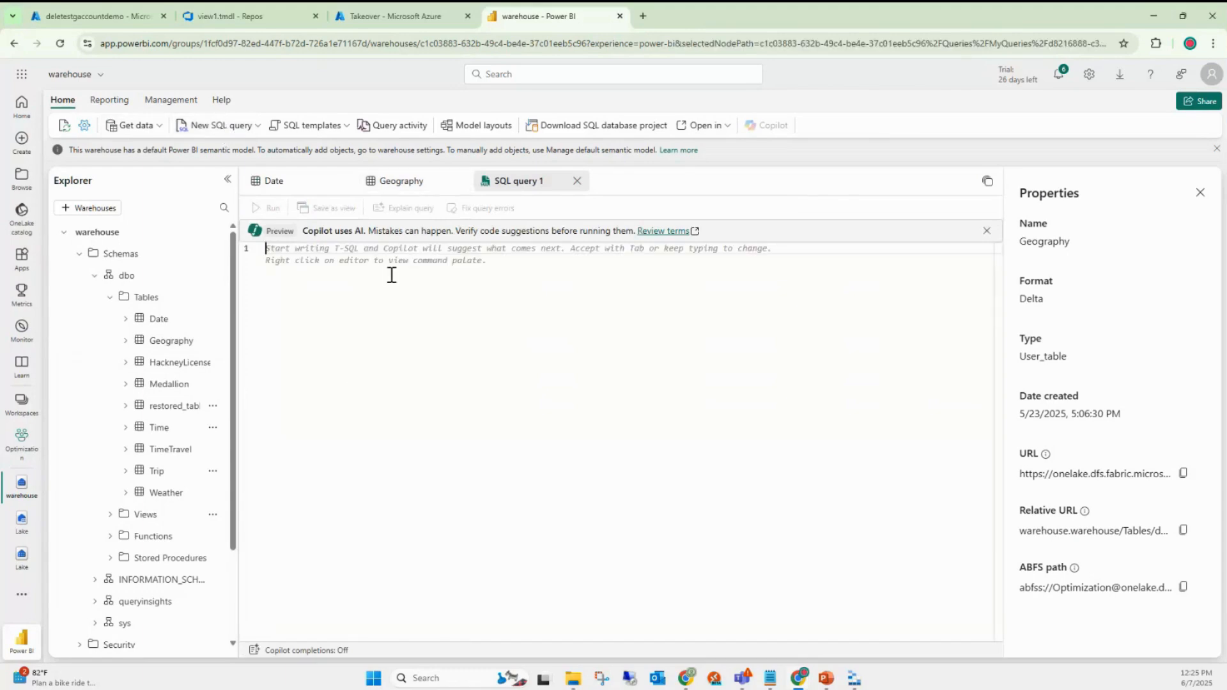
{"action": "type", "text": "truncate table"}
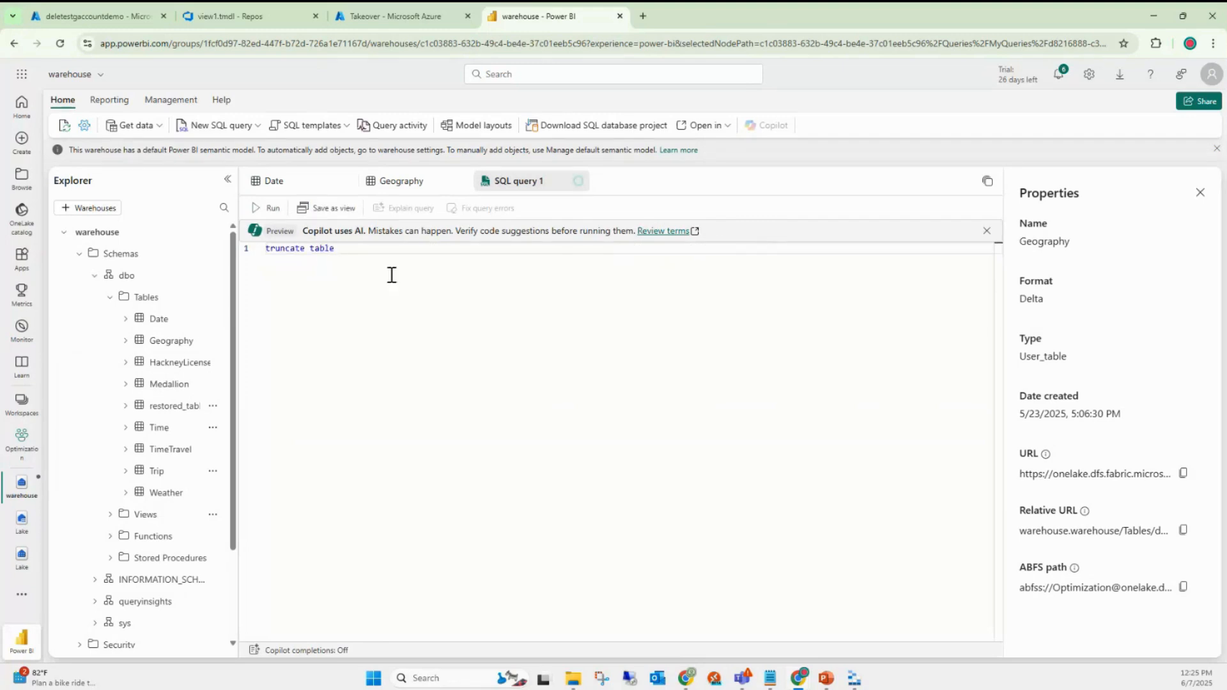
{"action": "type", "text": " Date"}
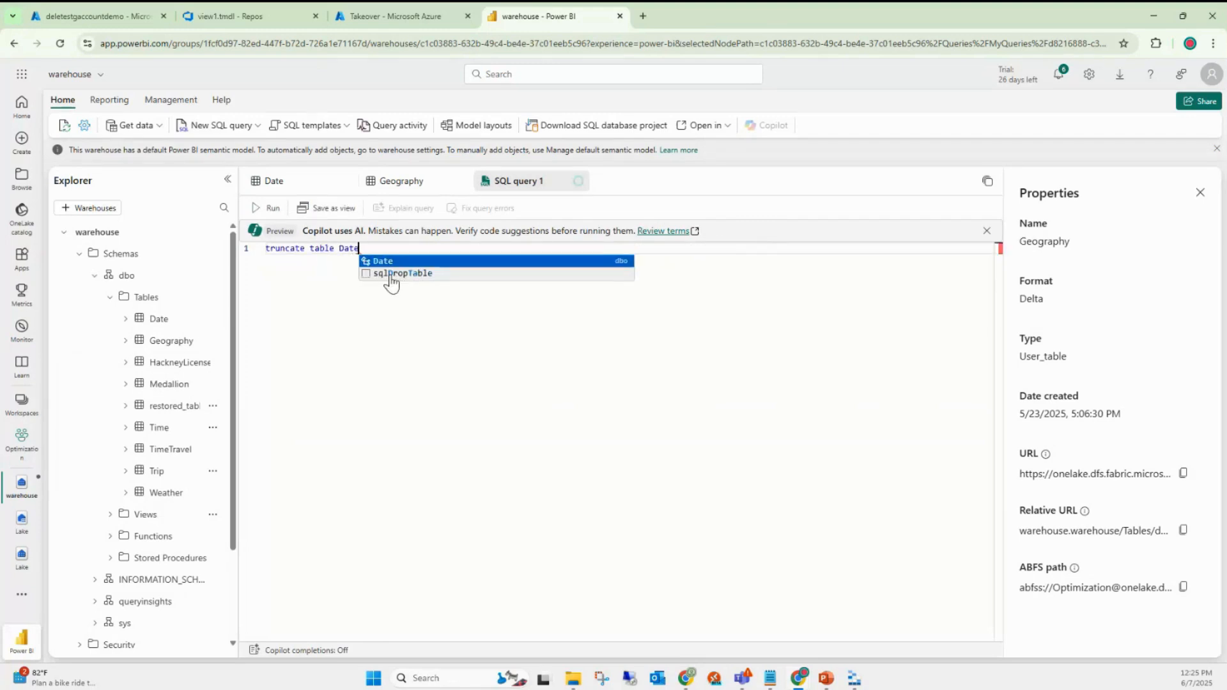
{"action": "left_click", "coordinate": [270, 208]}
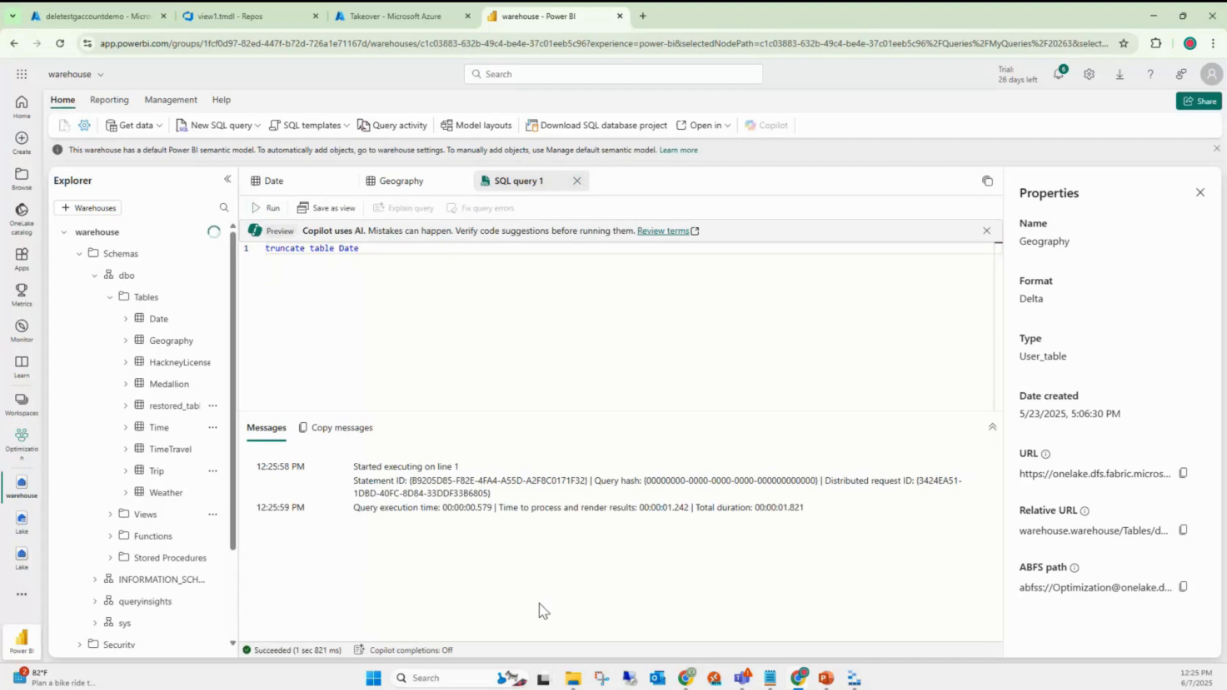
- Run 'Select * from Date' on its own to confirm it returns 0 rows
{"action": "key", "text": "Return"}
{"action": "key", "text": "Return"}
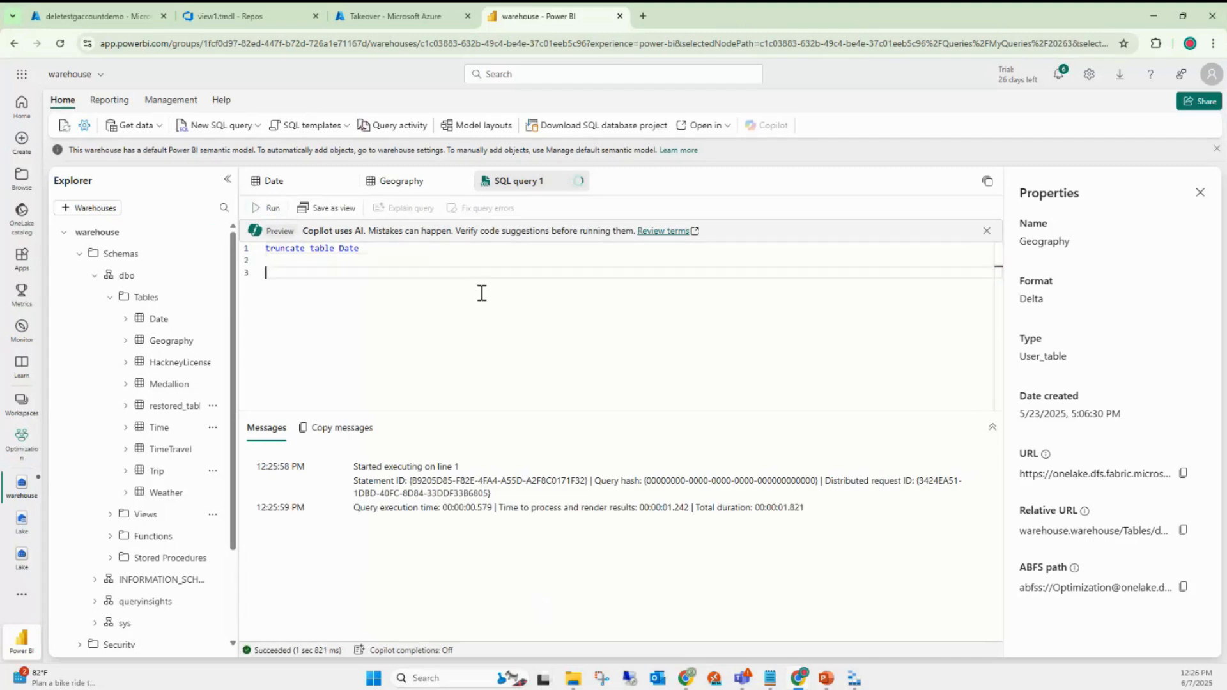
{"action": "key", "text": "Return"}
{"action": "type", "text": "Select *"}
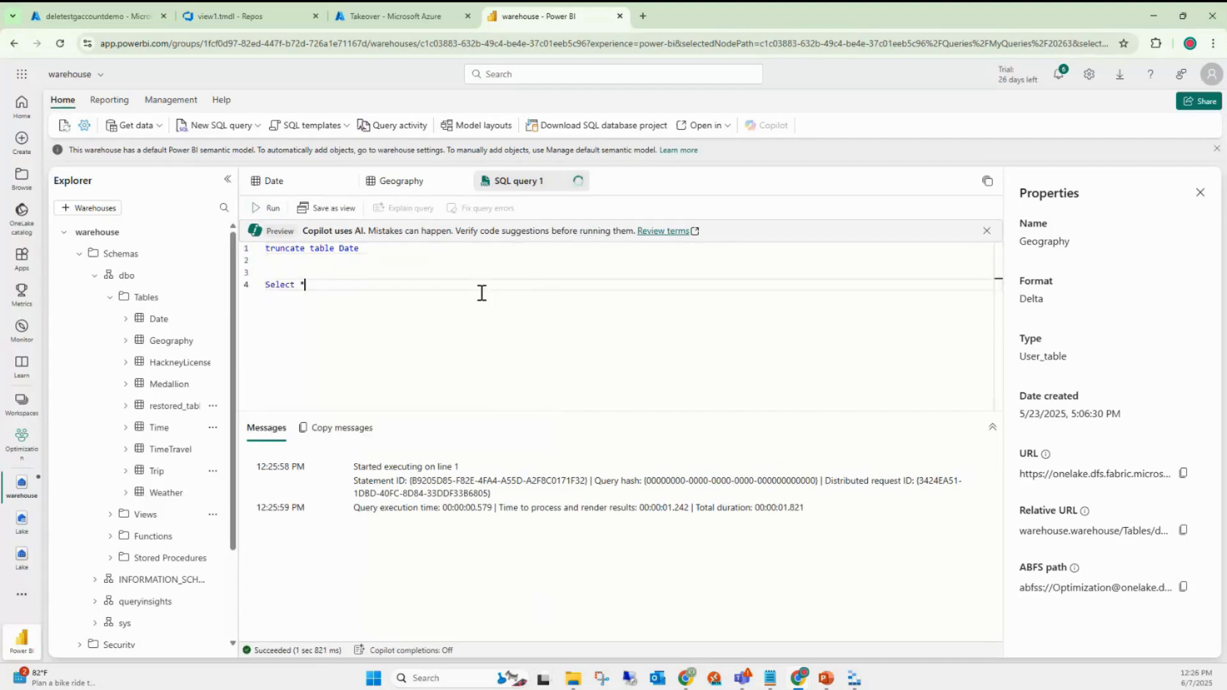
{"action": "type", "text": " from Date"}
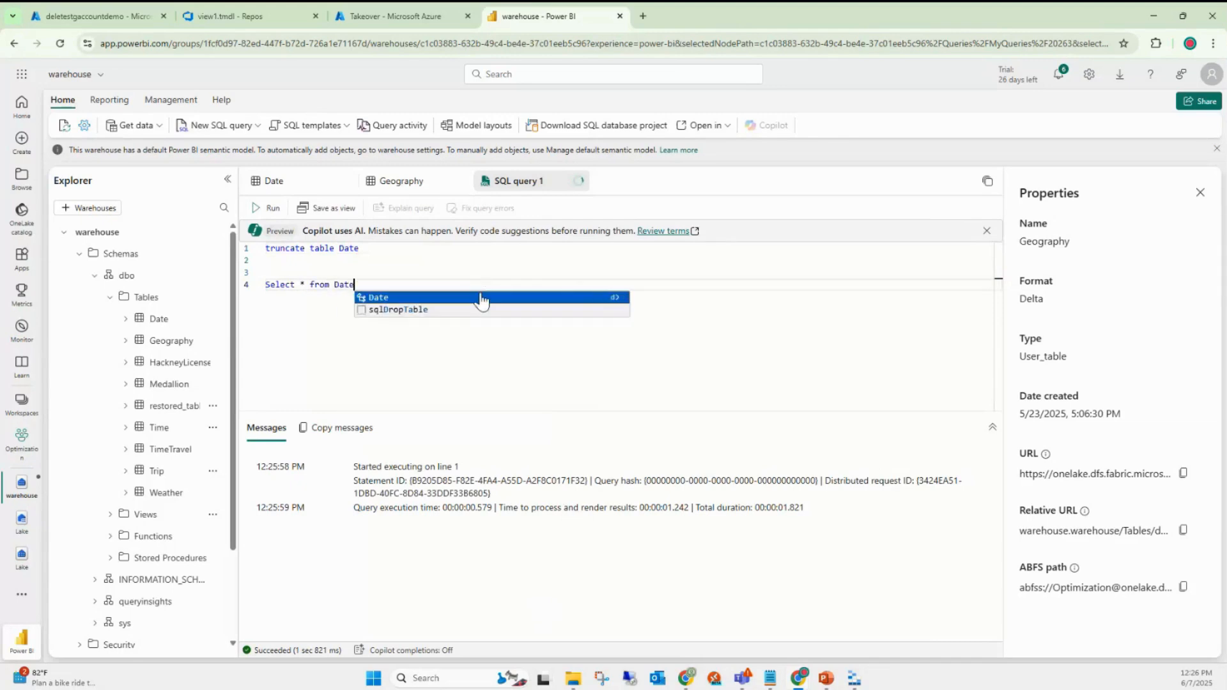
{"action": "left_click_drag", "start_coordinate": [368, 284], "coordinate": [266, 284]}
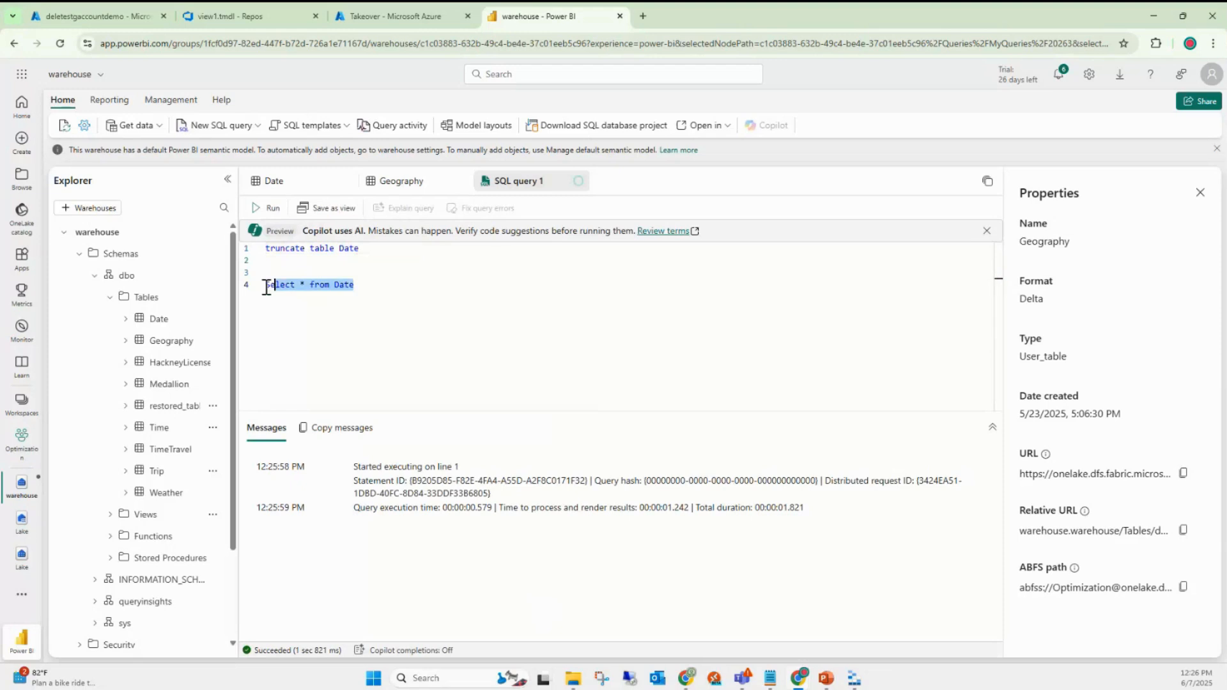
{"action": "left_click", "coordinate": [268, 207]}
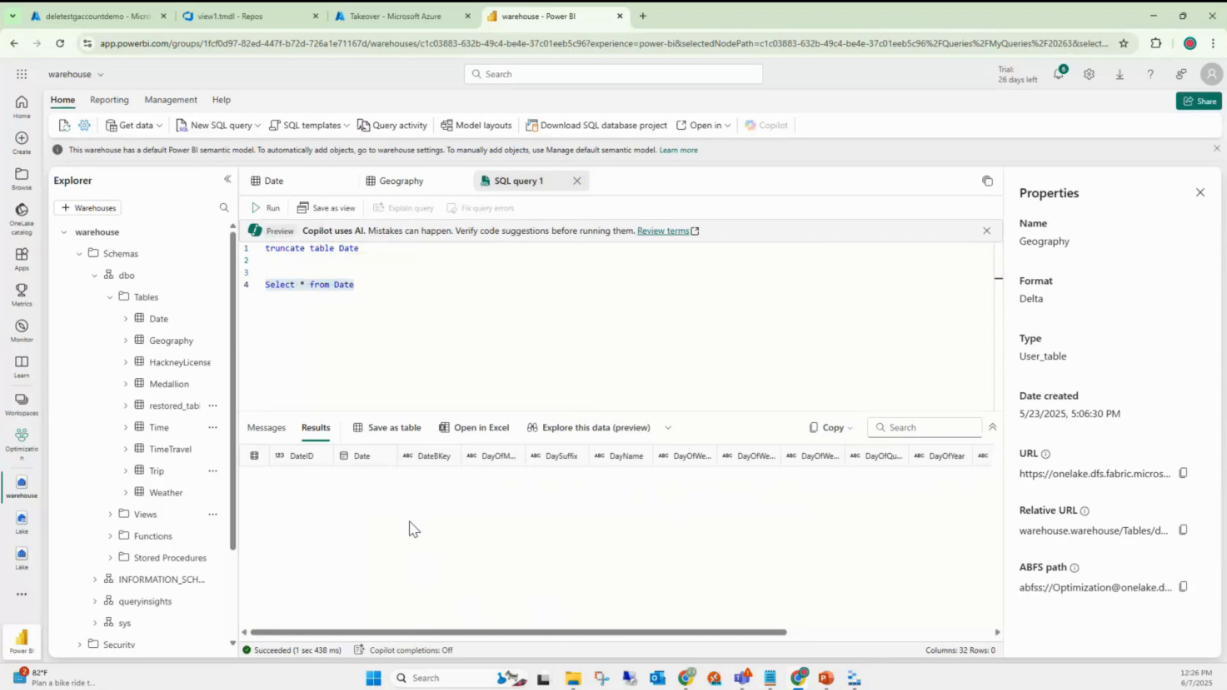
{"action": "left_click", "coordinate": [358, 289]}
{"action": "left_click_drag", "start_coordinate": [356, 285], "coordinate": [260, 295]}
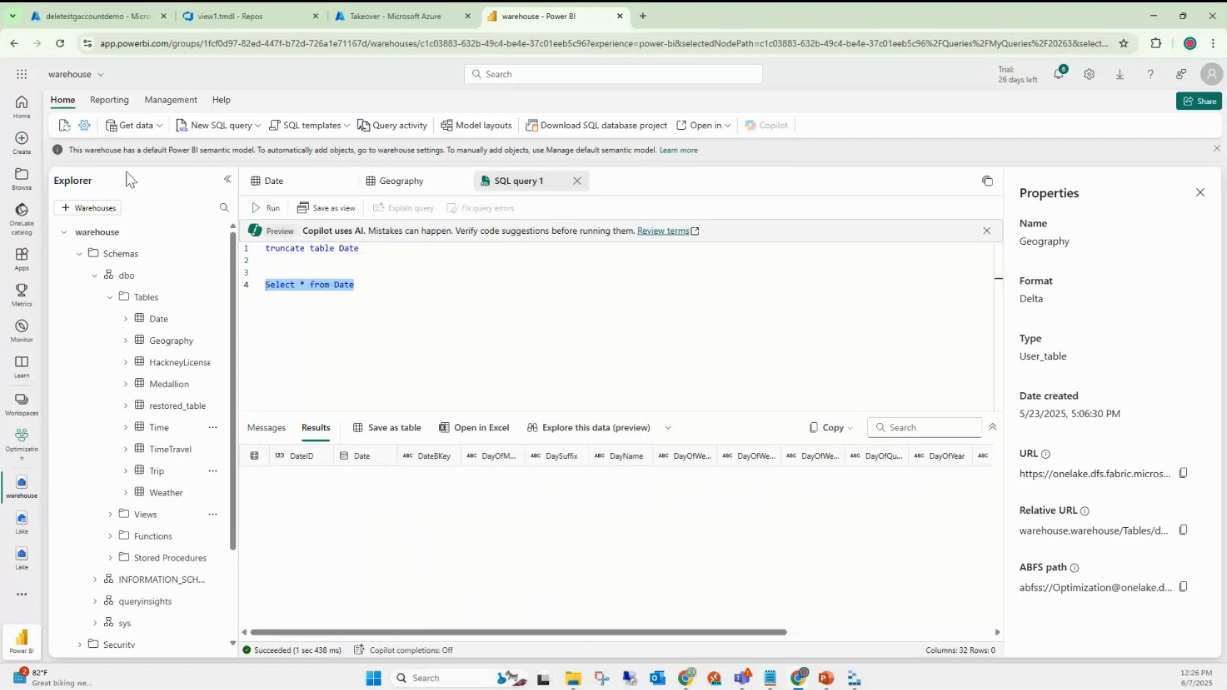
- Restore the warehouse from PIT_Restore in Settings > Restore points, acknowledging the irreversible change
{"action": "left_click", "coordinate": [84, 126]}
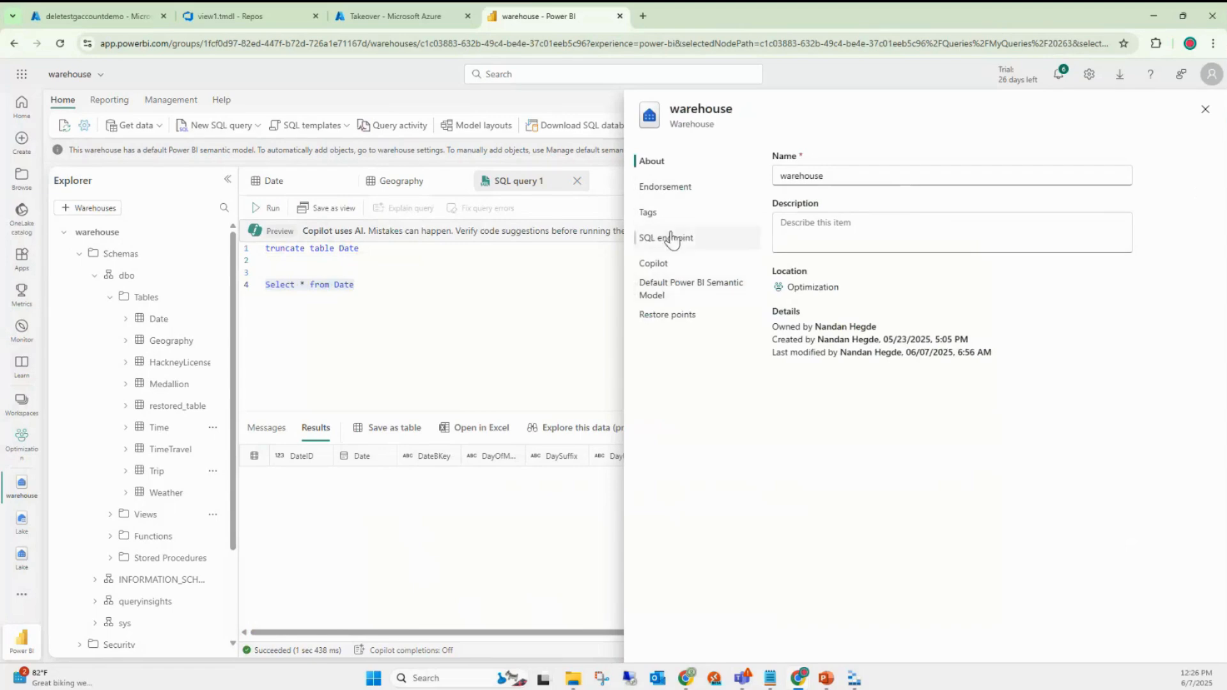
{"action": "left_click", "coordinate": [682, 317]}
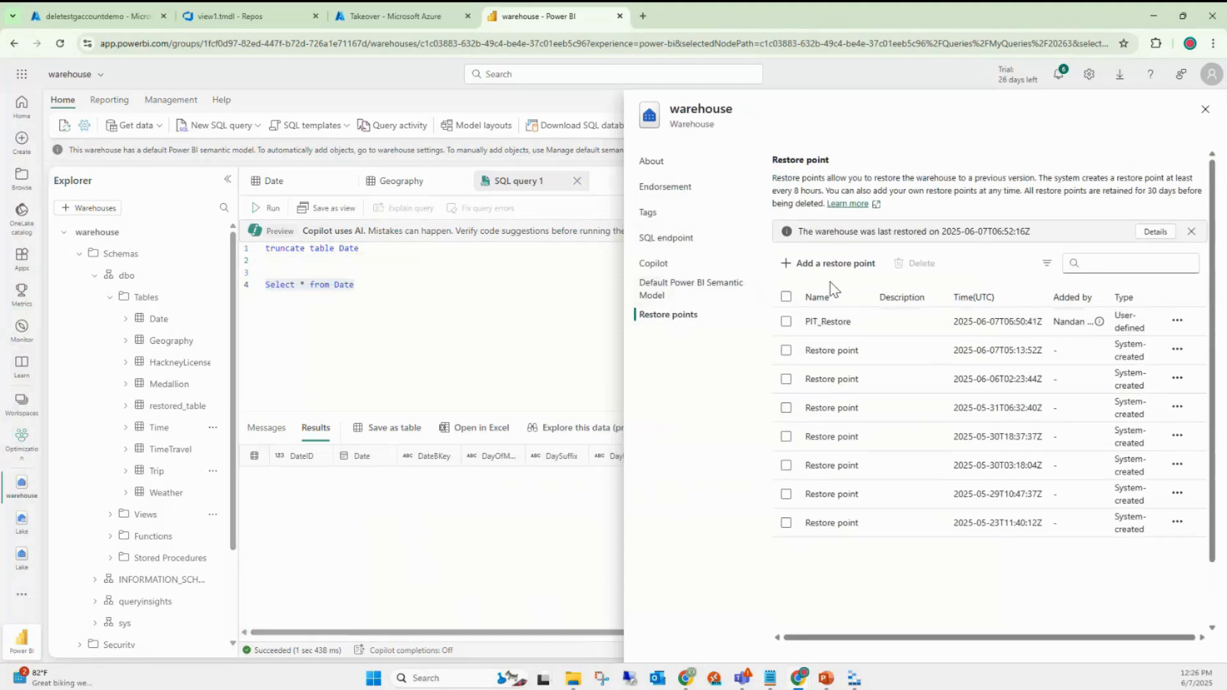
{"action": "left_click", "coordinate": [1178, 321]}
{"action": "left_click", "coordinate": [1173, 345]}
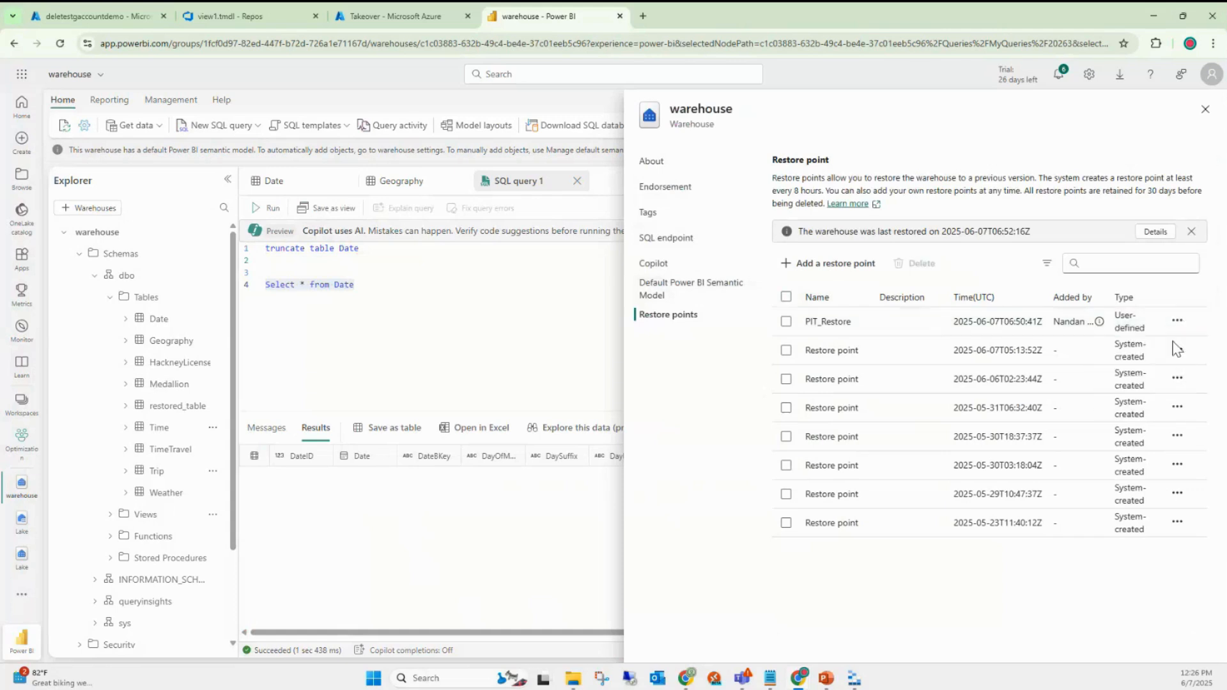
{"action": "left_click", "coordinate": [887, 474]}
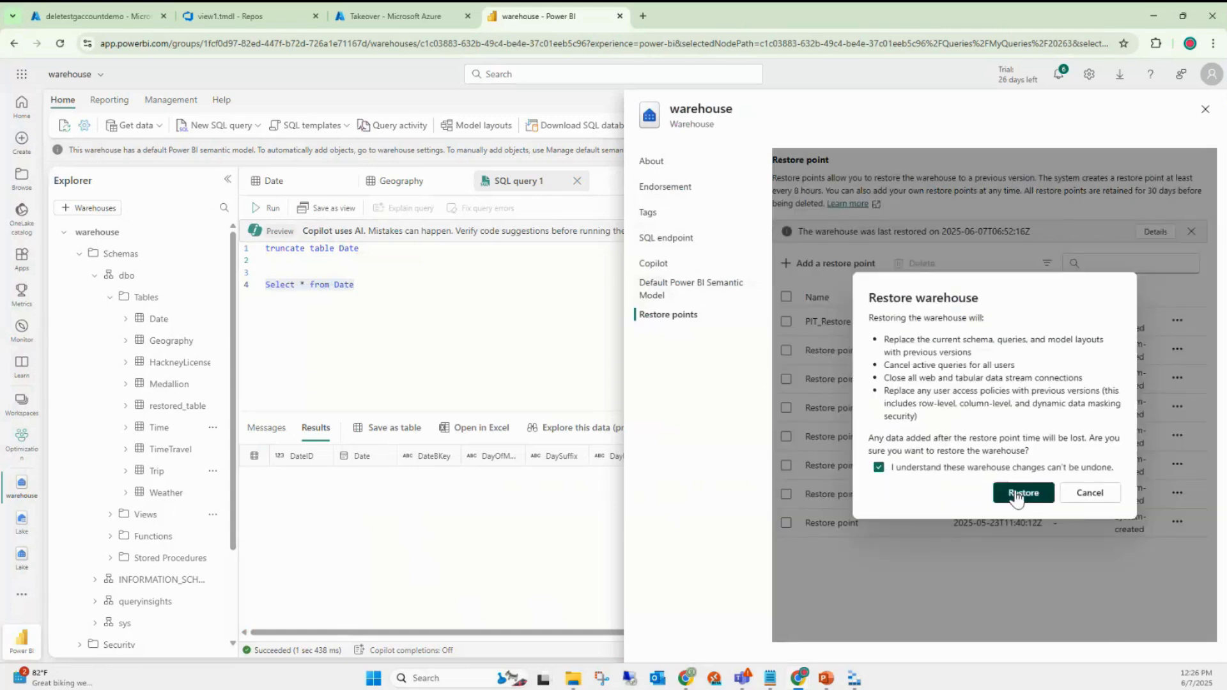
{"action": "left_click", "coordinate": [1018, 495]}
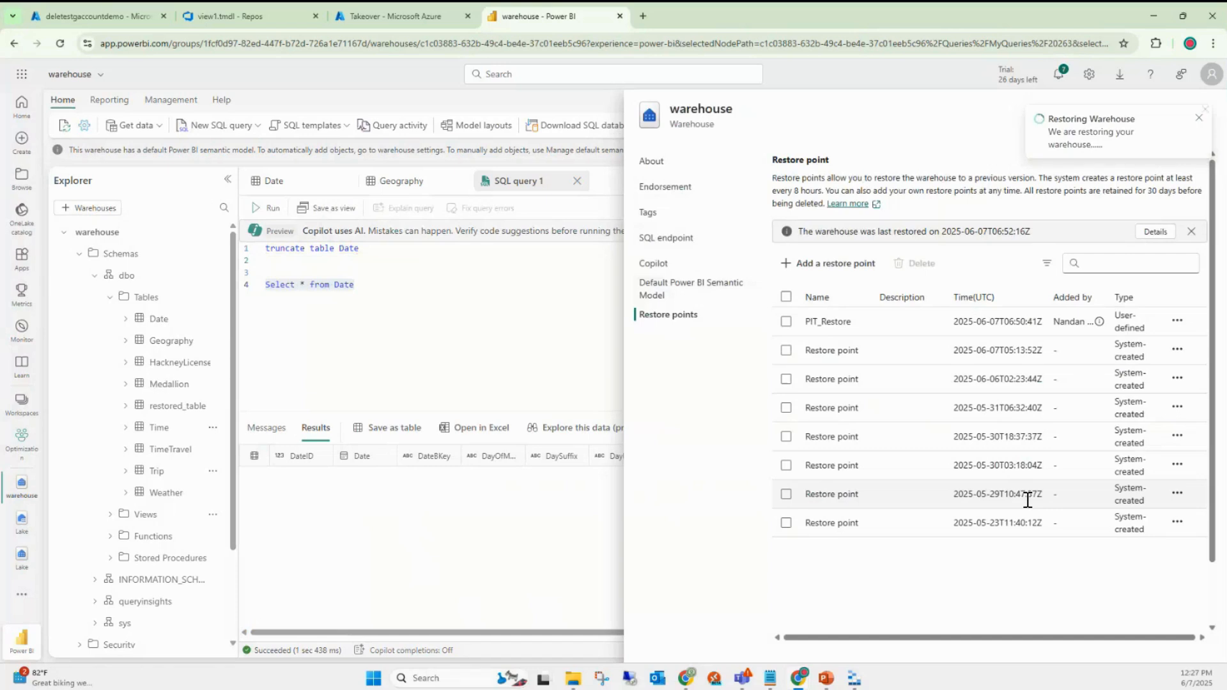
{"action": "left_click", "coordinate": [1201, 118]}
- Rerun 'Select * from Date' to show 5844 rows, then open the Optimization workspace items
{"action": "left_click", "coordinate": [1205, 112]}
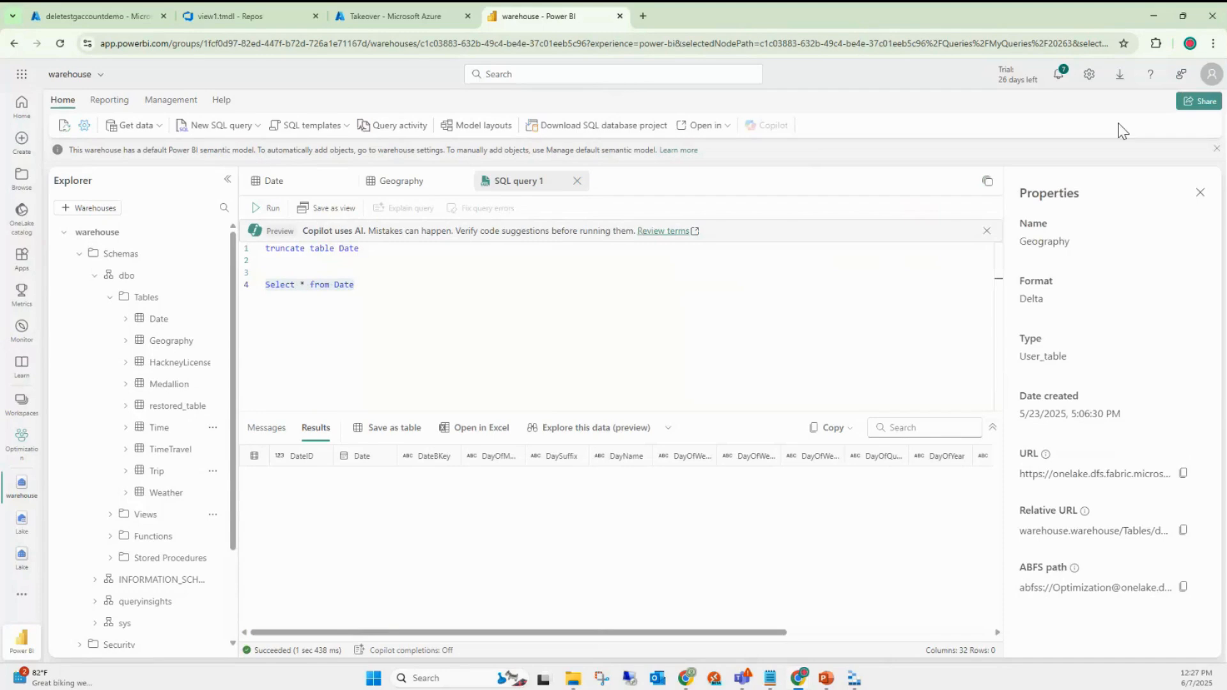
{"action": "left_click_drag", "start_coordinate": [386, 287], "coordinate": [253, 285]}
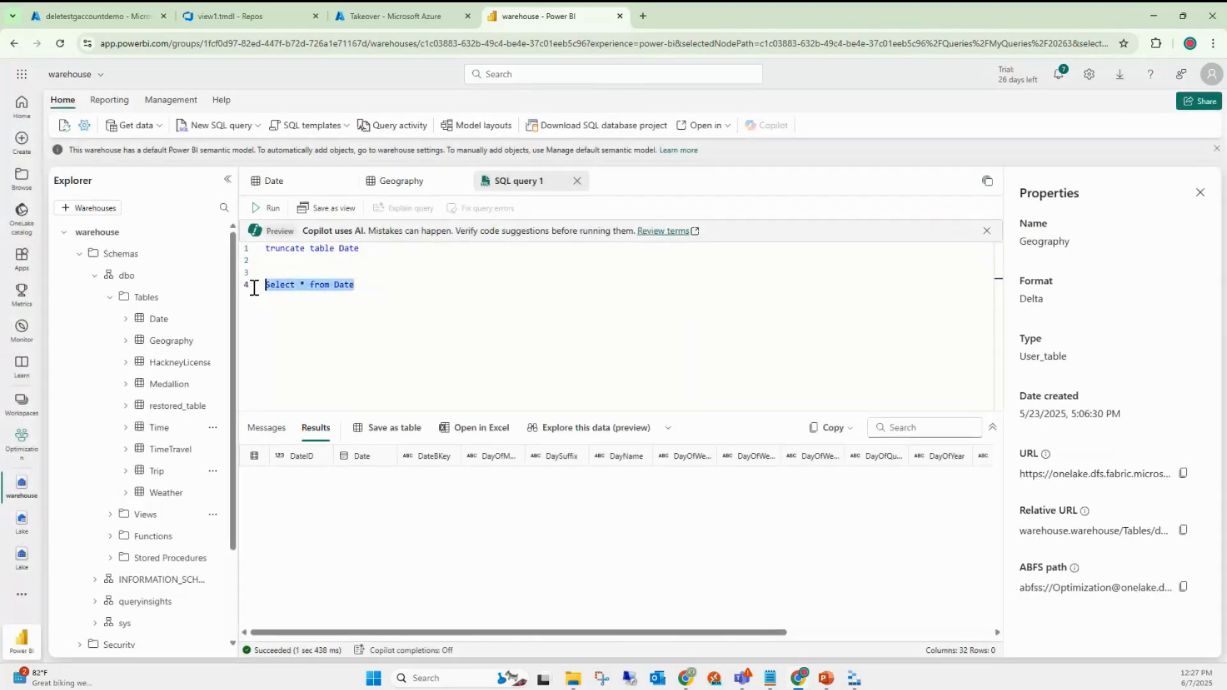
{"action": "left_click", "coordinate": [271, 209]}
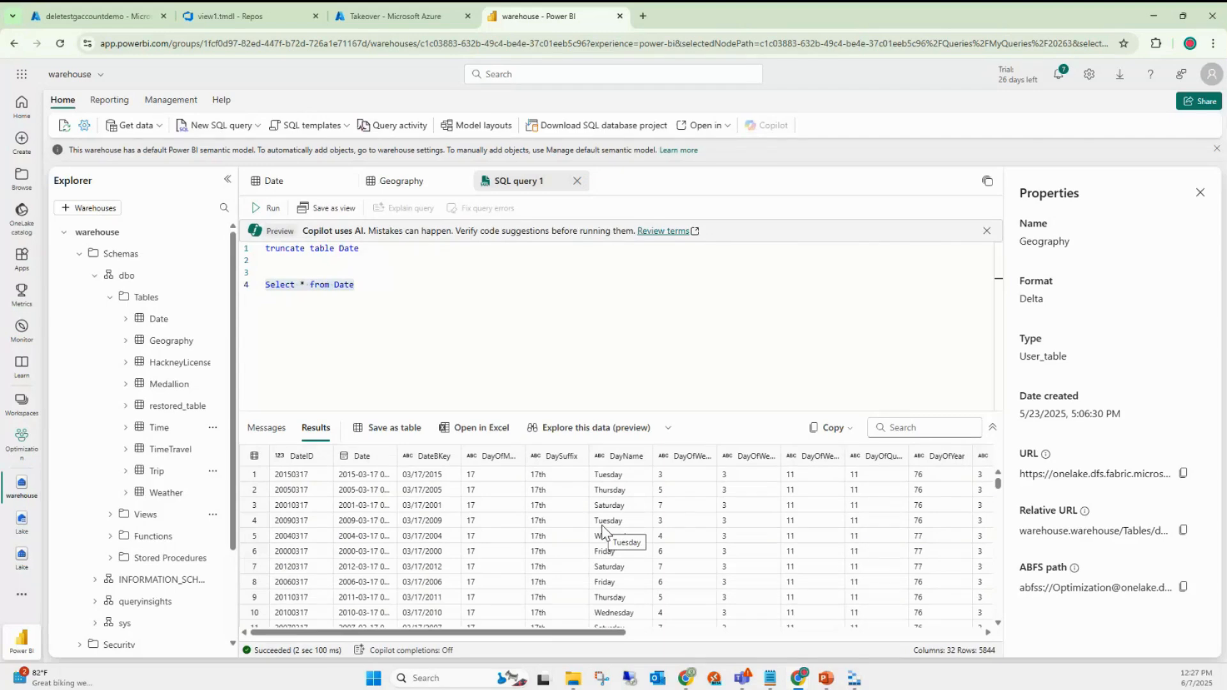
{"action": "left_click", "coordinate": [370, 284]}
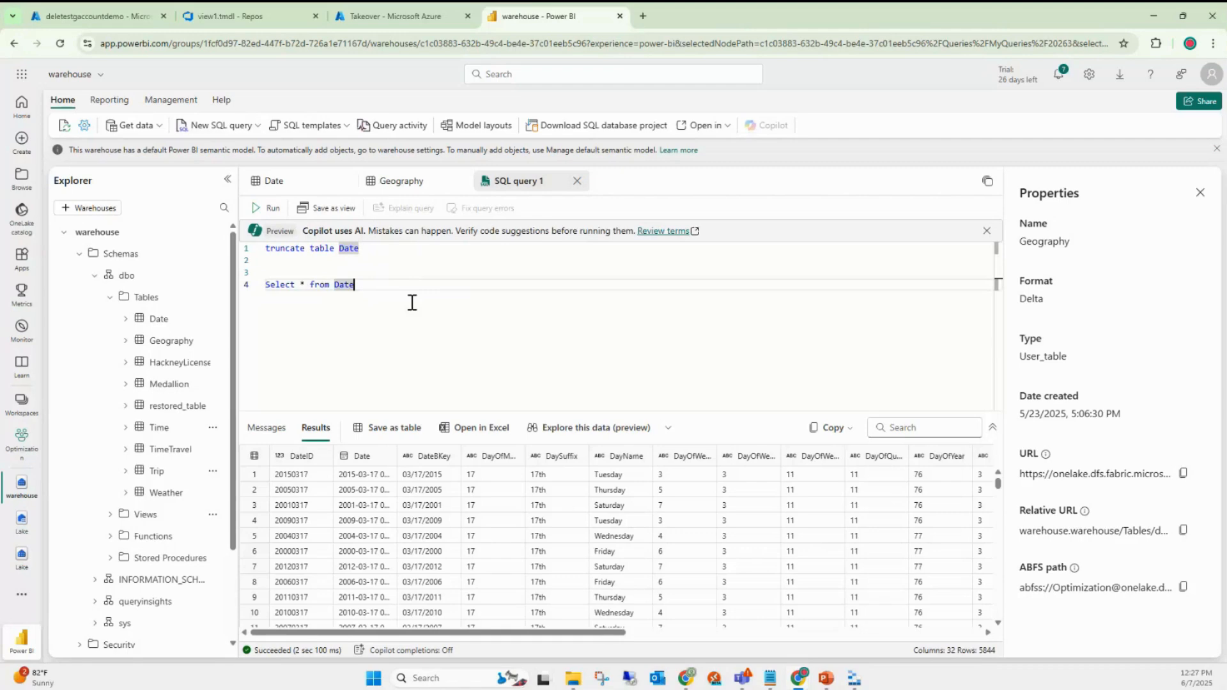
{"action": "left_click_drag", "start_coordinate": [241, 351], "coordinate": [286, 352]}
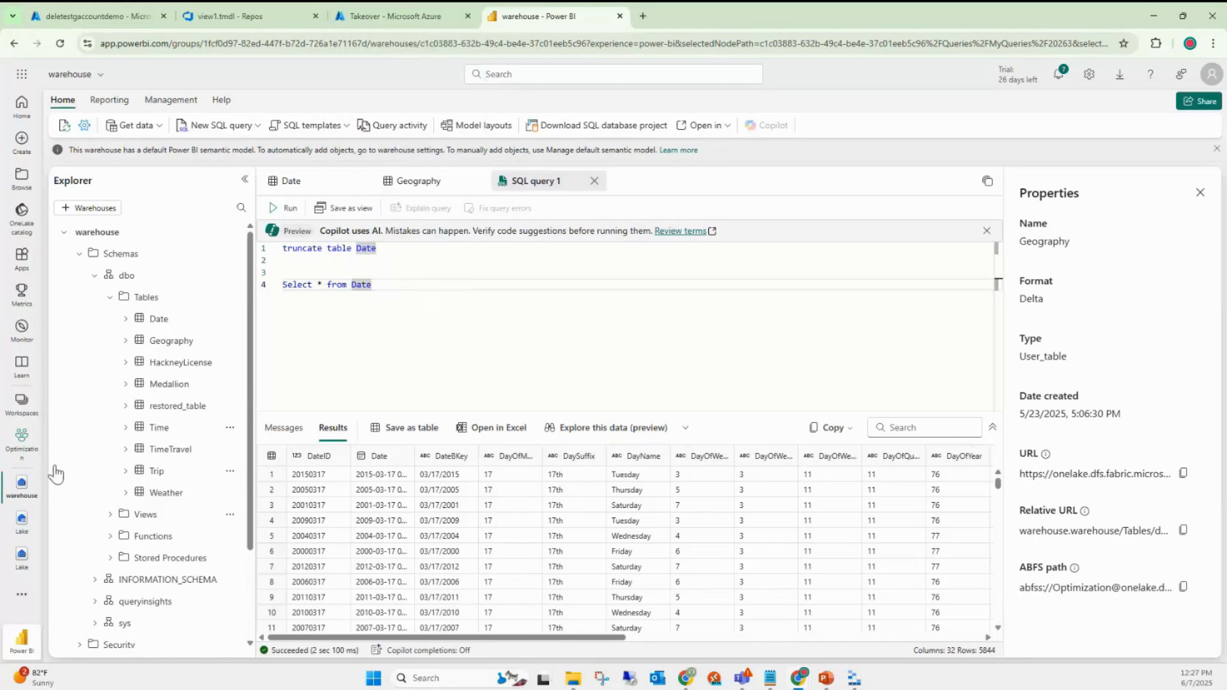
{"action": "left_click", "coordinate": [18, 448]}
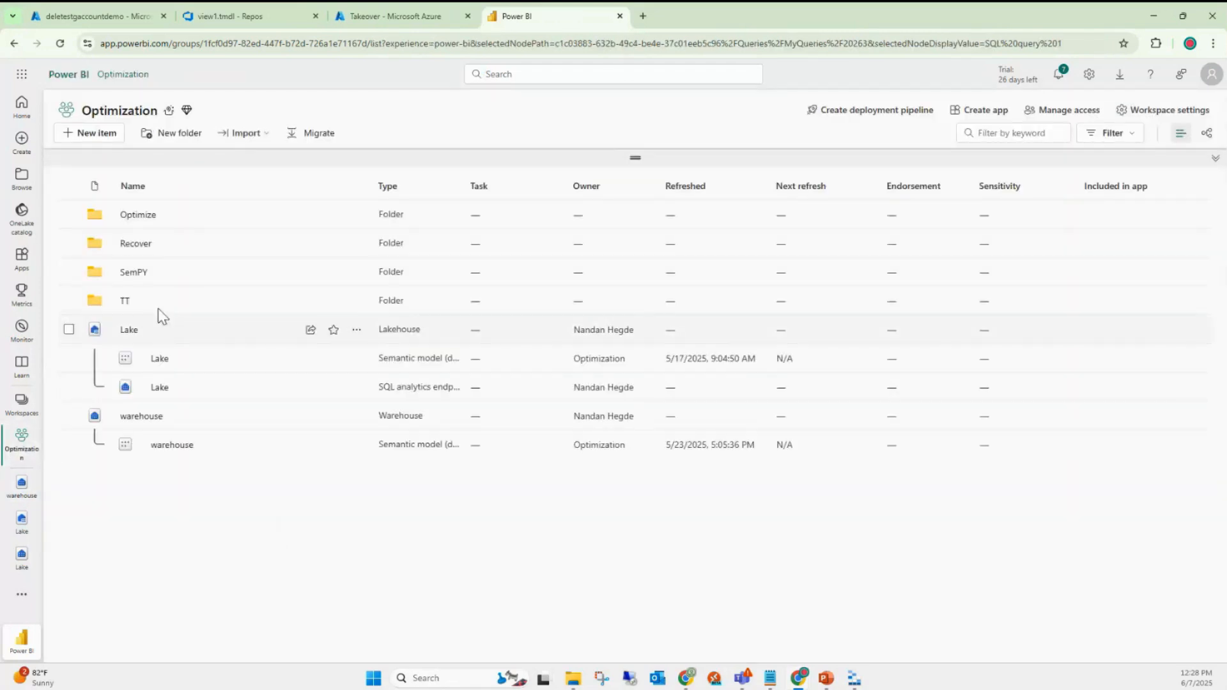
- Open the warehousett notebook from folder TT, duplicate its browser tab, and open the warehouse there
{"action": "left_click", "coordinate": [125, 302]}
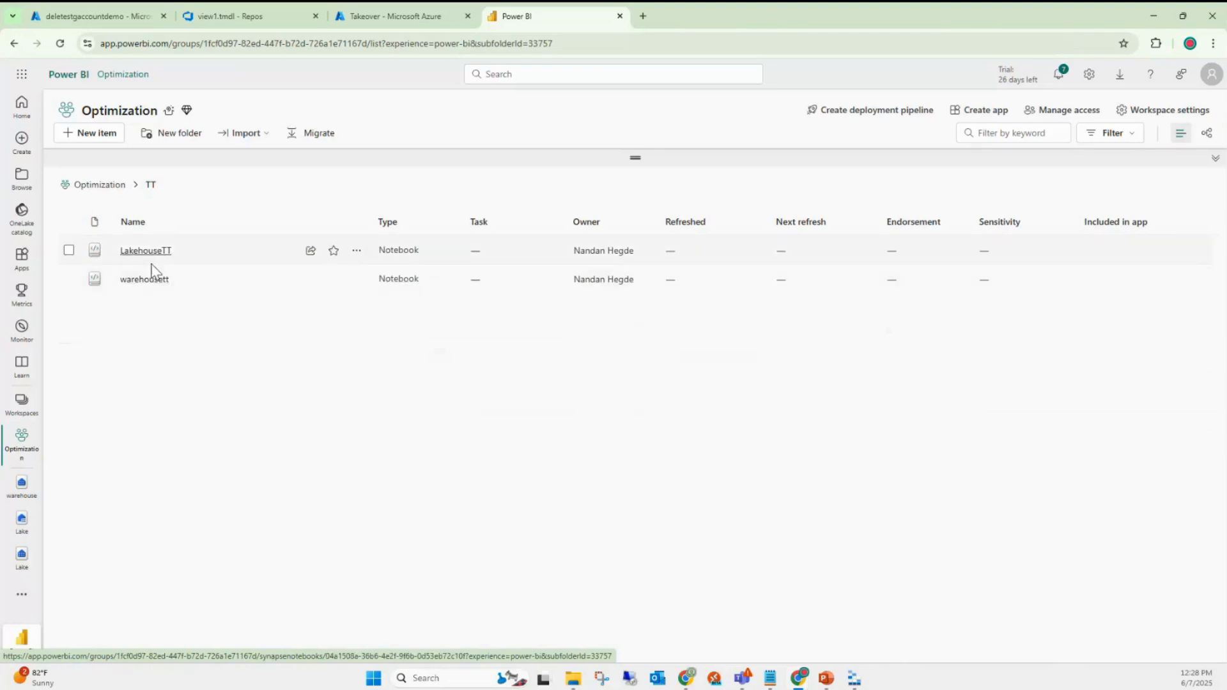
{"action": "left_click", "coordinate": [144, 281]}
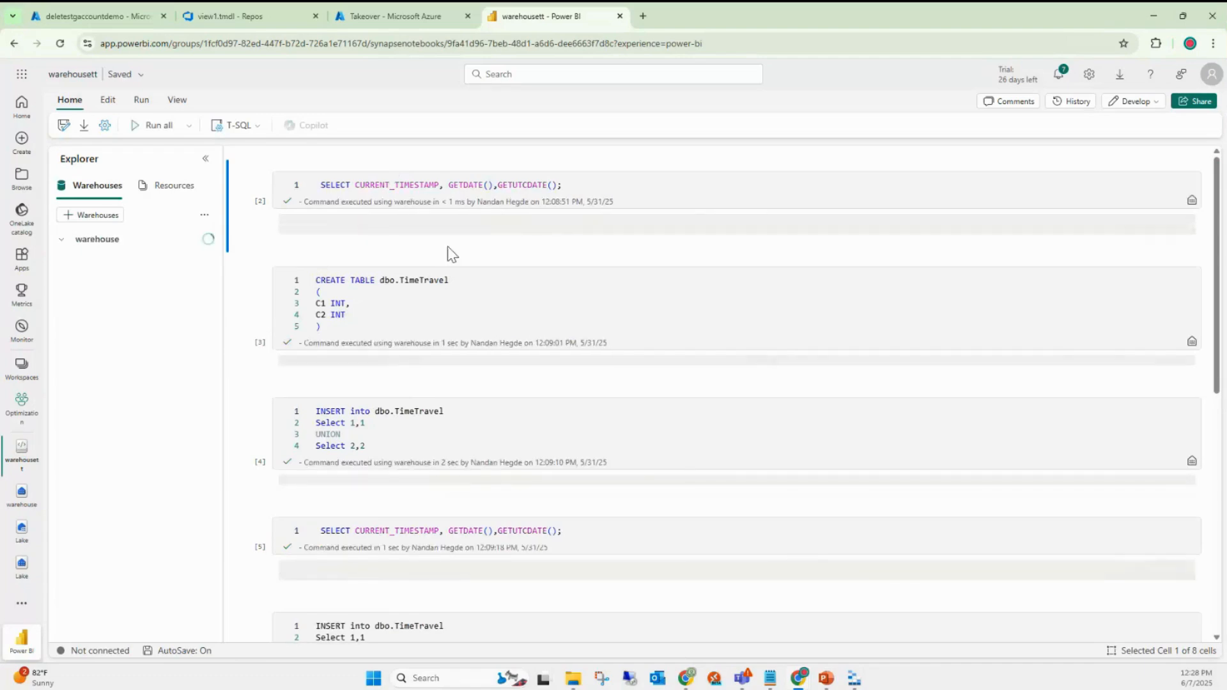
{"action": "left_click", "coordinate": [345, 19]}
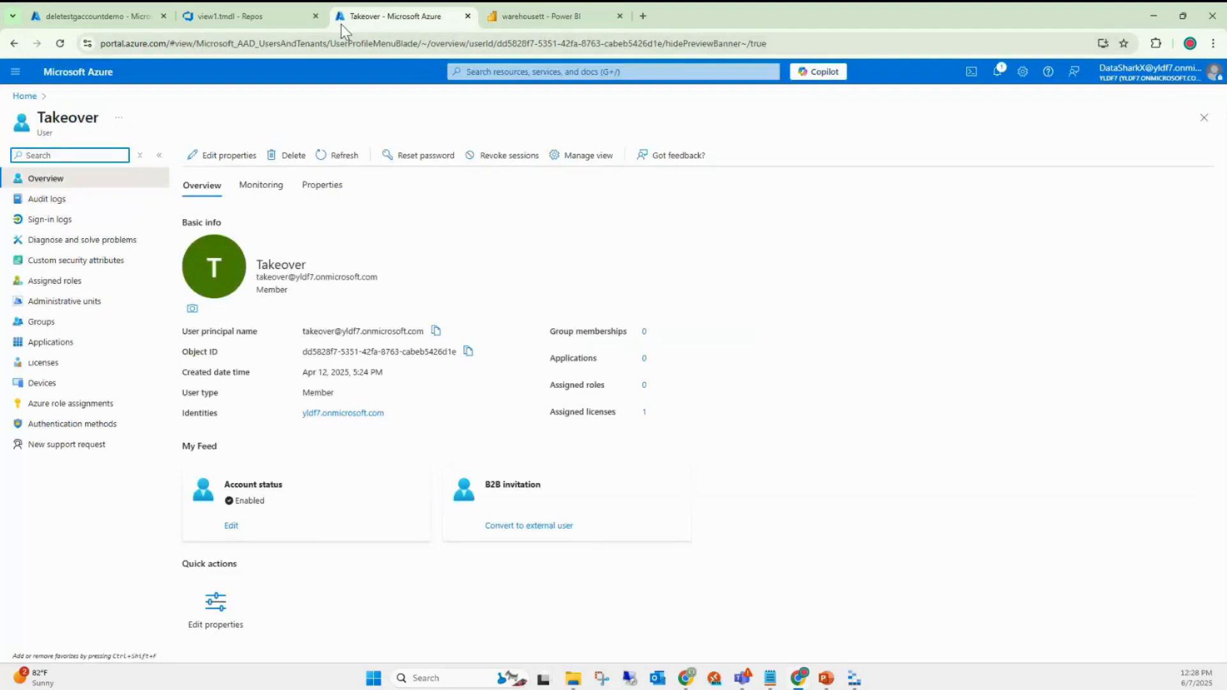
{"action": "left_click", "coordinate": [511, 16]}
{"action": "right_click", "coordinate": [511, 17]}
{"action": "left_click", "coordinate": [554, 121]}
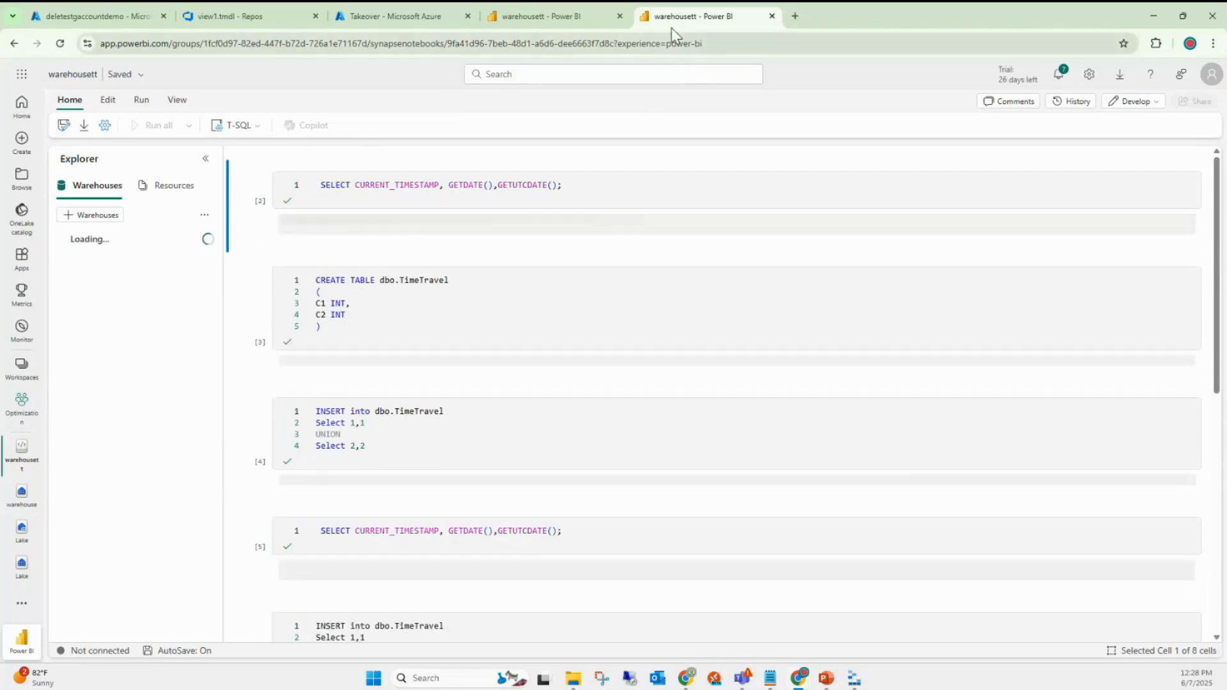
{"action": "left_click", "coordinate": [19, 505]}
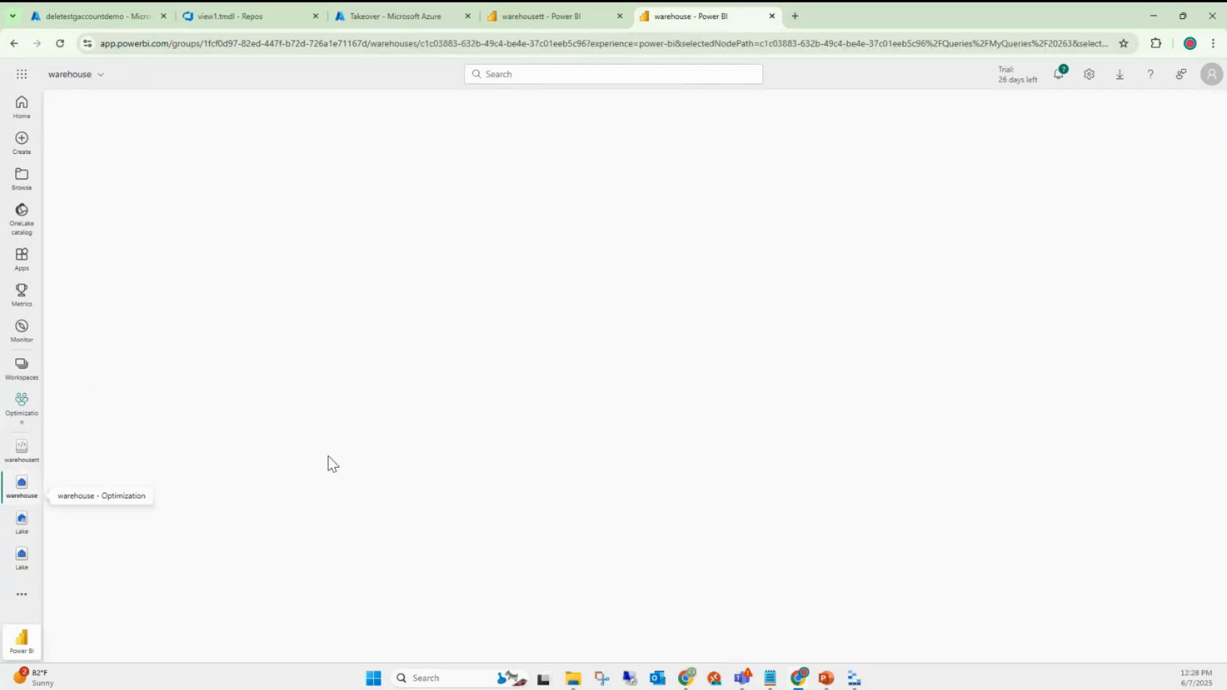
- Check the notebook's T-SQL language list, then select the SELECT CURRENT_TIMESTAMP line to copy it
{"action": "left_click", "coordinate": [550, 19]}
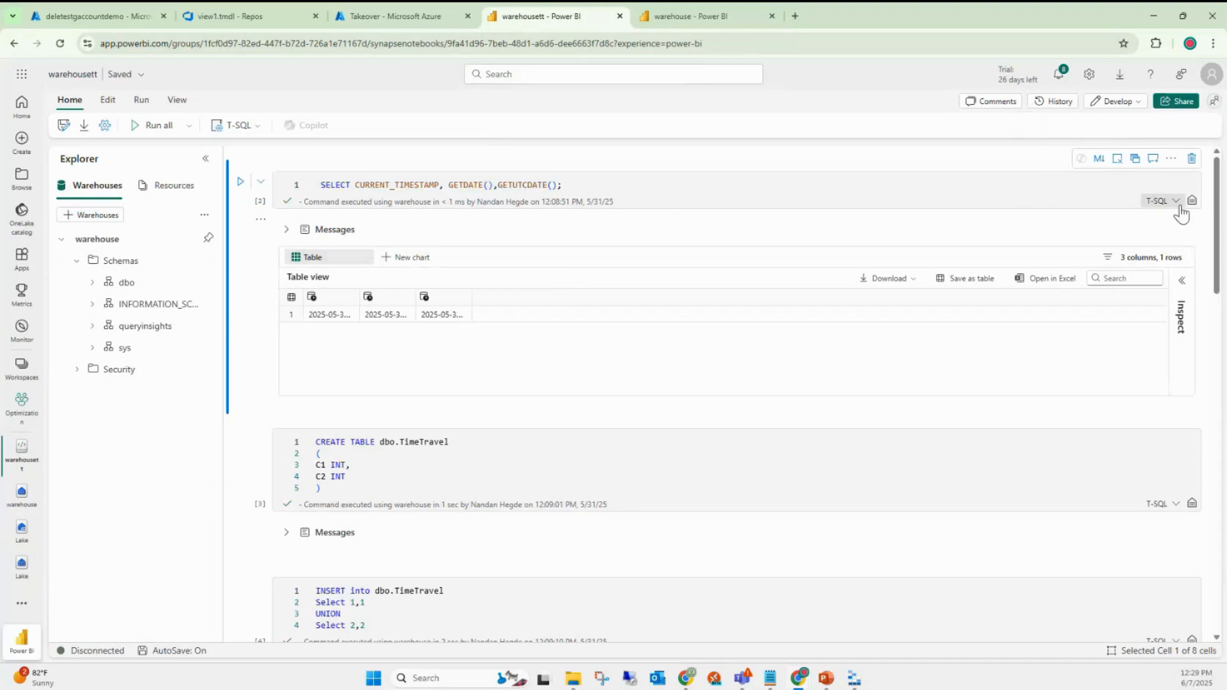
{"action": "left_click", "coordinate": [1158, 201]}
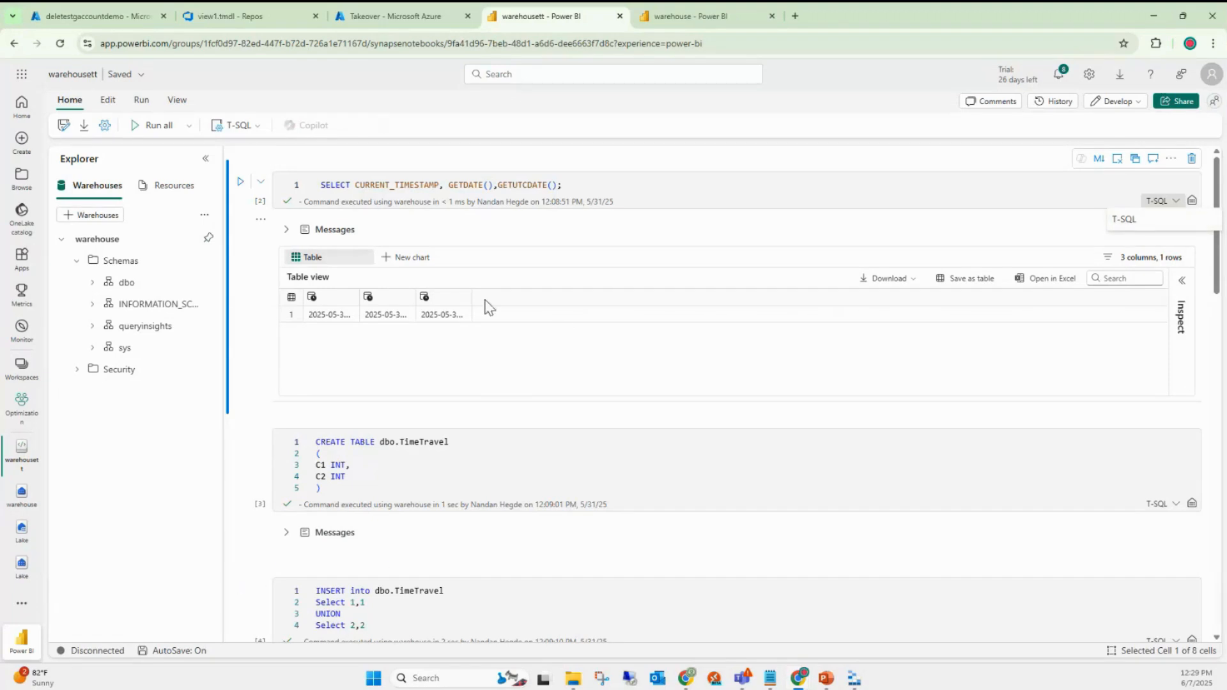
{"action": "left_click", "coordinate": [248, 127]}
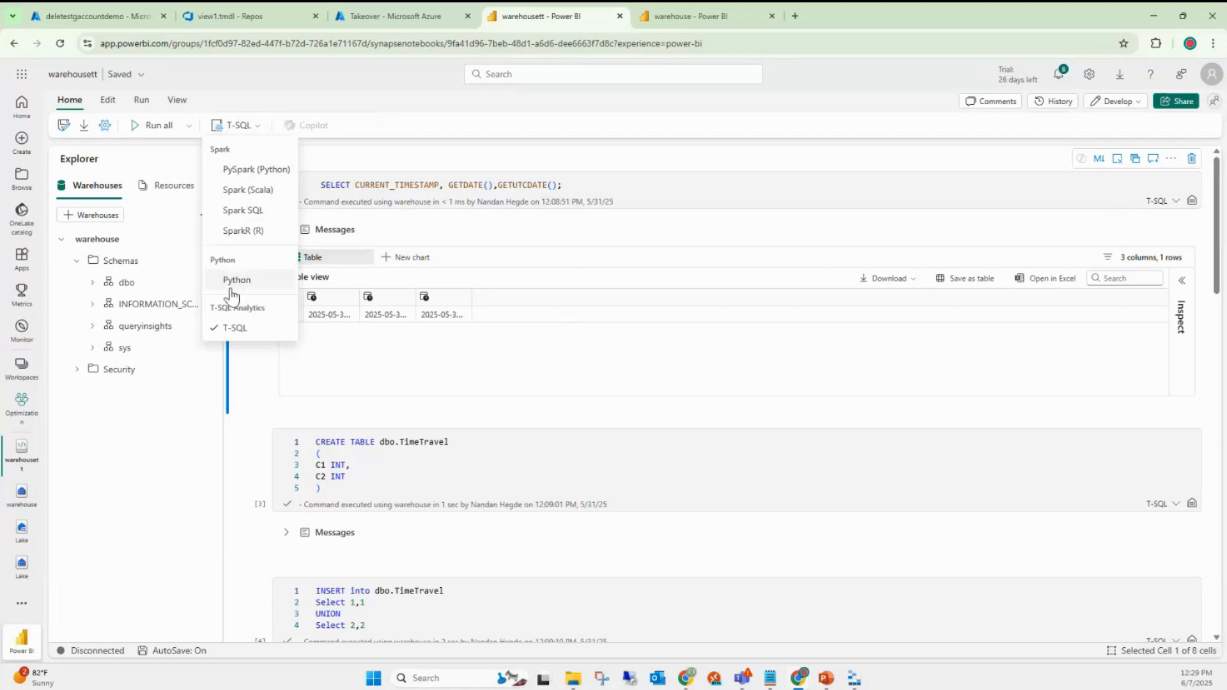
{"action": "left_click_drag", "start_coordinate": [219, 309], "coordinate": [273, 318]}
{"action": "left_click", "coordinate": [439, 197]}
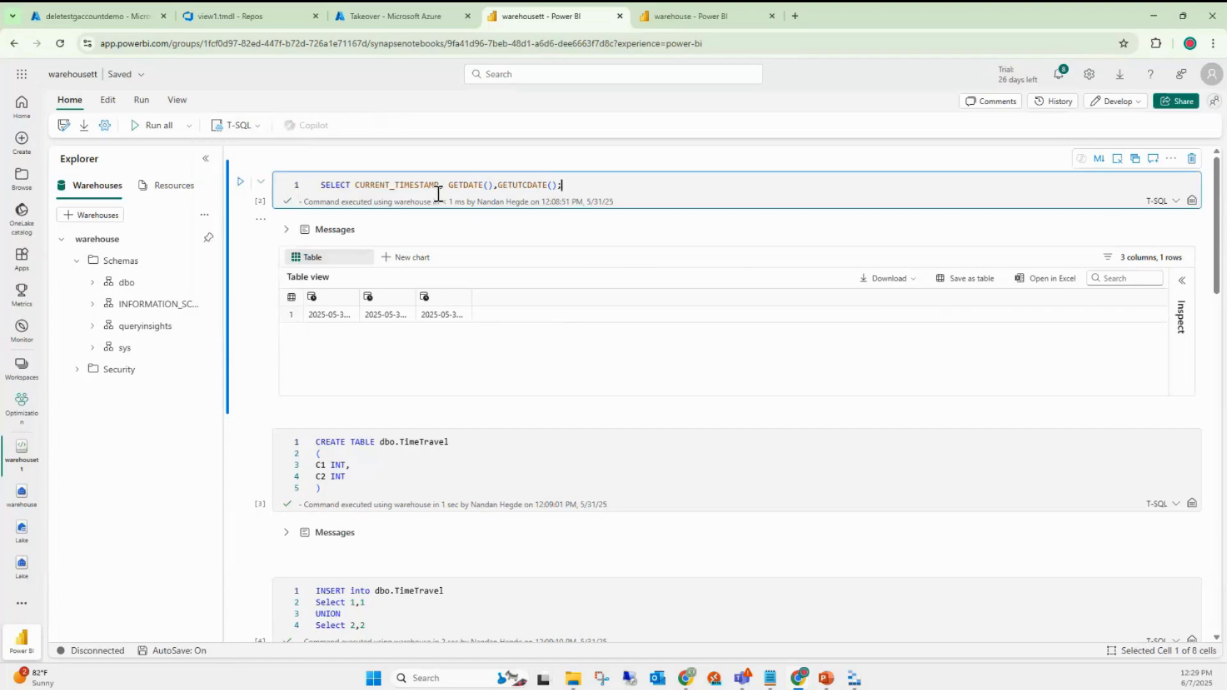
{"action": "left_click_drag", "start_coordinate": [508, 185], "coordinate": [315, 192]}
{"action": "key", "text": "ctrl+c"}
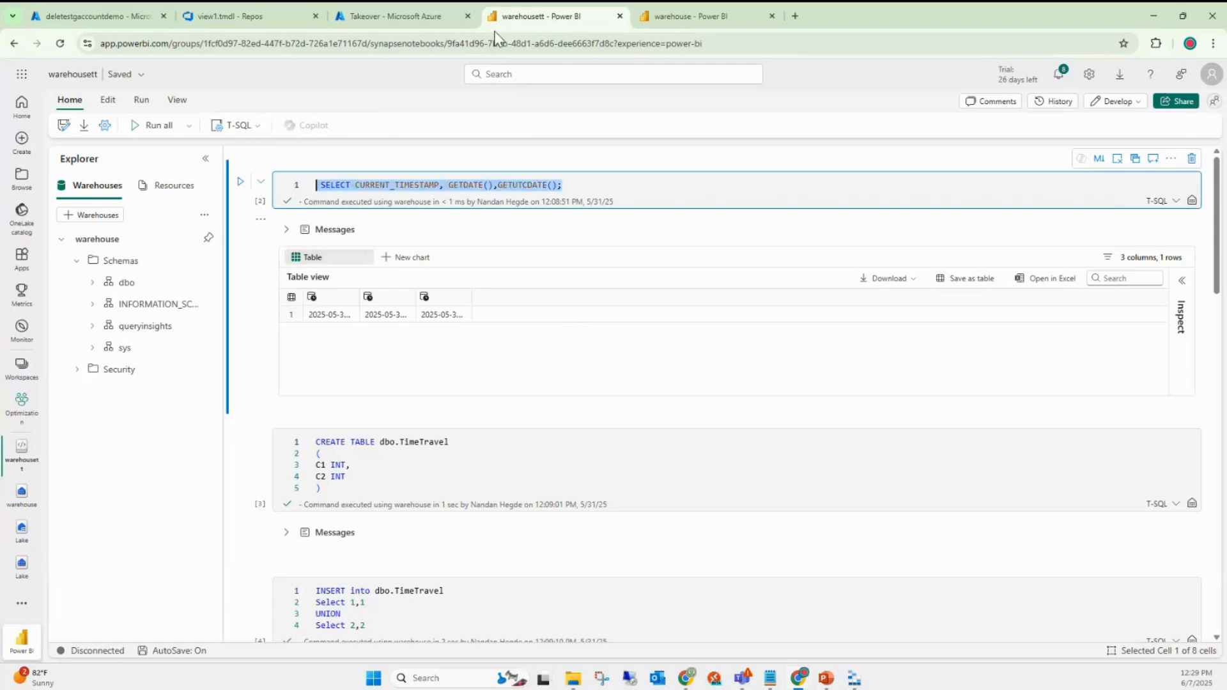
- Replace the warehouse editor's query with the pasted SELECT CURRENT_TIMESTAMP and run it
{"action": "left_click", "coordinate": [654, 16]}
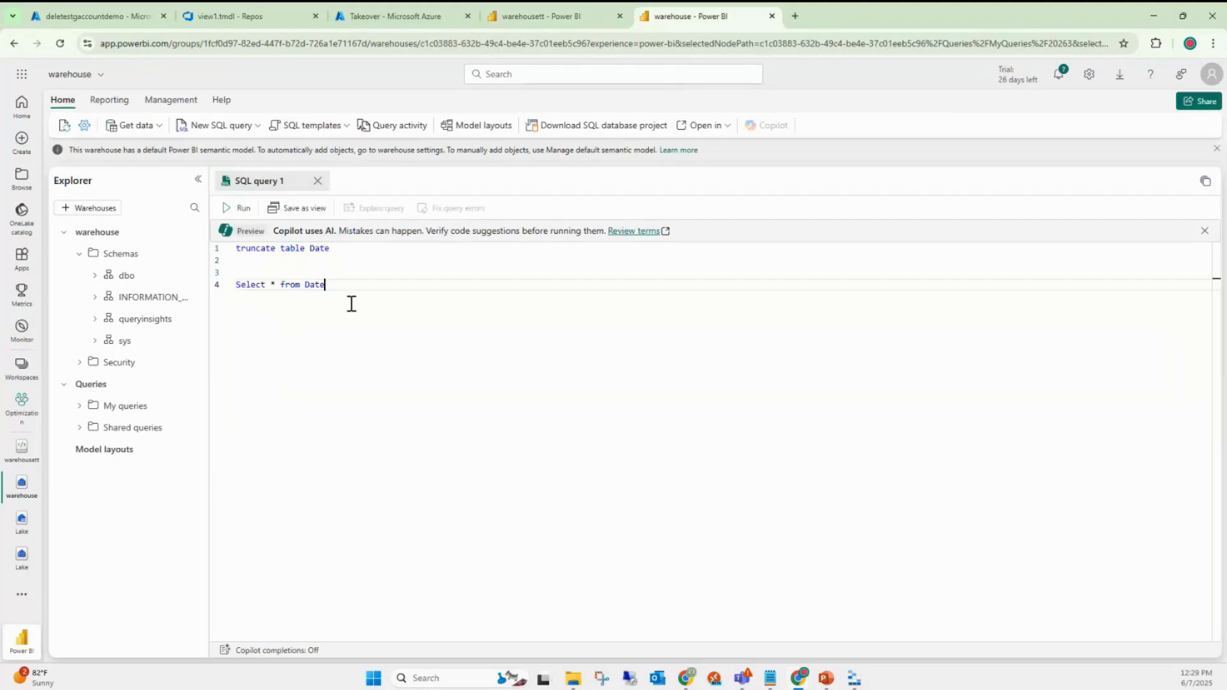
{"action": "key", "text": "ctrl+a"}
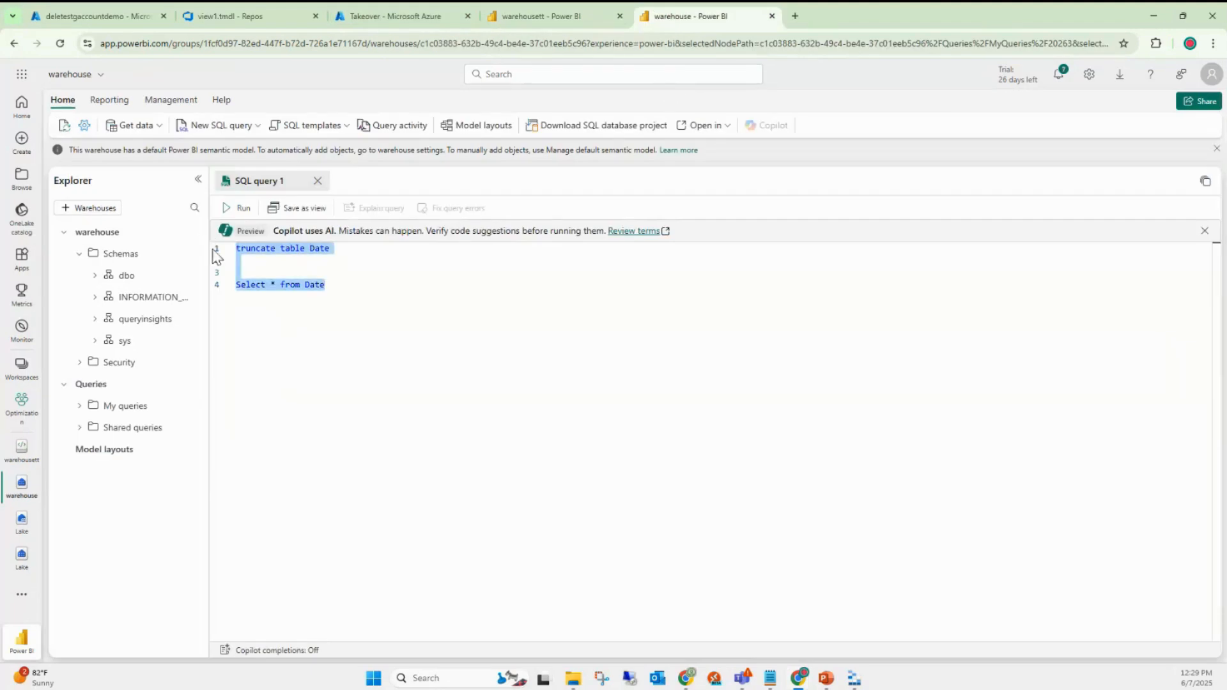
{"action": "key", "text": "ctrl+v"}
{"action": "left_click", "coordinate": [239, 208]}
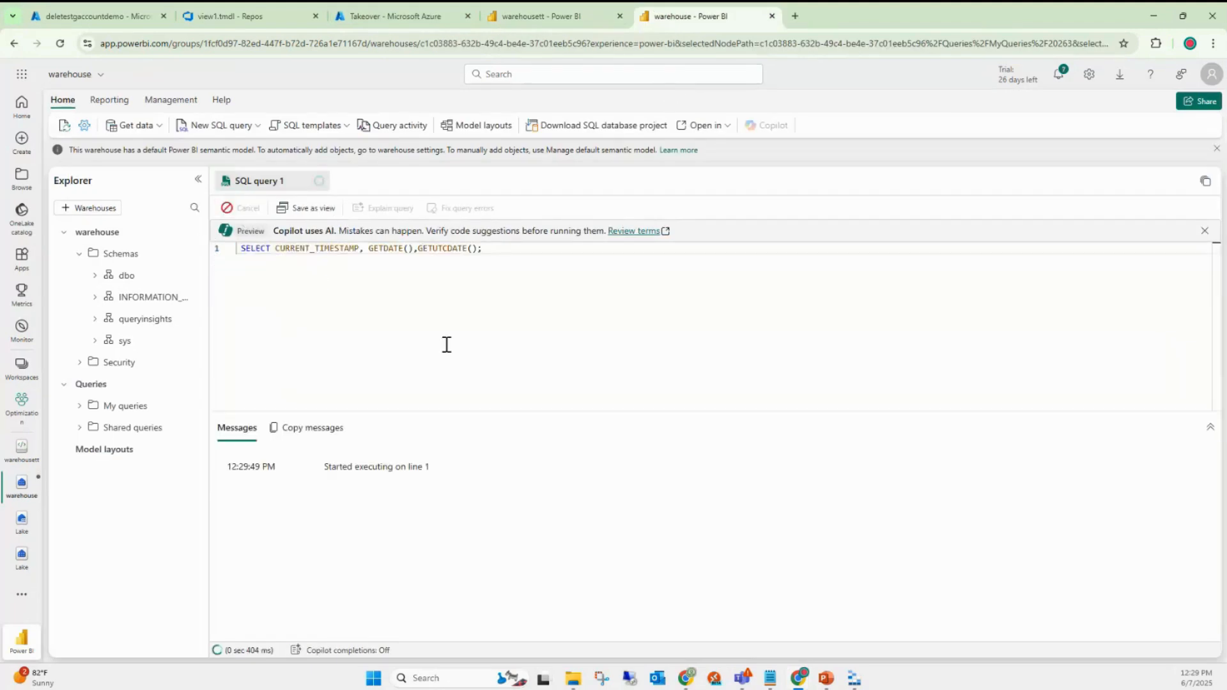
- Run the notebook's timestamp cell and widen the result column to show full timestamps
{"action": "left_click", "coordinate": [512, 2]}
{"action": "left_click", "coordinate": [243, 184]}
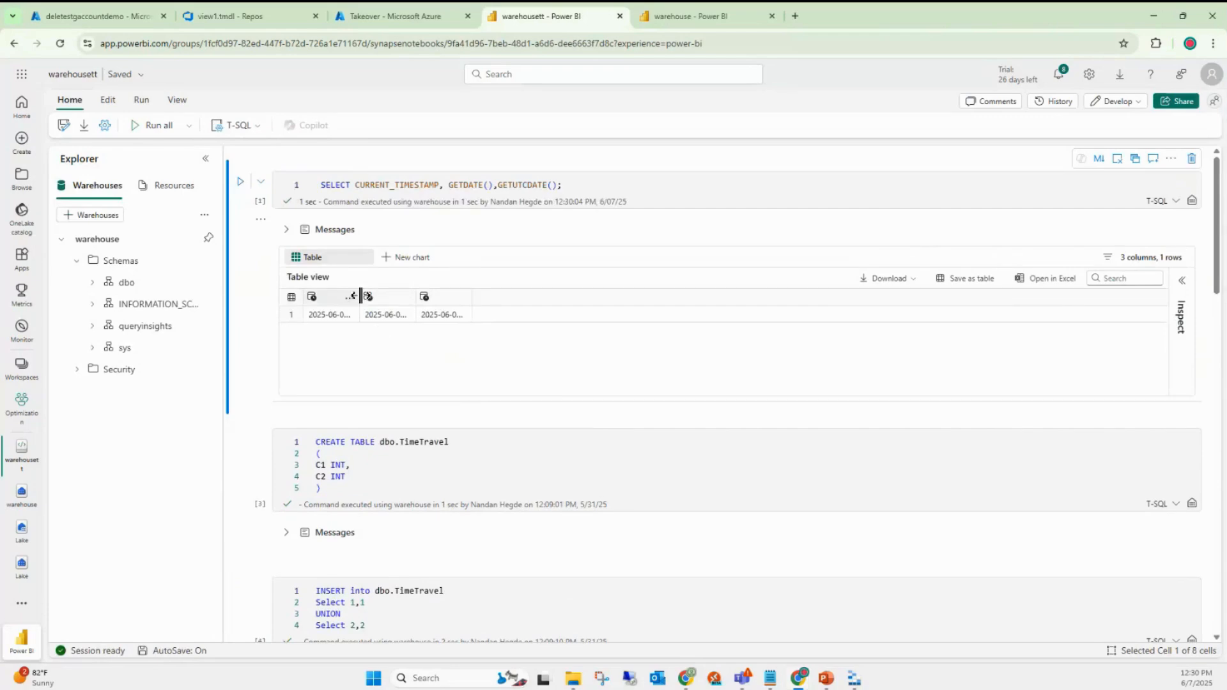
{"action": "left_click_drag", "start_coordinate": [360, 296], "coordinate": [817, 302]}
- Run the CREATE TABLE cell, then after its error drop dbo.TimeTravel in the warehouse editor
{"action": "left_click", "coordinate": [377, 473]}
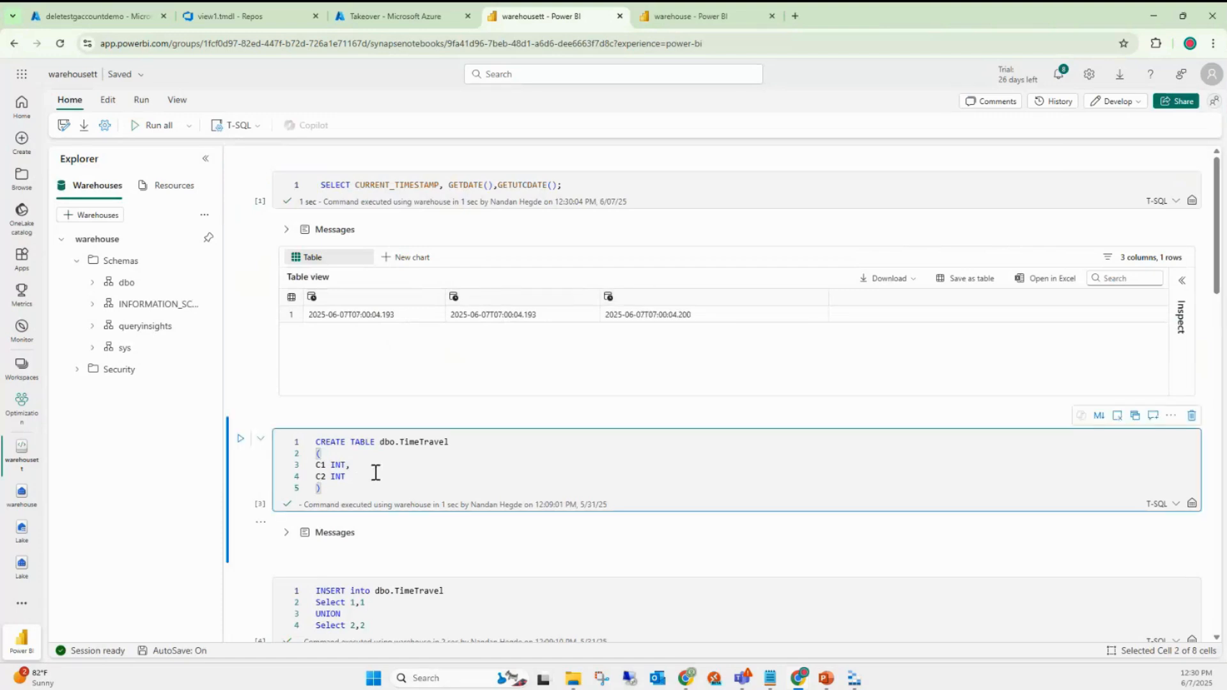
{"action": "left_click", "coordinate": [241, 440]}
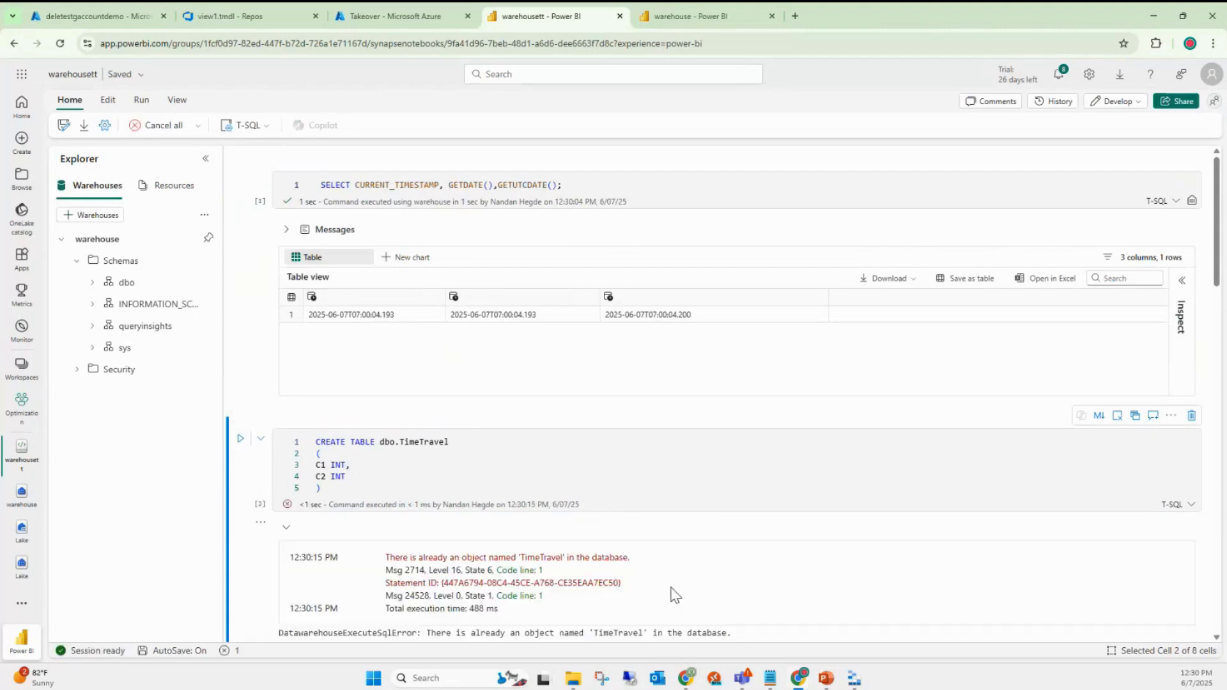
{"action": "scroll", "coordinate": [659, 544], "scroll_direction": "down", "scroll_amount": 2}
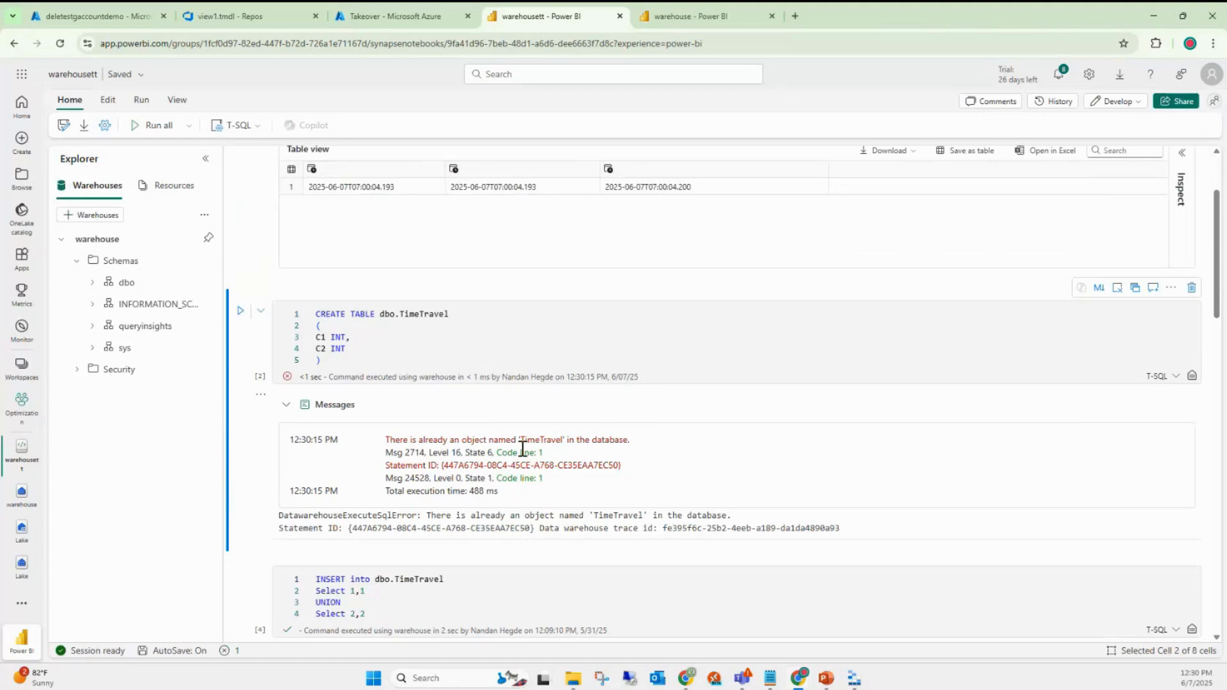
{"action": "left_click", "coordinate": [757, 16]}
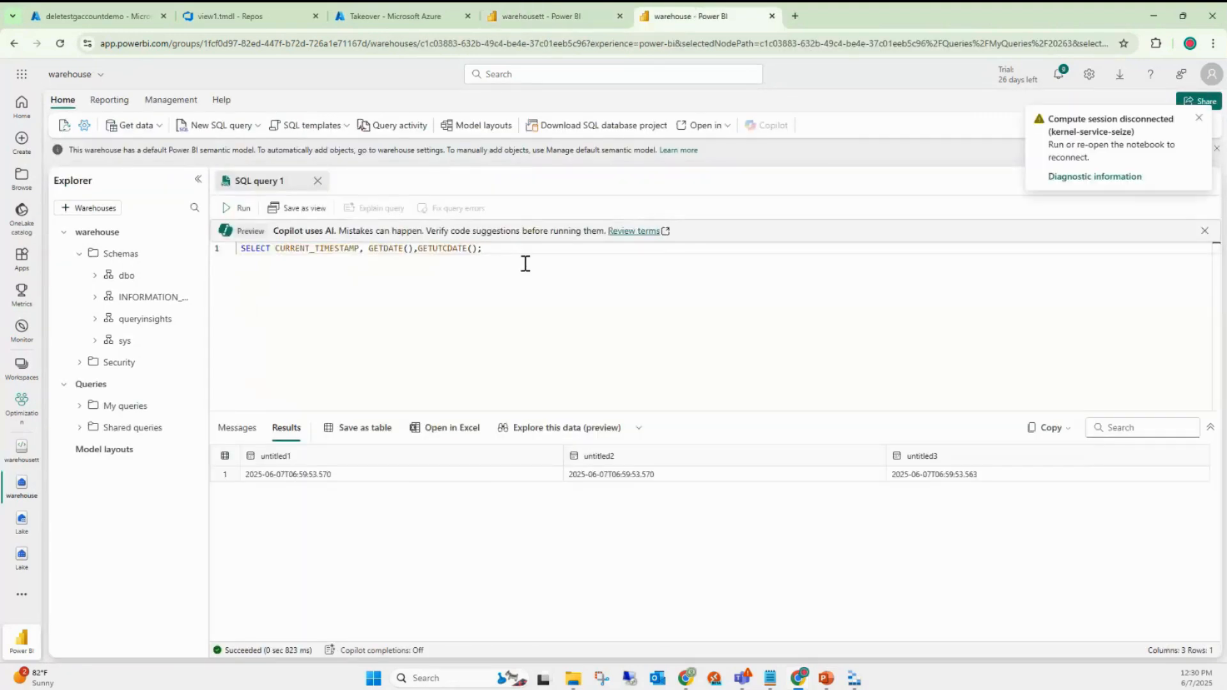
{"action": "left_click_drag", "start_coordinate": [523, 263], "coordinate": [231, 253]}
{"action": "type", "text": "dr"}
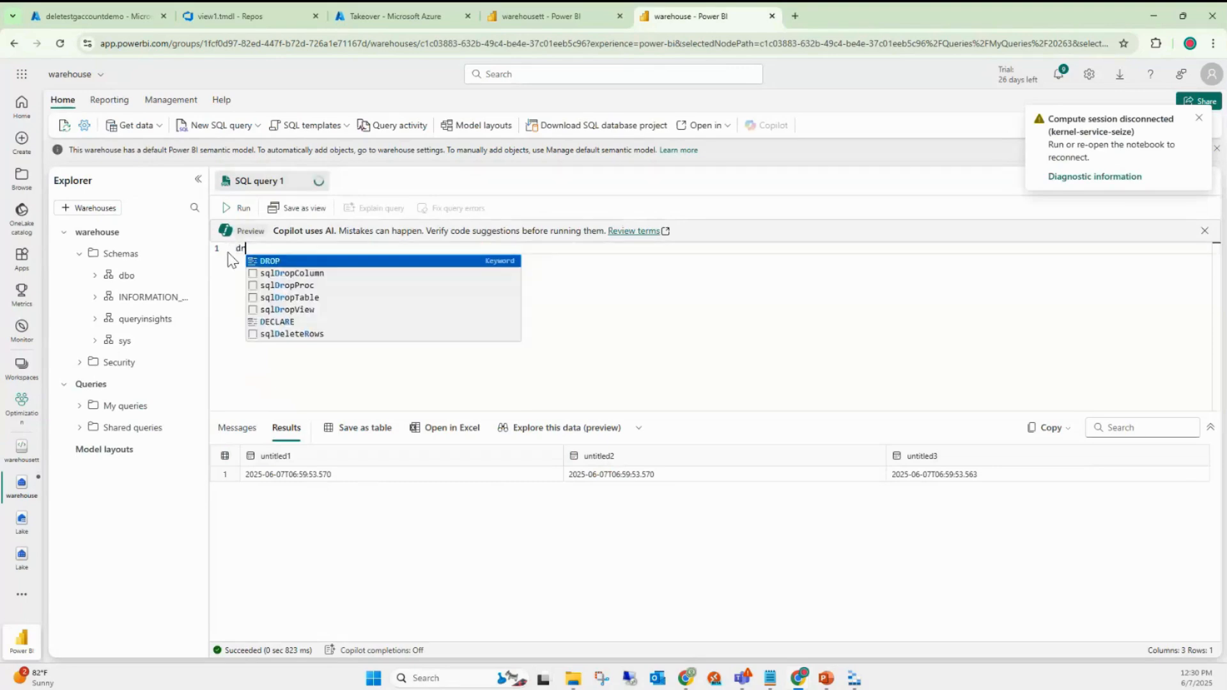
{"action": "type", "text": "op table dbo.ti"}
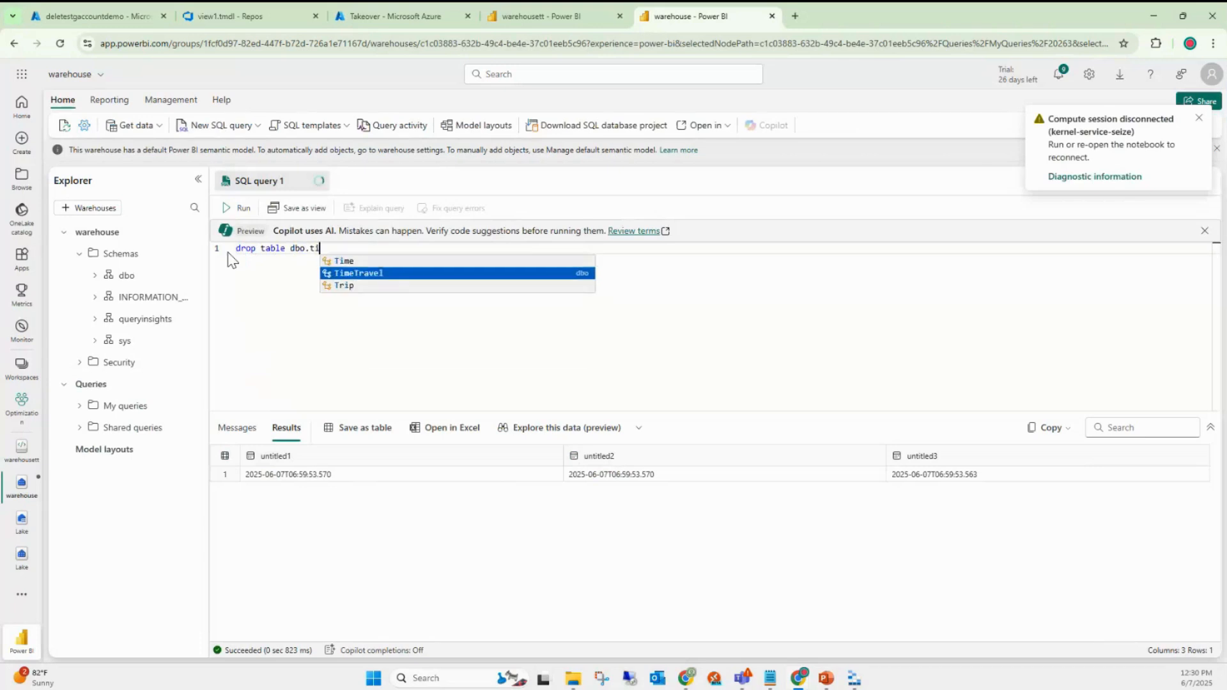
{"action": "key", "text": "Tab"}
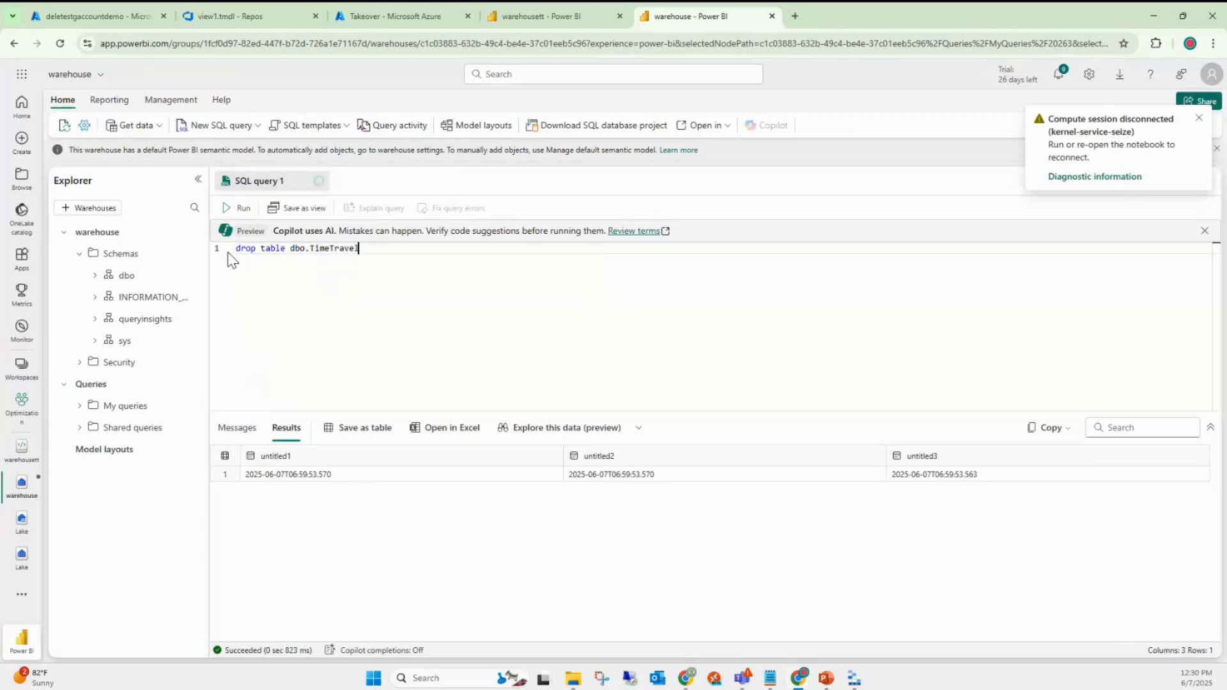
{"action": "left_click", "coordinate": [243, 210]}
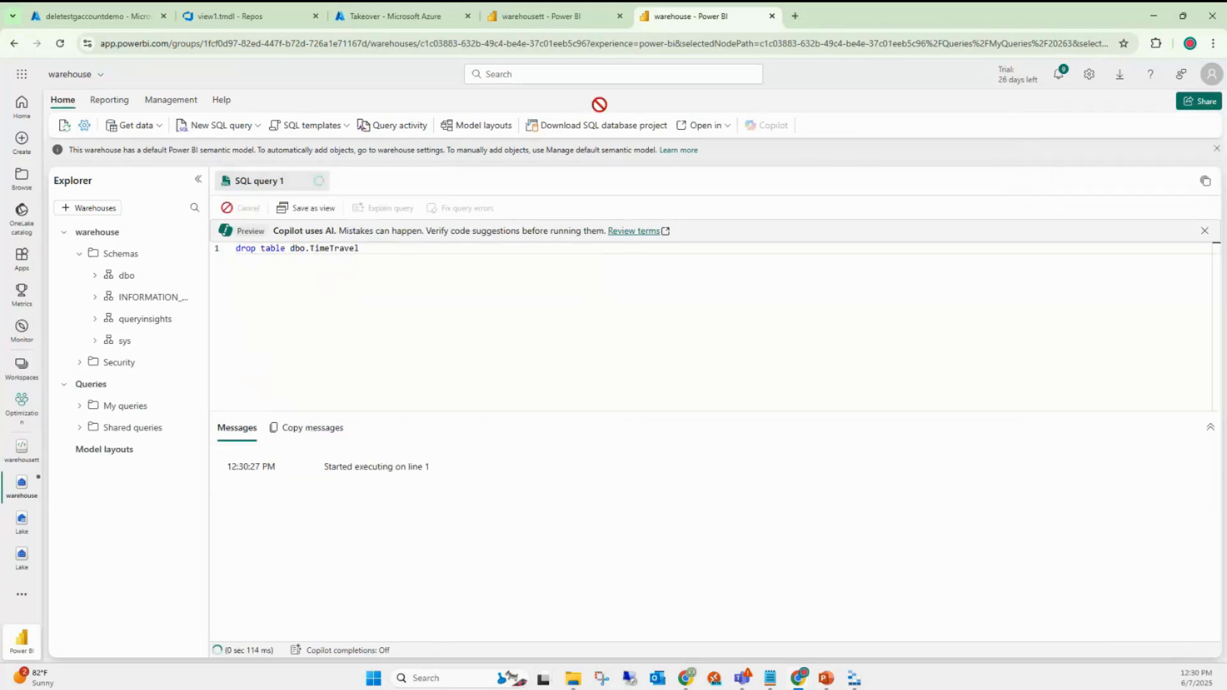
- Recreate the TimeTravel table and insert rows (1,1) and (2,2)
{"action": "left_click", "coordinate": [554, 6]}
{"action": "left_click", "coordinate": [356, 358]}
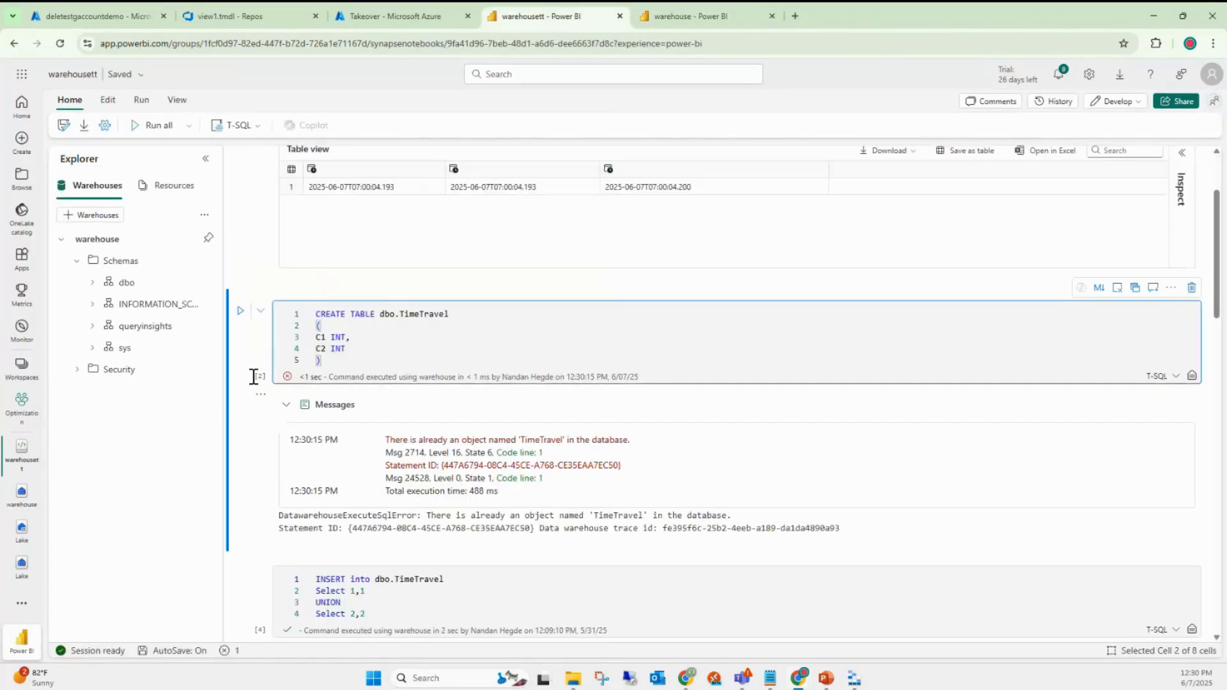
{"action": "left_click", "coordinate": [241, 310]}
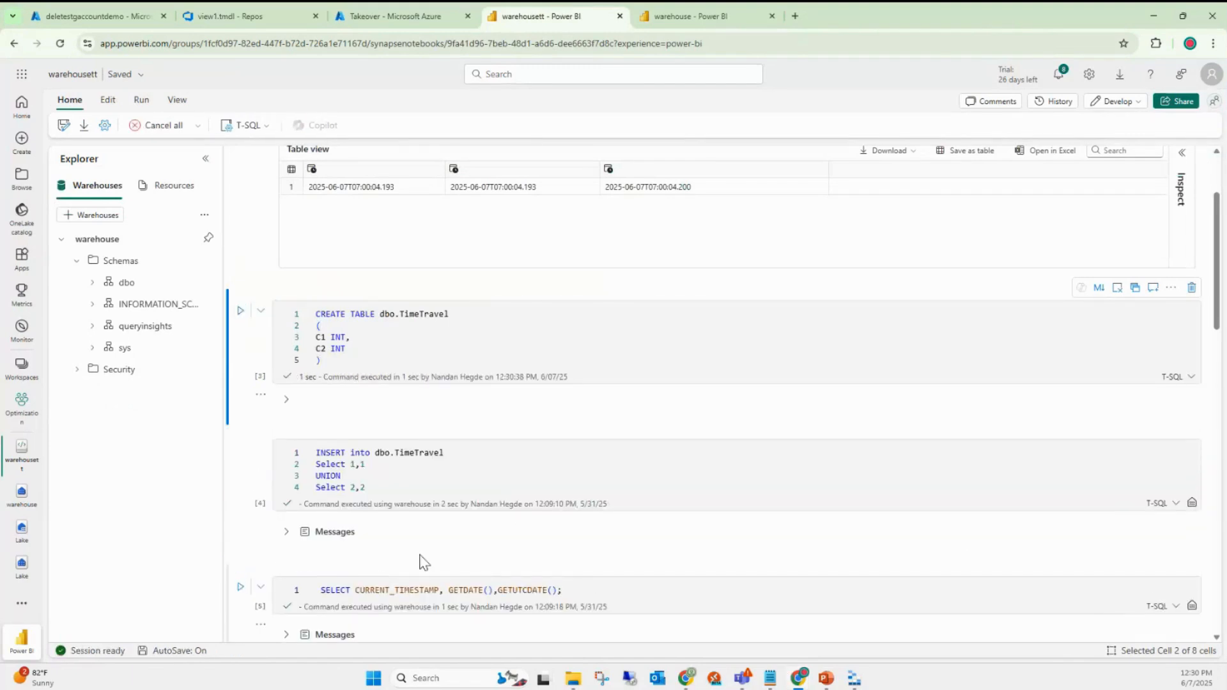
{"action": "scroll", "coordinate": [367, 467], "scroll_direction": "down", "scroll_amount": 2}
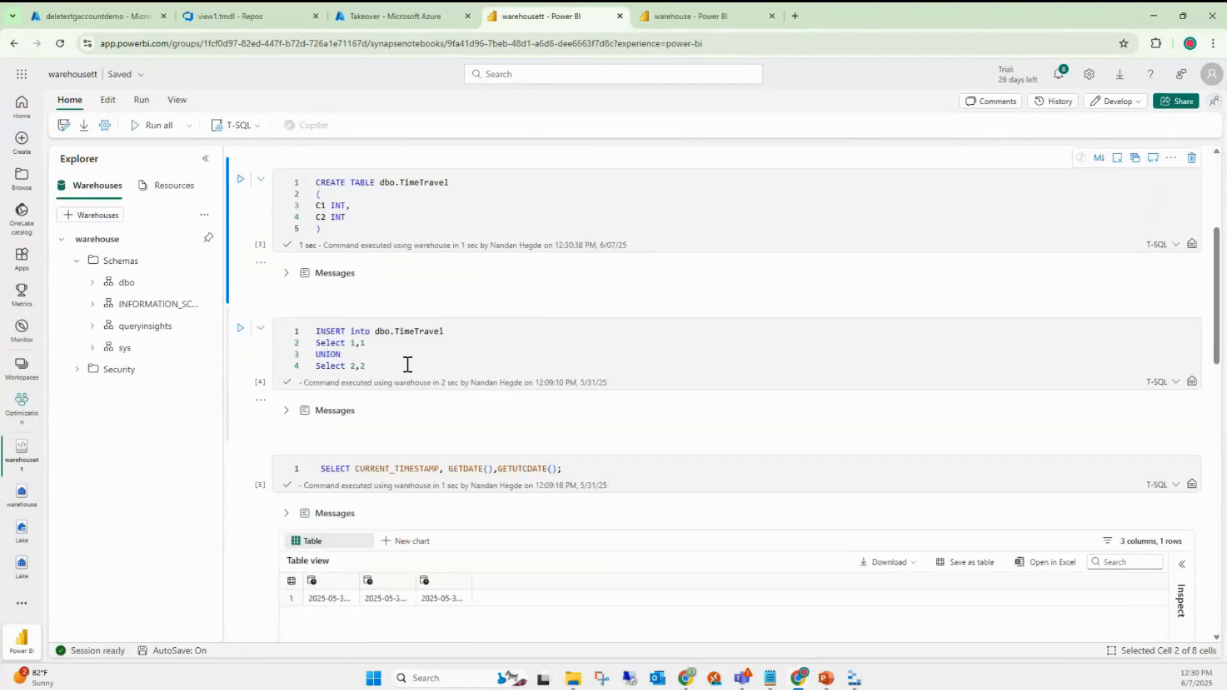
{"action": "left_click", "coordinate": [363, 366]}
{"action": "left_click", "coordinate": [240, 330]}
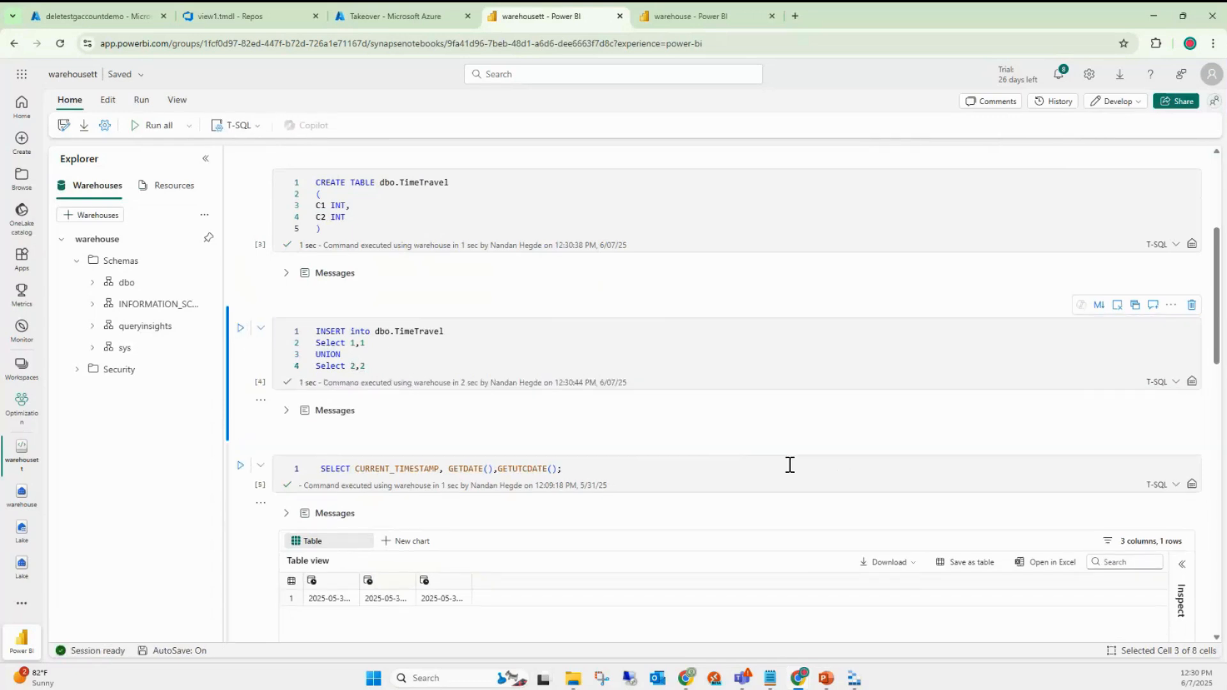
- Record the current timestamp 2025-06-07T07:00:49, then insert rows (1,1) and (2,2) again
{"action": "left_click", "coordinate": [635, 490]}
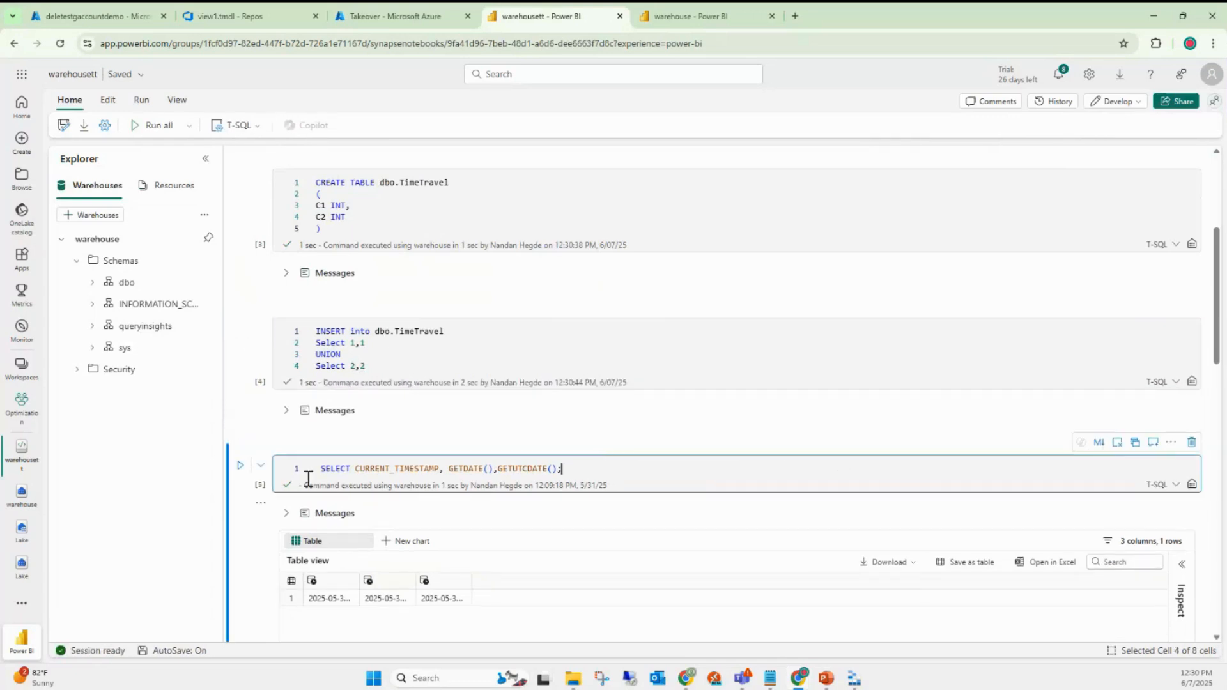
{"action": "left_click", "coordinate": [243, 472]}
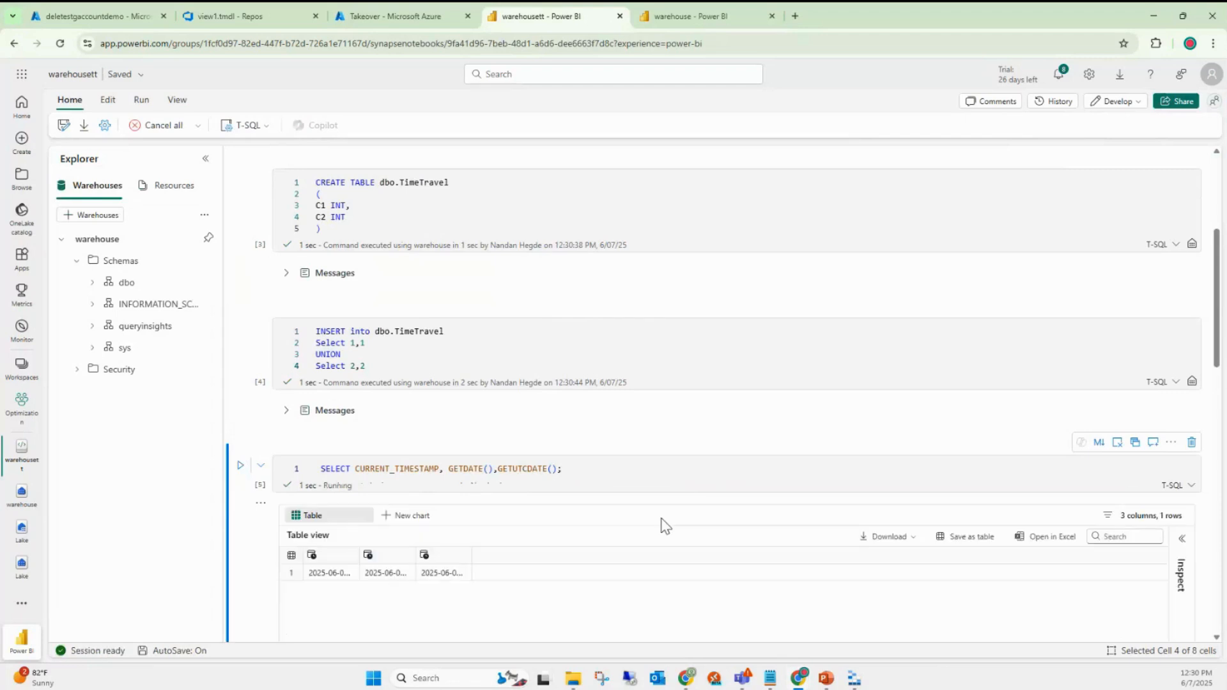
{"action": "scroll", "coordinate": [662, 526], "scroll_direction": "down", "scroll_amount": 2}
{"action": "scroll", "coordinate": [661, 519], "scroll_direction": "down", "scroll_amount": 3}
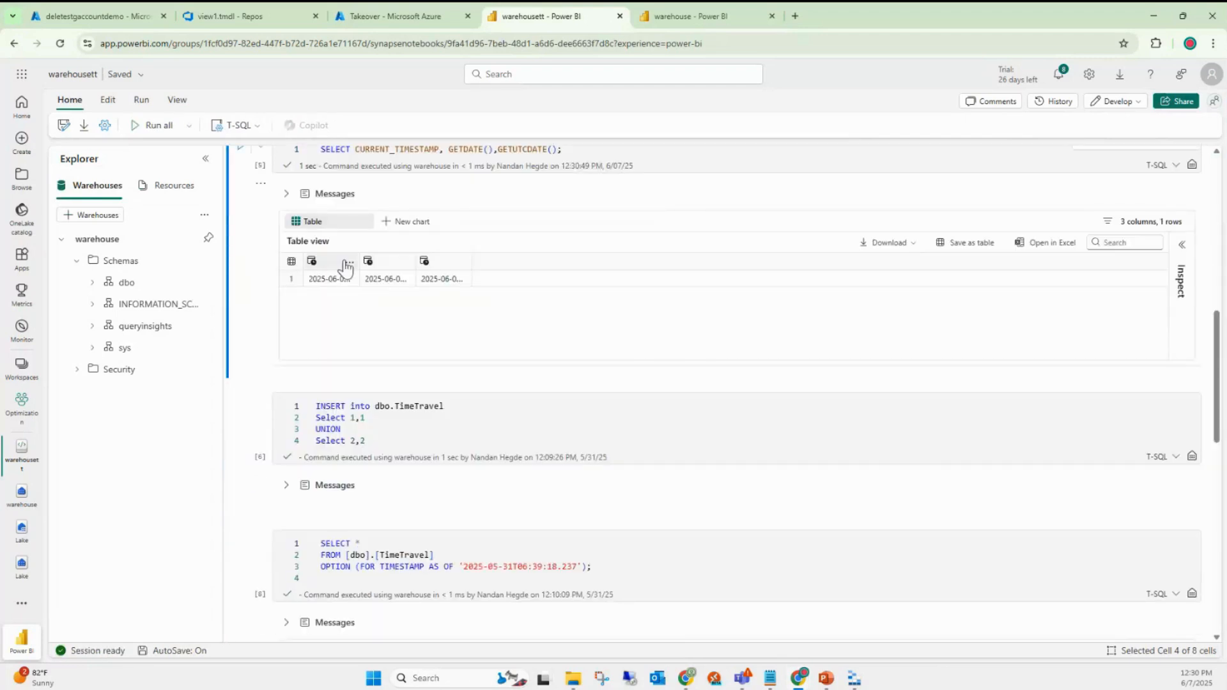
{"action": "left_click_drag", "start_coordinate": [360, 261], "coordinate": [789, 260]}
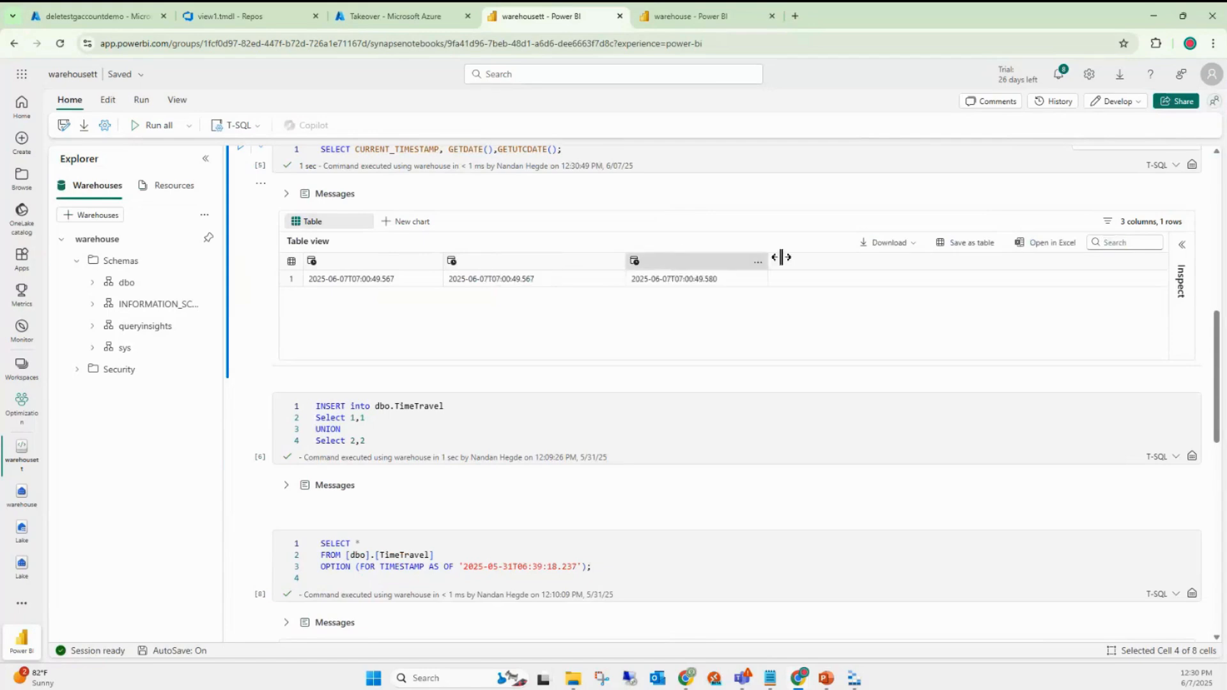
{"action": "left_click", "coordinate": [387, 427]}
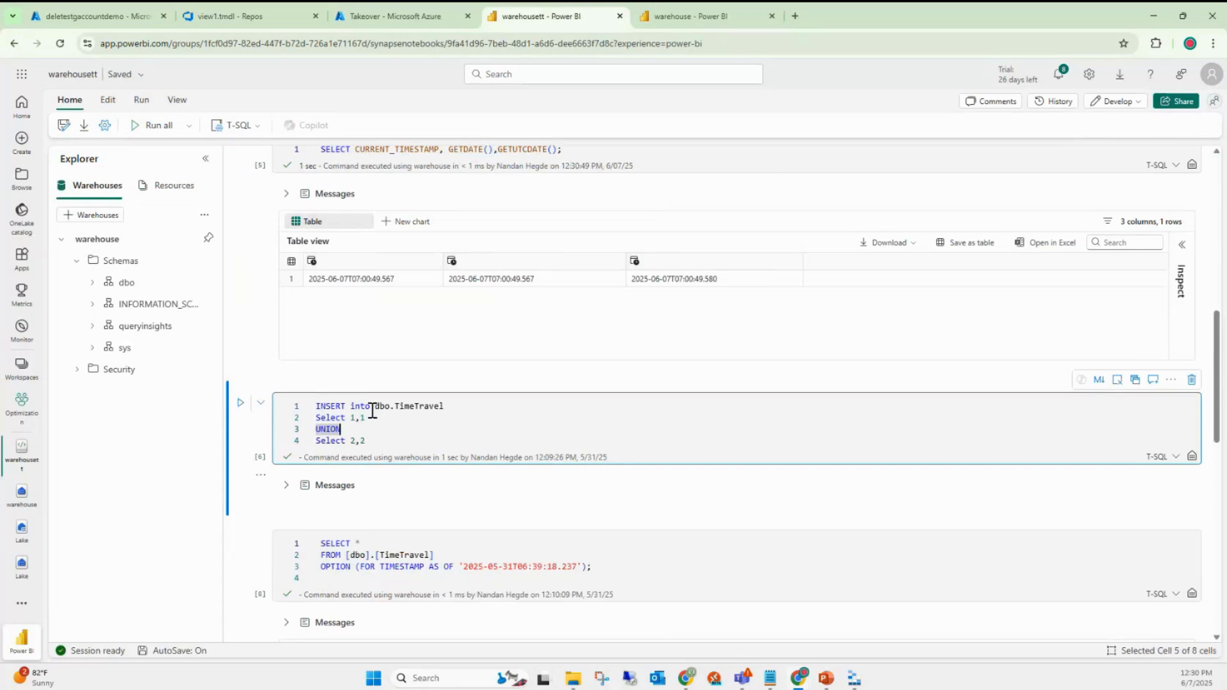
{"action": "left_click", "coordinate": [373, 441]}
{"action": "left_click", "coordinate": [241, 404]}
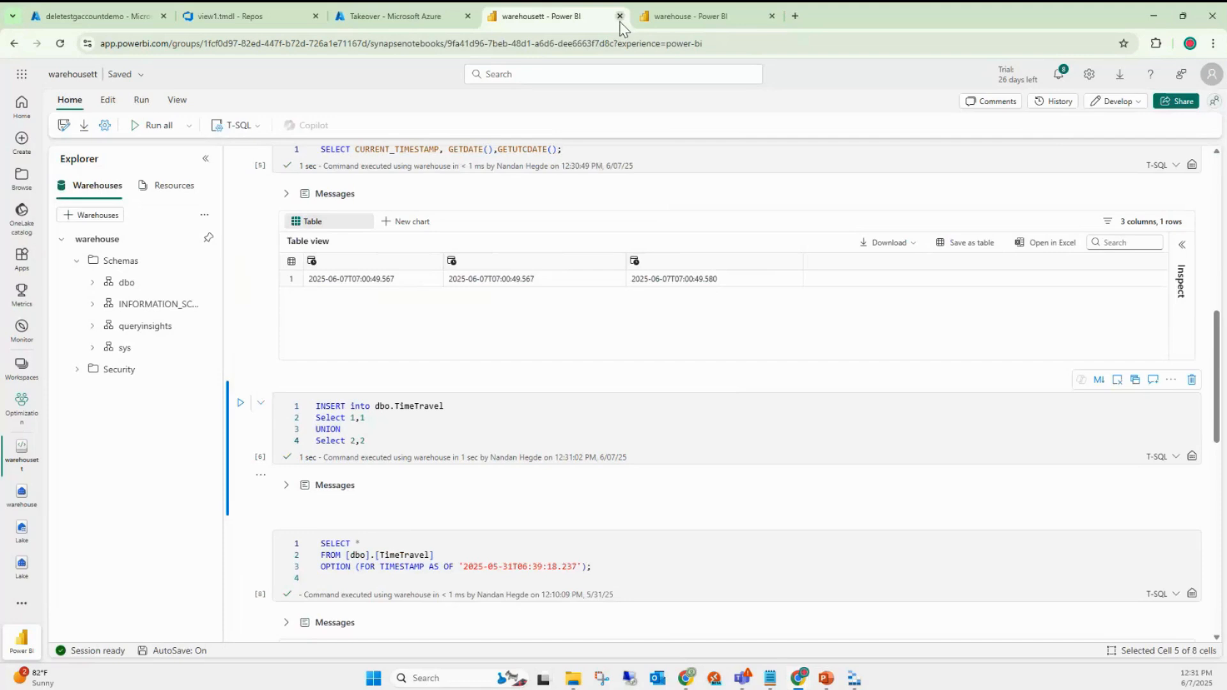
- Replace the DROP statement with SELECT * FROM dbo.TimeTravel and run it, returning four rows
{"action": "left_click", "coordinate": [690, 16]}
{"action": "left_click_drag", "start_coordinate": [362, 260], "coordinate": [234, 249]}
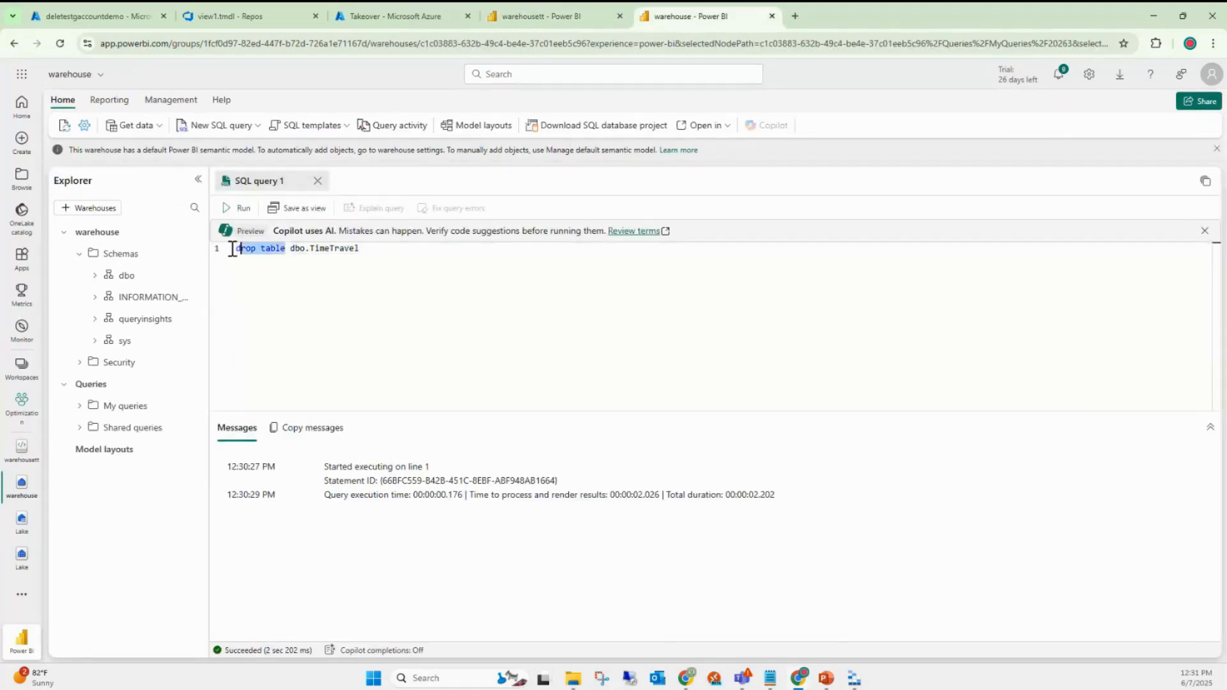
{"action": "type", "text": "select * fro"}
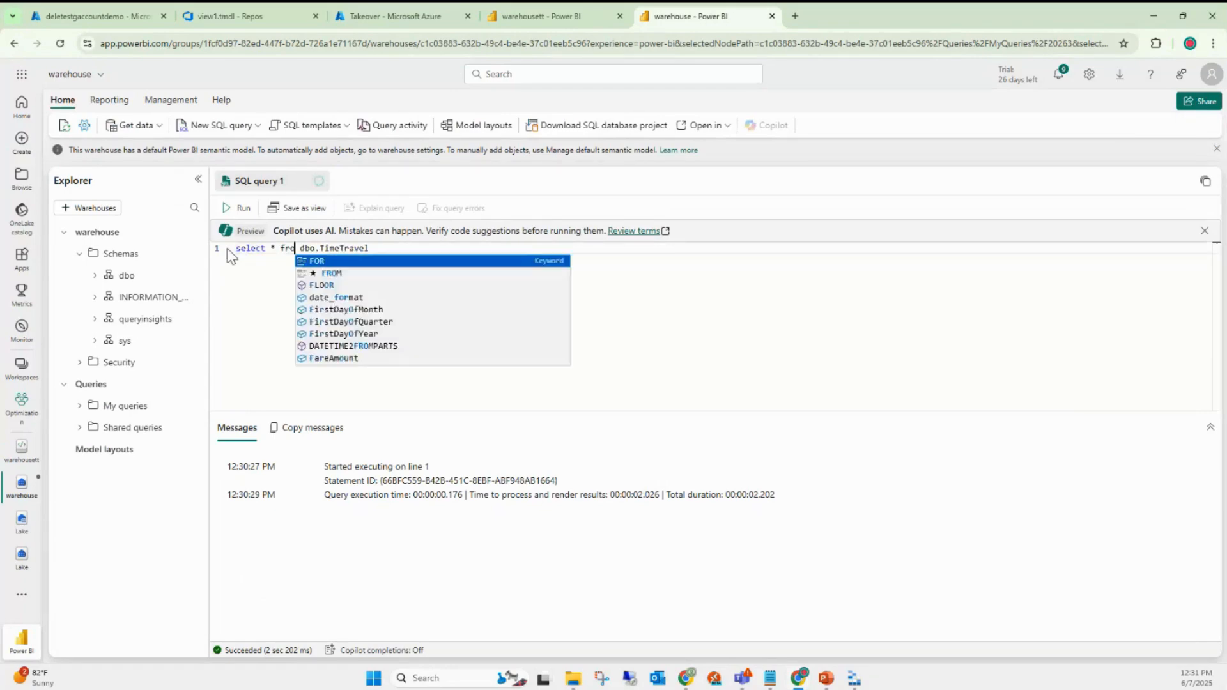
{"action": "type", "text": "m"}
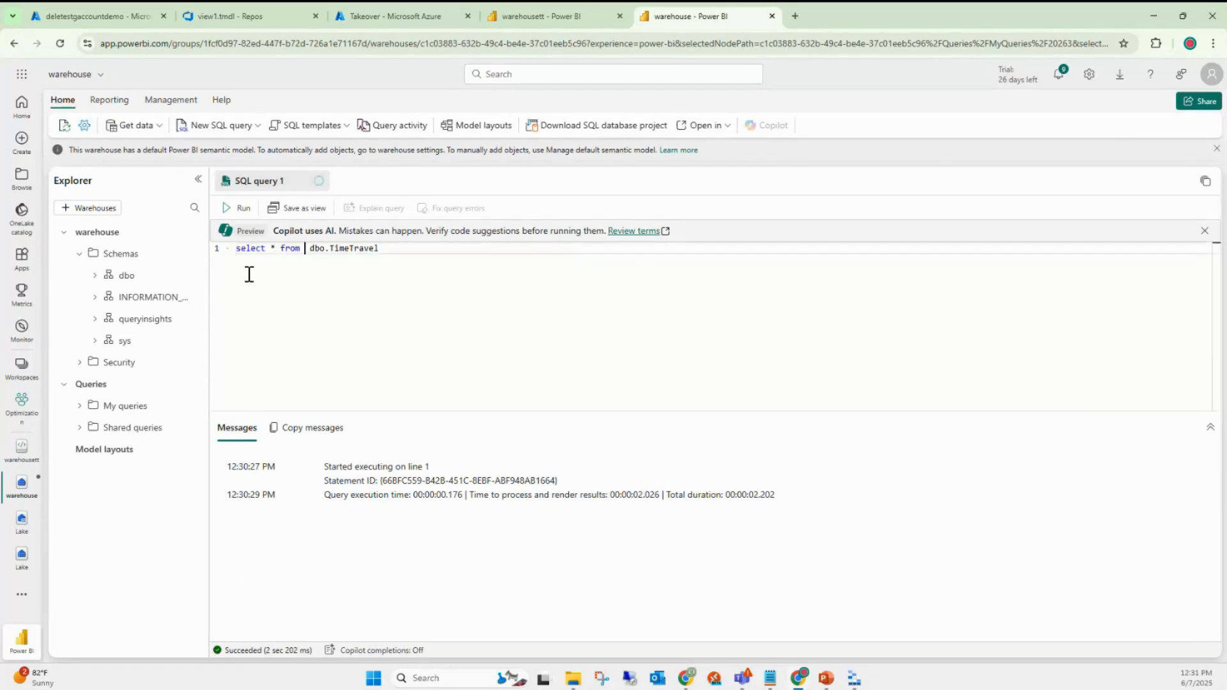
{"action": "key", "text": "BackSpace"}
{"action": "left_click", "coordinate": [245, 211]}
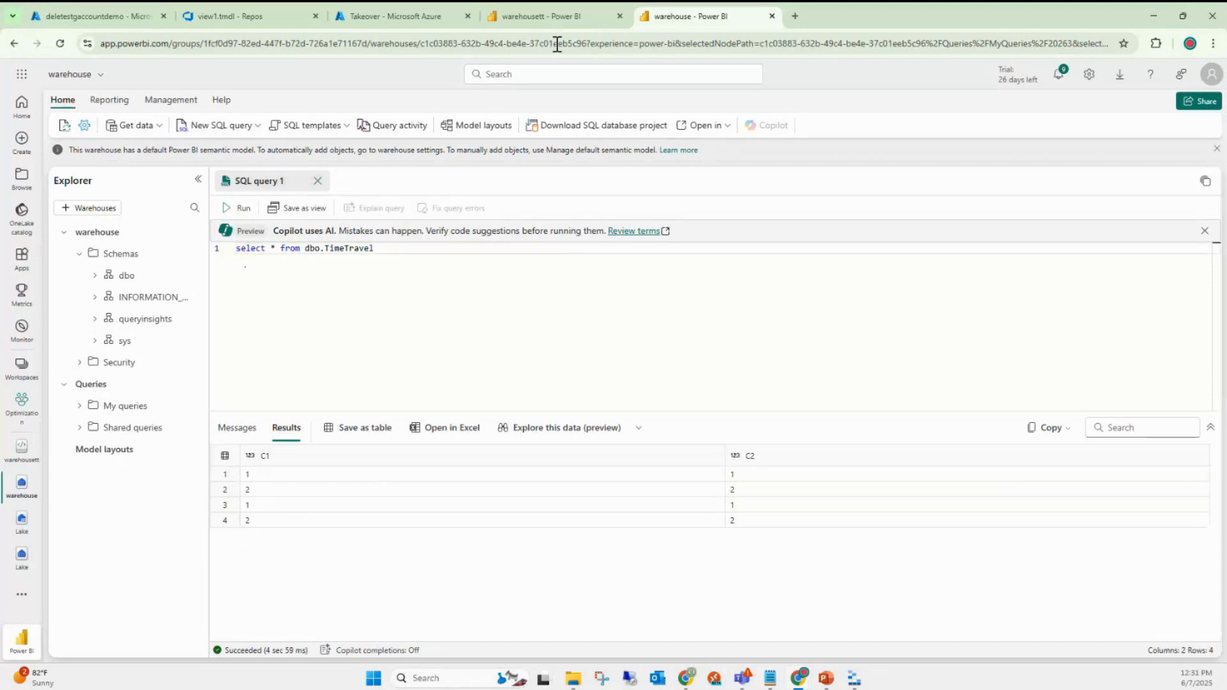
- Inspect and copy the recorded timestamp 2025-06-07T07:00:49.567 from the notebook results
{"action": "left_click", "coordinate": [542, 17]}
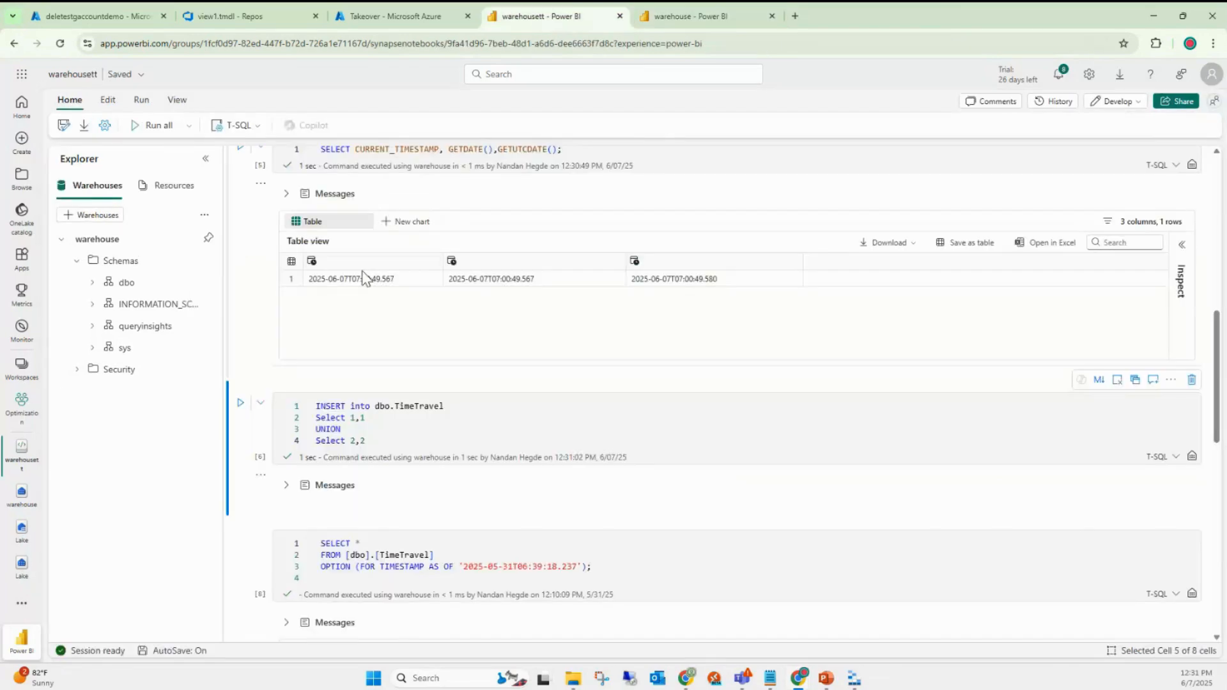
{"action": "scroll", "coordinate": [376, 305], "scroll_direction": "up", "scroll_amount": 2}
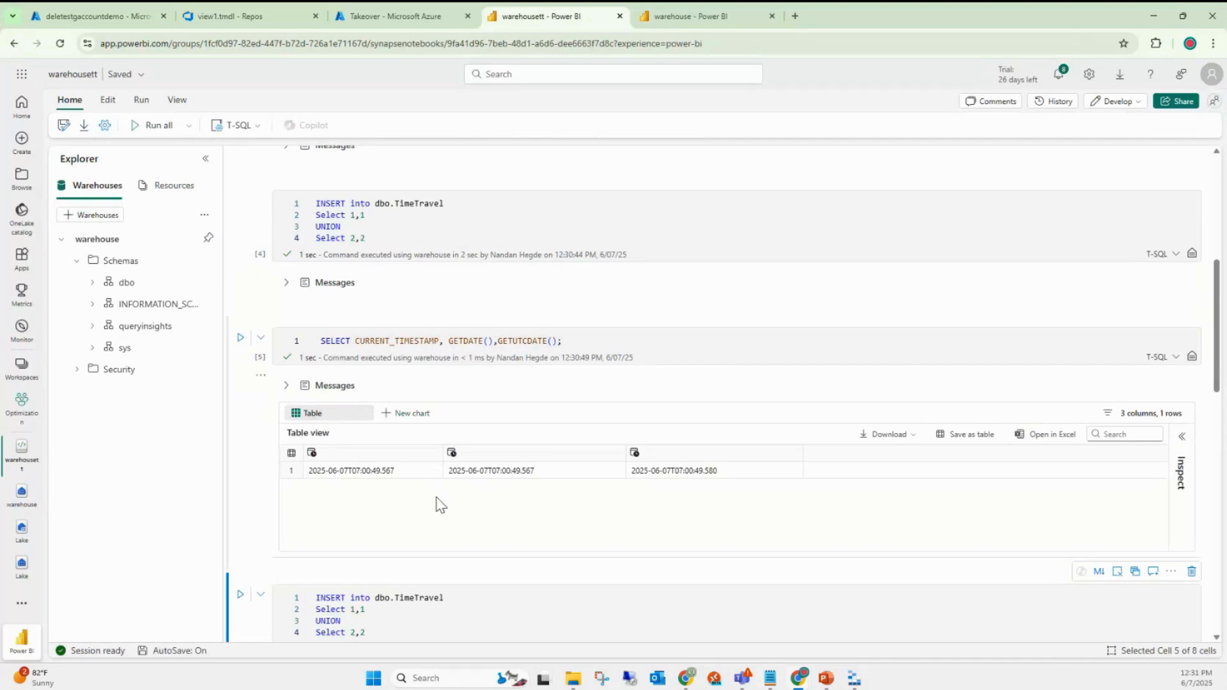
{"action": "scroll", "coordinate": [438, 504], "scroll_direction": "down", "scroll_amount": 1}
{"action": "scroll", "coordinate": [439, 505], "scroll_direction": "down", "scroll_amount": 3}
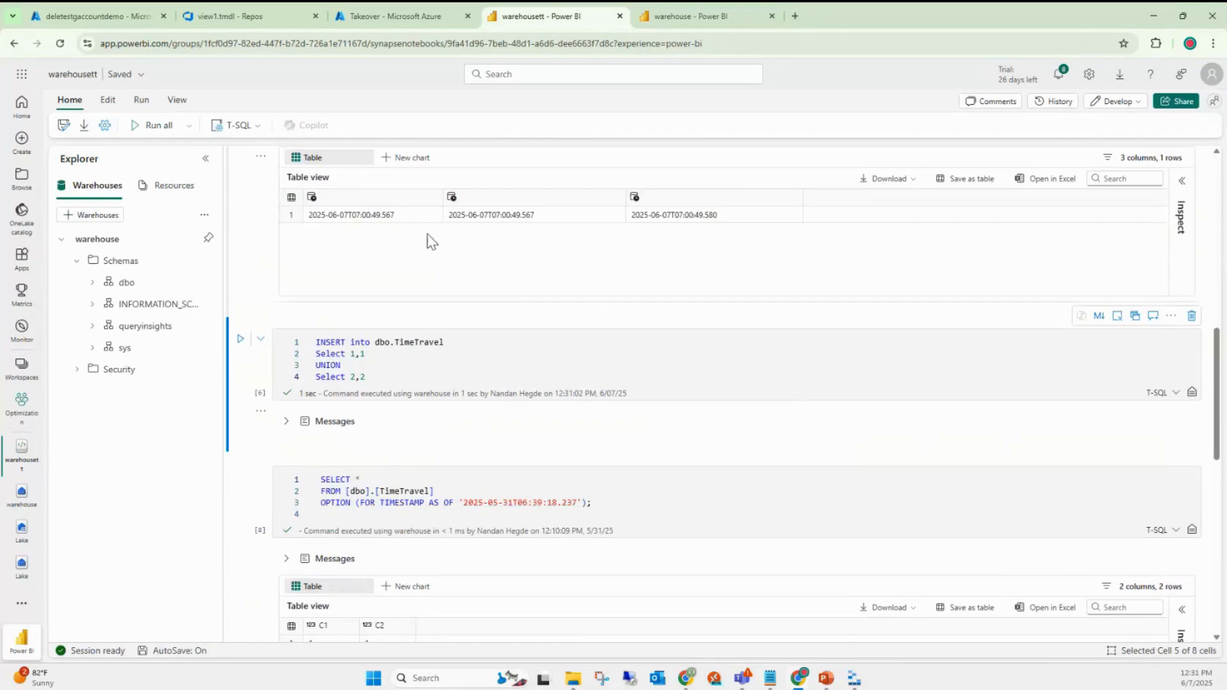
{"action": "left_click", "coordinate": [394, 216]}
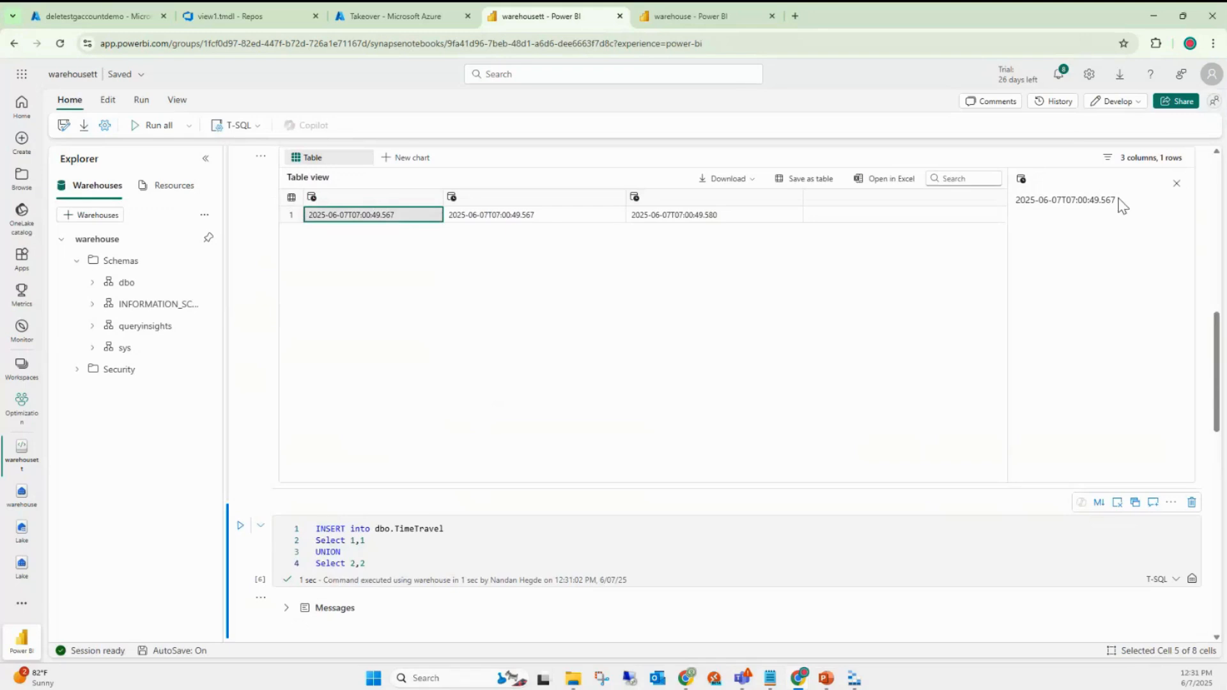
{"action": "left_click_drag", "start_coordinate": [1120, 200], "coordinate": [1014, 202]}
{"action": "key", "text": "ctrl+c"}
{"action": "scroll", "coordinate": [1015, 205], "scroll_direction": "up", "scroll_amount": 1}
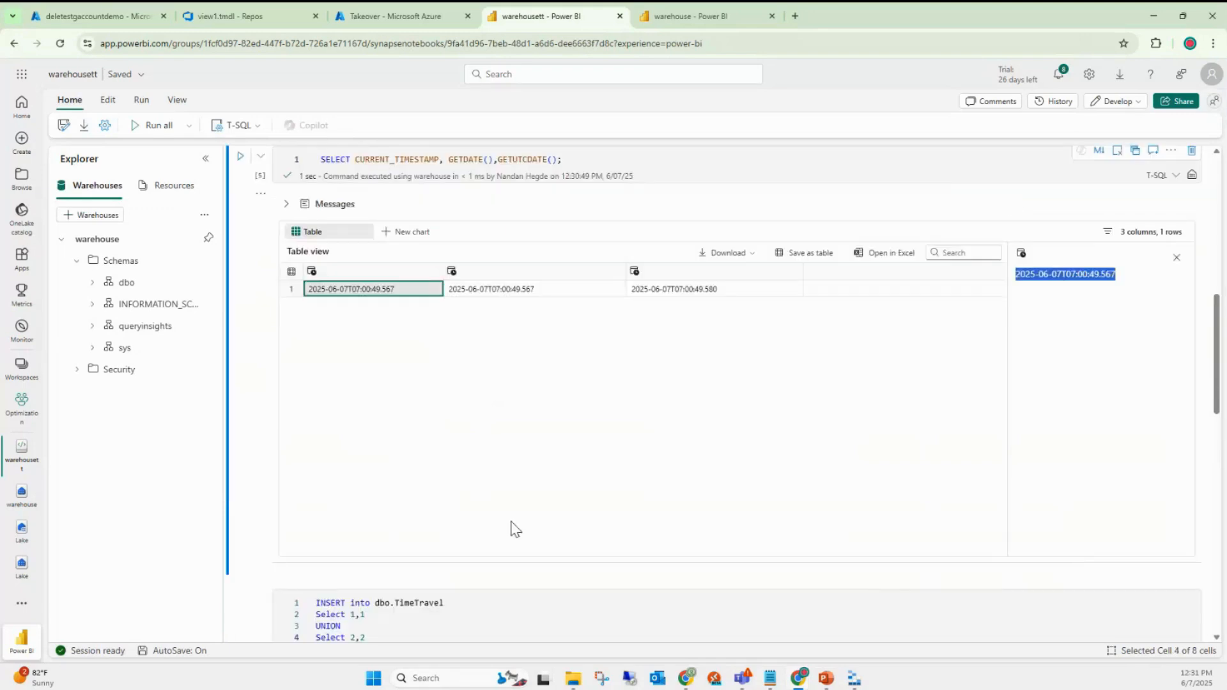
{"action": "scroll", "coordinate": [498, 522], "scroll_direction": "down", "scroll_amount": 3}
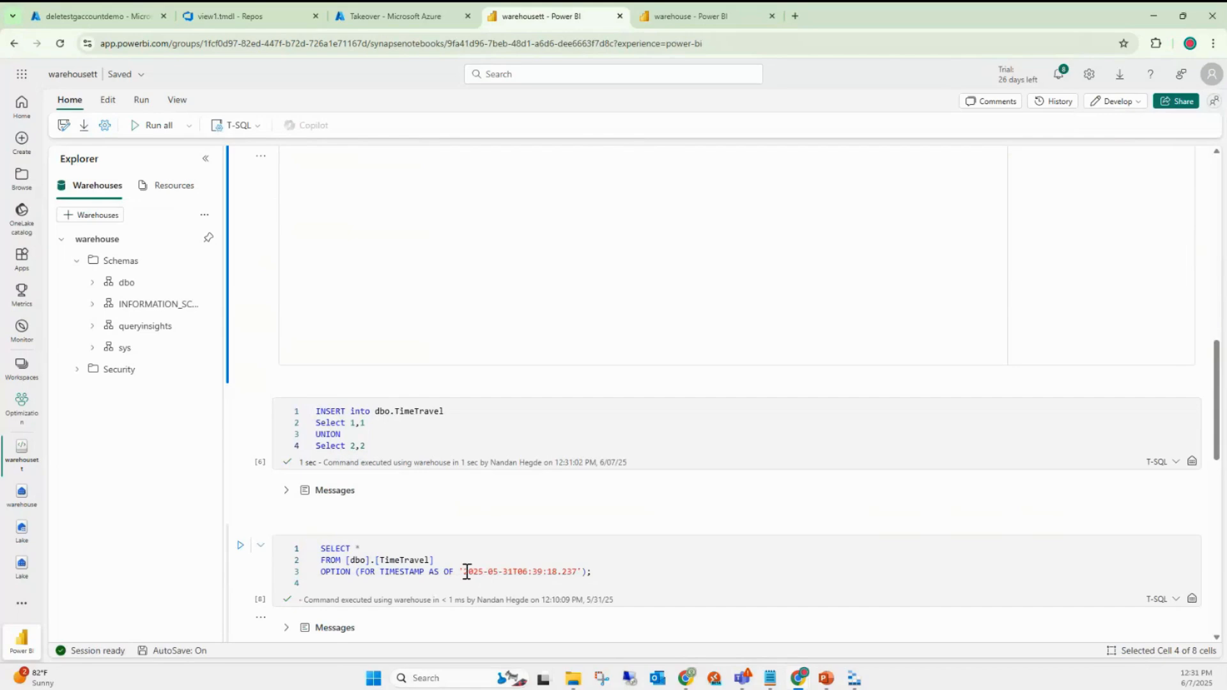
- Paste the timestamp into the FOR TIMESTAMP AS OF query and run it, returning rows (1,1) and (2,2)
{"action": "left_click_drag", "start_coordinate": [467, 572], "coordinate": [579, 576]}
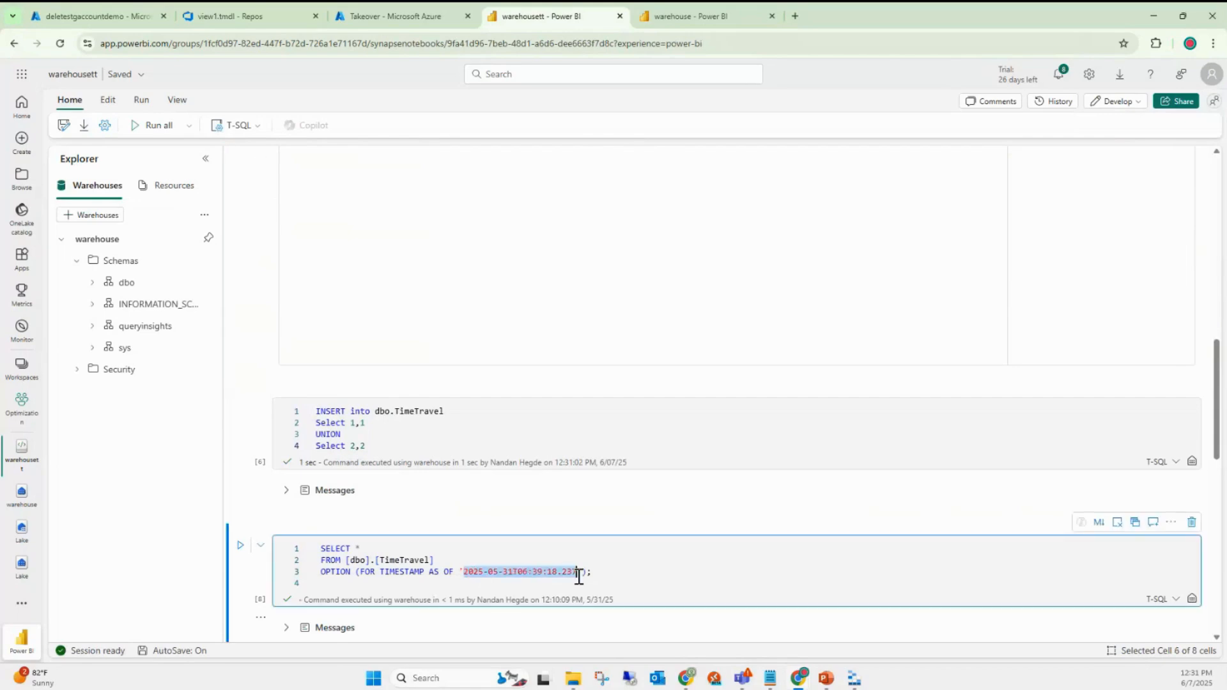
{"action": "key", "text": "ctrl+v"}
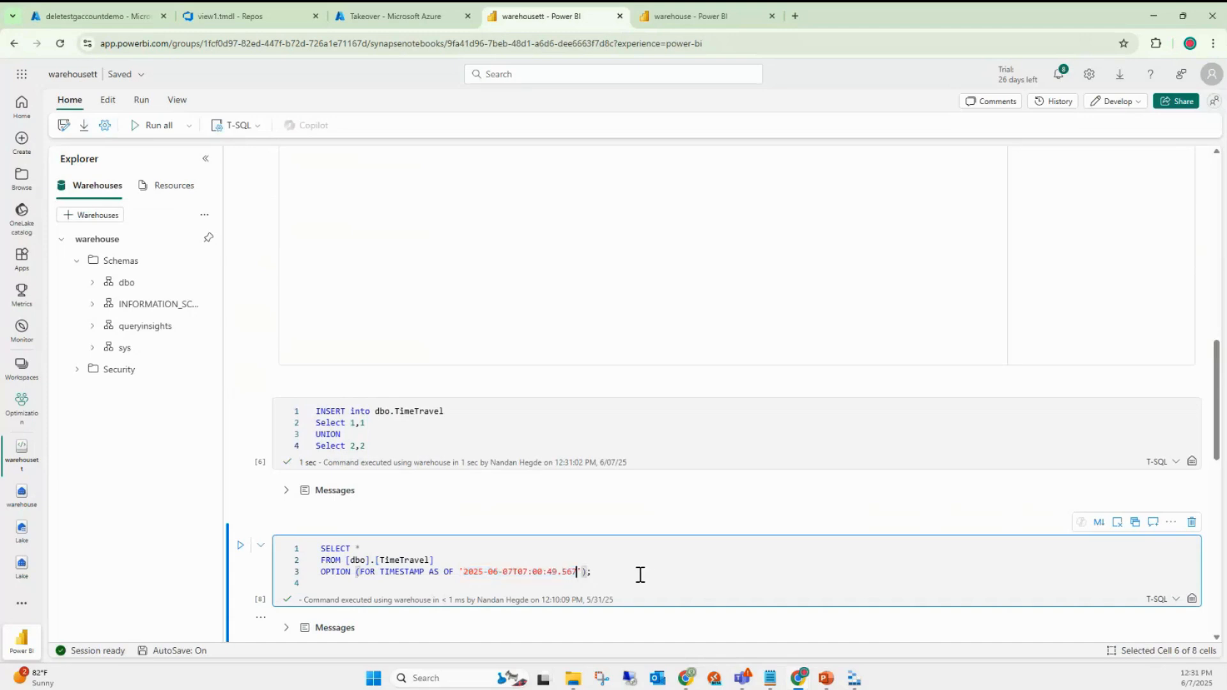
{"action": "left_click", "coordinate": [638, 574]}
{"action": "left_click", "coordinate": [240, 545]}
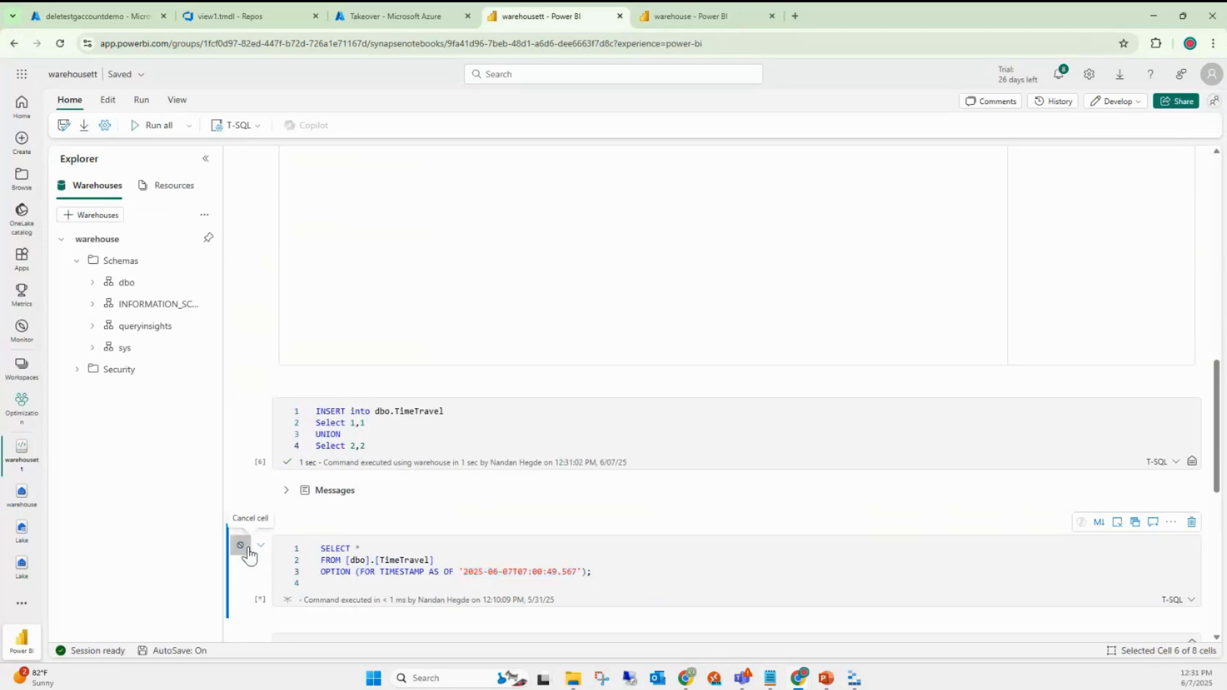
{"action": "scroll", "coordinate": [700, 486], "scroll_direction": "down", "scroll_amount": 3}
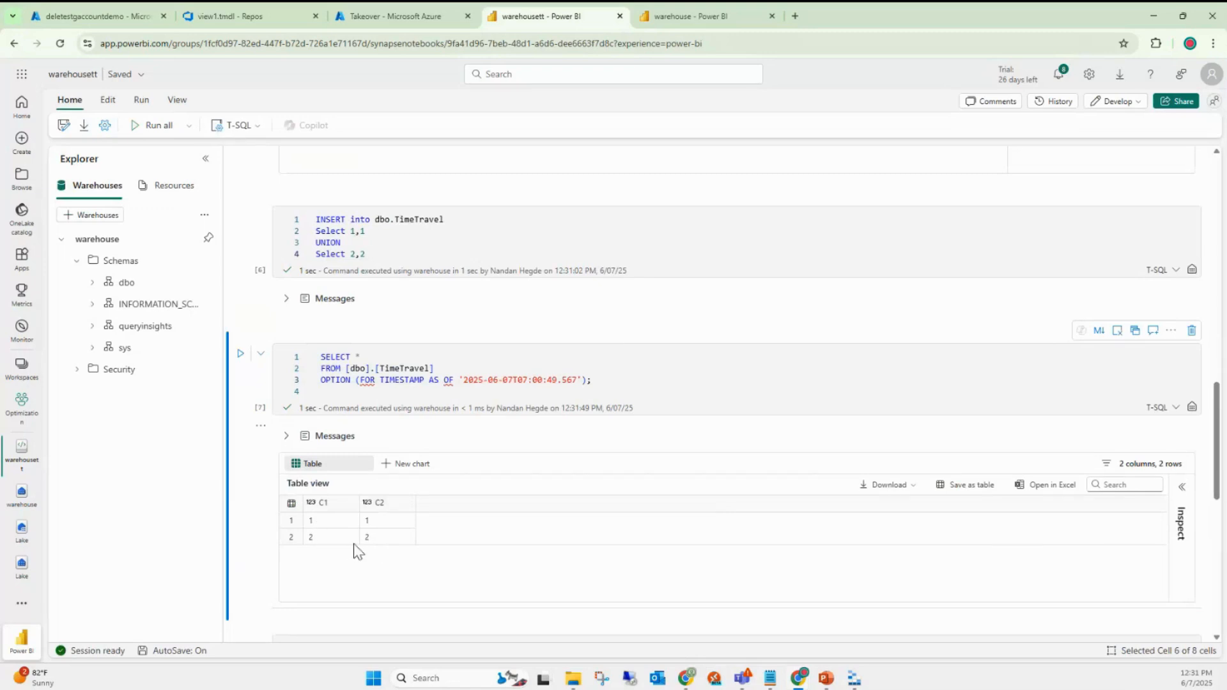
{"action": "scroll", "coordinate": [435, 255], "scroll_direction": "up", "scroll_amount": 5}
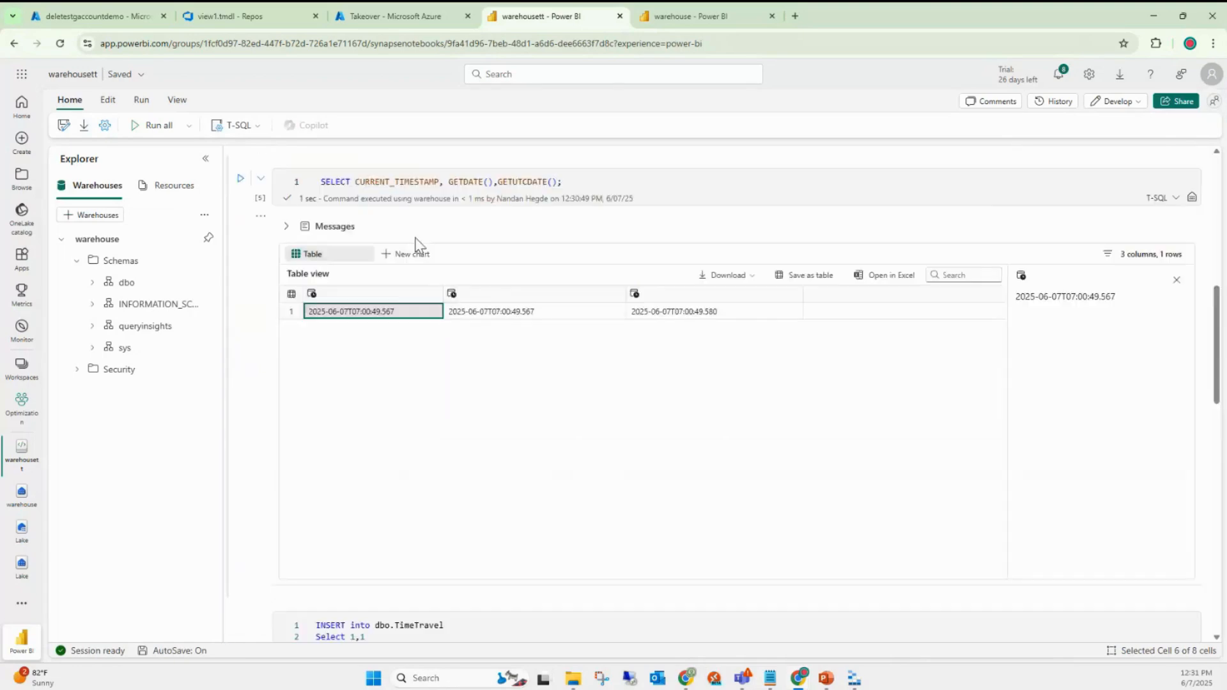
{"action": "scroll", "coordinate": [417, 247], "scroll_direction": "down", "scroll_amount": 4}
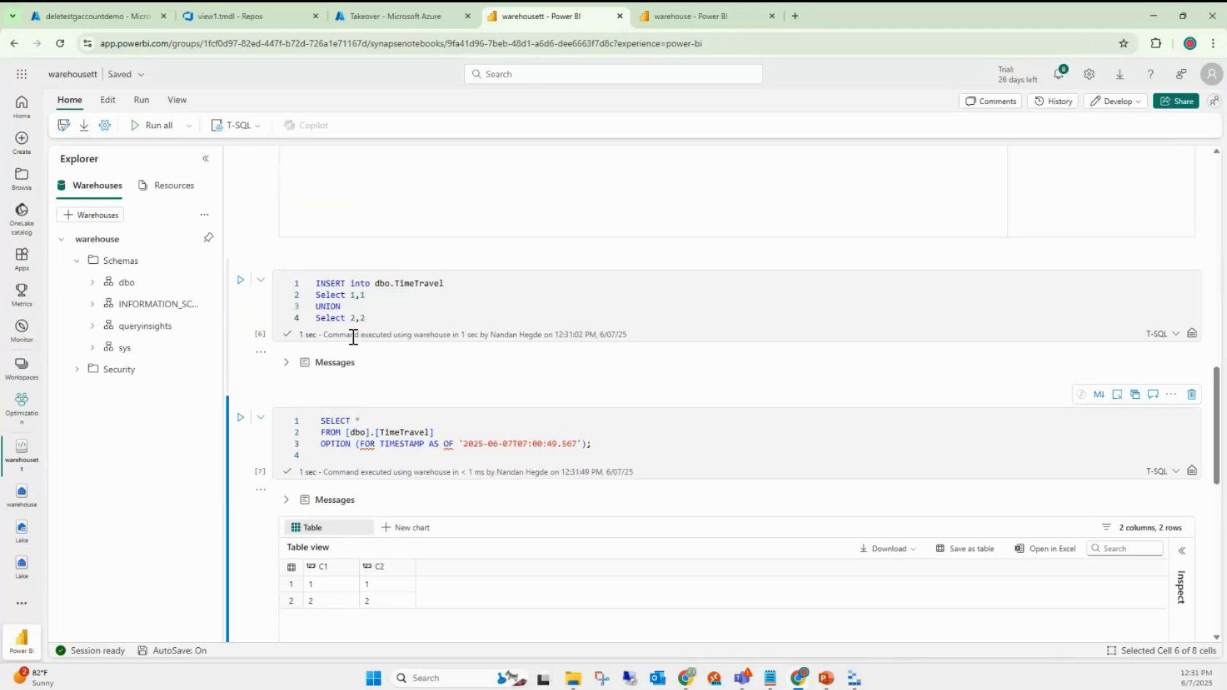
{"action": "scroll", "coordinate": [494, 548], "scroll_direction": "down", "scroll_amount": 1}
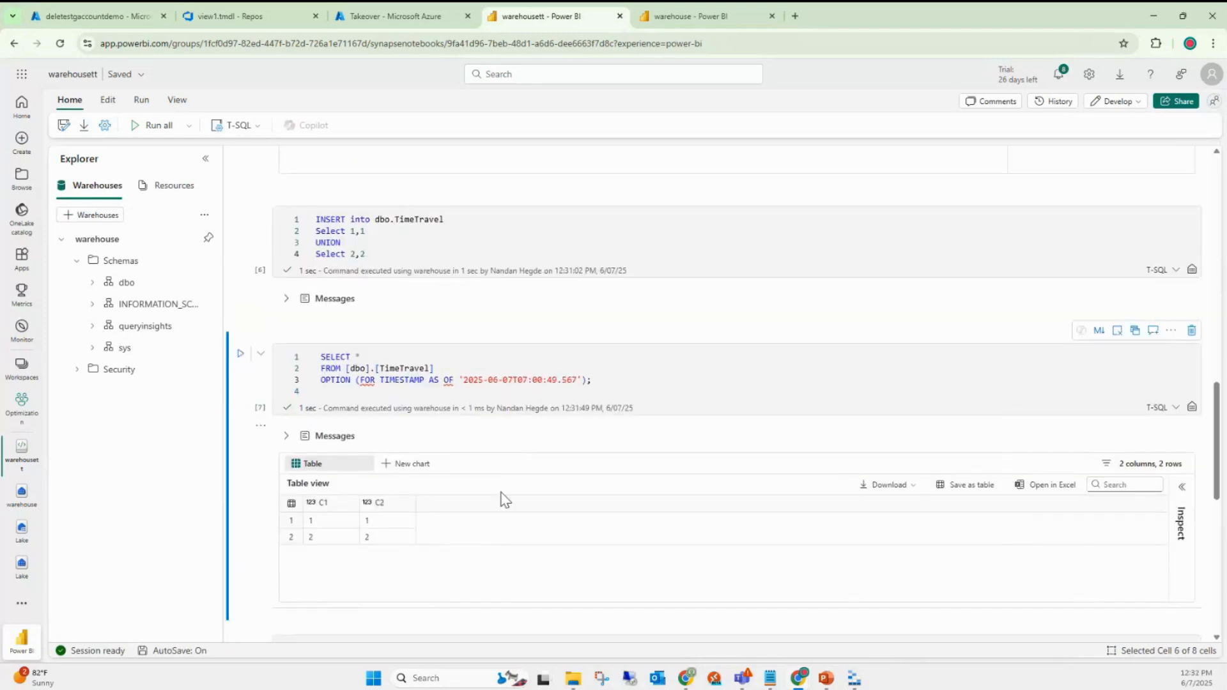
{"action": "left_click", "coordinate": [396, 379]}
{"action": "double_click", "coordinate": [400, 381]}
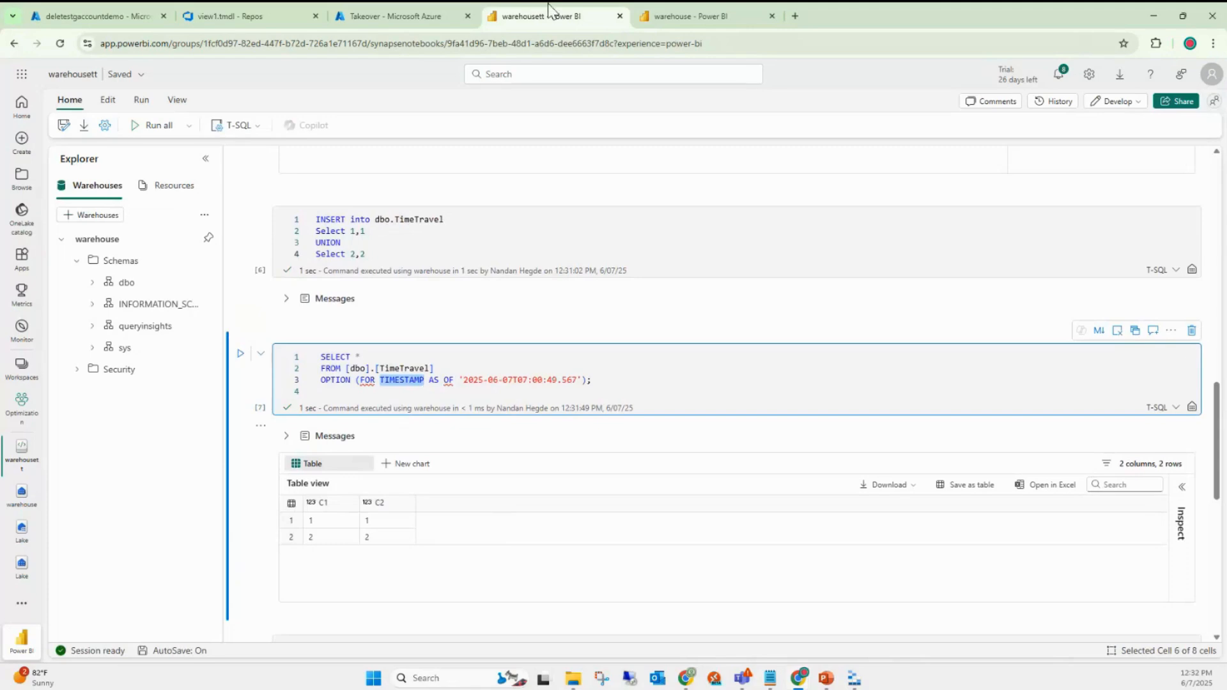
{"action": "scroll", "coordinate": [443, 451], "scroll_direction": "down", "scroll_amount": 4}
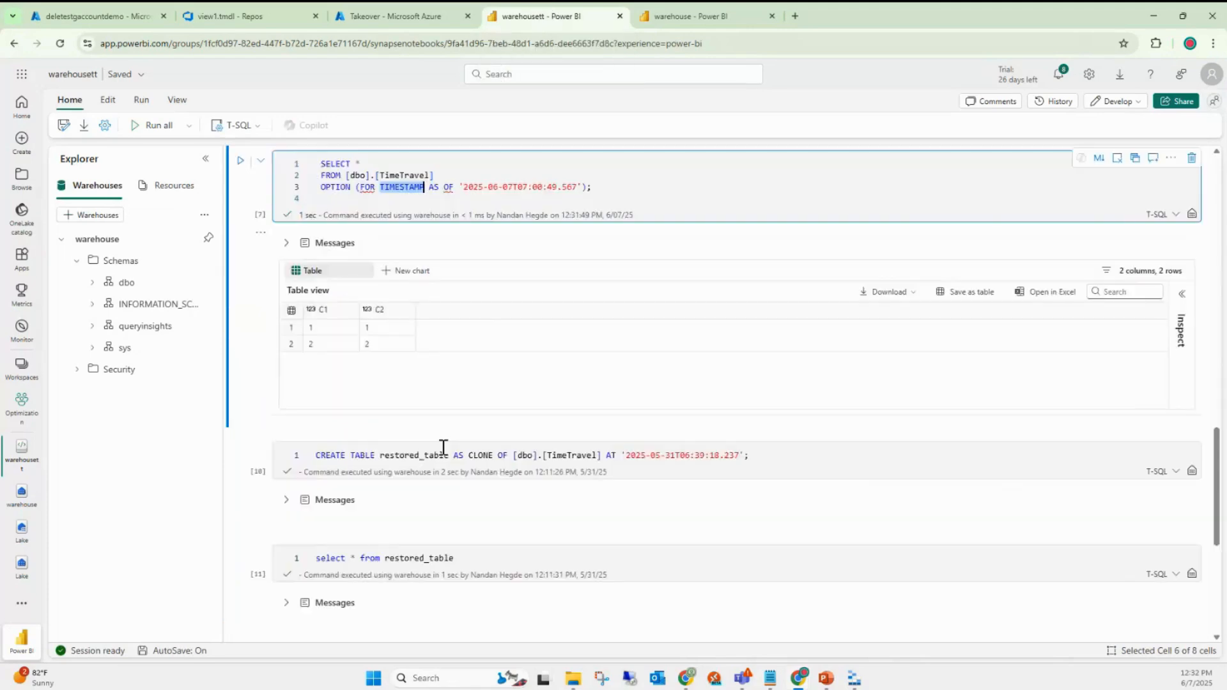
{"action": "scroll", "coordinate": [480, 485], "scroll_direction": "down", "scroll_amount": 3}
{"action": "scroll", "coordinate": [479, 485], "scroll_direction": "up", "scroll_amount": 5}
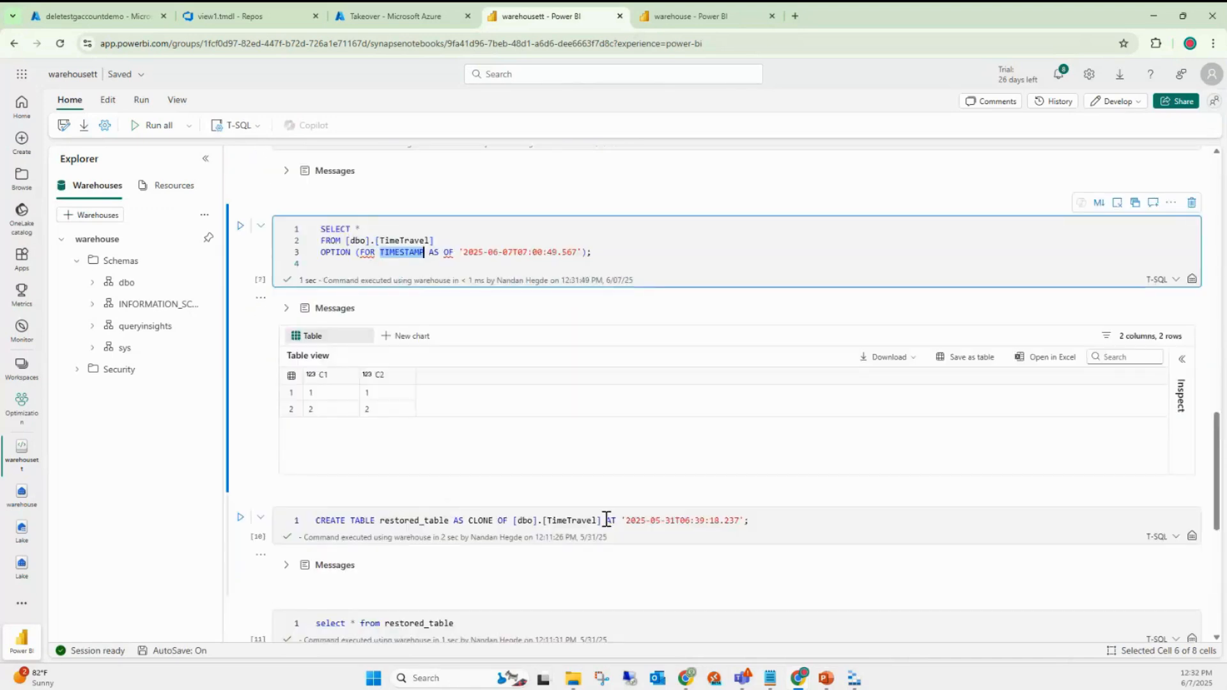
{"action": "left_click_drag", "start_coordinate": [784, 521], "coordinate": [269, 521]}
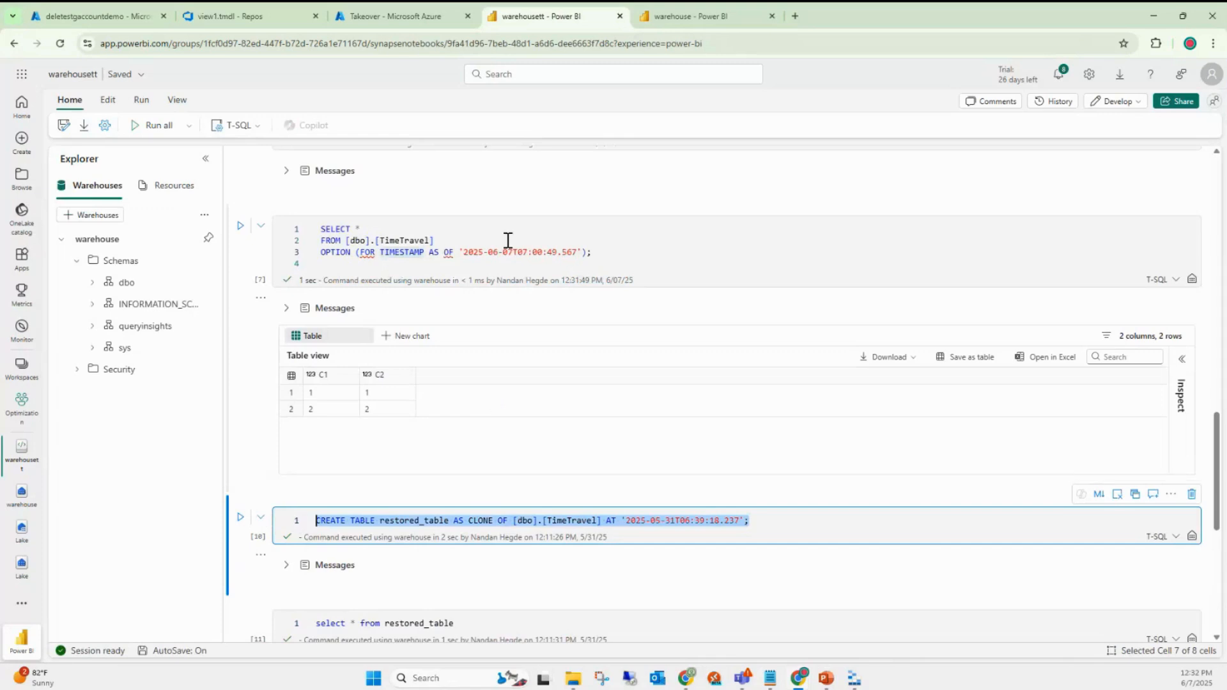
{"action": "left_click", "coordinate": [434, 241]}
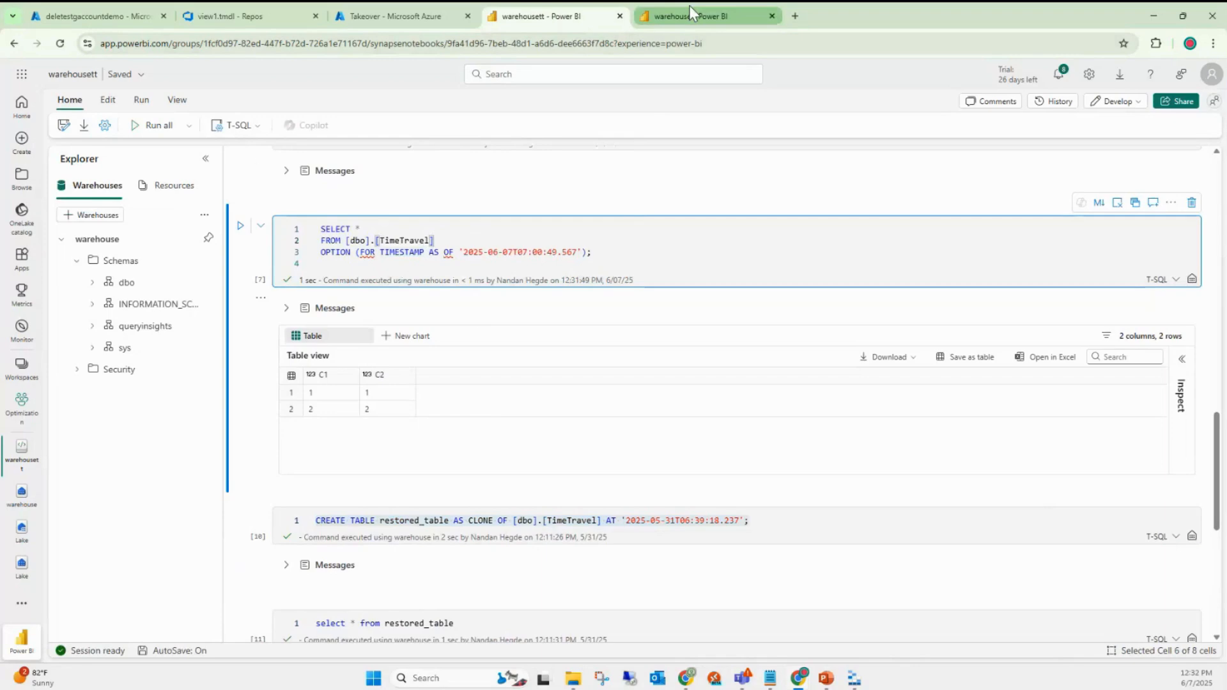
{"action": "scroll", "coordinate": [458, 354], "scroll_direction": "up", "scroll_amount": 8}
{"action": "scroll", "coordinate": [451, 378], "scroll_direction": "up", "scroll_amount": 7}
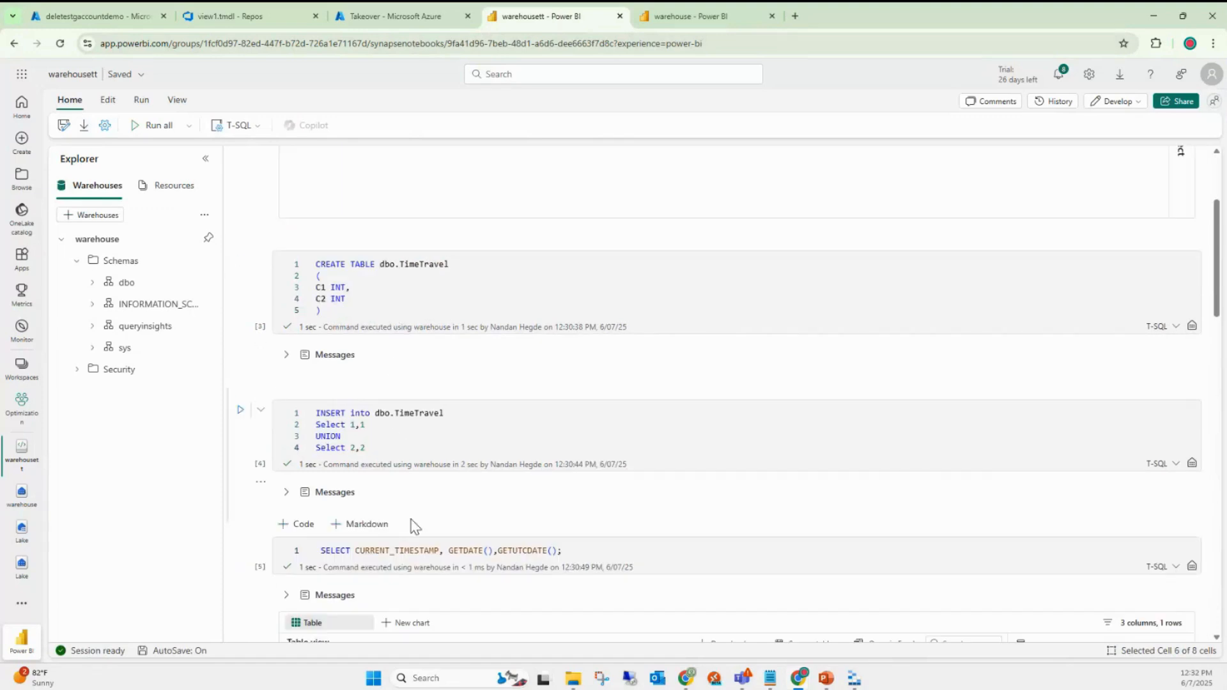
{"action": "scroll", "coordinate": [380, 240], "scroll_direction": "down", "scroll_amount": 3}
- Add a cell below the INSERT query that runs Select * from dbo.Date
{"action": "left_click", "coordinate": [373, 260]}
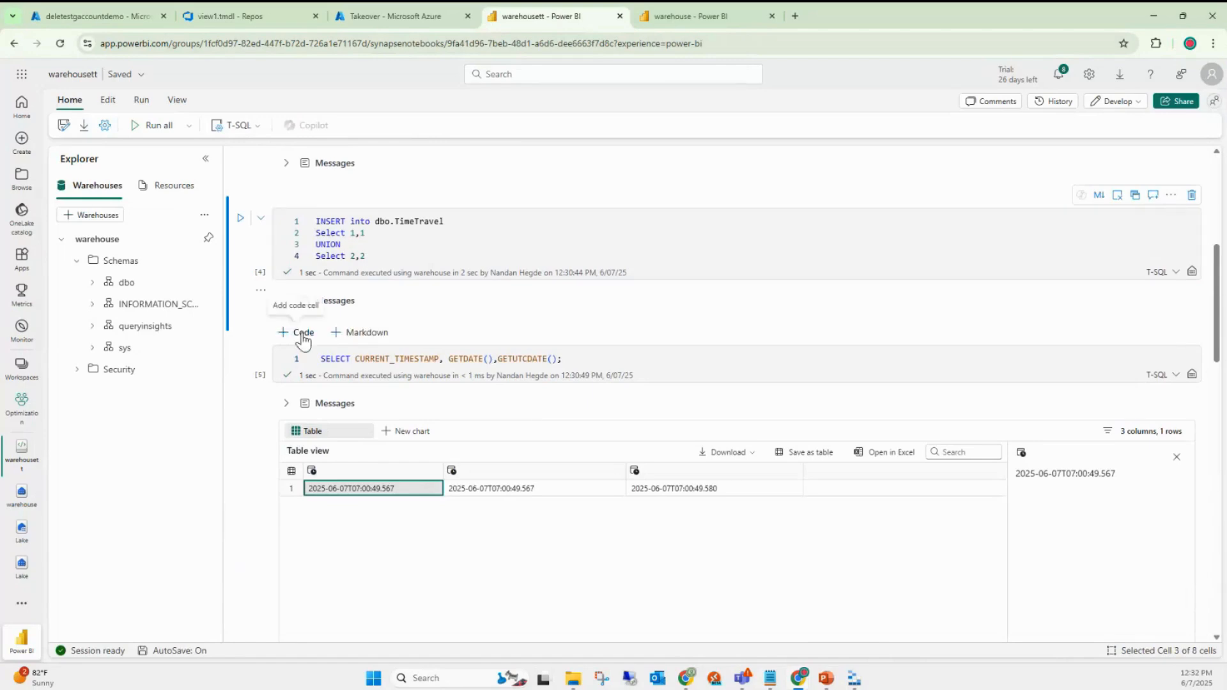
{"action": "left_click", "coordinate": [299, 333]}
{"action": "type", "text": "Select"}
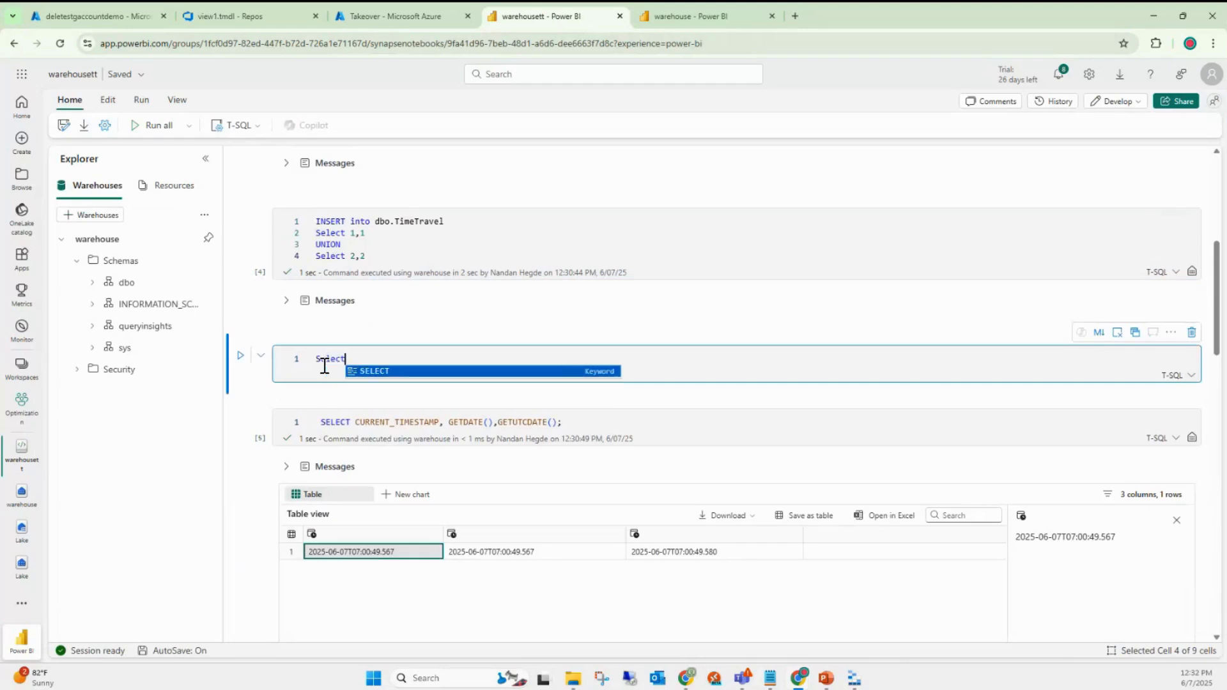
{"action": "type", "text": " * fro"}
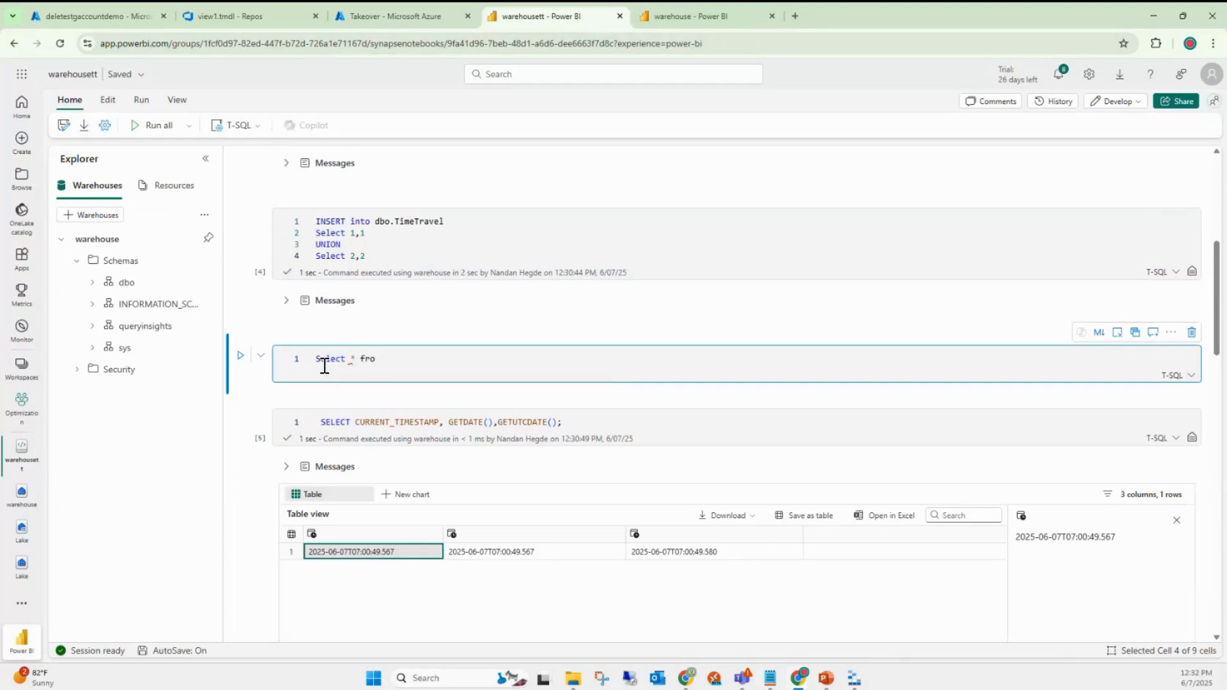
{"action": "type", "text": "m dbo."}
{"action": "key", "text": "Return"}
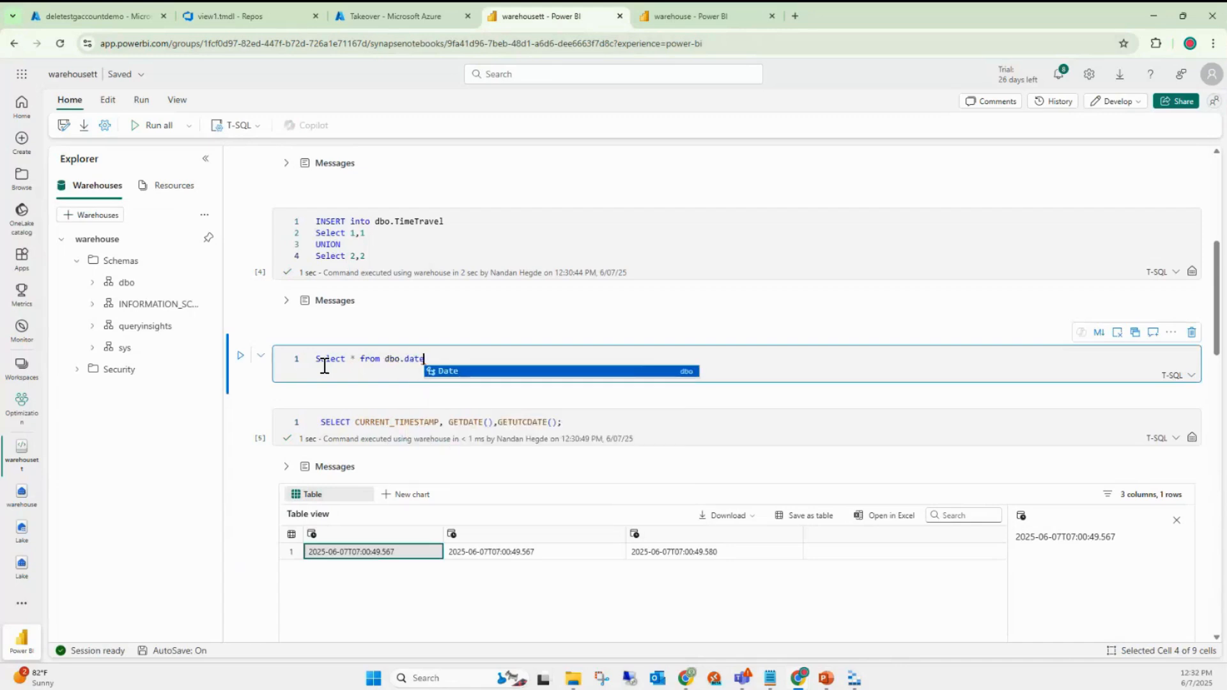
{"action": "left_click", "coordinate": [240, 355]}
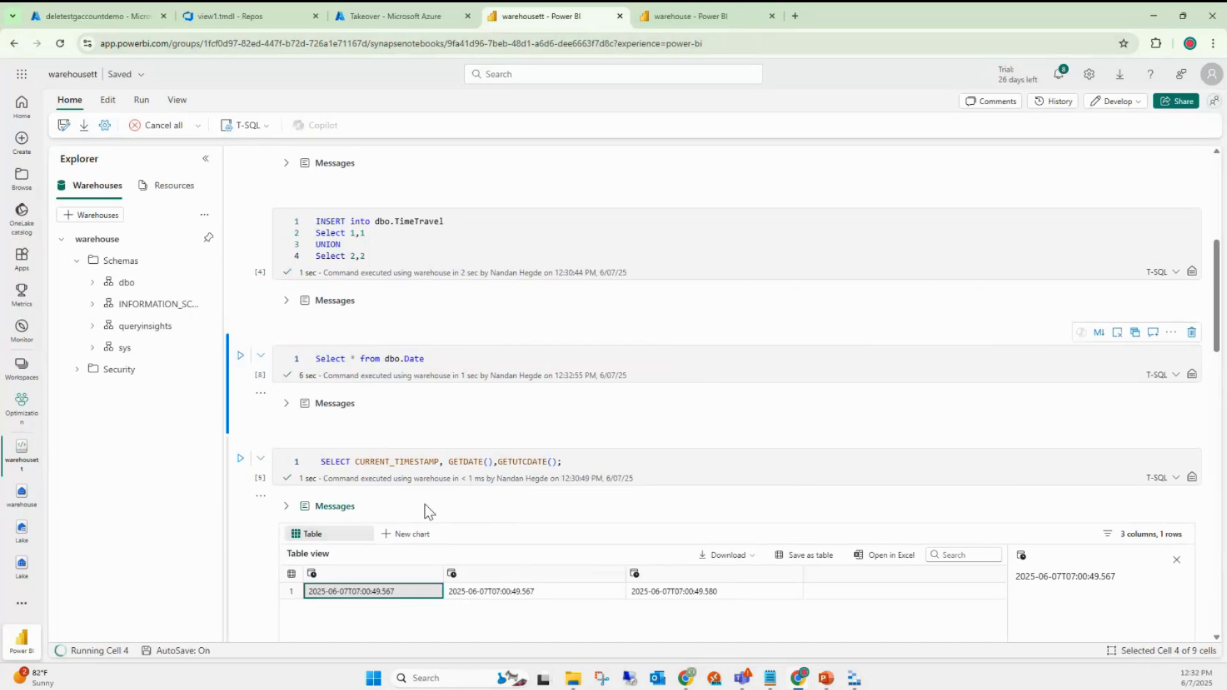
- Rerun the CURRENT_TIMESTAMP query to capture the current time
{"action": "scroll", "coordinate": [447, 487], "scroll_direction": "down", "scroll_amount": 10}
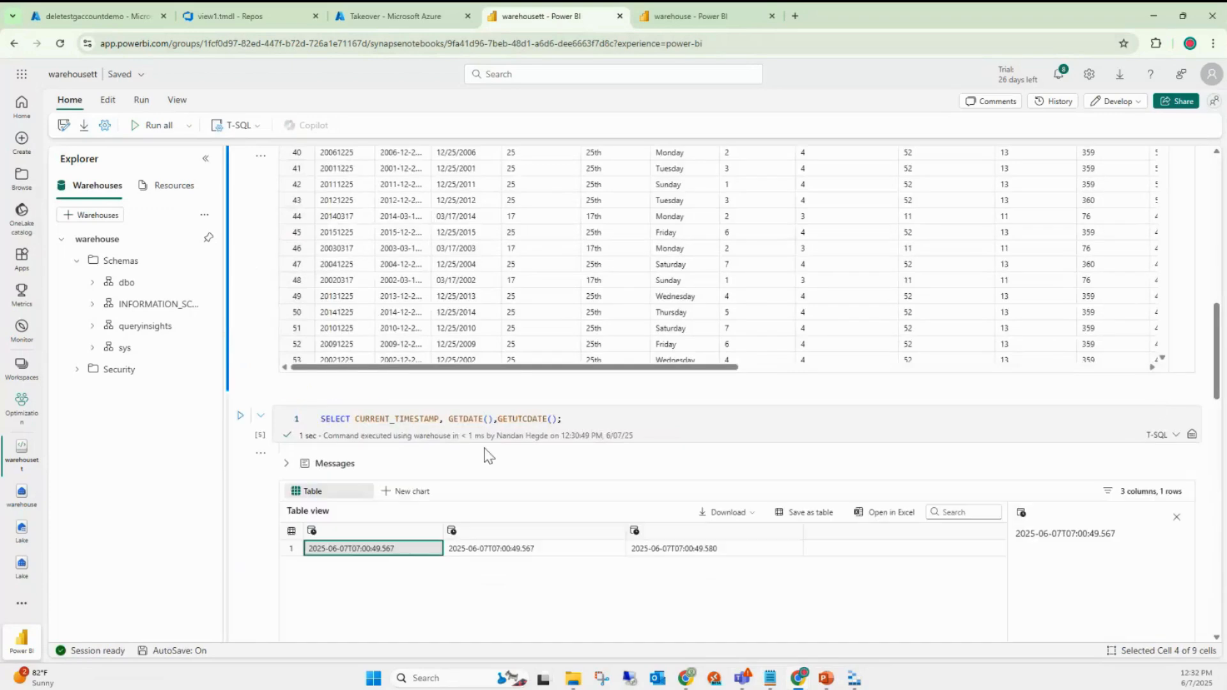
{"action": "left_click", "coordinate": [428, 419]}
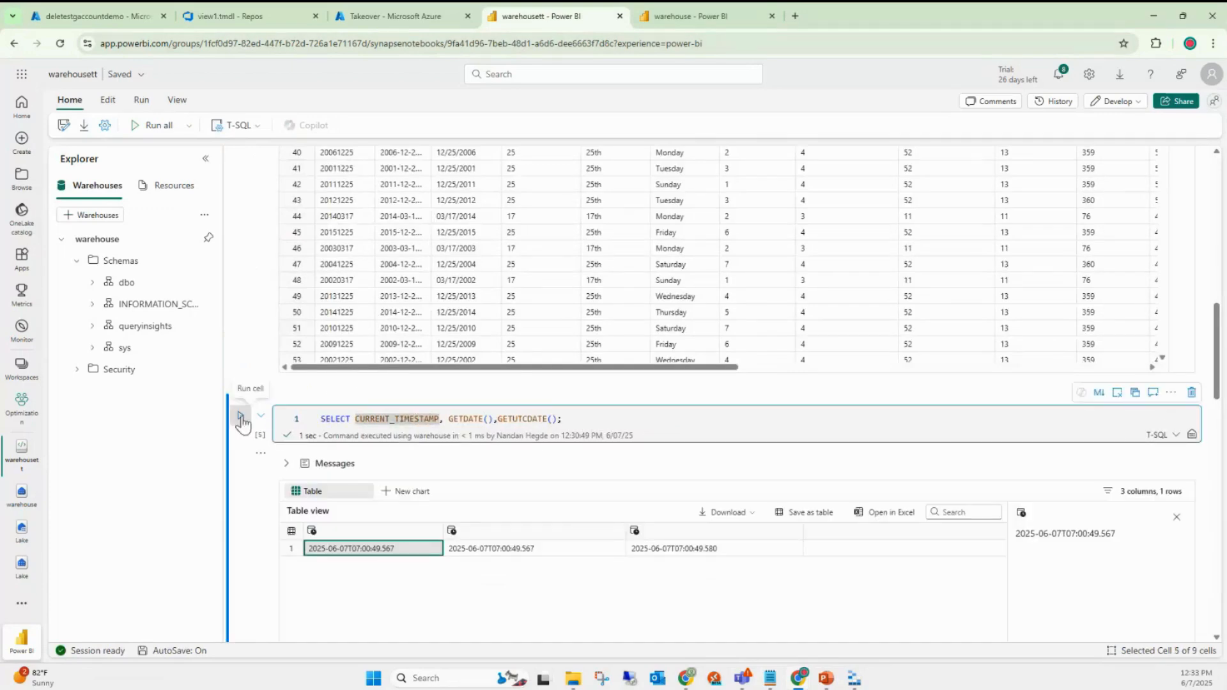
{"action": "left_click", "coordinate": [595, 420]}
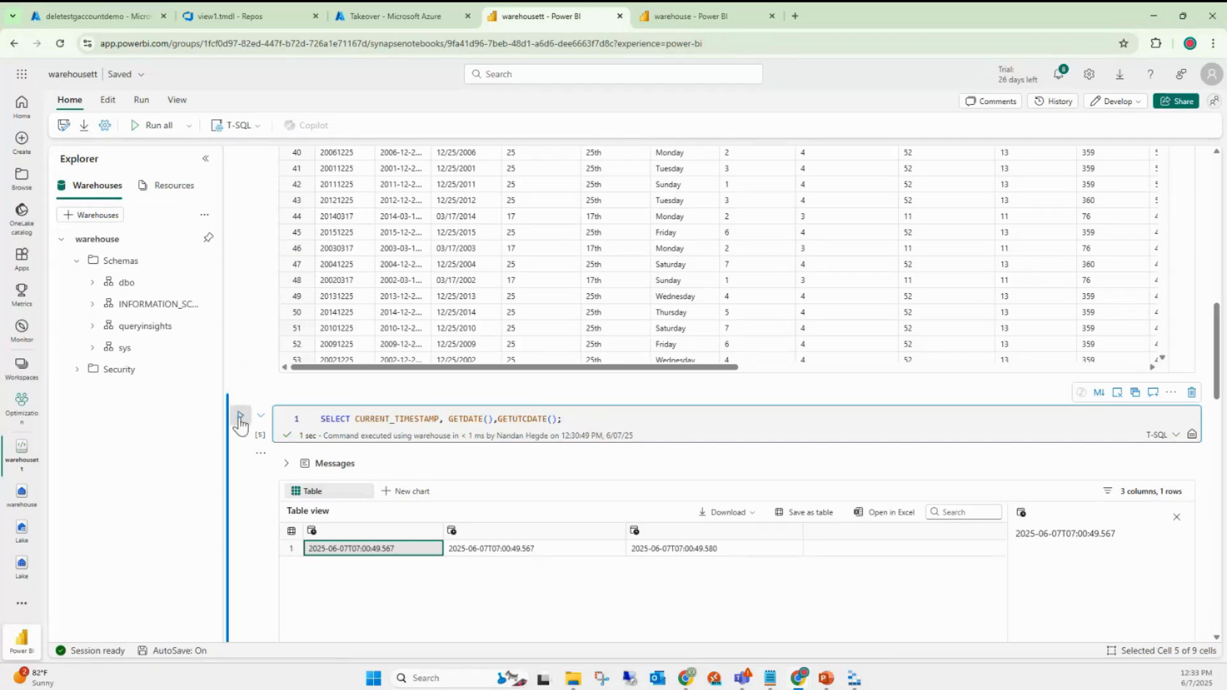
{"action": "left_click", "coordinate": [239, 417]}
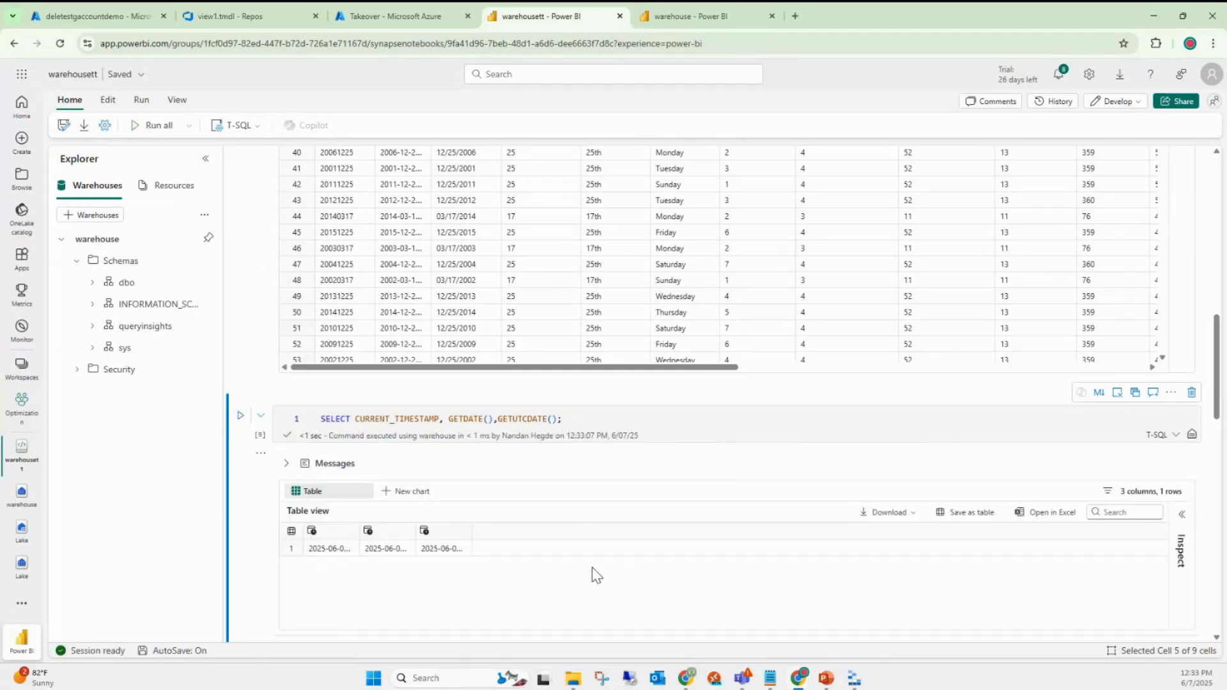
- Add a cell below the timestamp query running TRUNCATE table dbo.Date
{"action": "scroll", "coordinate": [596, 575], "scroll_direction": "down", "scroll_amount": 3}
{"action": "scroll", "coordinate": [384, 529], "scroll_direction": "down", "scroll_amount": 1}
{"action": "left_click", "coordinate": [303, 393]}
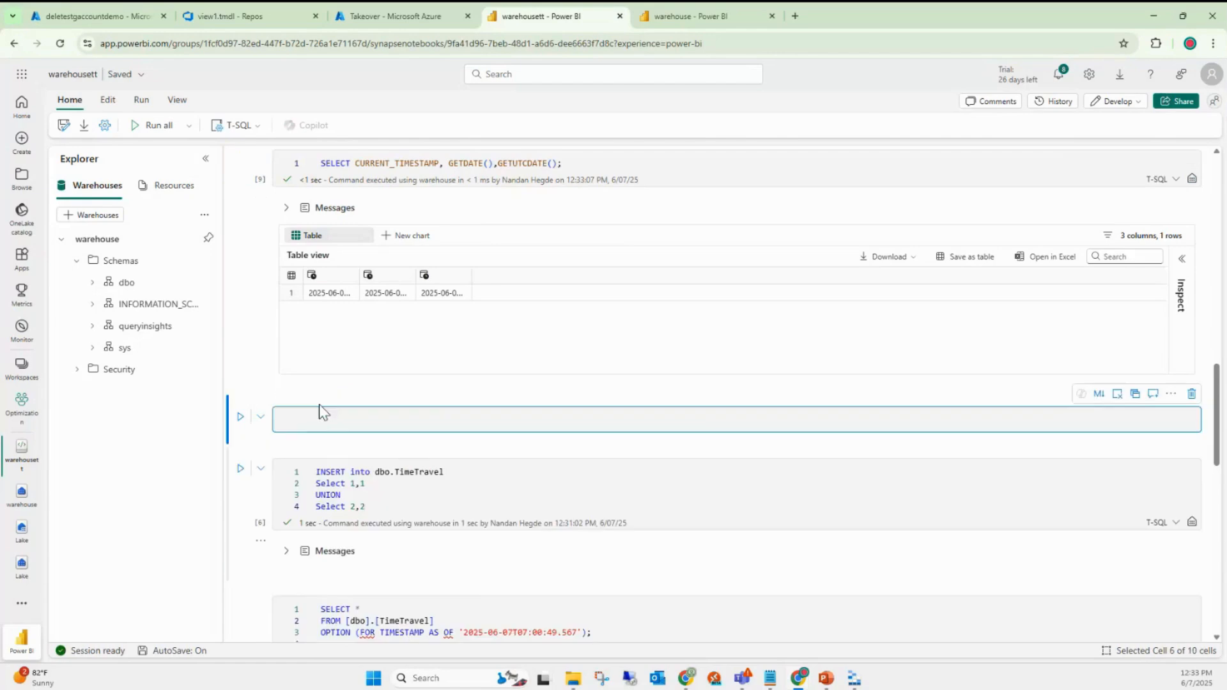
{"action": "type", "text": "TRUNCATE "}
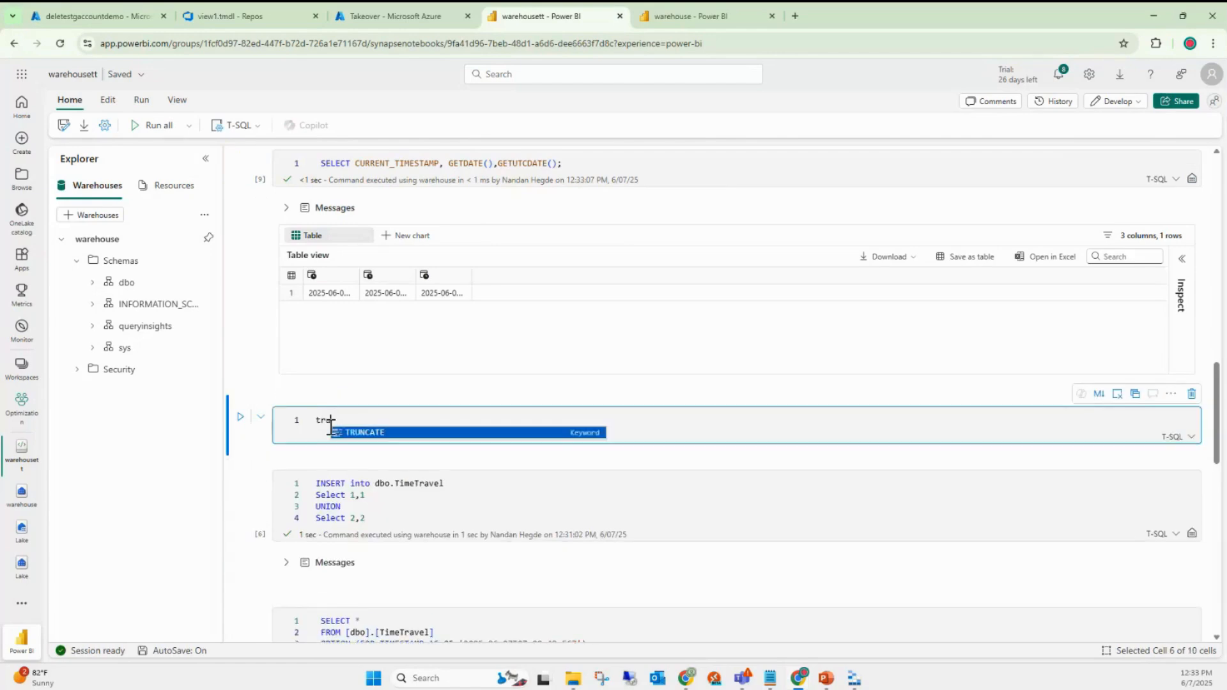
{"action": "type", "text": "tabl"}
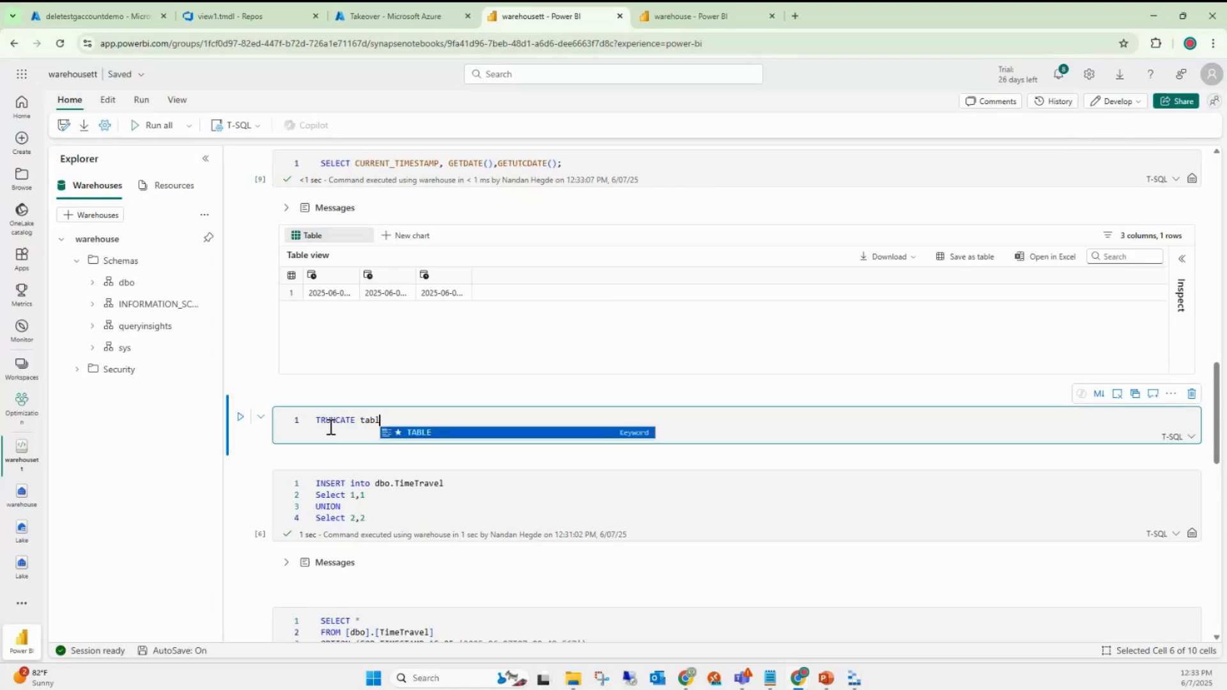
{"action": "type", "text": "e dbo."}
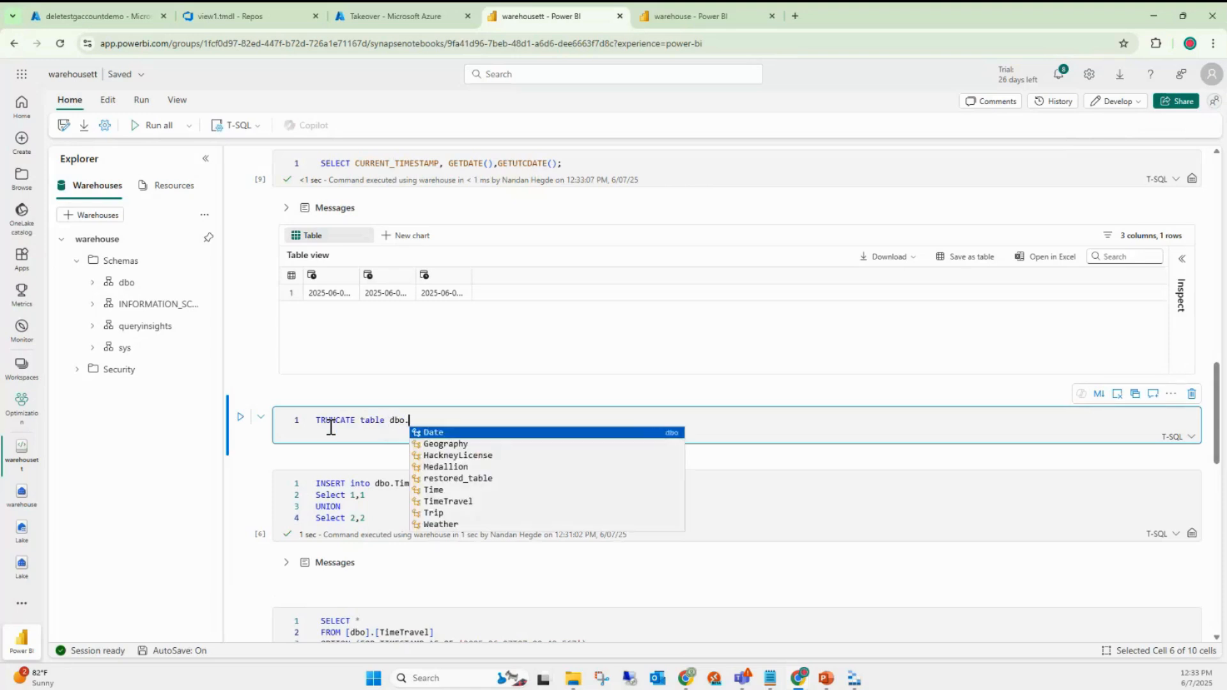
{"action": "key", "text": "Tab"}
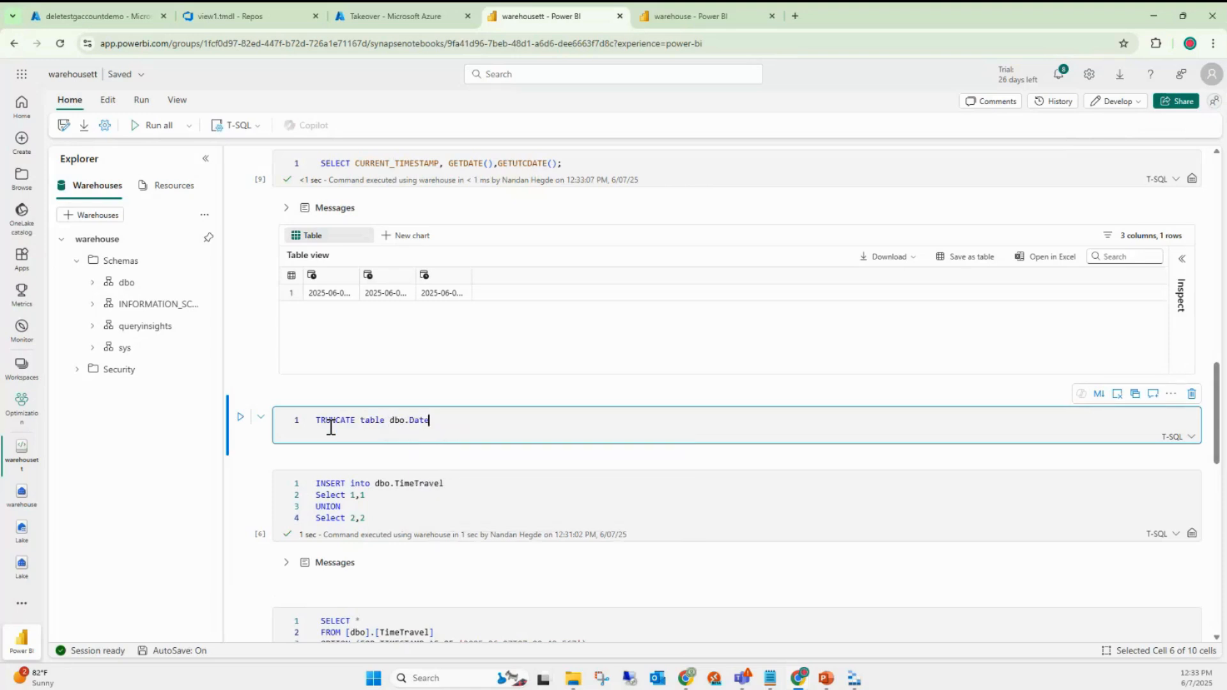
{"action": "left_click", "coordinate": [241, 419]}
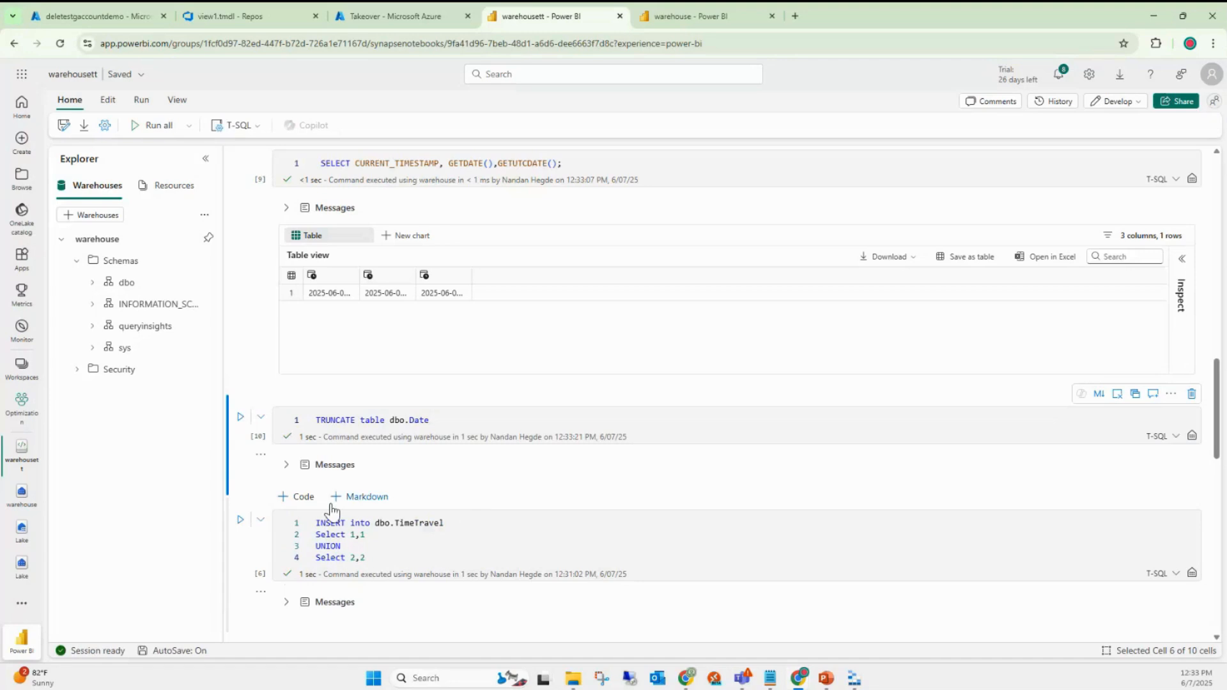
- Paste the FOR TIMESTAMP AS OF query into a new cell, changing TimeTravel to Date
{"action": "left_click", "coordinate": [296, 498]}
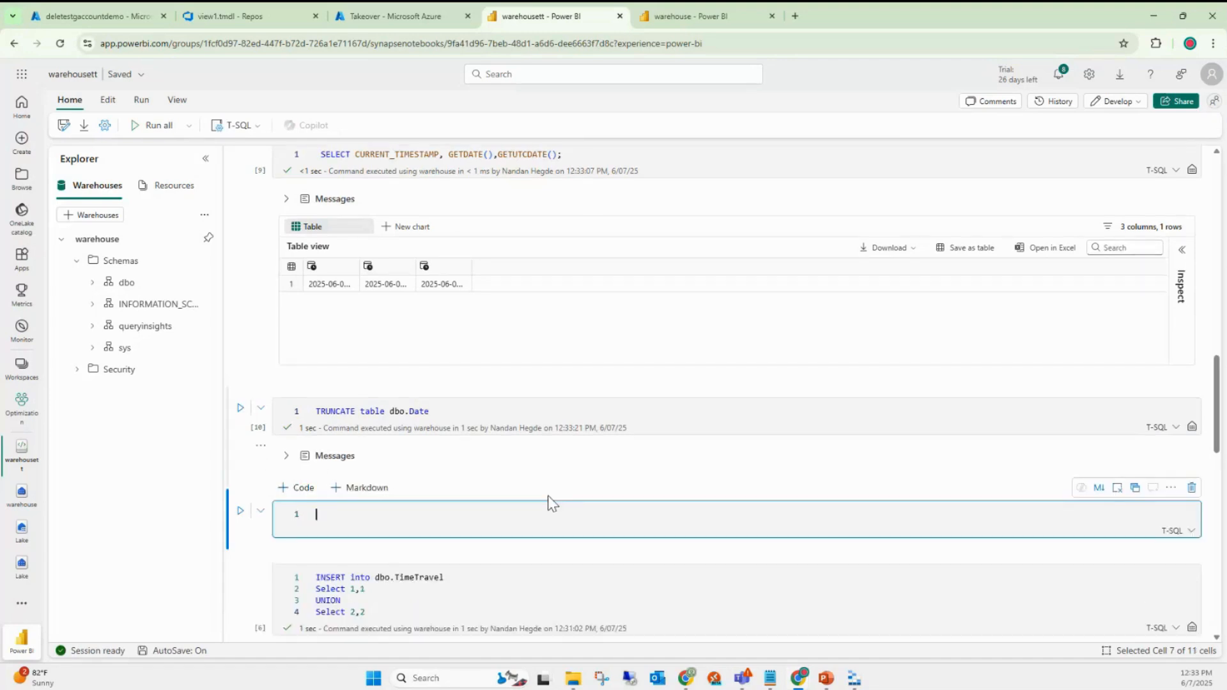
{"action": "scroll", "coordinate": [543, 505], "scroll_direction": "down", "scroll_amount": 5}
{"action": "left_click_drag", "start_coordinate": [595, 428], "coordinate": [316, 404]}
{"action": "key", "text": "ctrl+c"}
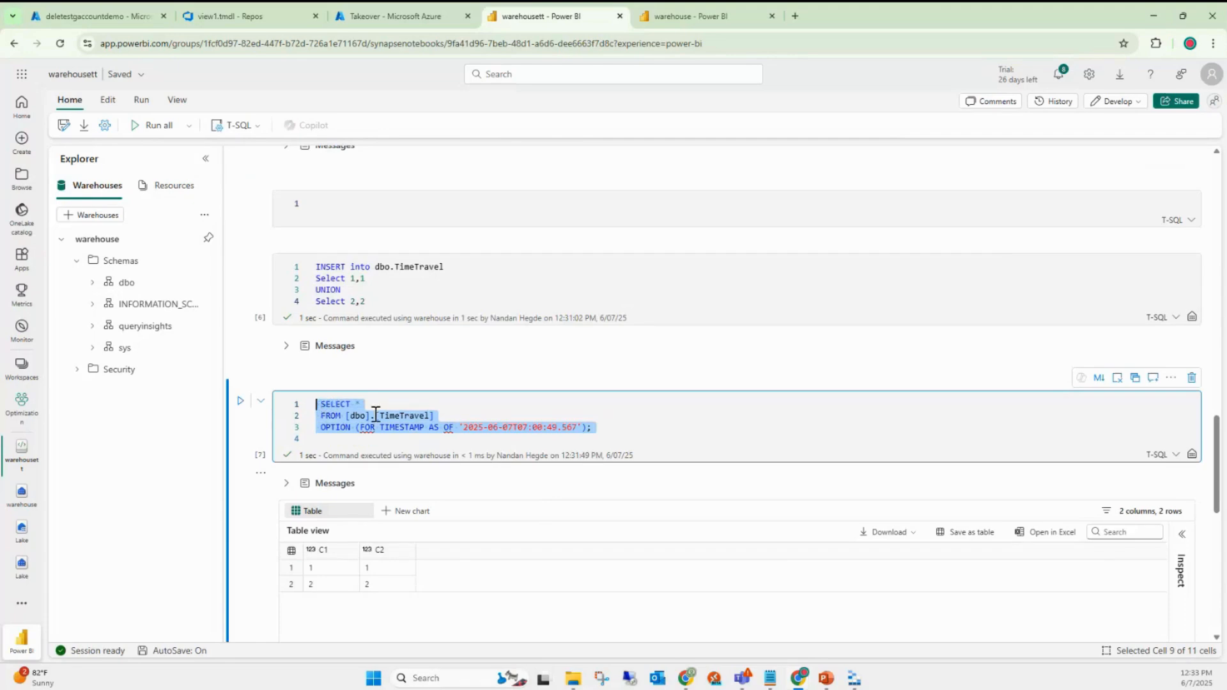
{"action": "scroll", "coordinate": [376, 414], "scroll_direction": "up", "scroll_amount": 2}
{"action": "left_click", "coordinate": [329, 337]}
{"action": "type", "text": "v"}
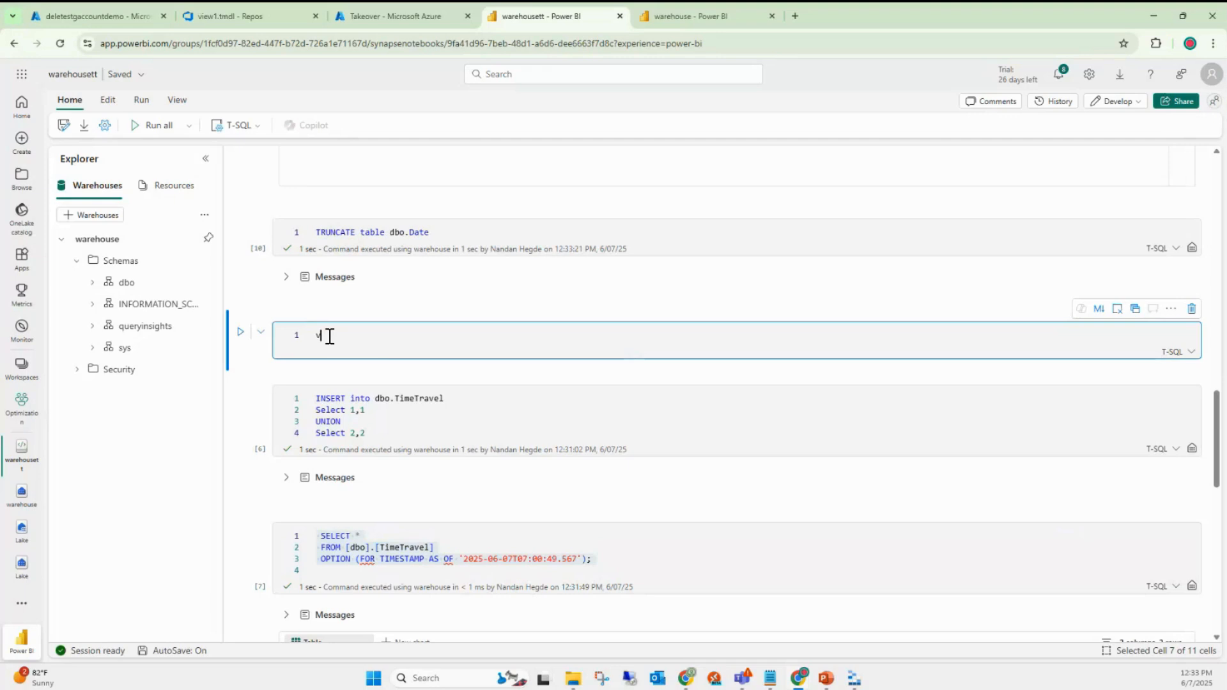
{"action": "key", "text": "BackSpace"}
{"action": "key", "text": "ctrl+v"}
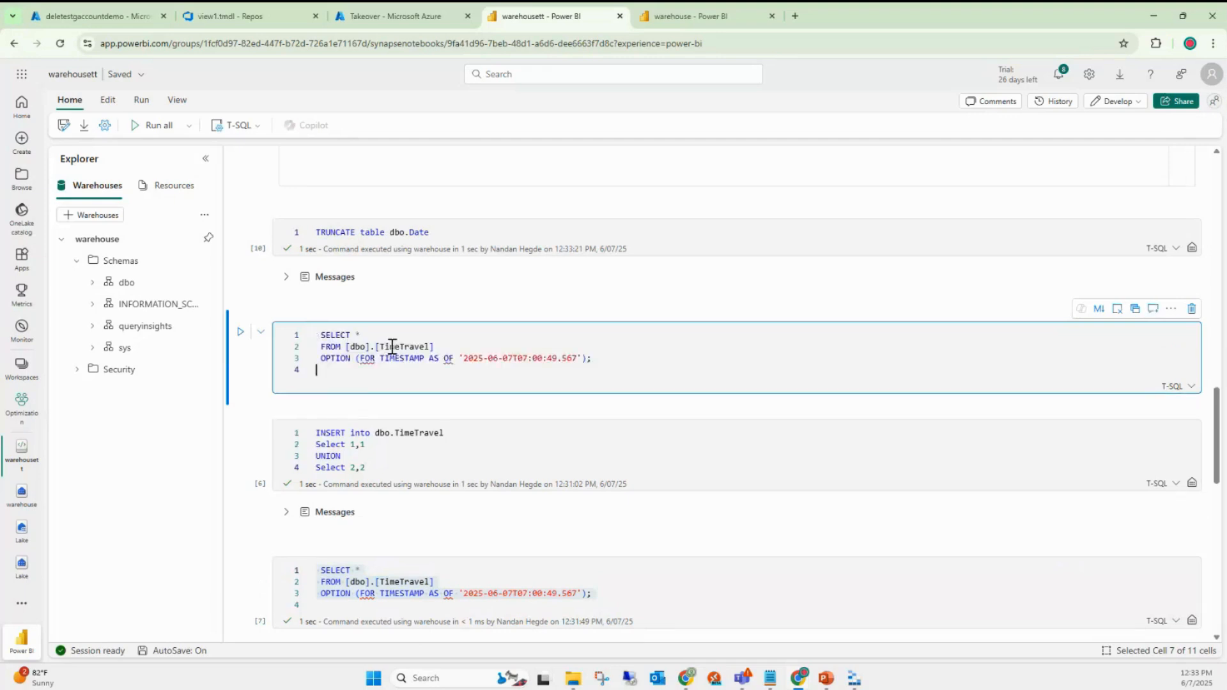
{"action": "double_click", "coordinate": [404, 347]}
{"action": "type", "text": "Date"}
- Run the dbo.Date time-travel query and review its 5844 returned rows
{"action": "left_click", "coordinate": [368, 370]}
{"action": "scroll", "coordinate": [447, 305], "scroll_direction": "up", "scroll_amount": 2}
{"action": "scroll", "coordinate": [451, 307], "scroll_direction": "down", "scroll_amount": 1}
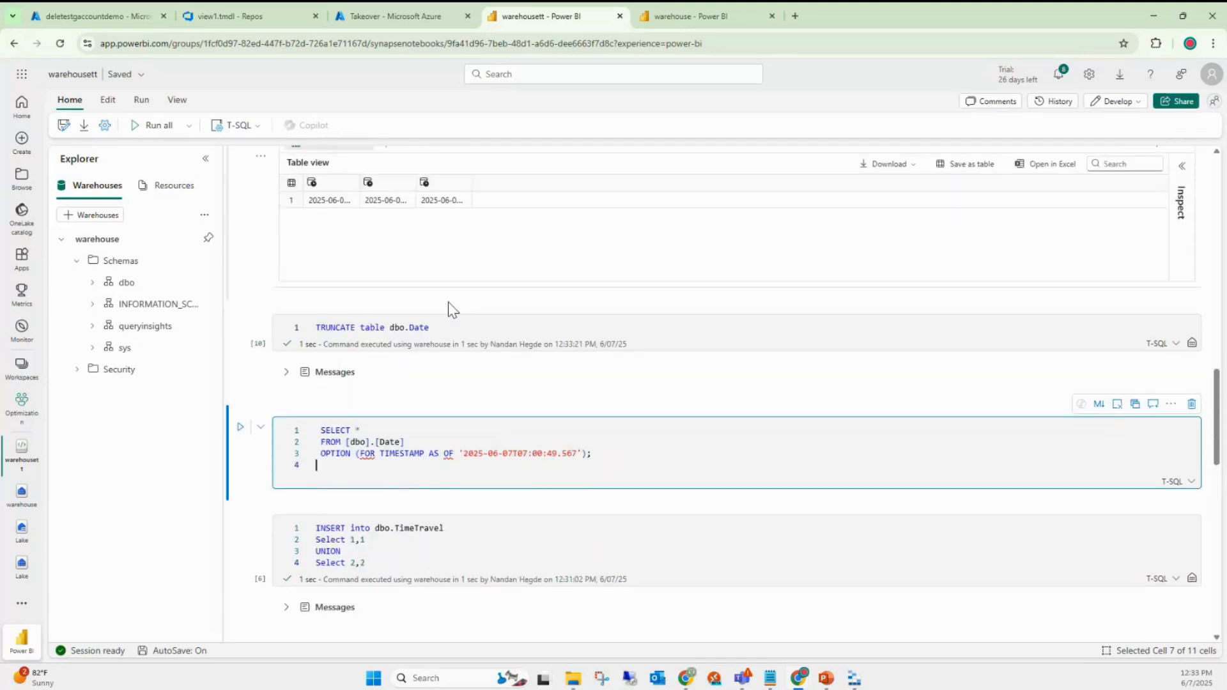
{"action": "left_click", "coordinate": [449, 358]}
{"action": "left_click", "coordinate": [240, 397]}
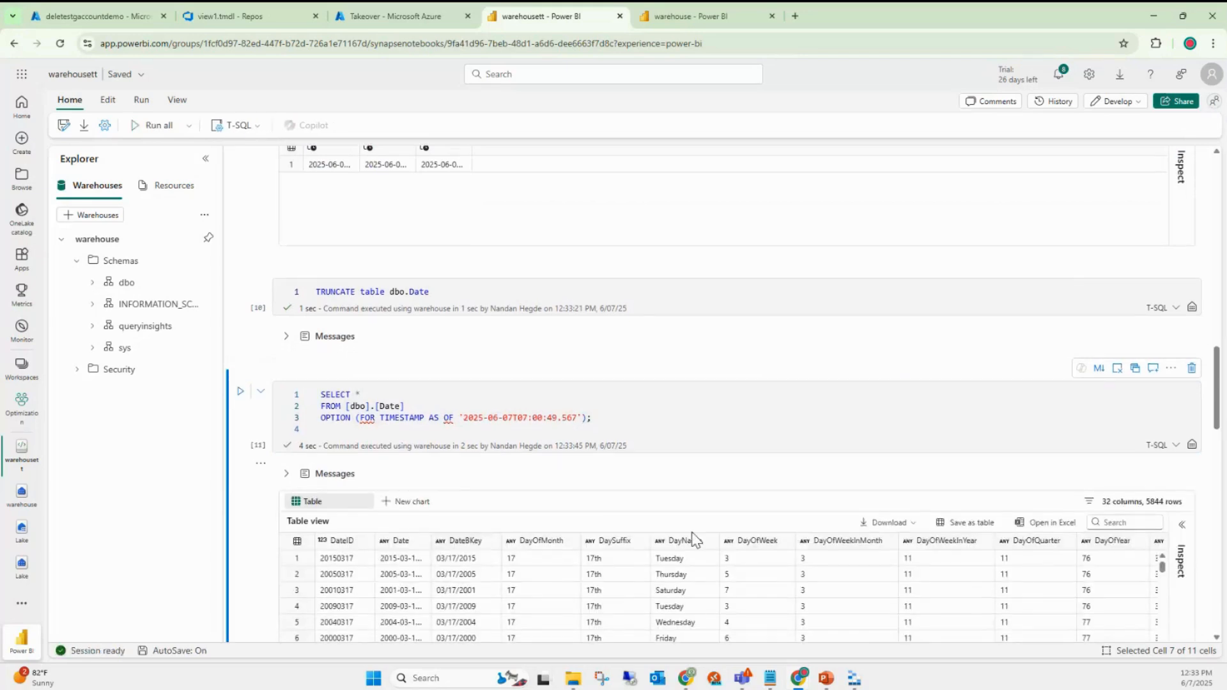
{"action": "scroll", "coordinate": [696, 540], "scroll_direction": "down", "scroll_amount": 10}
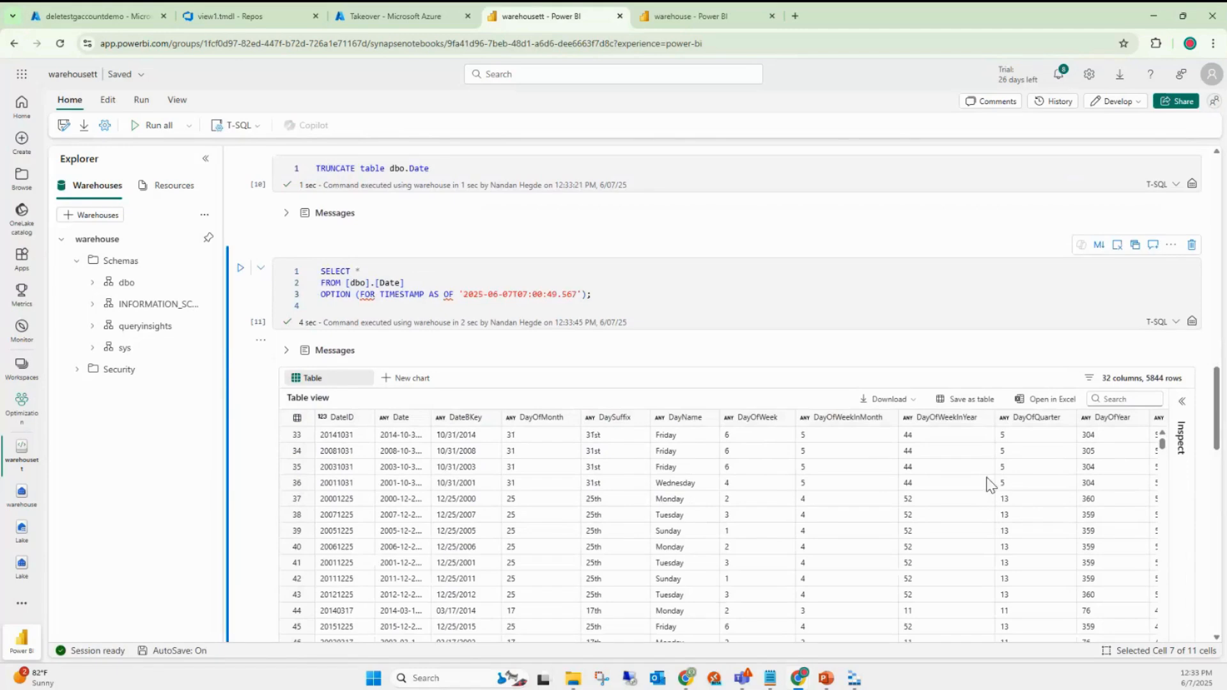
{"action": "scroll", "coordinate": [540, 390], "scroll_direction": "up", "scroll_amount": 2}
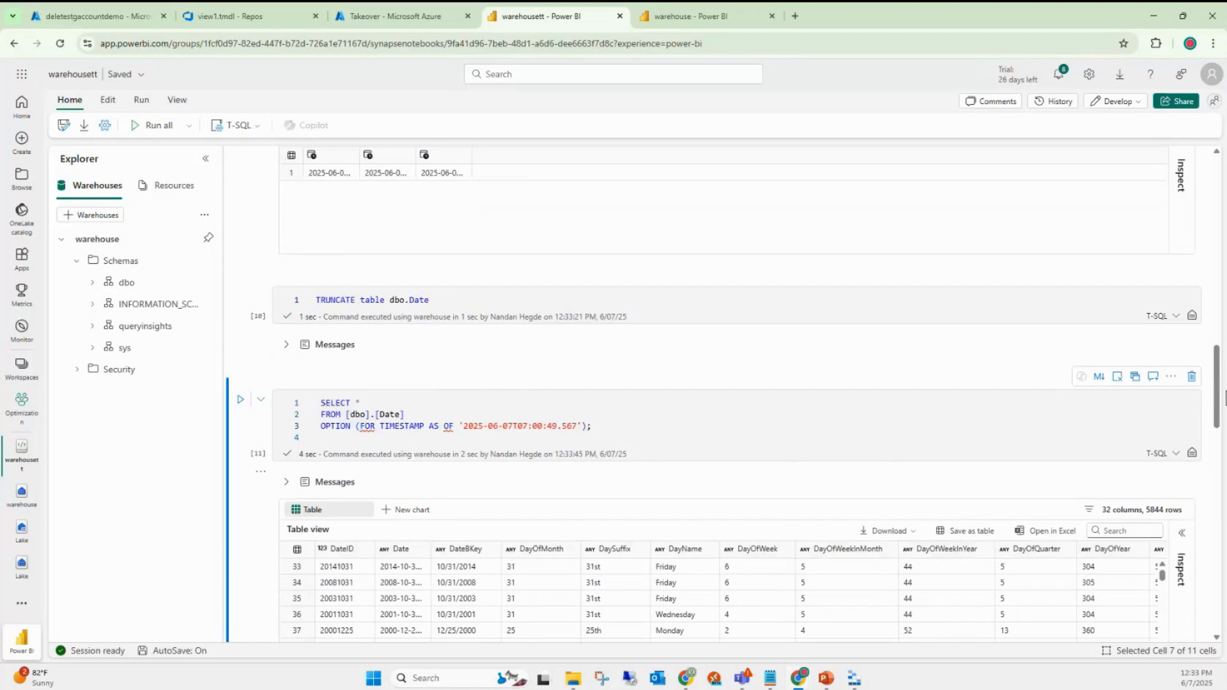
{"action": "scroll", "coordinate": [435, 575], "scroll_direction": "down", "scroll_amount": 10}
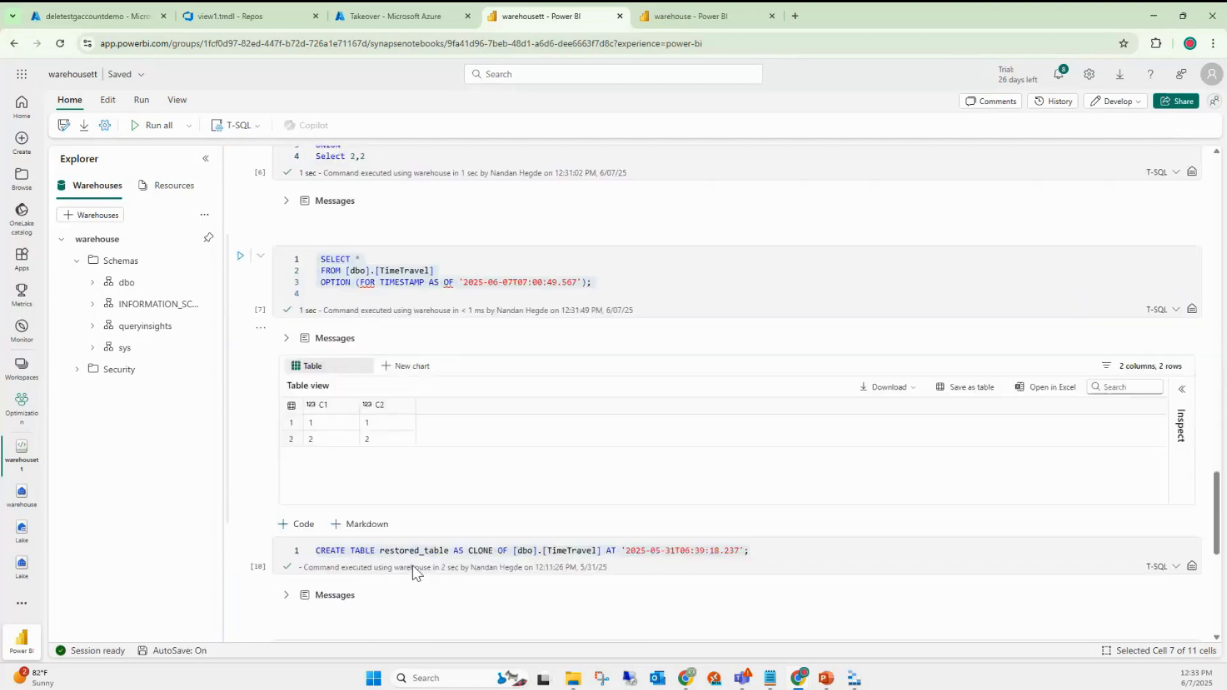
{"action": "scroll", "coordinate": [415, 572], "scroll_direction": "down", "scroll_amount": 1}
{"action": "triple_click", "coordinate": [367, 479]}
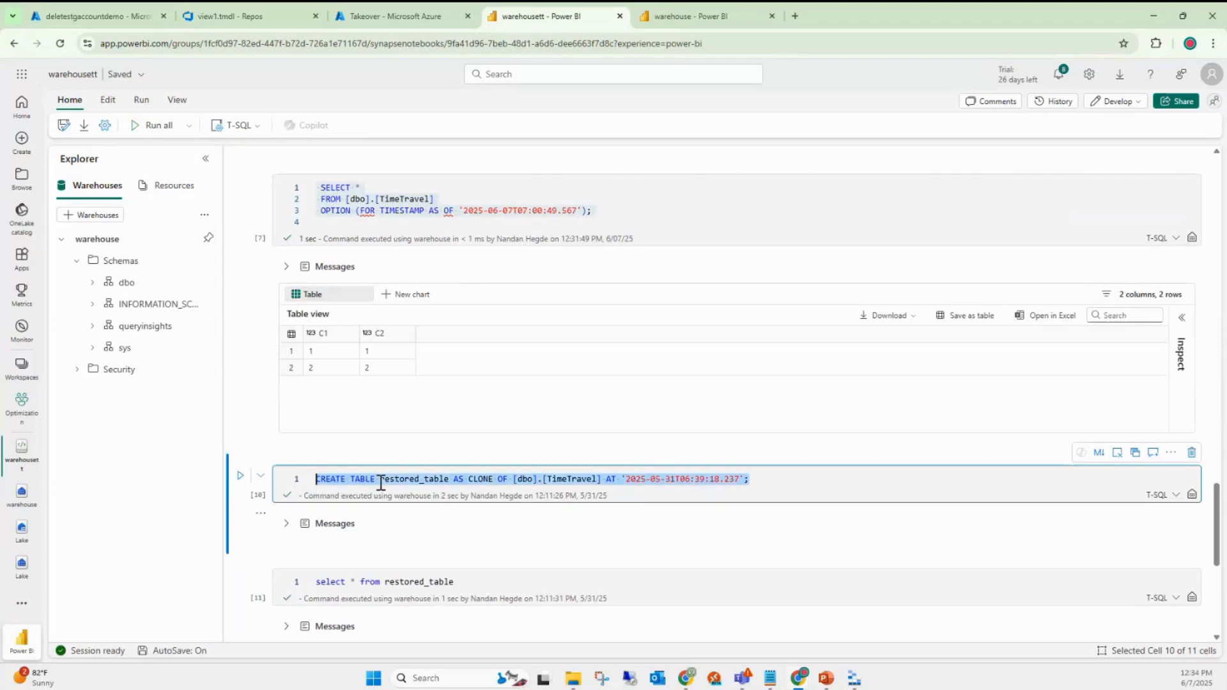
{"action": "double_click", "coordinate": [385, 483]}
{"action": "left_click", "coordinate": [419, 484]}
{"action": "triple_click", "coordinate": [486, 484]}
{"action": "left_click", "coordinate": [498, 481]}
{"action": "triple_click", "coordinate": [491, 480]}
{"action": "double_click", "coordinate": [489, 479]}
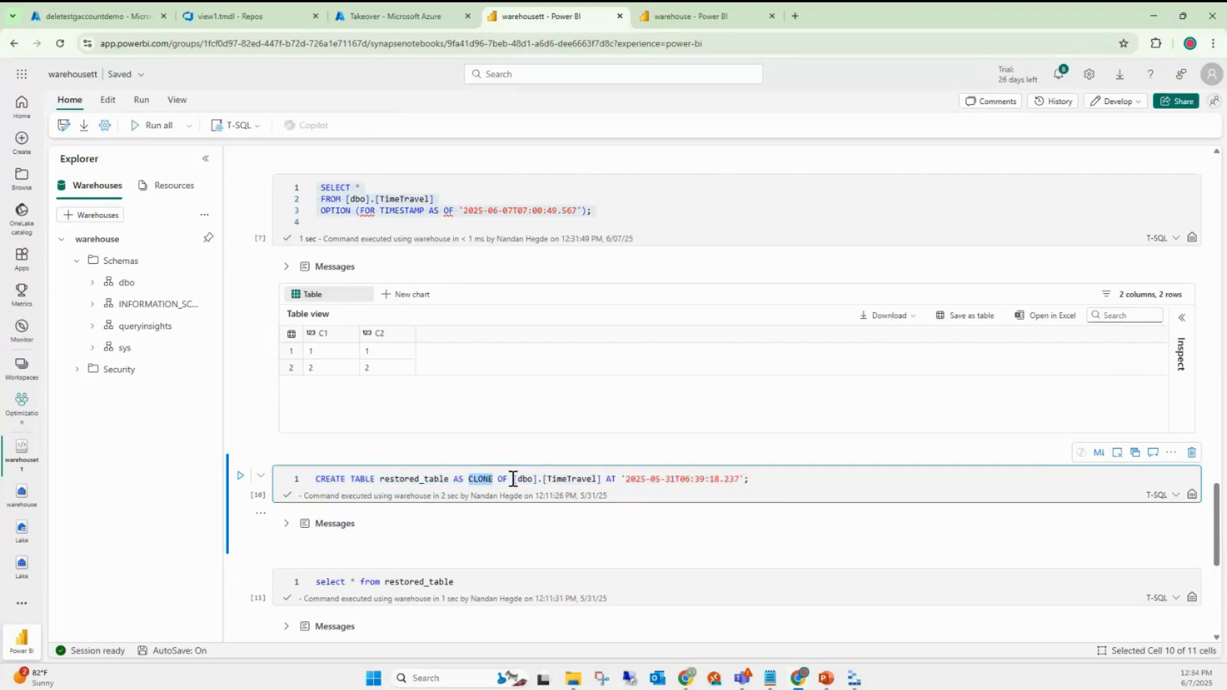
{"action": "left_click_drag", "start_coordinate": [513, 480], "coordinate": [749, 480]}
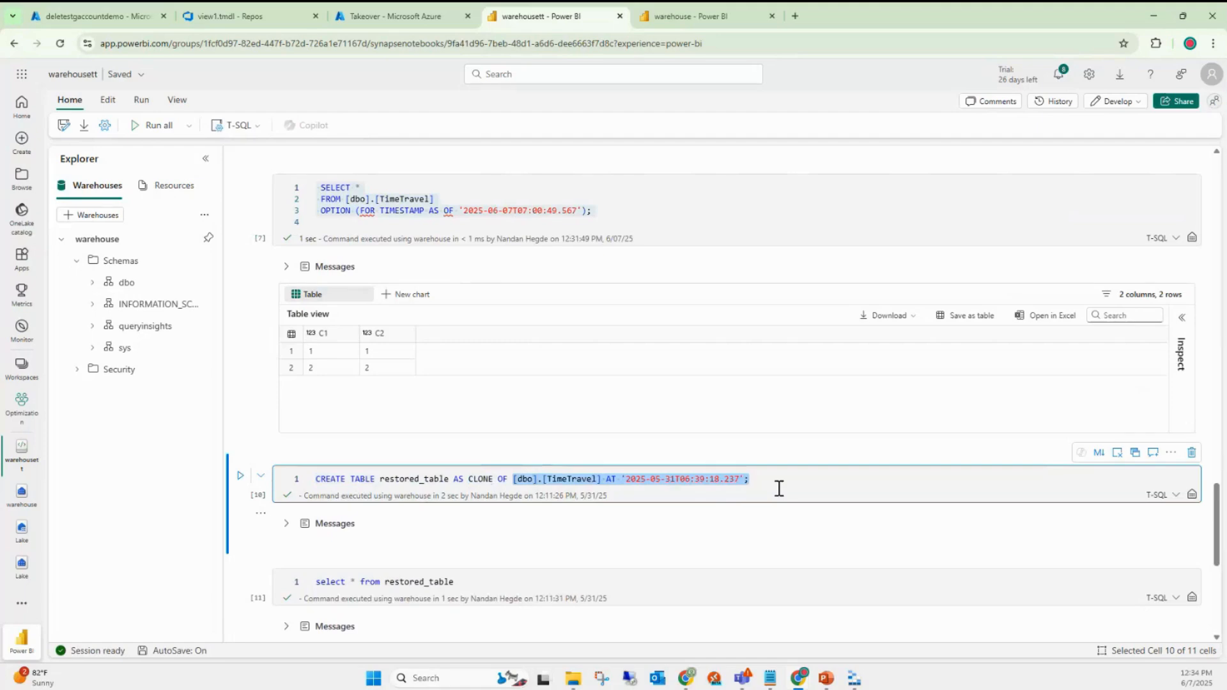
{"action": "scroll", "coordinate": [662, 614], "scroll_direction": "up", "scroll_amount": 5}
{"action": "scroll", "coordinate": [663, 615], "scroll_direction": "up", "scroll_amount": 2}
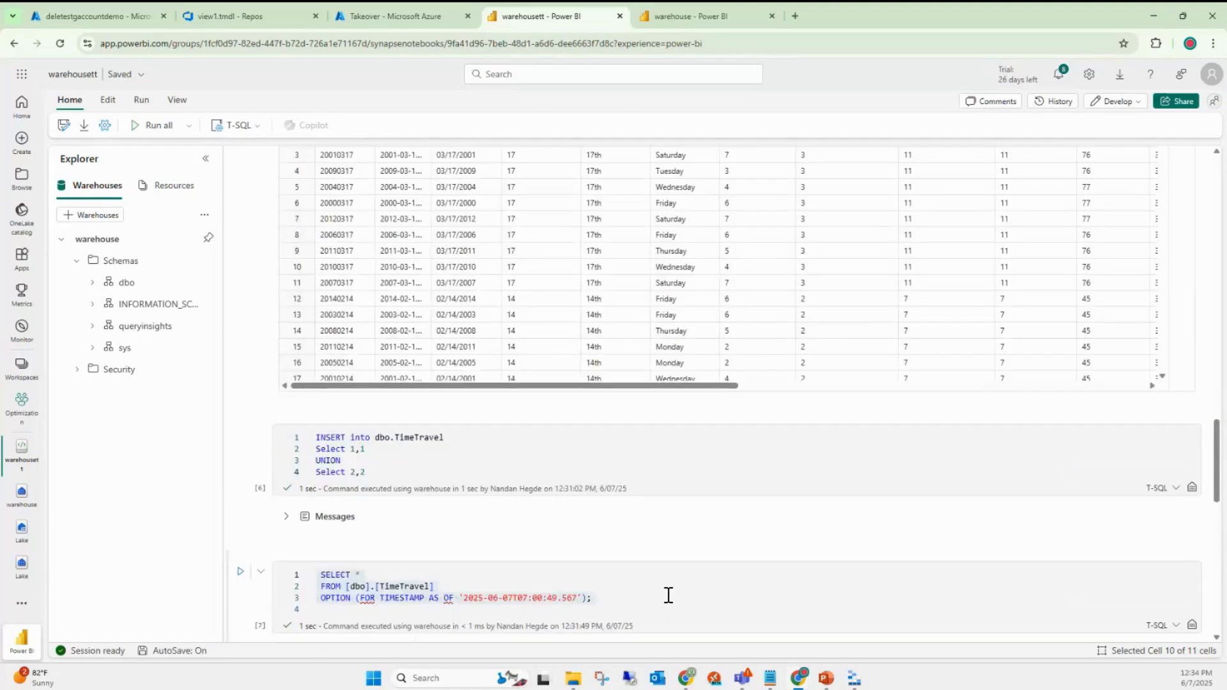
{"action": "scroll", "coordinate": [669, 596], "scroll_direction": "up", "scroll_amount": 1}
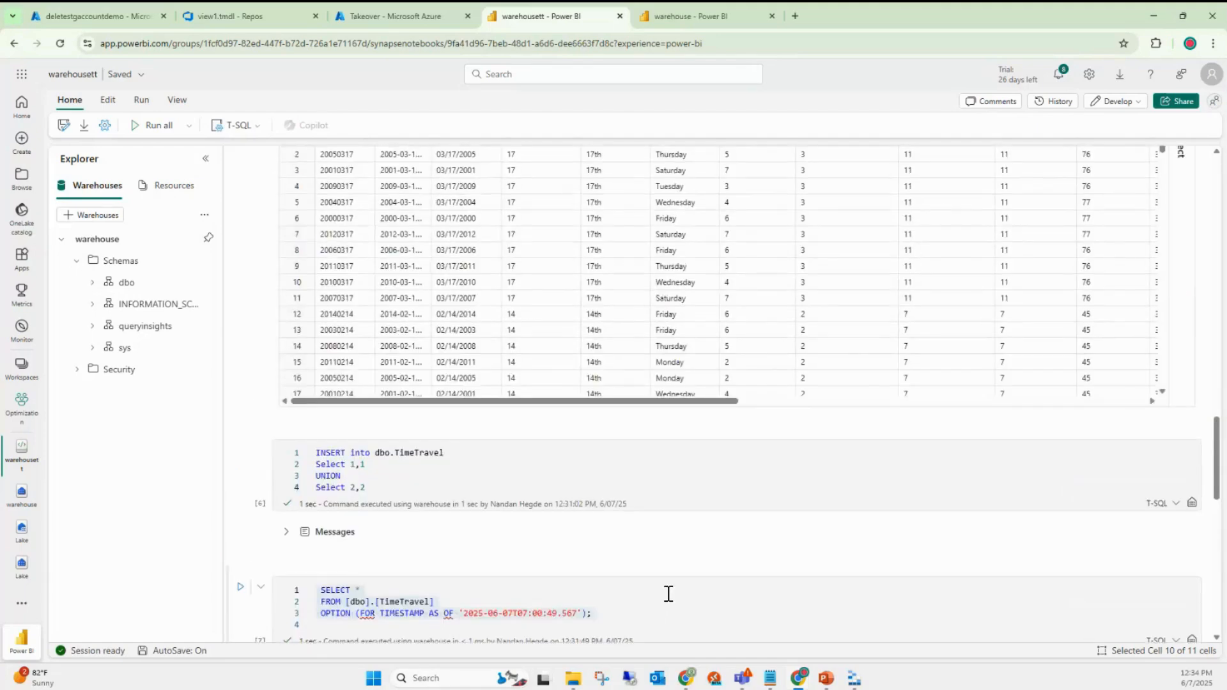
{"action": "scroll", "coordinate": [669, 594], "scroll_direction": "up", "scroll_amount": 2}
{"action": "scroll", "coordinate": [669, 594], "scroll_direction": "up", "scroll_amount": 2}
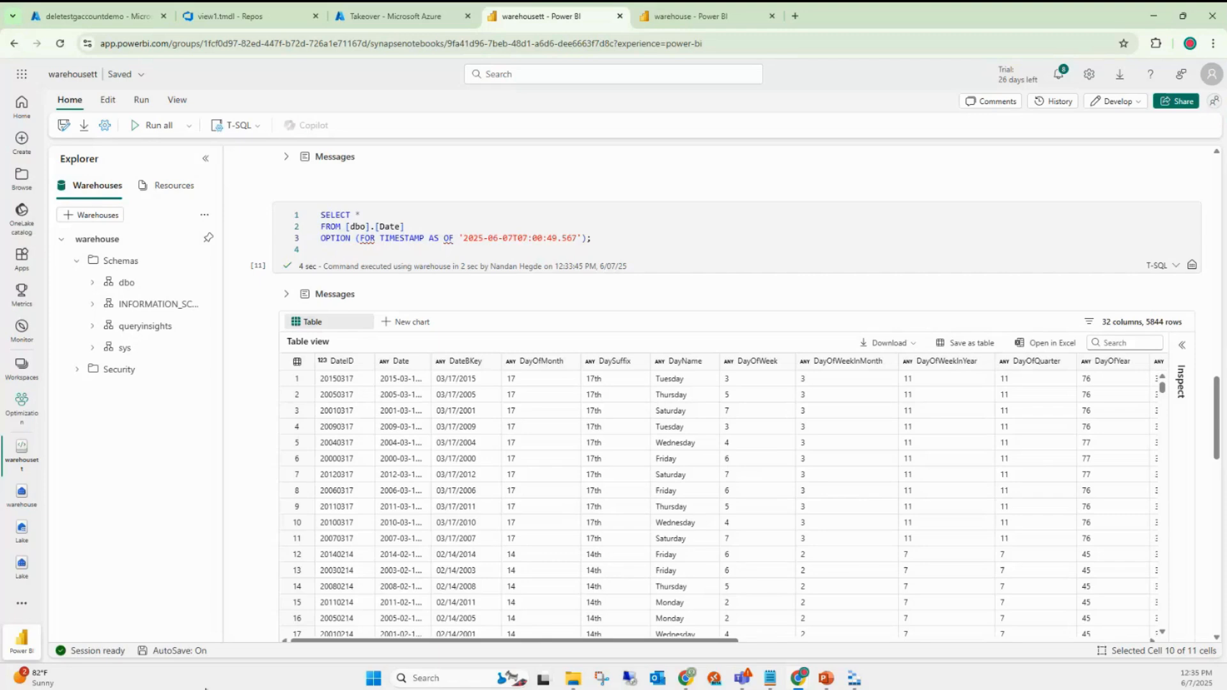
- From the warehouse tab, go to Optimization > TT folder and open the LakehouseTT notebook
{"action": "left_click", "coordinate": [709, 22]}
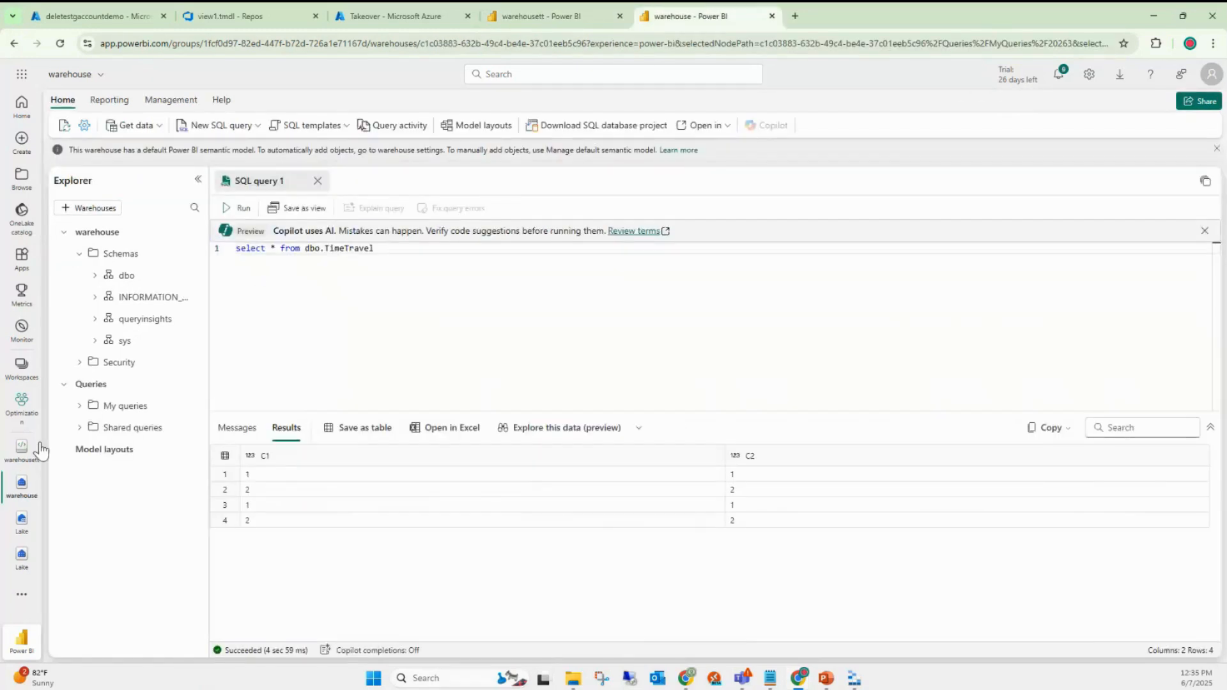
{"action": "left_click", "coordinate": [21, 404]}
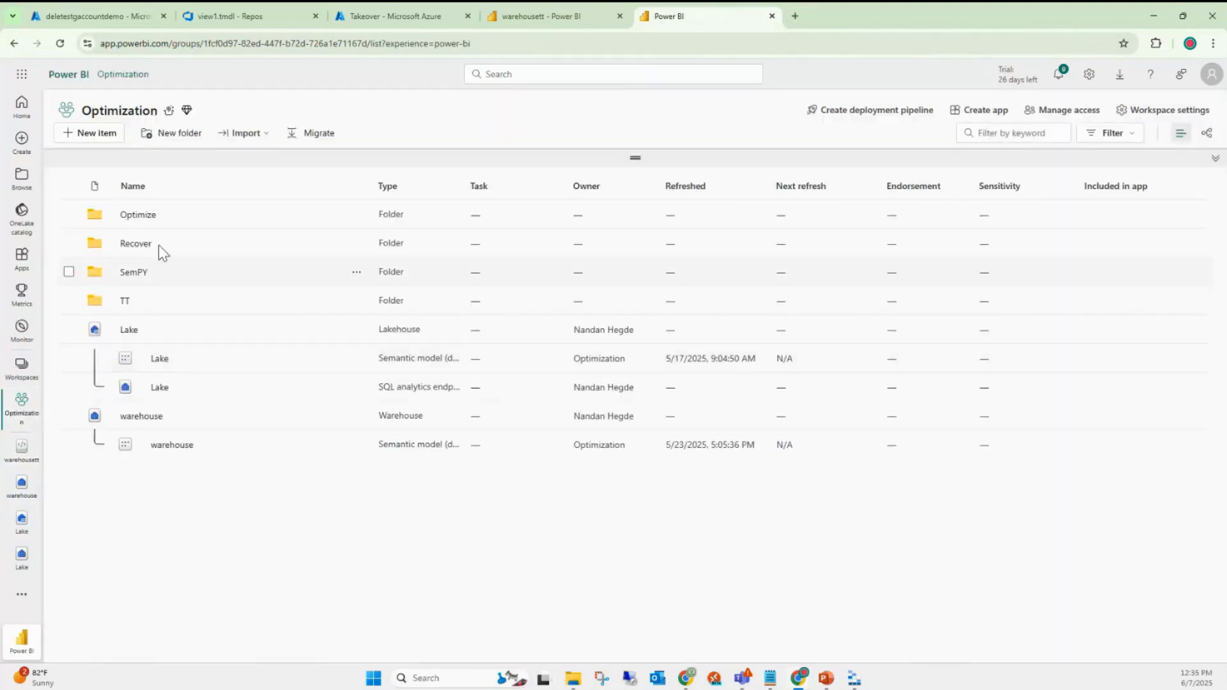
{"action": "left_click", "coordinate": [126, 301]}
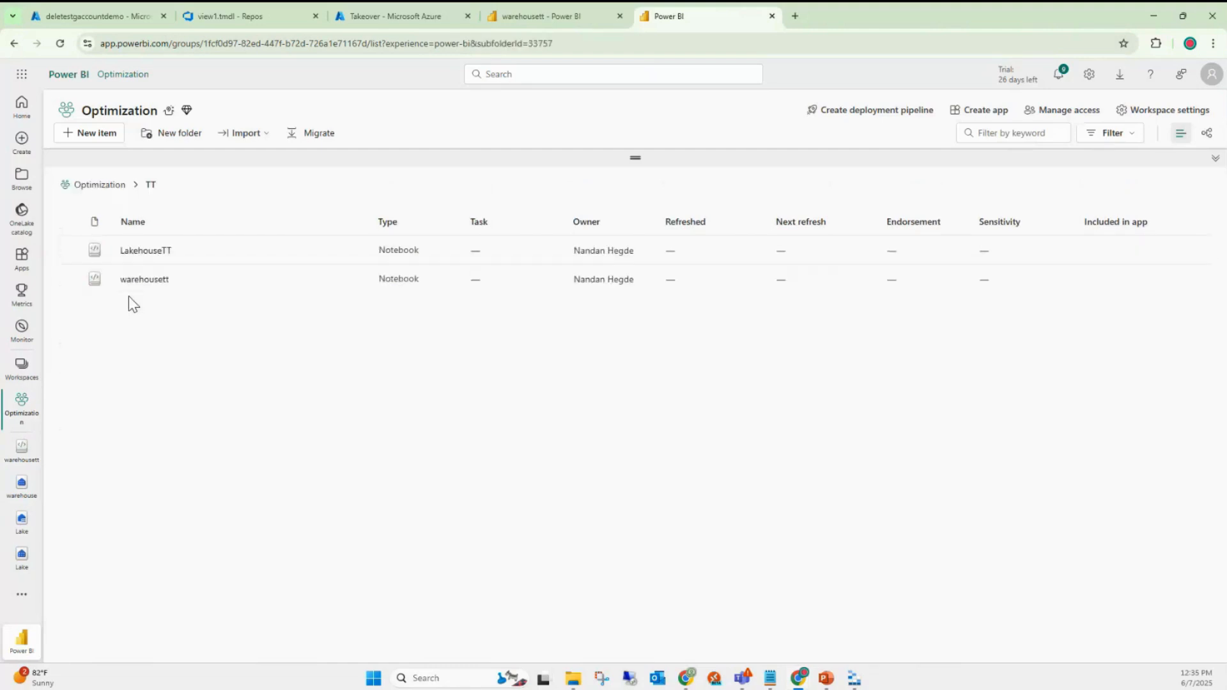
{"action": "left_click", "coordinate": [144, 253]}
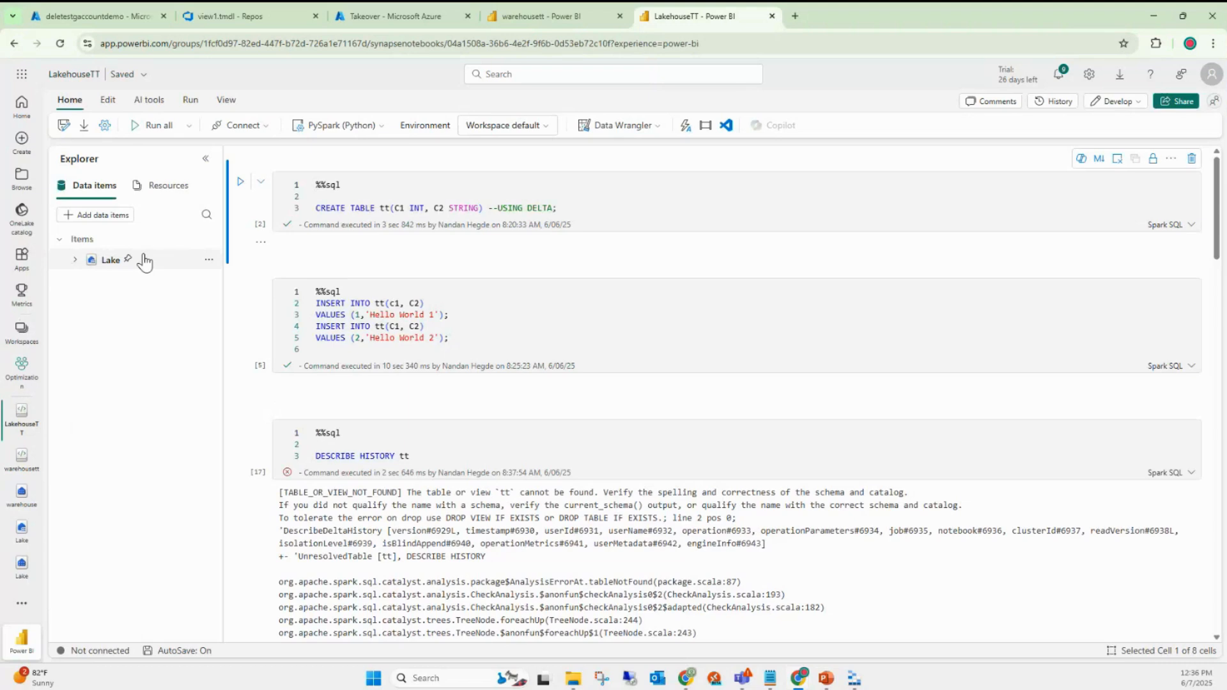
- Review the failed DESCRIBE HISTORY tt statement and its output, then return to warehousett
{"action": "left_click", "coordinate": [437, 458]}
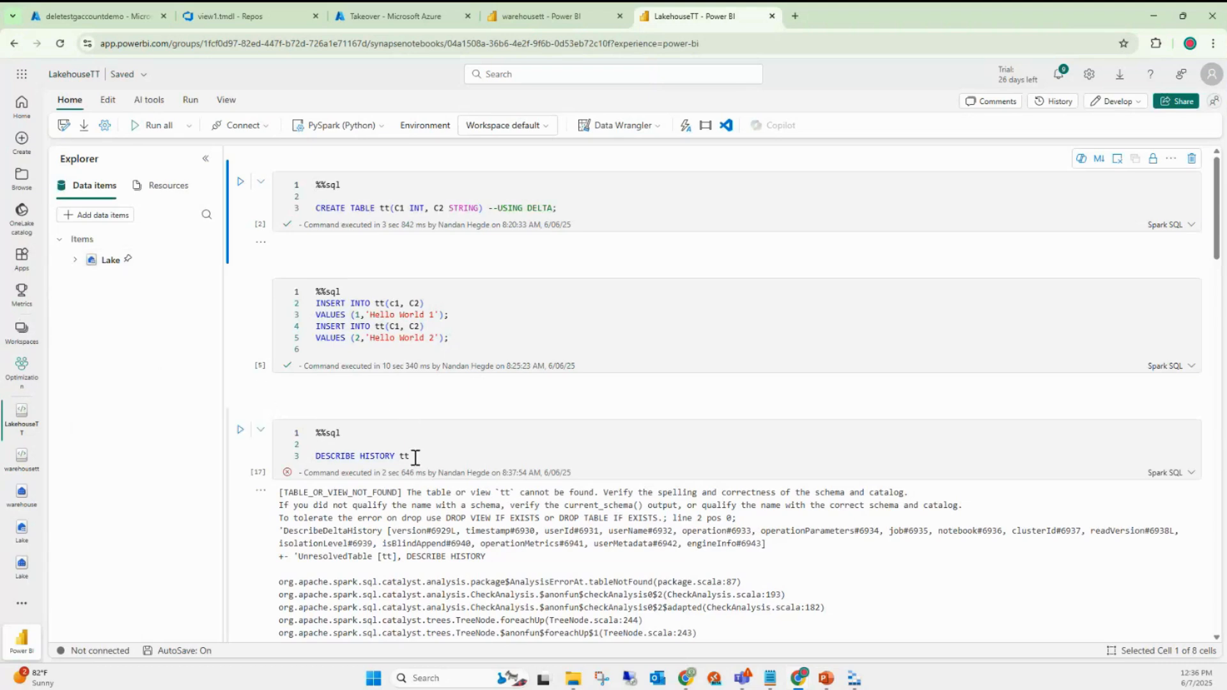
{"action": "left_click_drag", "start_coordinate": [414, 458], "coordinate": [316, 456]}
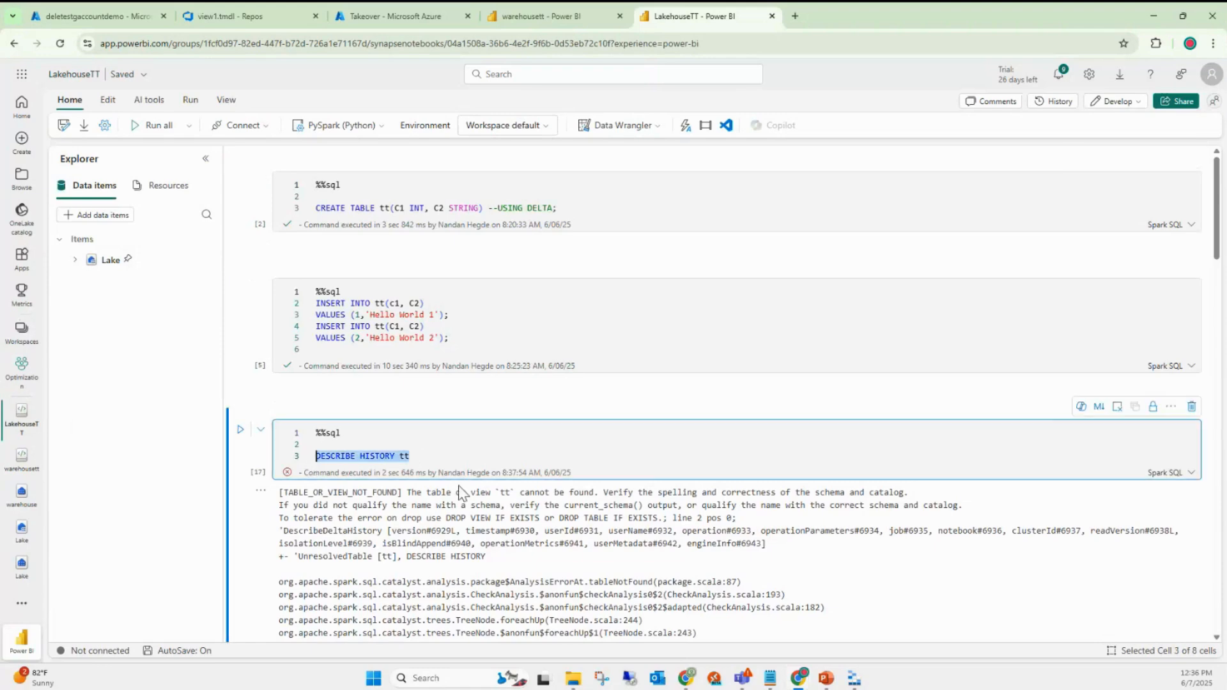
{"action": "scroll", "coordinate": [461, 492], "scroll_direction": "down", "scroll_amount": 8}
{"action": "scroll", "coordinate": [467, 489], "scroll_direction": "down", "scroll_amount": 10}
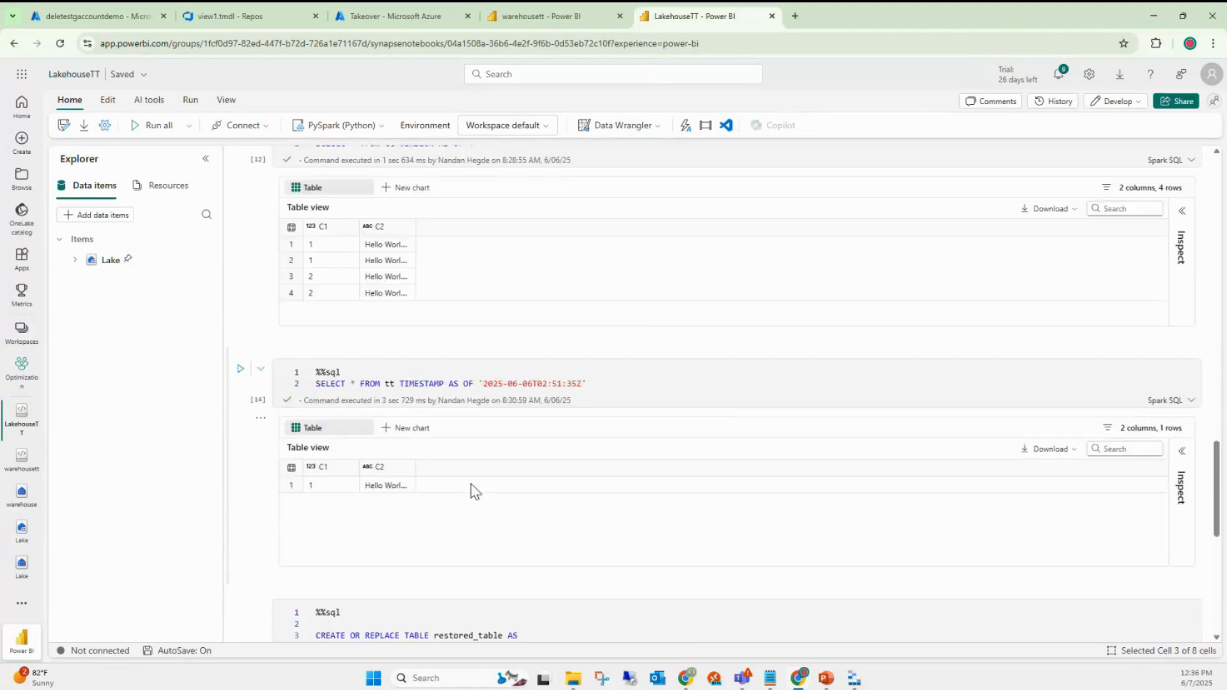
{"action": "scroll", "coordinate": [471, 493], "scroll_direction": "up", "scroll_amount": 4}
{"action": "scroll", "coordinate": [473, 492], "scroll_direction": "up", "scroll_amount": 10}
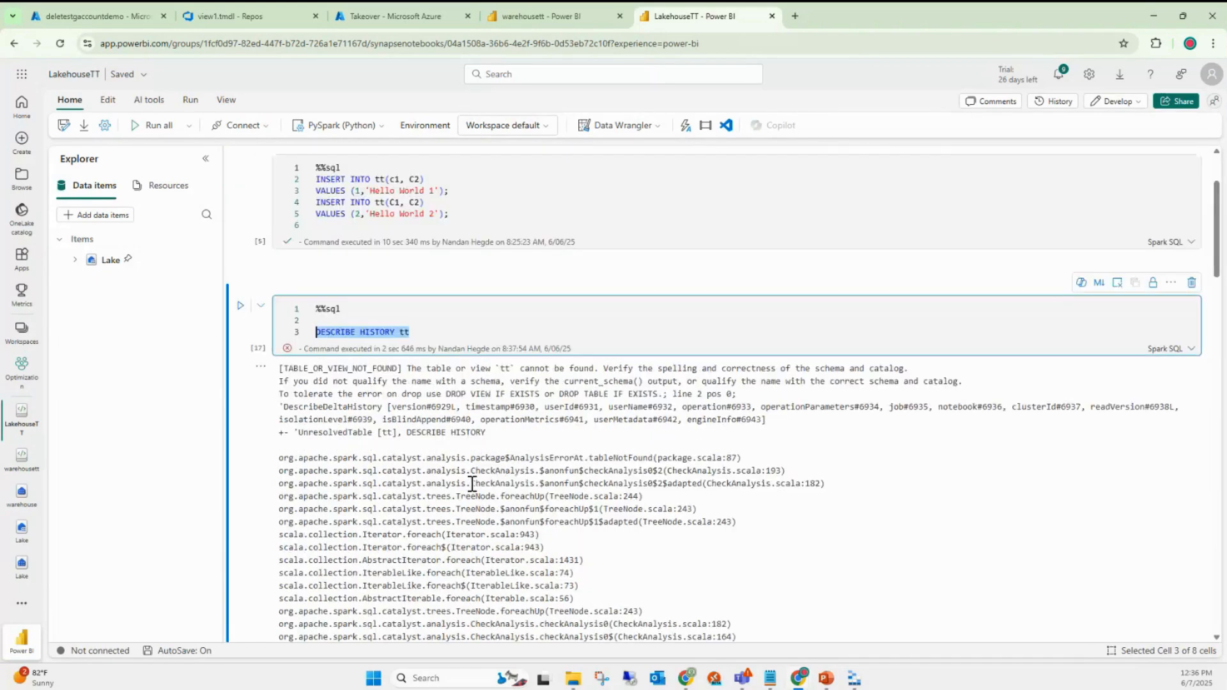
{"action": "left_click", "coordinate": [562, 11]}
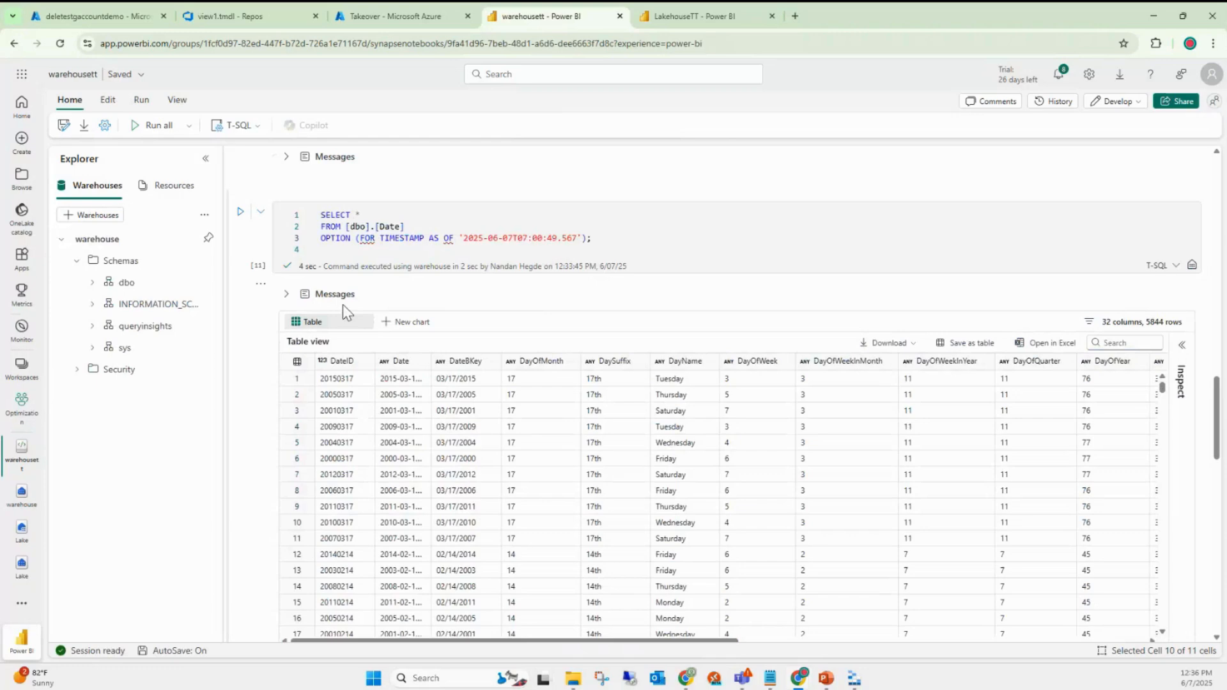
- Add a cell running DESCRIBE HISTORY Date on the warehouse table
{"action": "scroll", "coordinate": [315, 259], "scroll_direction": "down", "scroll_amount": 5}
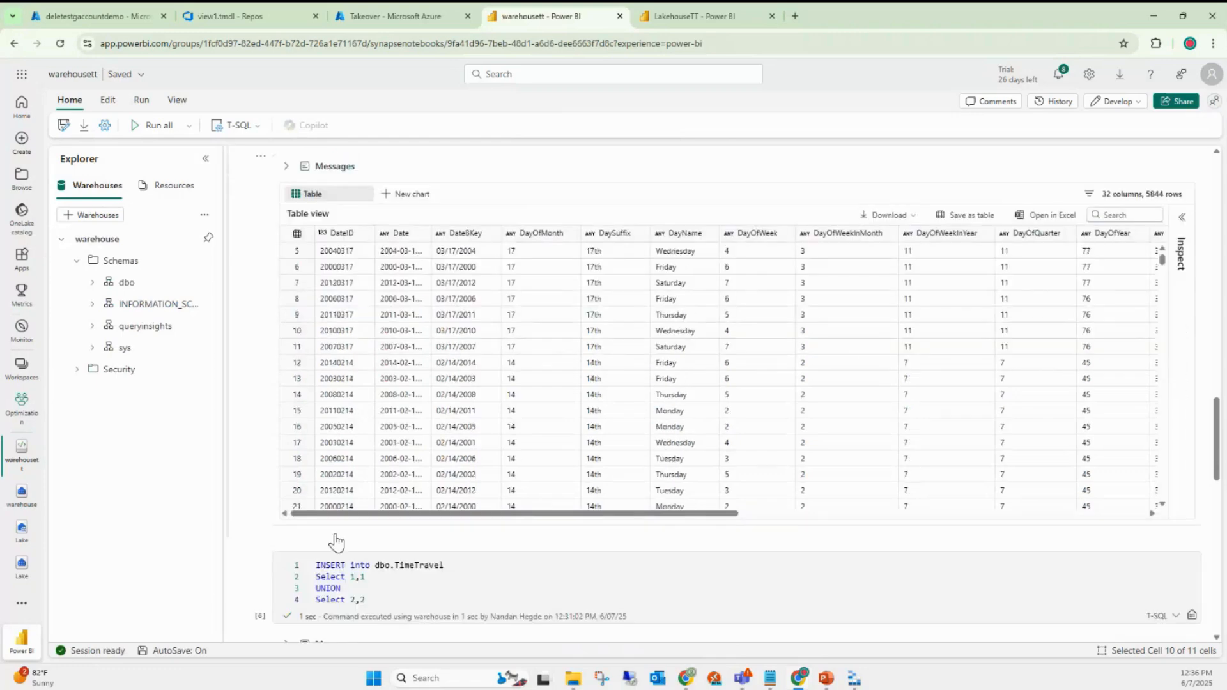
{"action": "left_click", "coordinate": [303, 412]}
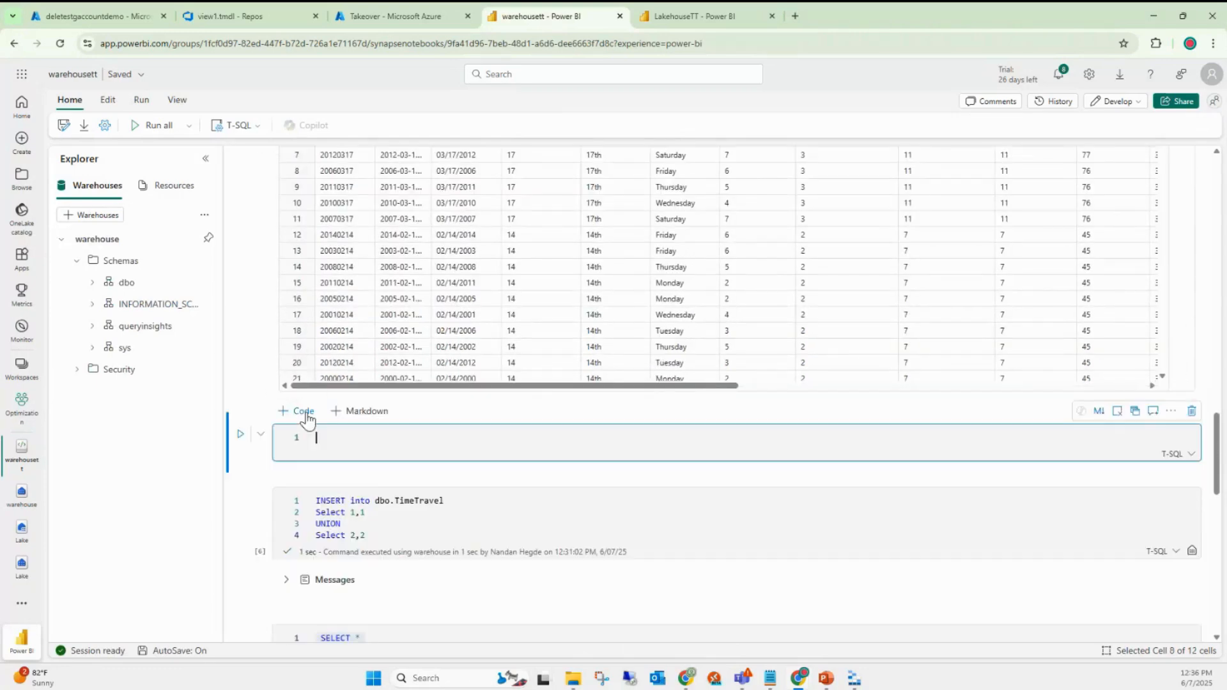
{"action": "type", "text": "DESCRIBE HISTORY tt"}
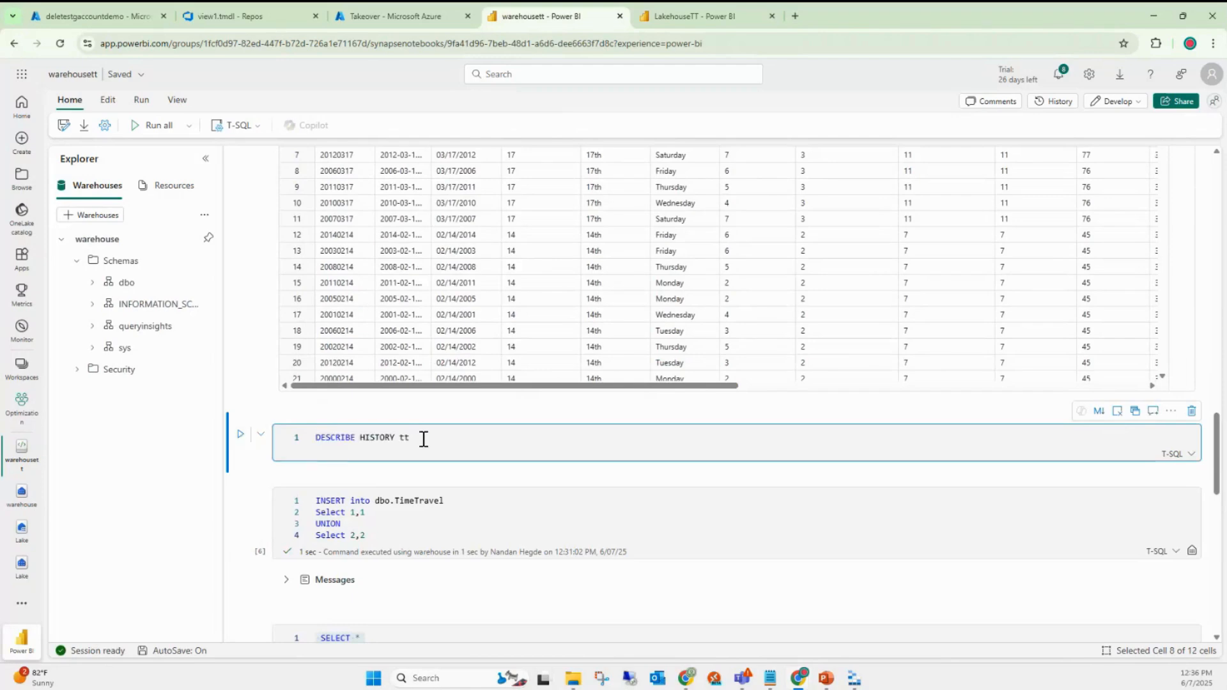
{"action": "key", "text": "BackSpace"}
{"action": "key", "text": "BackSpace"}
{"action": "type", "text": "Date"}
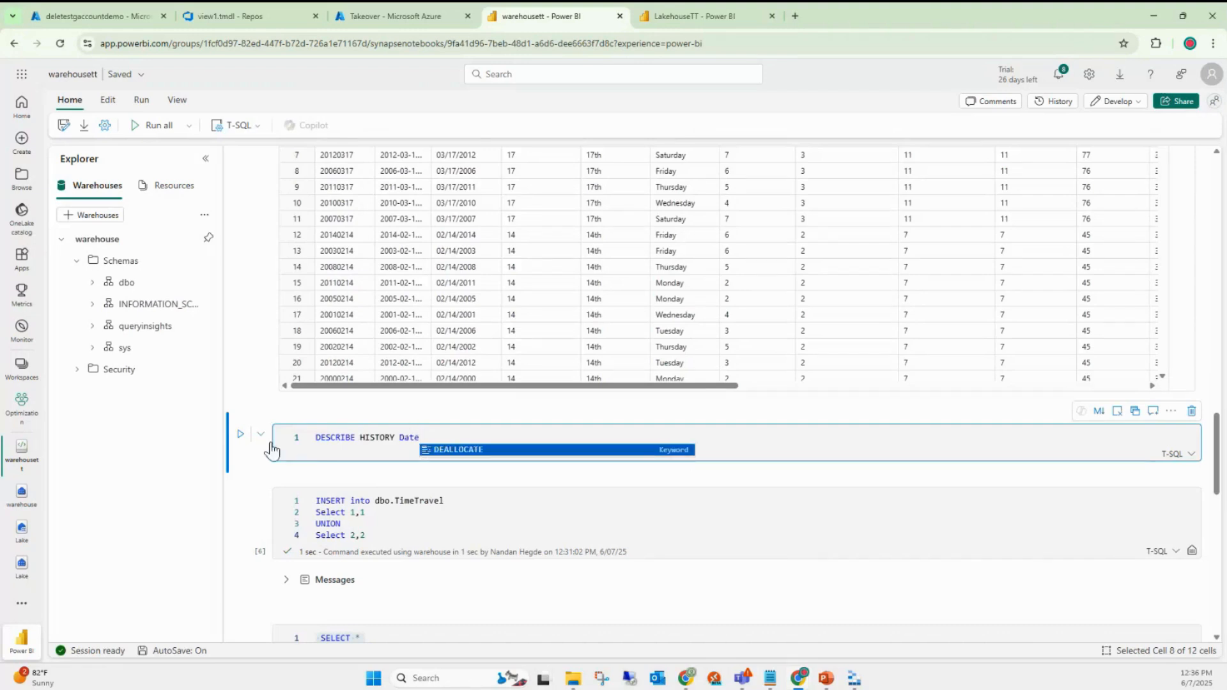
{"action": "left_click", "coordinate": [242, 437]}
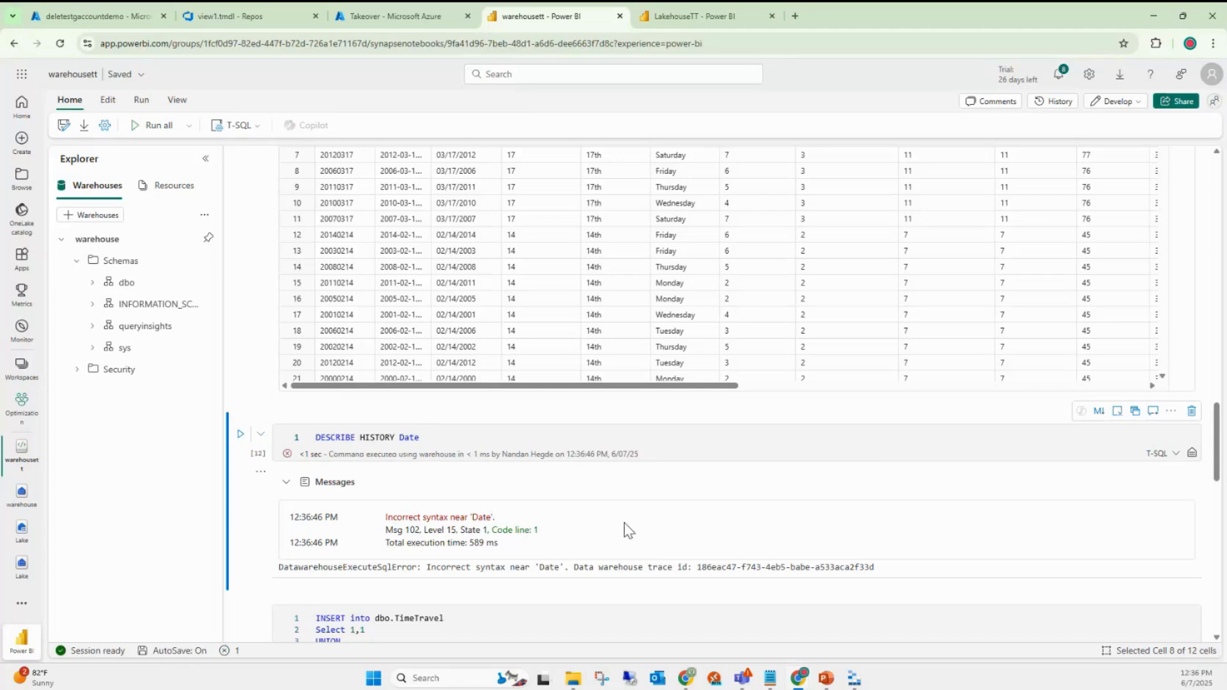
{"action": "scroll", "coordinate": [525, 521], "scroll_direction": "down", "scroll_amount": 2}
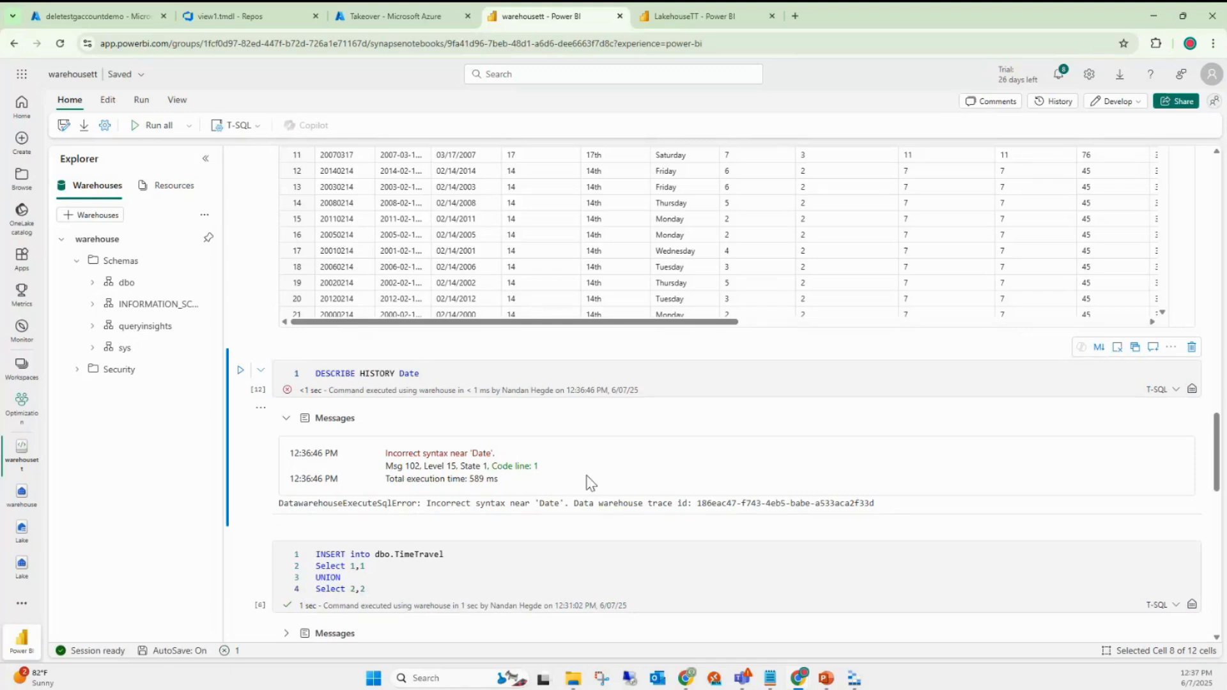
- Change the table to dbo.Date, rerun it, then comment the failing line out with --
{"action": "double_click", "coordinate": [413, 372]}
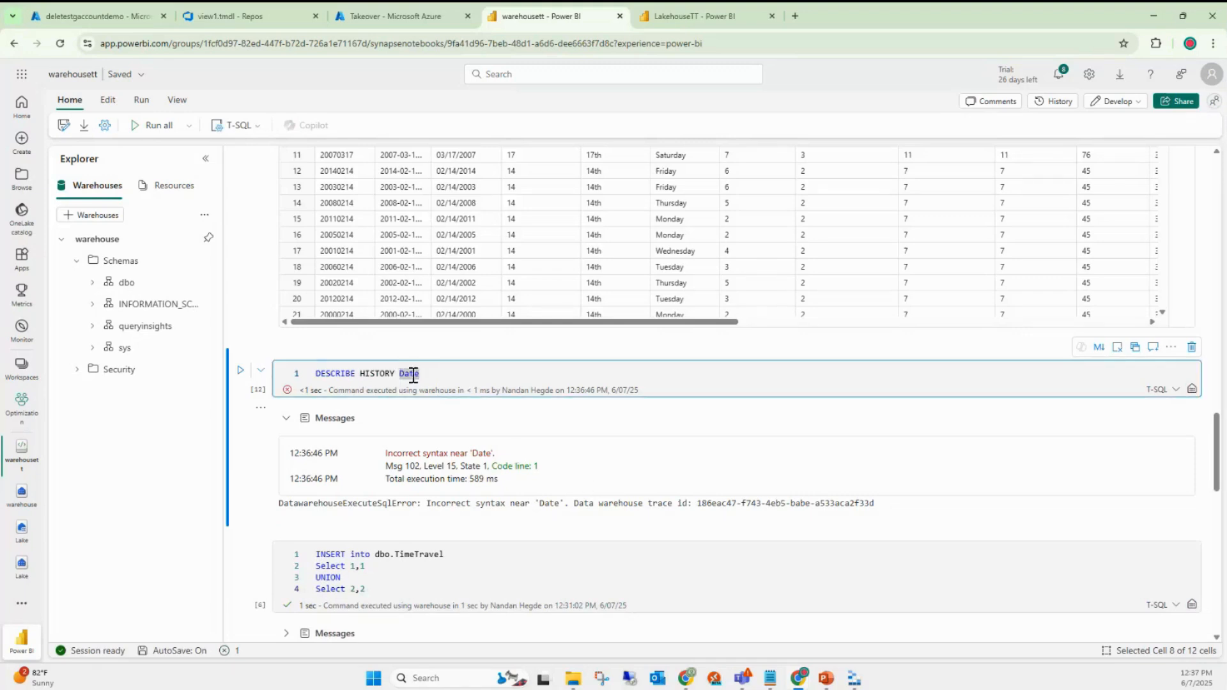
{"action": "key", "text": "Left"}
{"action": "type", "text": "dbo."}
{"action": "key", "text": "shift+End"}
{"action": "left_click", "coordinate": [241, 370]}
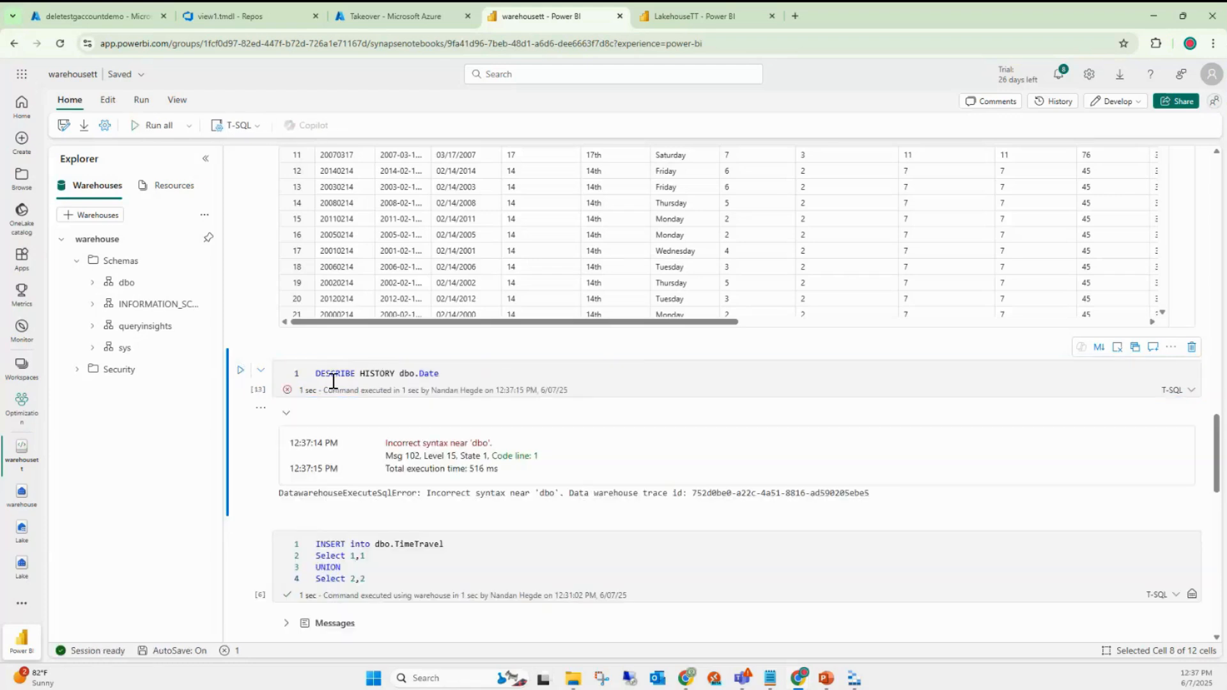
{"action": "left_click", "coordinate": [318, 373]}
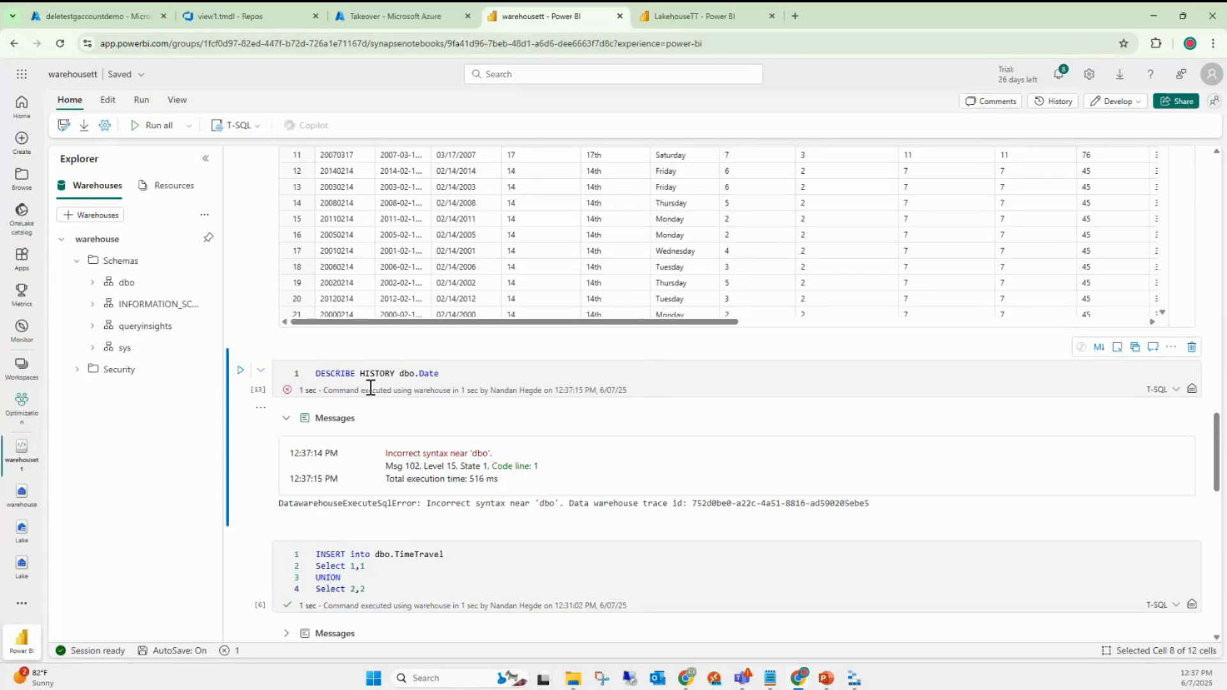
{"action": "type", "text": "--"}
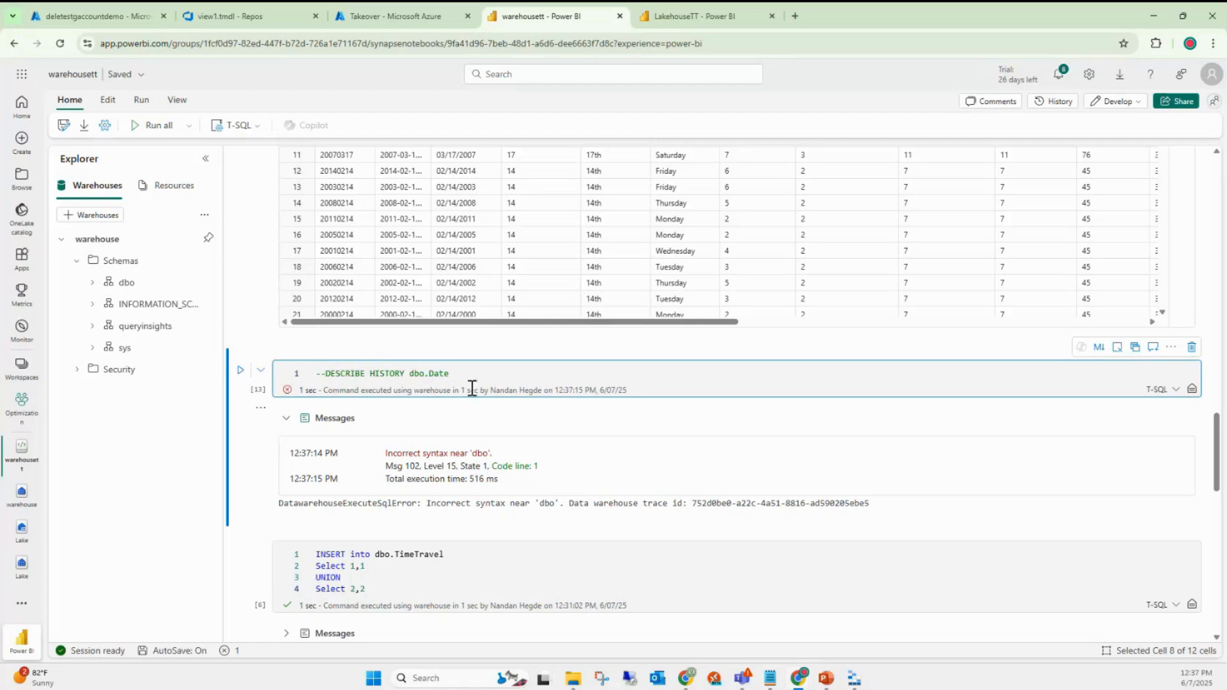
- Review the LakehouseTT VERSION AS OF and TIMESTAMP AS OF queries, then return to warehousett
{"action": "left_click", "coordinate": [688, 13]}
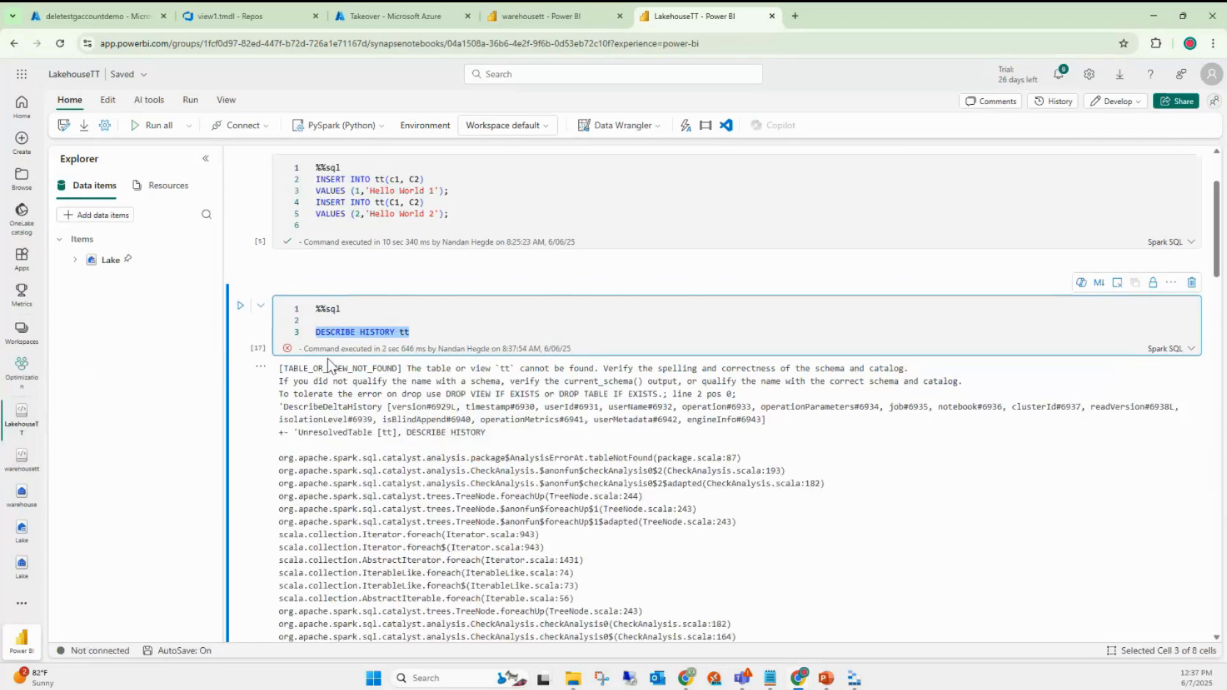
{"action": "left_click", "coordinate": [444, 331]}
{"action": "scroll", "coordinate": [464, 407], "scroll_direction": "down", "scroll_amount": 15}
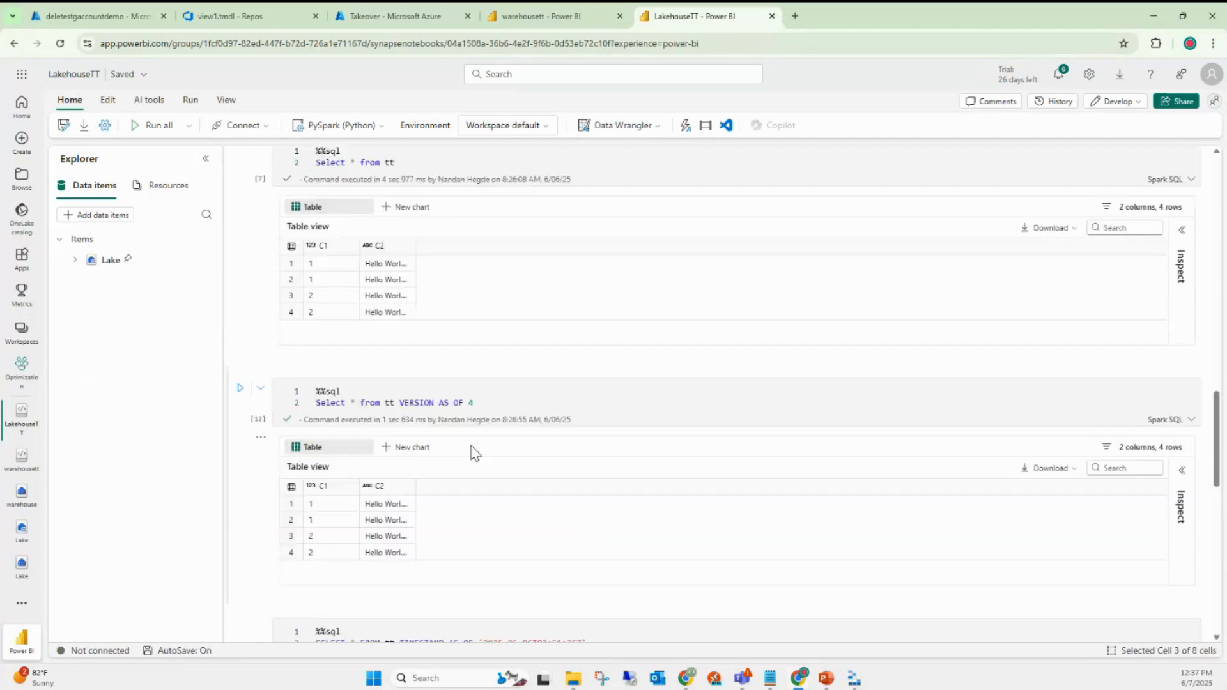
{"action": "scroll", "coordinate": [448, 448], "scroll_direction": "down", "scroll_amount": 2}
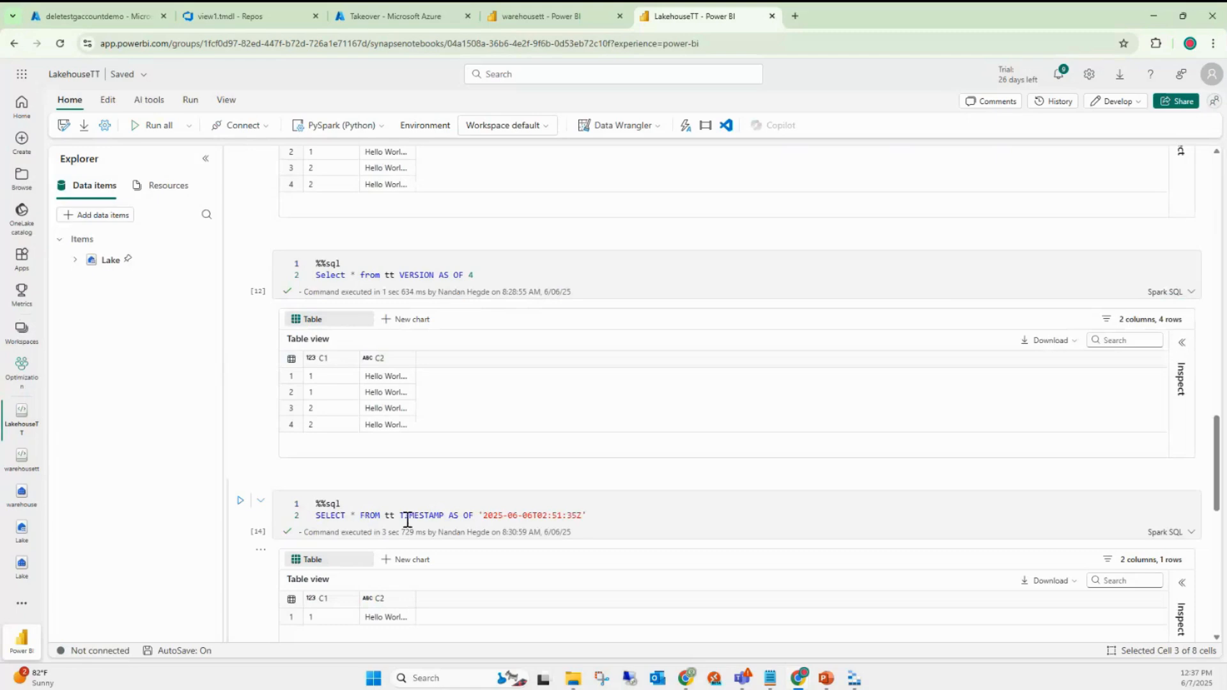
{"action": "left_click", "coordinate": [546, 8]}
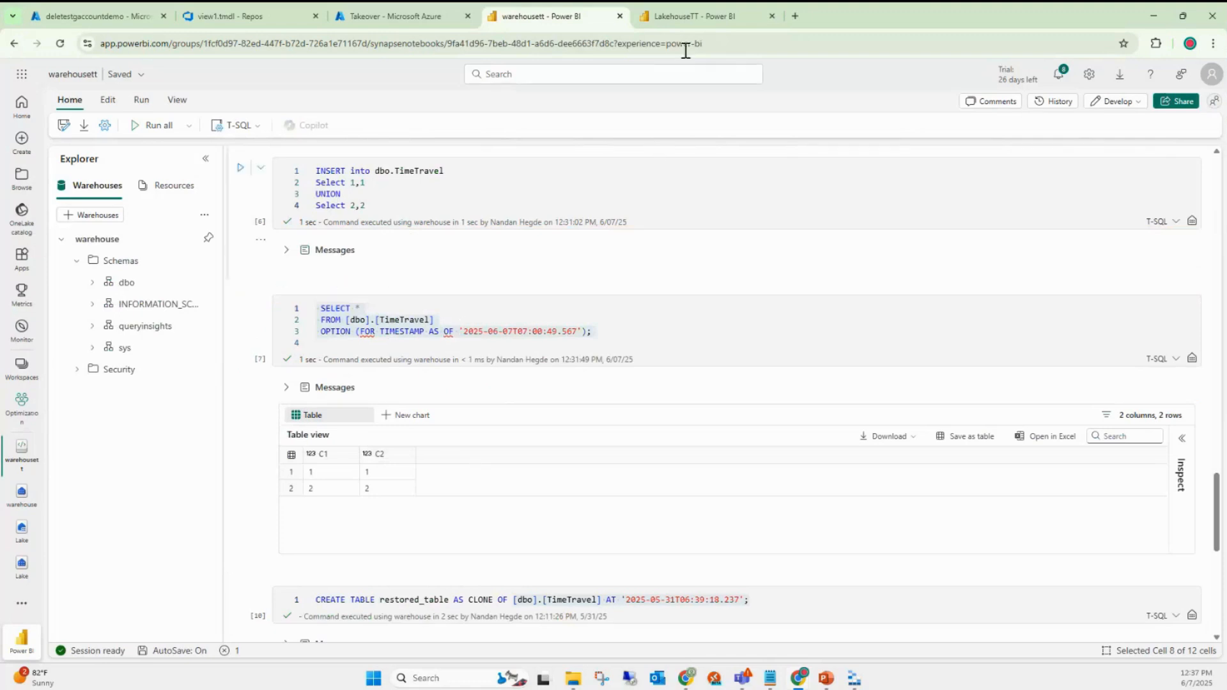
{"action": "key", "text": "ctrl+Tab"}
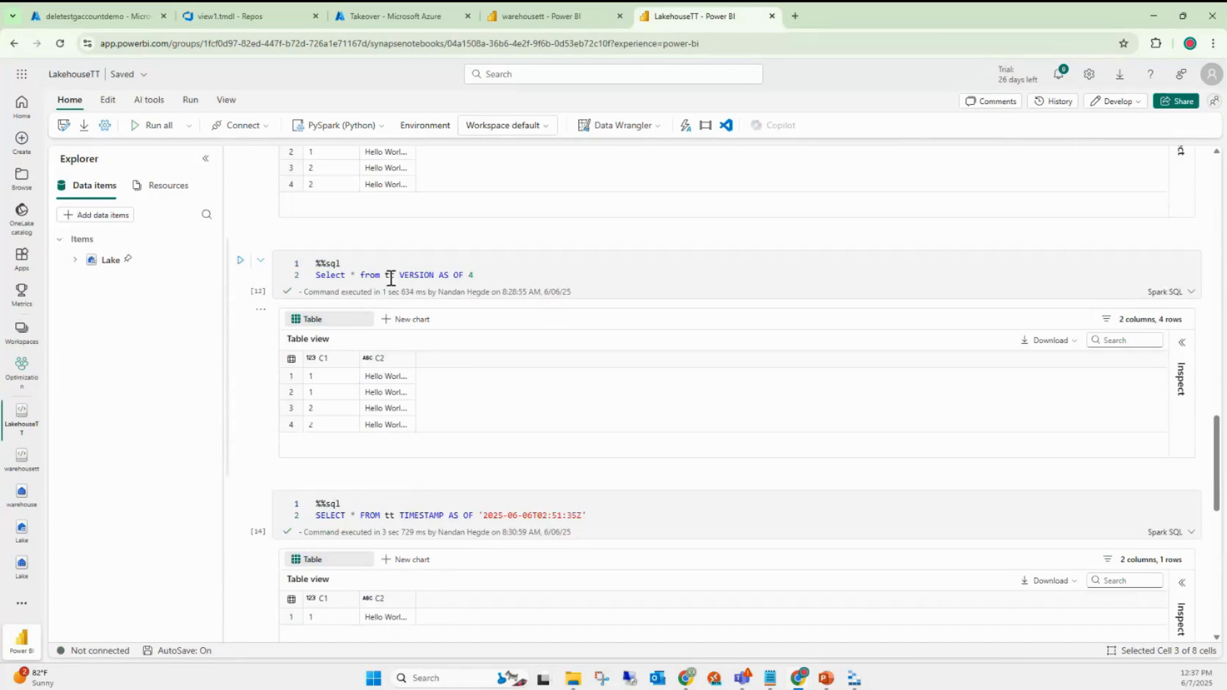
{"action": "left_click", "coordinate": [556, 17]}
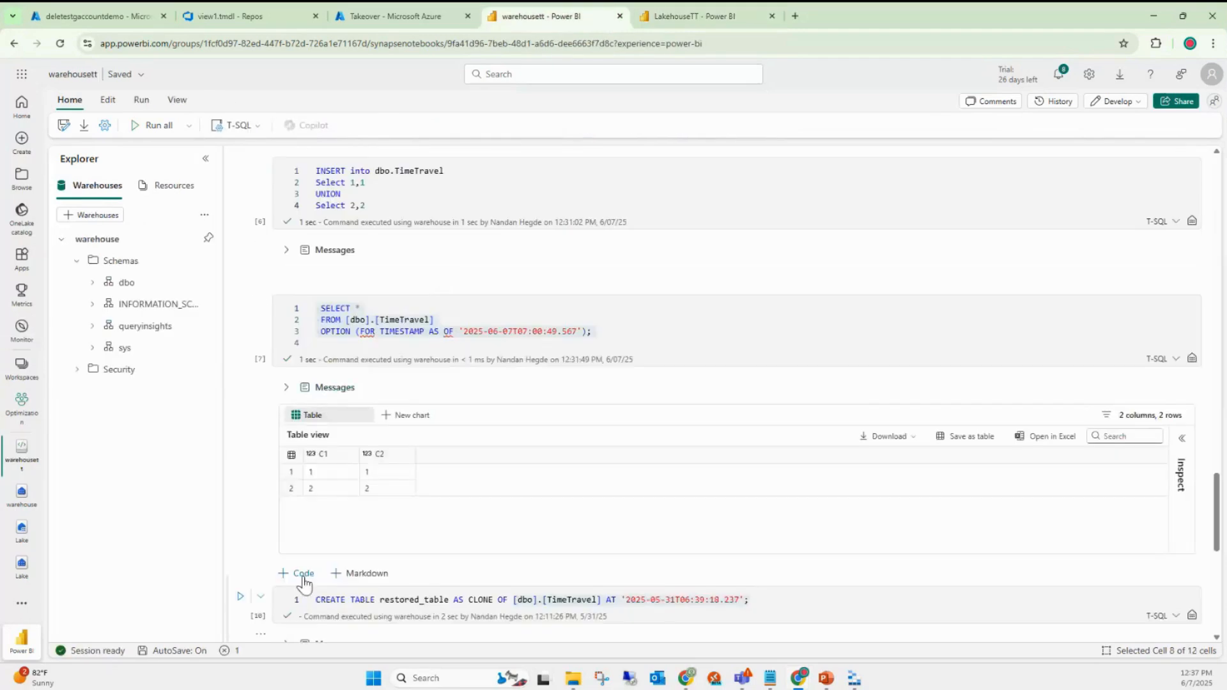
- Add an empty code cell below the TimeTravel query and select that timestamp time-travel query
{"action": "left_click", "coordinate": [304, 573]}
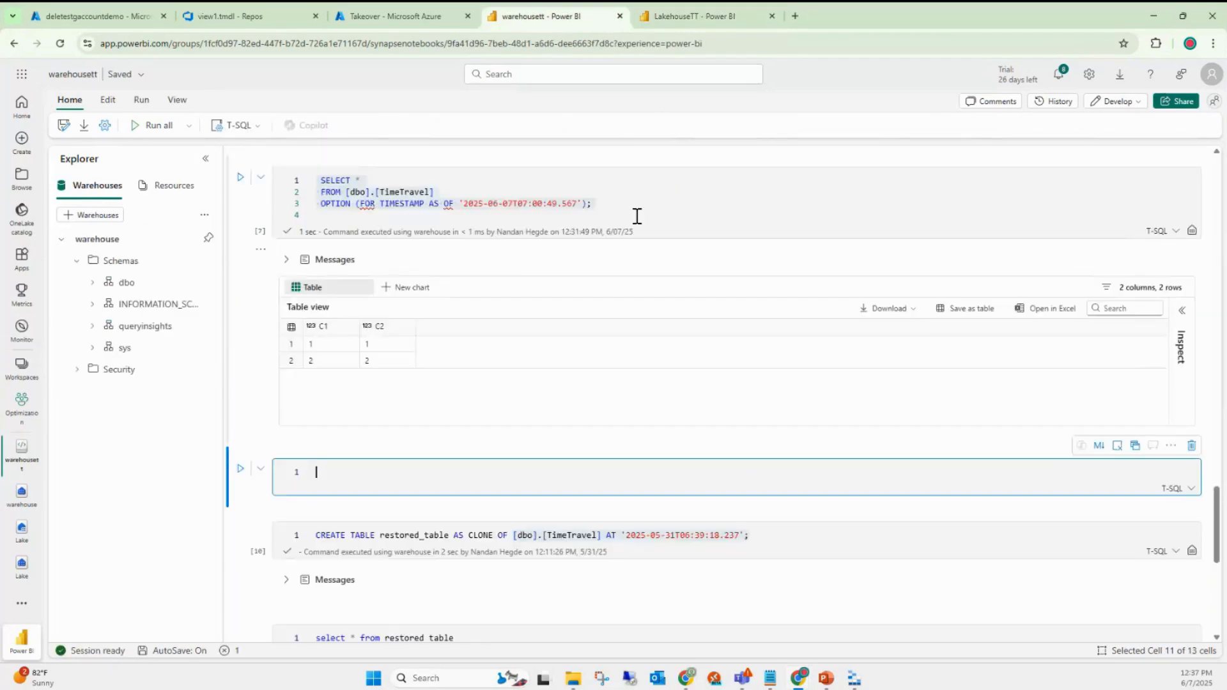
{"action": "left_click", "coordinate": [610, 209]}
{"action": "left_click_drag", "start_coordinate": [610, 209], "coordinate": [316, 181]}
{"action": "key", "text": "ctrl+c"}
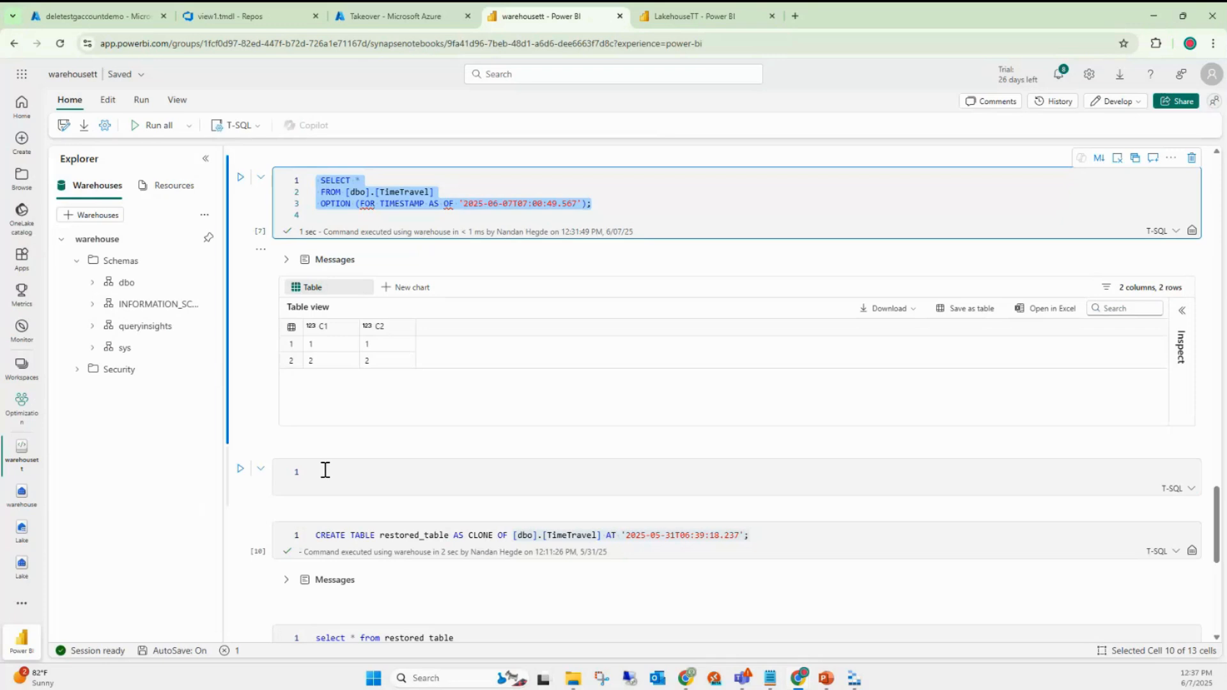
- Paste the query into the new cell, changing TIMESTAMP to VERSION and the timestamp to 1
{"action": "left_click", "coordinate": [326, 470]}
{"action": "key", "text": "ctrl+v"}
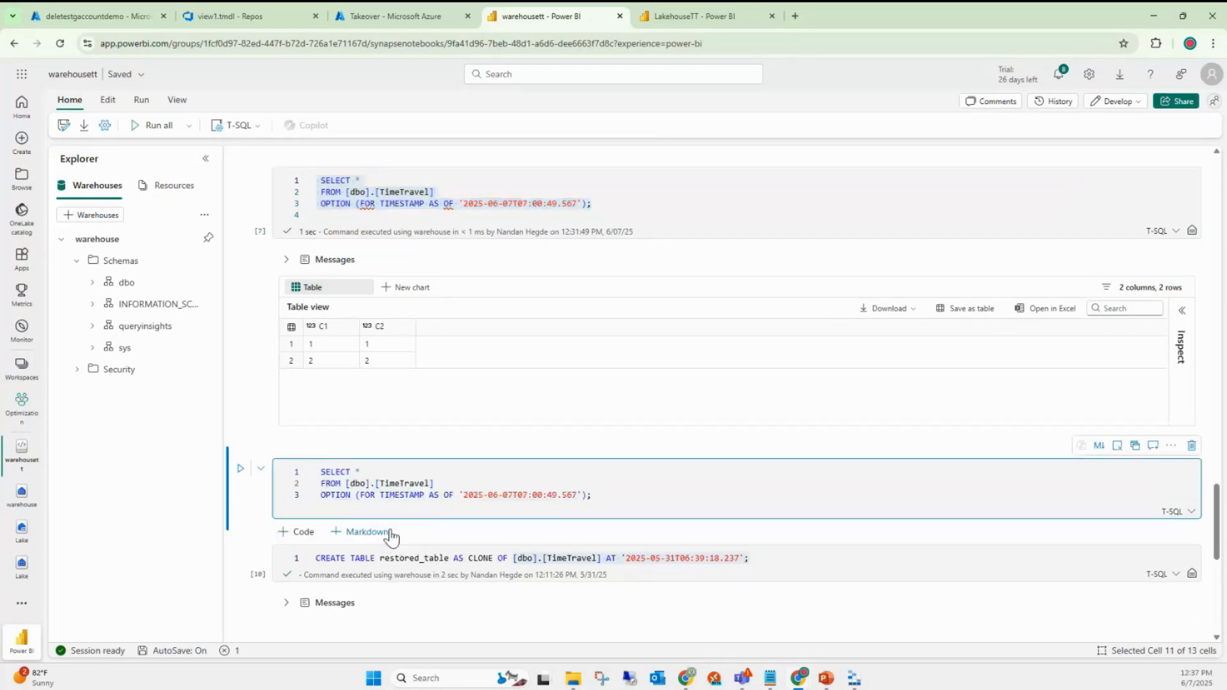
{"action": "double_click", "coordinate": [406, 496]}
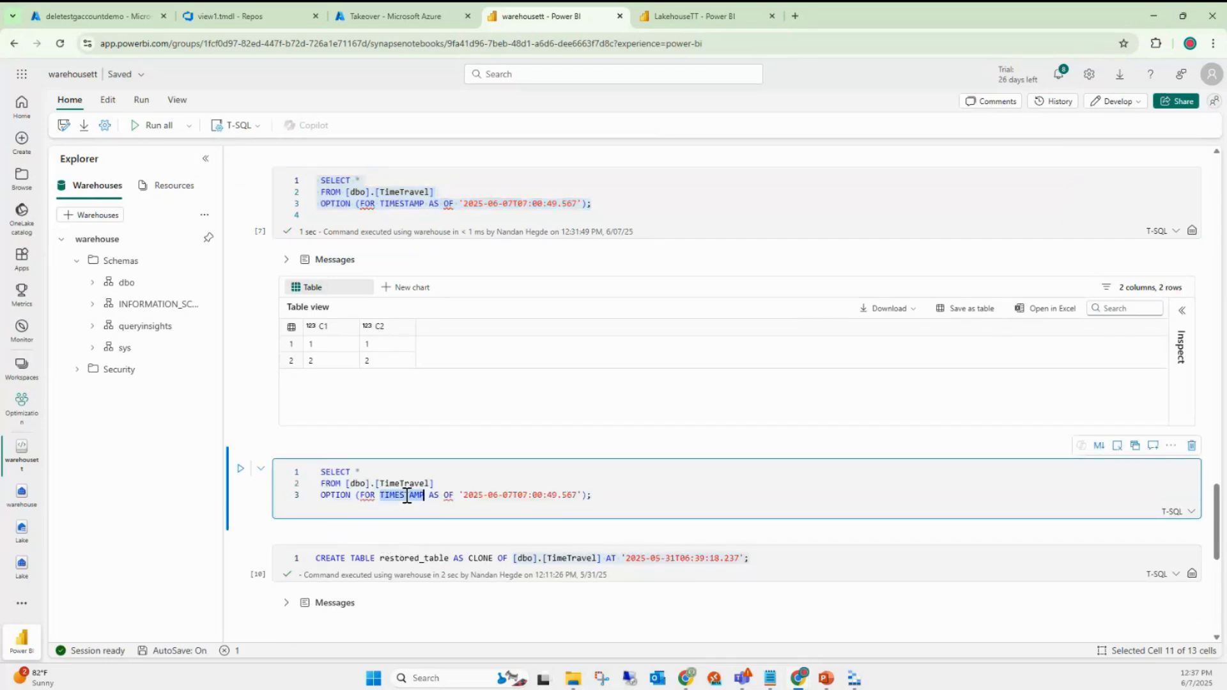
{"action": "type", "text": "VERSION"}
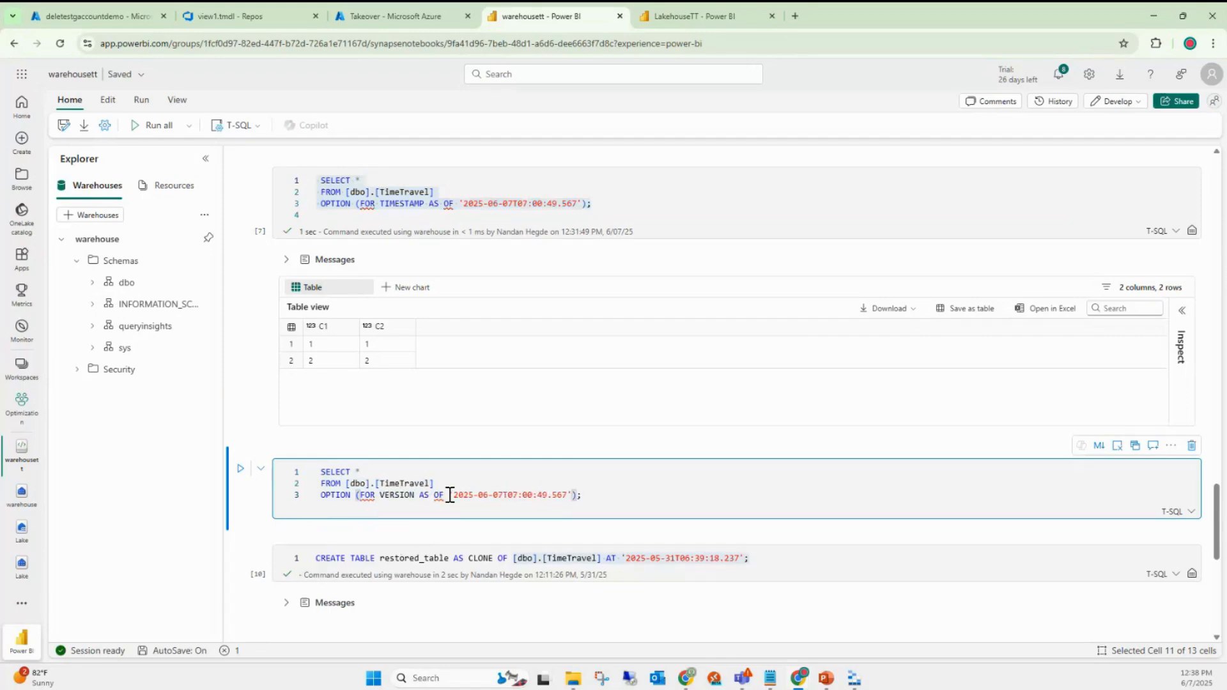
{"action": "left_click_drag", "start_coordinate": [450, 498], "coordinate": [573, 499]}
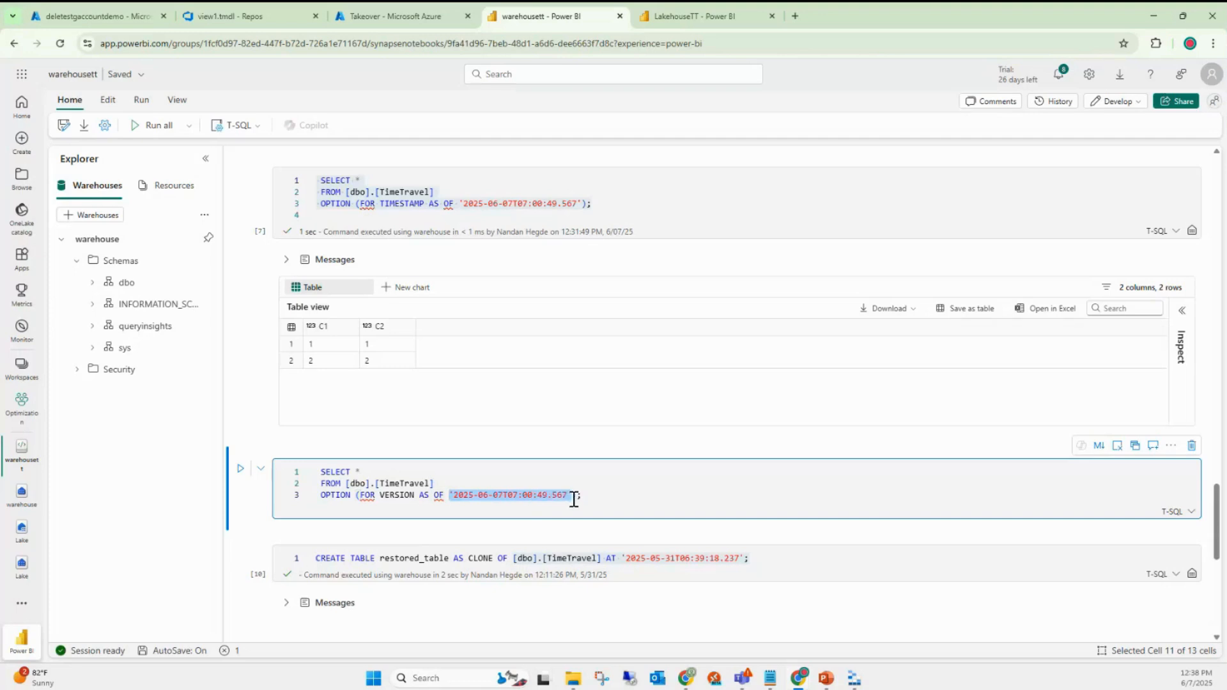
{"action": "type", "text": "1"}
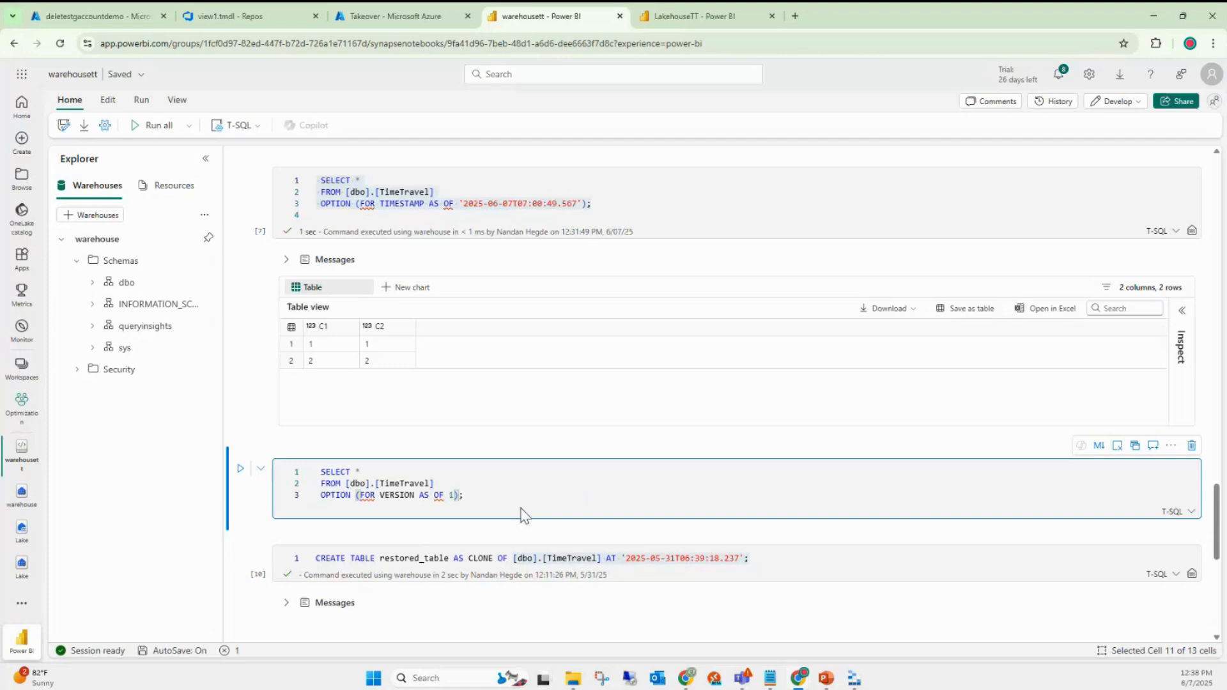
- Compare against the LakehouseTT VERSION syntax, then run the VERSION AS OF 1 query
{"action": "left_click", "coordinate": [707, 18]}
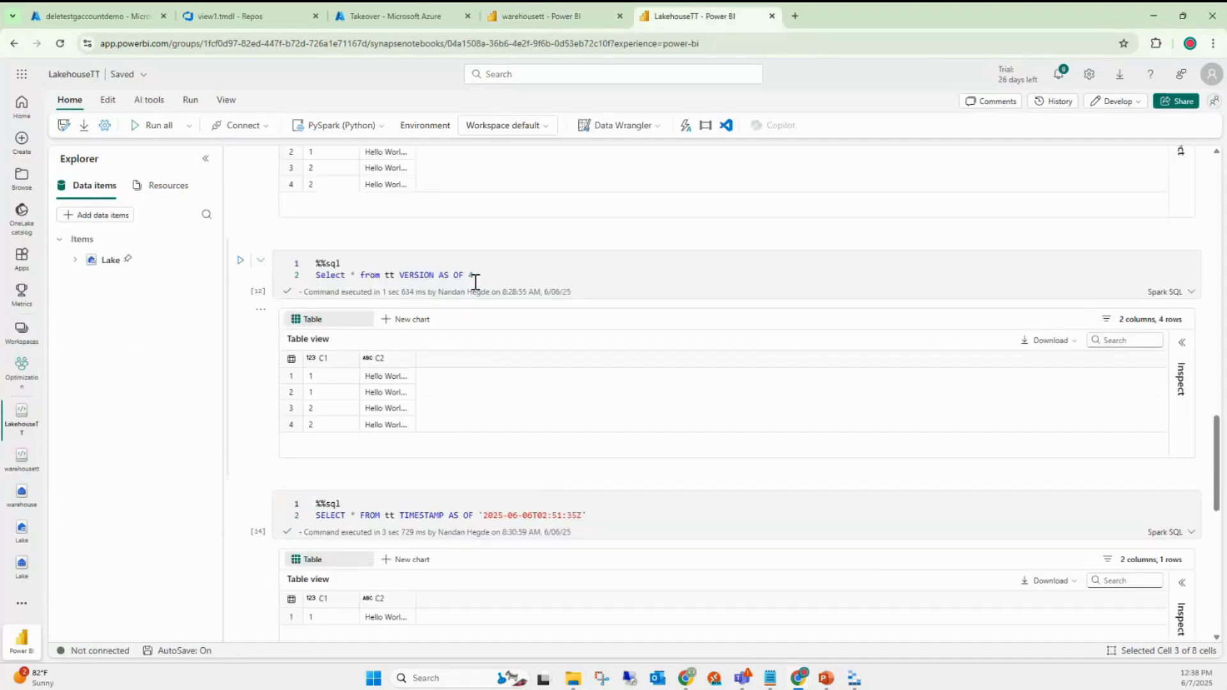
{"action": "double_click", "coordinate": [415, 276]}
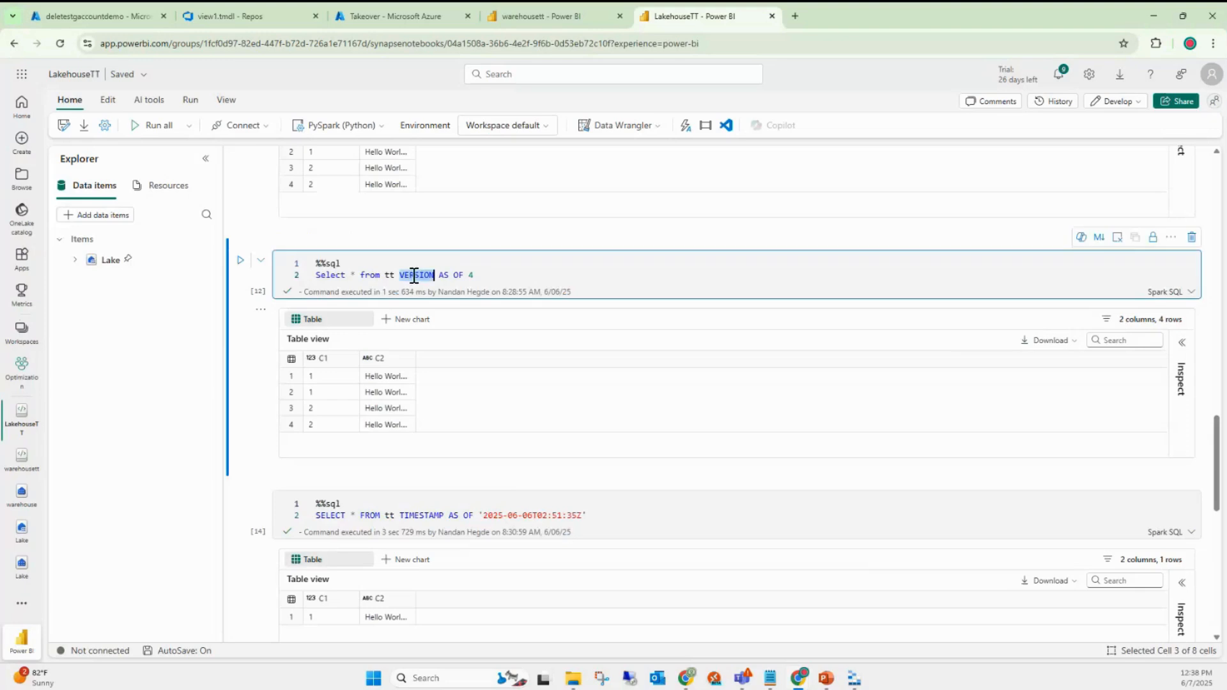
{"action": "left_click", "coordinate": [540, 12]}
{"action": "double_click", "coordinate": [403, 496]}
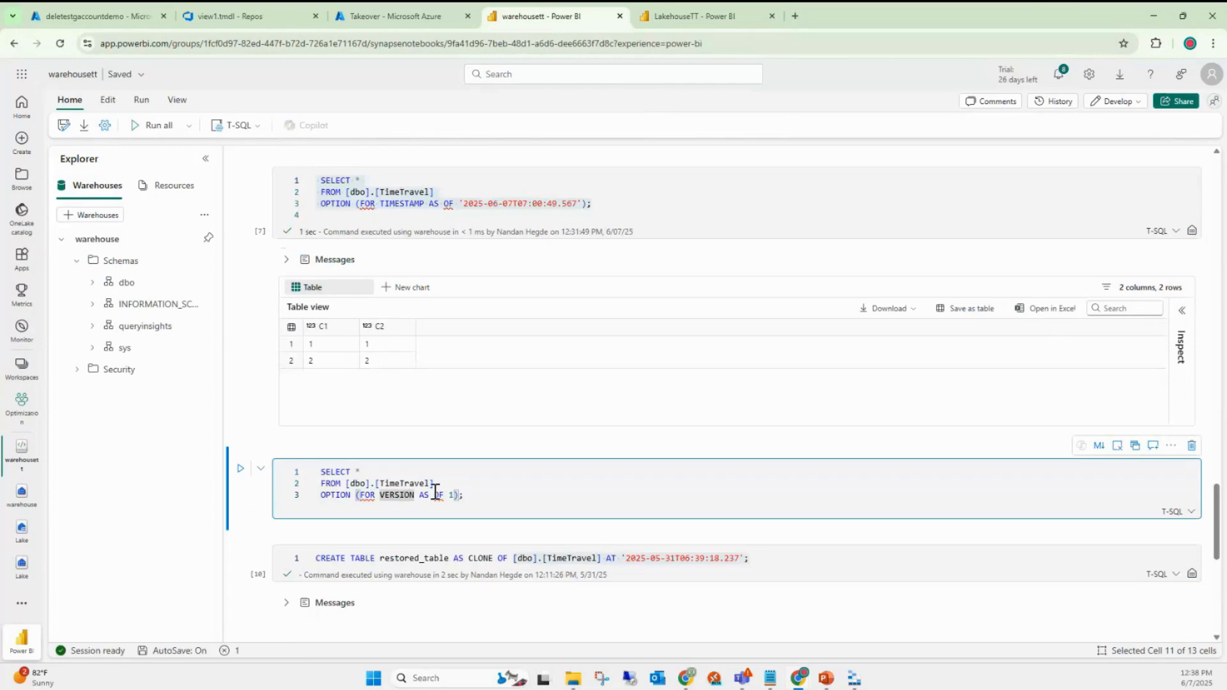
{"action": "left_click", "coordinate": [488, 497]}
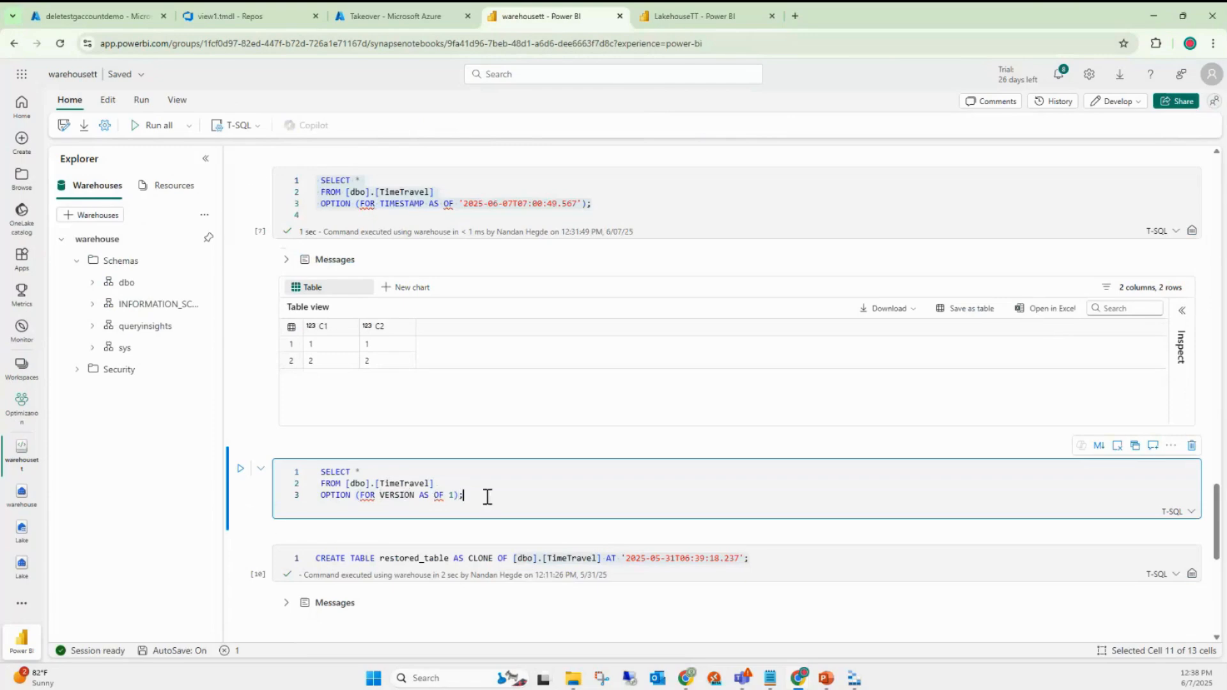
{"action": "double_click", "coordinate": [394, 206]}
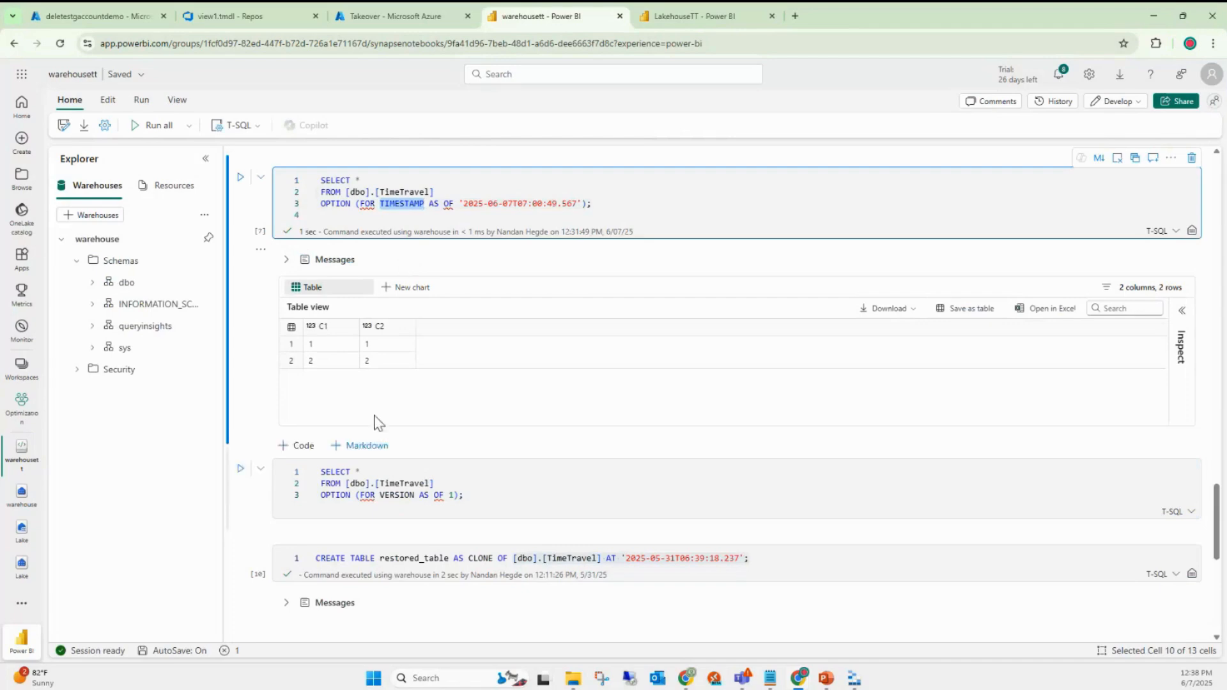
{"action": "left_click", "coordinate": [404, 496]}
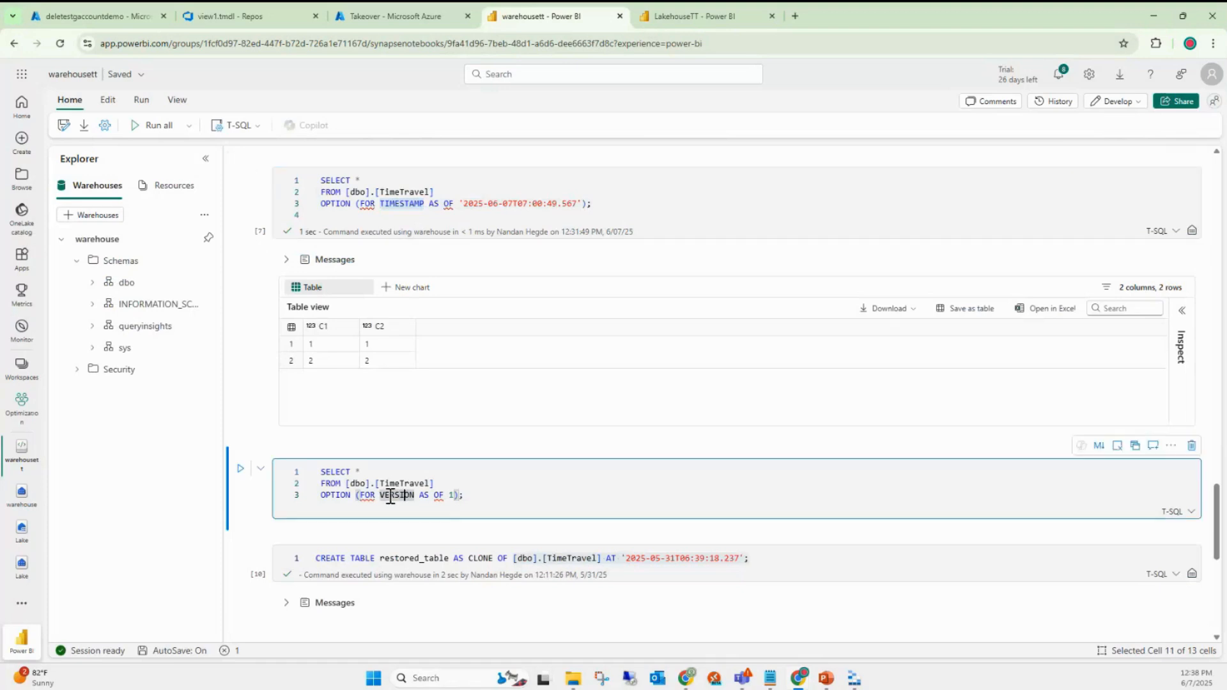
{"action": "left_click", "coordinate": [240, 471]}
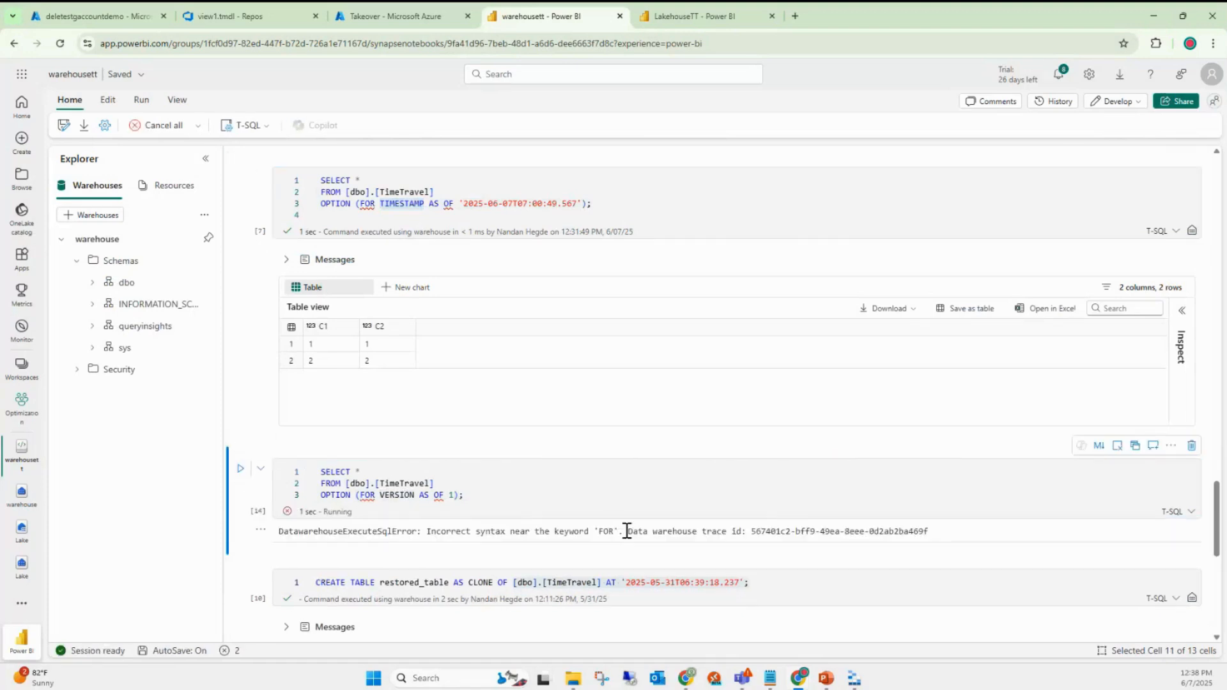
- Inspect VERSION in the failing 'Incorrect syntax near FOR' query, then open the warehouse from the left bar
{"action": "double_click", "coordinate": [394, 497]}
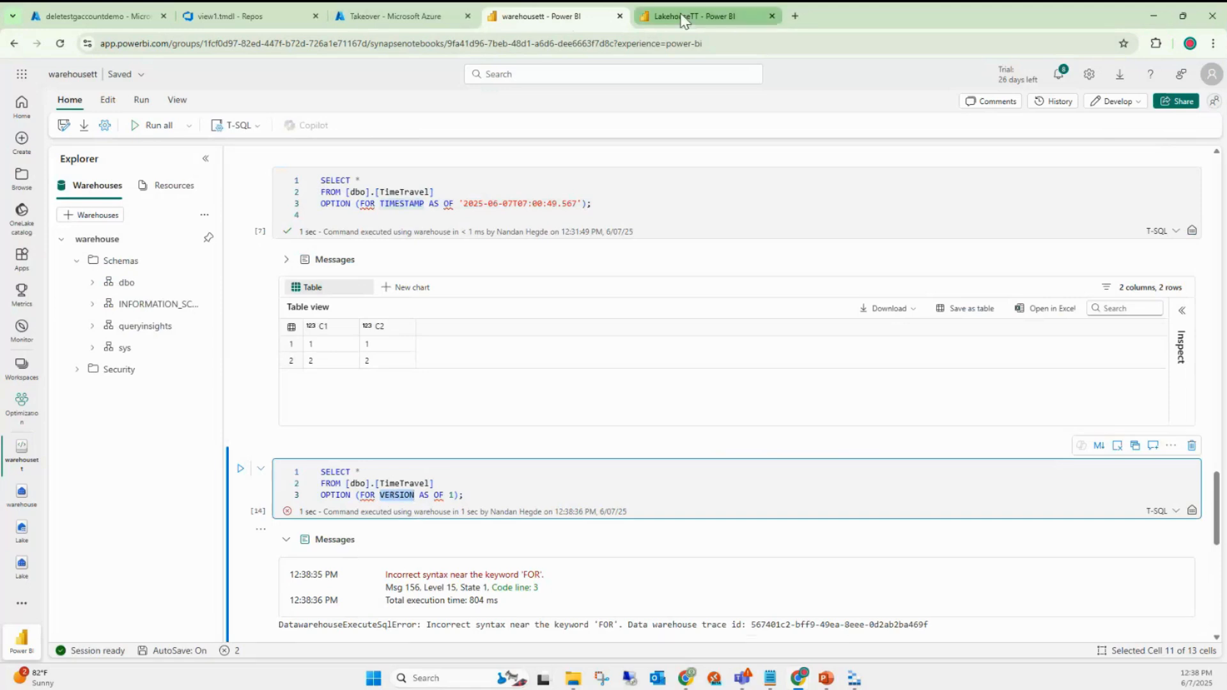
{"action": "left_click", "coordinate": [18, 504]}
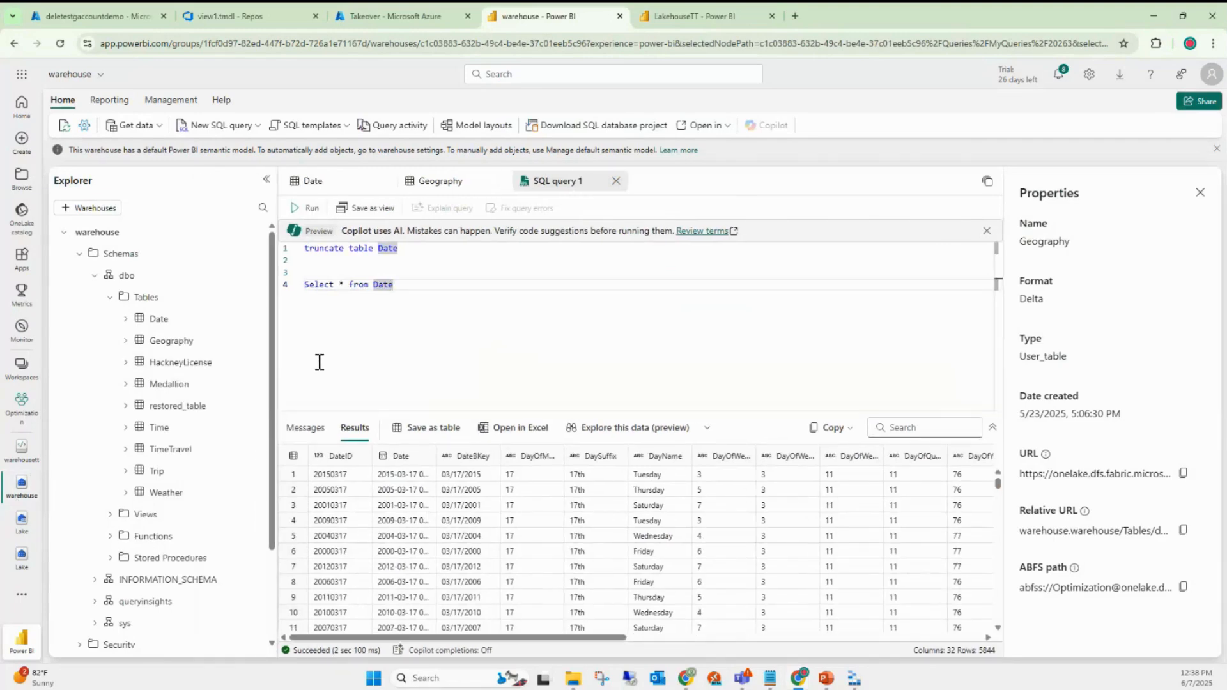
- Start typing an UPDATE statement below the select in SQL query 1
{"action": "left_click", "coordinate": [160, 129]}
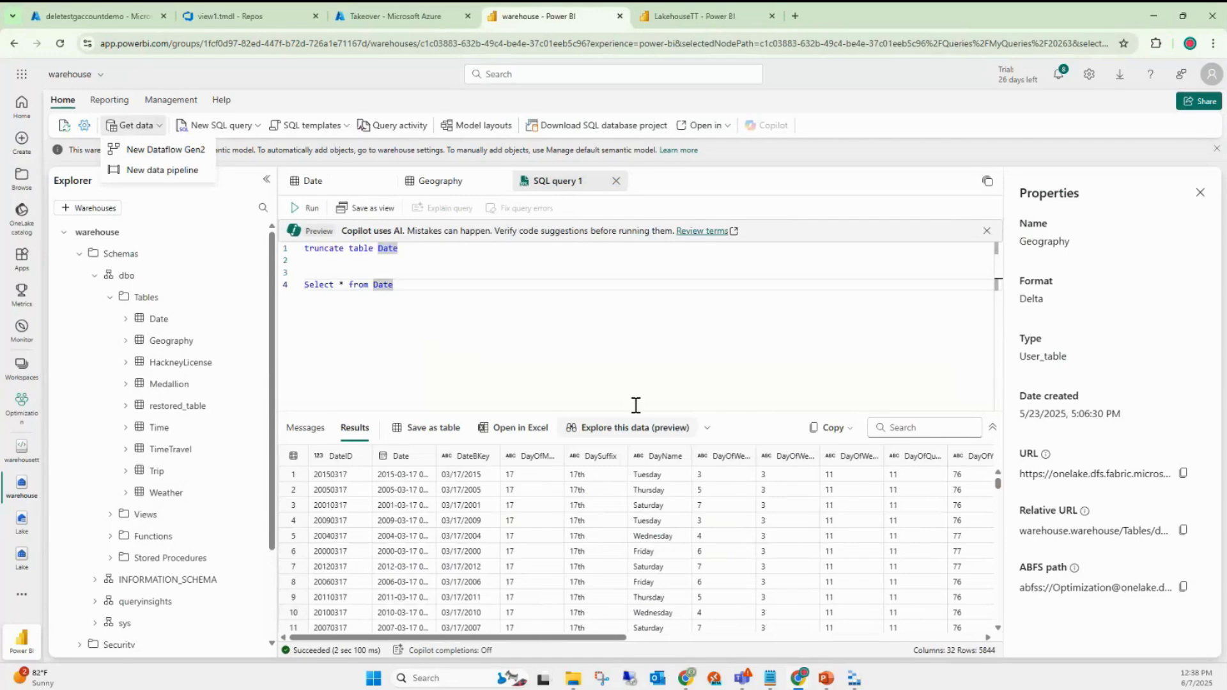
{"action": "left_click", "coordinate": [438, 343]}
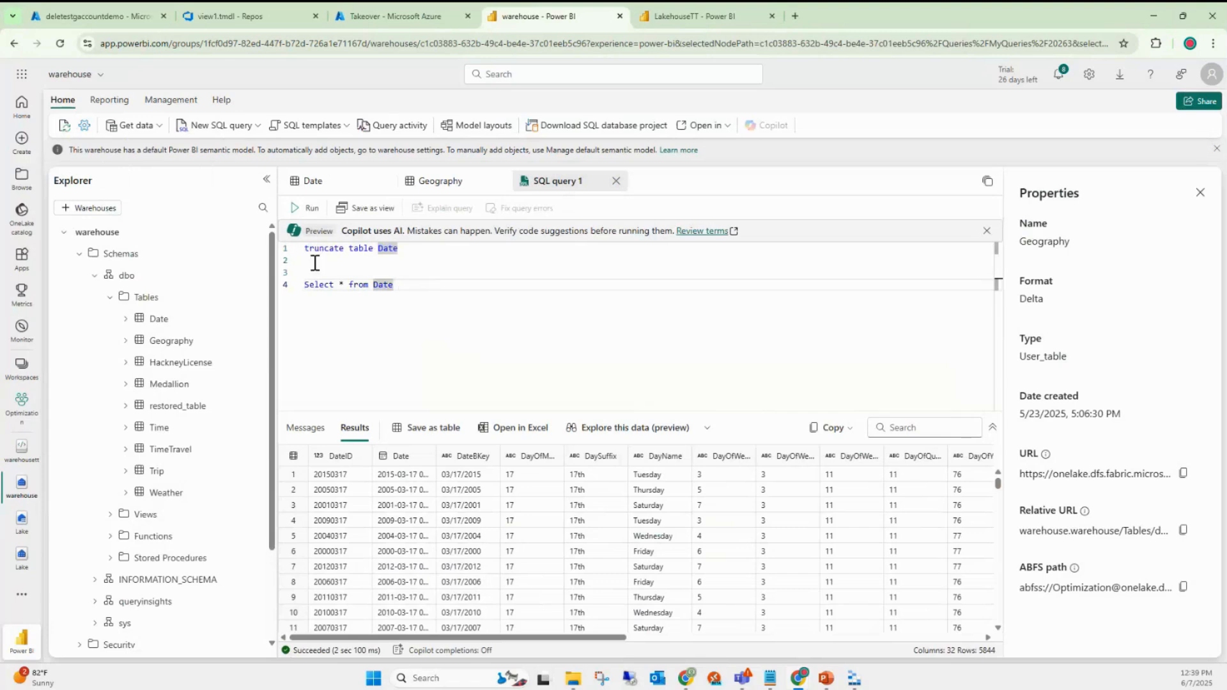
{"action": "left_click_drag", "start_coordinate": [306, 249], "coordinate": [391, 250]}
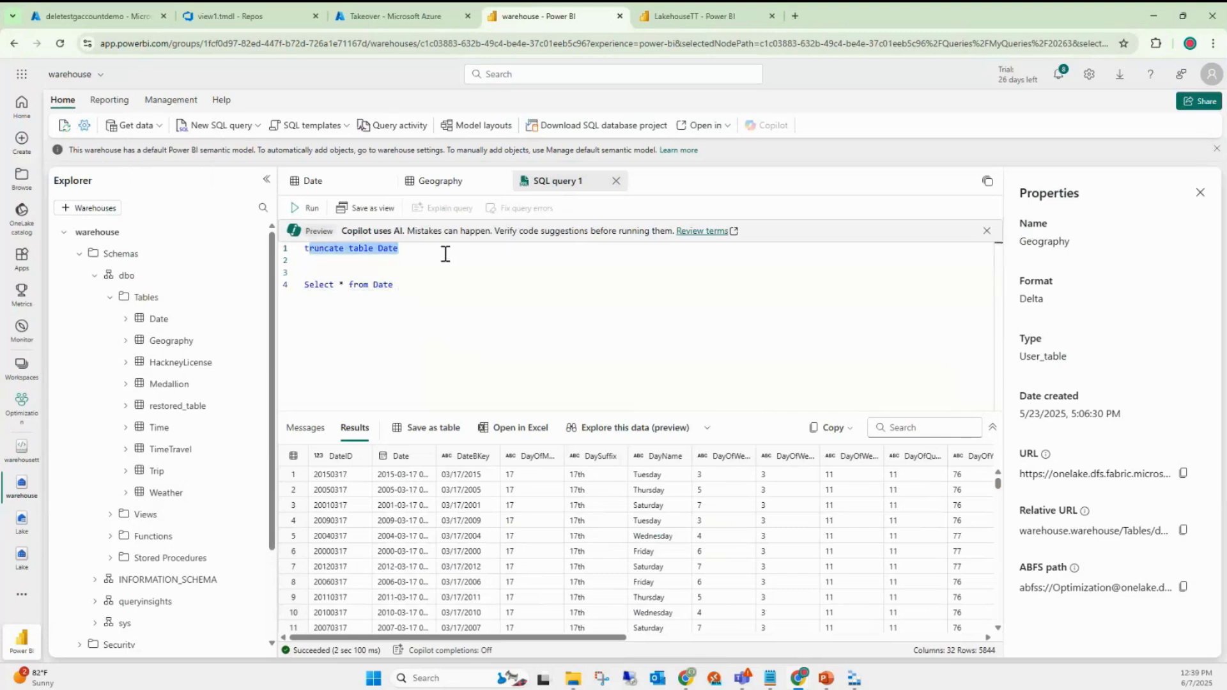
{"action": "left_click", "coordinate": [469, 277]}
{"action": "left_click", "coordinate": [441, 293]}
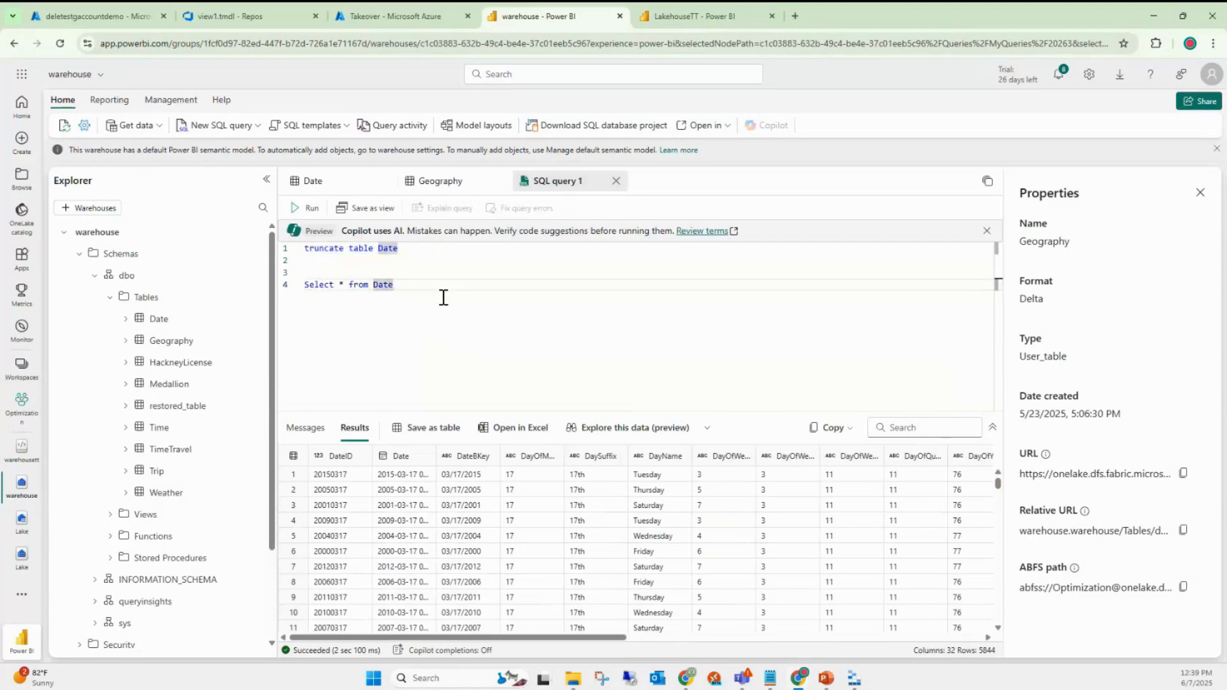
{"action": "key", "text": "Return"}
{"action": "key", "text": "Return"}
{"action": "type", "text": "UPDATE"}
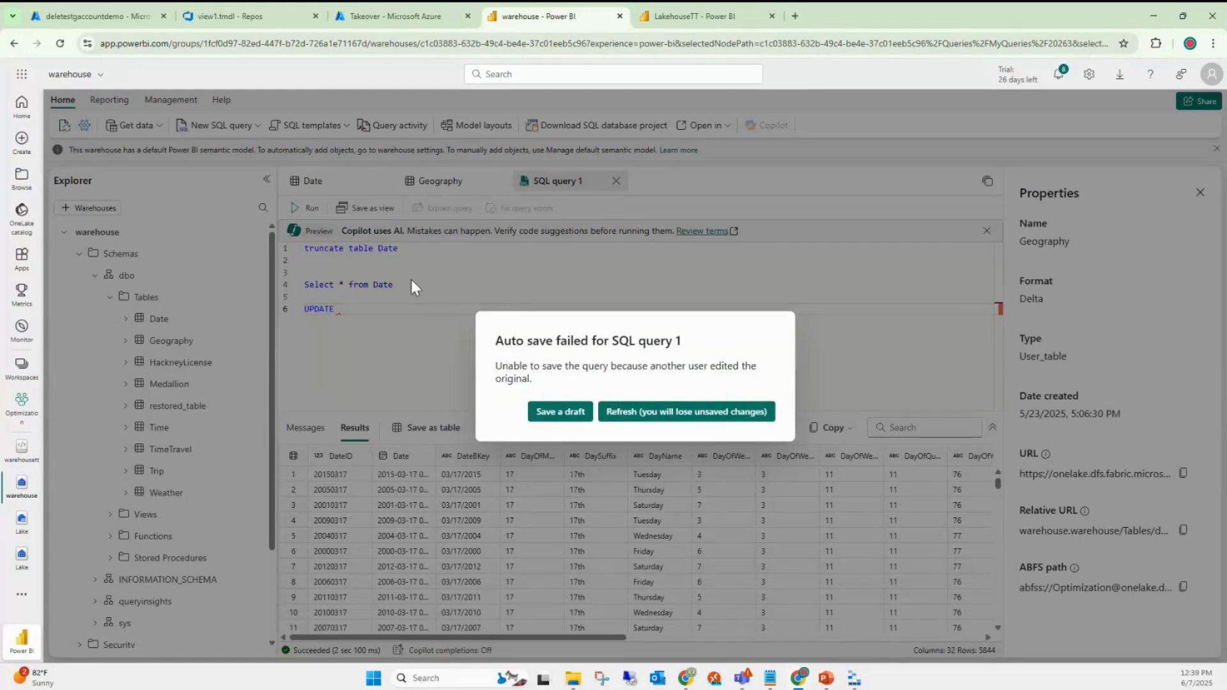
- Save a draft in the 'Auto save failed' dialog while typing UPDATE Date set, then Refresh
{"action": "left_click", "coordinate": [560, 413]}
{"action": "type", "text": "Date"}
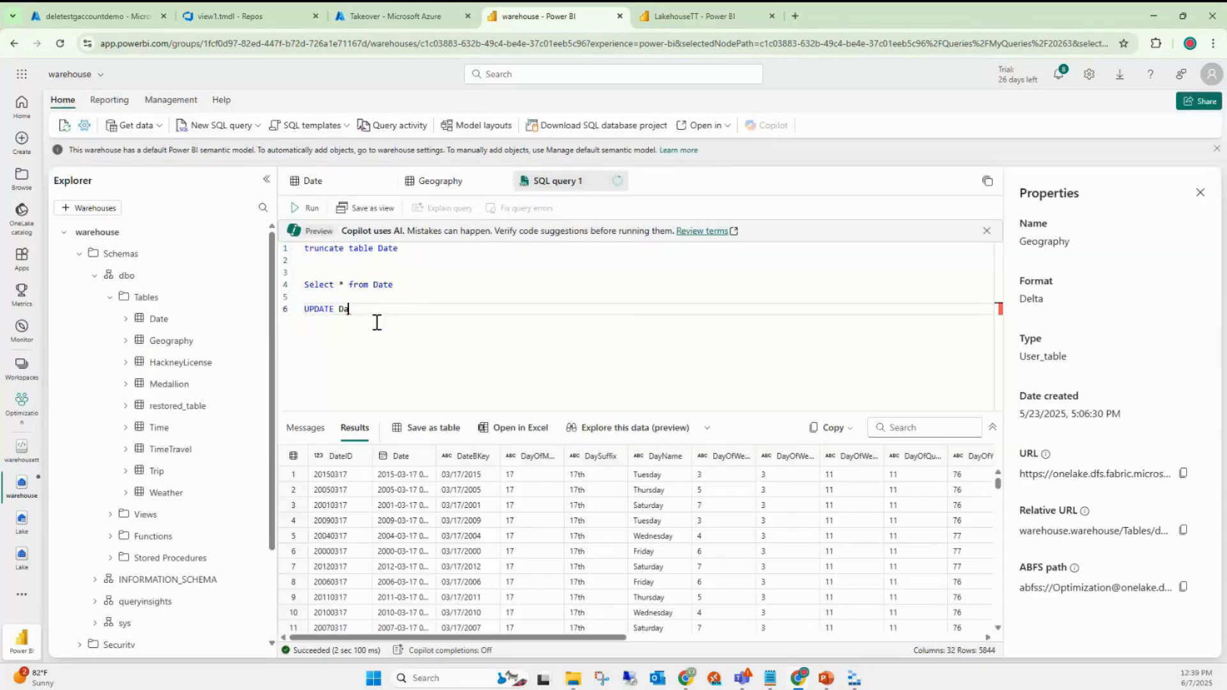
{"action": "key", "text": "Return"}
{"action": "key", "text": "Return"}
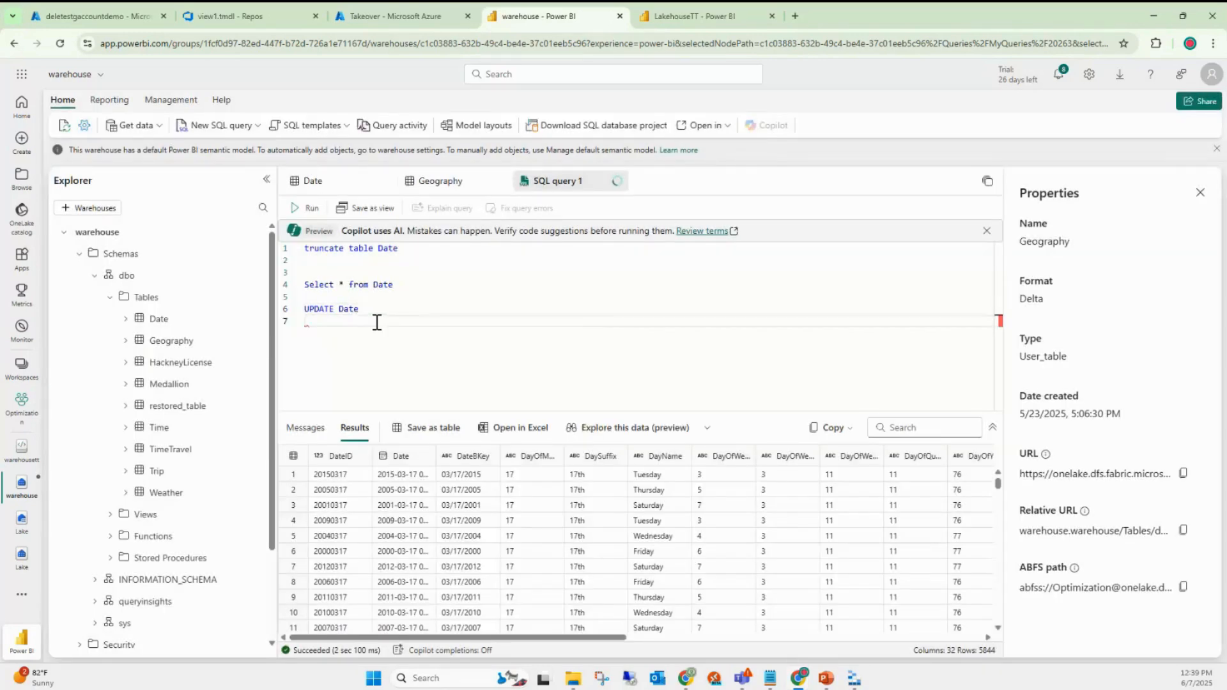
{"action": "type", "text": "set"}
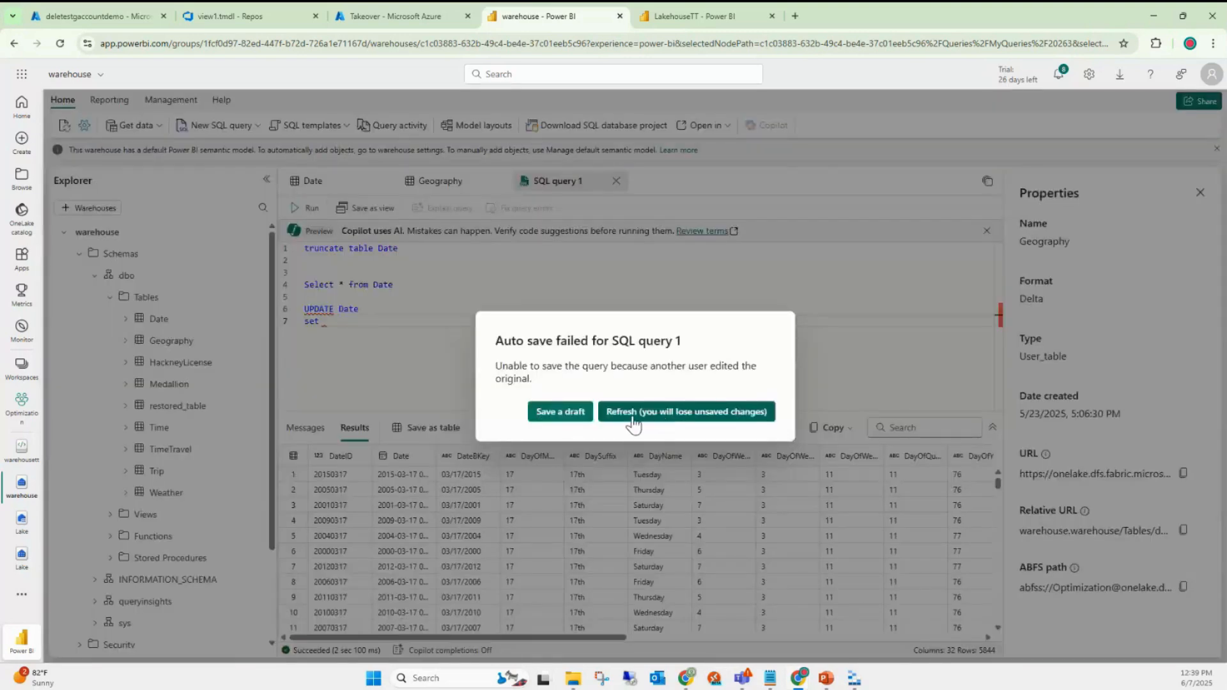
{"action": "left_click", "coordinate": [631, 414]}
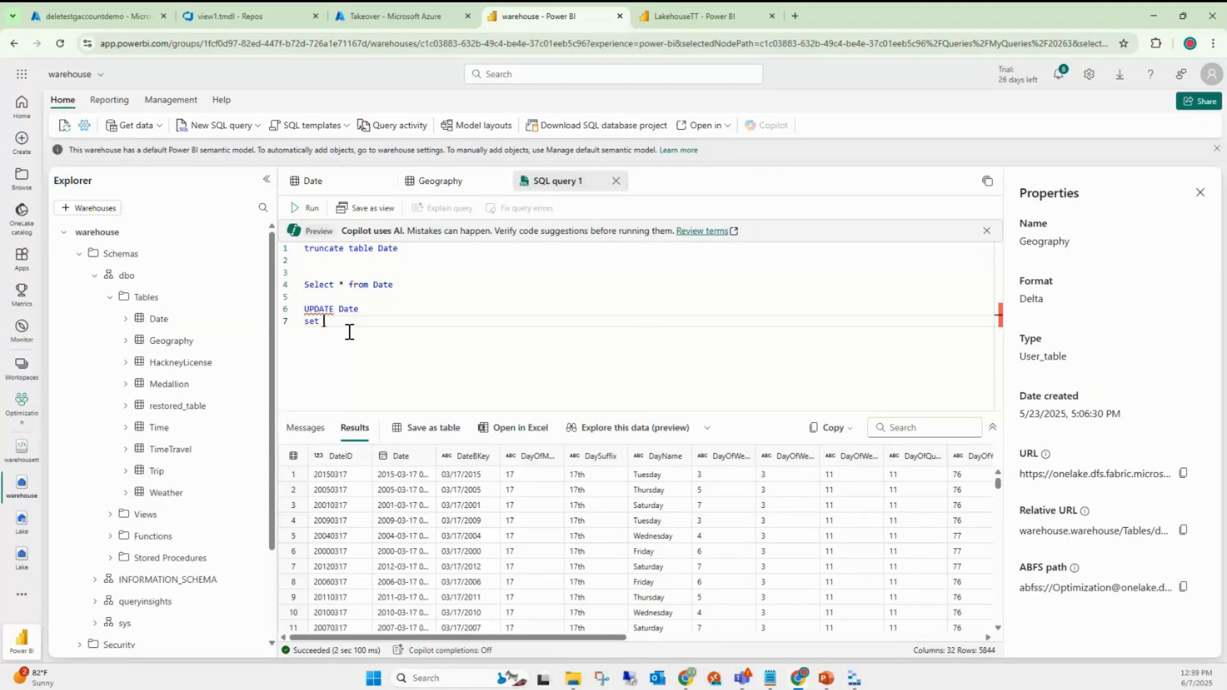
{"action": "type", "text": "Date='"}
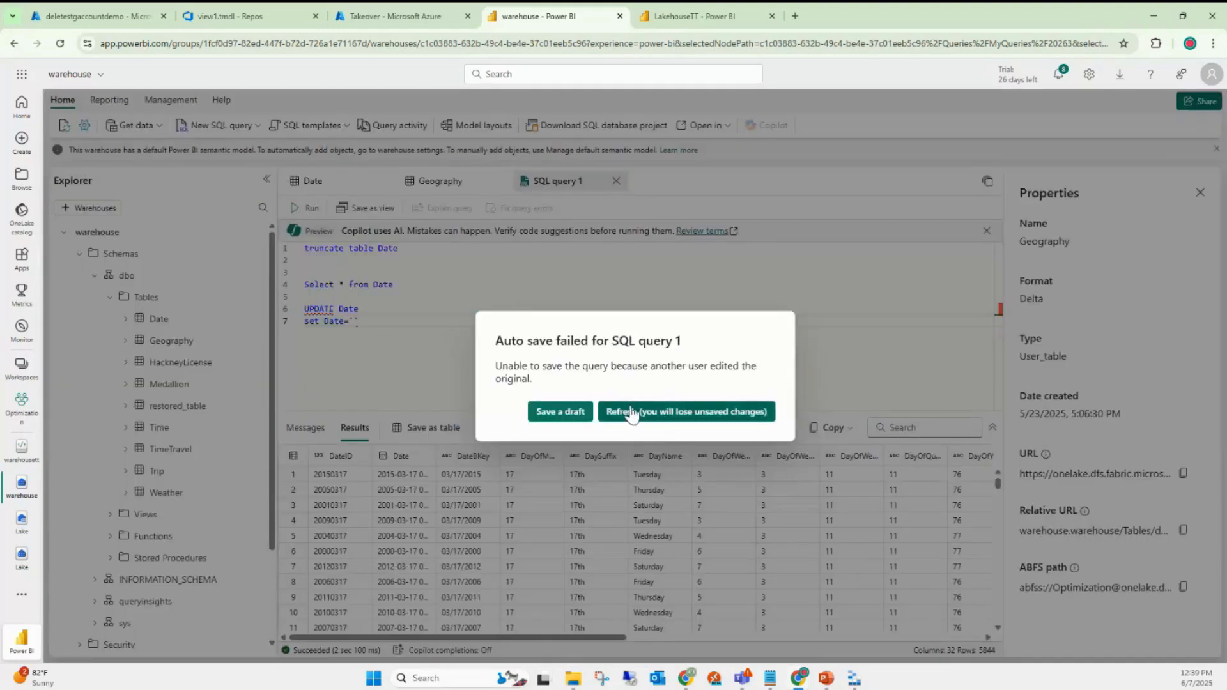
{"action": "left_click", "coordinate": [631, 413]}
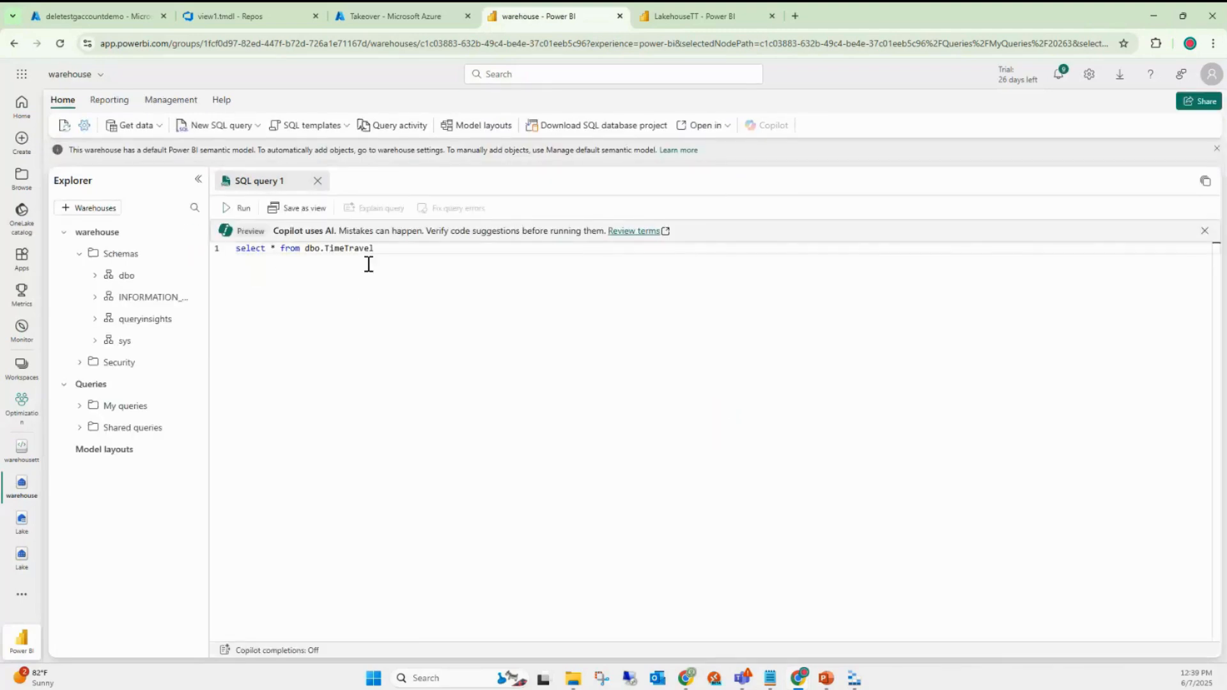
- Run select * from dbo.TimeTravel and write update TimeTravel Set C1=5 where C2=1
{"action": "left_click", "coordinate": [245, 208]}
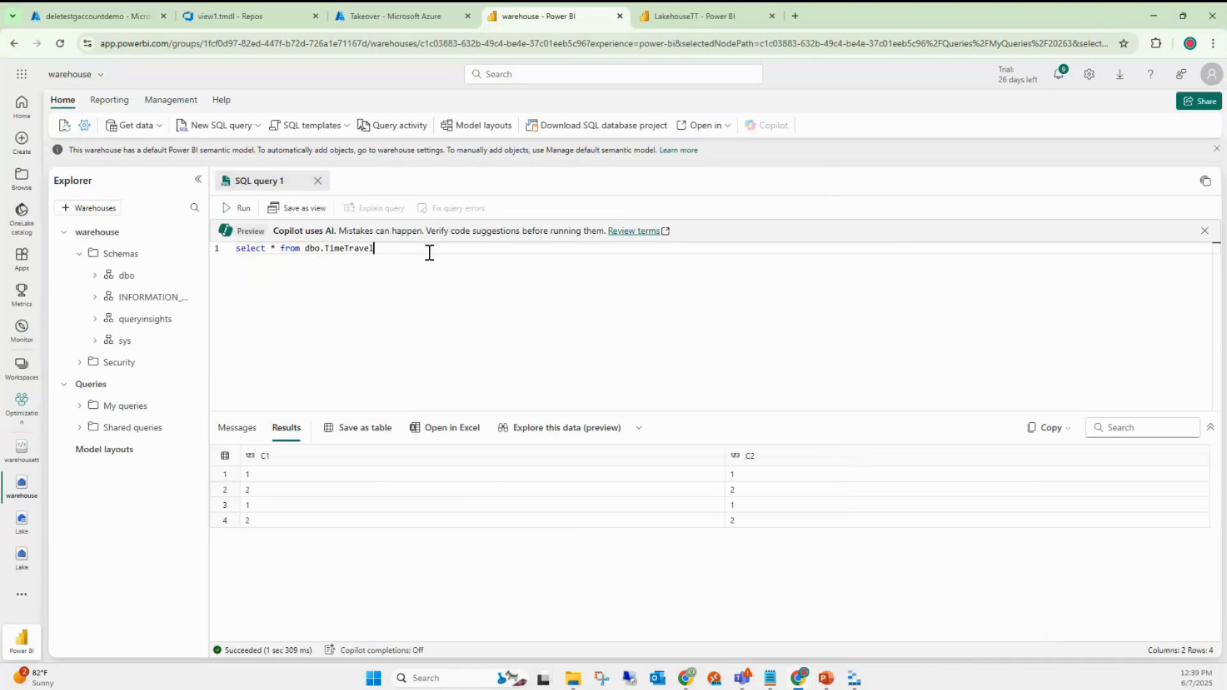
{"action": "key", "text": "Return"}
{"action": "key", "text": "Return"}
{"action": "type", "text": "update"}
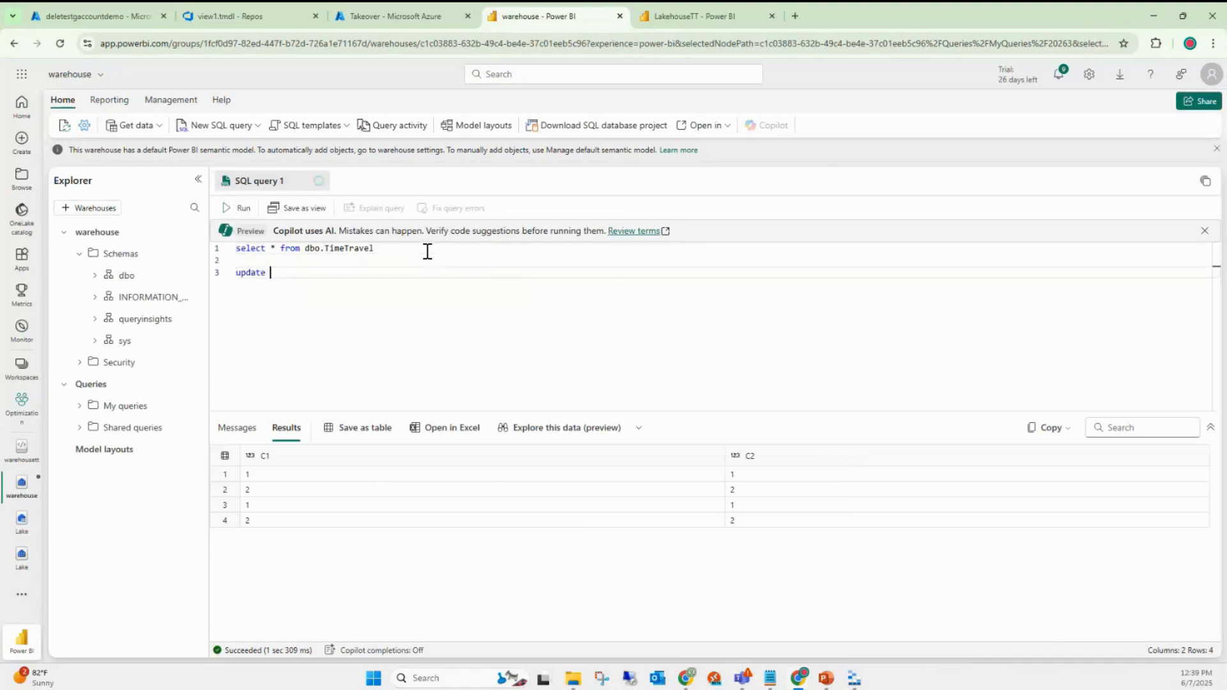
{"action": "type", "text": " TimeTravel"}
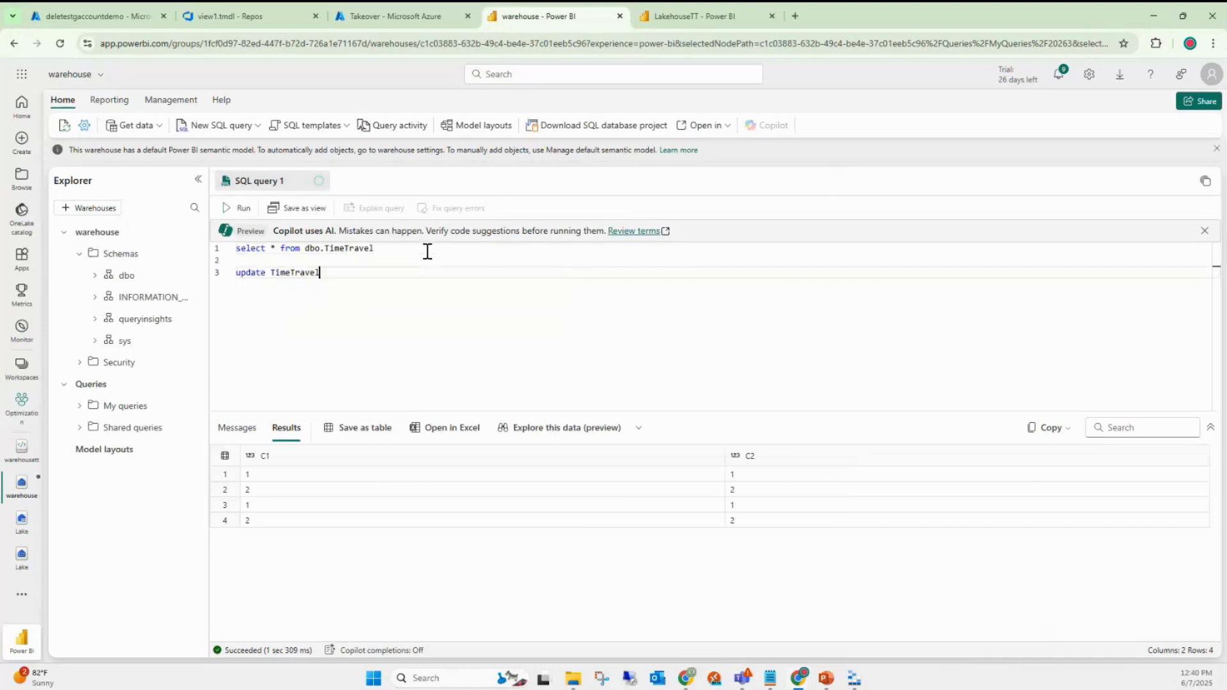
{"action": "key", "text": "Return"}
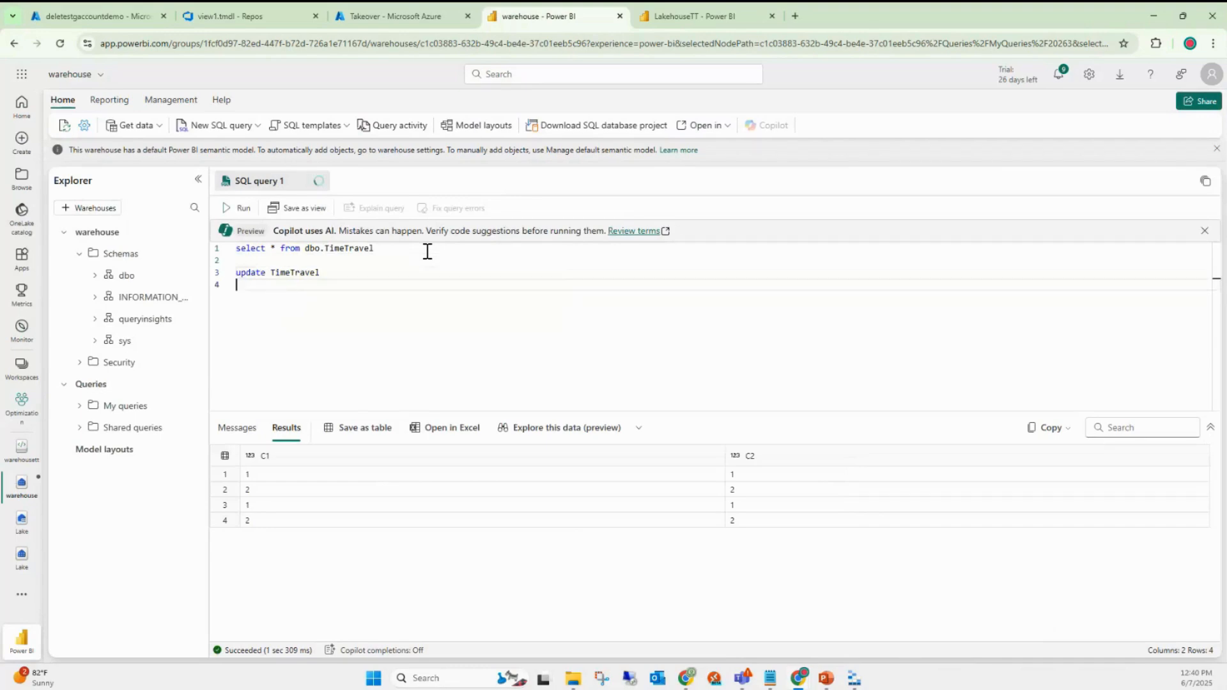
{"action": "type", "text": "Set C1=5 where C"}
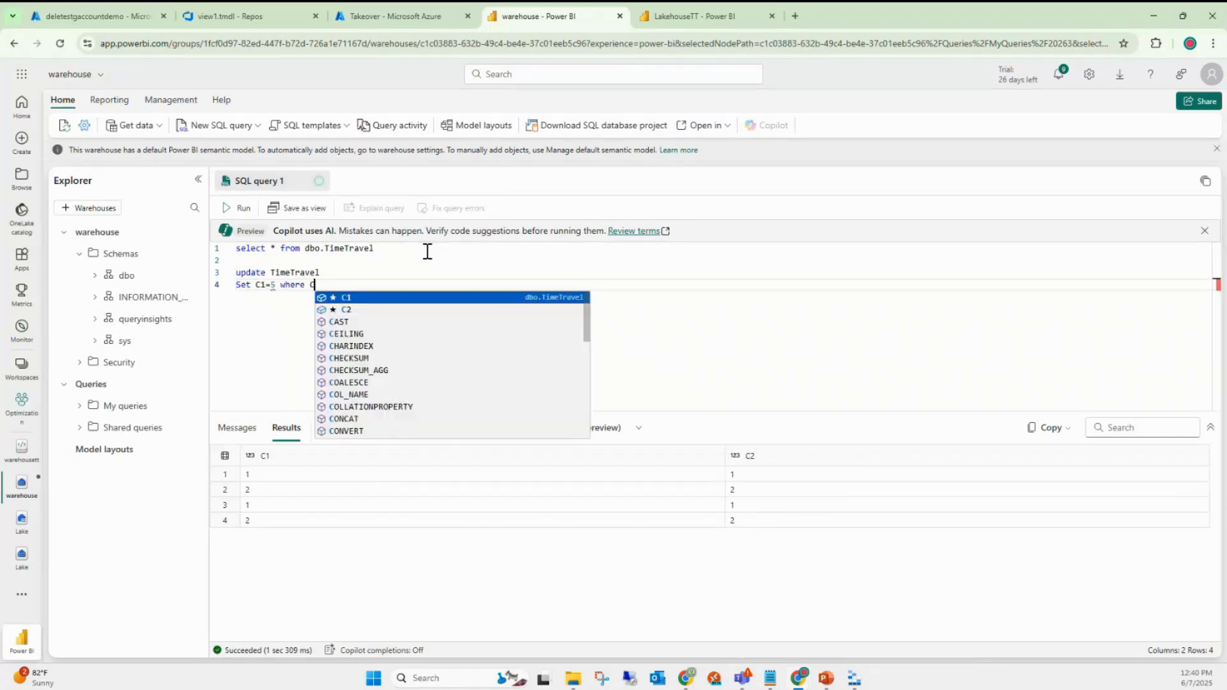
{"action": "type", "text": "2=1"}
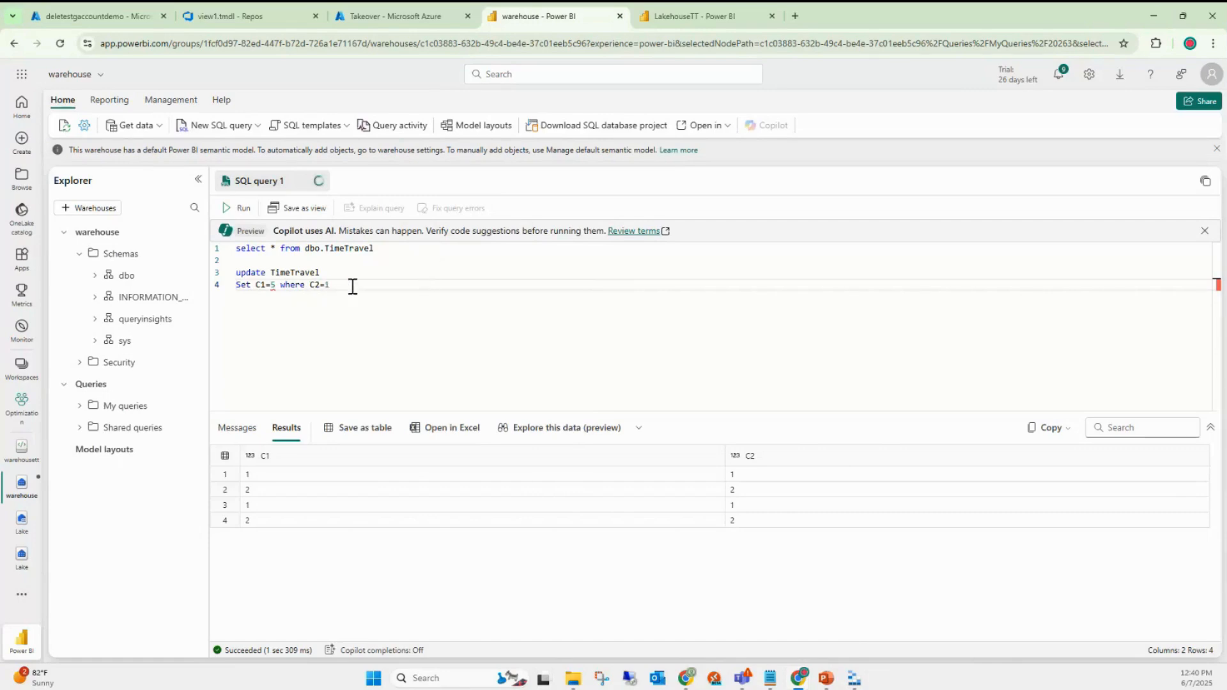
- Run only the update, affecting 2 rows, then rerun the select to confirm C1=5
{"action": "left_click_drag", "start_coordinate": [351, 285], "coordinate": [232, 275]}
{"action": "left_click", "coordinate": [240, 210]}
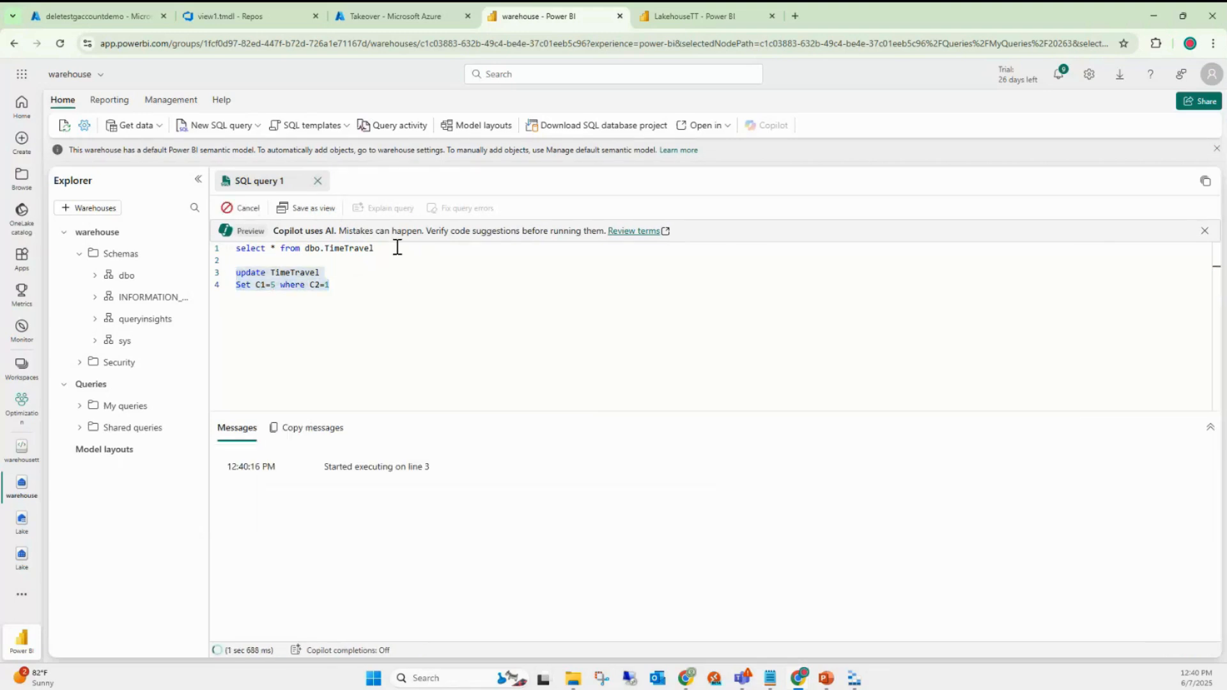
{"action": "left_click_drag", "start_coordinate": [395, 248], "coordinate": [237, 251]}
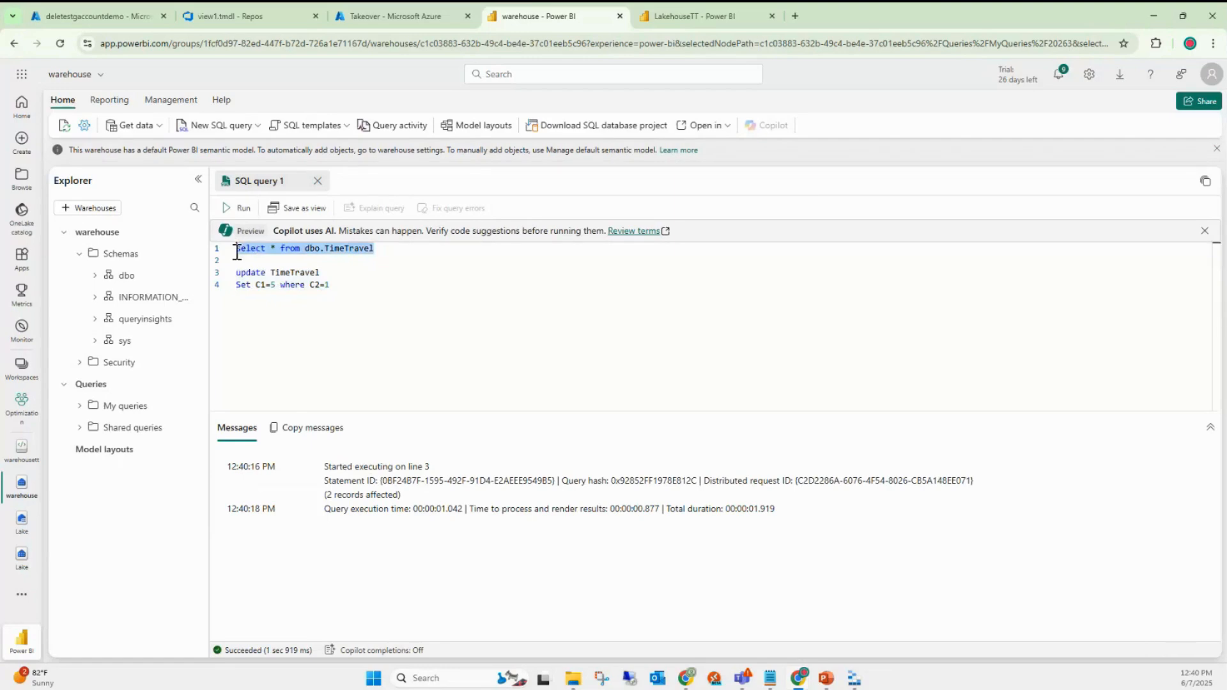
{"action": "left_click", "coordinate": [241, 208]}
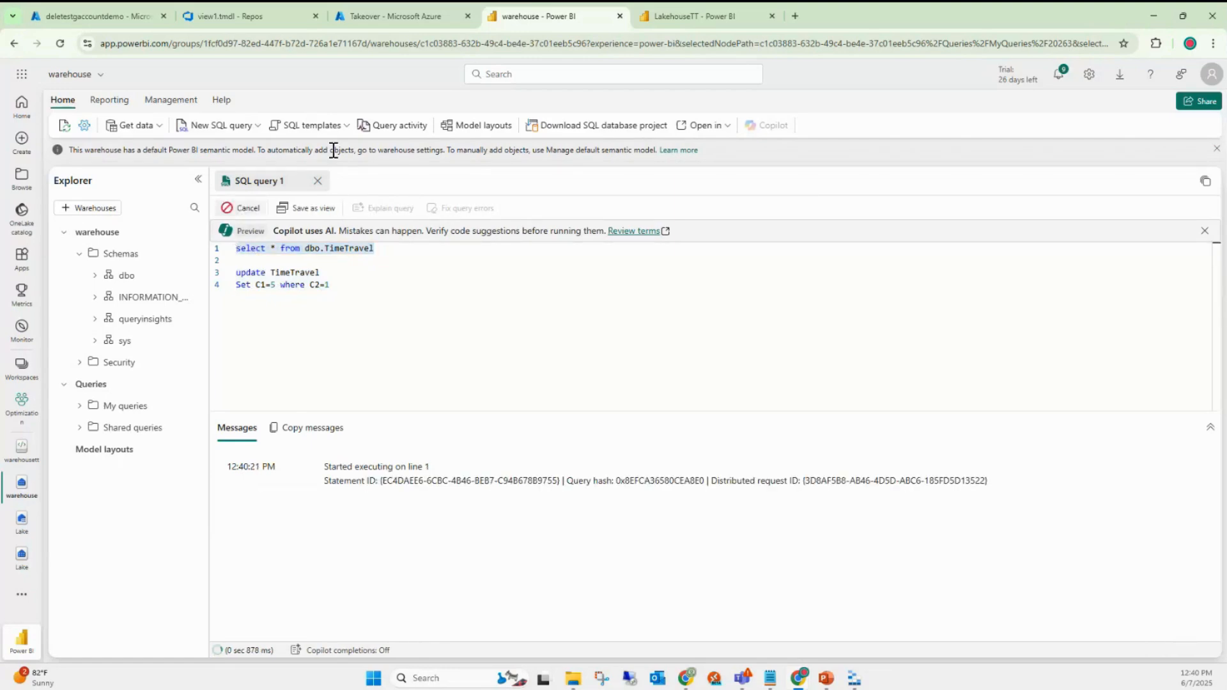
{"action": "left_click", "coordinate": [425, 318]}
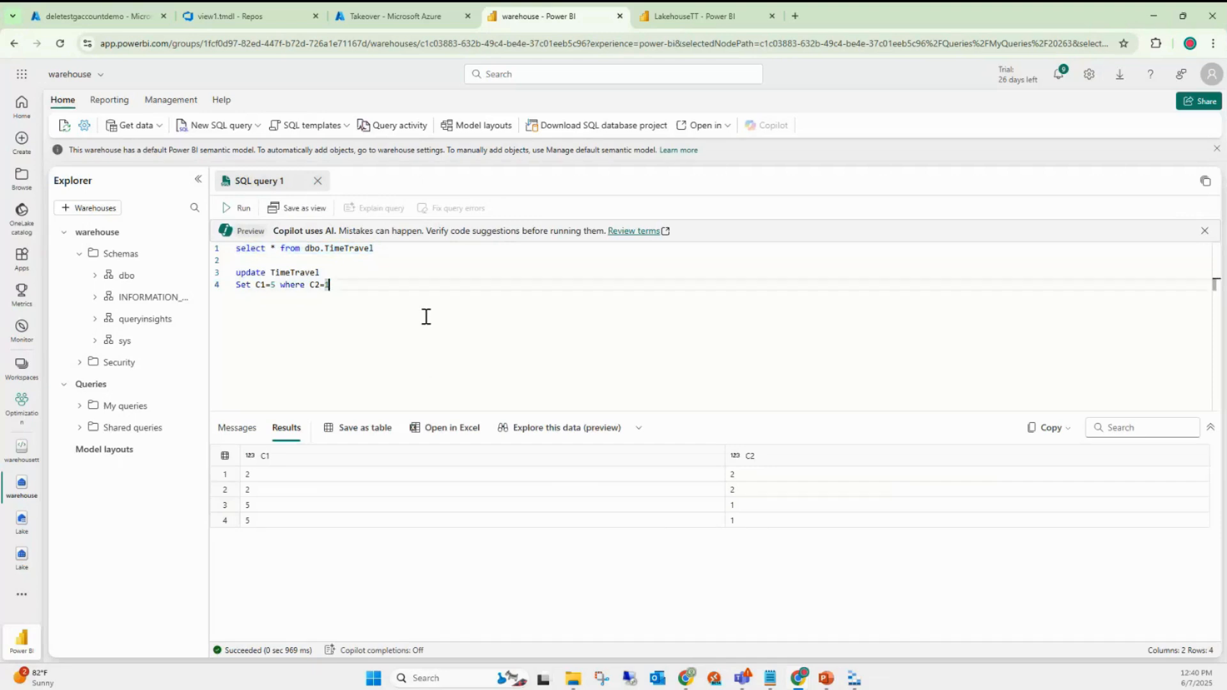
{"action": "key", "text": "Return"}
{"action": "key", "text": "Return"}
{"action": "key", "text": "Return"}
- Write and run CREATE TABLE dbo.testcreate with a single C1 int column
{"action": "type", "text": "Create dbo"}
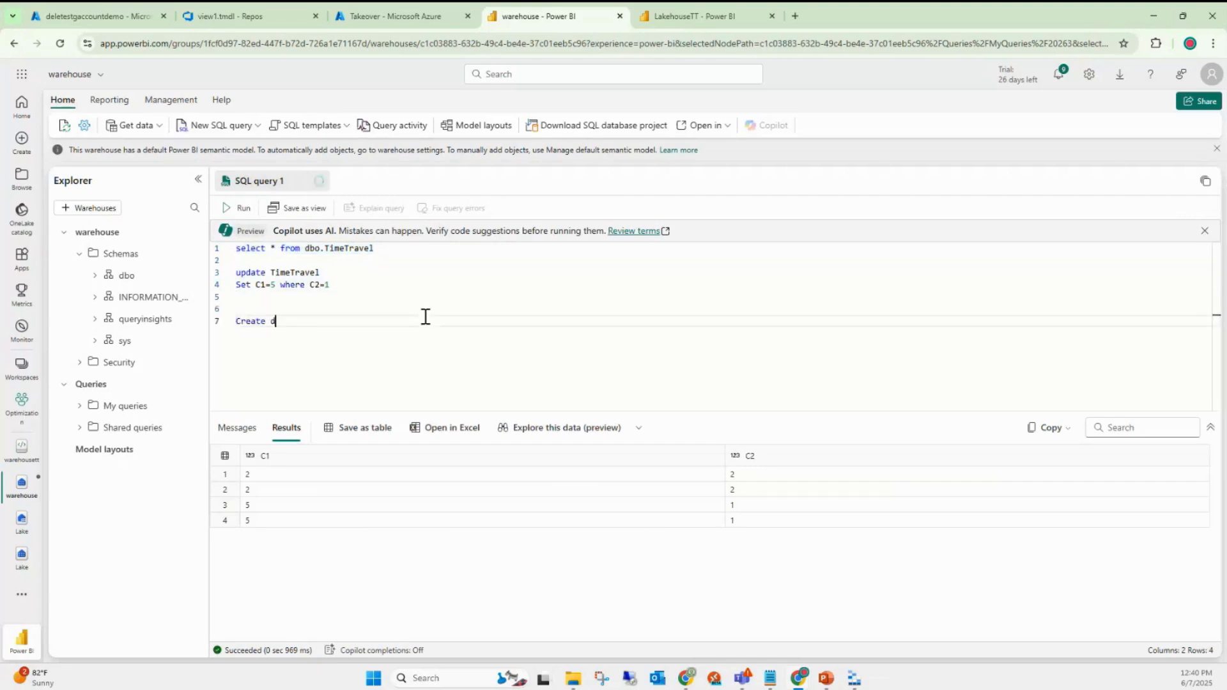
{"action": "key", "text": "BackSpace"}
{"action": "key", "text": "BackSpace"}
{"action": "key", "text": "BackSpace"}
{"action": "type", "text": "table"}
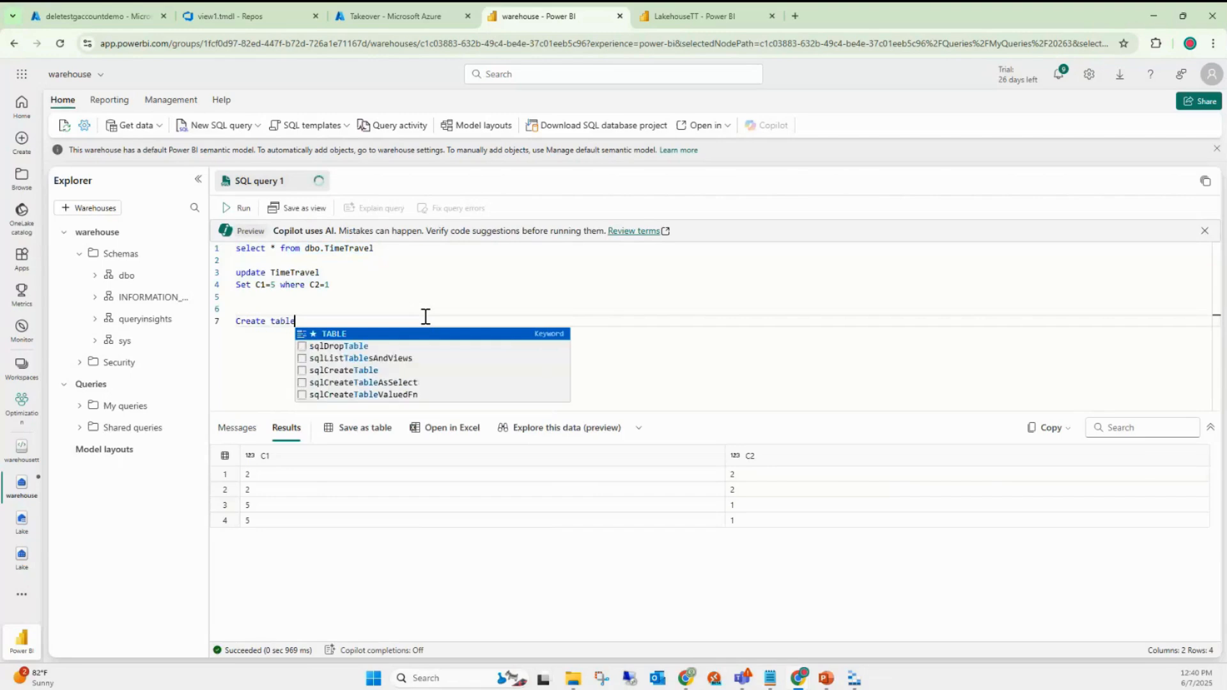
{"action": "type", "text": " dbo.test"}
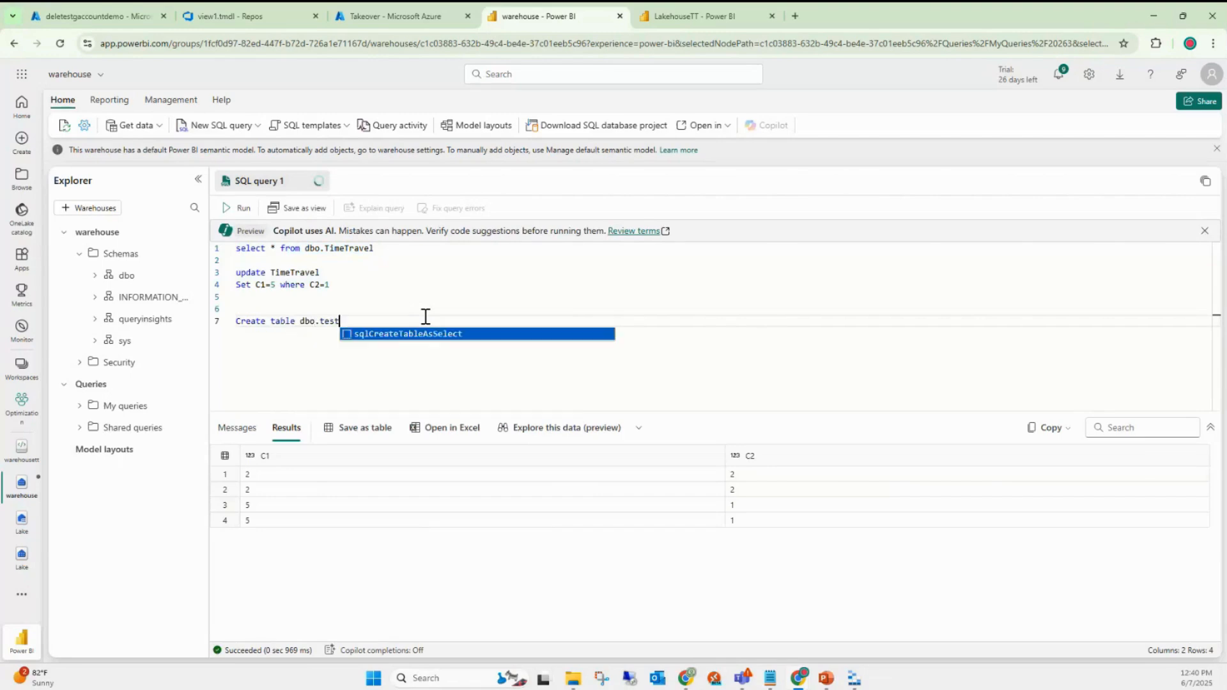
{"action": "type", "text": "create"}
{"action": "key", "text": "Return"}
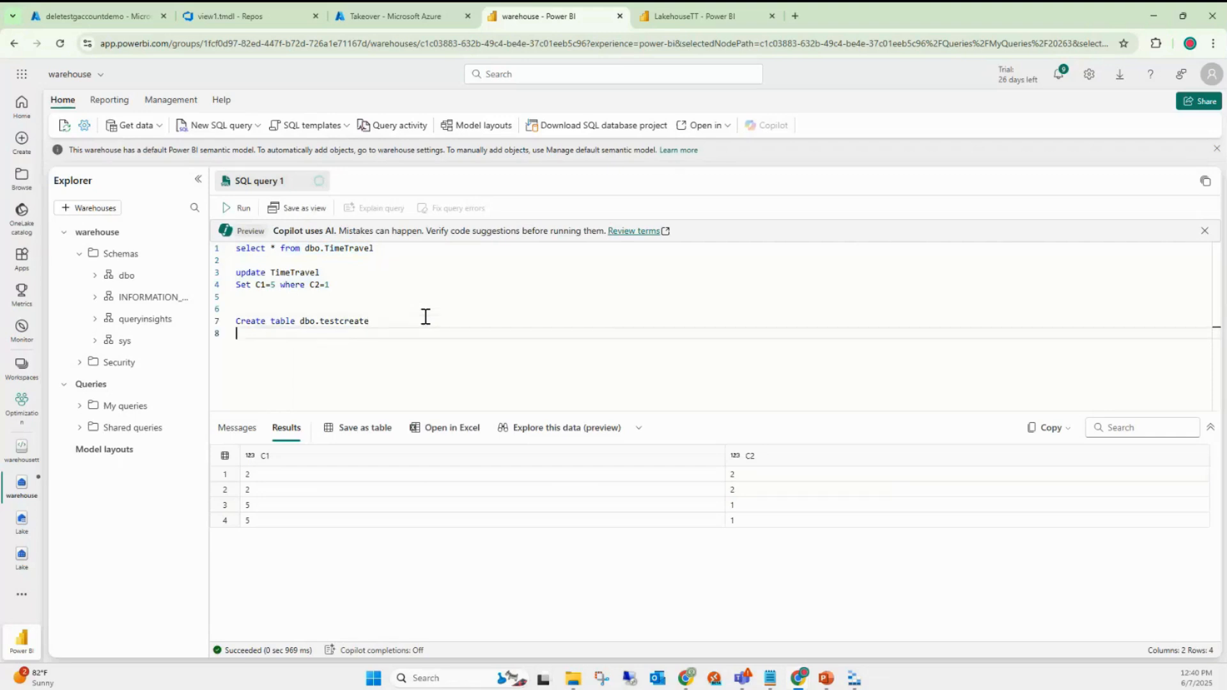
{"action": "type", "text": "("}
{"action": "key", "text": "Return"}
{"action": "key", "text": "Return"}
{"action": "type", "text": ")"}
{"action": "key", "text": "Up"}
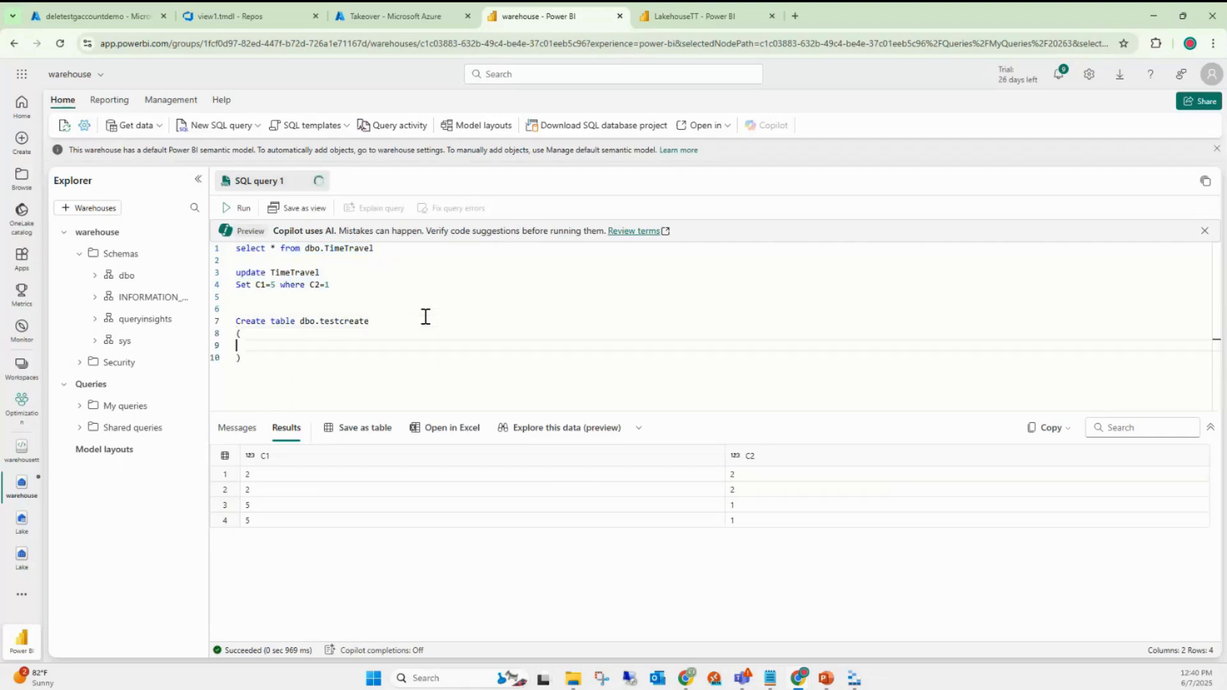
{"action": "type", "text": "C1 int"}
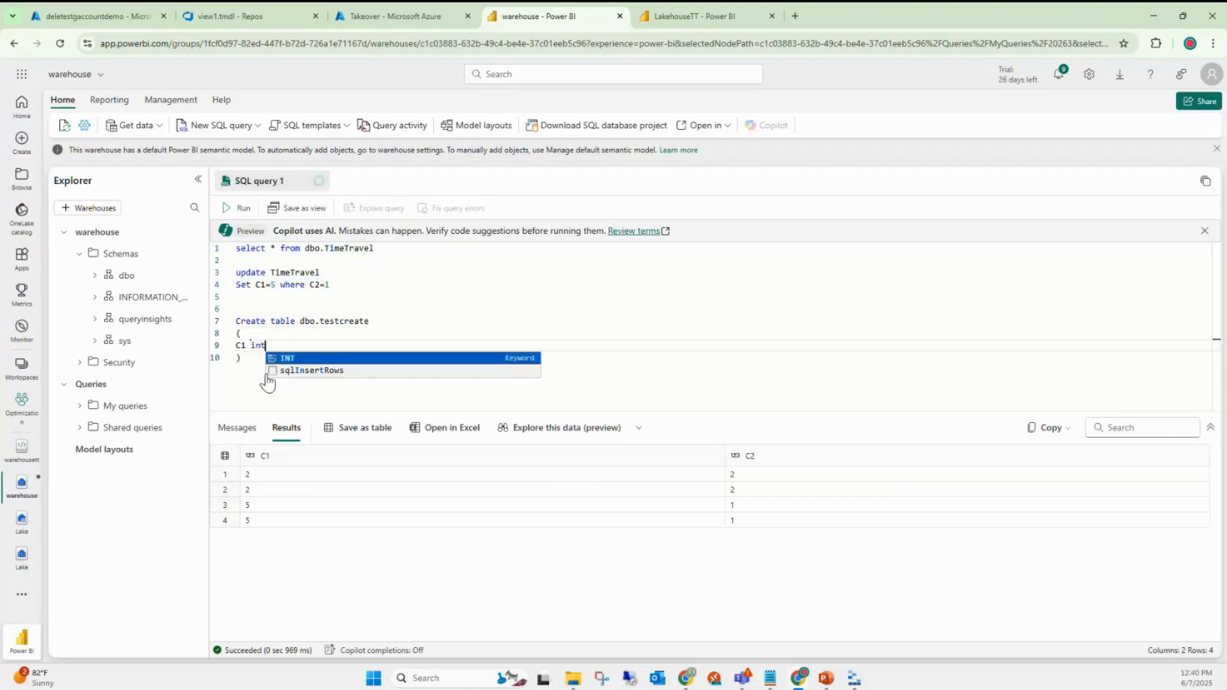
{"action": "left_click_drag", "start_coordinate": [241, 357], "coordinate": [236, 321]}
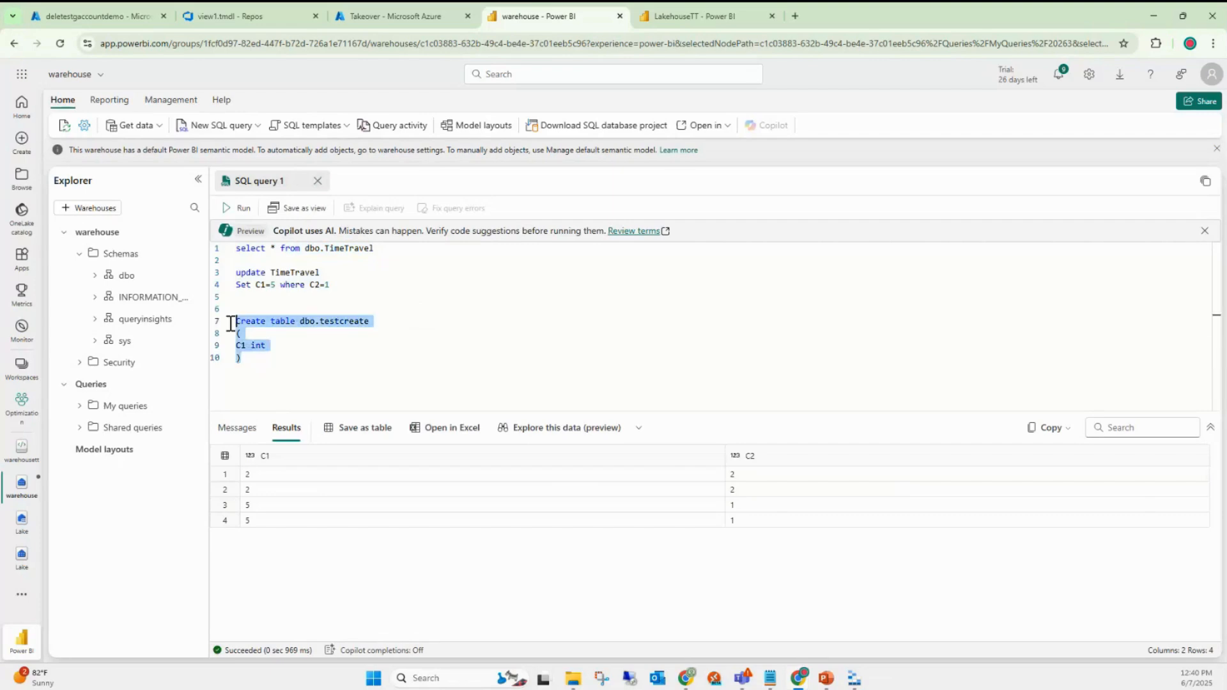
{"action": "left_click", "coordinate": [241, 211]}
- Rerun select * from dbo.TimeTravel, then open and close the Get data dropdown
{"action": "left_click_drag", "start_coordinate": [382, 249], "coordinate": [198, 237]}
{"action": "left_click", "coordinate": [241, 208]}
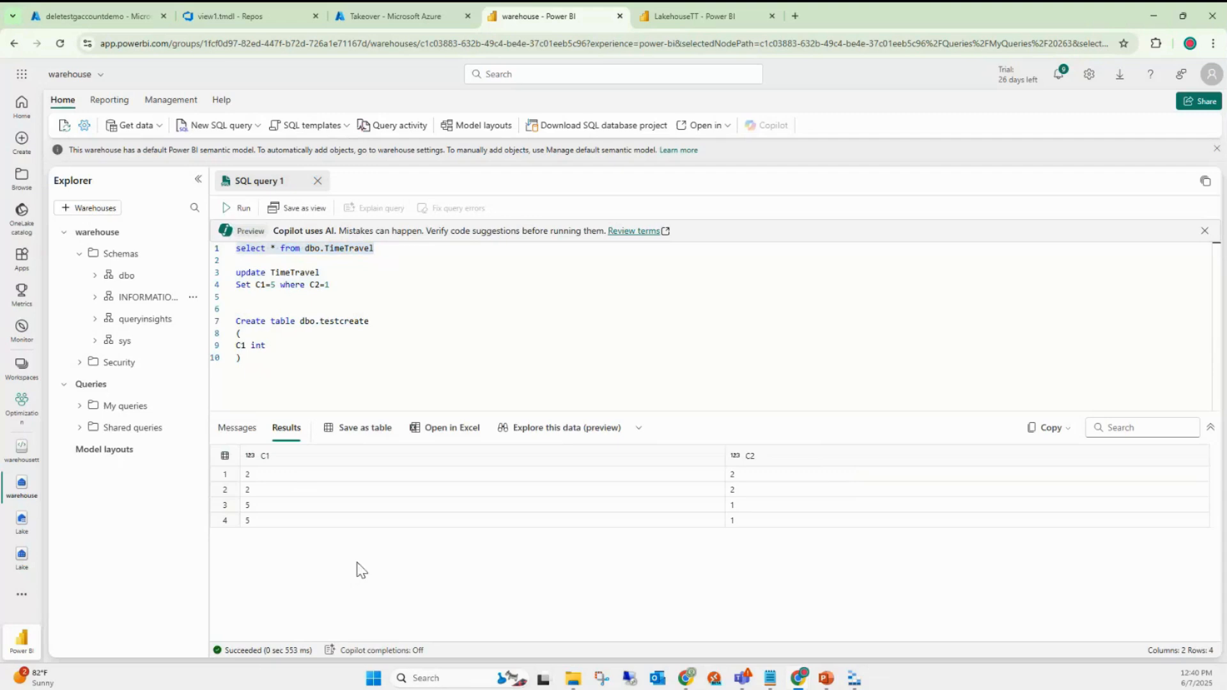
{"action": "left_click_drag", "start_coordinate": [282, 359], "coordinate": [232, 251]}
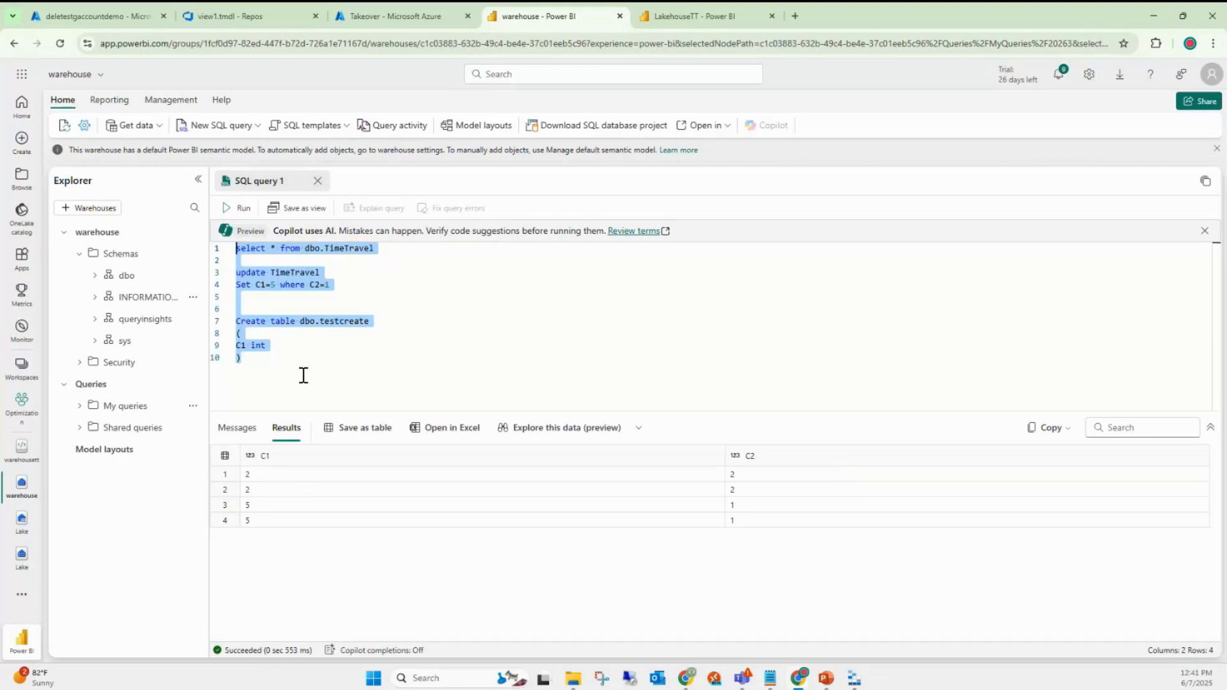
{"action": "left_click_drag", "start_coordinate": [303, 375], "coordinate": [237, 247]}
{"action": "left_click", "coordinate": [152, 130]}
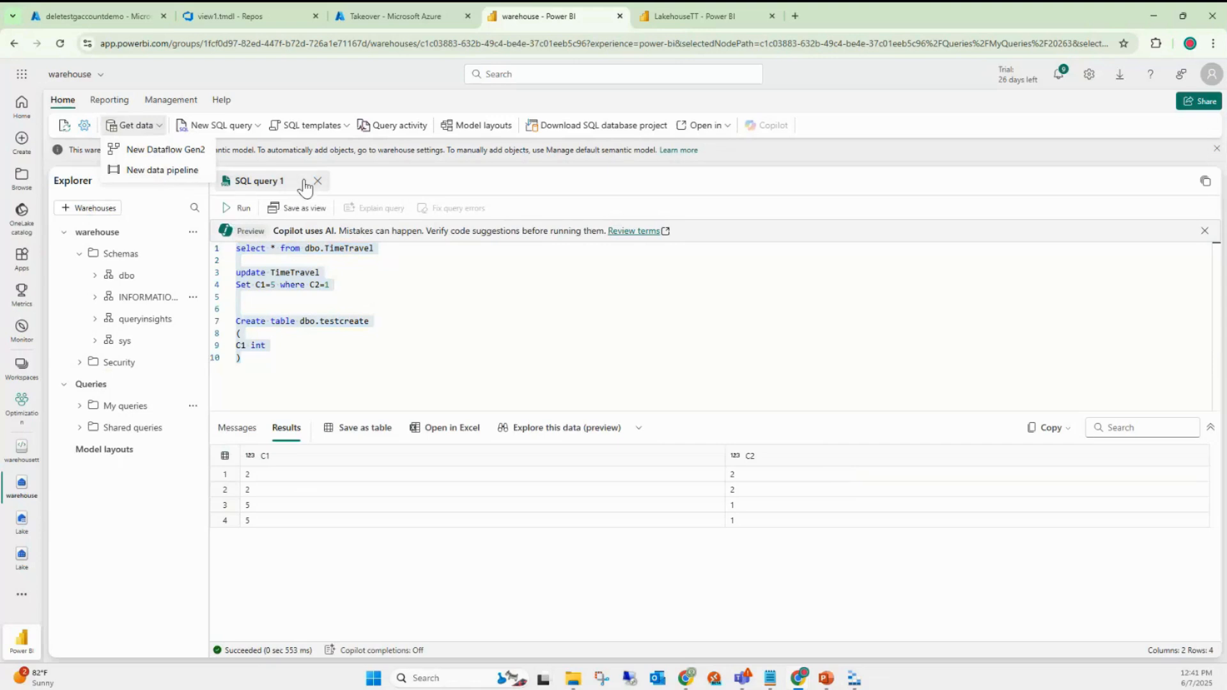
{"action": "left_click", "coordinate": [347, 279]}
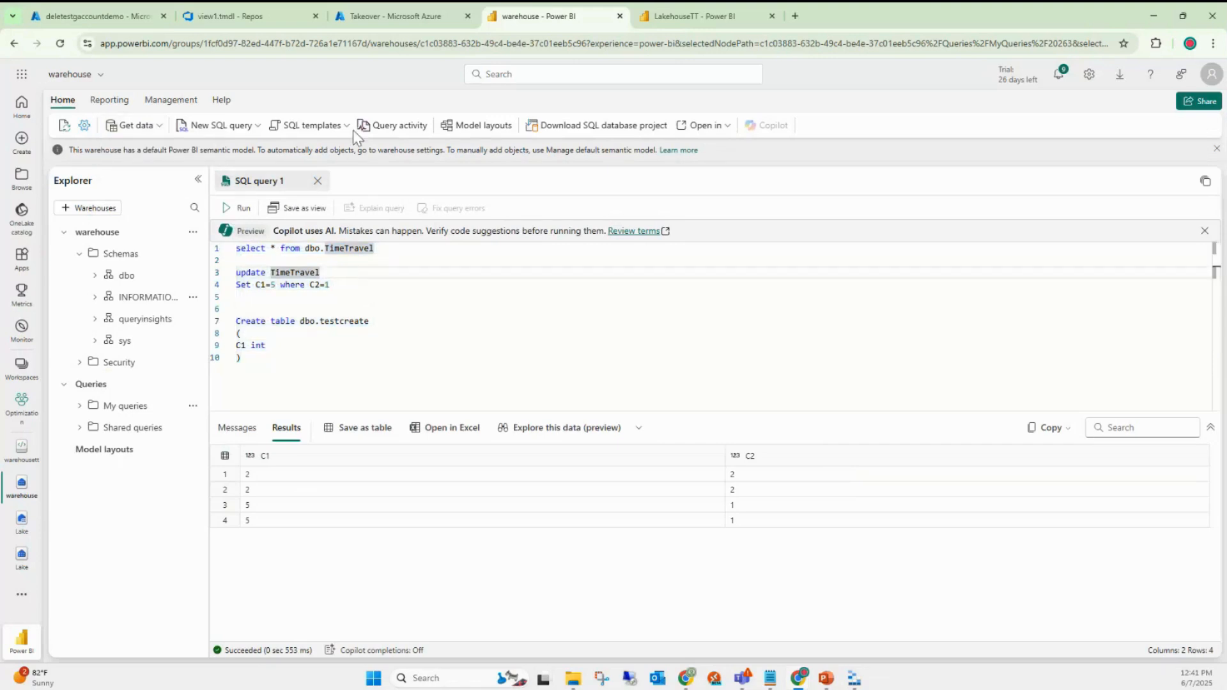
{"action": "left_click", "coordinate": [393, 126]}
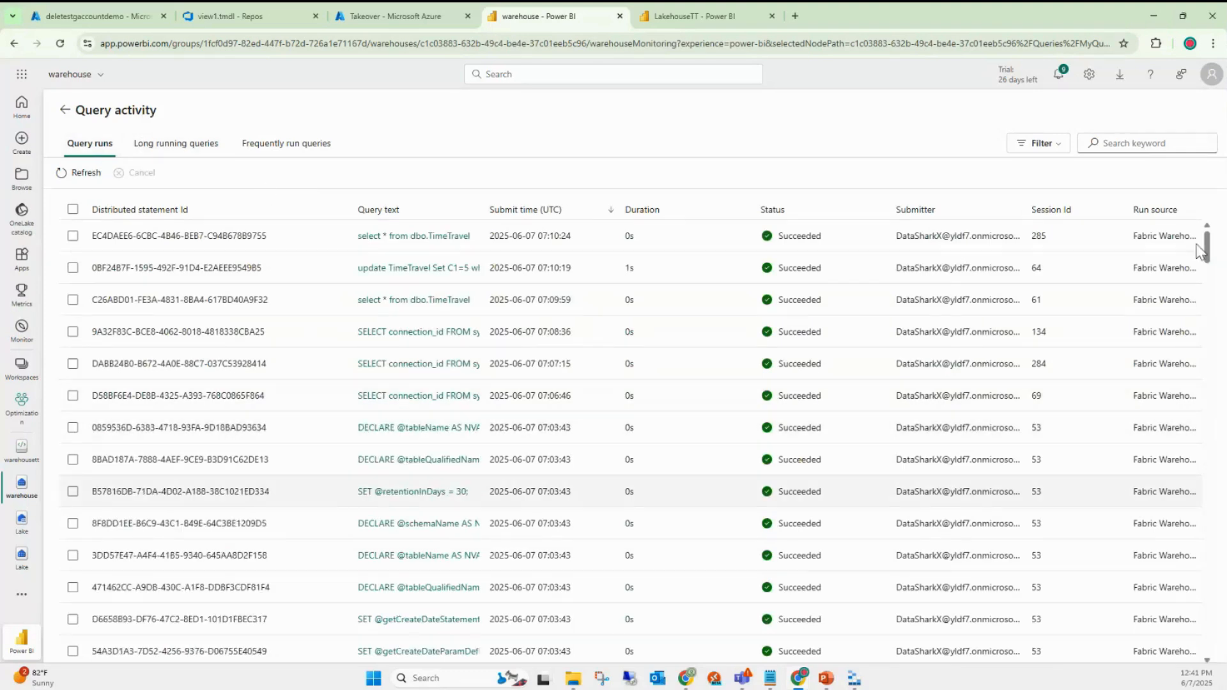
{"action": "left_click", "coordinate": [184, 158]}
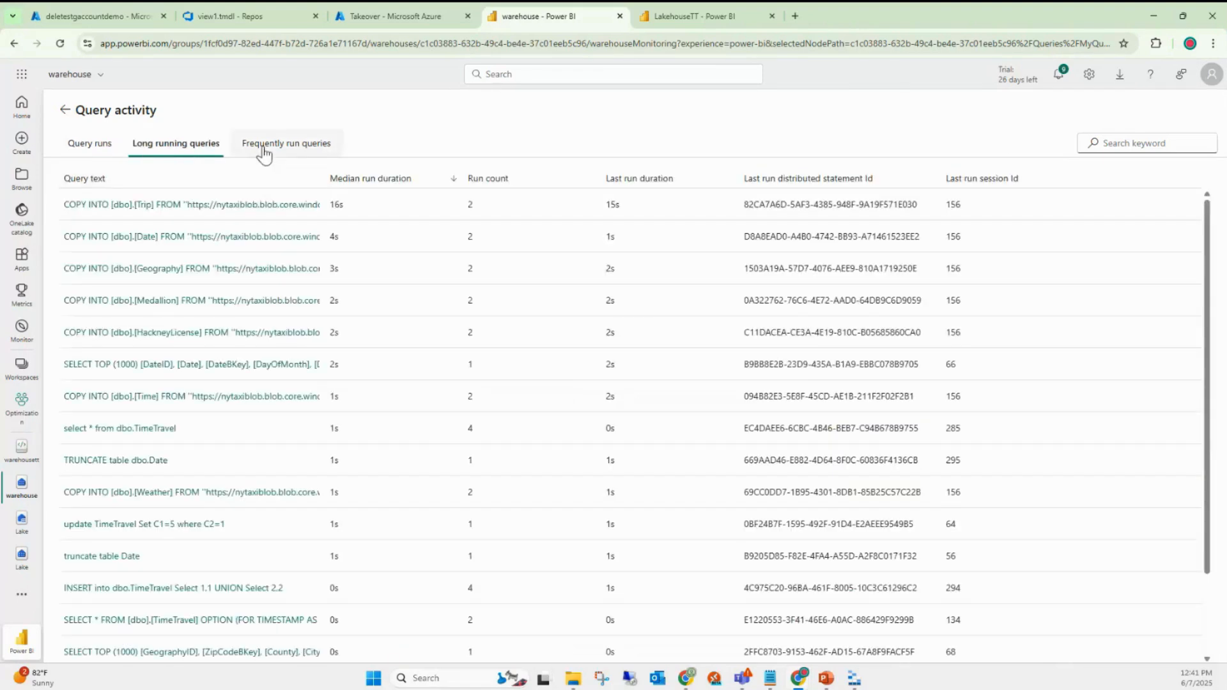
{"action": "left_click", "coordinate": [262, 147]}
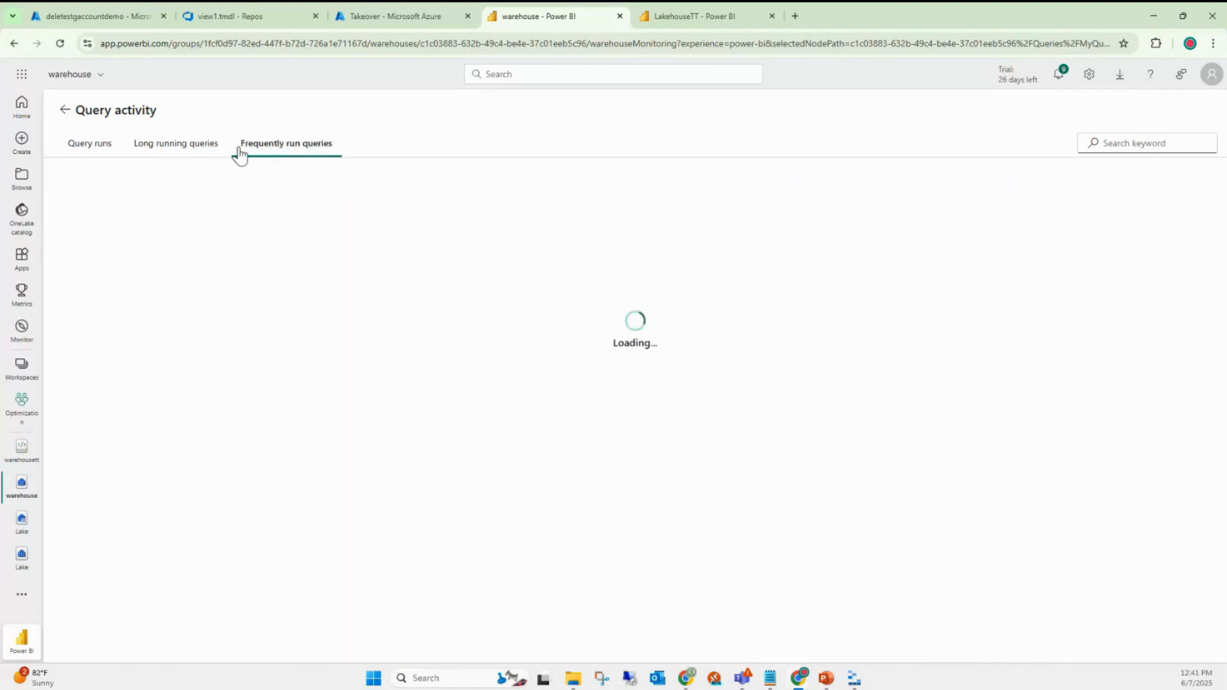
{"action": "left_click", "coordinate": [67, 110]}
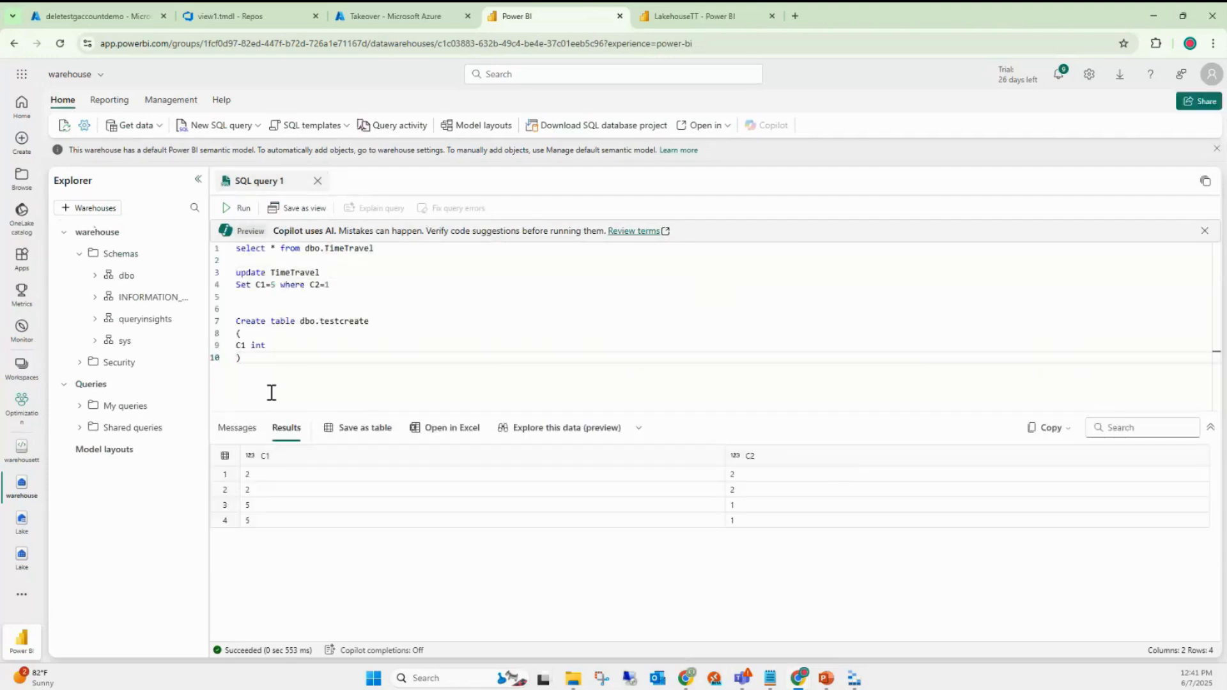
- Run Select * from INFORMATION_SCHEMA.TABLES on a new line and scroll through its 24 result rows
{"action": "left_click_drag", "start_coordinate": [243, 269], "coordinate": [269, 373]}
{"action": "left_click", "coordinate": [269, 374]}
{"action": "key", "text": "Return"}
{"action": "key", "text": "Return"}
{"action": "key", "text": "Return"}
{"action": "type", "text": "Select * fr"}
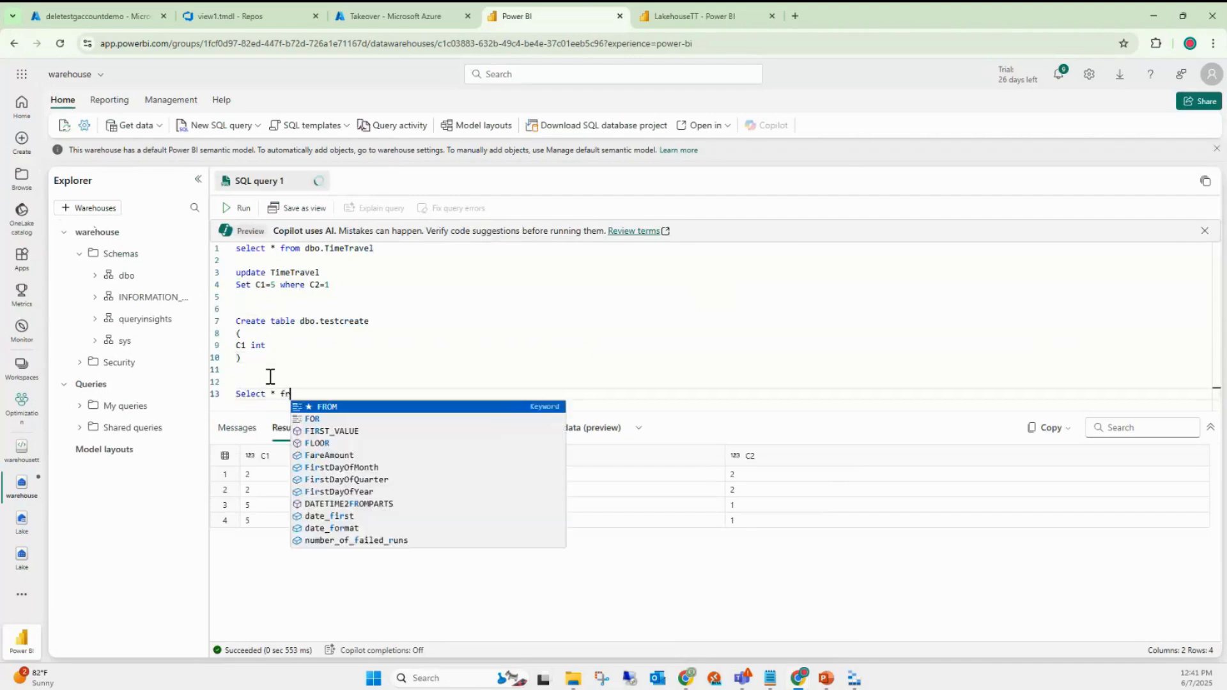
{"action": "type", "text": "om Infor"}
{"action": "key", "text": "Tab"}
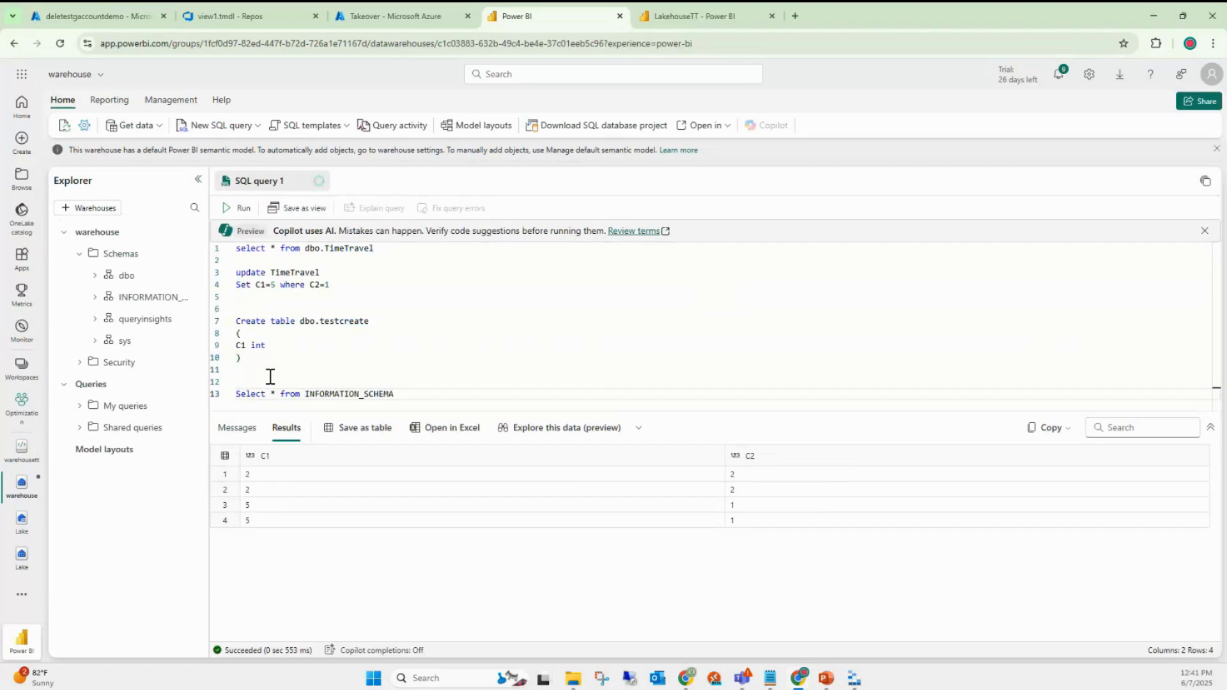
{"action": "type", "text": ".T"}
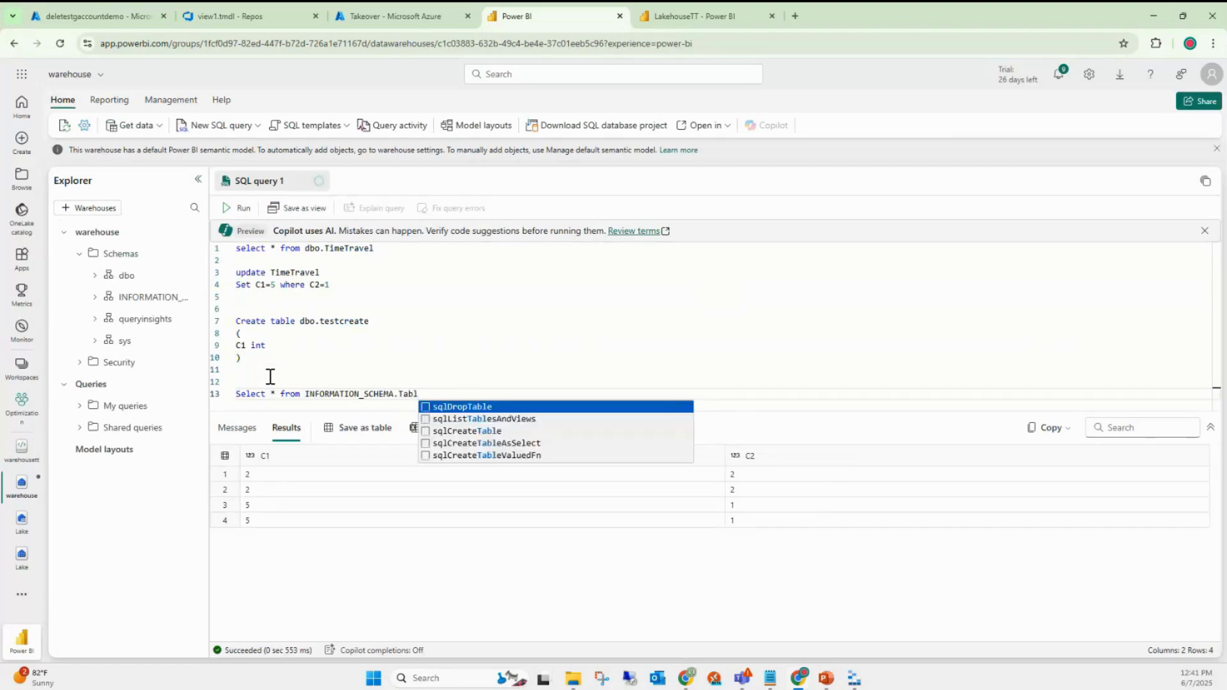
{"action": "type", "text": "ABLES"}
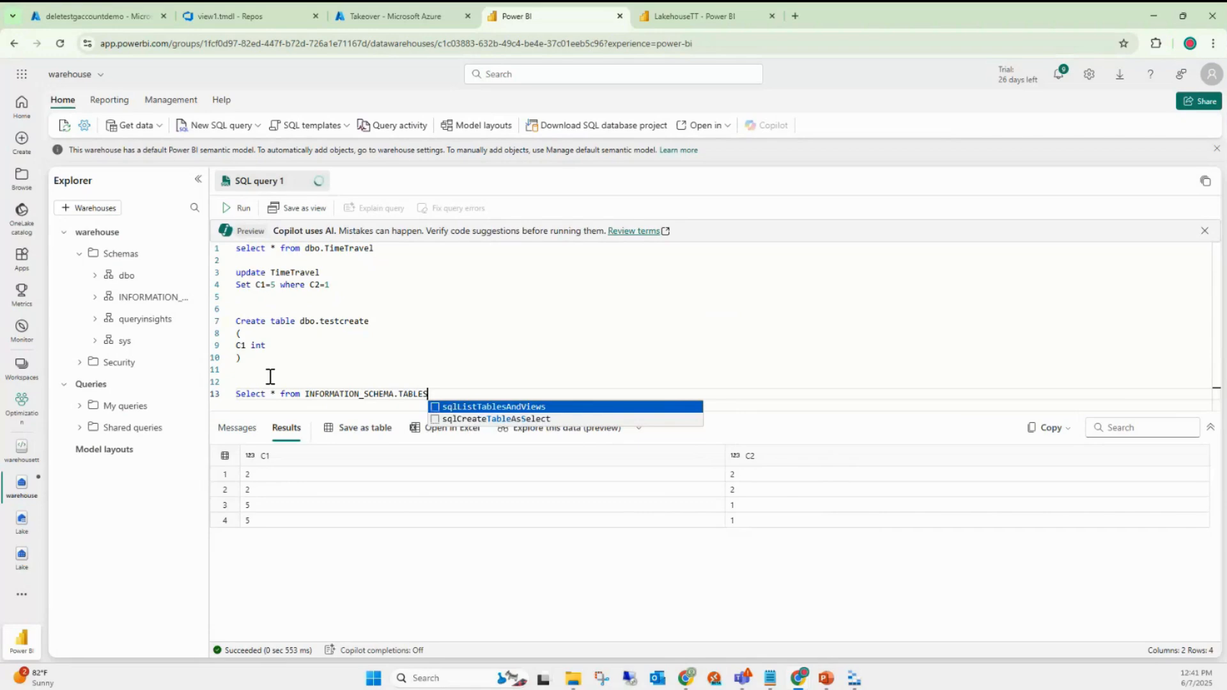
{"action": "key", "text": "shift+Home"}
{"action": "left_click", "coordinate": [241, 208]}
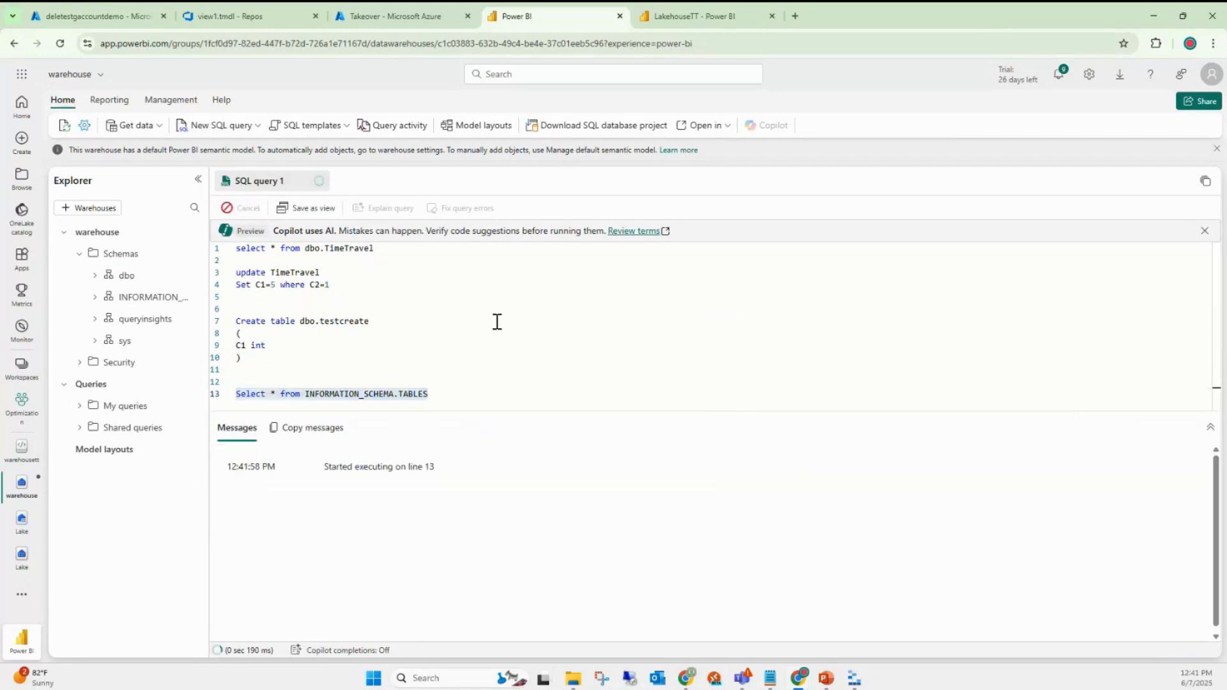
{"action": "mouse_move", "coordinate": [664, 417]}
{"action": "left_mouse_down"}
{"action": "mouse_move", "coordinate": [674, 358]}
{"action": "mouse_move", "coordinate": [689, 416]}
{"action": "left_mouse_up"}
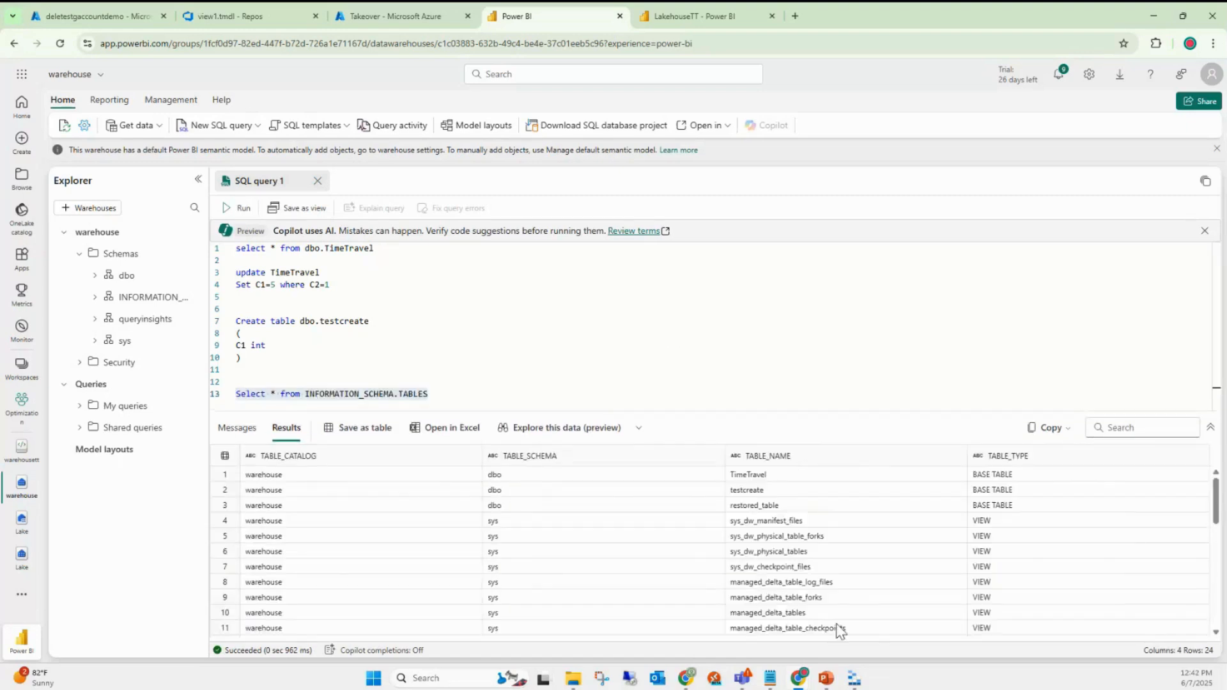
{"action": "scroll", "coordinate": [851, 620], "scroll_direction": "down", "scroll_amount": 3}
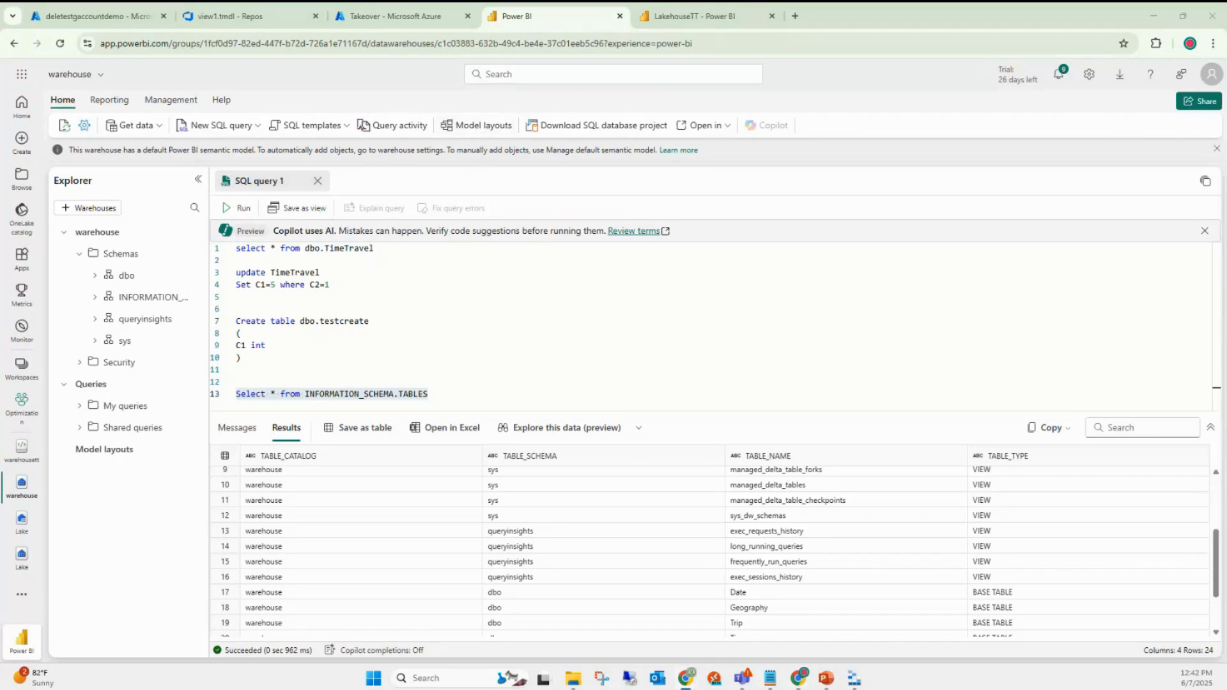
- Close the Windows Widgets board
{"action": "left_click", "coordinate": [62, 682]}
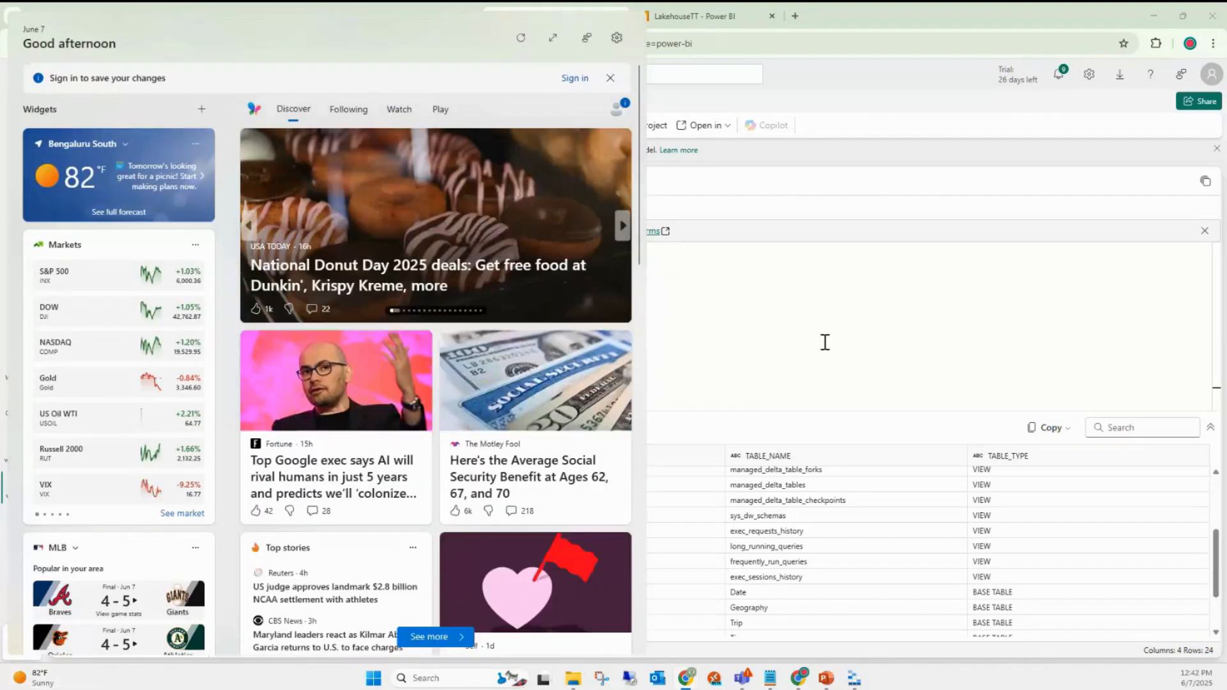
{"action": "left_click", "coordinate": [825, 343]}
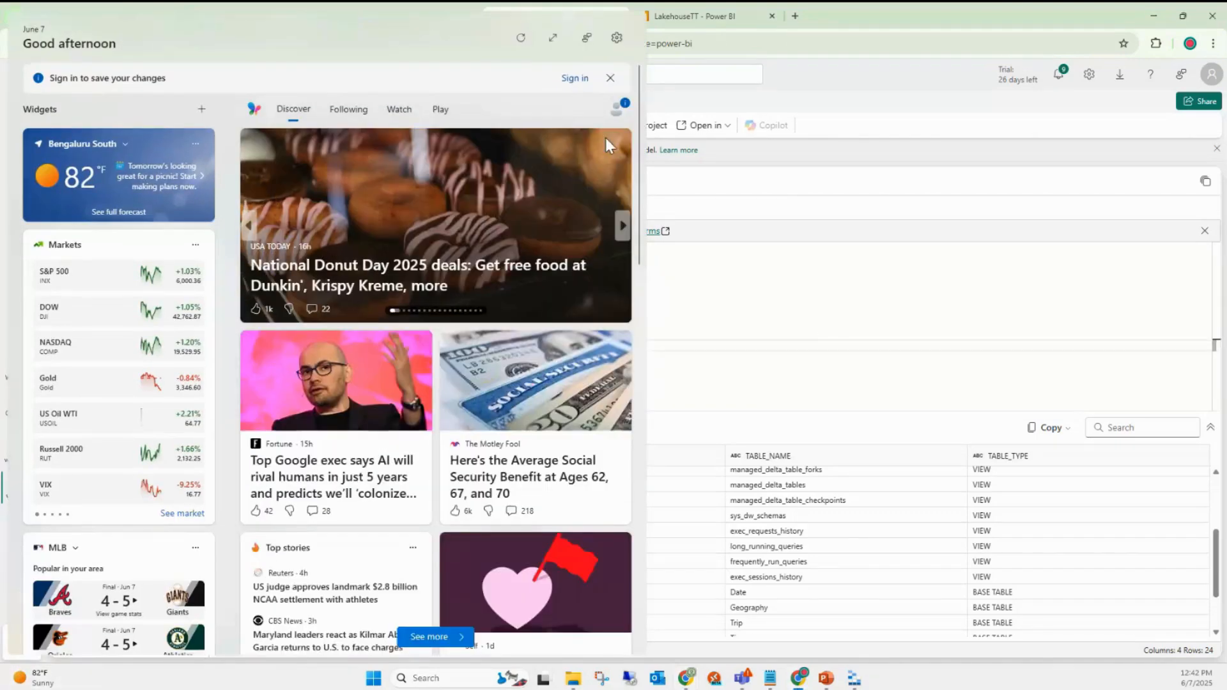
{"action": "left_click", "coordinate": [818, 345]}
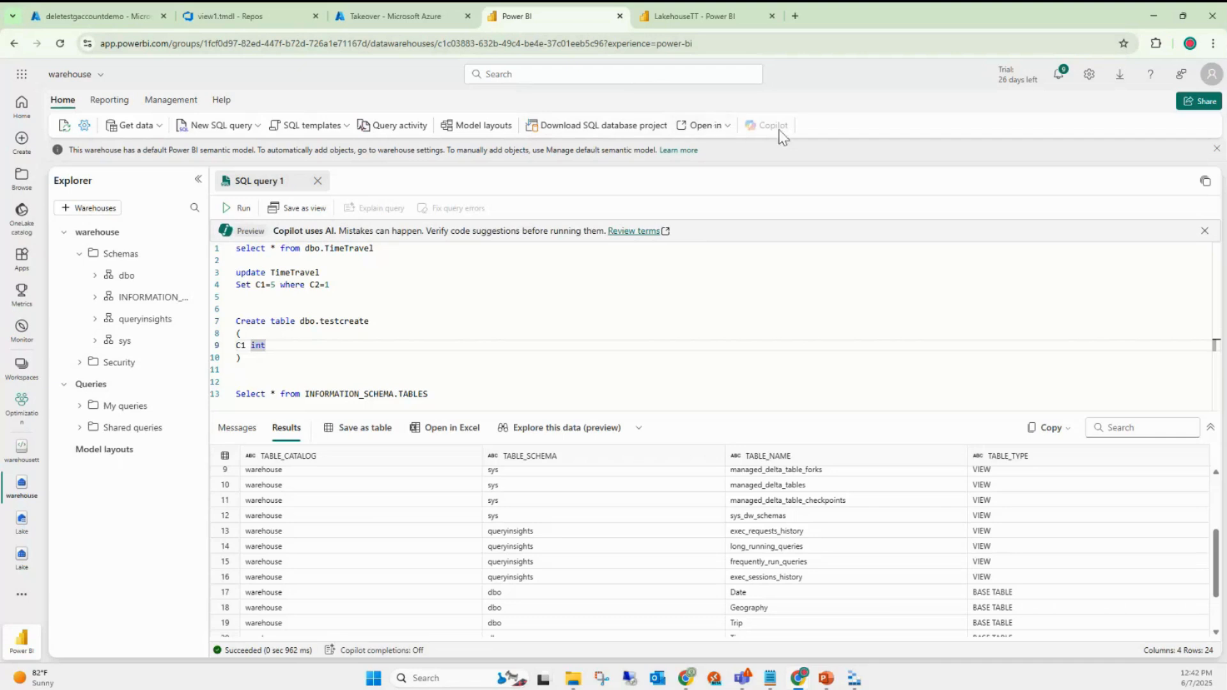
- Switch the ribbon from Reporting to the Management tab to reveal New warehouse snapshot
{"action": "left_click", "coordinate": [721, 127]}
{"action": "left_click", "coordinate": [607, 357]}
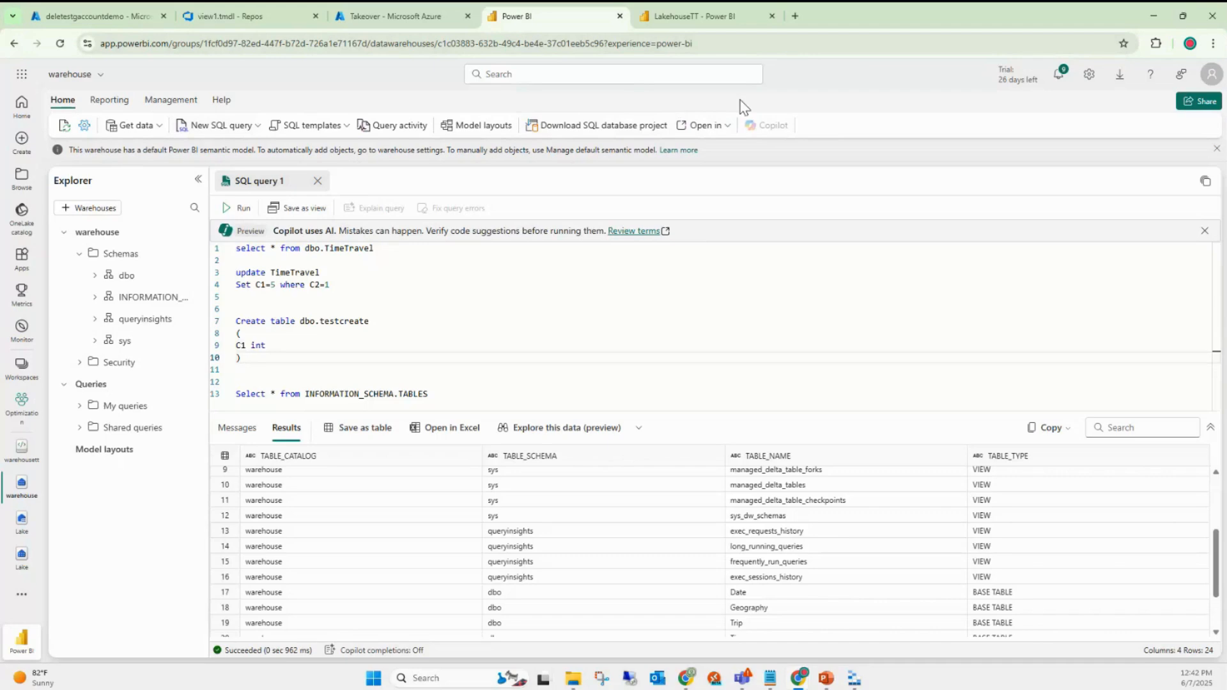
{"action": "left_click", "coordinate": [110, 101]}
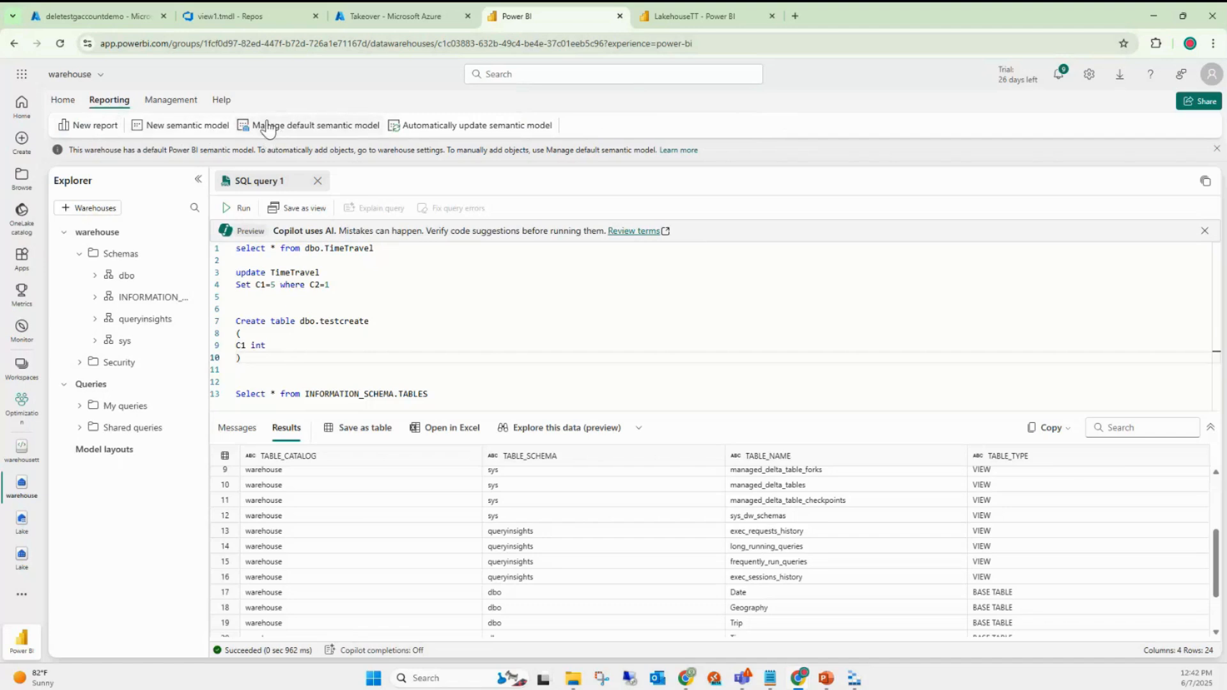
{"action": "left_click", "coordinate": [174, 105]}
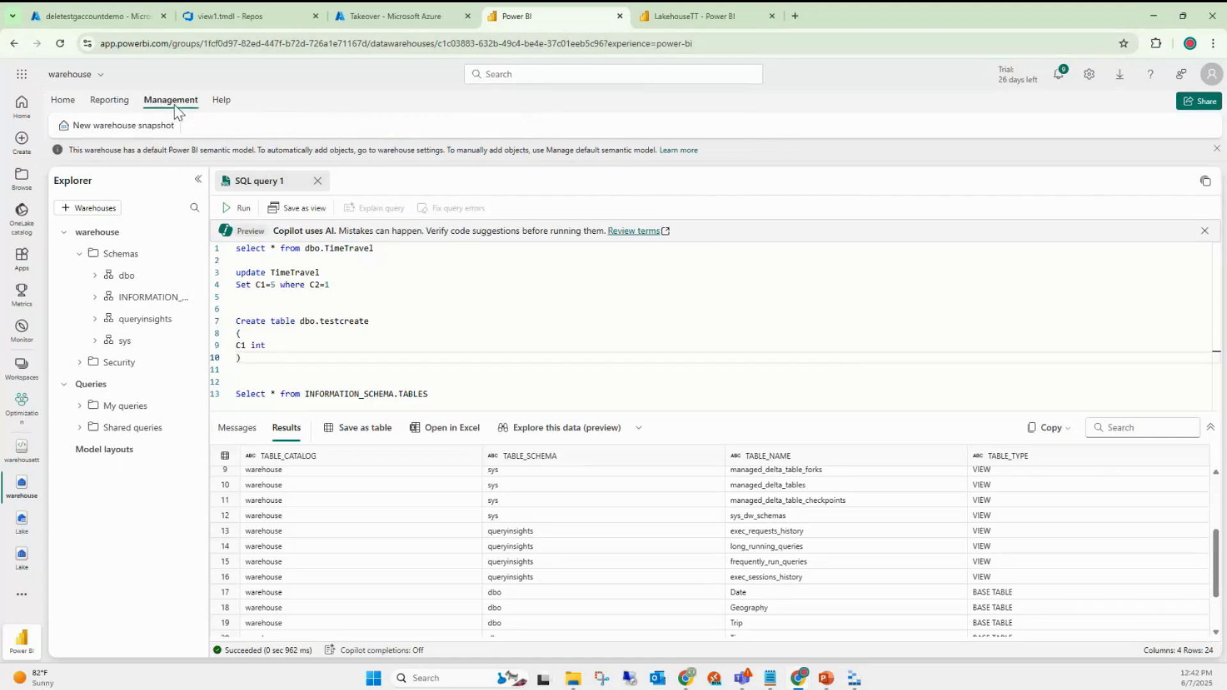
- Create warehouse snapshot 'WH_snapshot' of the past state on 6/2/2025 at 12:00 PM
{"action": "left_click", "coordinate": [104, 132]}
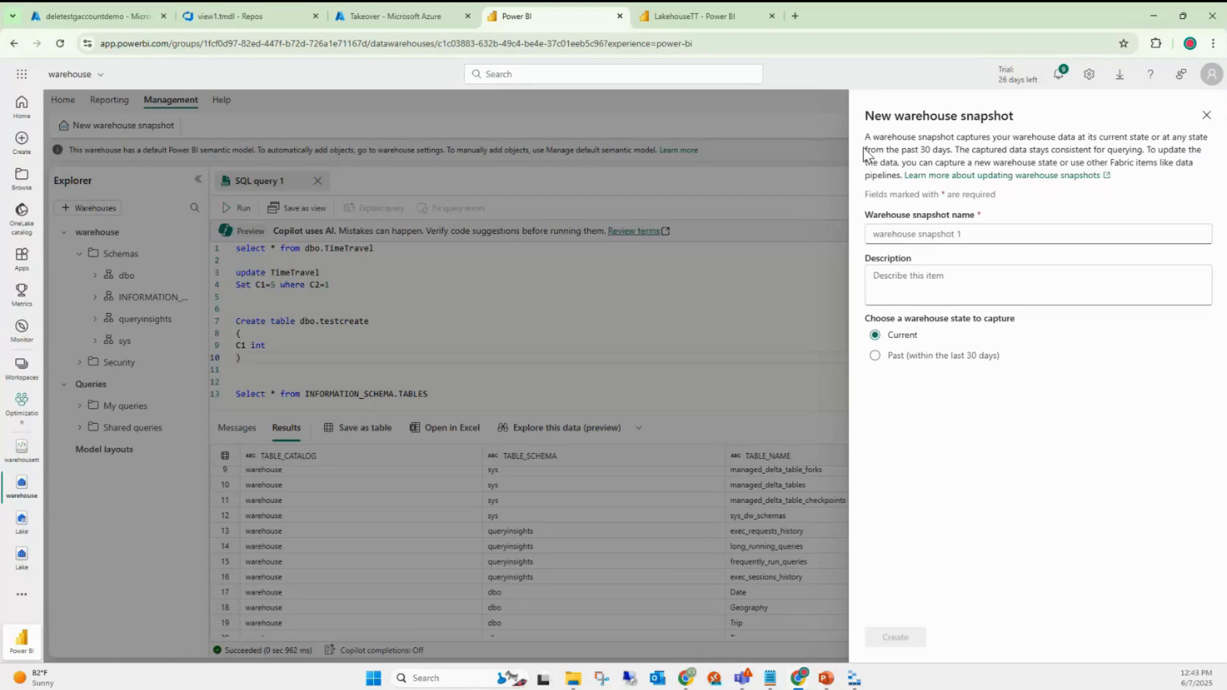
{"action": "left_click_drag", "start_coordinate": [868, 152], "coordinate": [1206, 170]}
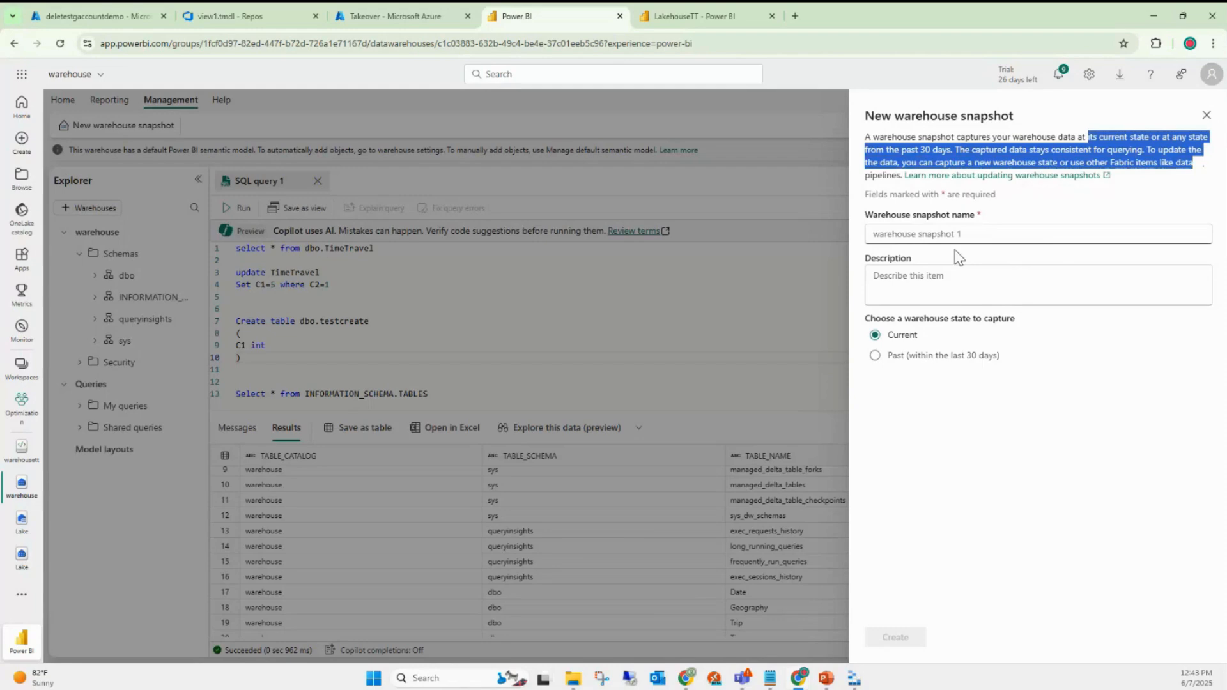
{"action": "left_click", "coordinate": [911, 235]}
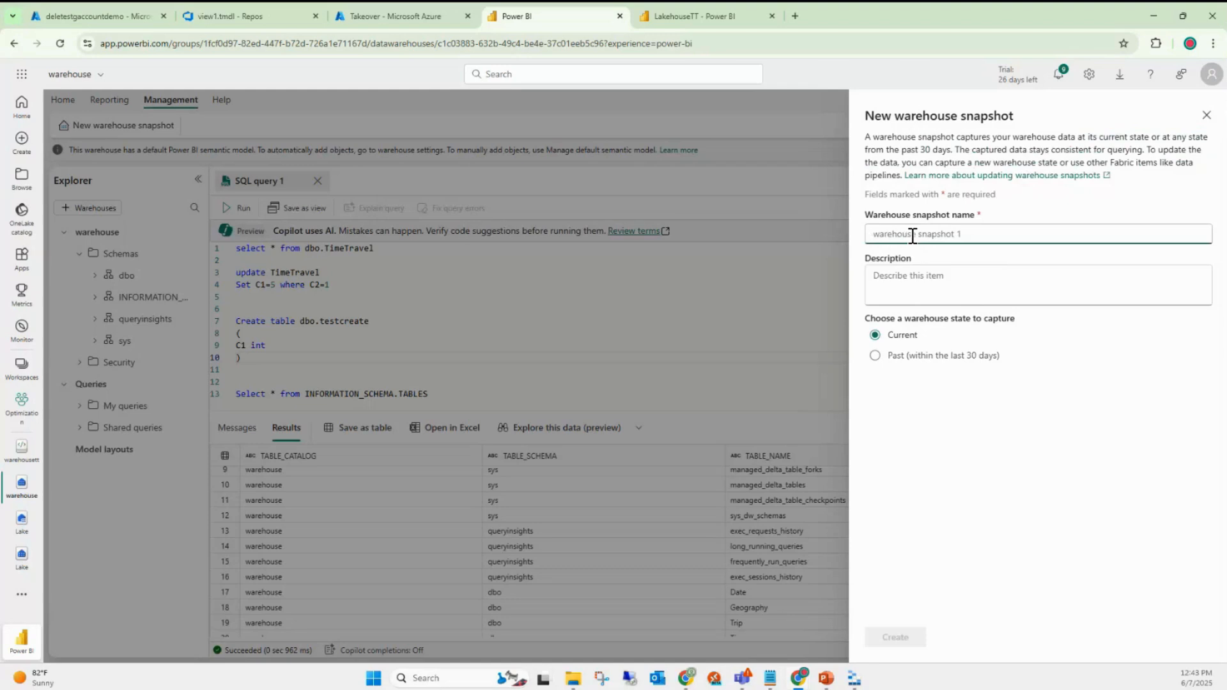
{"action": "type", "text": "W"}
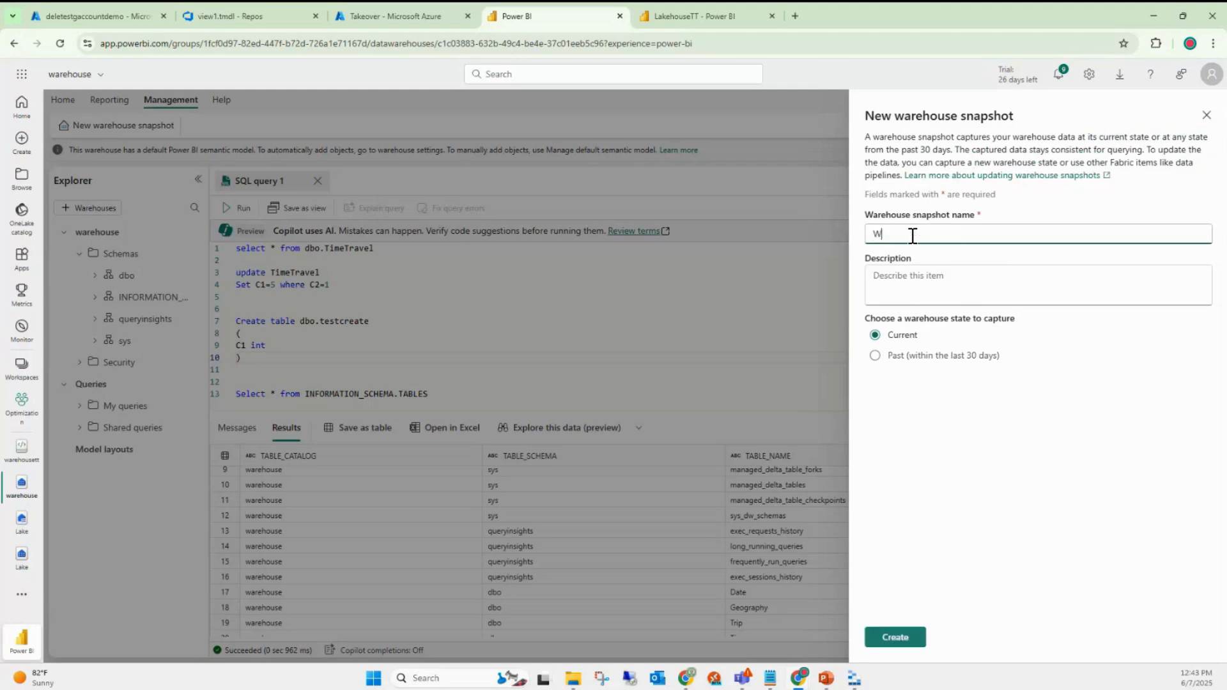
{"action": "type", "text": "H_snapshot"}
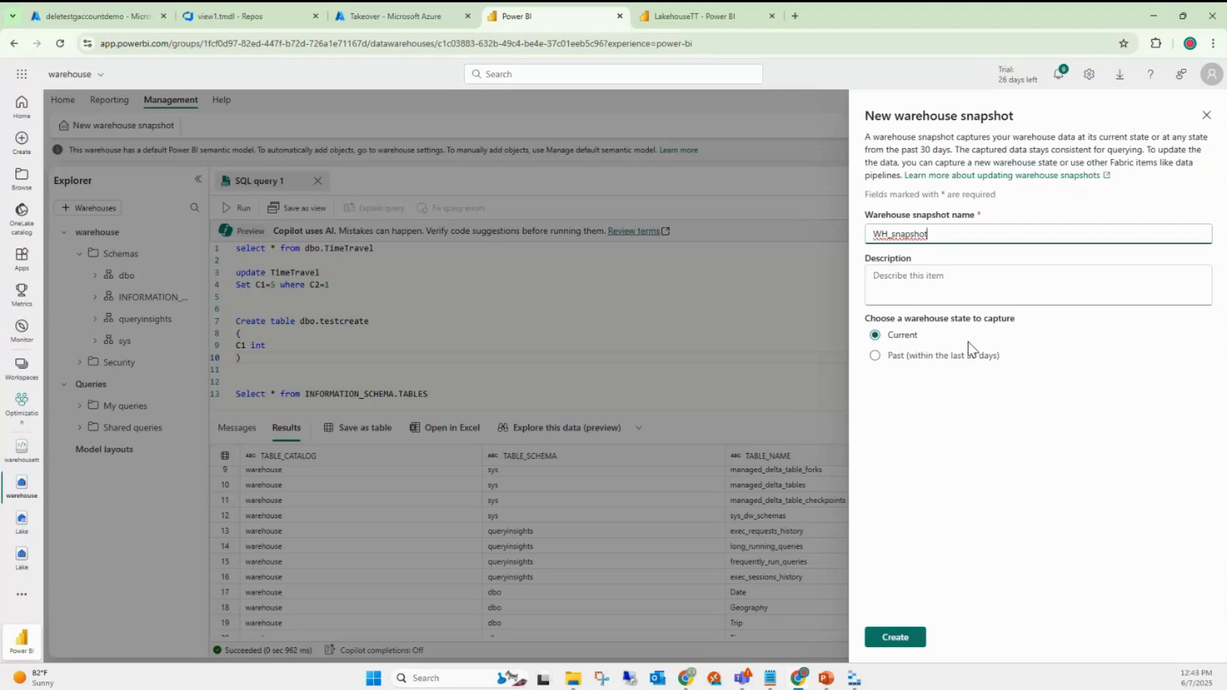
{"action": "left_click", "coordinate": [876, 357]}
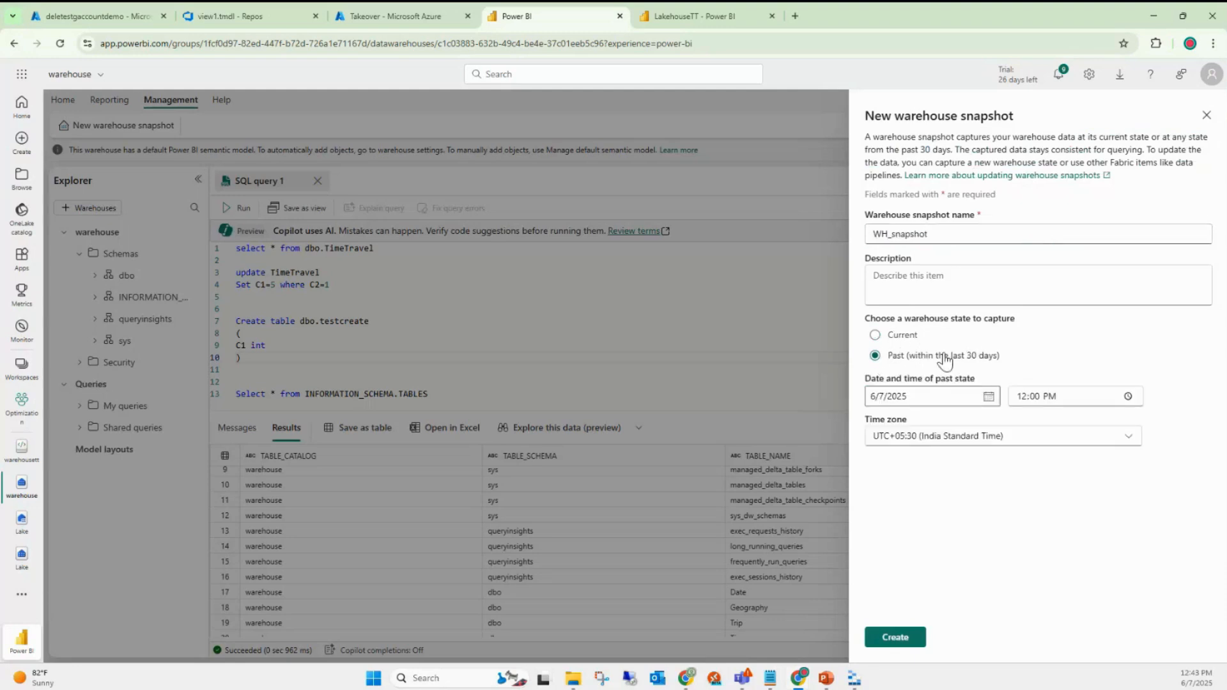
{"action": "left_click", "coordinate": [989, 397]}
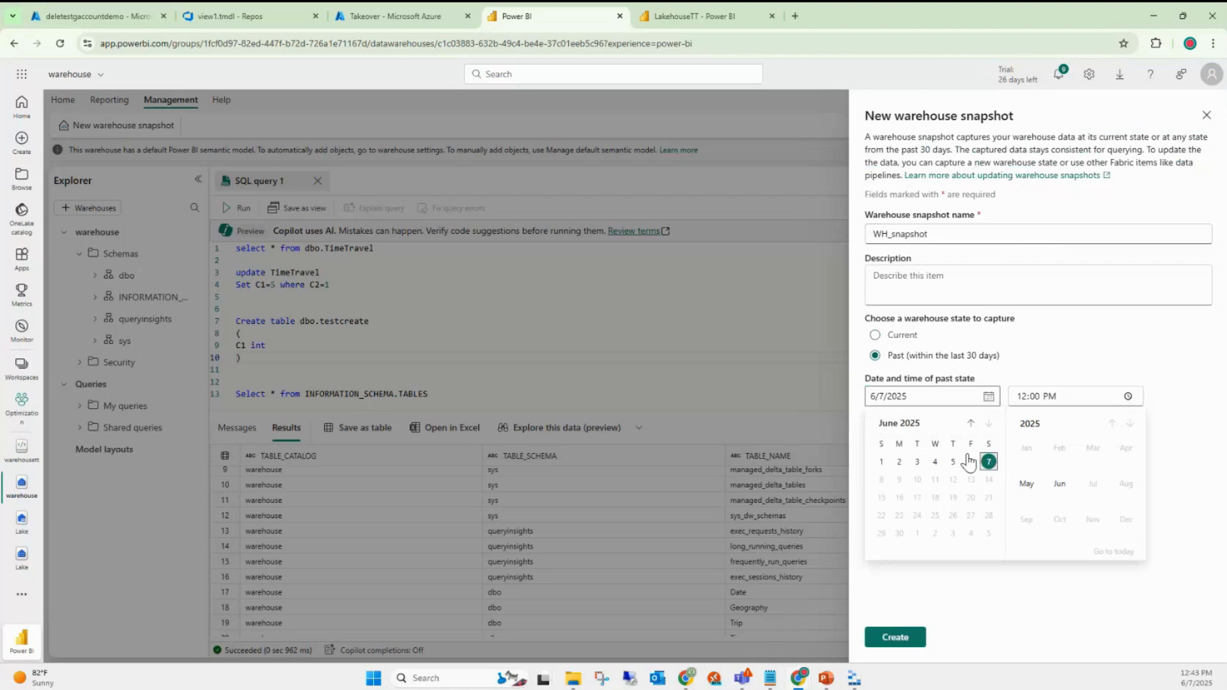
{"action": "left_click", "coordinate": [900, 463]}
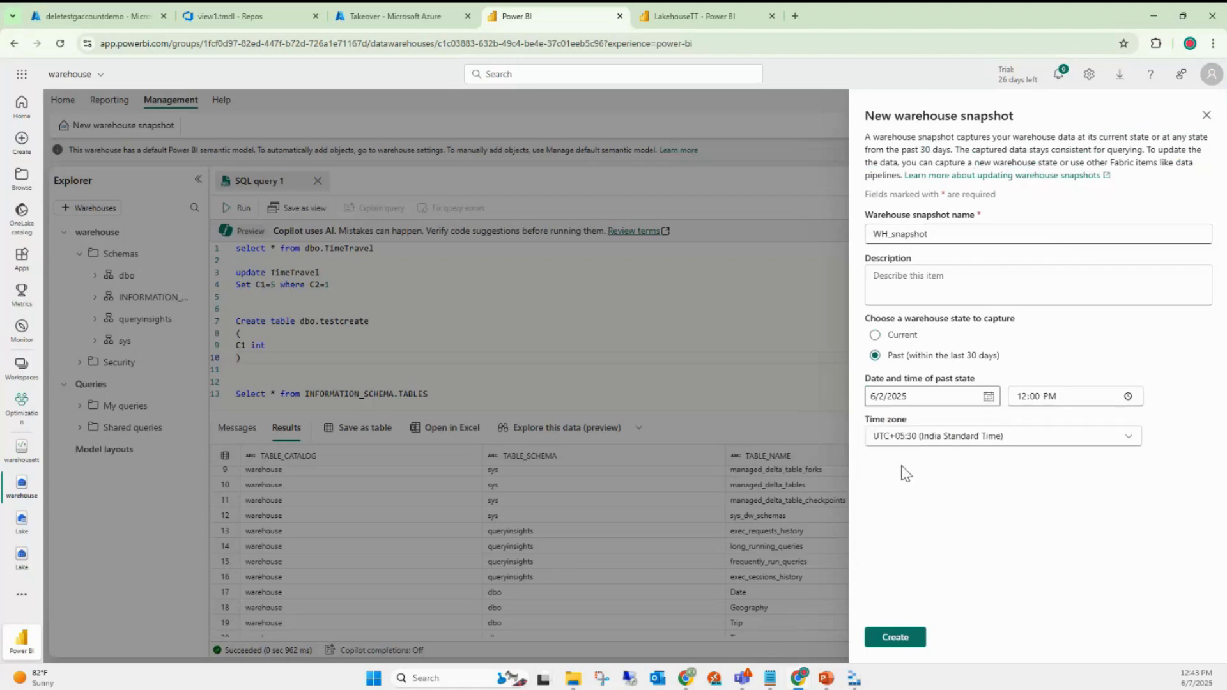
{"action": "left_click", "coordinate": [906, 642]}
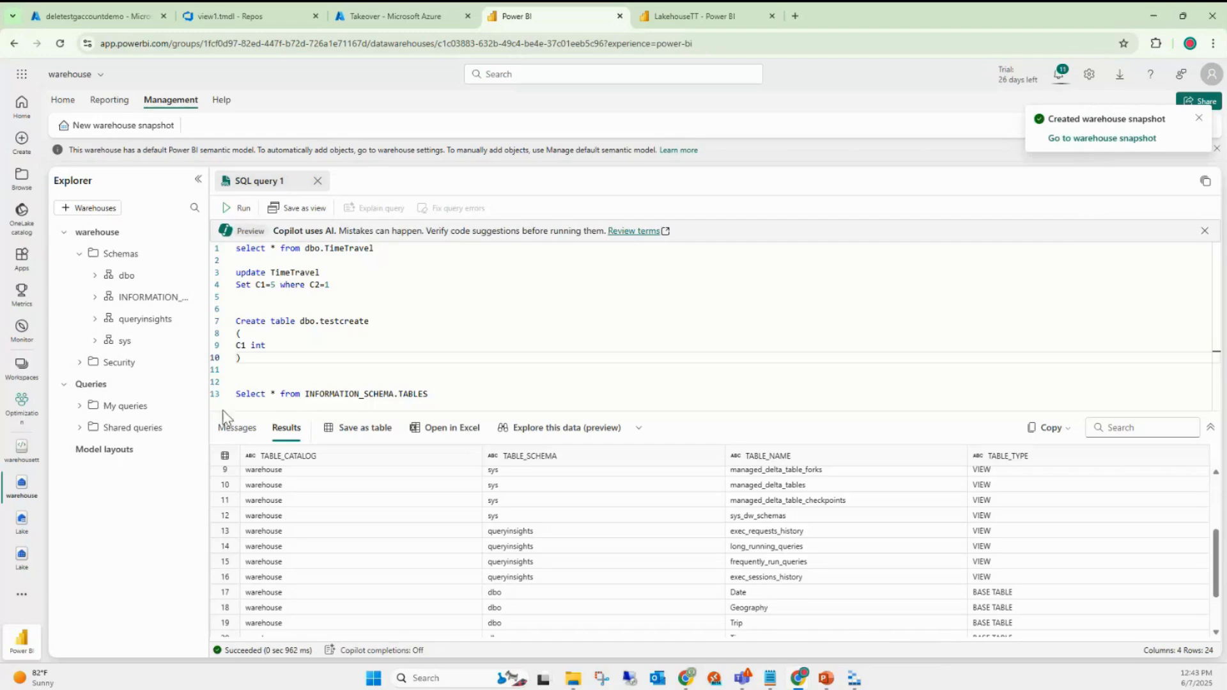
- In the Optimization workspace list, widen the Type and Name columns and open WH_snapshot
{"action": "left_click", "coordinate": [18, 407]}
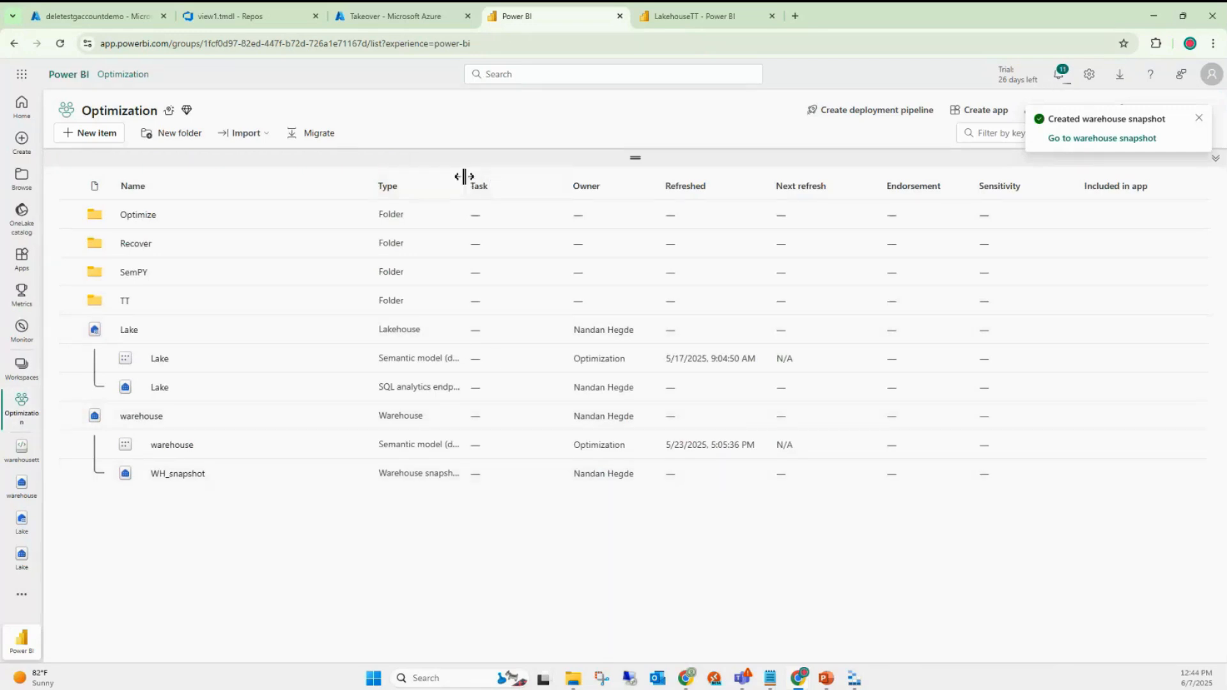
{"action": "left_click_drag", "start_coordinate": [466, 178], "coordinate": [554, 174]}
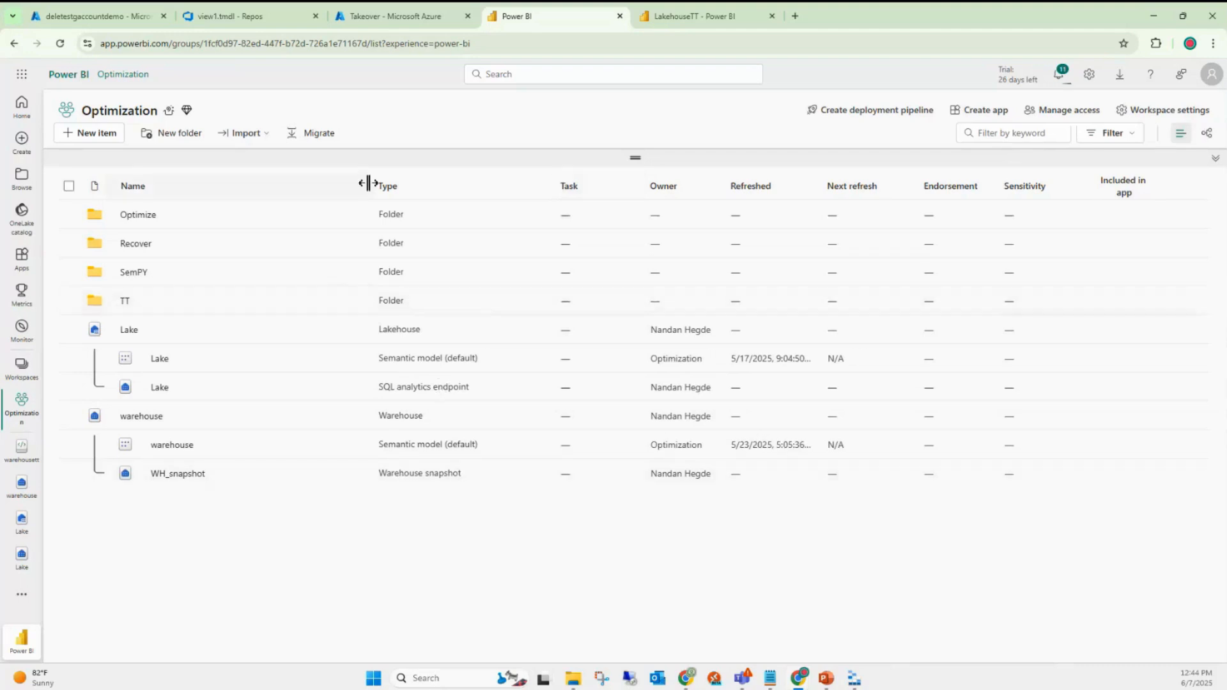
{"action": "left_click_drag", "start_coordinate": [368, 184], "coordinate": [447, 169]}
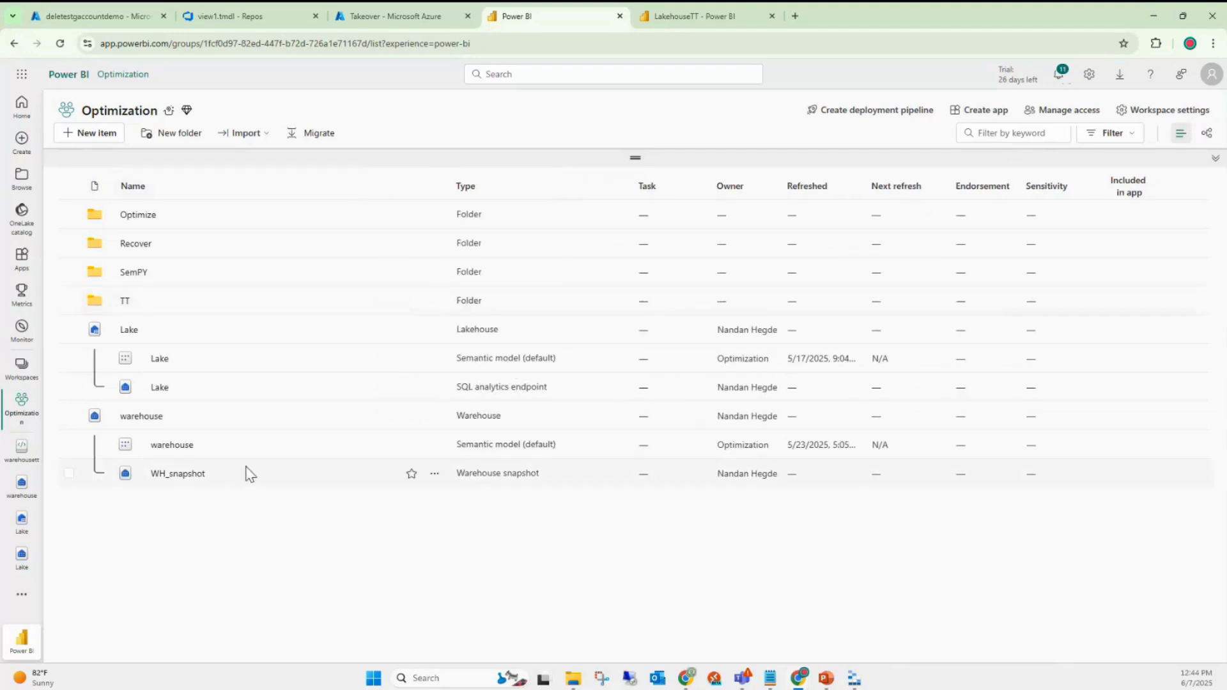
{"action": "left_click", "coordinate": [174, 476]}
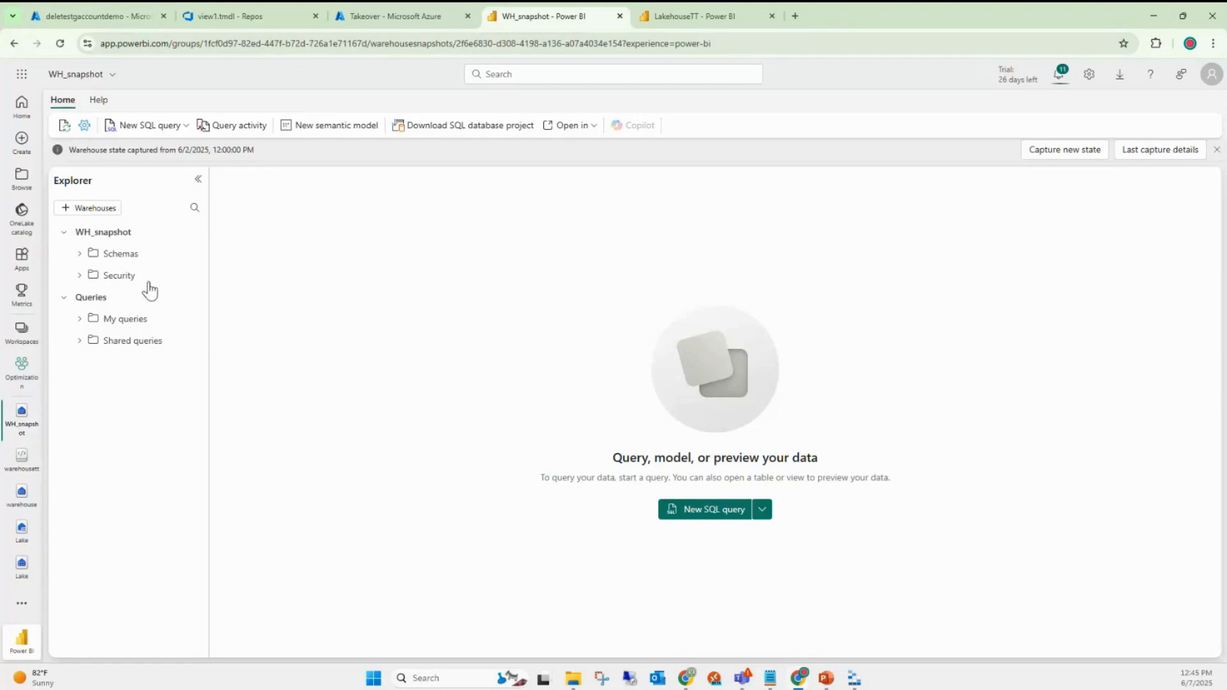
- Go back to the Optimization workspace item list from the left navigation bar
{"action": "left_click", "coordinate": [22, 370]}
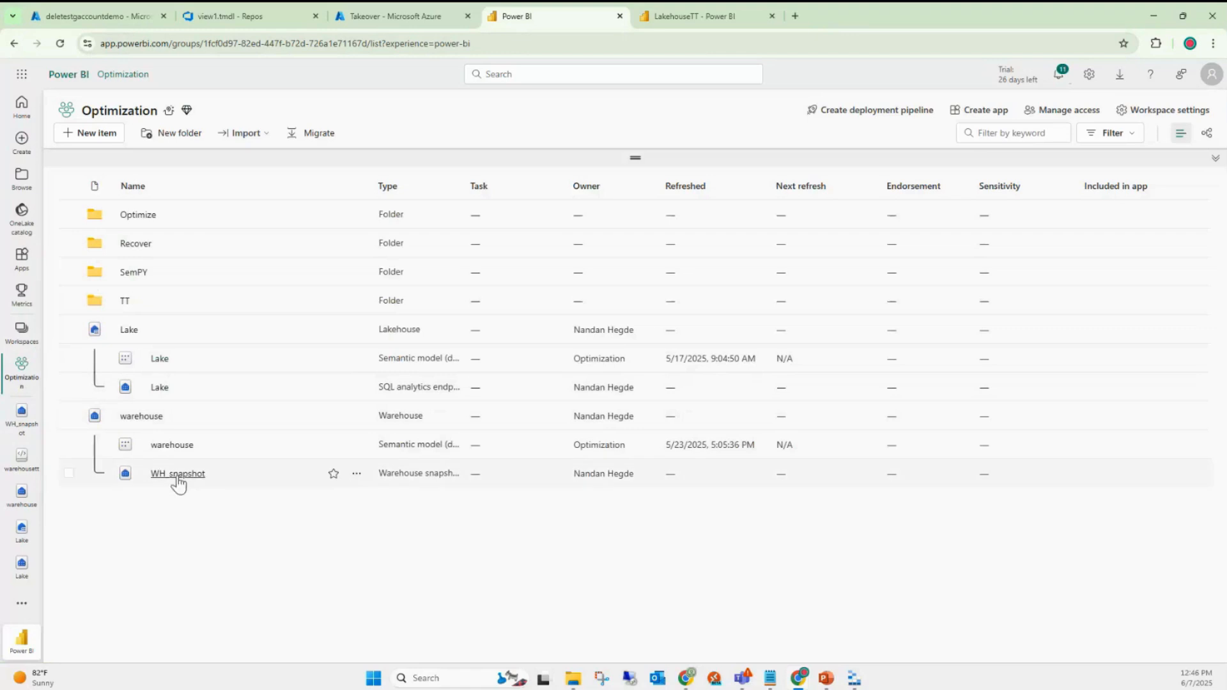
- Open the warehouse query and expand Schemas > dbo > Tables, widening Explorer to fit table names
{"action": "left_click", "coordinate": [148, 421]}
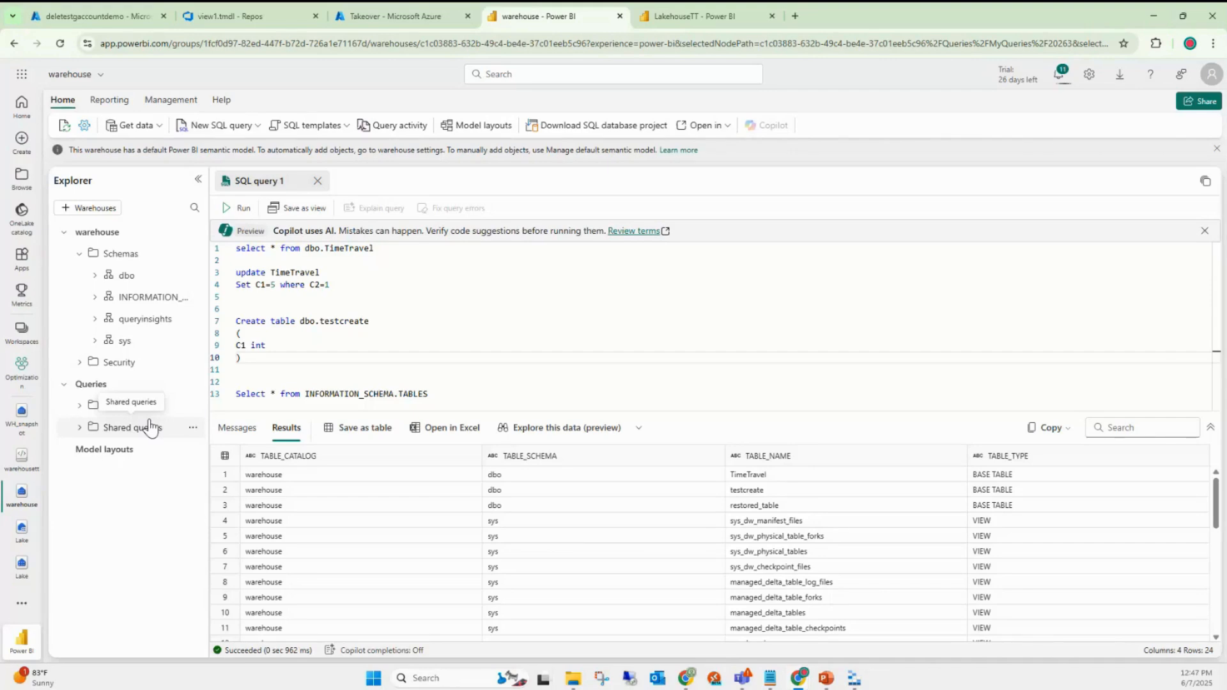
{"action": "left_click", "coordinate": [193, 276]}
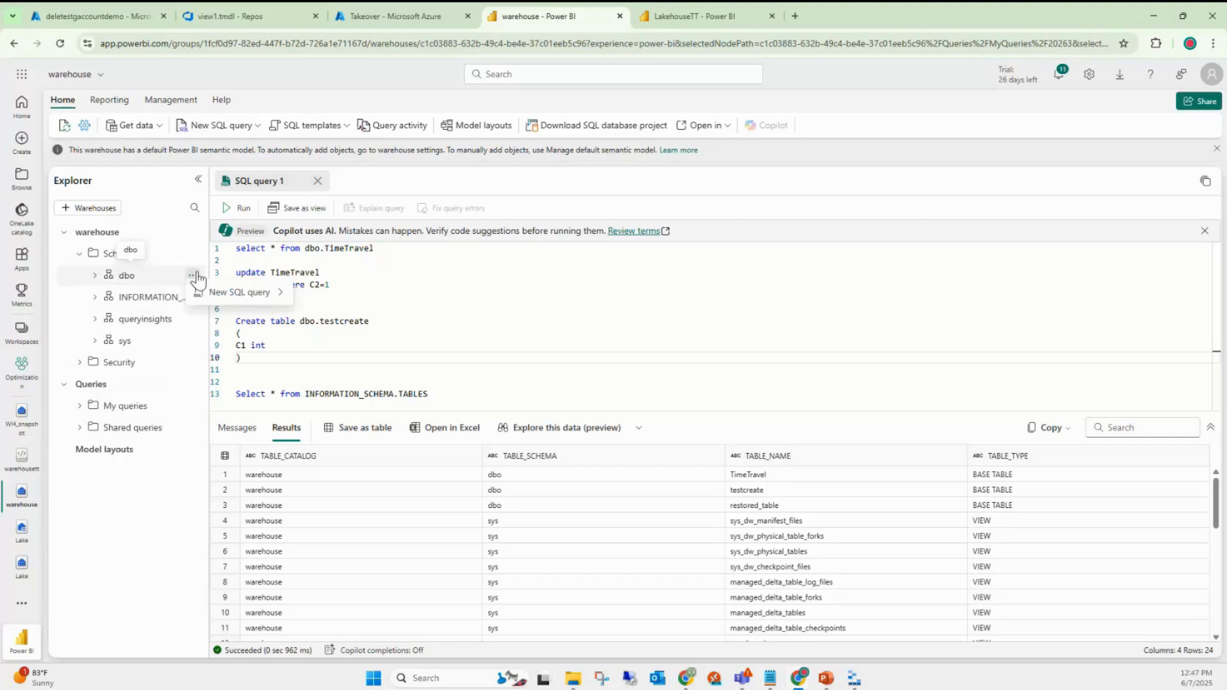
{"action": "left_click", "coordinate": [193, 276]}
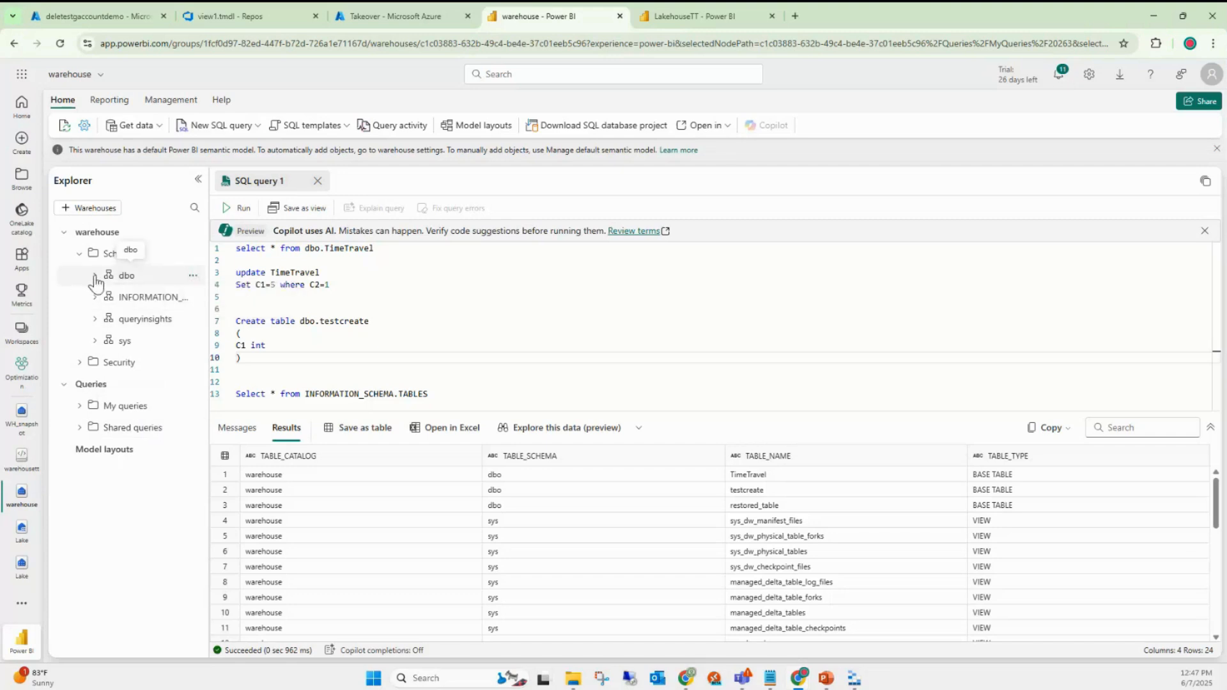
{"action": "left_click", "coordinate": [95, 275]}
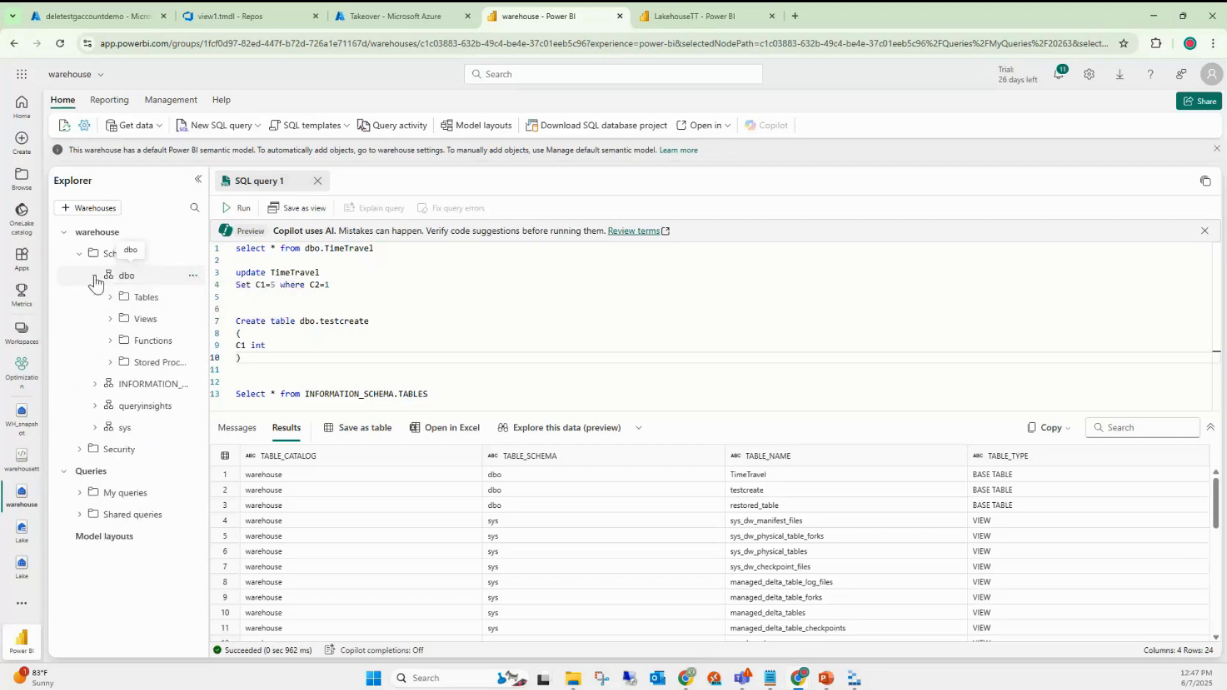
{"action": "left_click", "coordinate": [118, 299]}
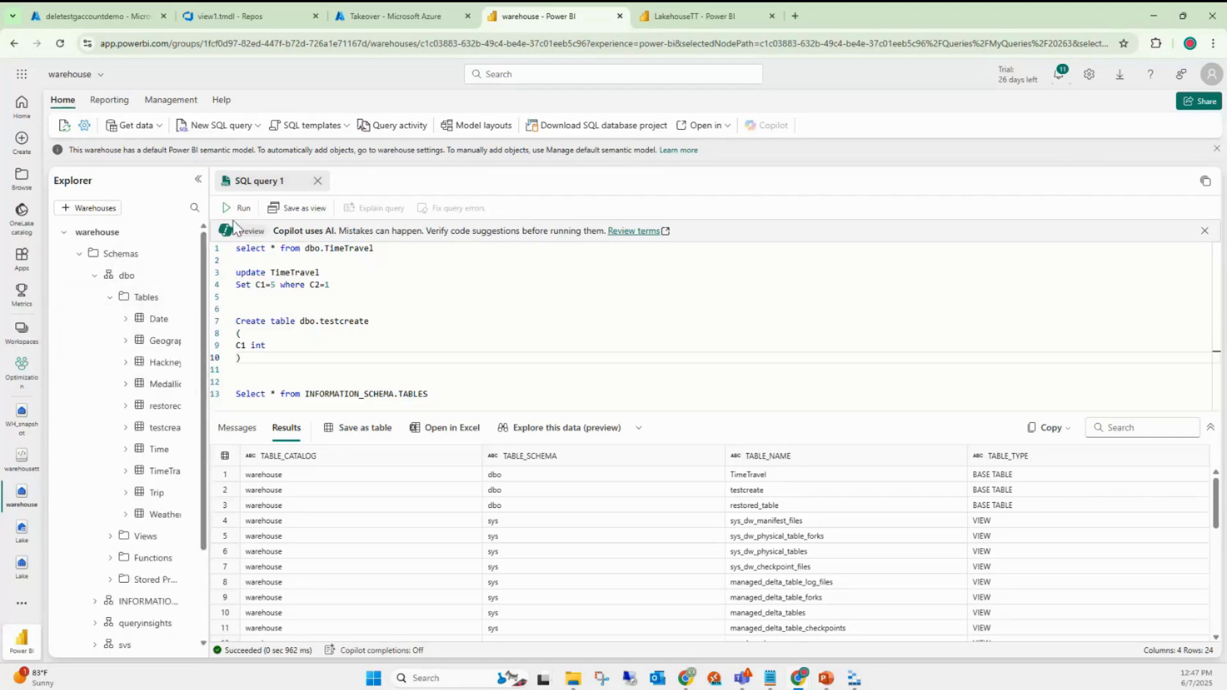
{"action": "left_click_drag", "start_coordinate": [210, 222], "coordinate": [236, 223]}
{"action": "left_click", "coordinate": [211, 319]}
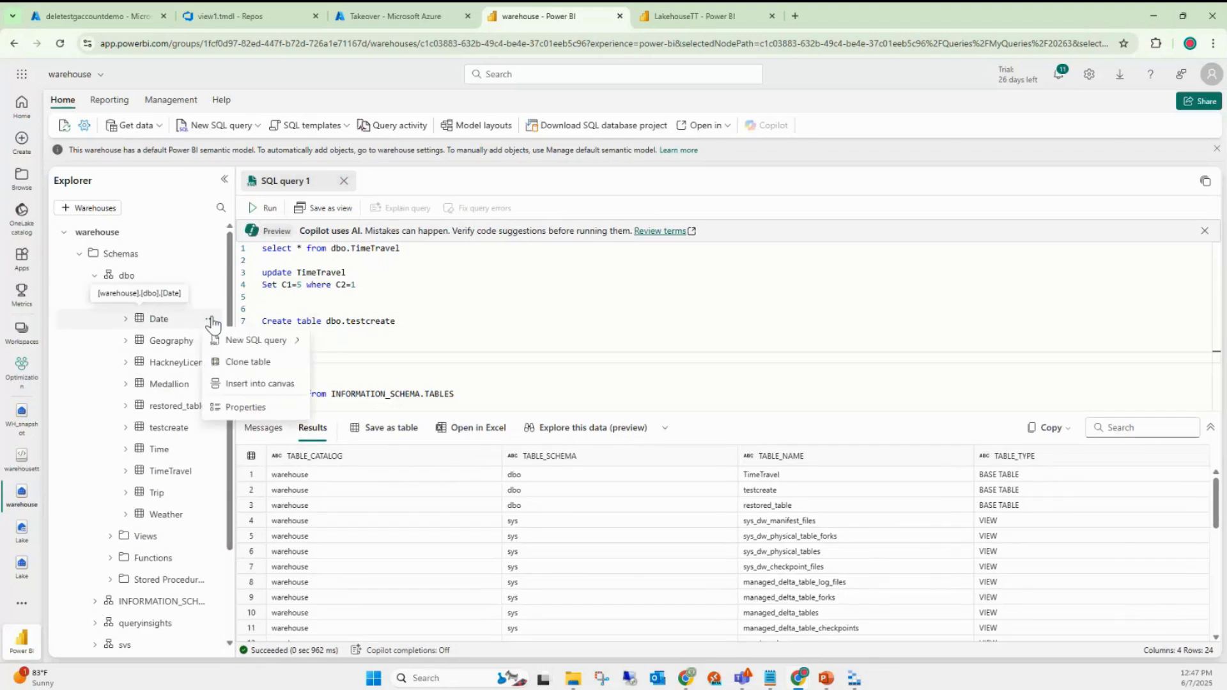
{"action": "left_click", "coordinate": [536, 289]}
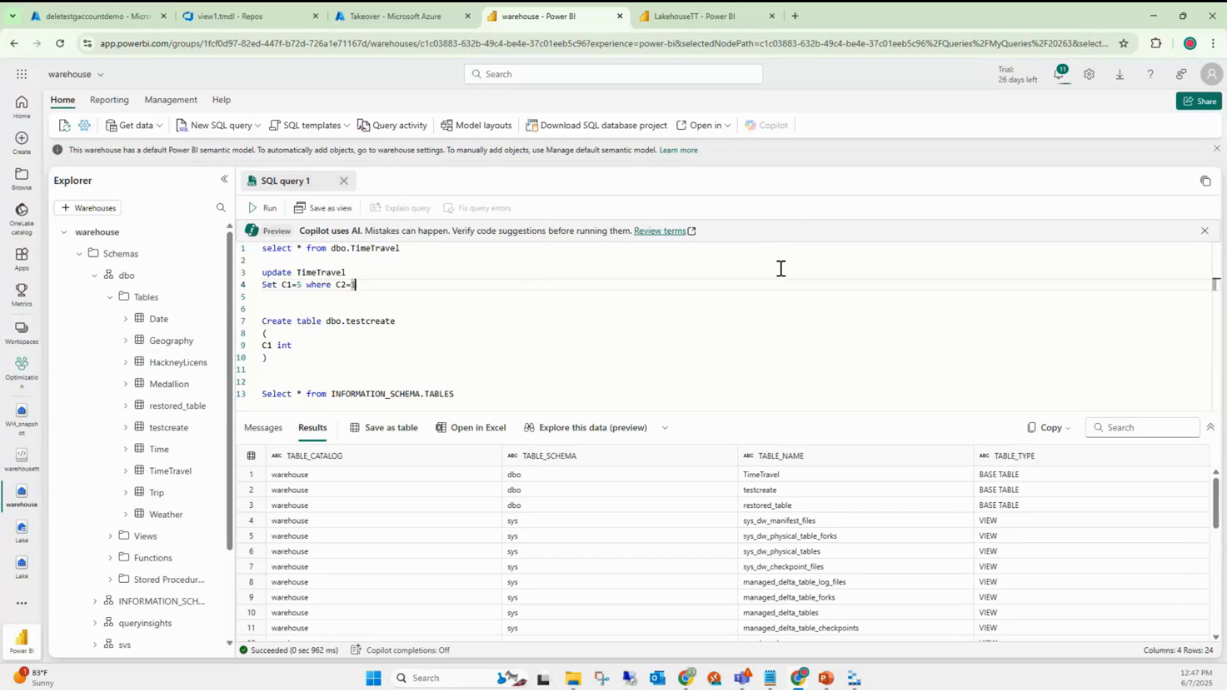
- Show the Reporting then Management ribbon tabs, and open the dbo Tables folder's options menu
{"action": "right_click", "coordinate": [104, 104]}
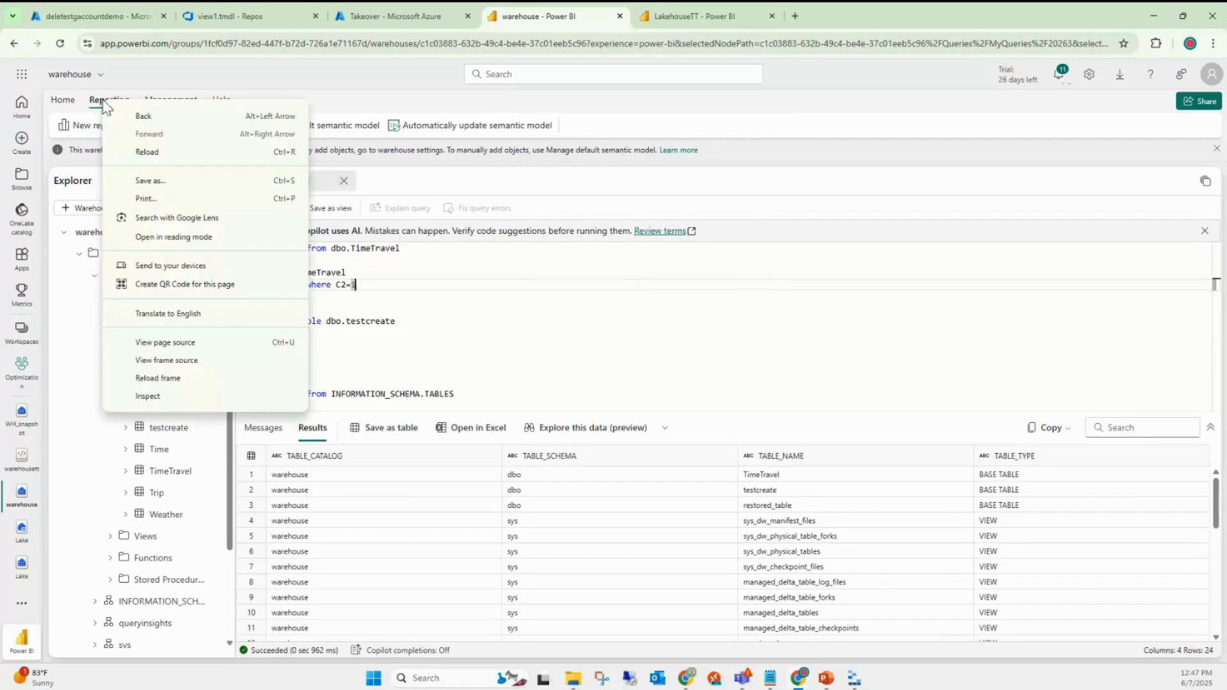
{"action": "left_click", "coordinate": [106, 101]}
{"action": "left_click", "coordinate": [171, 105]}
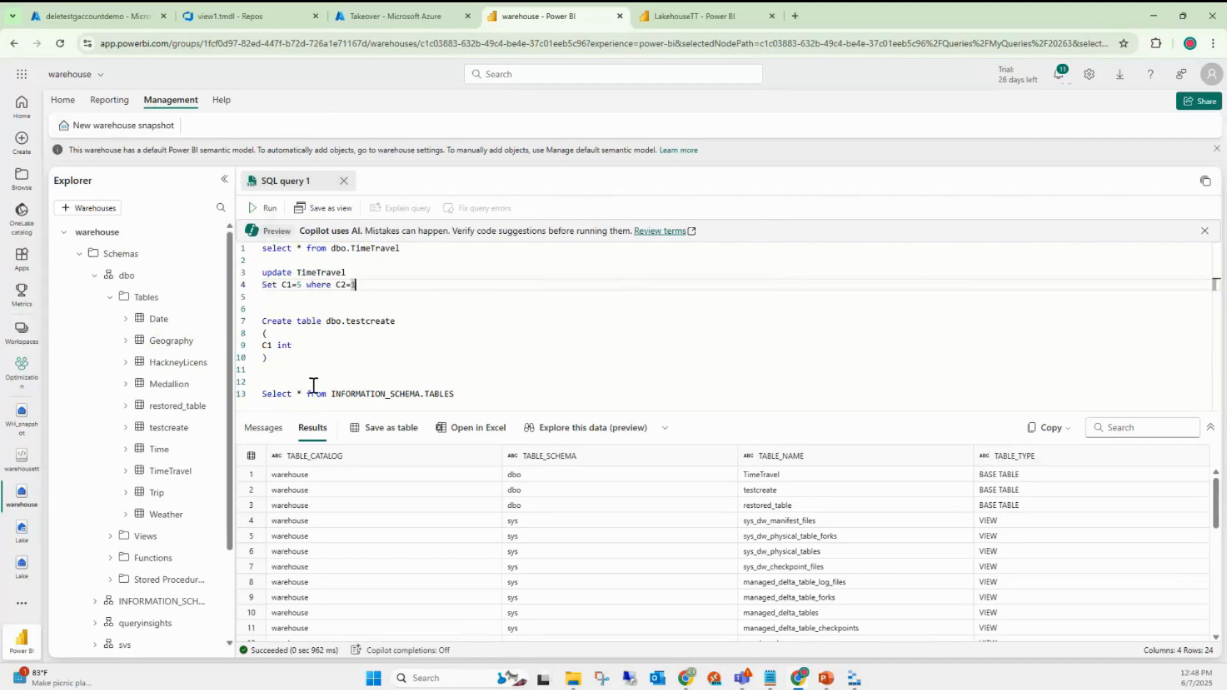
{"action": "left_click", "coordinate": [209, 299]}
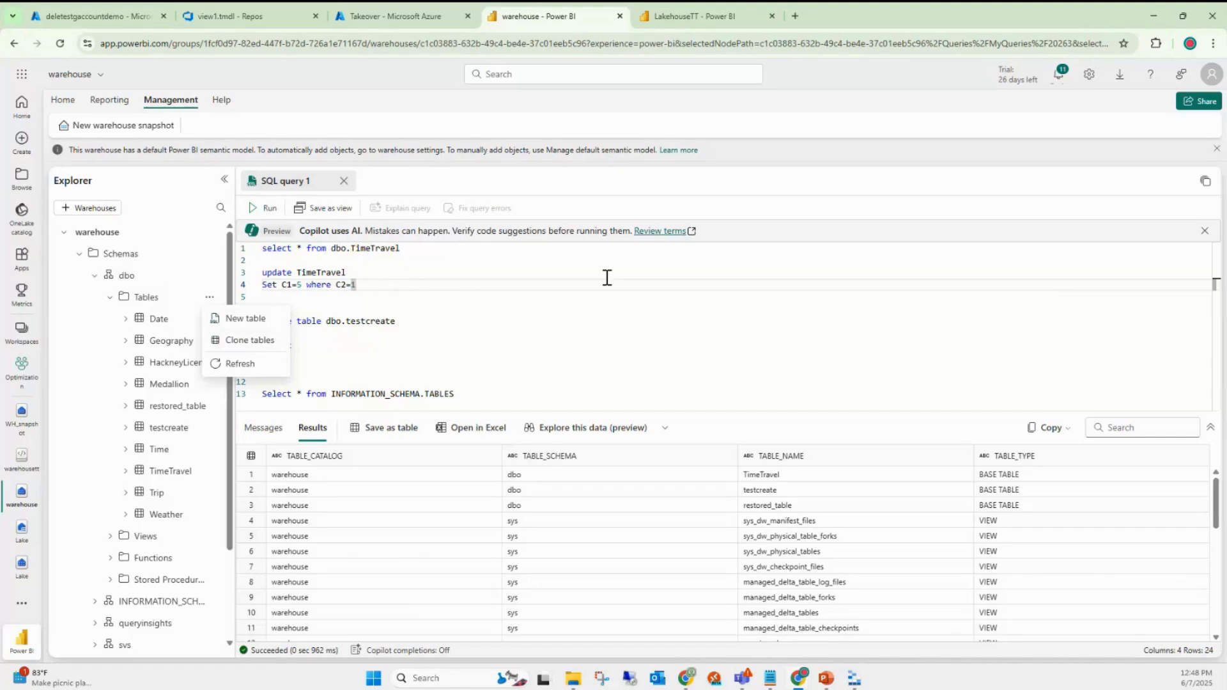
- In the second browser tab, open the Lake lakehouse from the Optimization workspace
{"action": "left_click", "coordinate": [680, 18]}
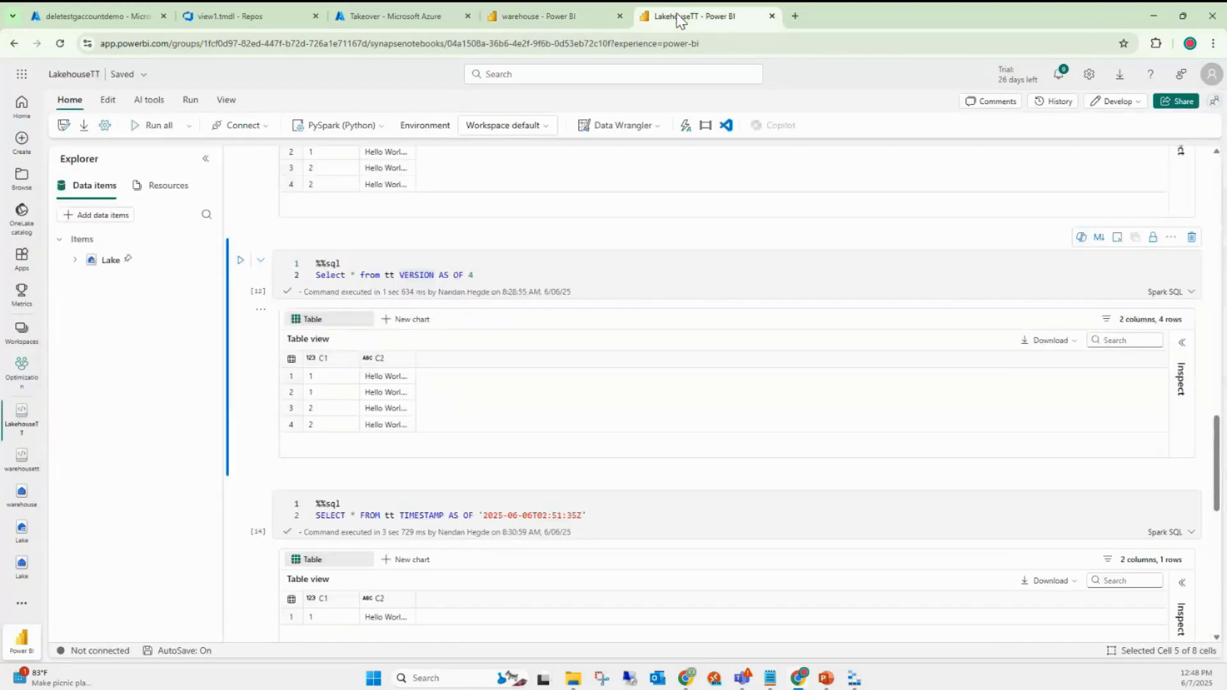
{"action": "left_click", "coordinate": [22, 372]}
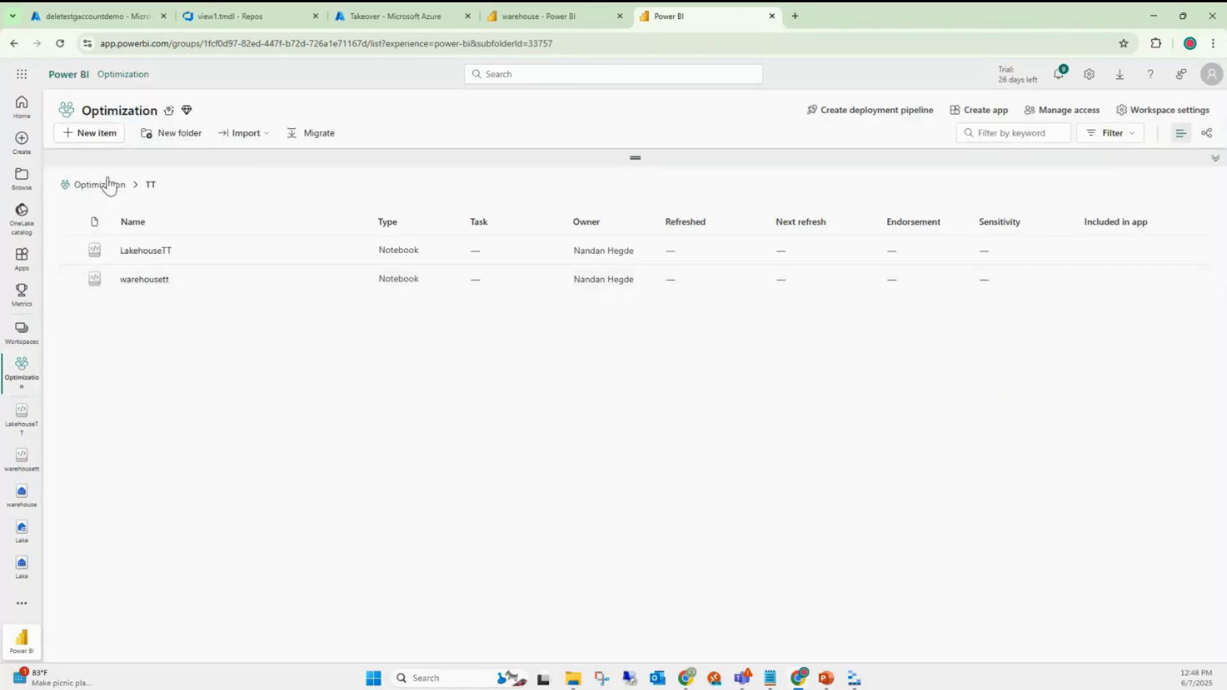
{"action": "left_click", "coordinate": [106, 184]}
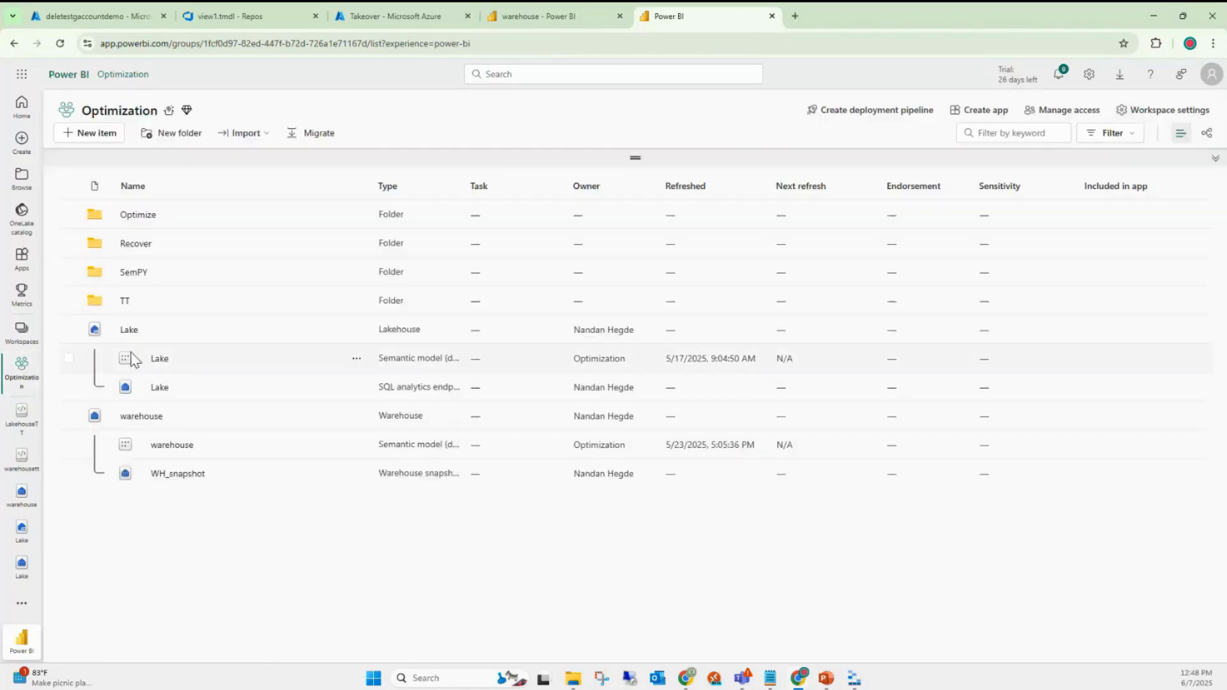
{"action": "left_click", "coordinate": [128, 339]}
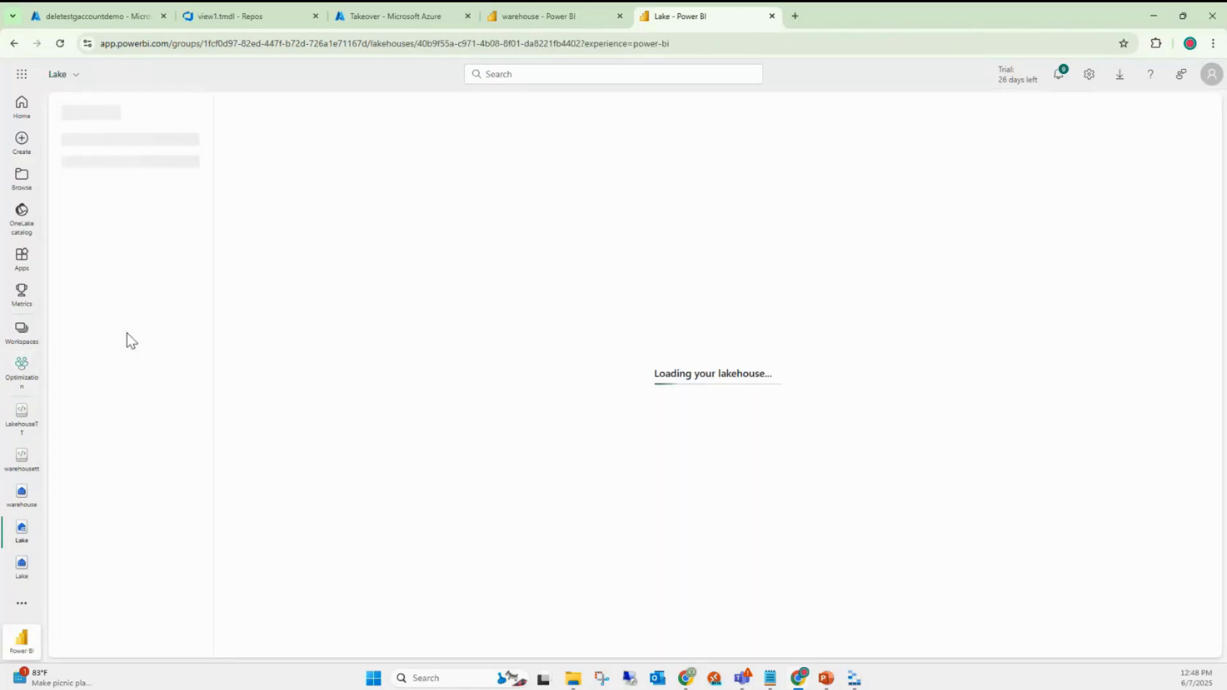
- Back in the warehouse query, enlarge the editing area and select all existing query text
{"action": "left_click", "coordinate": [544, 16]}
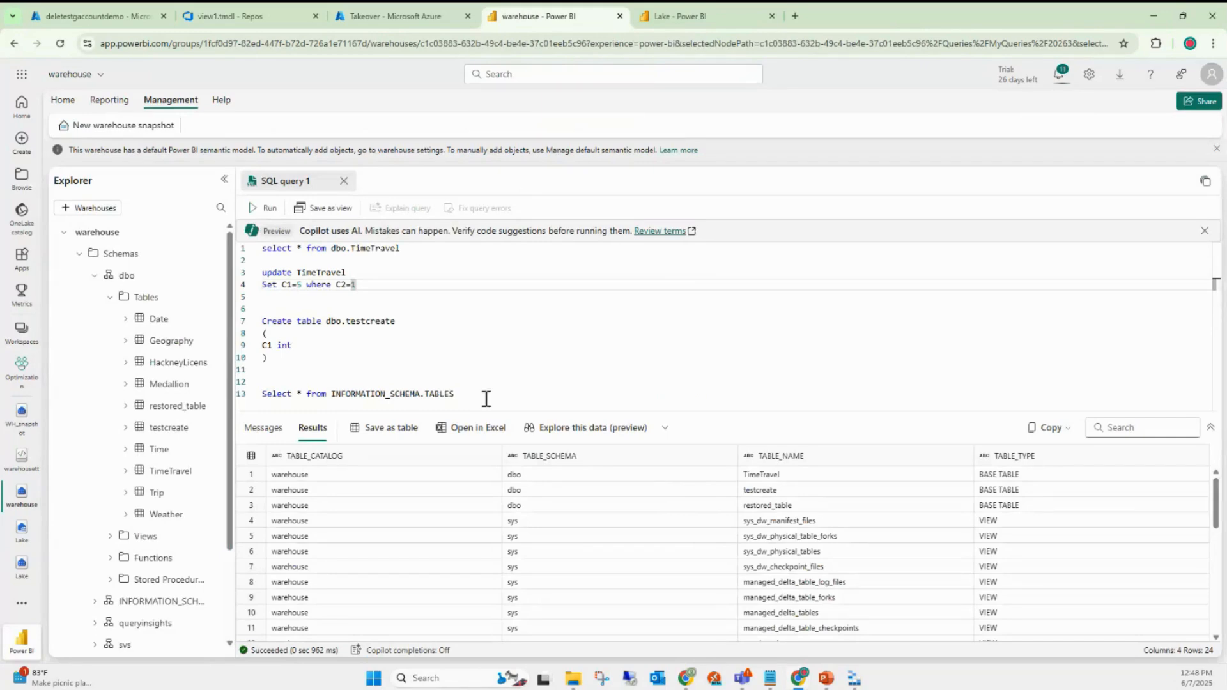
{"action": "left_click_drag", "start_coordinate": [629, 412], "coordinate": [630, 500]}
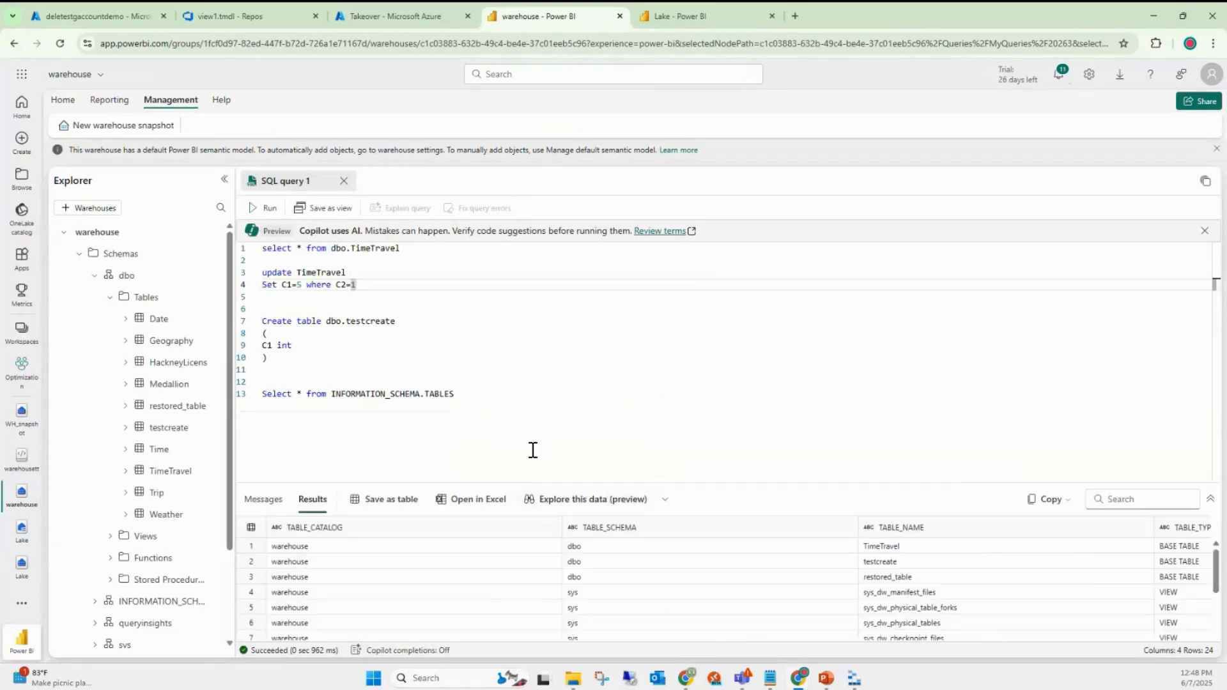
{"action": "left_click", "coordinate": [483, 406]}
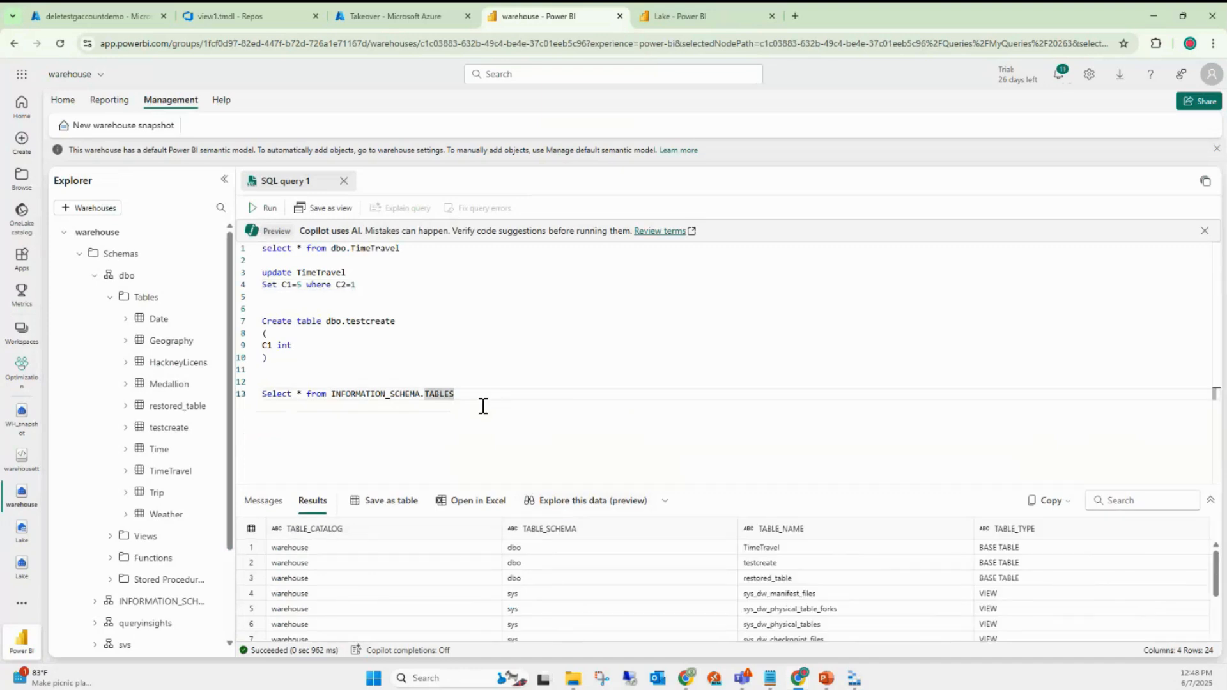
{"action": "left_click_drag", "start_coordinate": [483, 406], "coordinate": [262, 250]}
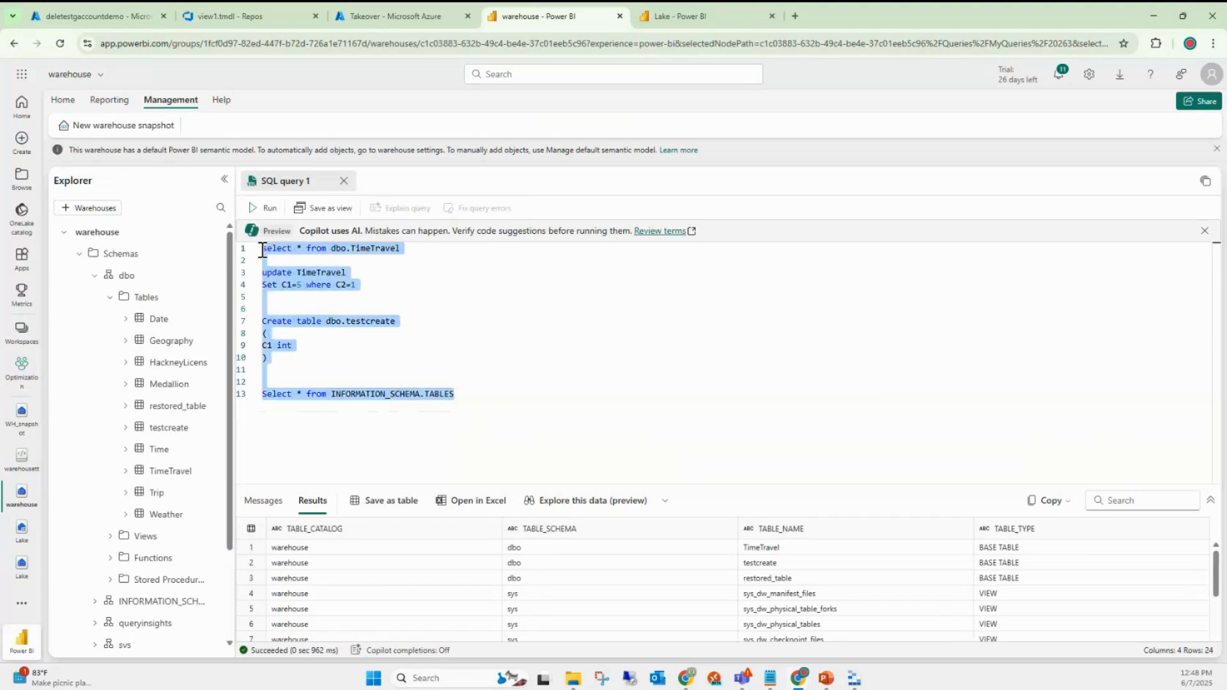
- Replace the script with 'Select * from', checking the Lake lakehouse's table names
{"action": "key", "text": "BackSpace"}
{"action": "type", "text": "Selec"}
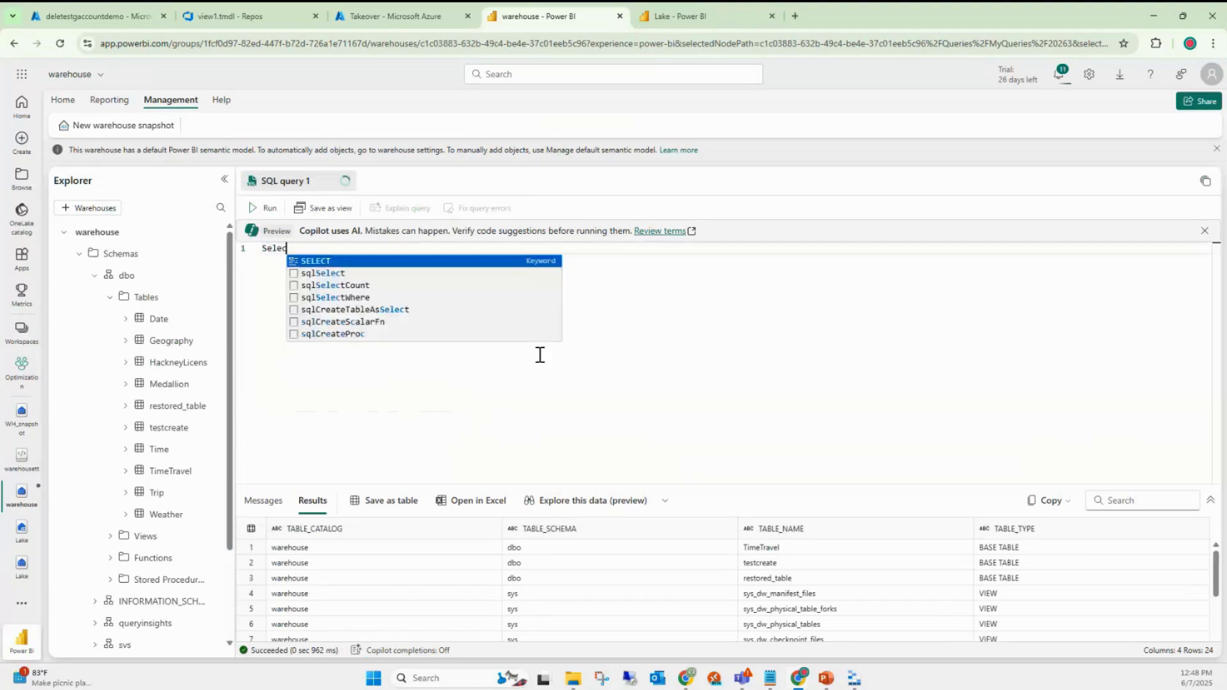
{"action": "type", "text": "t "}
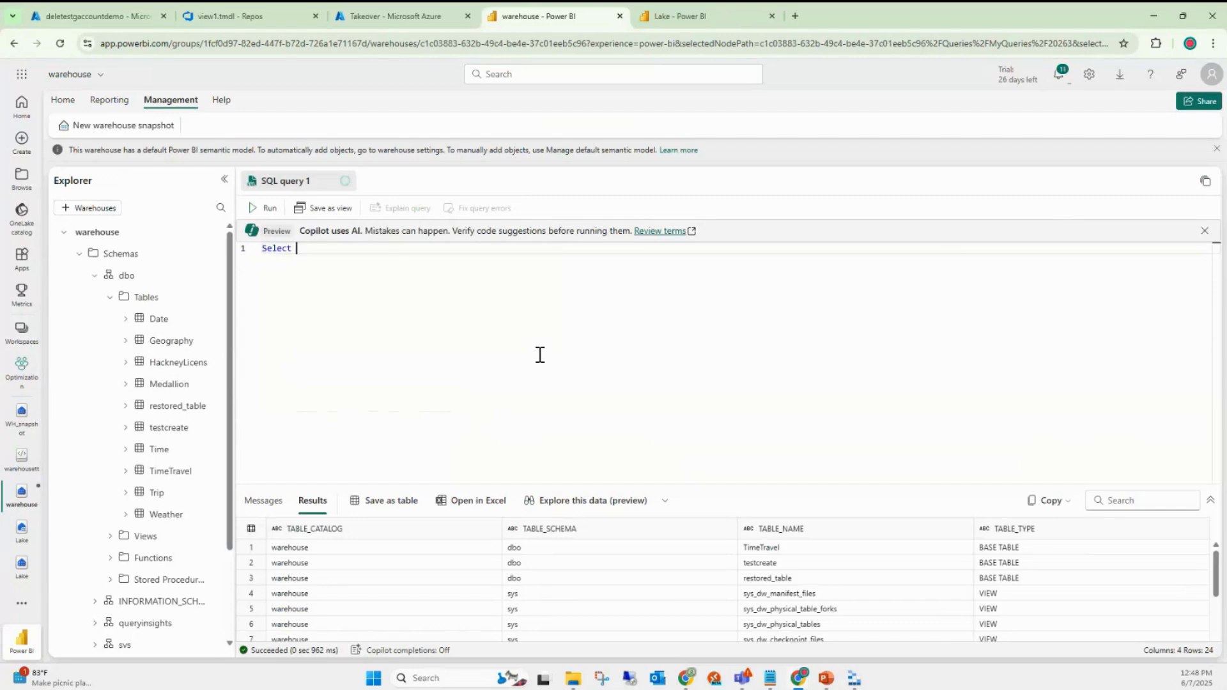
{"action": "type", "text": "* from"}
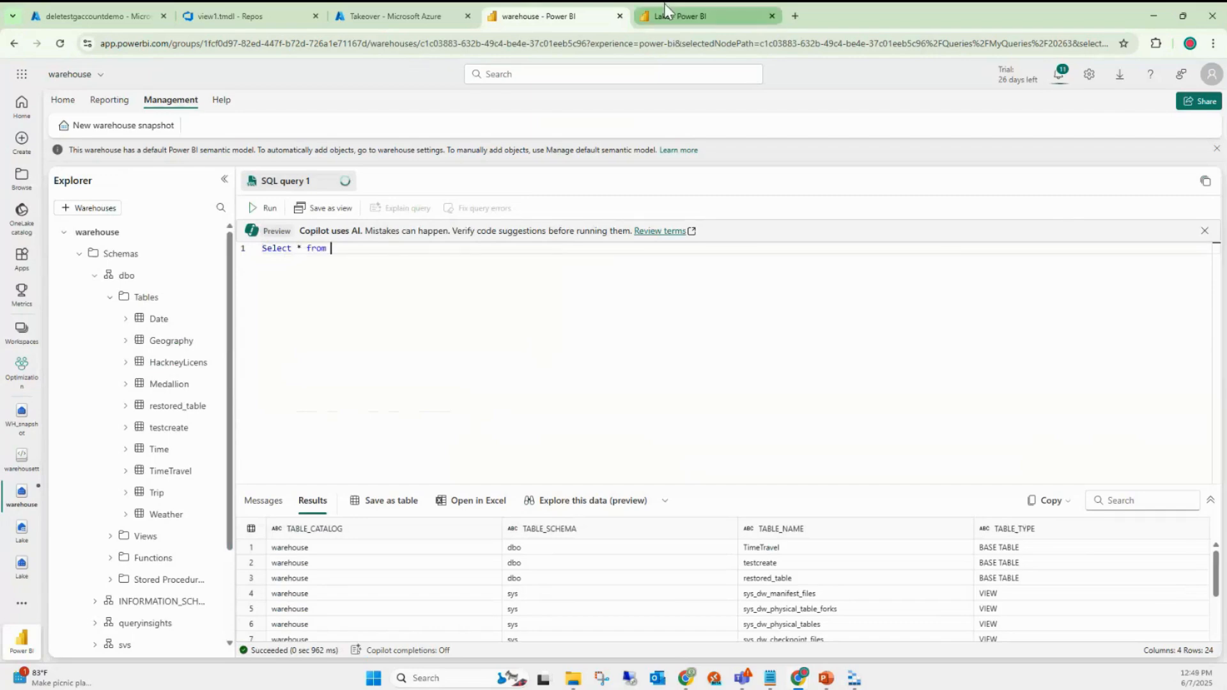
{"action": "left_click", "coordinate": [665, 10]}
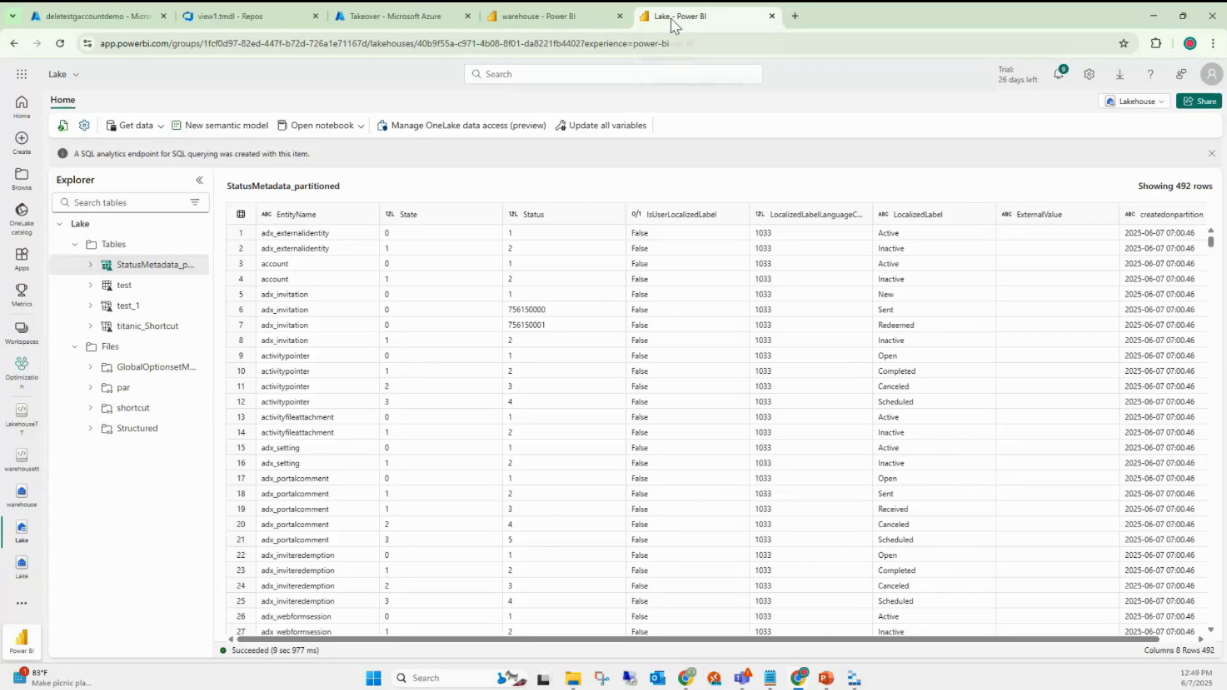
{"action": "left_click", "coordinate": [551, 13]}
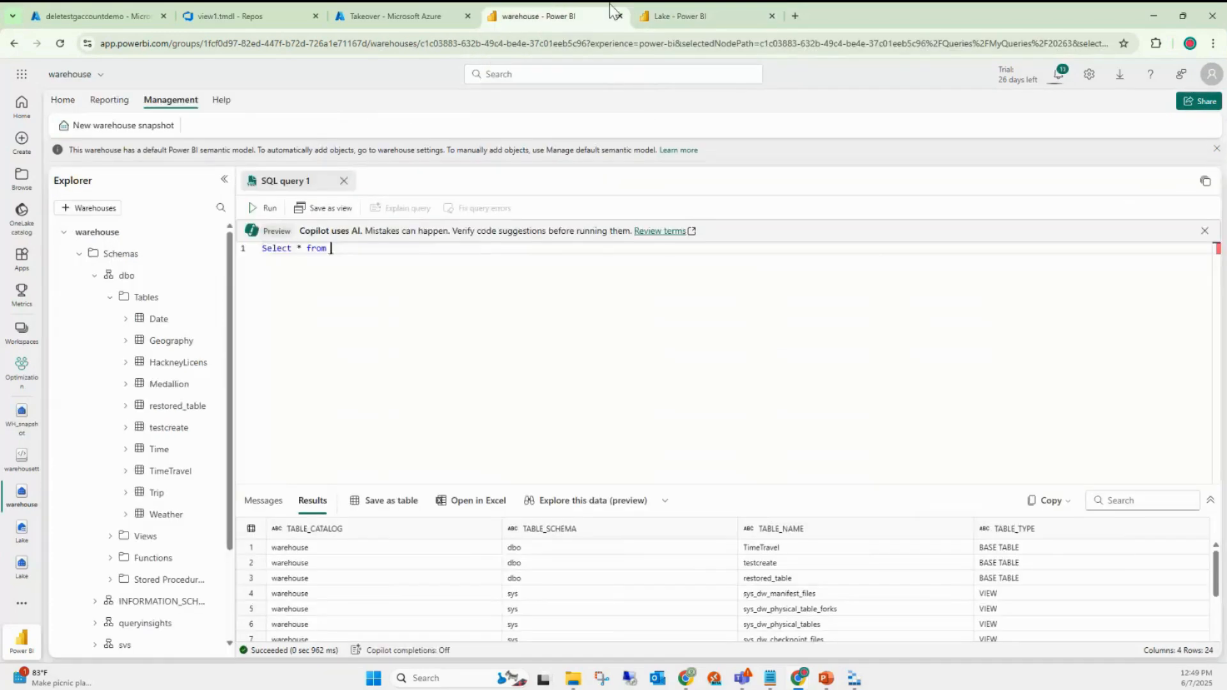
{"action": "left_click", "coordinate": [683, 14]}
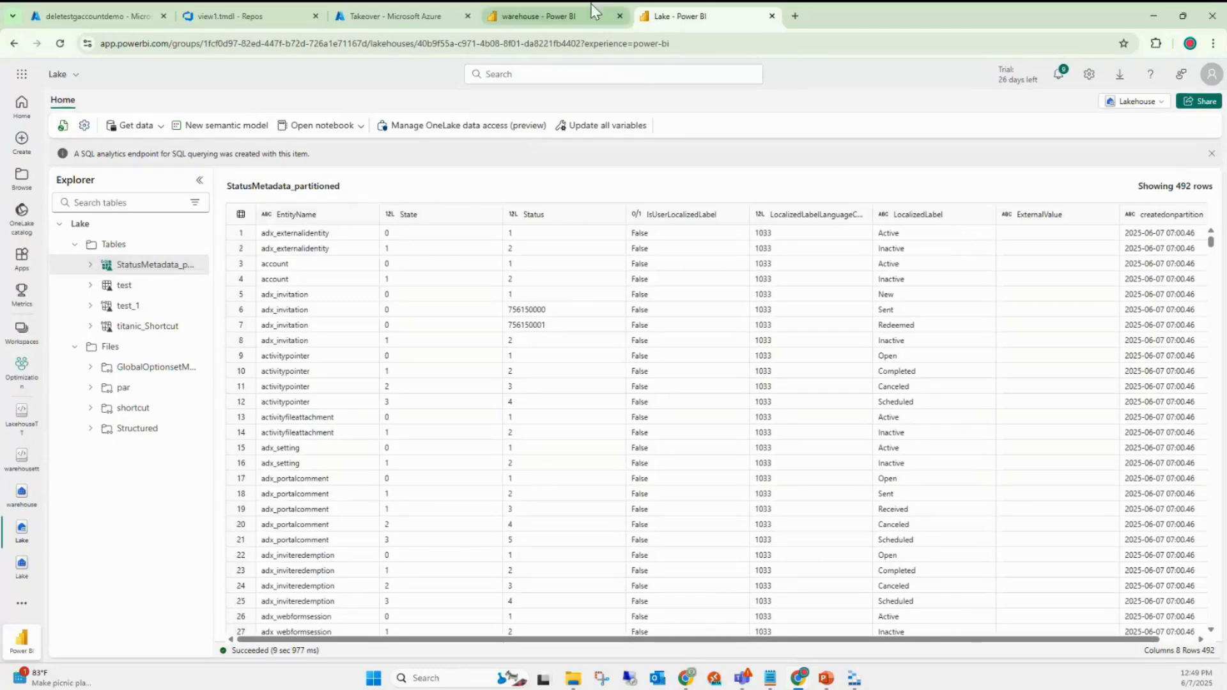
{"action": "left_click", "coordinate": [567, 21]}
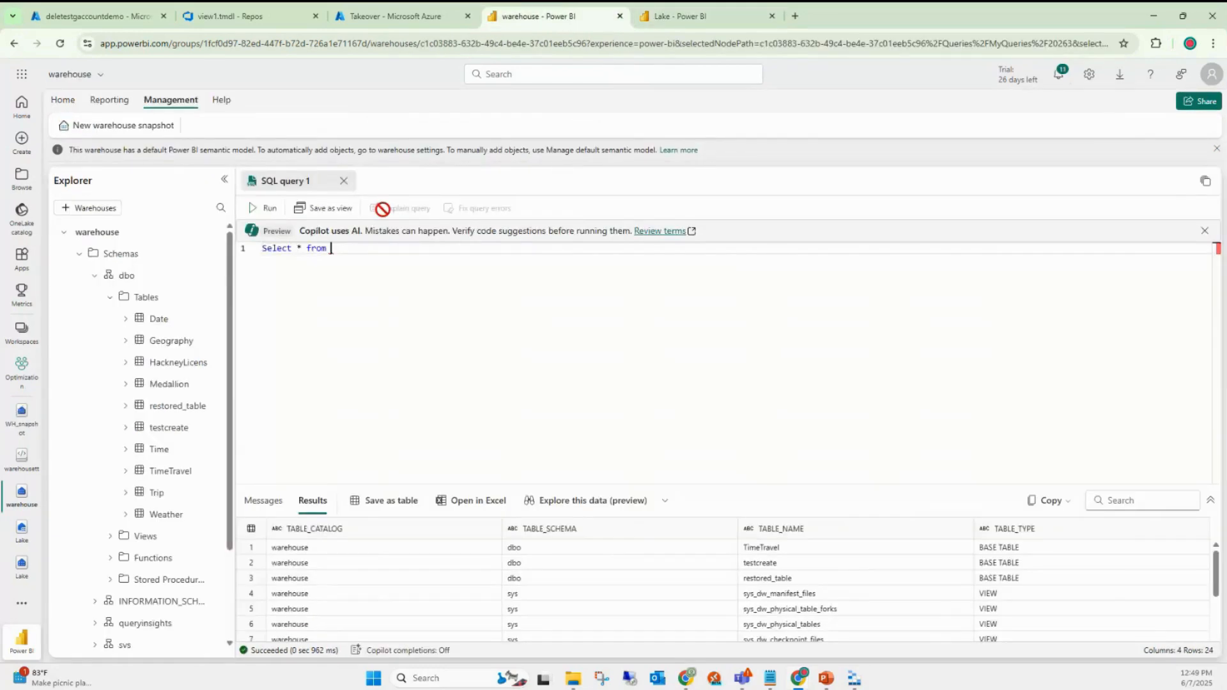
{"action": "left_click", "coordinate": [668, 15]}
{"action": "left_click", "coordinate": [586, 5]}
- Complete and run Select * from Lake.dbo.test, enlarging the results area
{"action": "type", "text": "Lake.d"}
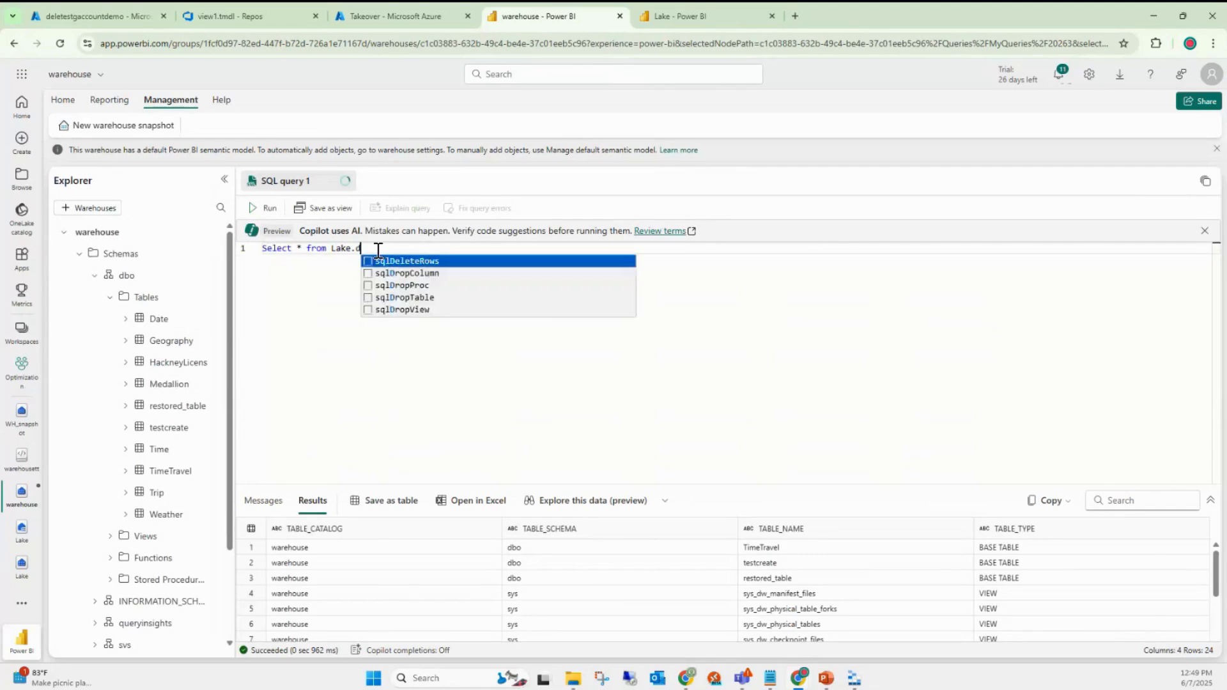
{"action": "type", "text": "bo."}
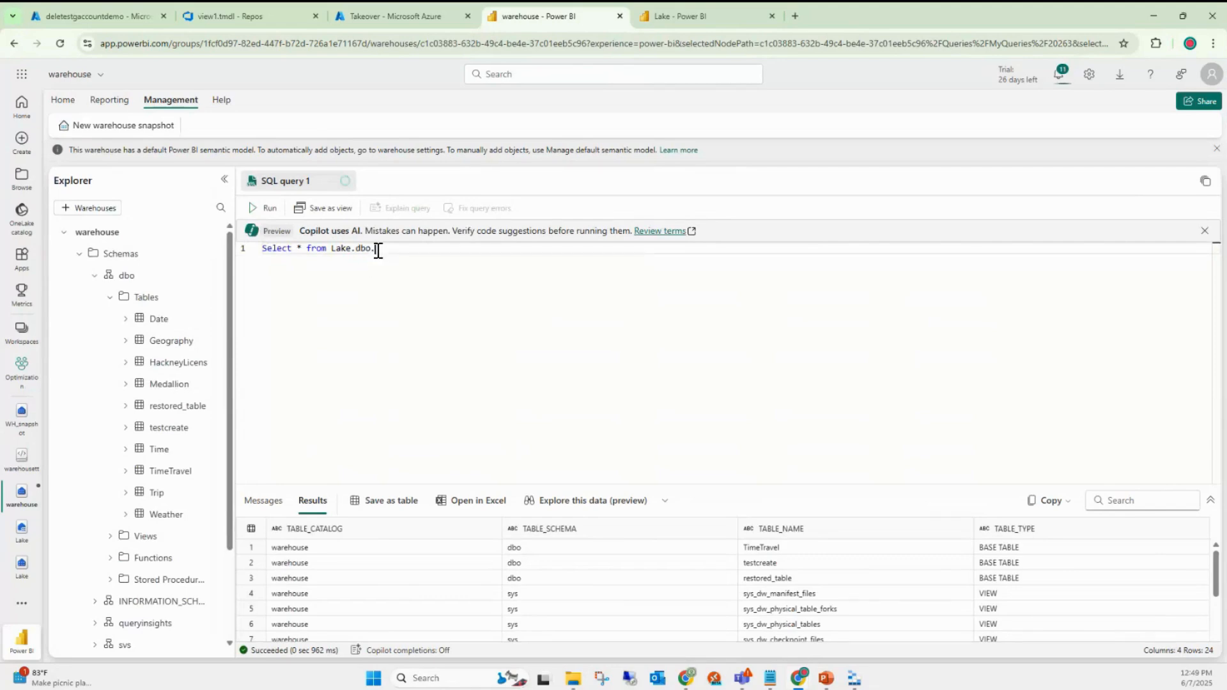
{"action": "key", "text": "ctrl+Tab"}
{"action": "key", "text": "ctrl+shift+Tab"}
{"action": "type", "text": "test"}
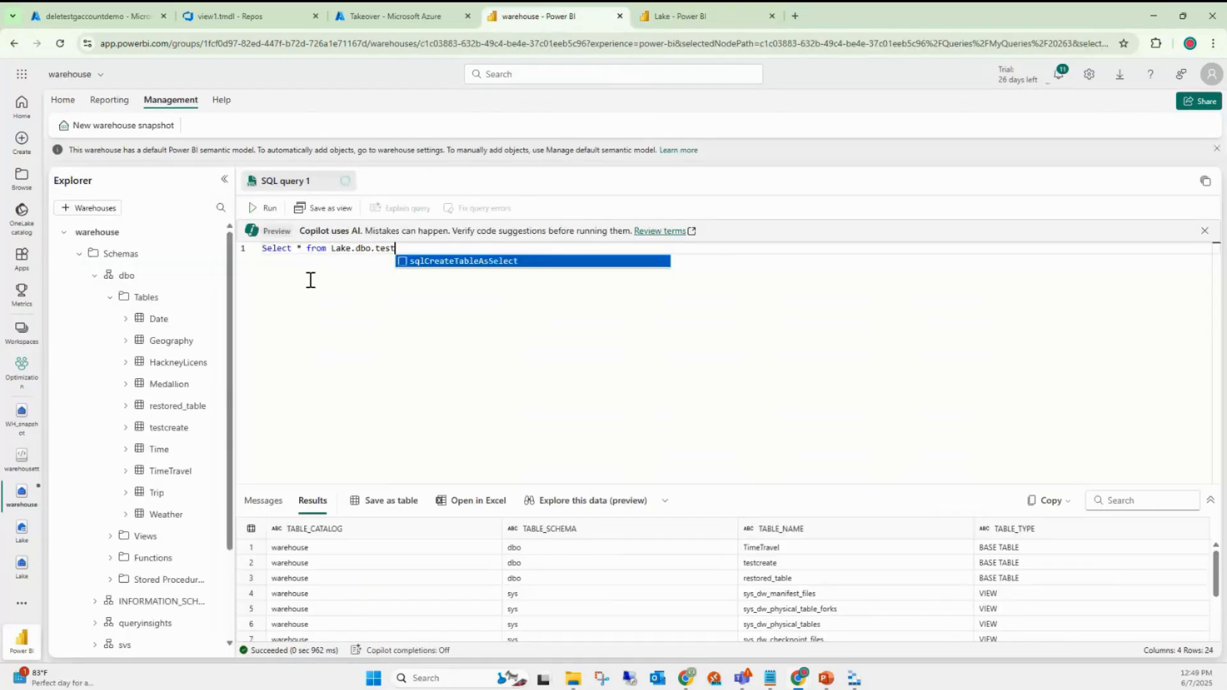
{"action": "left_click", "coordinate": [271, 209]}
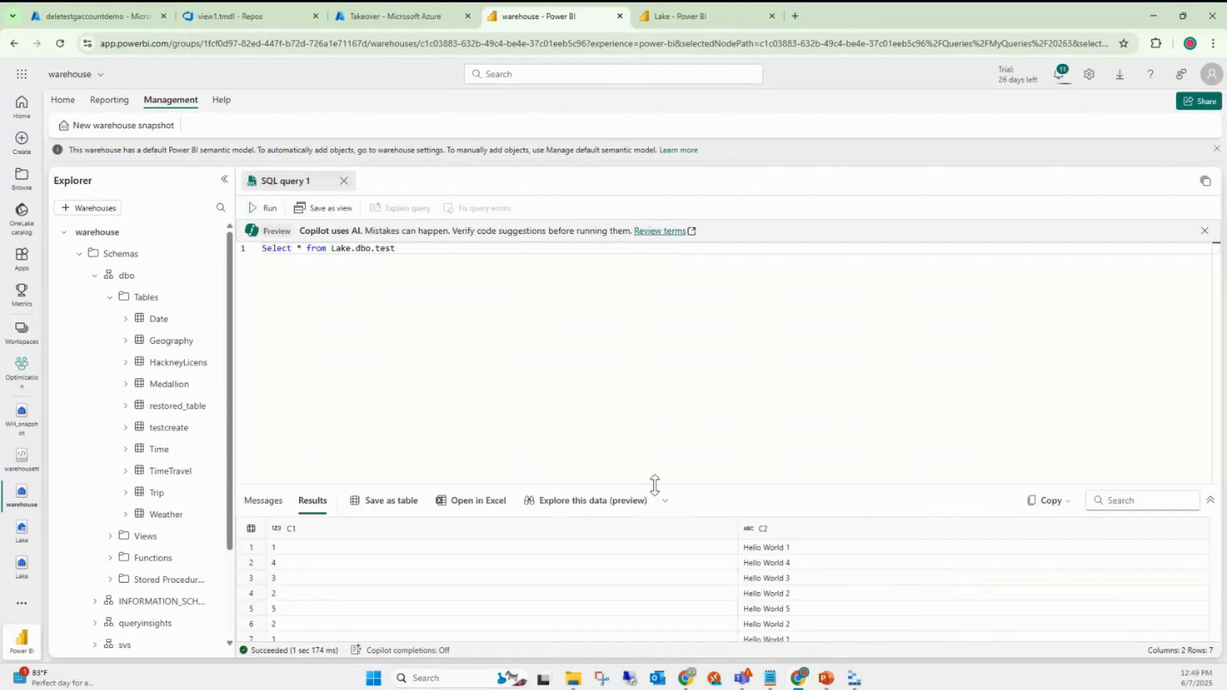
{"action": "left_click_drag", "start_coordinate": [654, 482], "coordinate": [677, 343]}
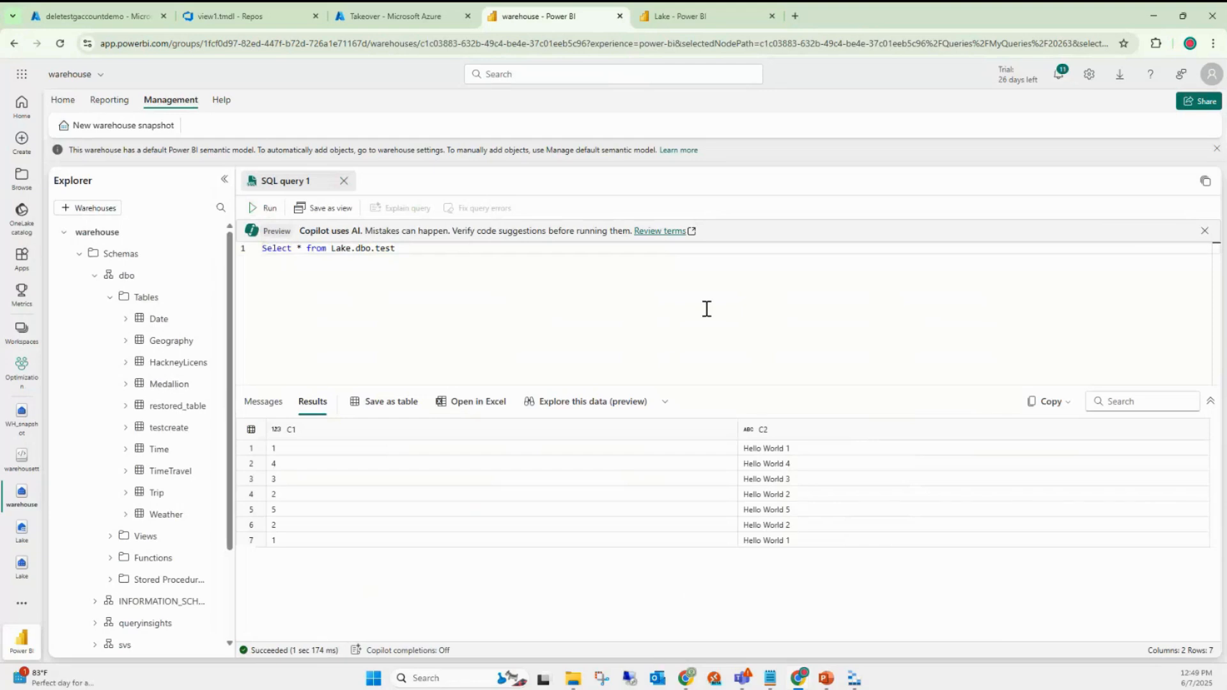
- Retarget the query from test to Lake.dbo.titanic_Shortcut
{"action": "key", "text": "ctrl+Tab"}
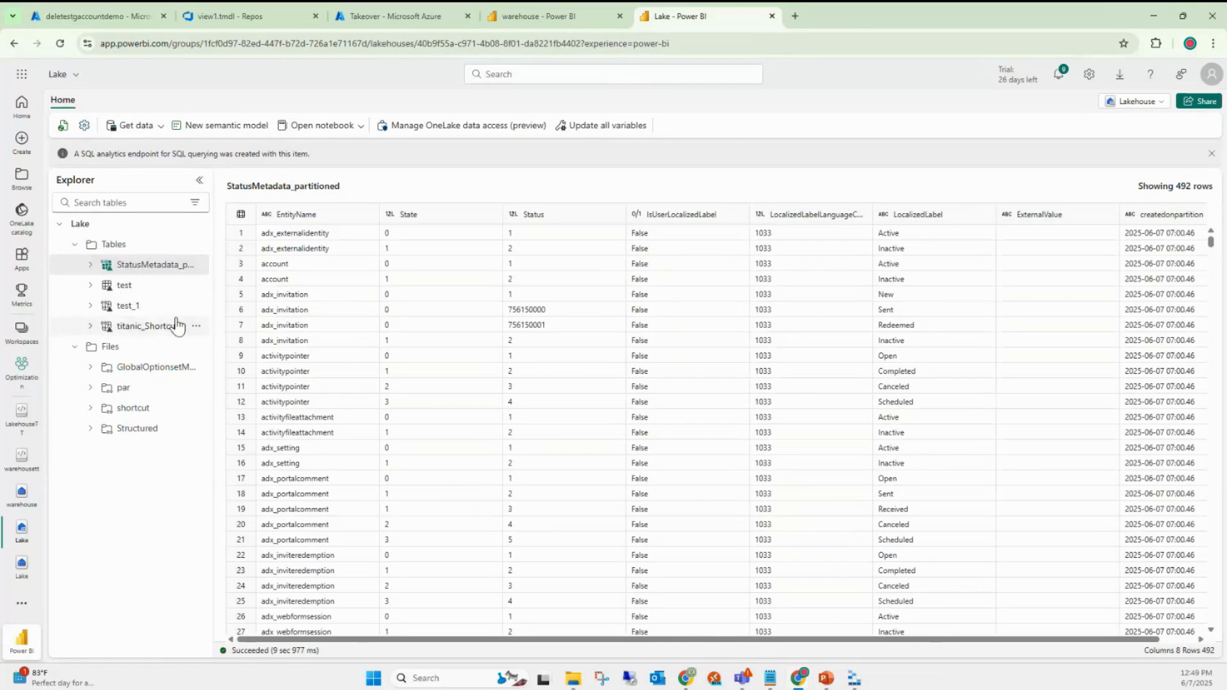
{"action": "left_click", "coordinate": [533, 24]}
{"action": "left_click_drag", "start_coordinate": [375, 249], "coordinate": [400, 249]}
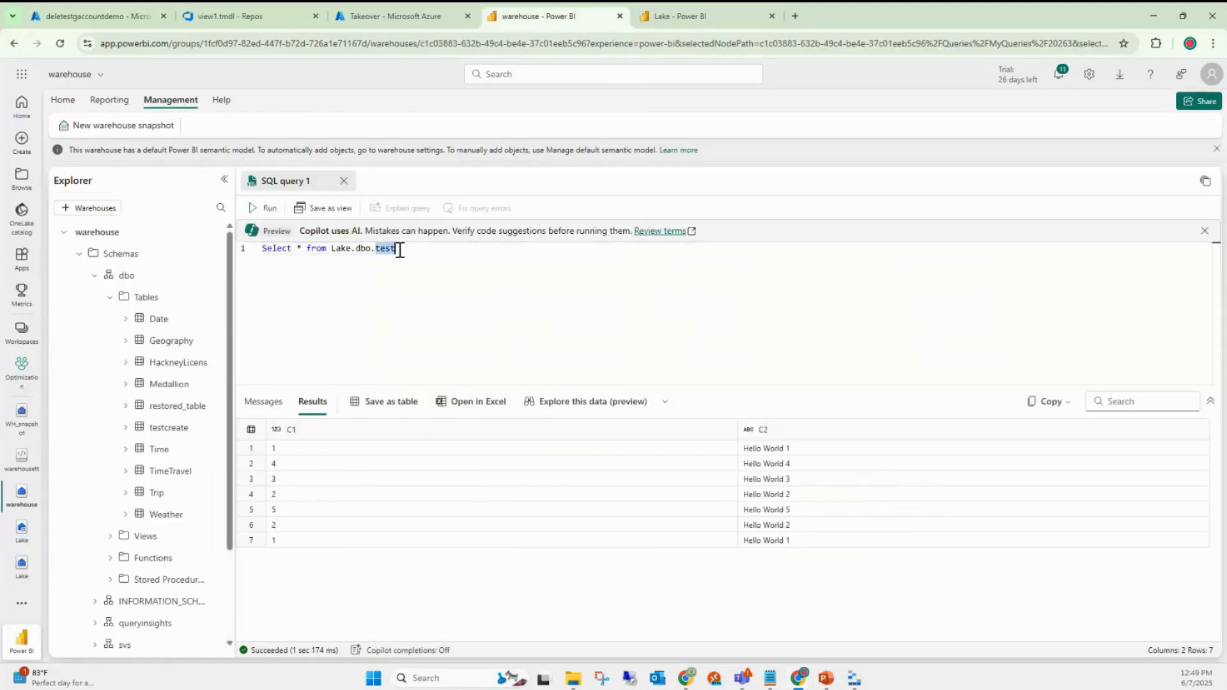
{"action": "type", "text": "titanic_Shortcut"}
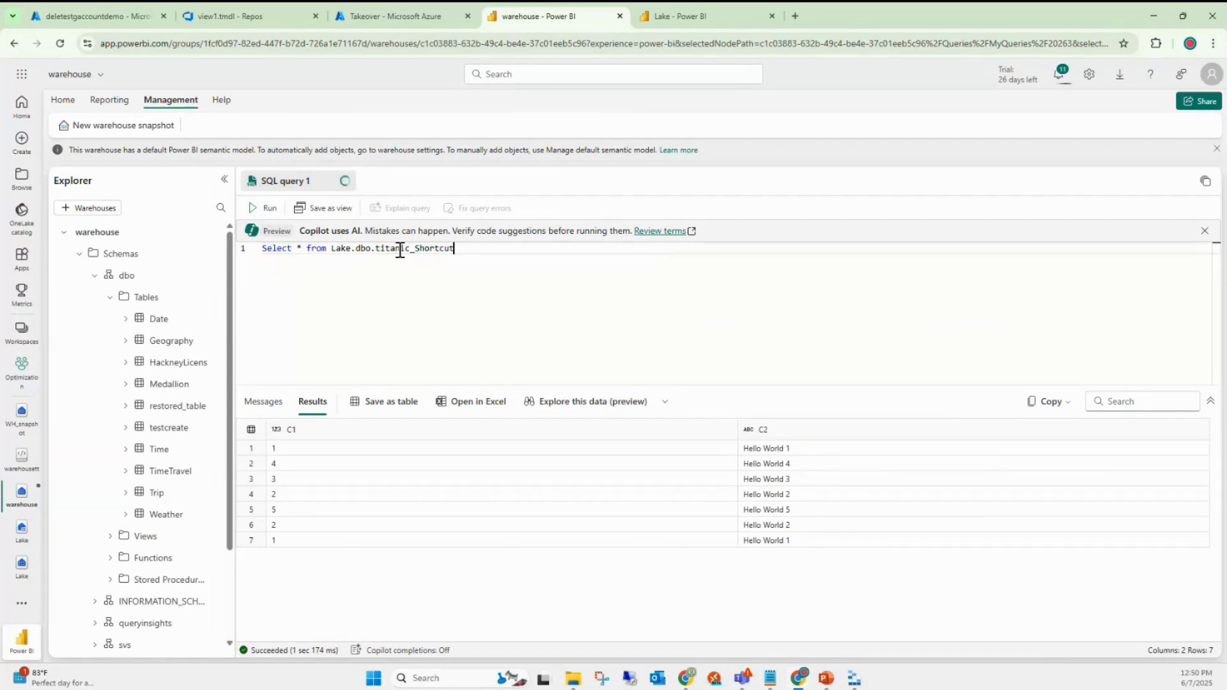
- Run the Lake.dbo.titanic_Shortcut query to return 891 passenger rows, and close the stray incognito window
{"action": "left_click", "coordinate": [268, 209]}
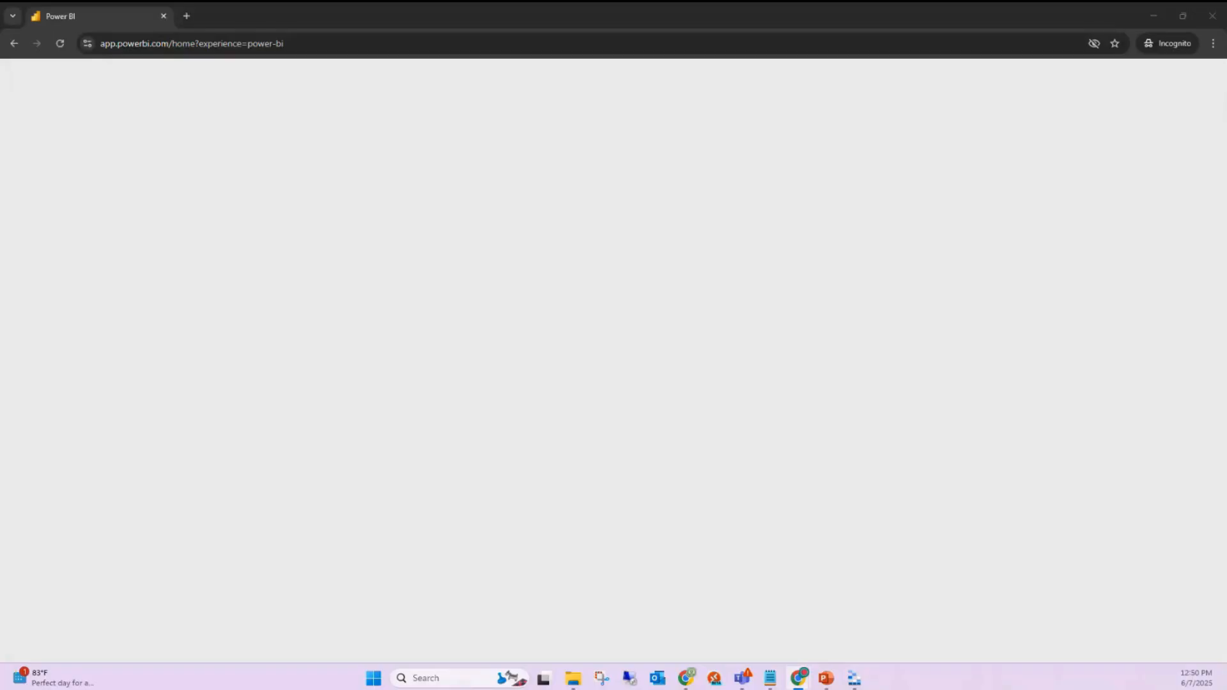
{"action": "key", "text": "super+d"}
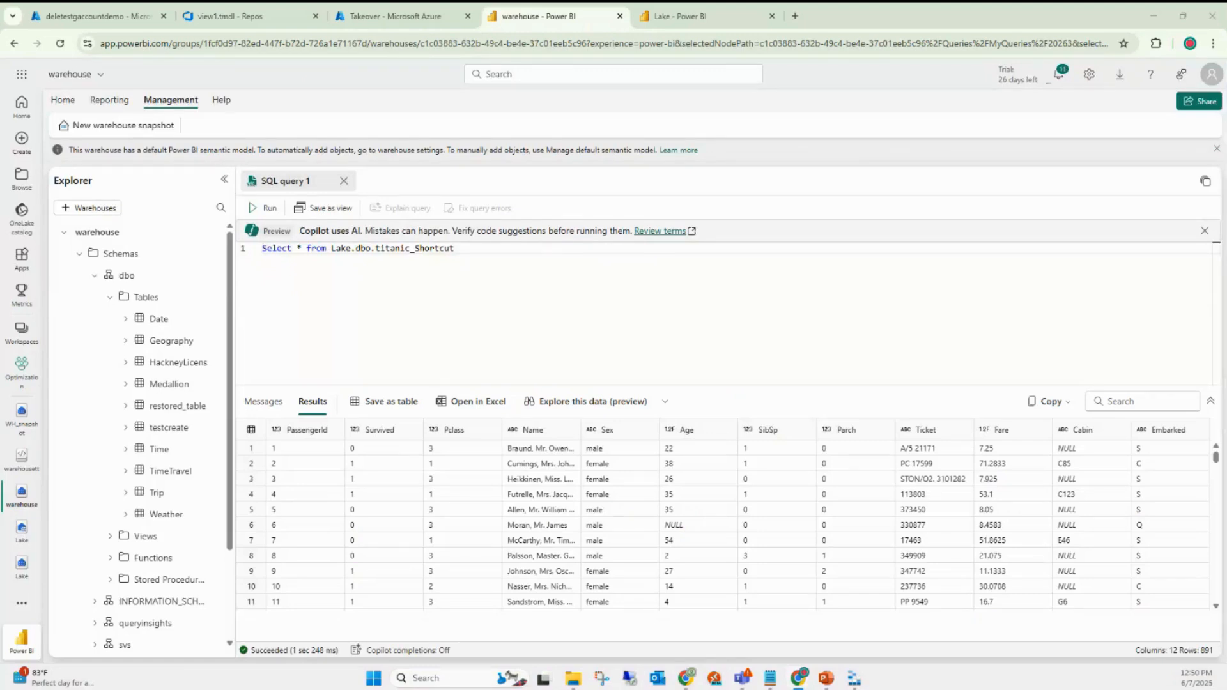
- Paste the DATABASEPROPERTYEX, SERVERPROPERTY and fn_helpcollations collation queries below the first query
{"action": "left_click", "coordinate": [547, 286]}
{"action": "key", "text": "Return"}
{"action": "key", "text": "Return"}
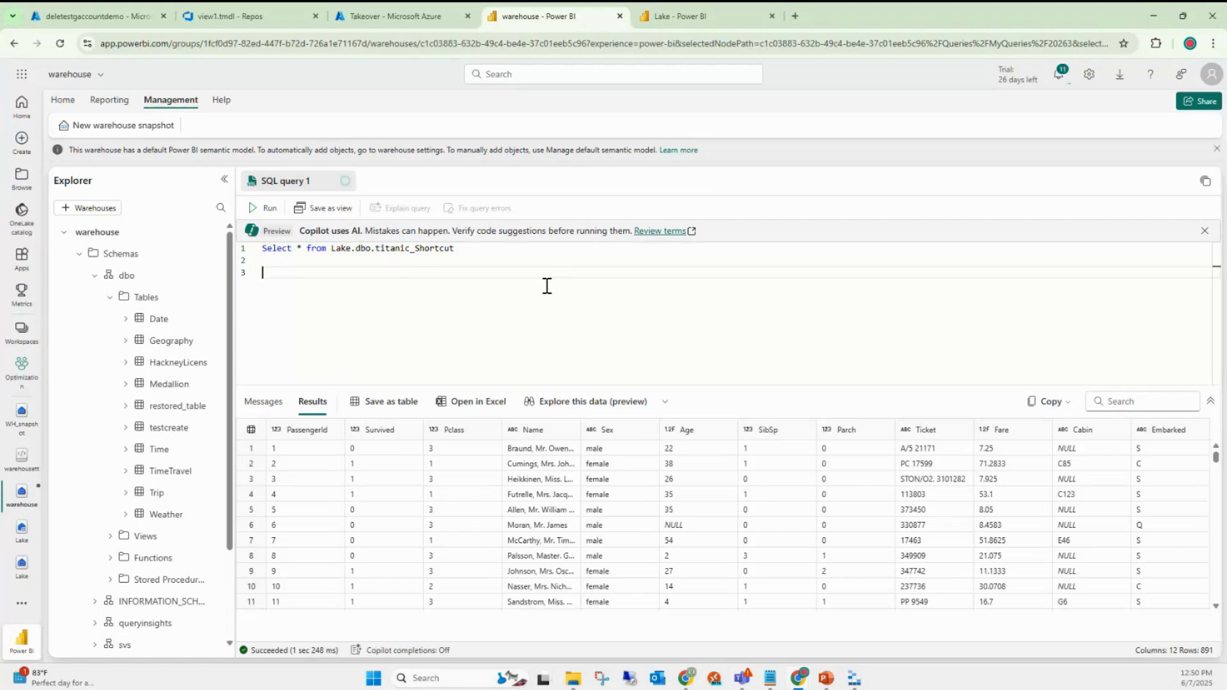
{"action": "type", "text": "SELECT DATABASEPROPERTYEX(DB_NAME(), 'Collation') AS Collation;"}
{"action": "key", "text": "shift+Home"}
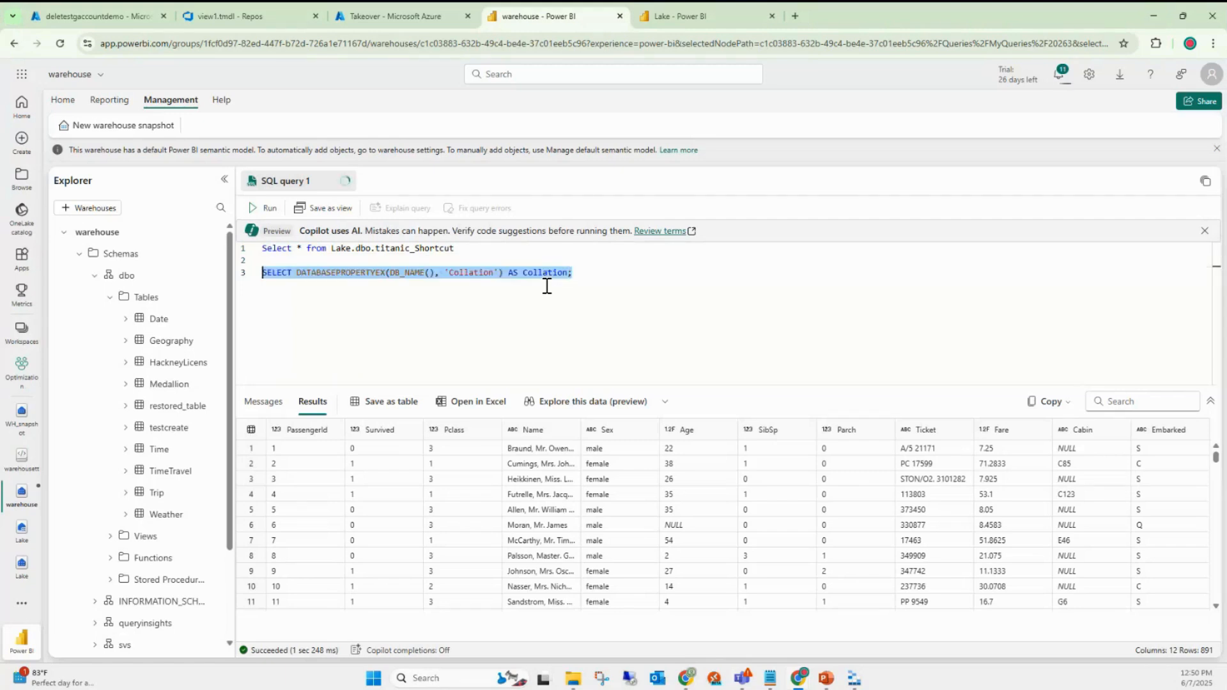
{"action": "key", "text": "alt+Tab"}
{"action": "left_click", "coordinate": [582, 294]}
{"action": "key", "text": "Return"}
{"action": "key", "text": "Return"}
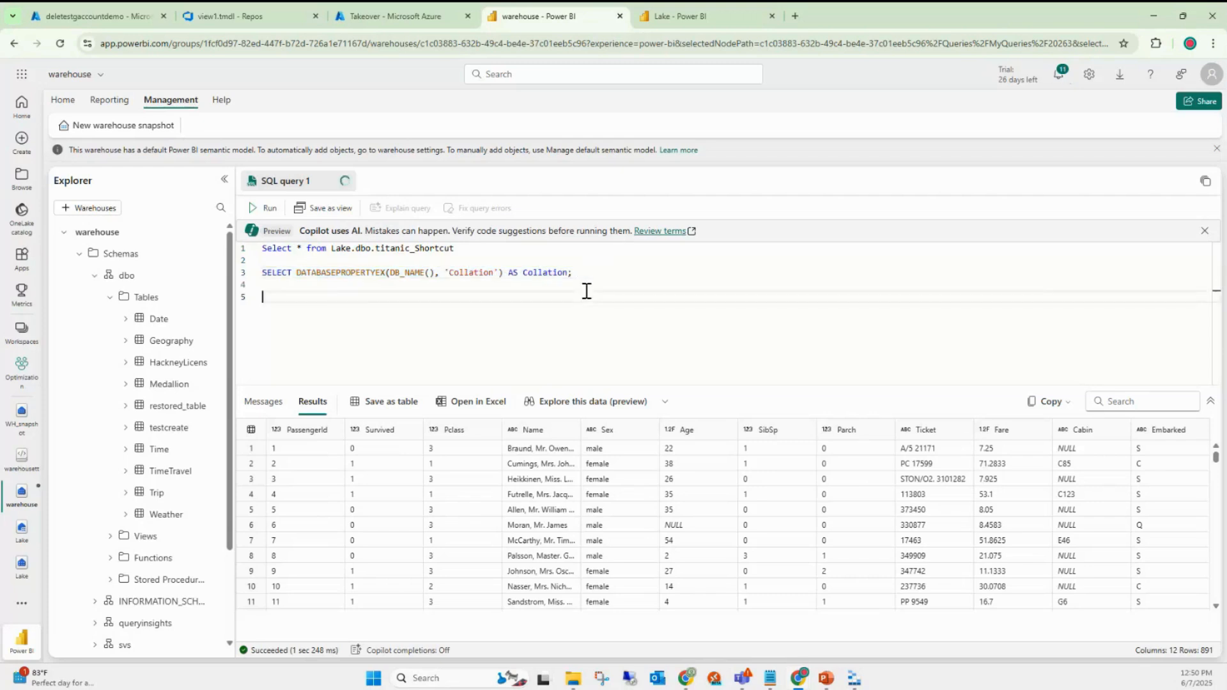
{"action": "type", "text": "SELECT SERVERPROPERTY('collation')   select * from sys.fn_helpcollations()  ;"}
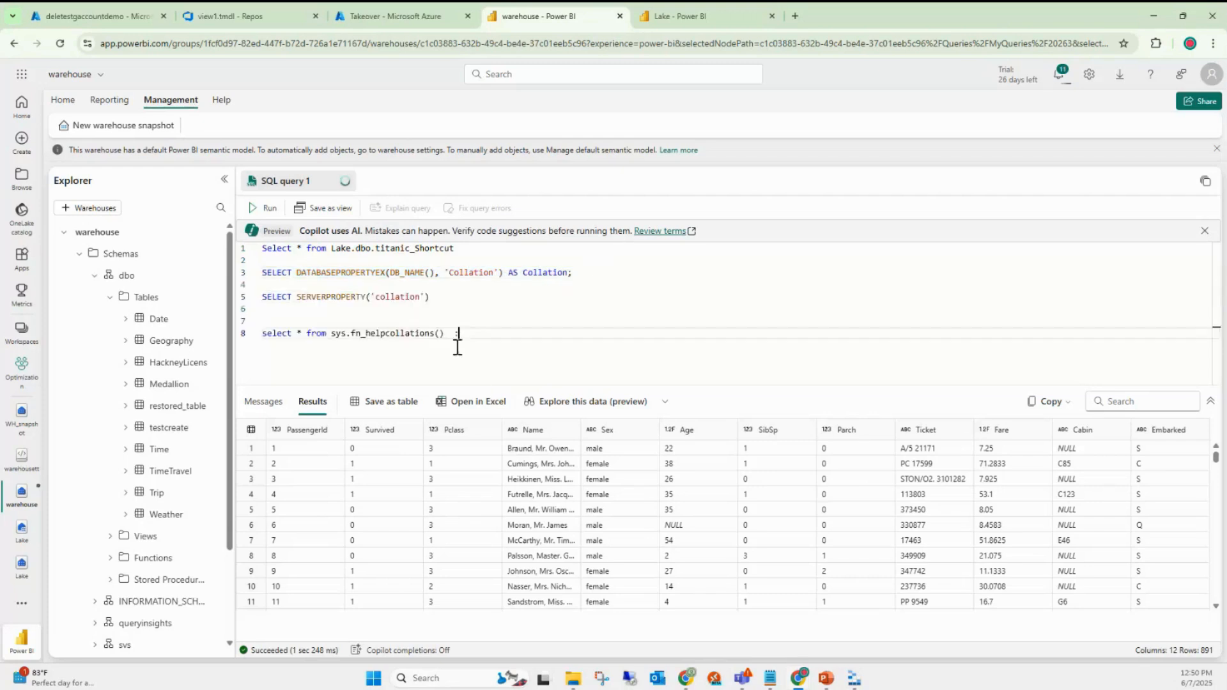
- Run the server collation query (SQL_Latin1_General_CP1_CI_AS), then the database collation query (Latin1_General_100_BIN2_UTF8)
{"action": "left_click", "coordinate": [442, 296]}
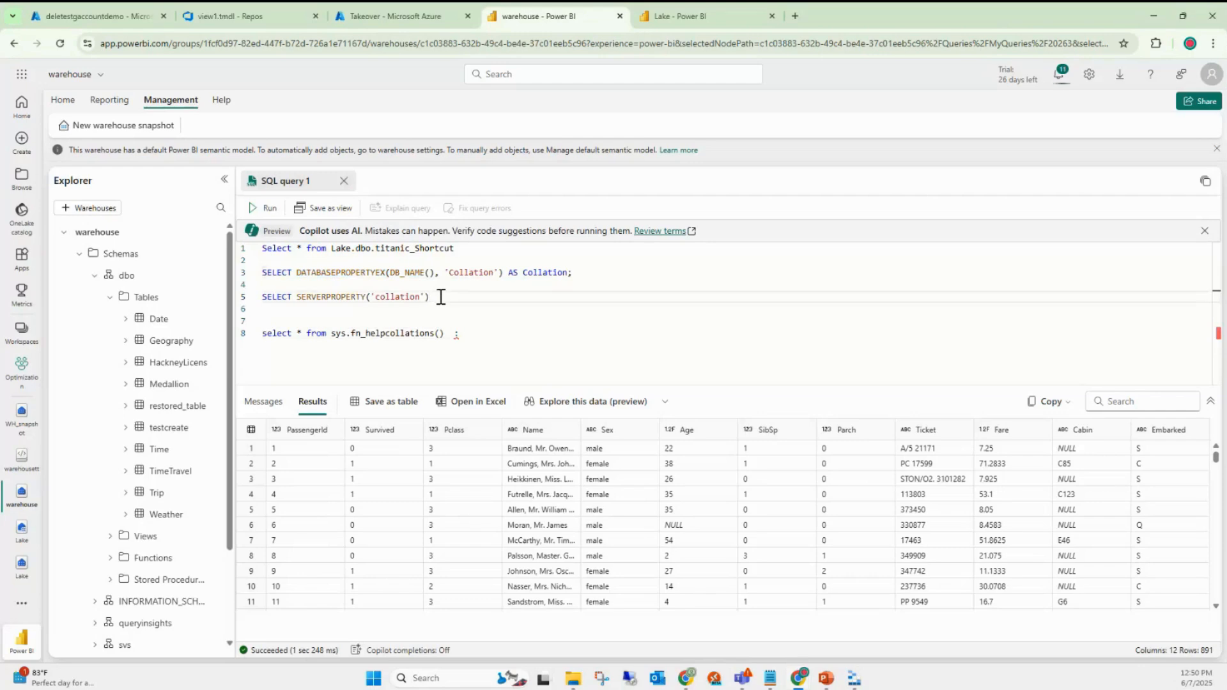
{"action": "left_click_drag", "start_coordinate": [441, 297], "coordinate": [246, 300]}
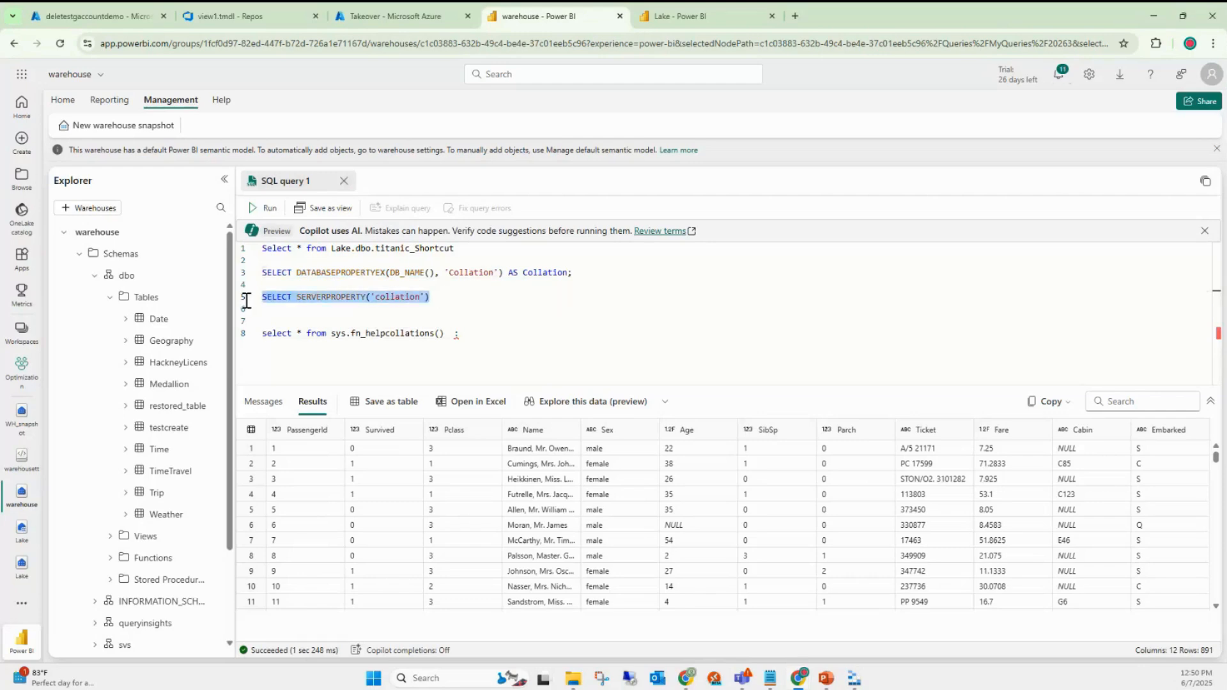
{"action": "left_click", "coordinate": [265, 208]}
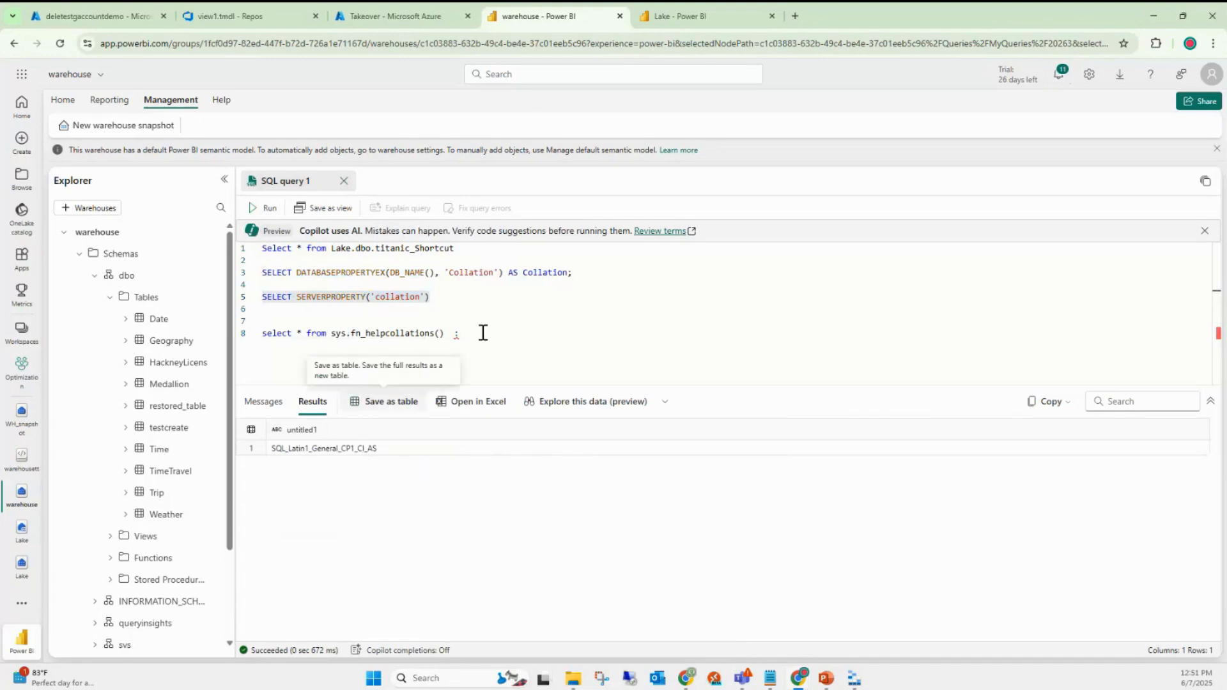
{"action": "left_click", "coordinate": [515, 311]}
{"action": "left_click_drag", "start_coordinate": [594, 280], "coordinate": [246, 275]}
{"action": "left_click", "coordinate": [266, 208]}
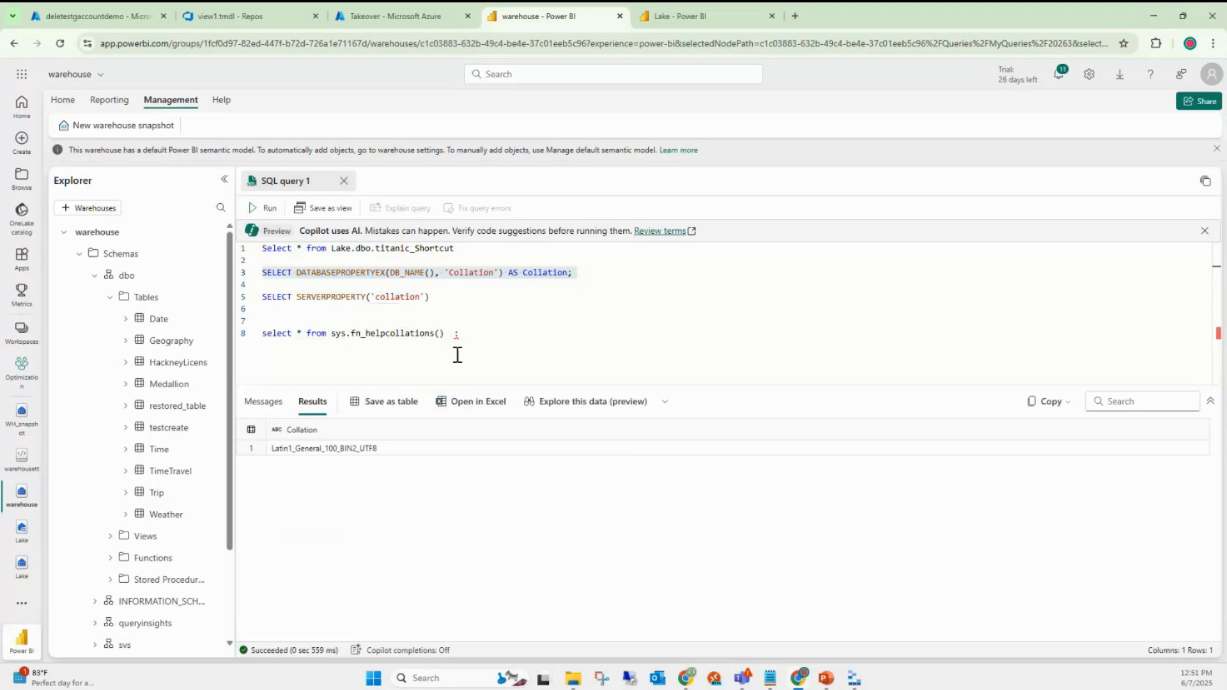
- Remove the trailing semicolon from the collation list query on line 8 and add new lines
{"action": "left_click", "coordinate": [500, 342]}
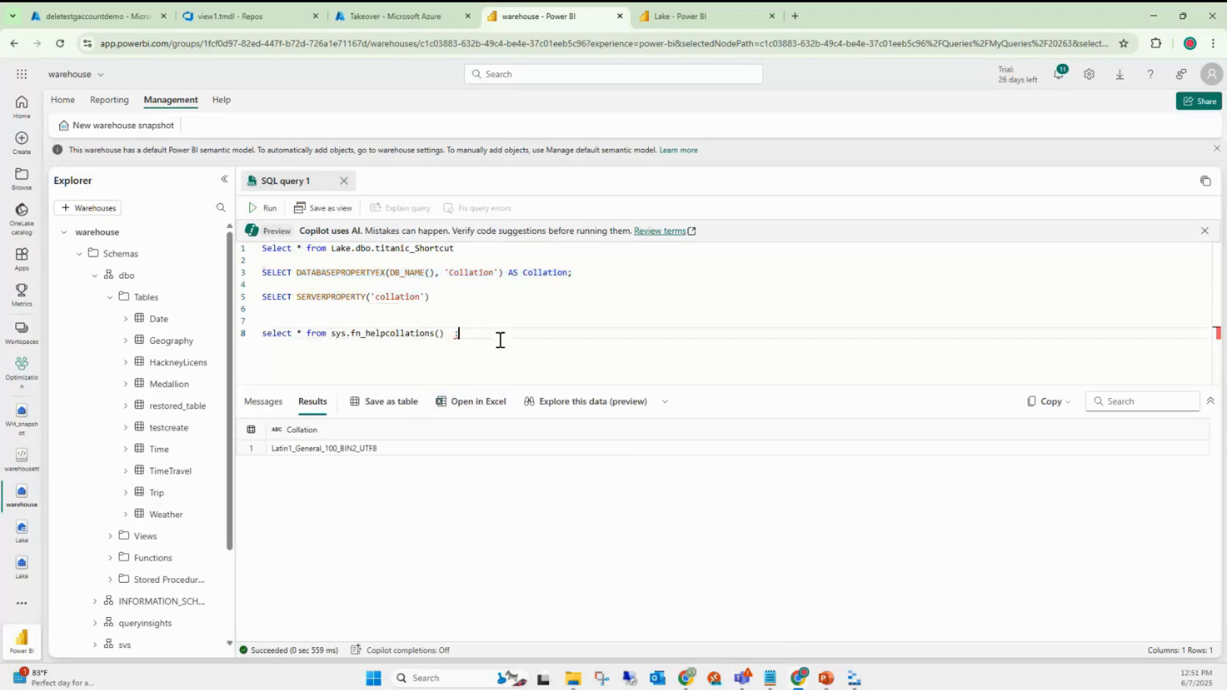
{"action": "key", "text": "BackSpace"}
{"action": "key", "text": "Return"}
{"action": "key", "text": "Return"}
{"action": "key", "text": "Return"}
- Run 'Select * from dbo.date', which fails with invalid object name 'dbo.date'
{"action": "type", "text": "Select "}
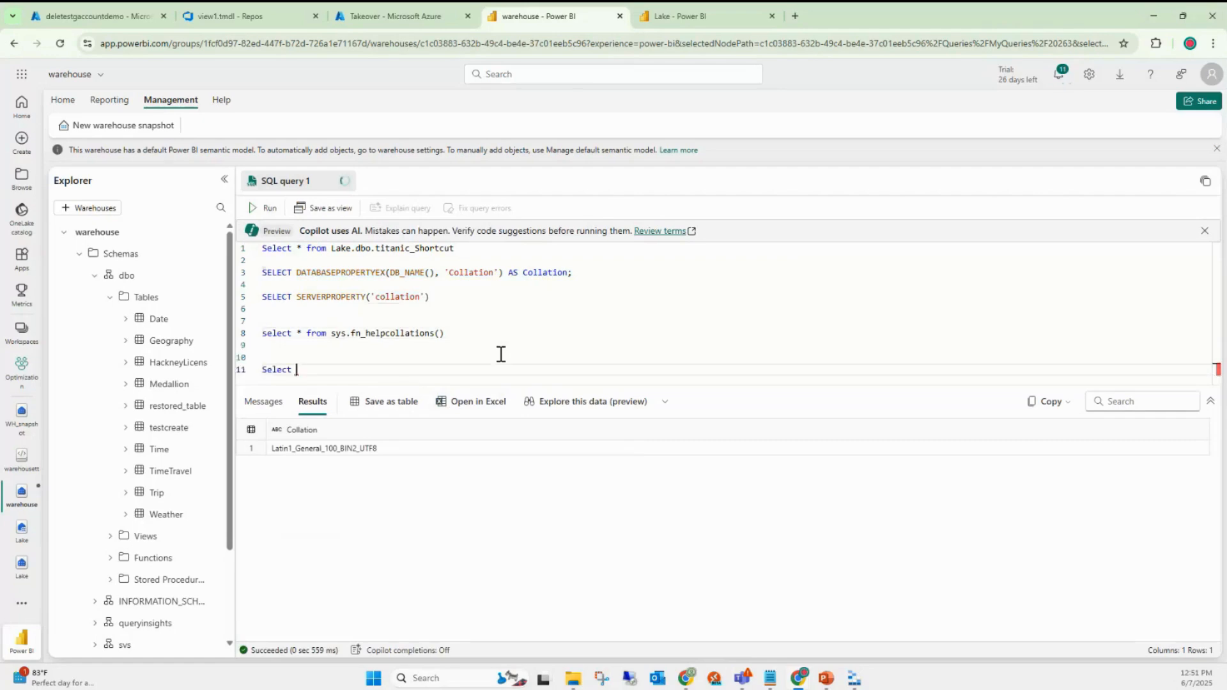
{"action": "type", "text": "* from dbo.date"}
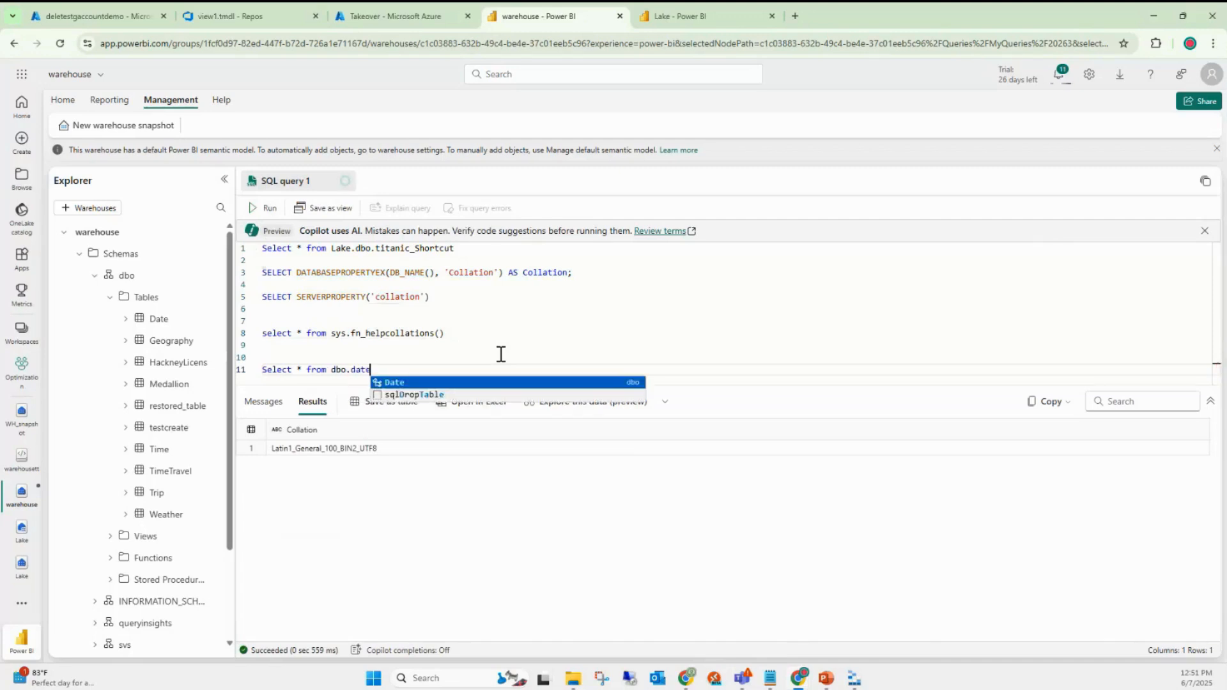
{"action": "key", "text": "shift+Home"}
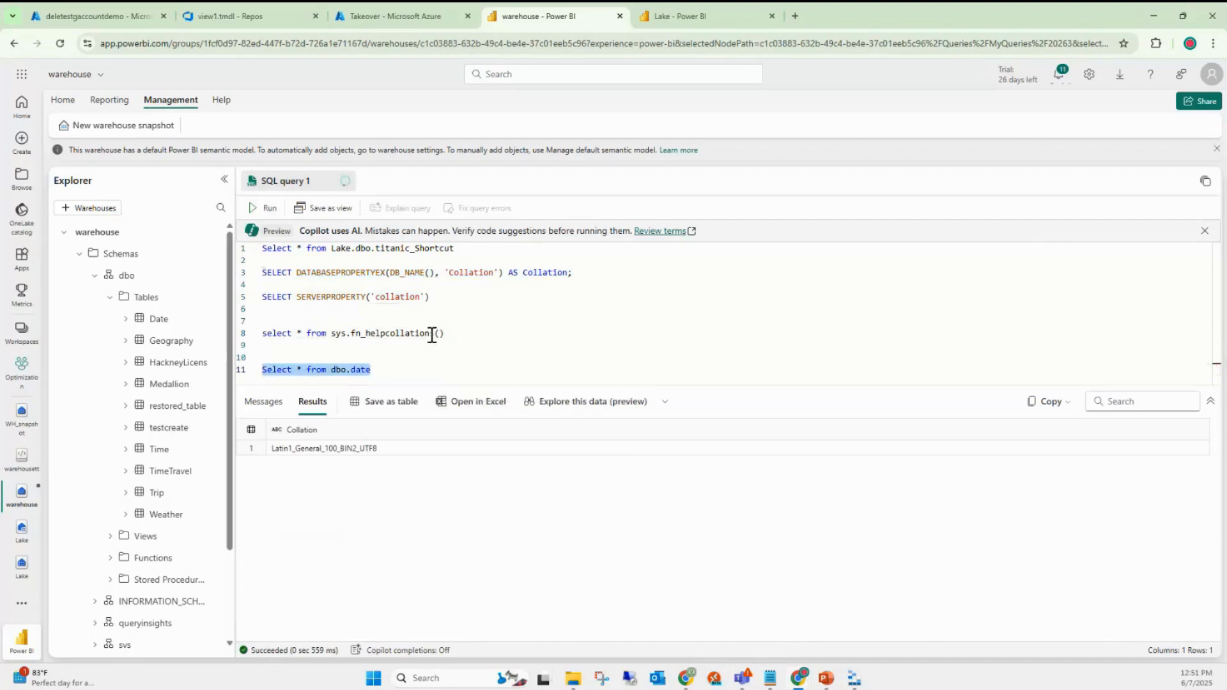
{"action": "left_click", "coordinate": [264, 208]}
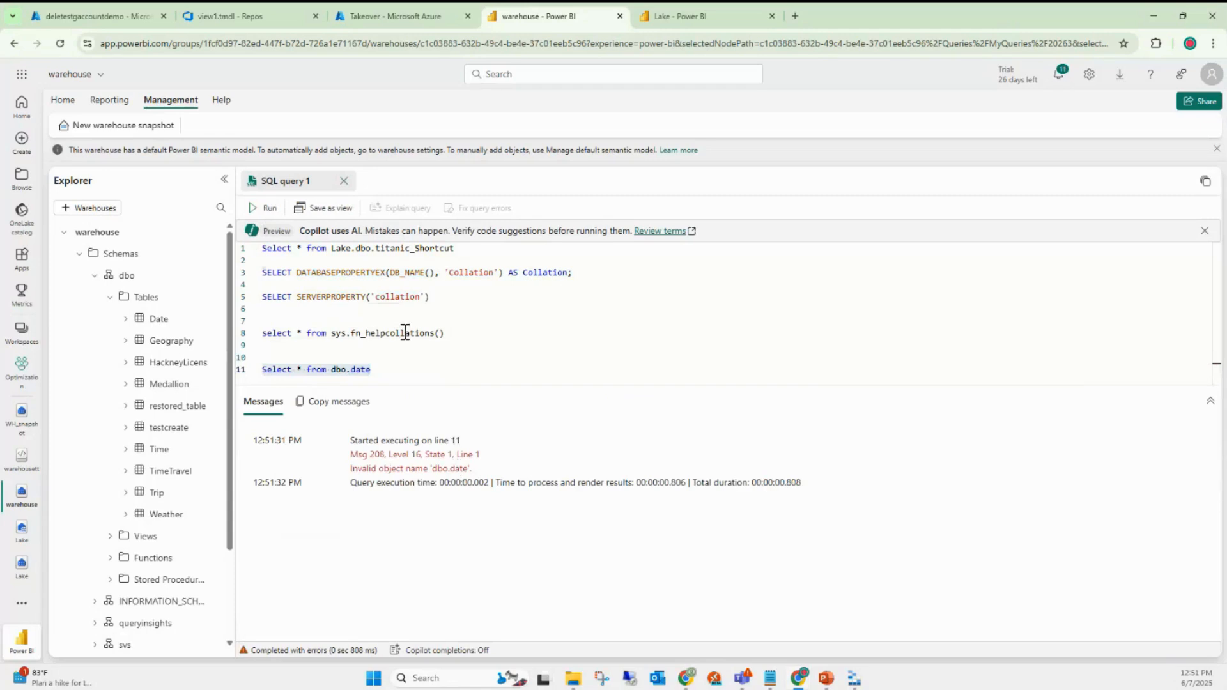
- Select the fn_helpcollations collation list query on line 8
{"action": "left_click_drag", "start_coordinate": [436, 297], "coordinate": [259, 274]}
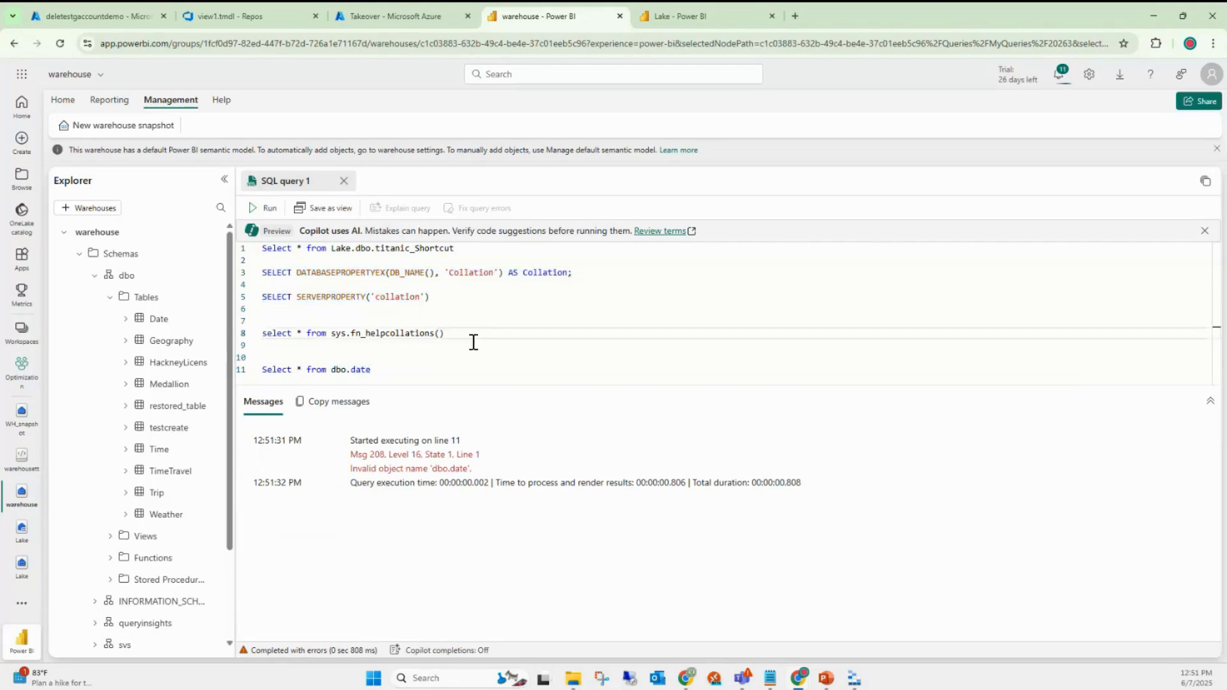
{"action": "left_click_drag", "start_coordinate": [471, 339], "coordinate": [268, 333]}
{"action": "right_click", "coordinate": [291, 338]}
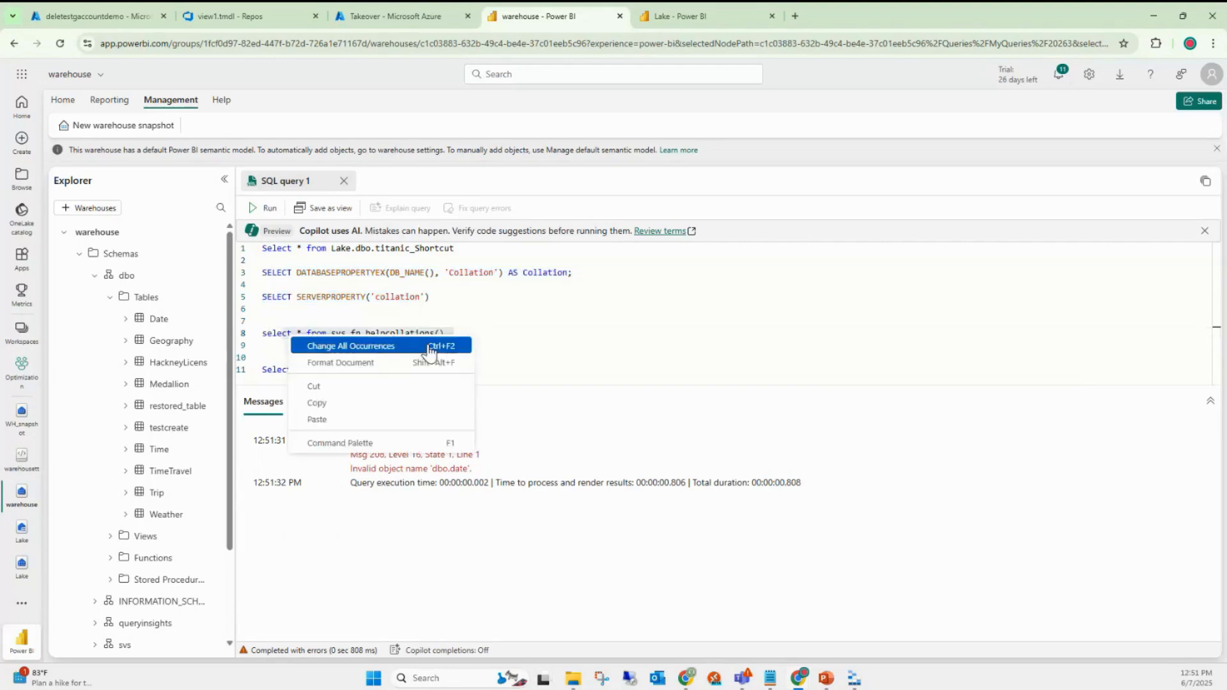
{"action": "left_click", "coordinate": [516, 323]}
{"action": "left_click_drag", "start_coordinate": [474, 336], "coordinate": [257, 333]}
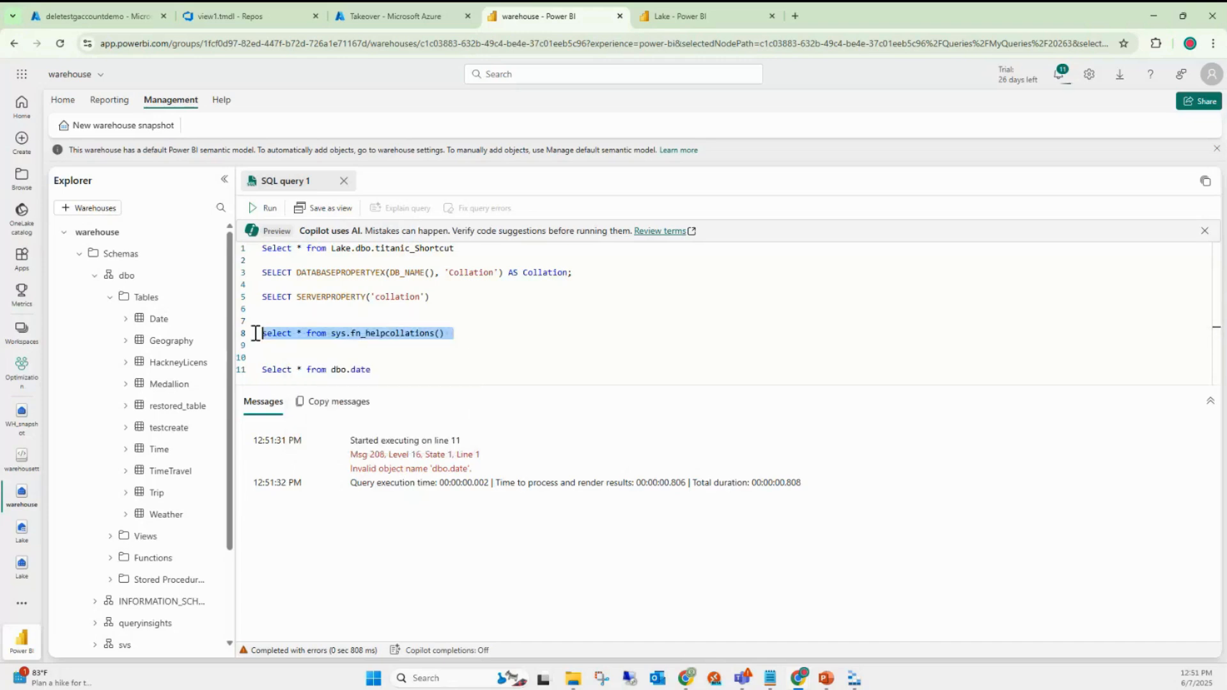
- Run sys.fn_helpcollations() and inspect the Latin1_General_100_CI_AS_KS_WS_SC_UTF8 result row
{"action": "left_click", "coordinate": [265, 208]}
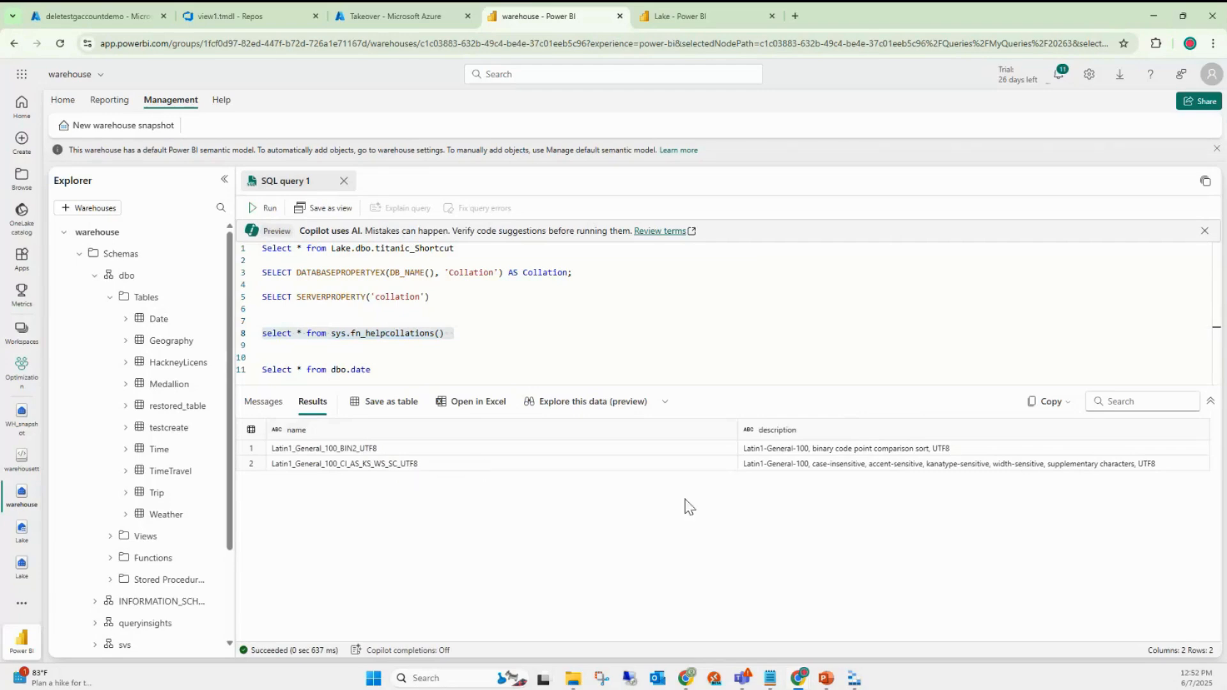
{"action": "left_click", "coordinate": [694, 466]}
{"action": "left_click", "coordinate": [384, 467]}
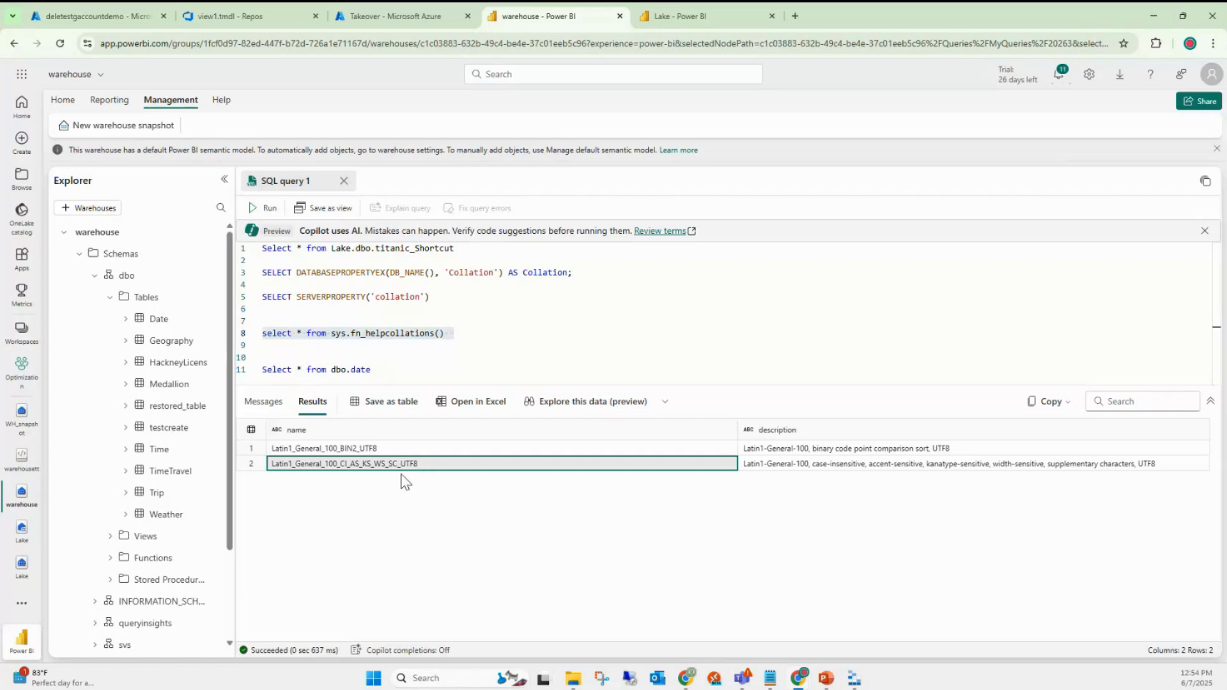
{"action": "key", "text": "alt+Tab"}
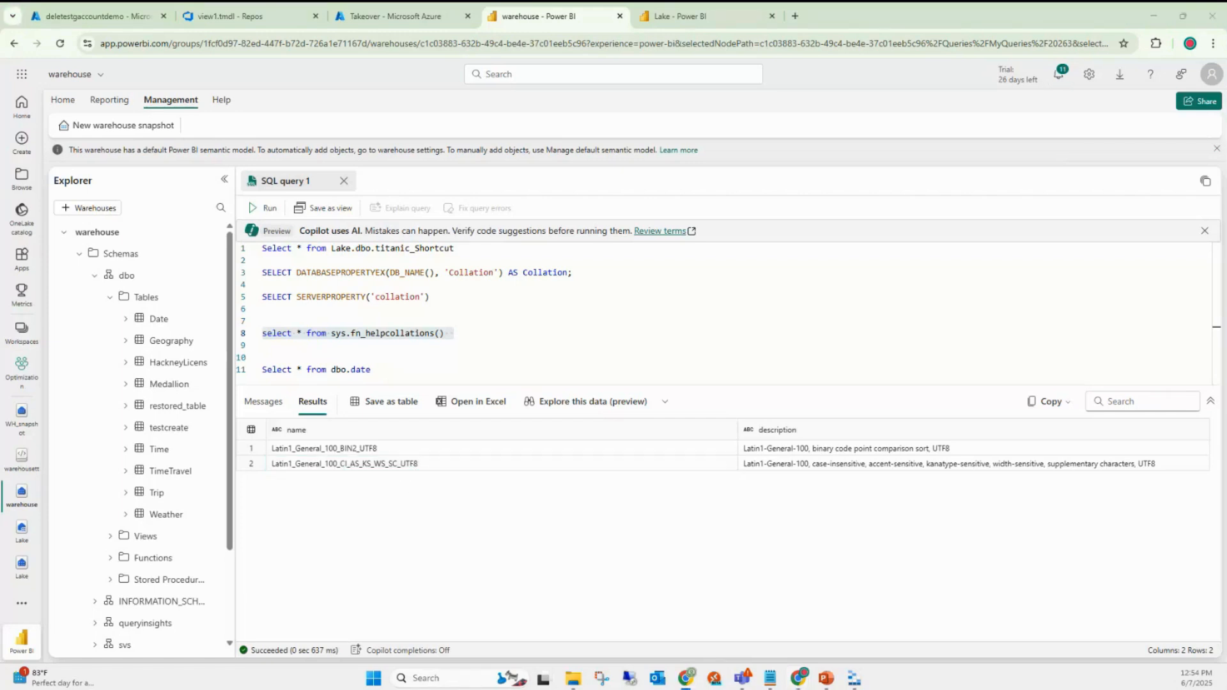